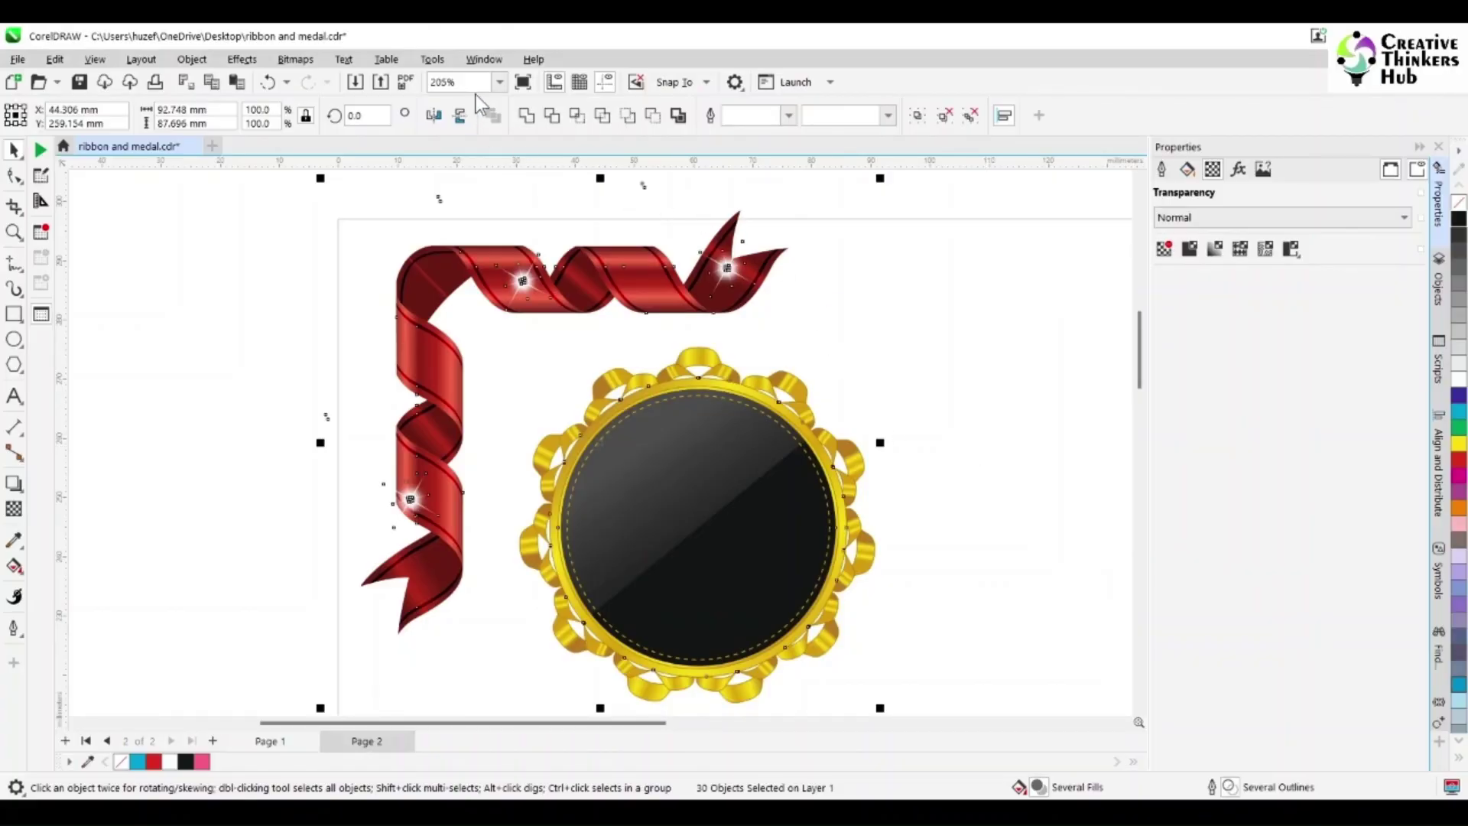
- View the finished flyer on Page 1 at full-page zoom and return to Page 2
click(500, 82)
click(458, 135)
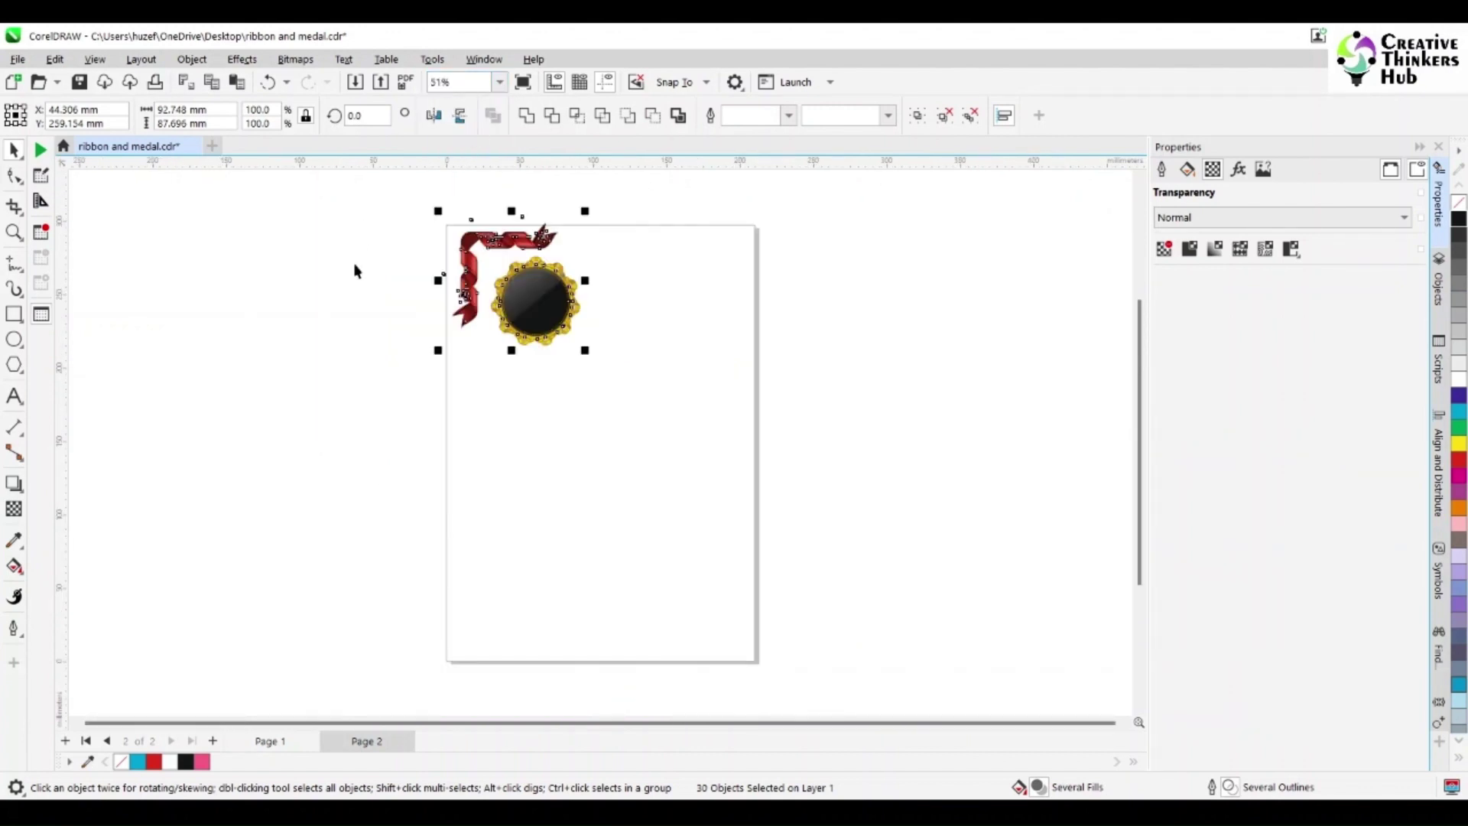
click(268, 669)
click(270, 741)
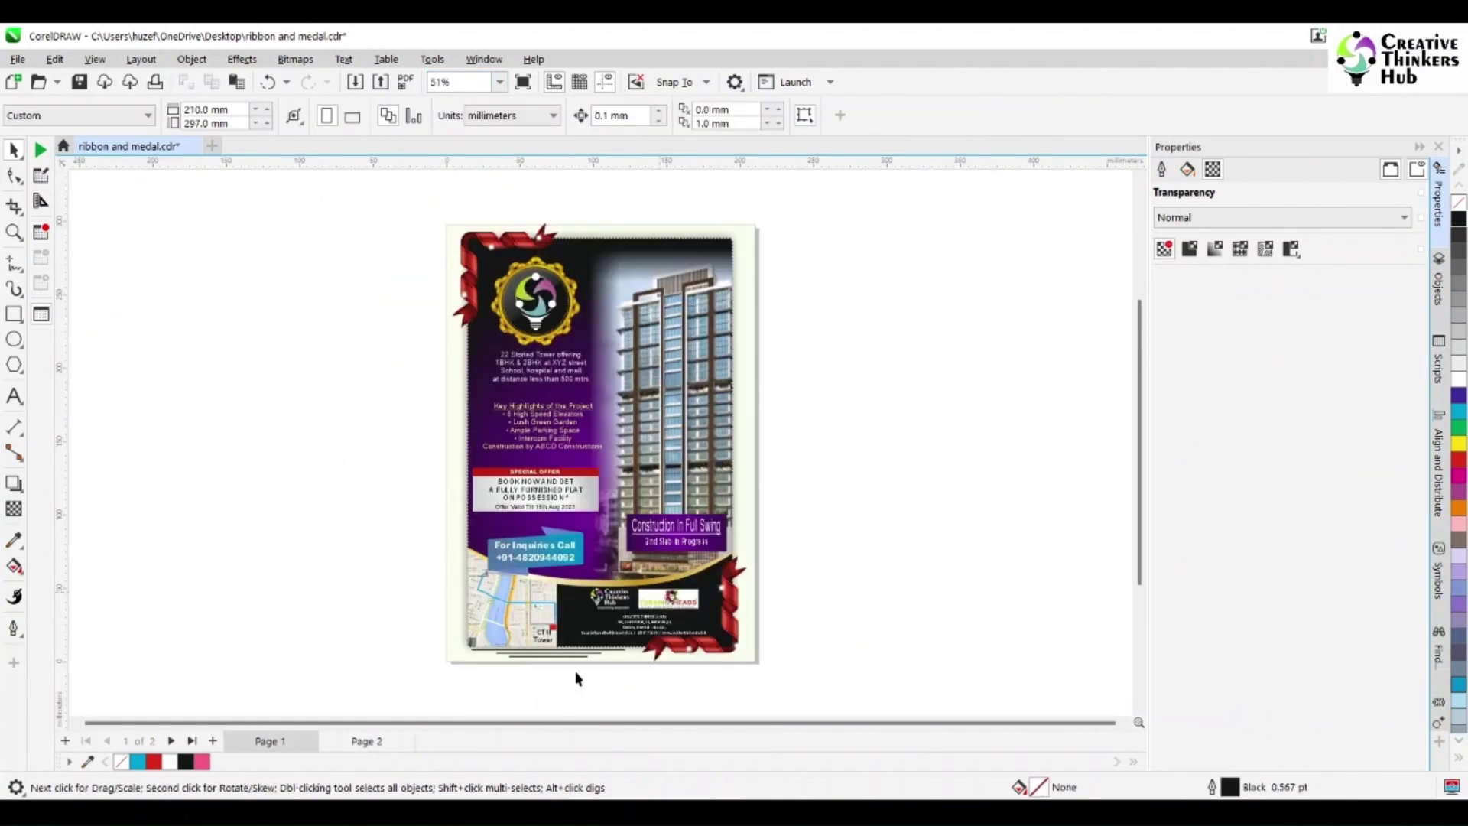
click(370, 743)
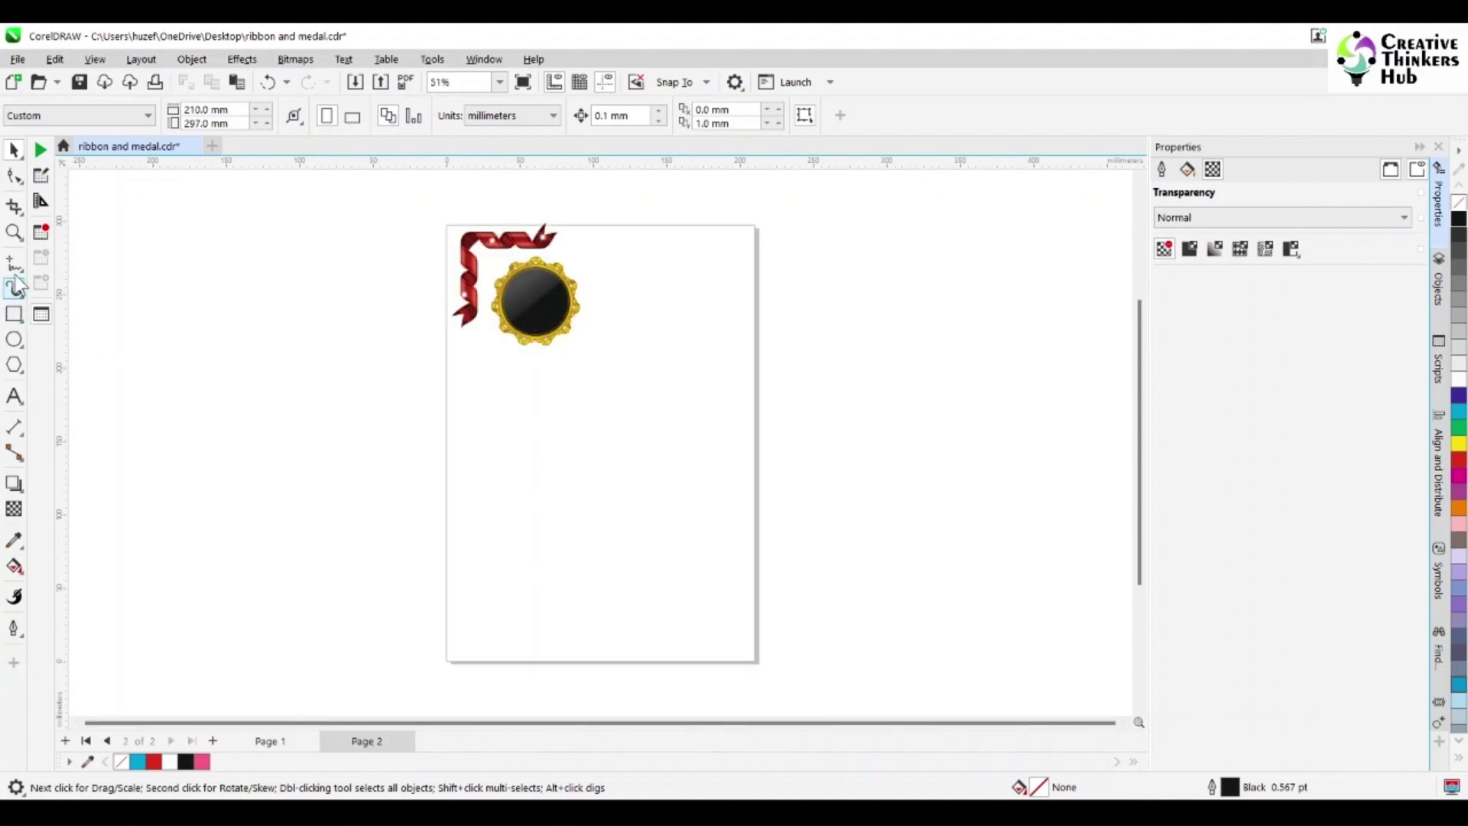
- Draw a square in the empty area of Page 2 below the medal and set its size to 11 by 11 mm
click(14, 232)
drag(519, 398, 659, 512)
click(14, 150)
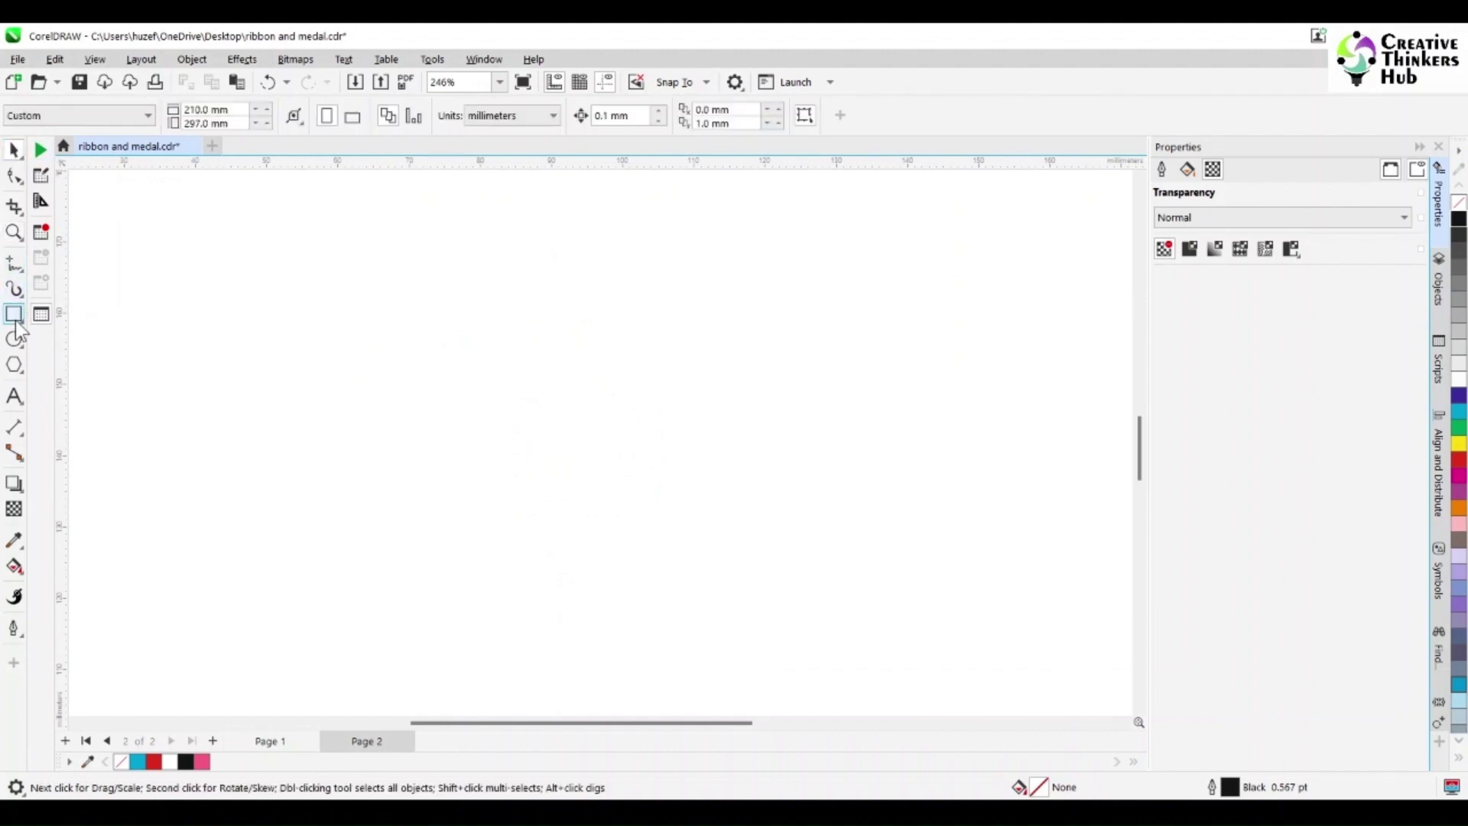
click(14, 316)
drag(461, 355, 718, 547)
key(space)
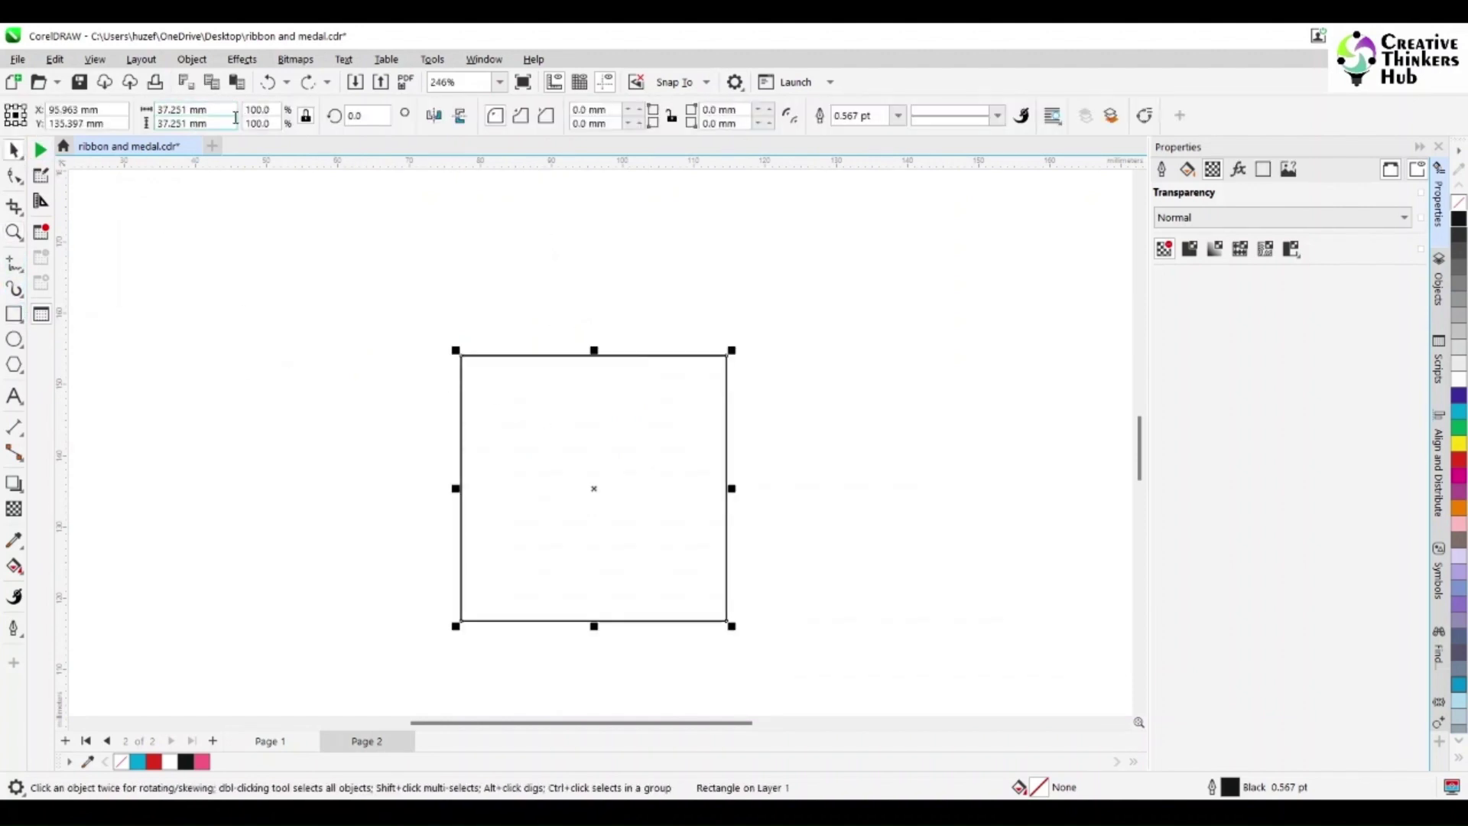
drag(208, 109, 158, 112)
text(11)
key(Return)
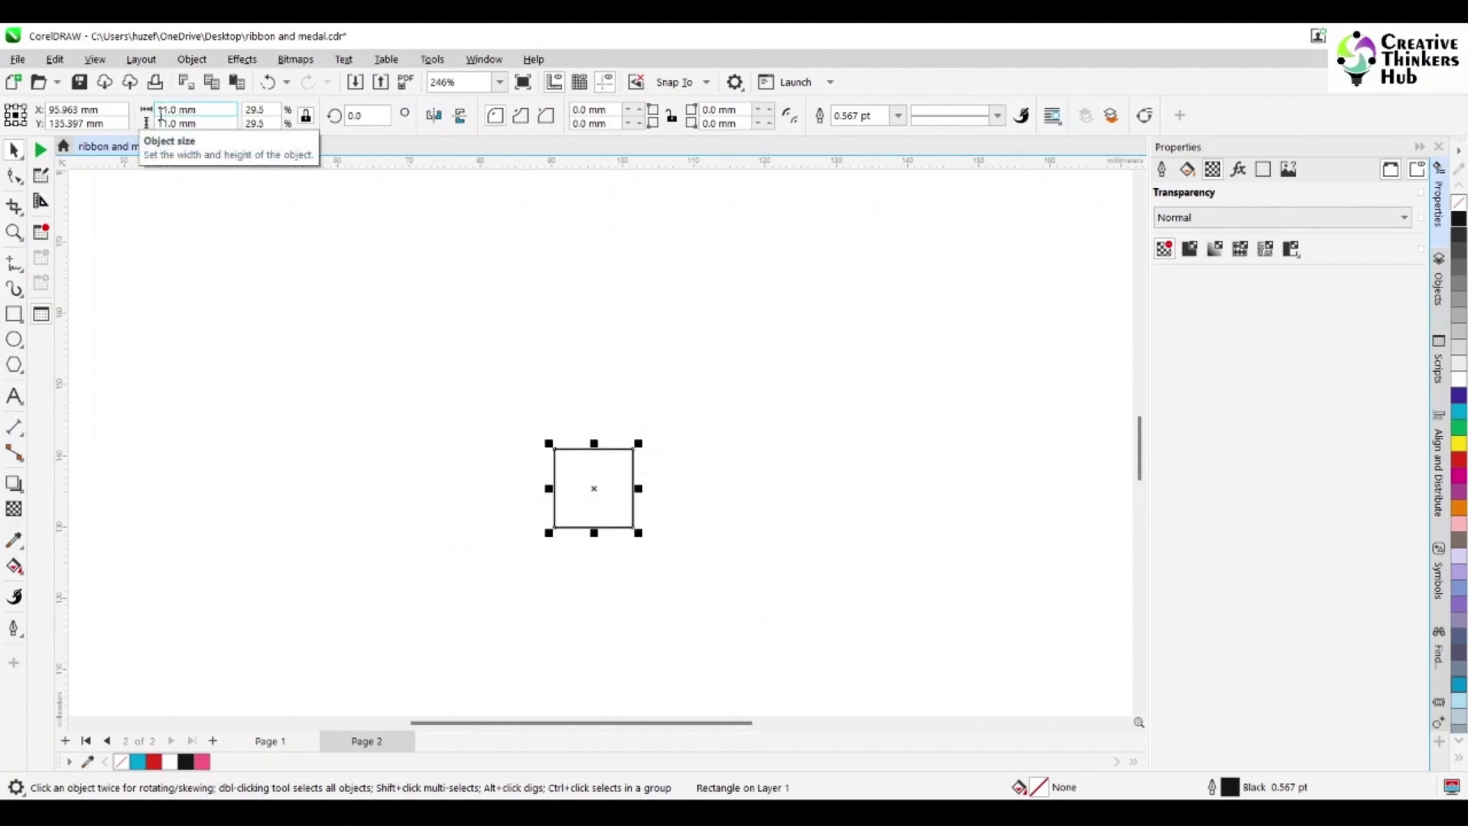
- Place guidelines along all four edges of the square and convert the square to curves
click(14, 234)
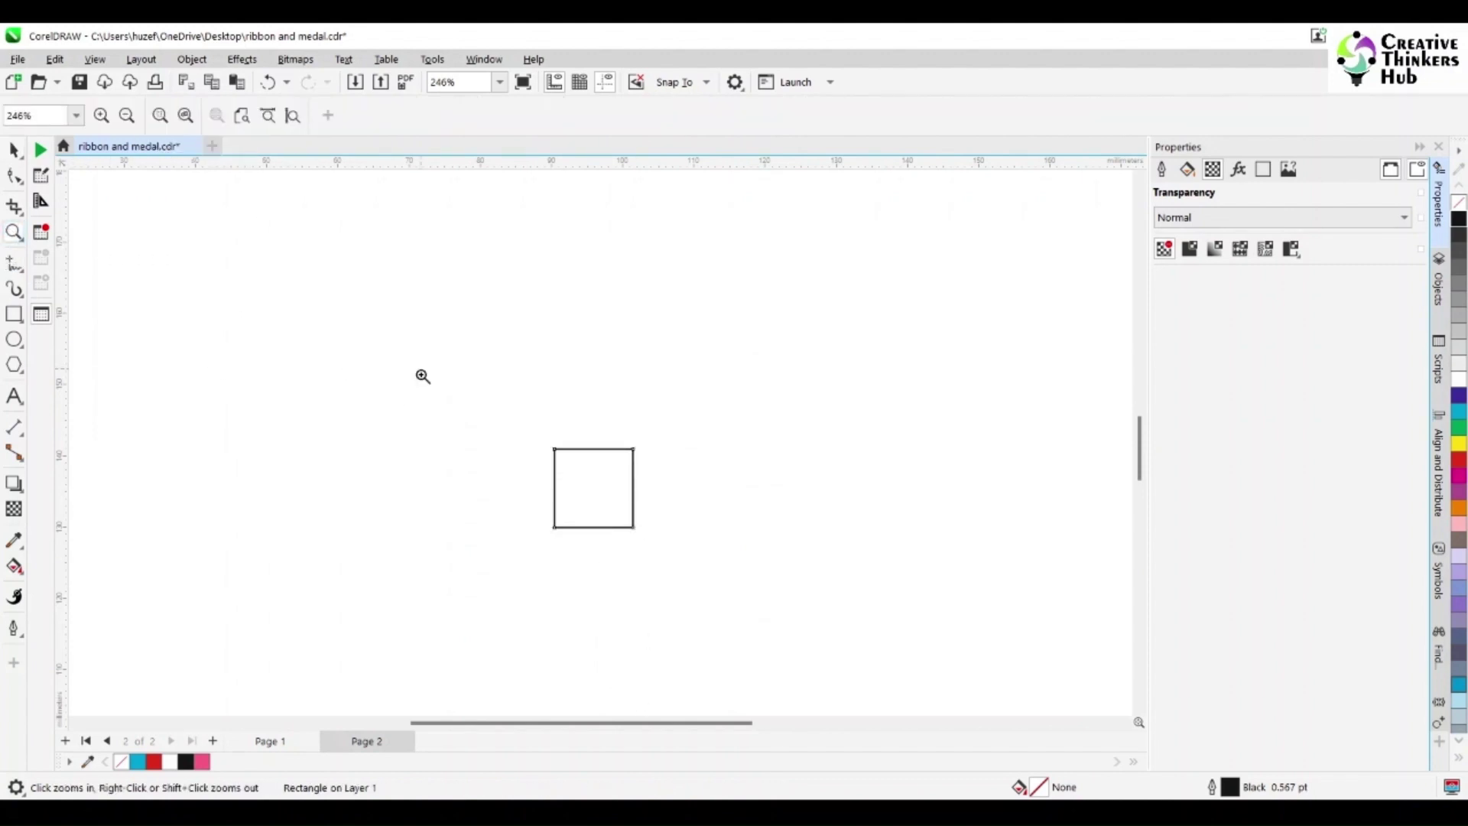
drag(426, 391, 749, 598)
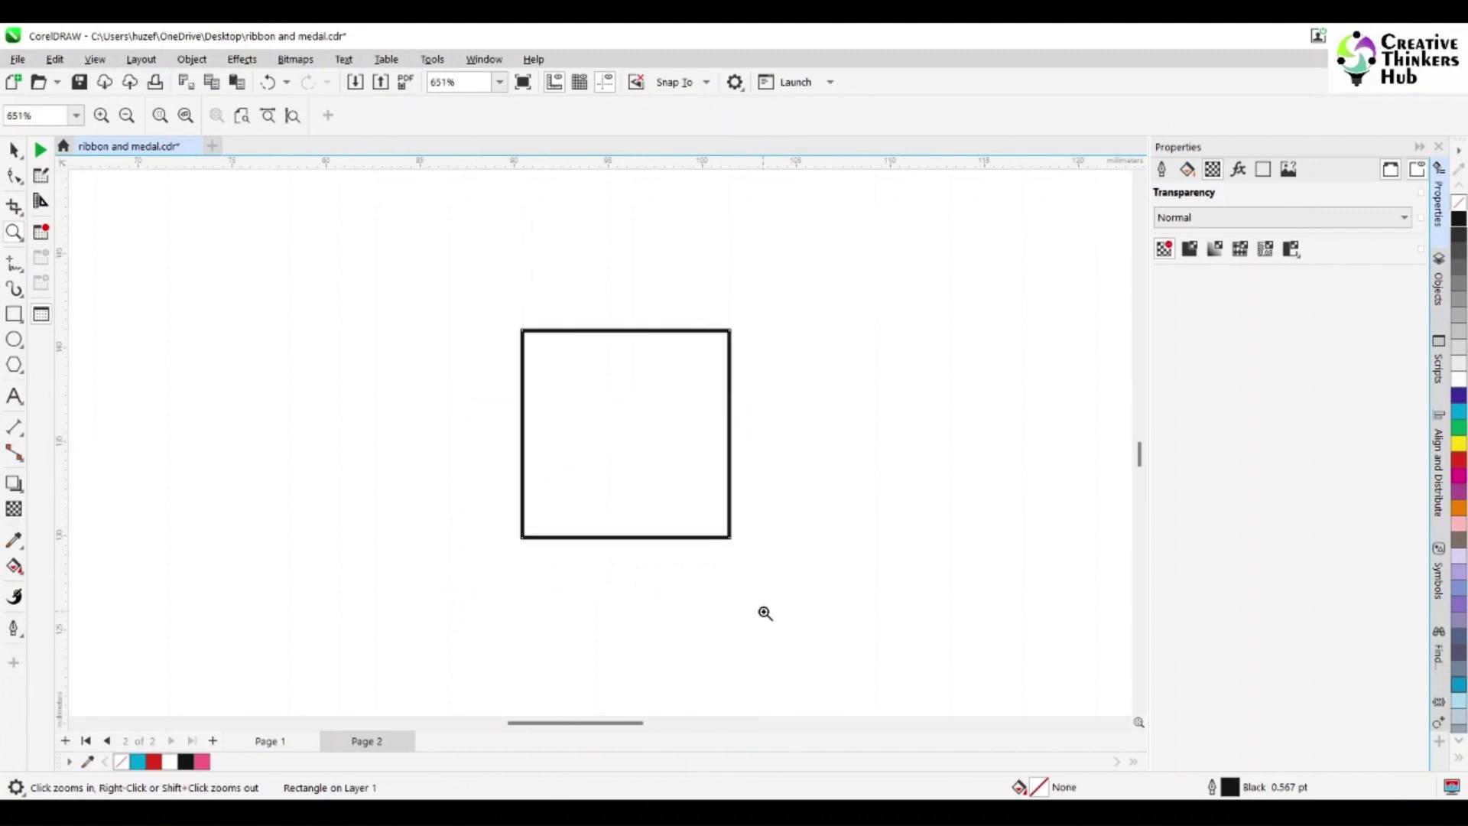
key(space)
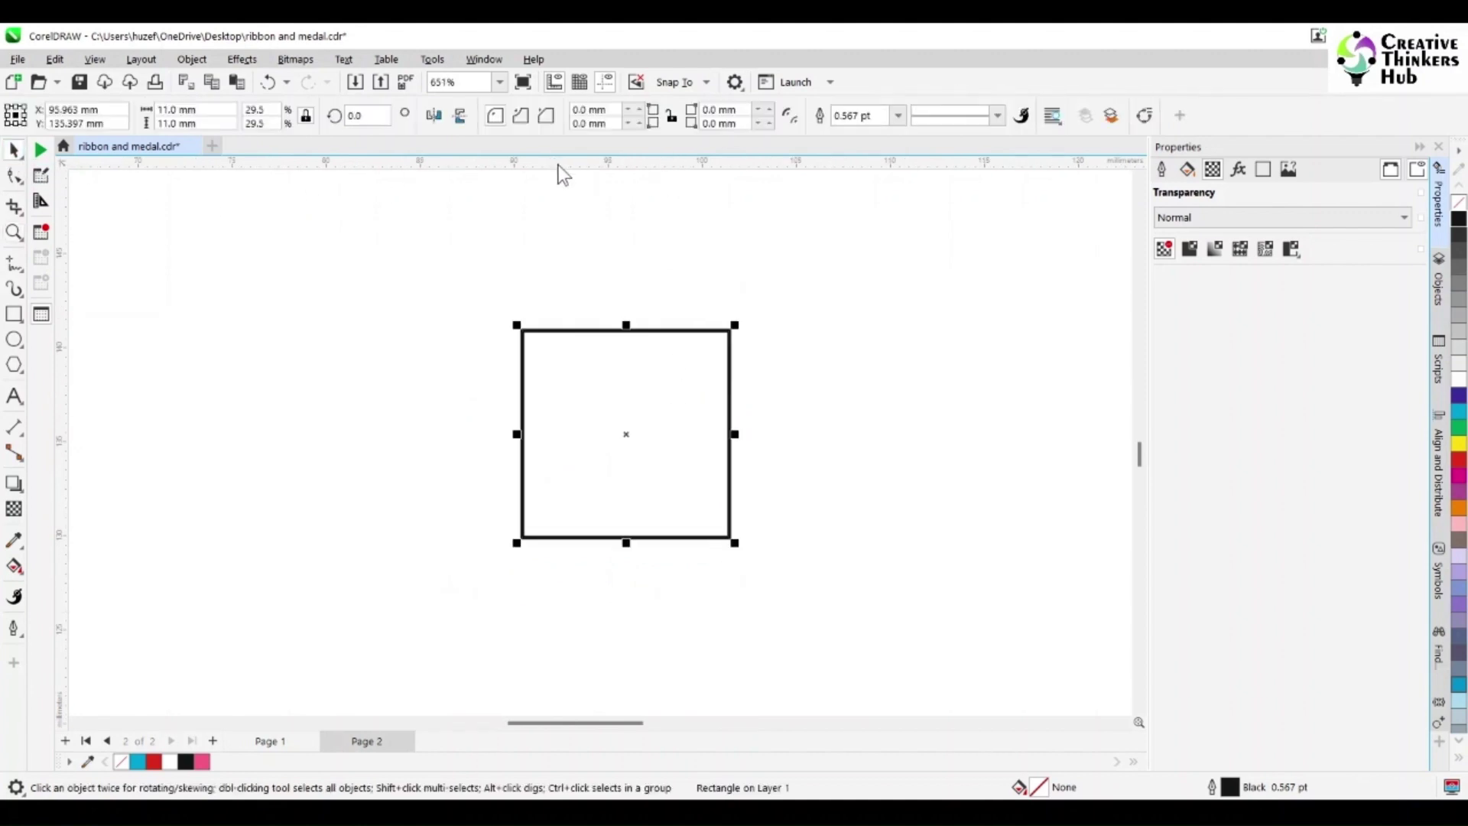
drag(568, 328, 568, 336)
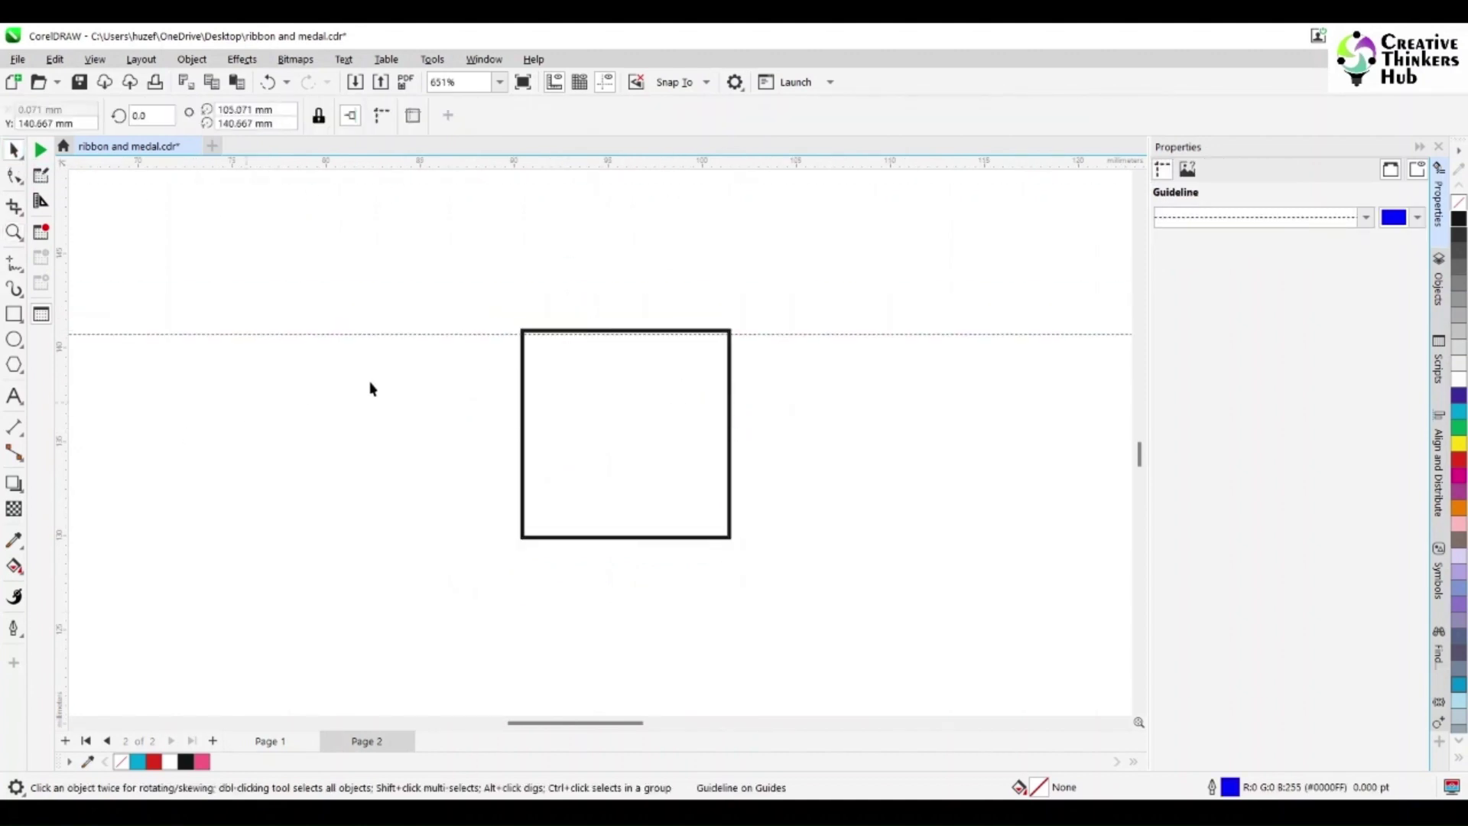
key(ctrl+z)
drag(667, 164, 621, 335)
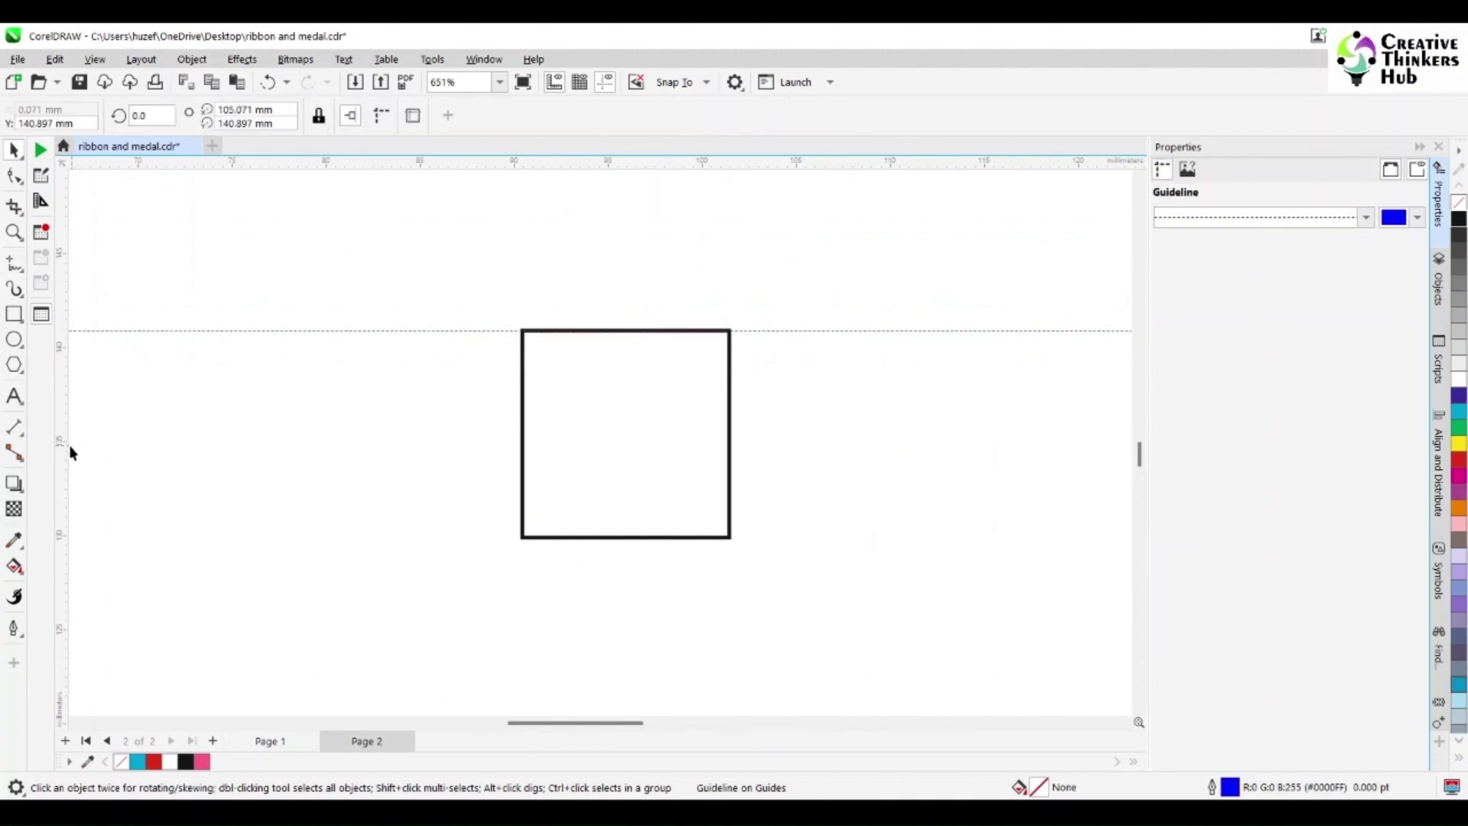
drag(64, 452, 728, 469)
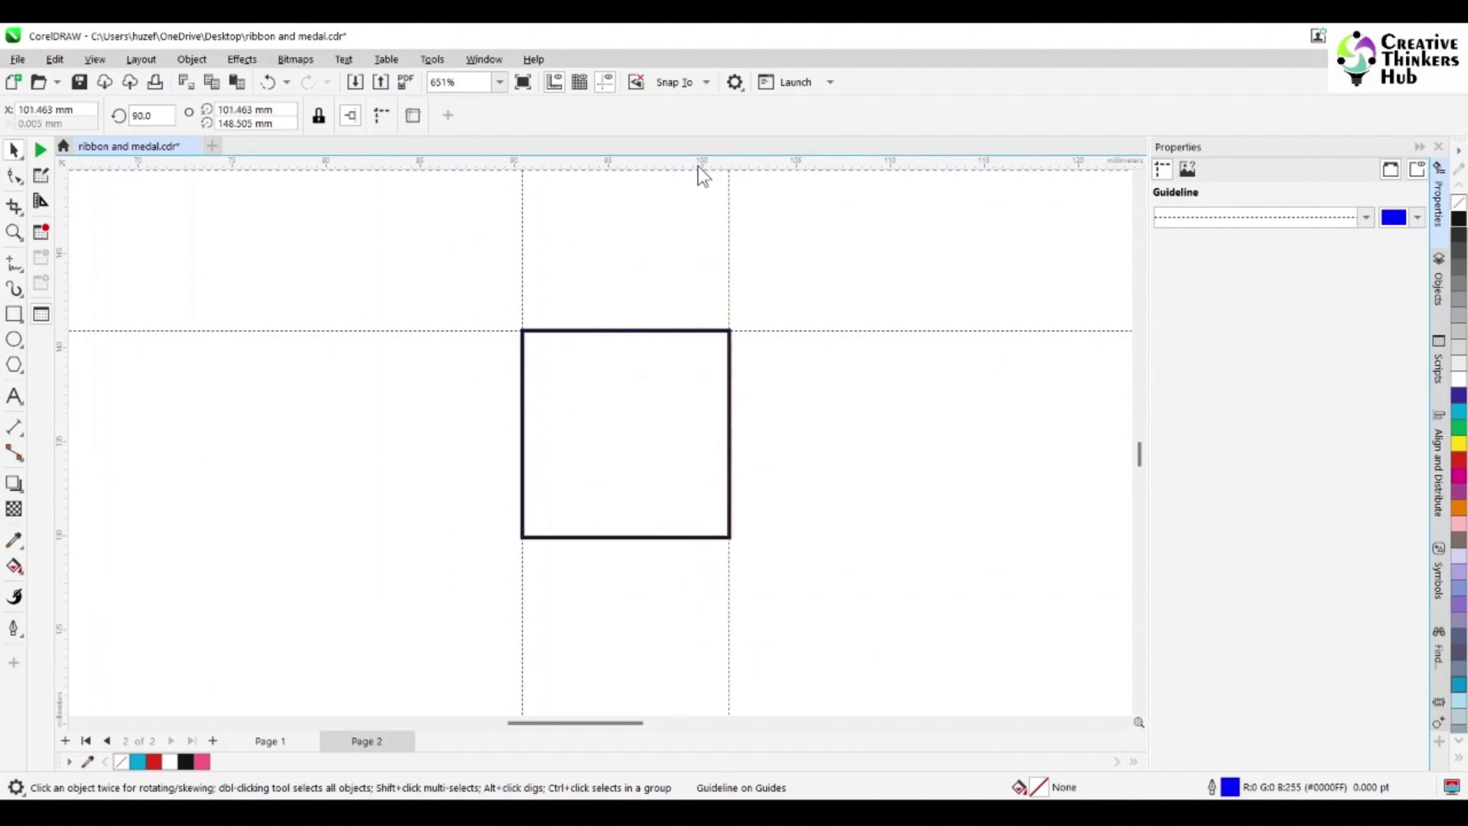
drag(702, 176, 681, 537)
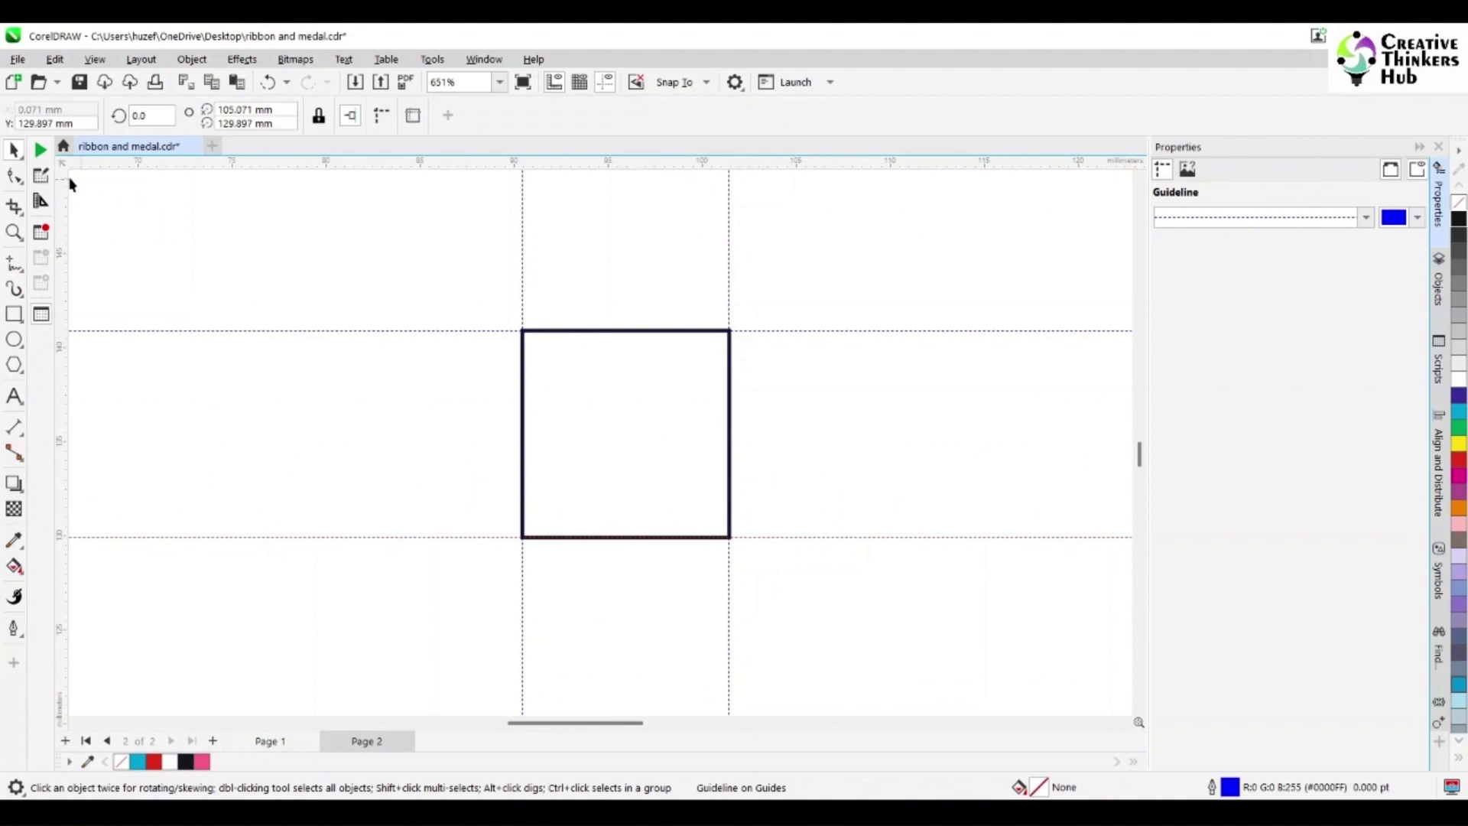
click(599, 450)
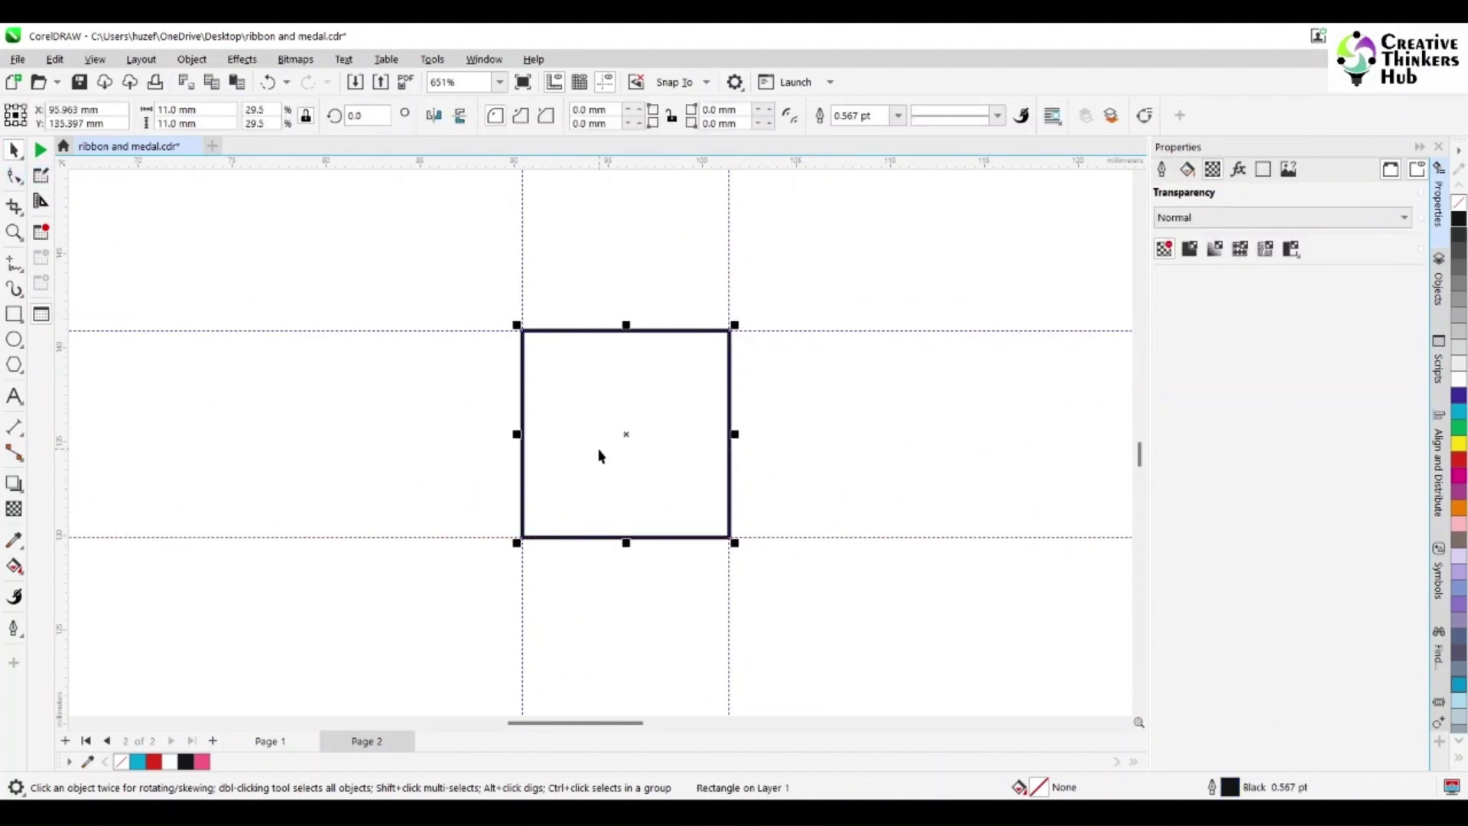
key(ctrl+q)
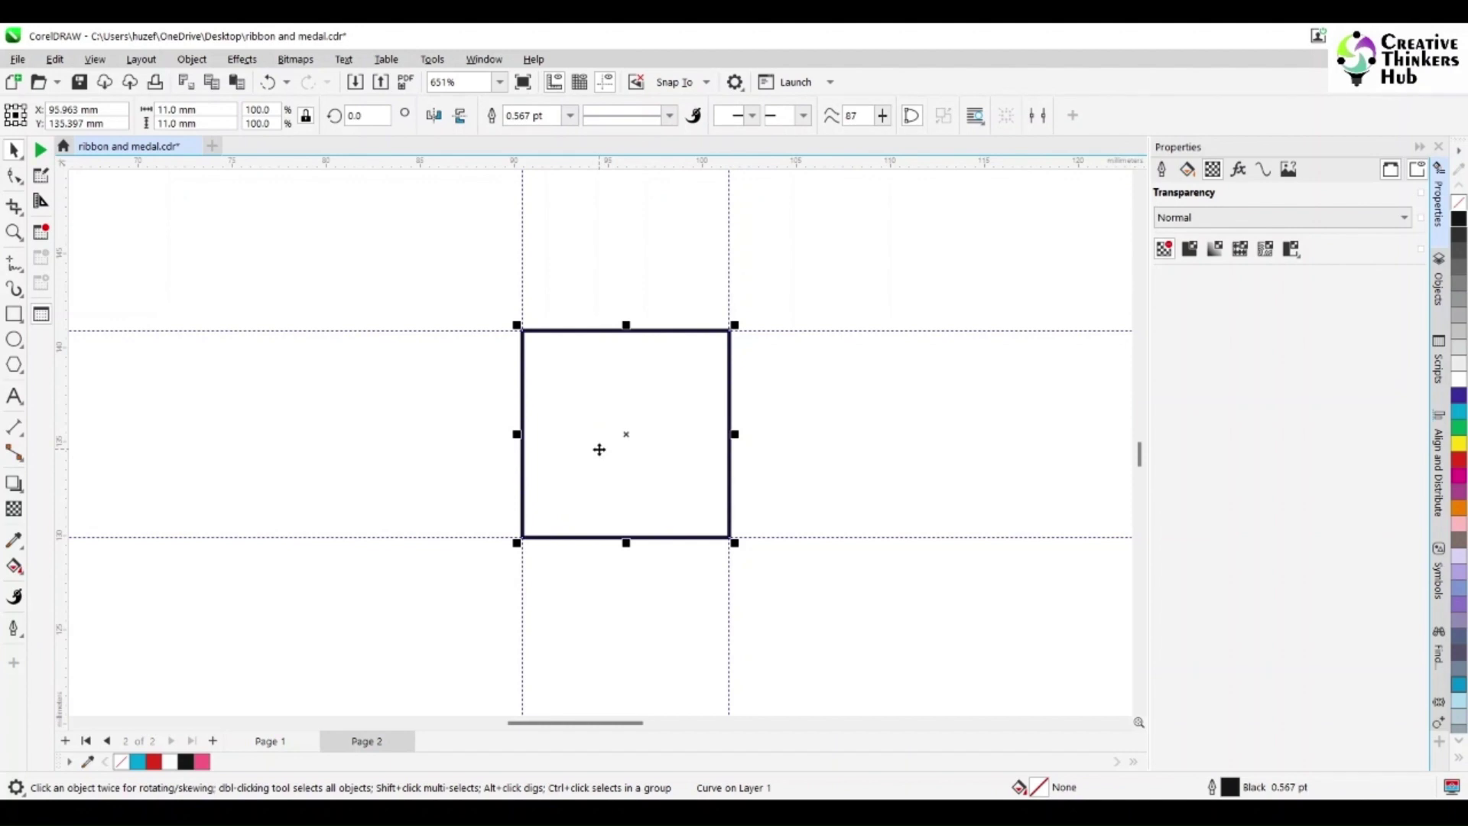
- Set the nudge distance to 11 mm and add a vertical guideline 11 mm to the left of the square
click(397, 433)
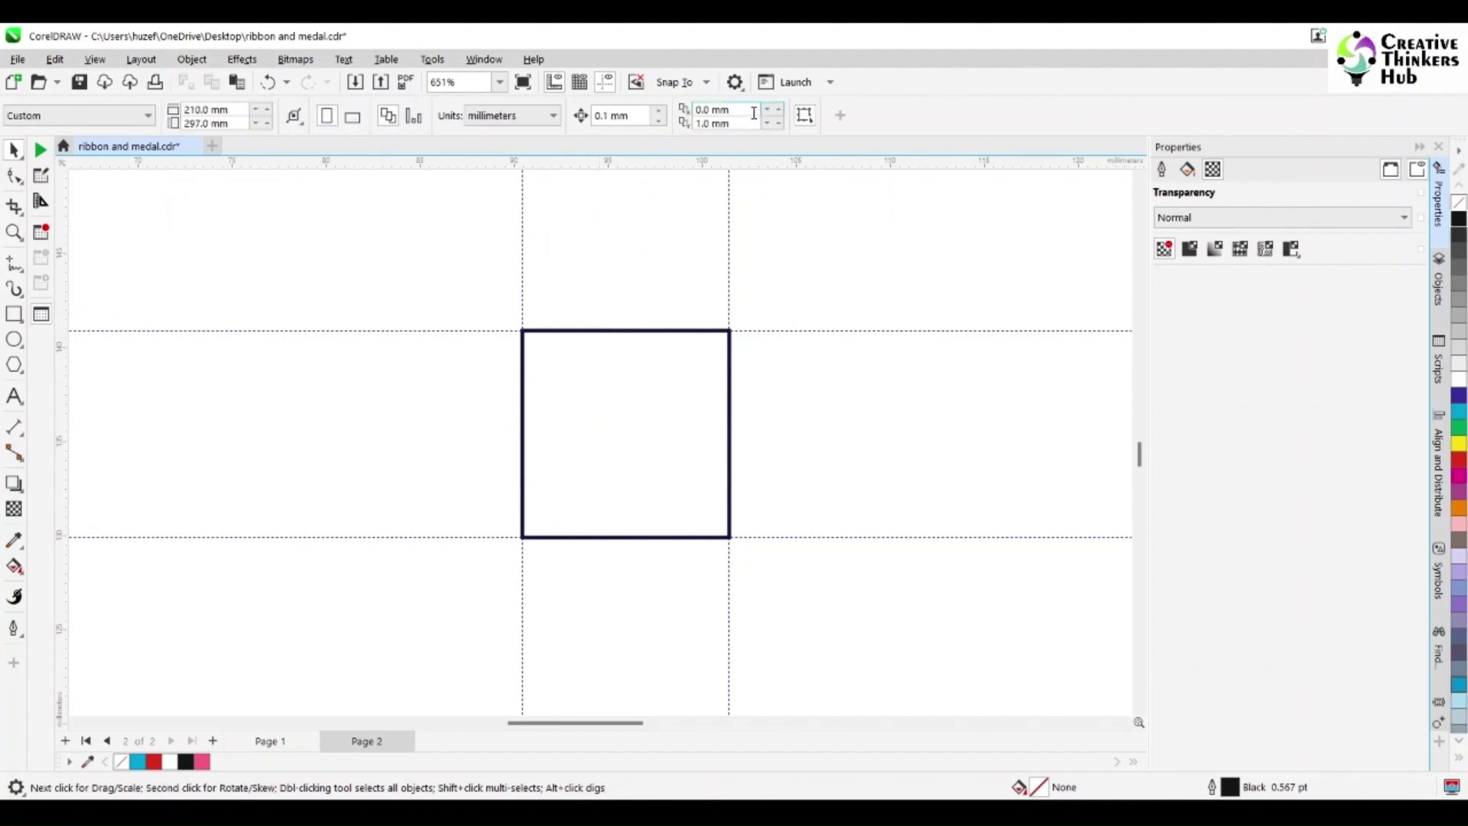
click(598, 416)
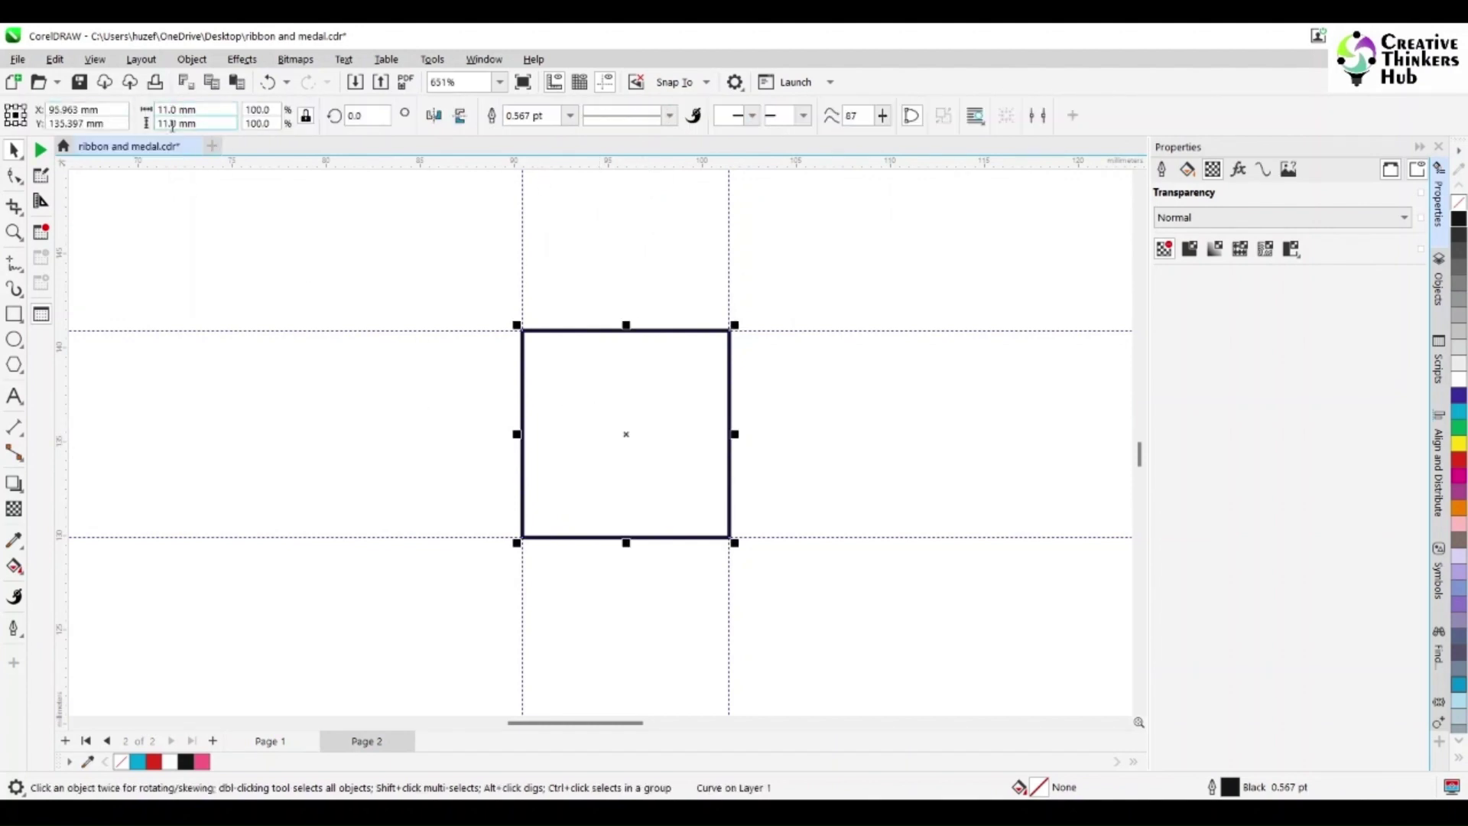
click(197, 229)
double_click(620, 115)
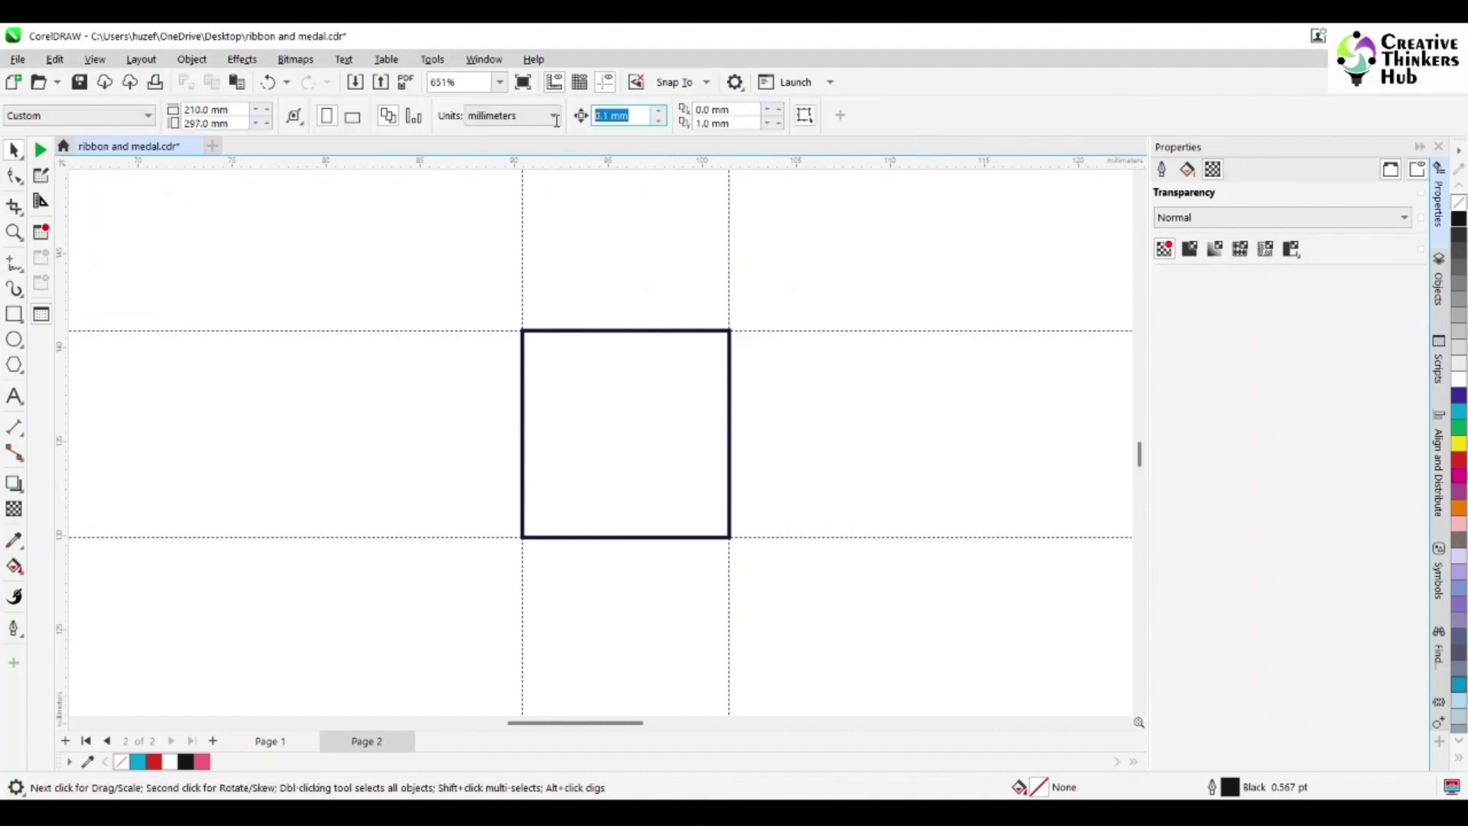
text(10)
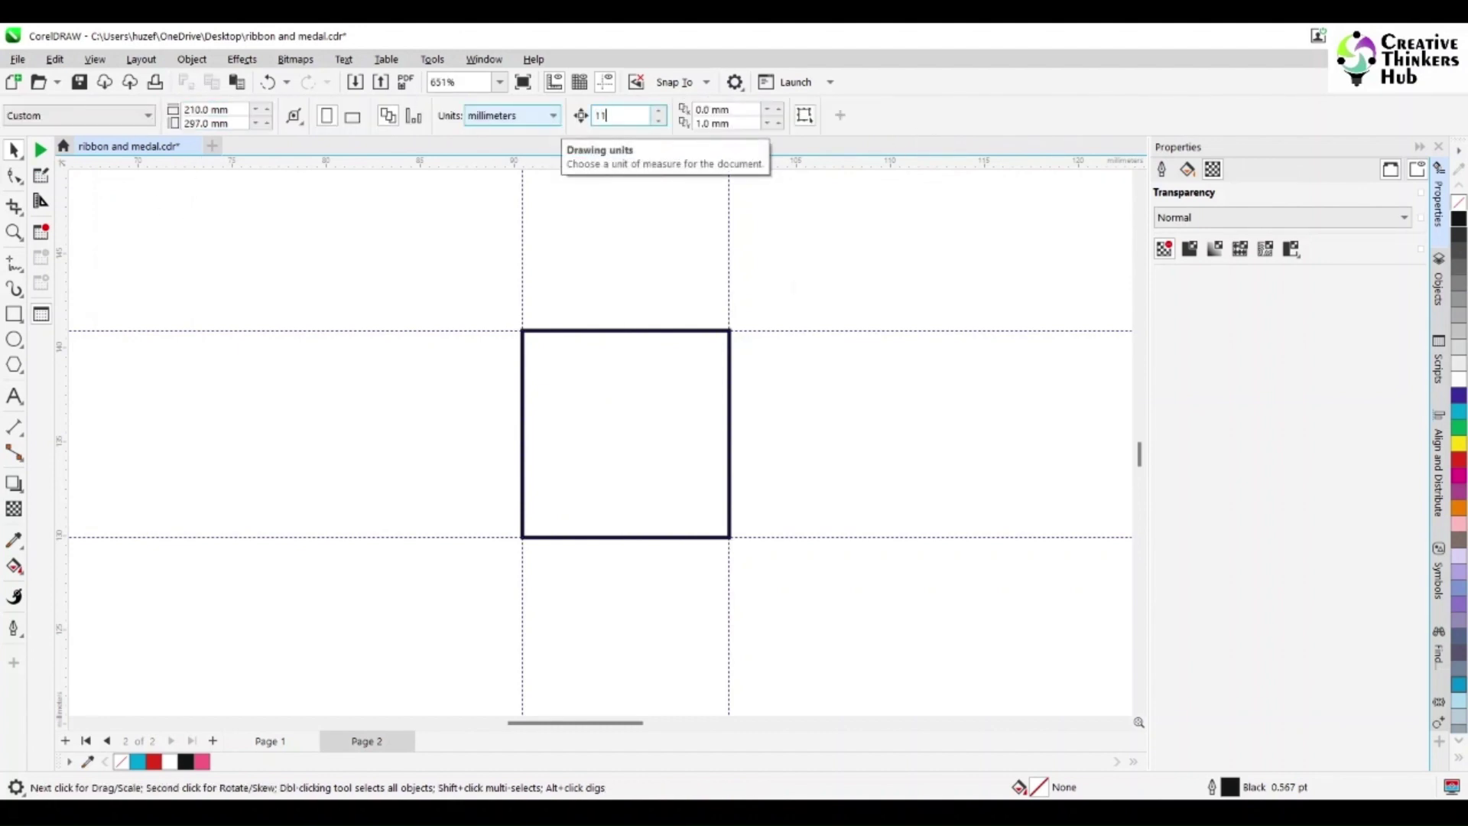
key(Return)
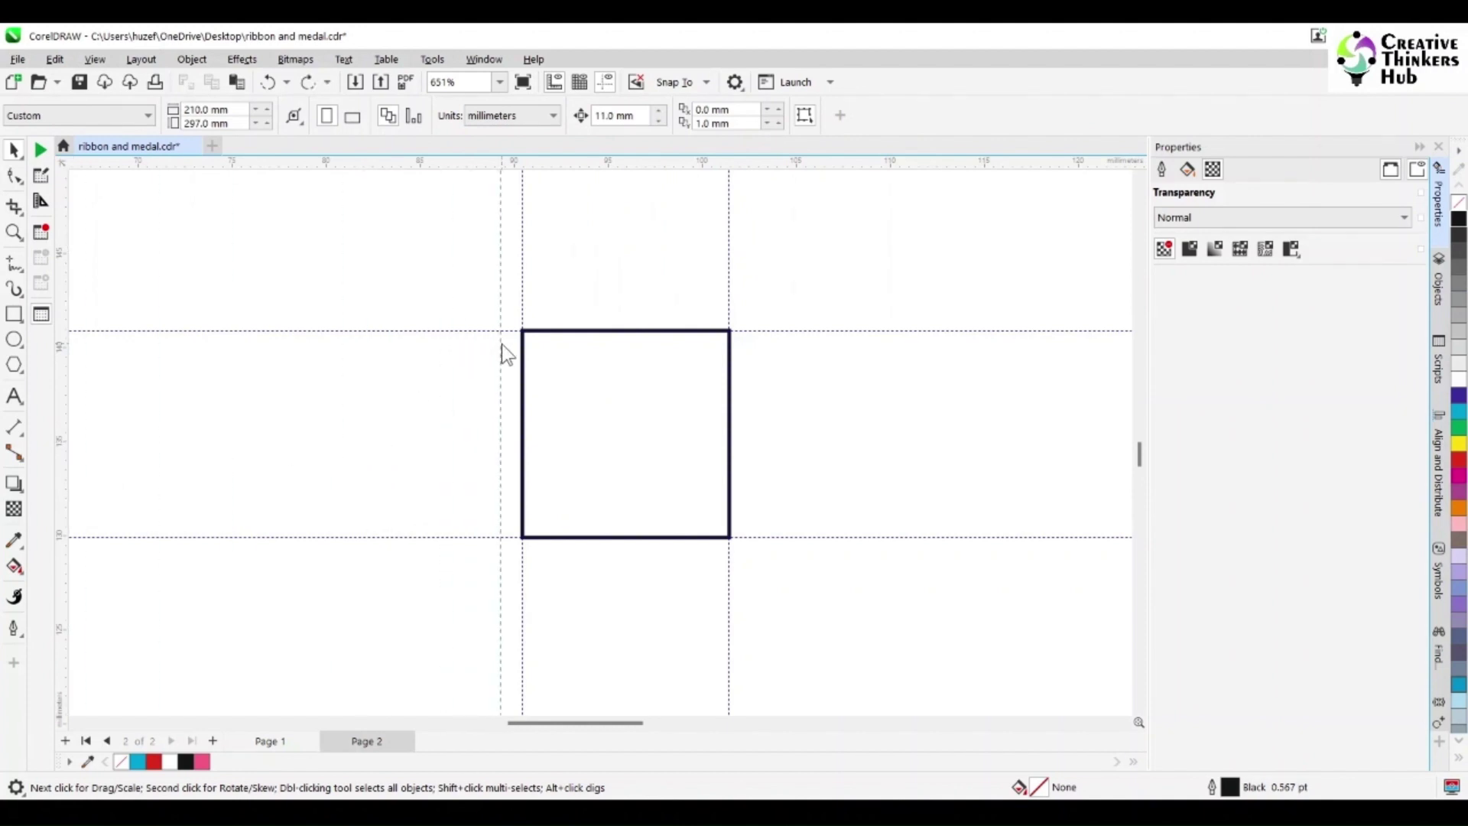
drag(502, 344, 523, 344)
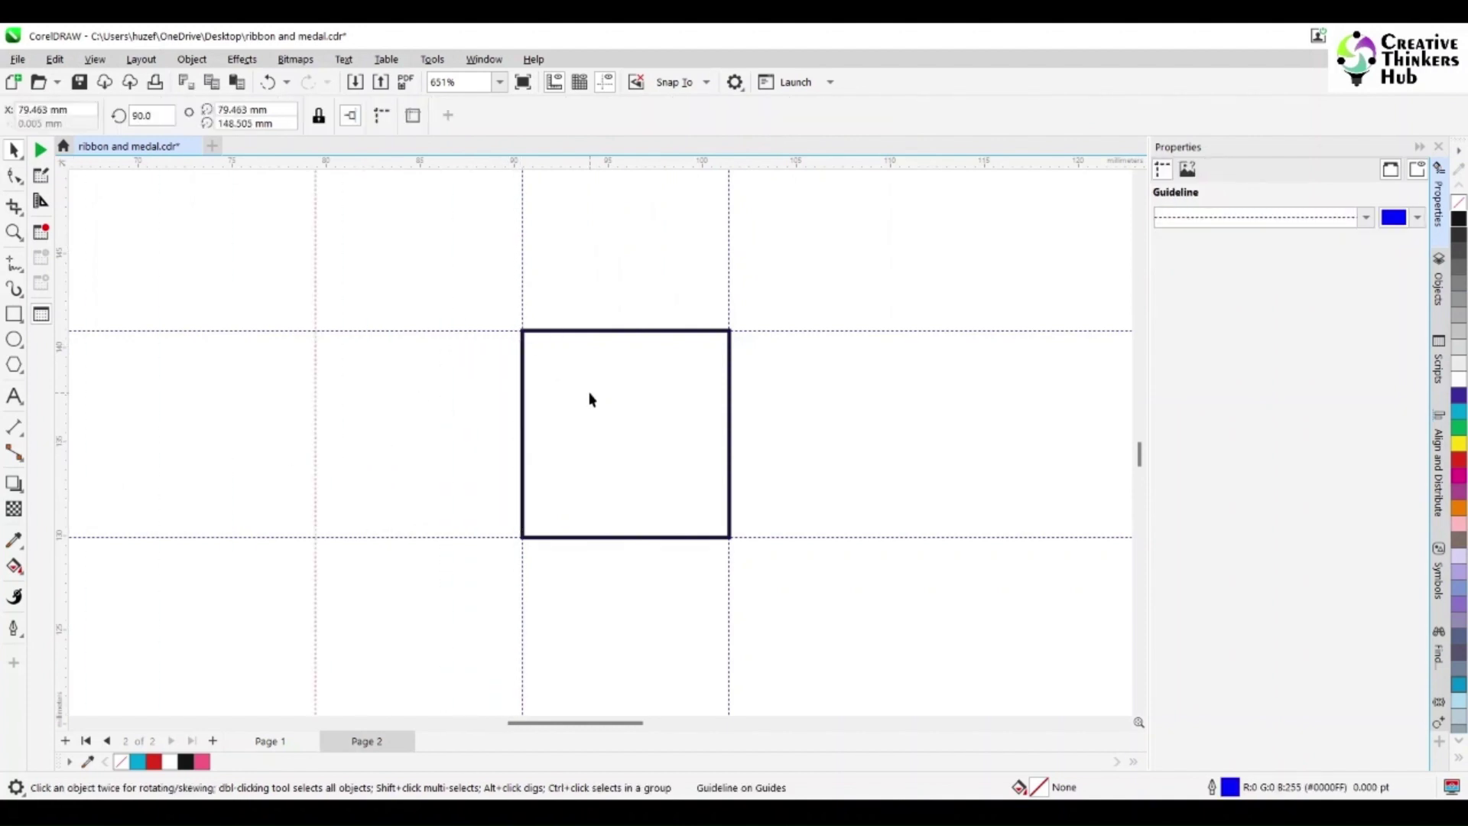
- Convert the square's vertical sides to curve segments and move its two upper nodes 11 mm left onto the new guideline
click(590, 392)
click(13, 176)
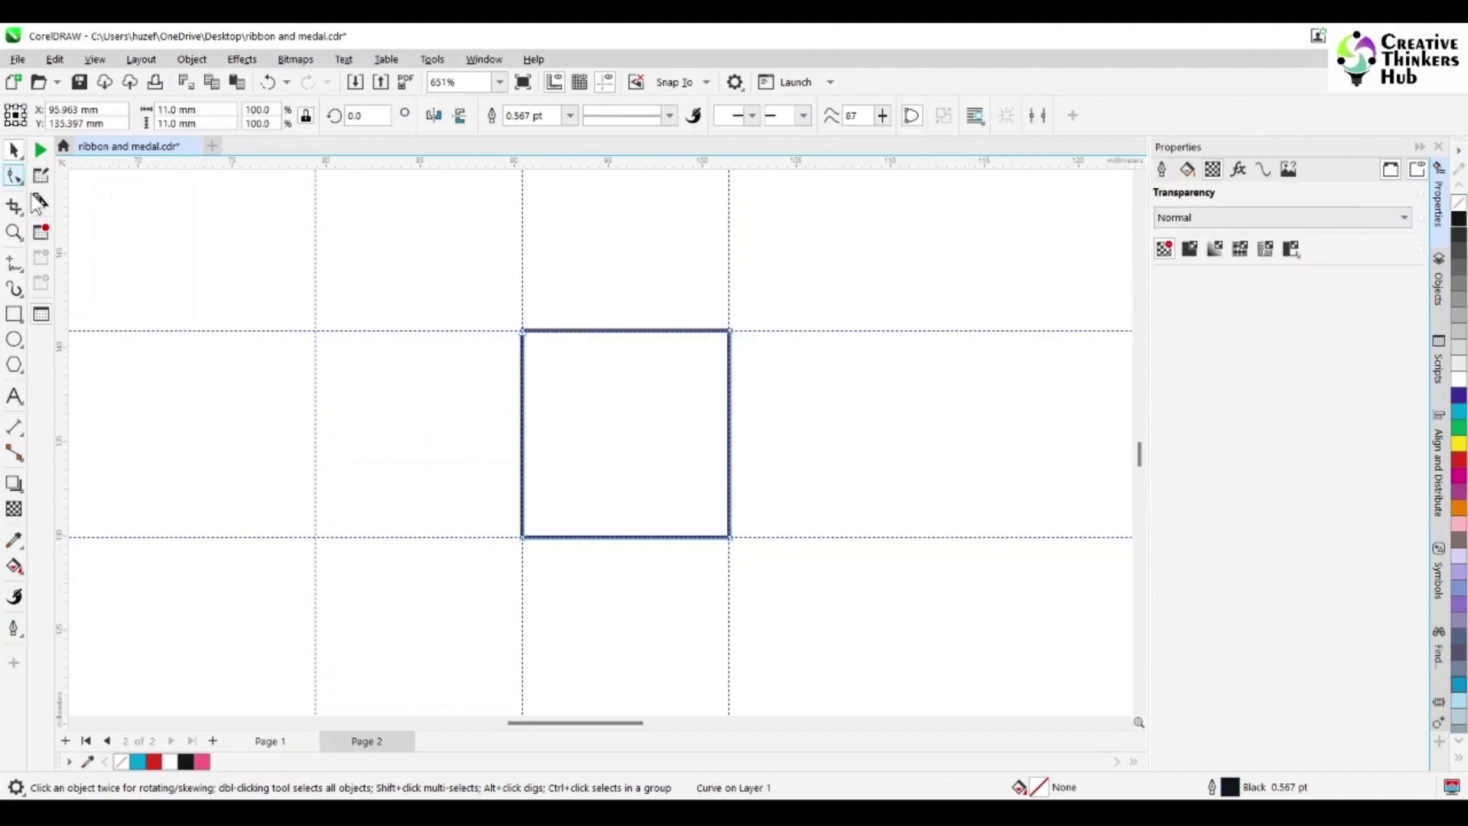
click(269, 116)
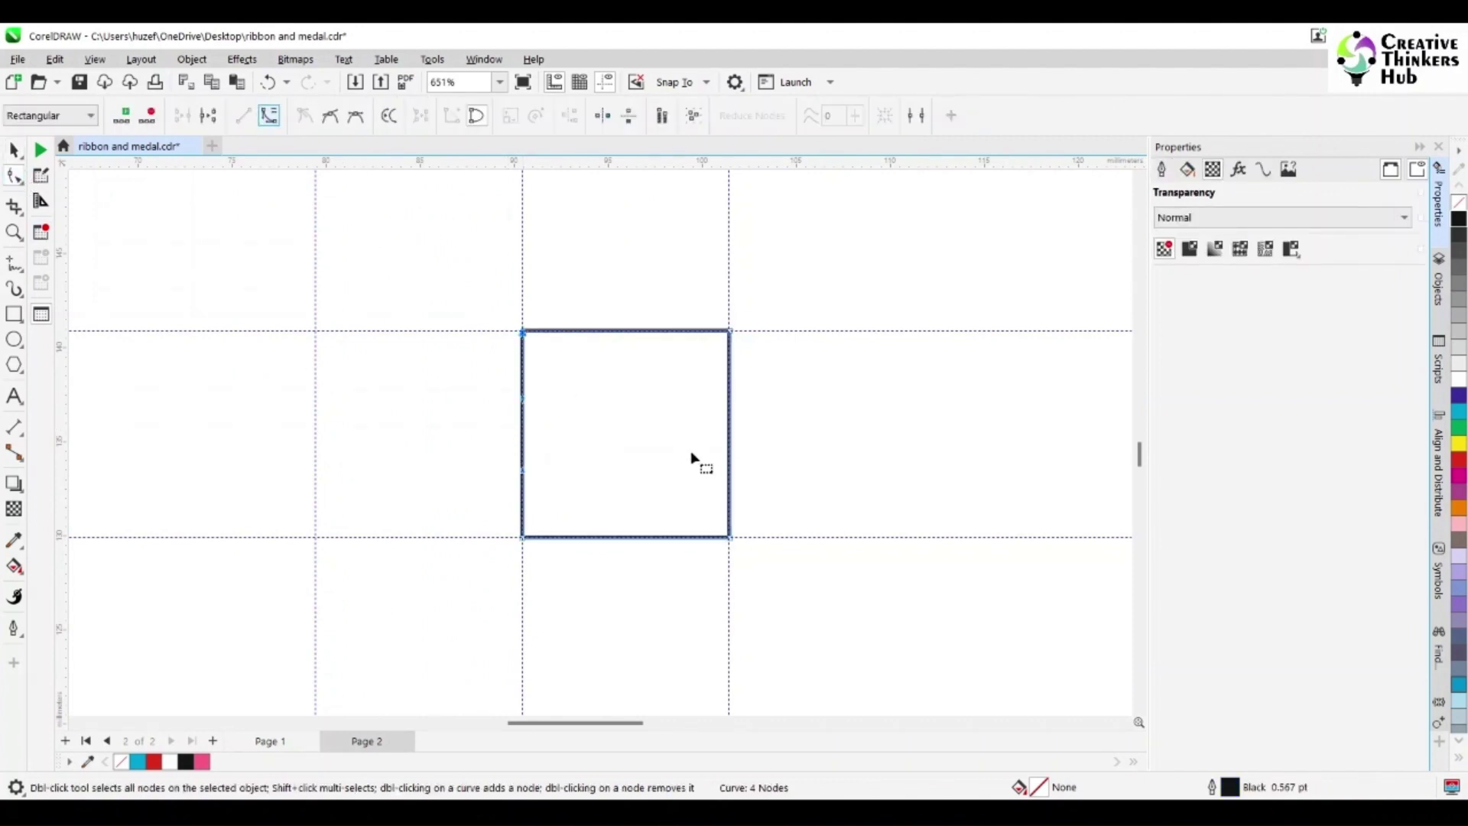
click(269, 116)
drag(426, 256, 792, 370)
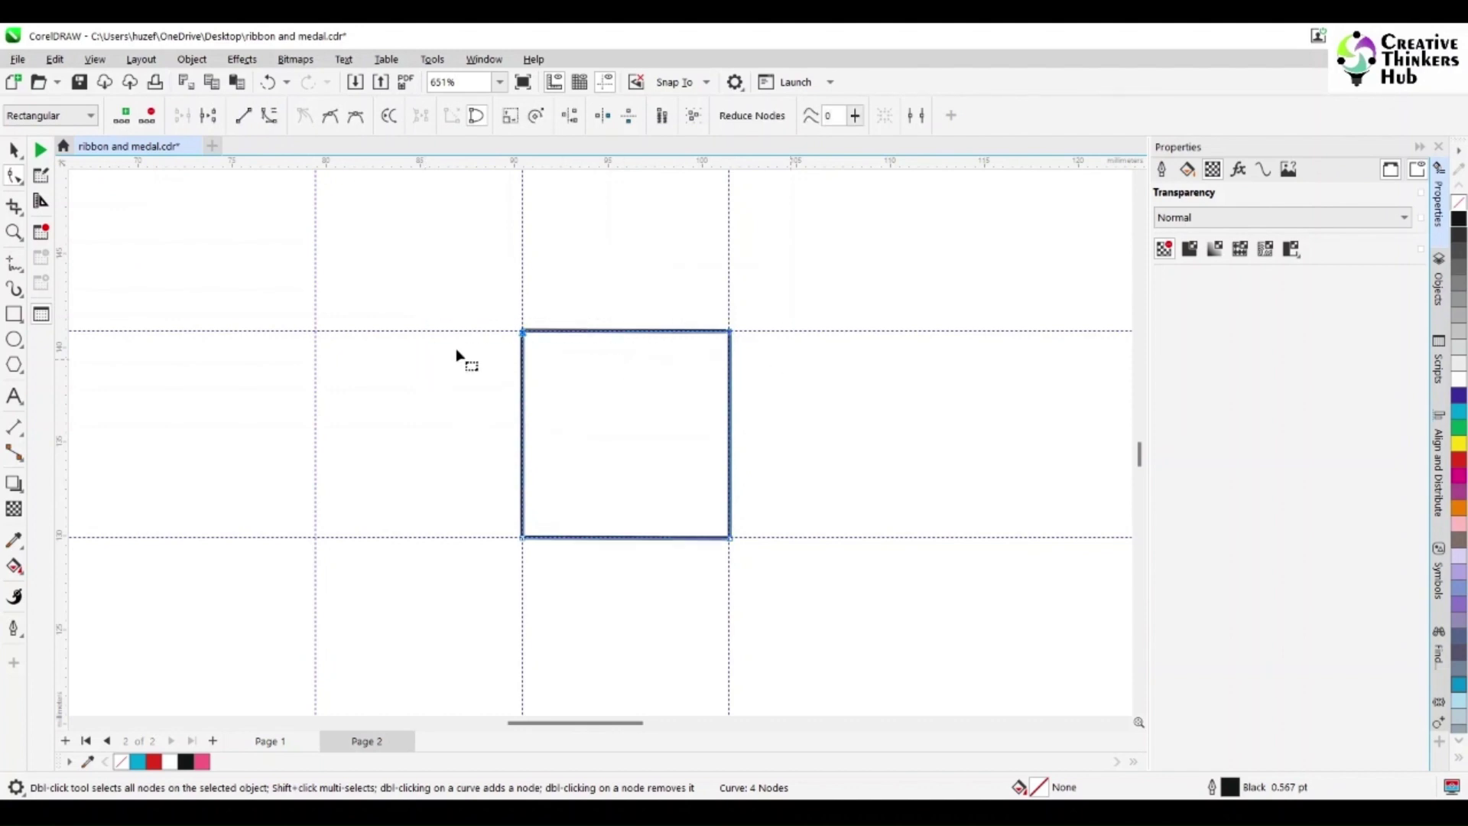
drag(525, 332, 316, 333)
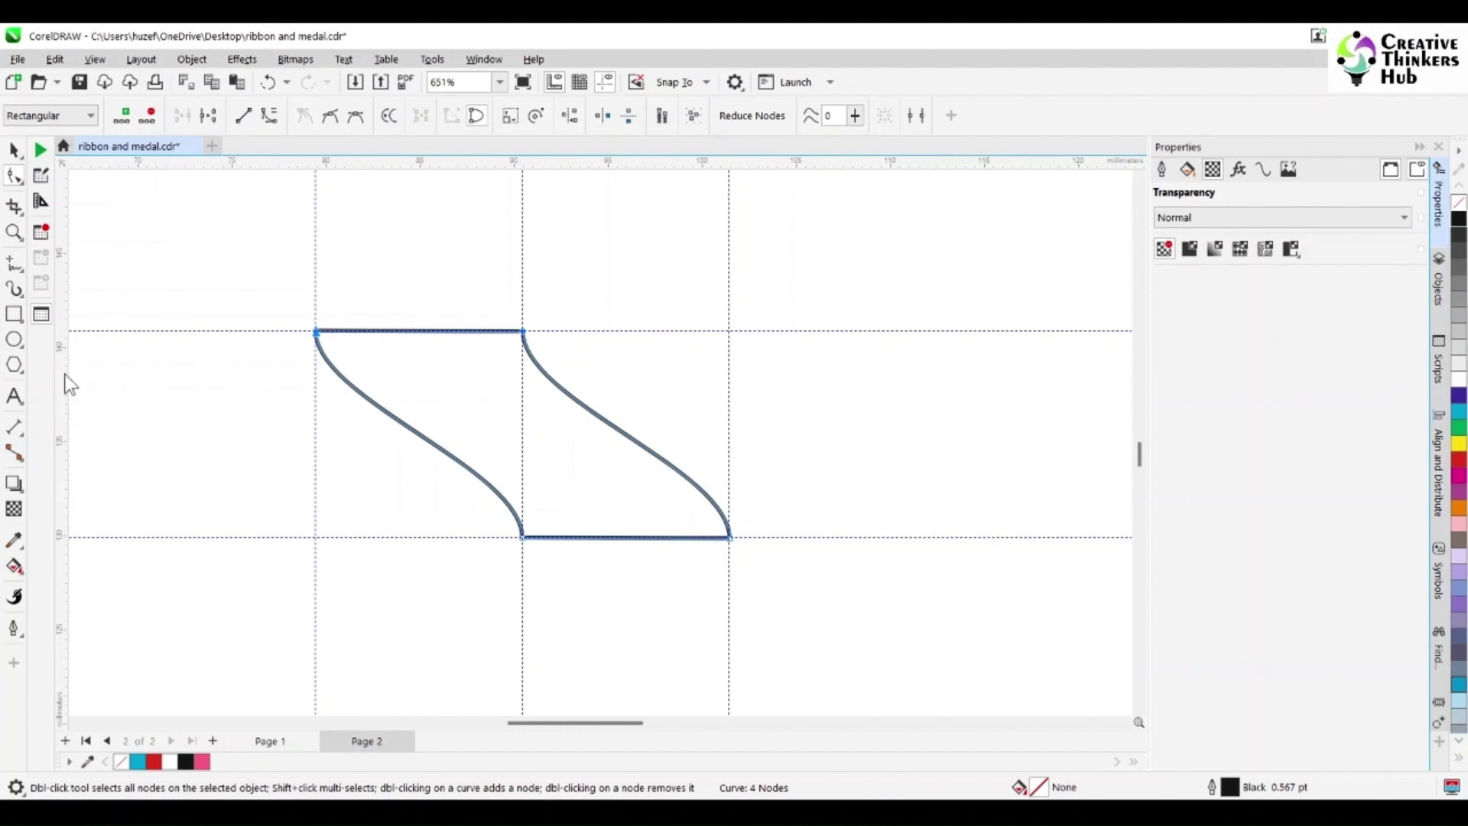
- Add vertical guidelines through the midpoints of the shape's upper and lower horizontal edges
click(316, 331)
key(ctrl+d)
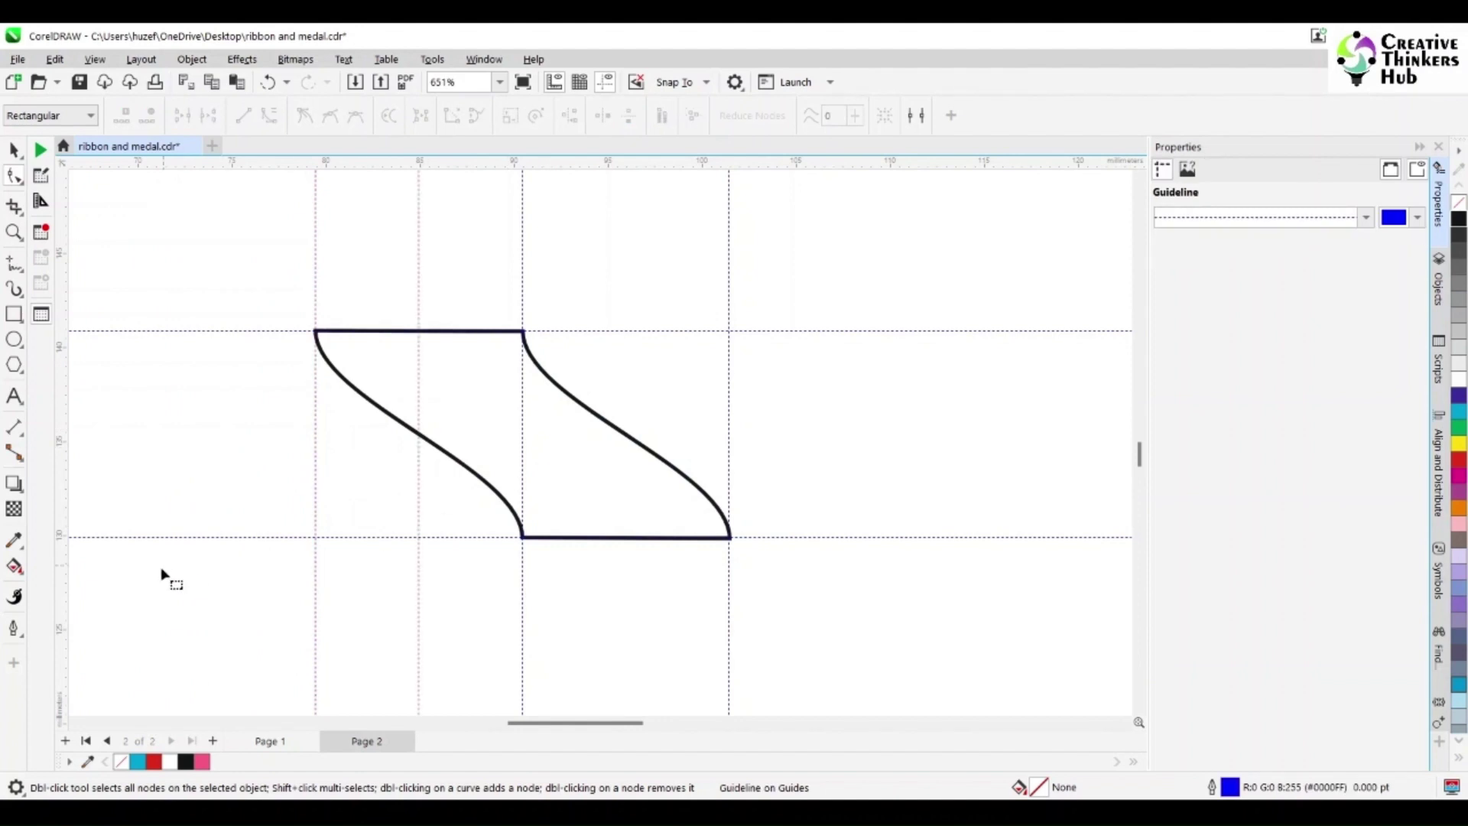
drag(352, 583, 522, 538)
key(ctrl+d)
click(446, 413)
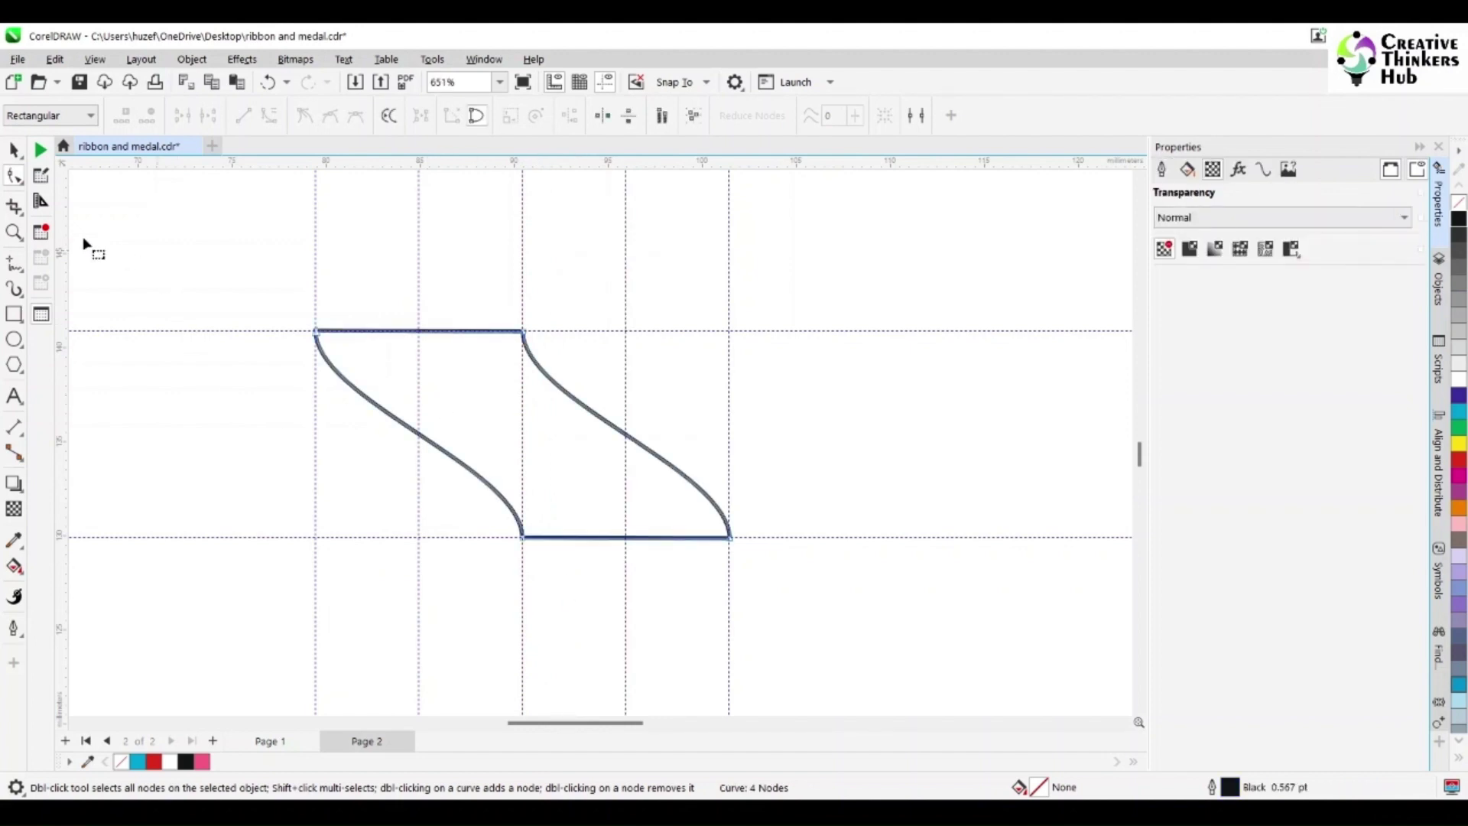
- Reshape both slanted sides into smooth S-curves by aligning their control handles with the midpoint guidelines on the top and bottom edges
click(317, 335)
drag(334, 380, 419, 337)
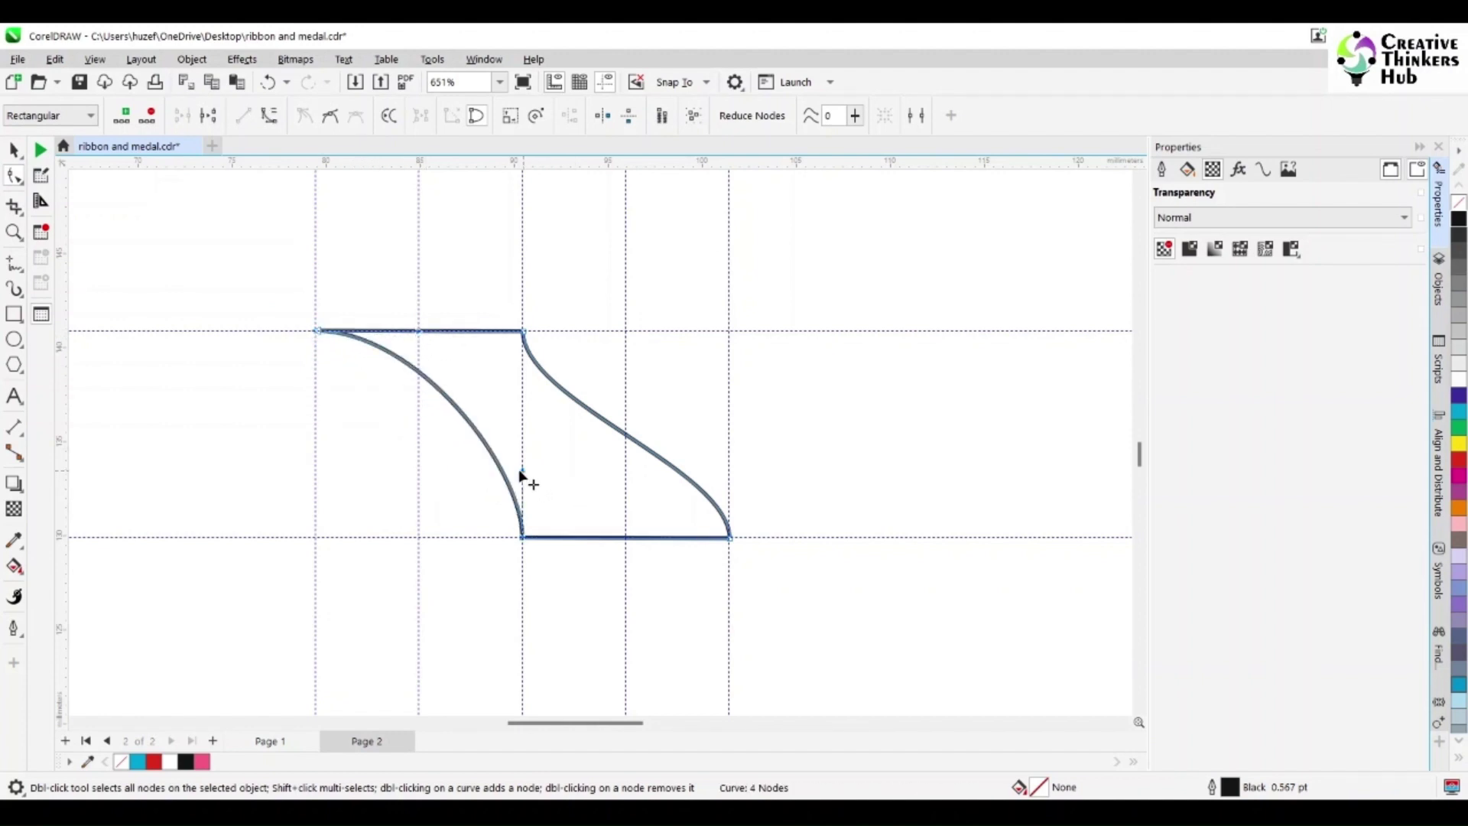
drag(522, 474, 420, 538)
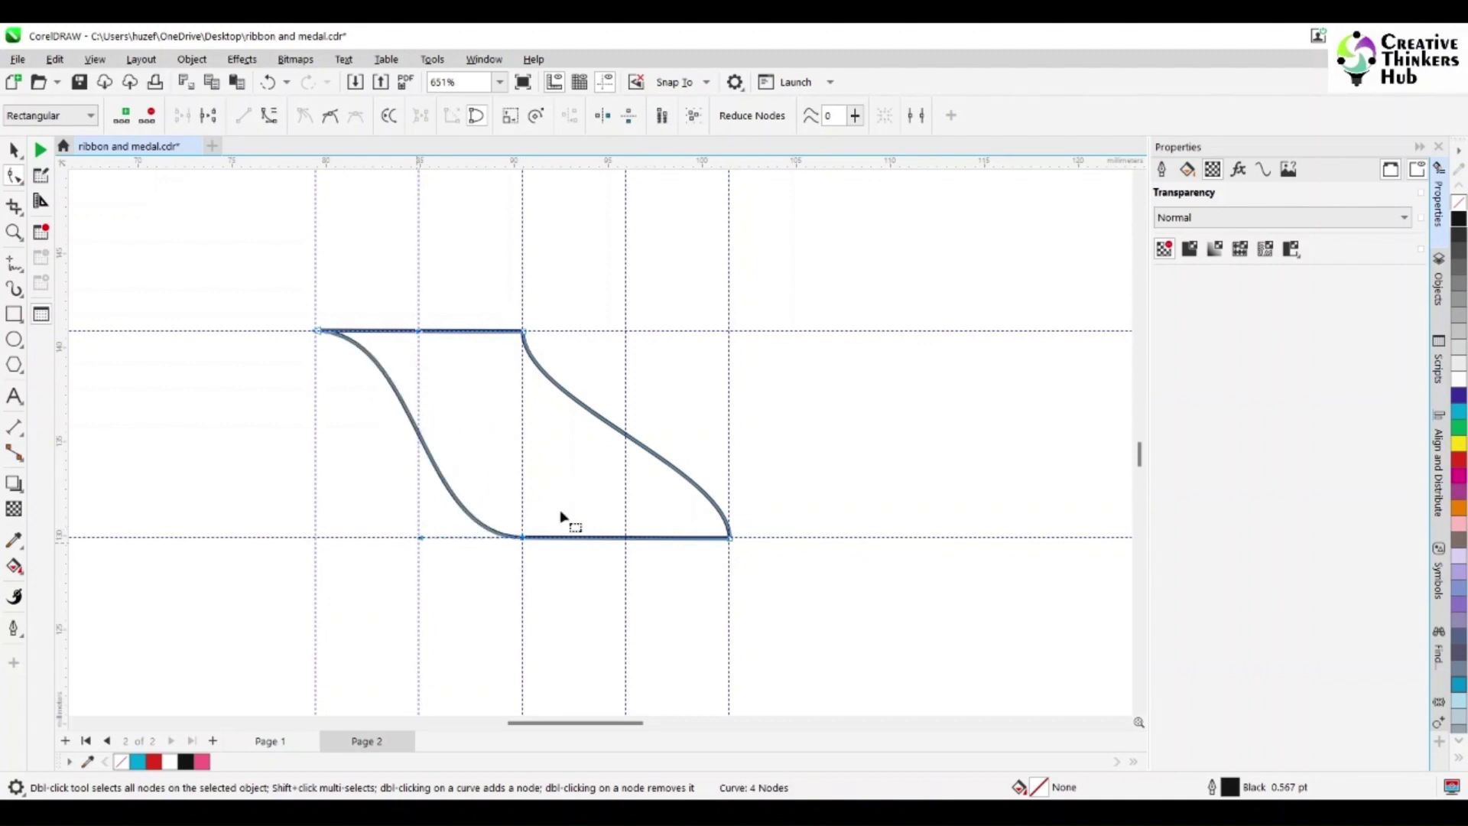
click(530, 339)
drag(525, 405, 631, 335)
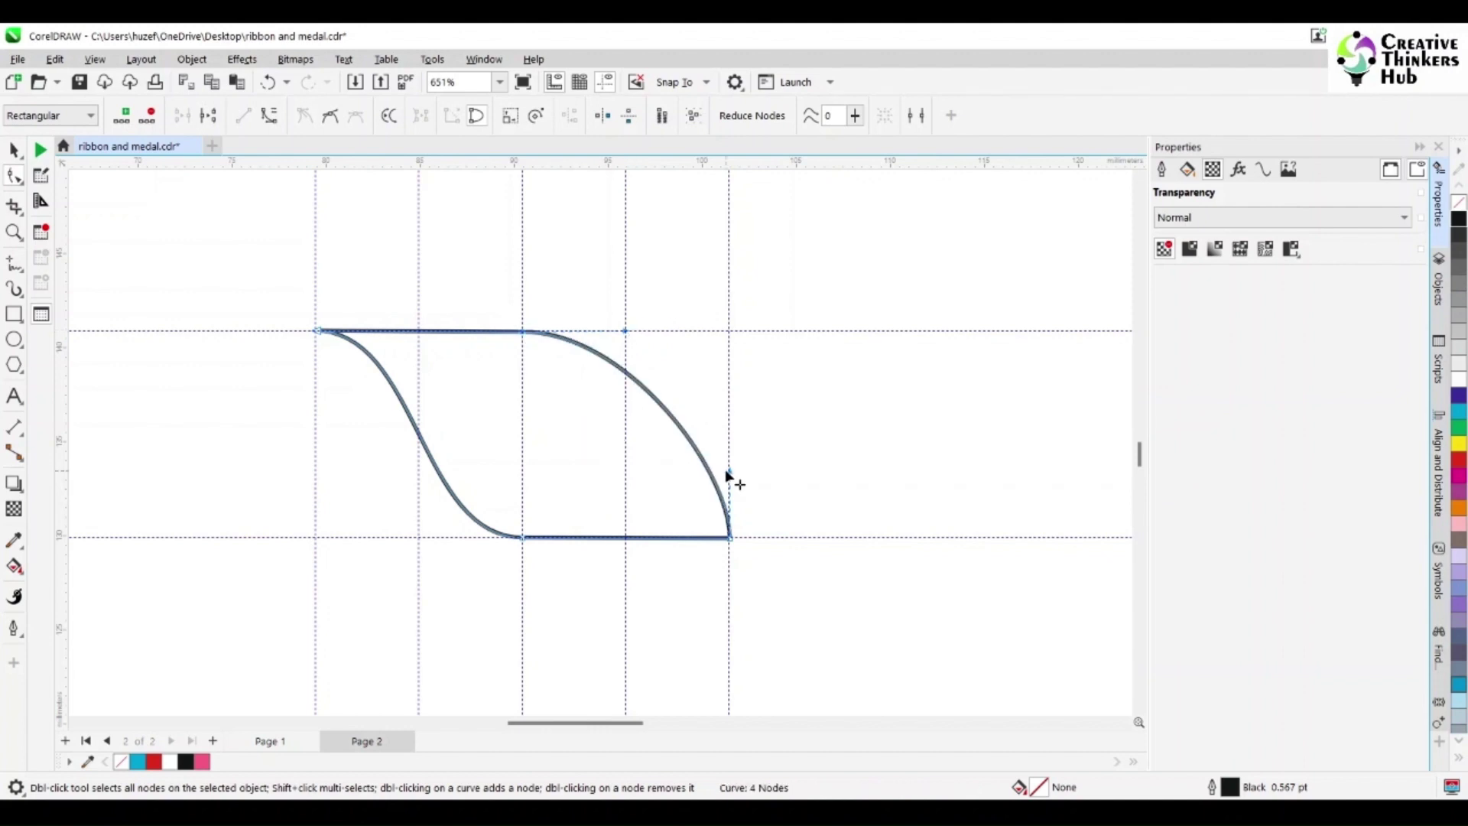
drag(729, 474, 627, 541)
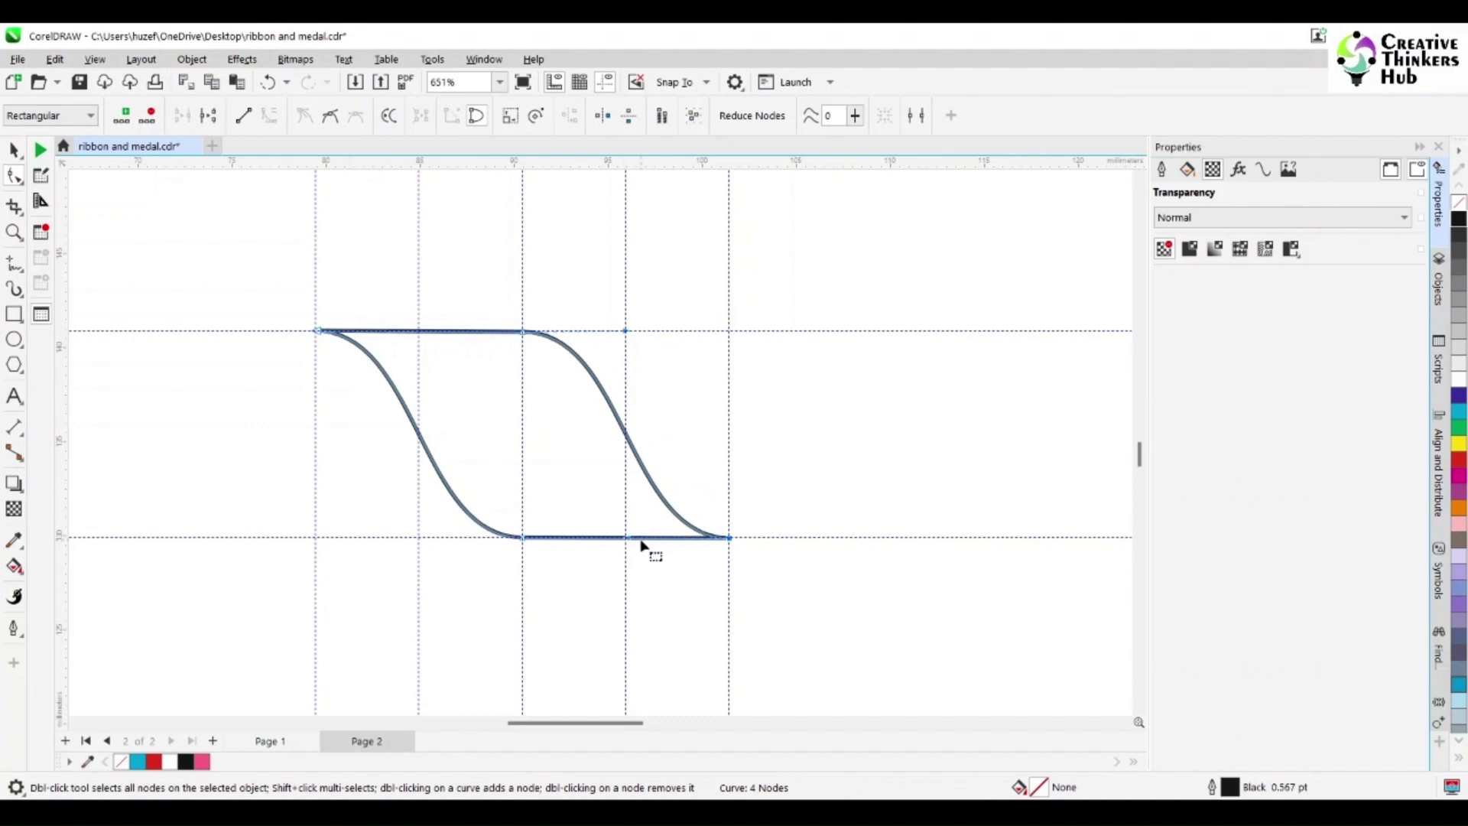
- Fill the S-shaped ribbon segment with a uniform dark red of C35 M100 Y100 K50
click(14, 149)
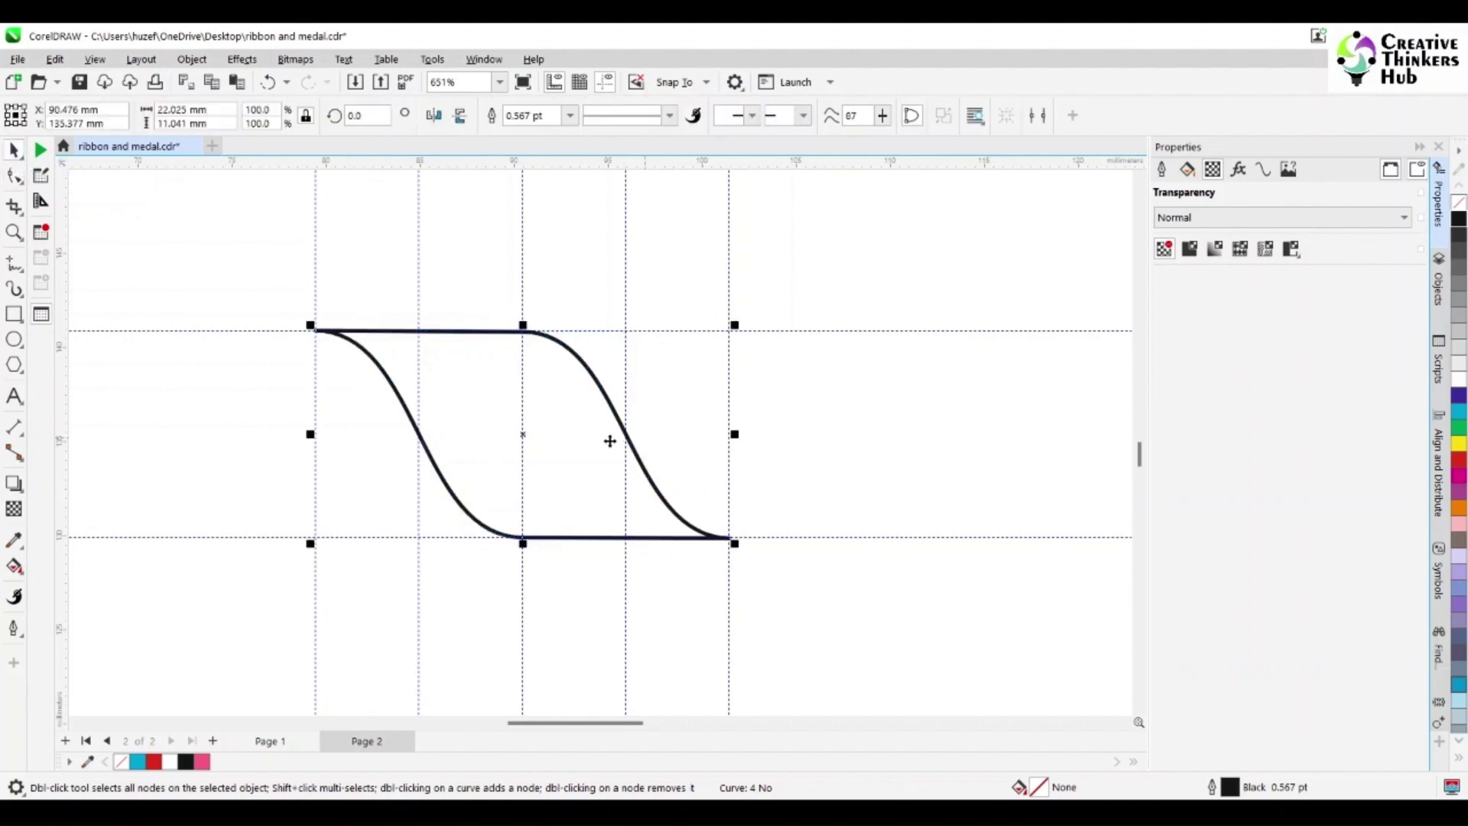
click(1459, 461)
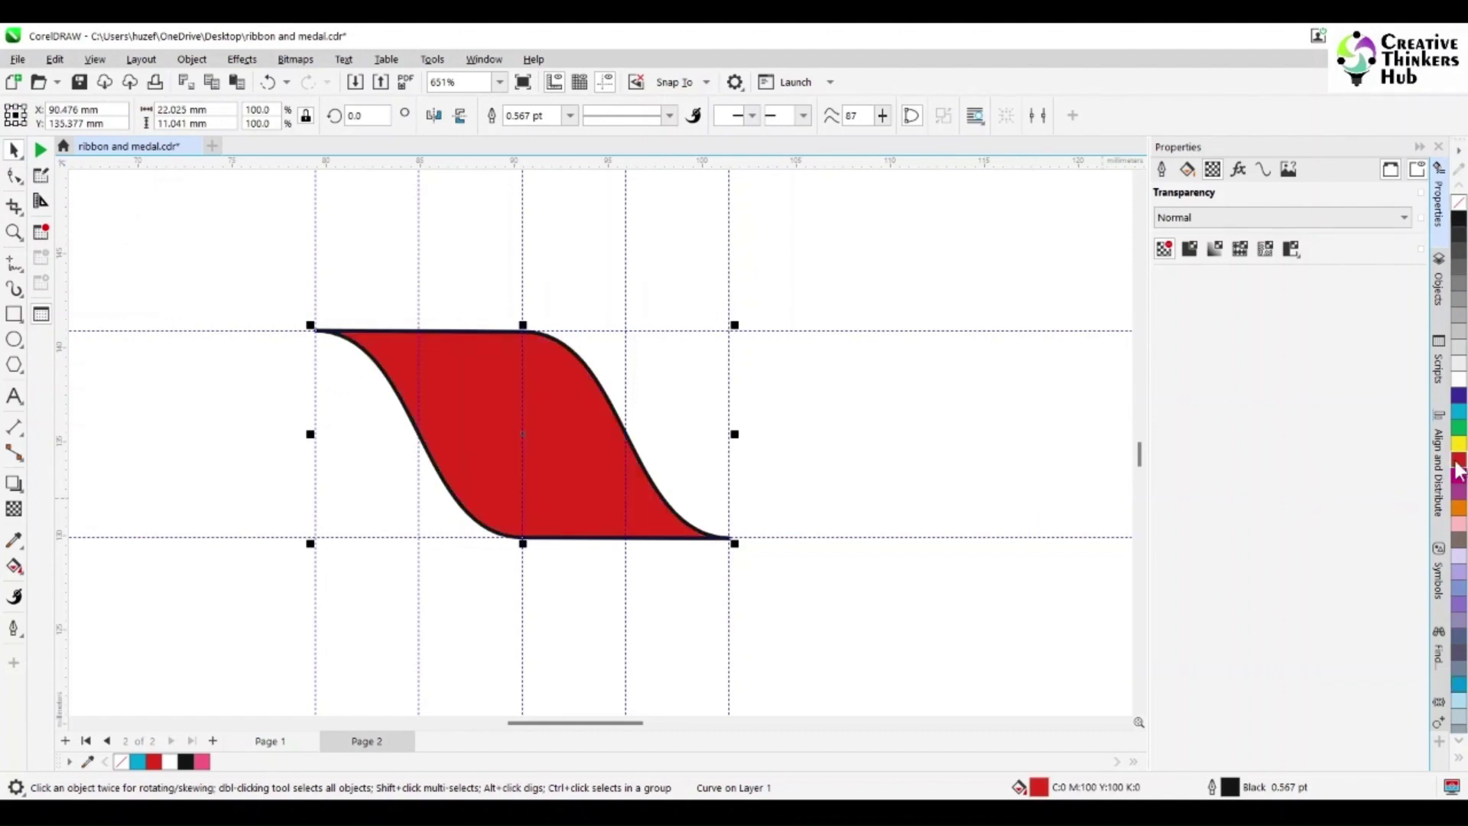
double_click(1040, 788)
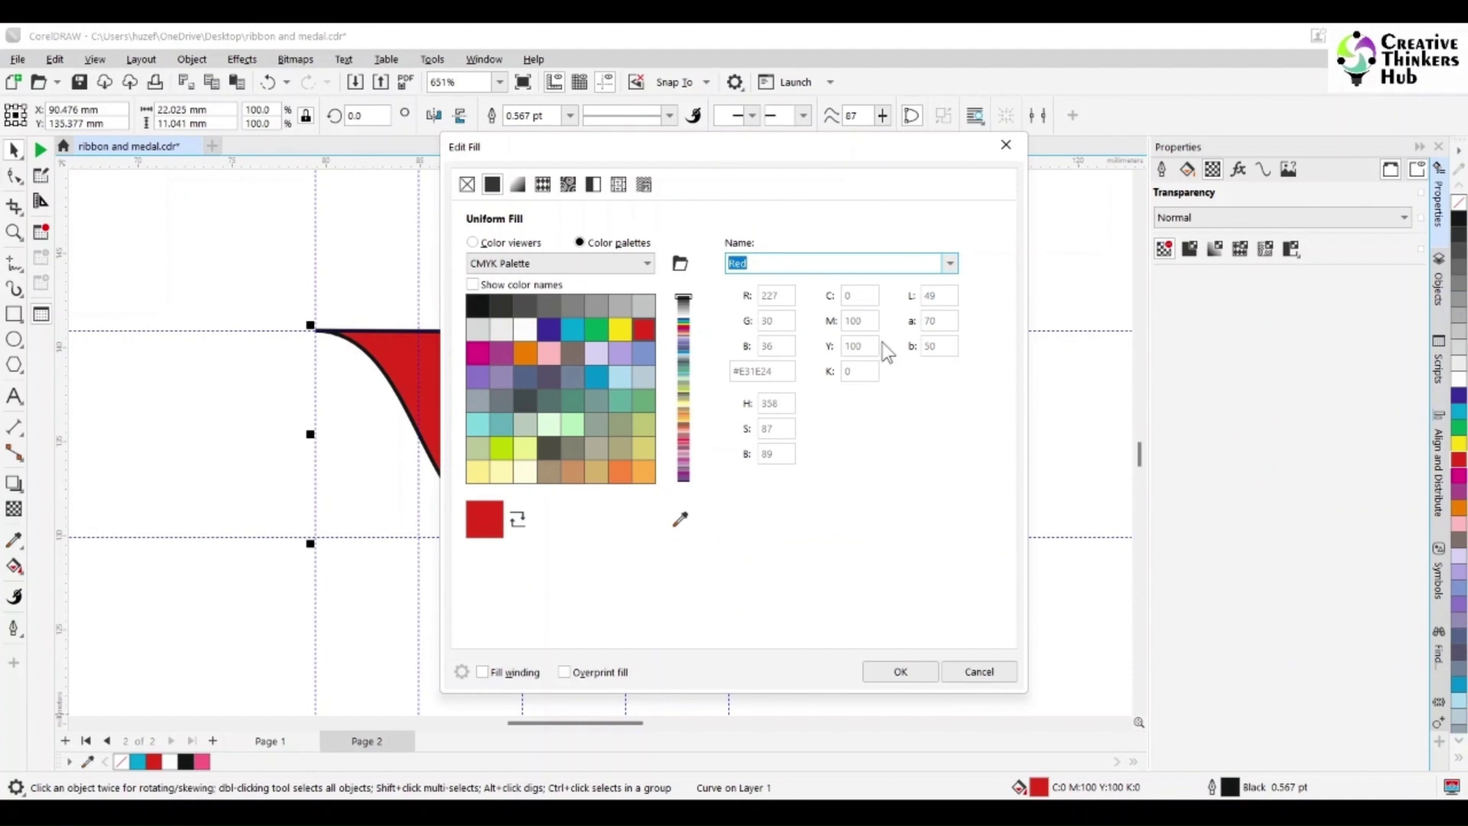
click(498, 243)
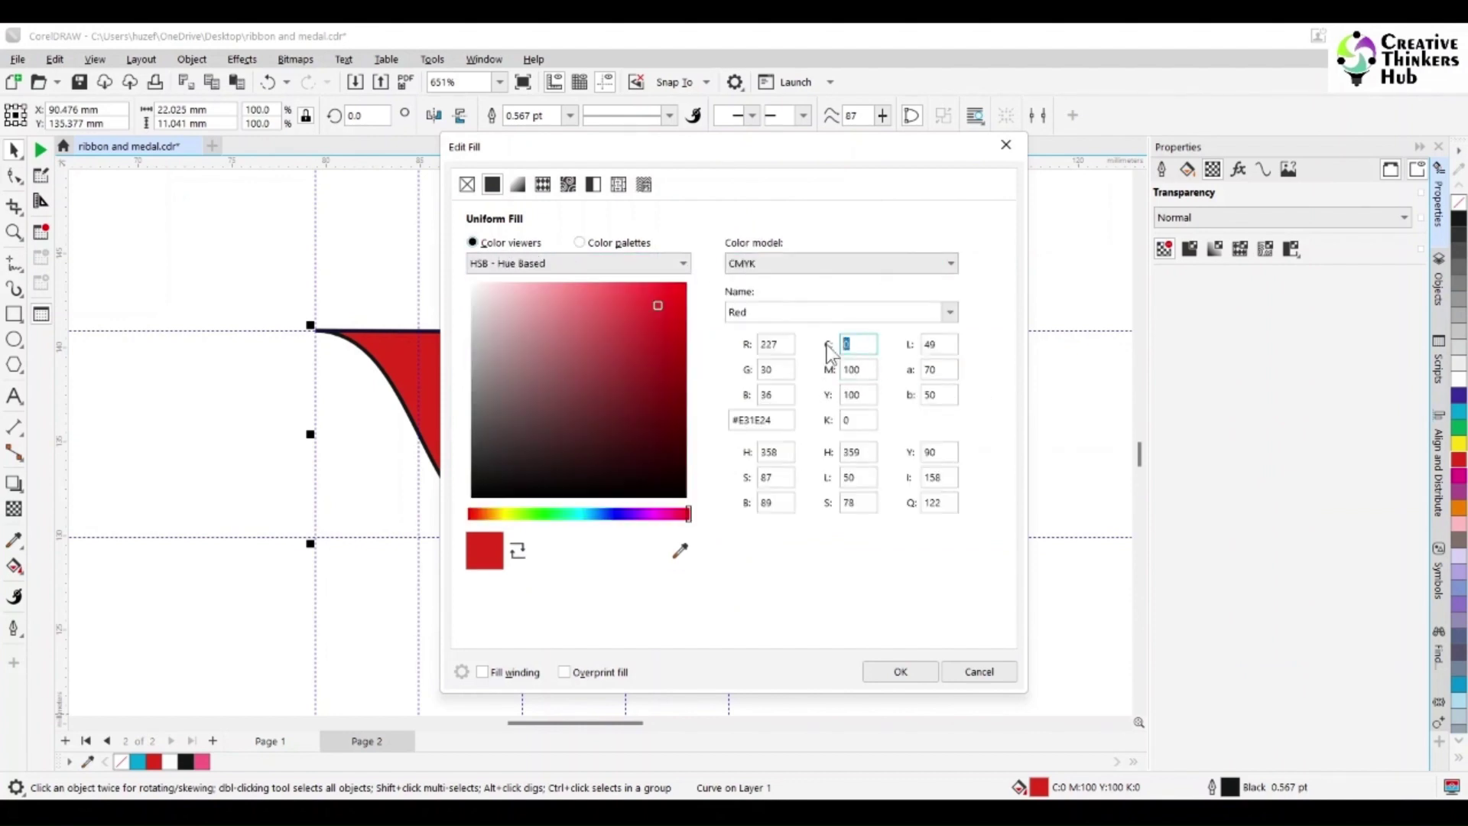
text(3)
key(Tab)
key(Tab)
key(Tab)
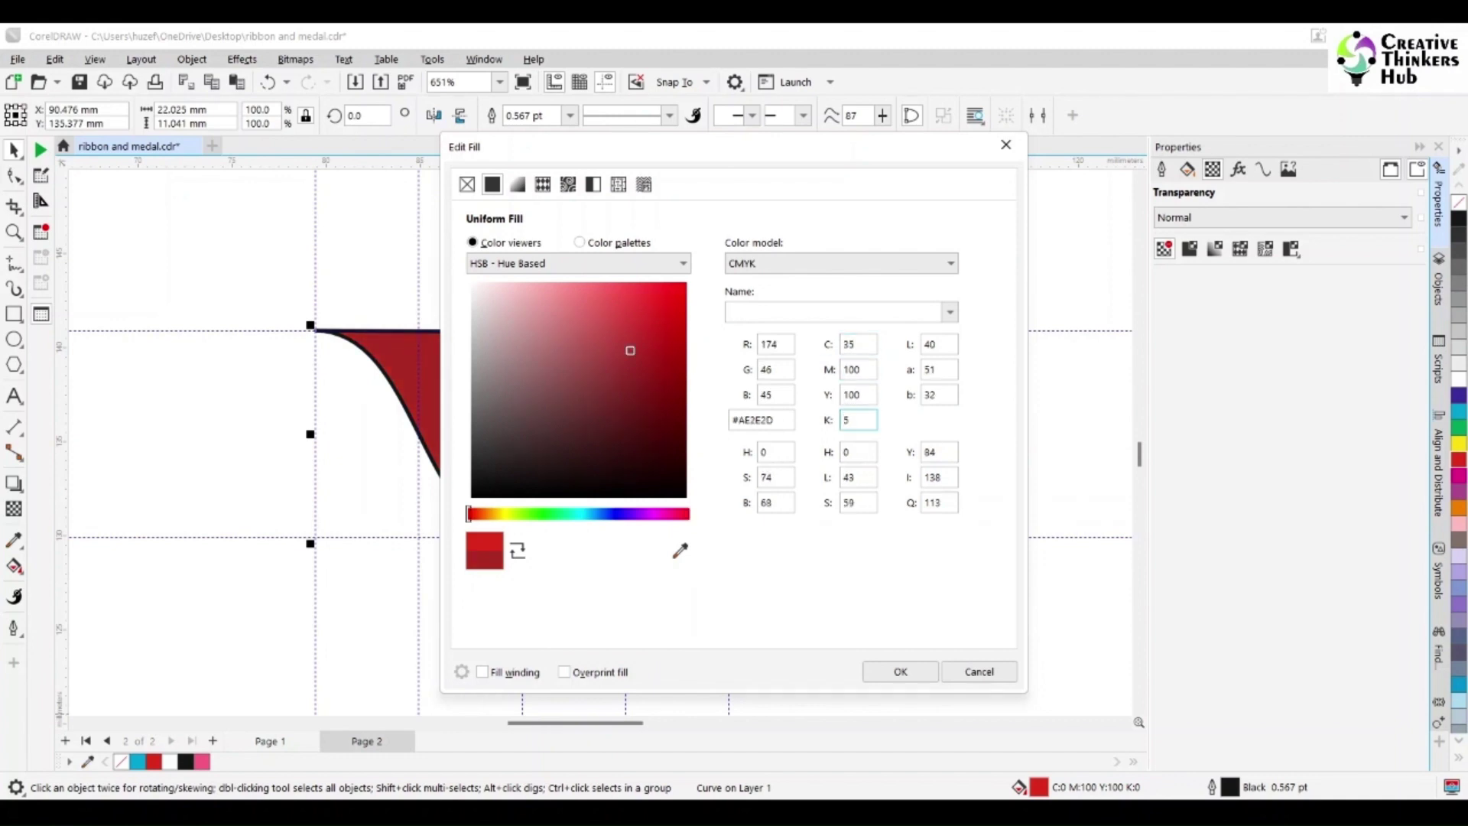
text(50)
key(Return)
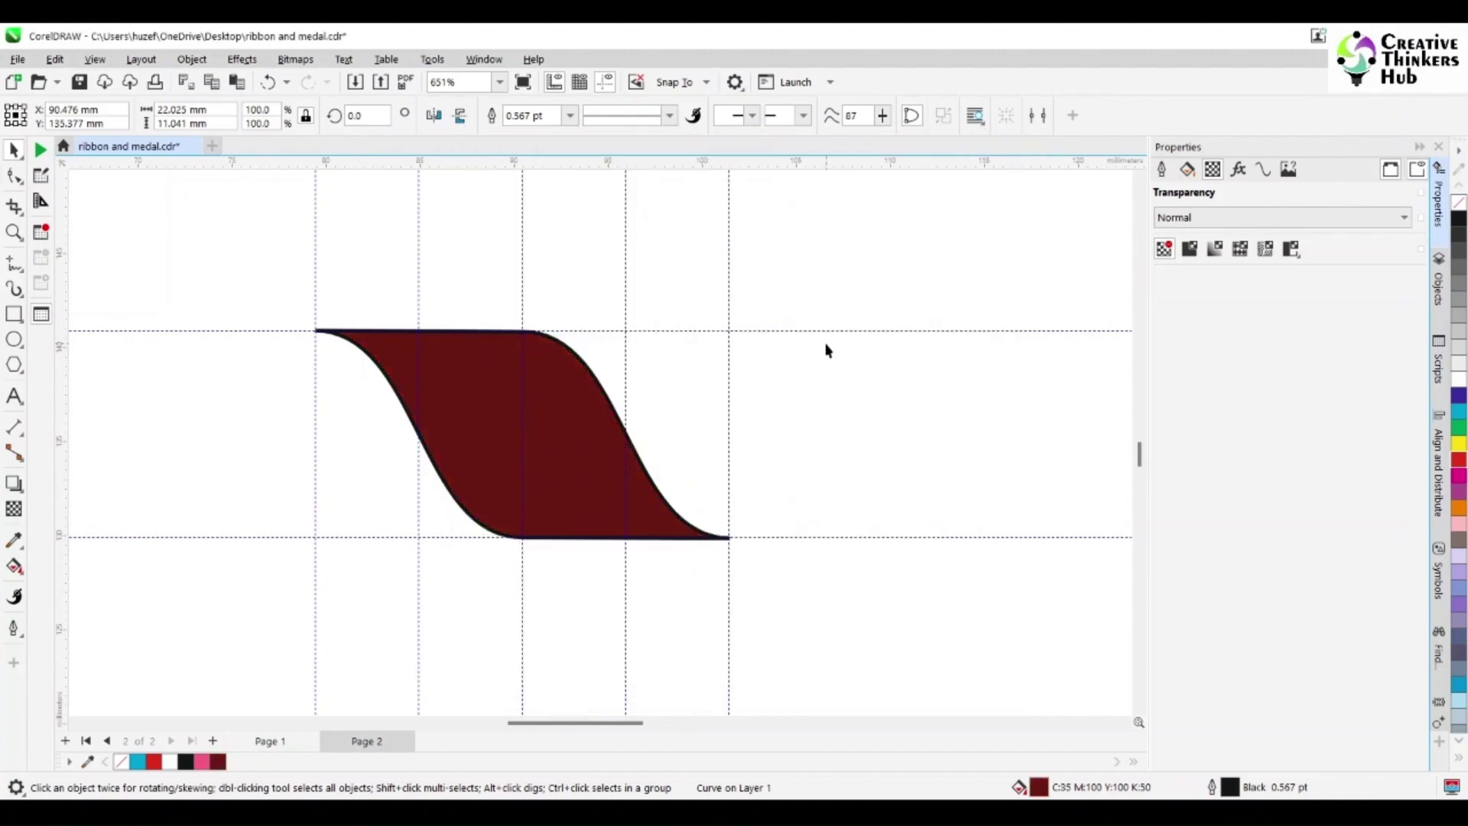
- Remove the outline from the dark red ribbon segment
click(484, 449)
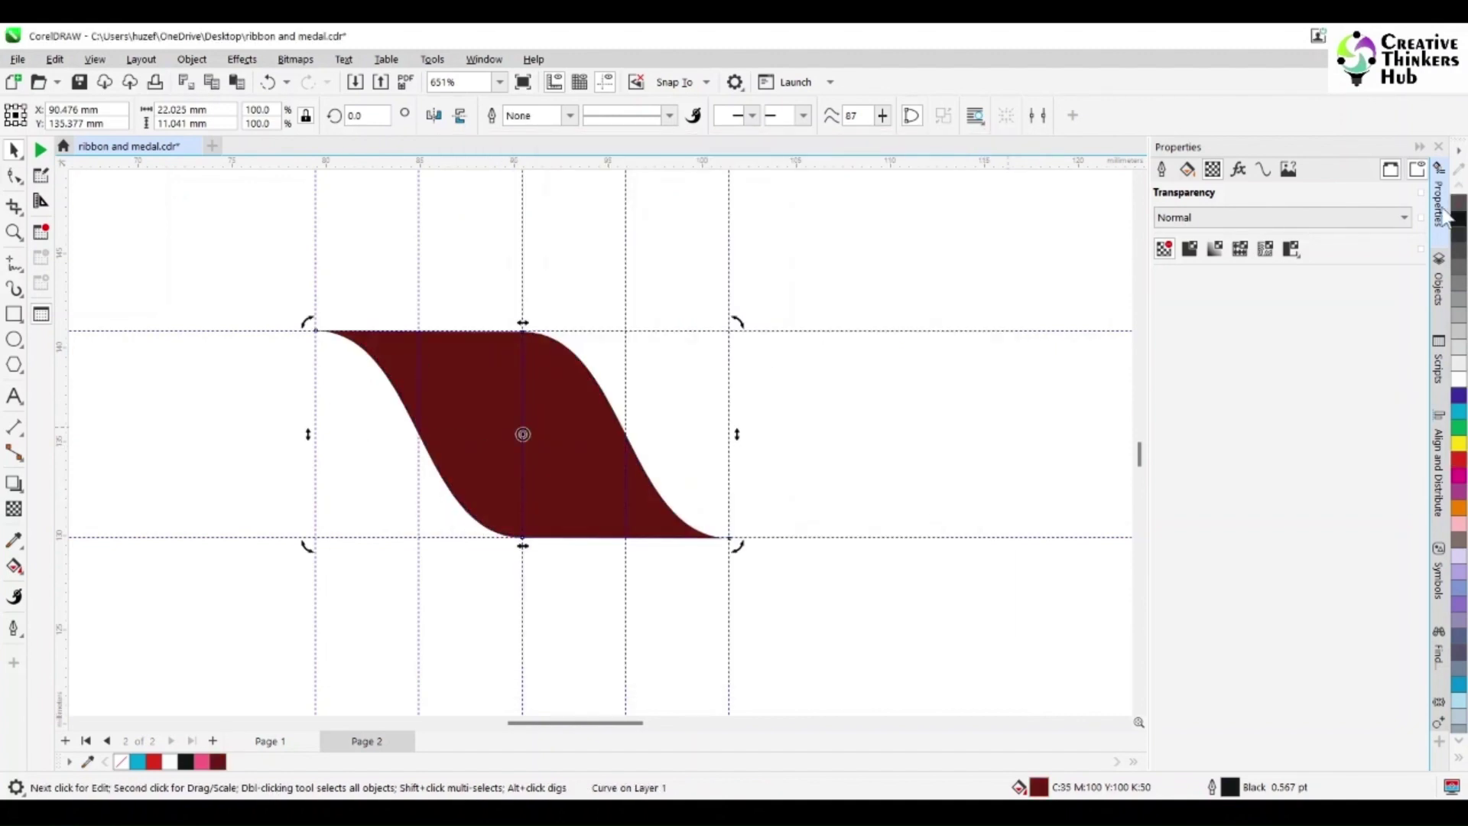
right_click(1459, 203)
click(790, 426)
click(580, 462)
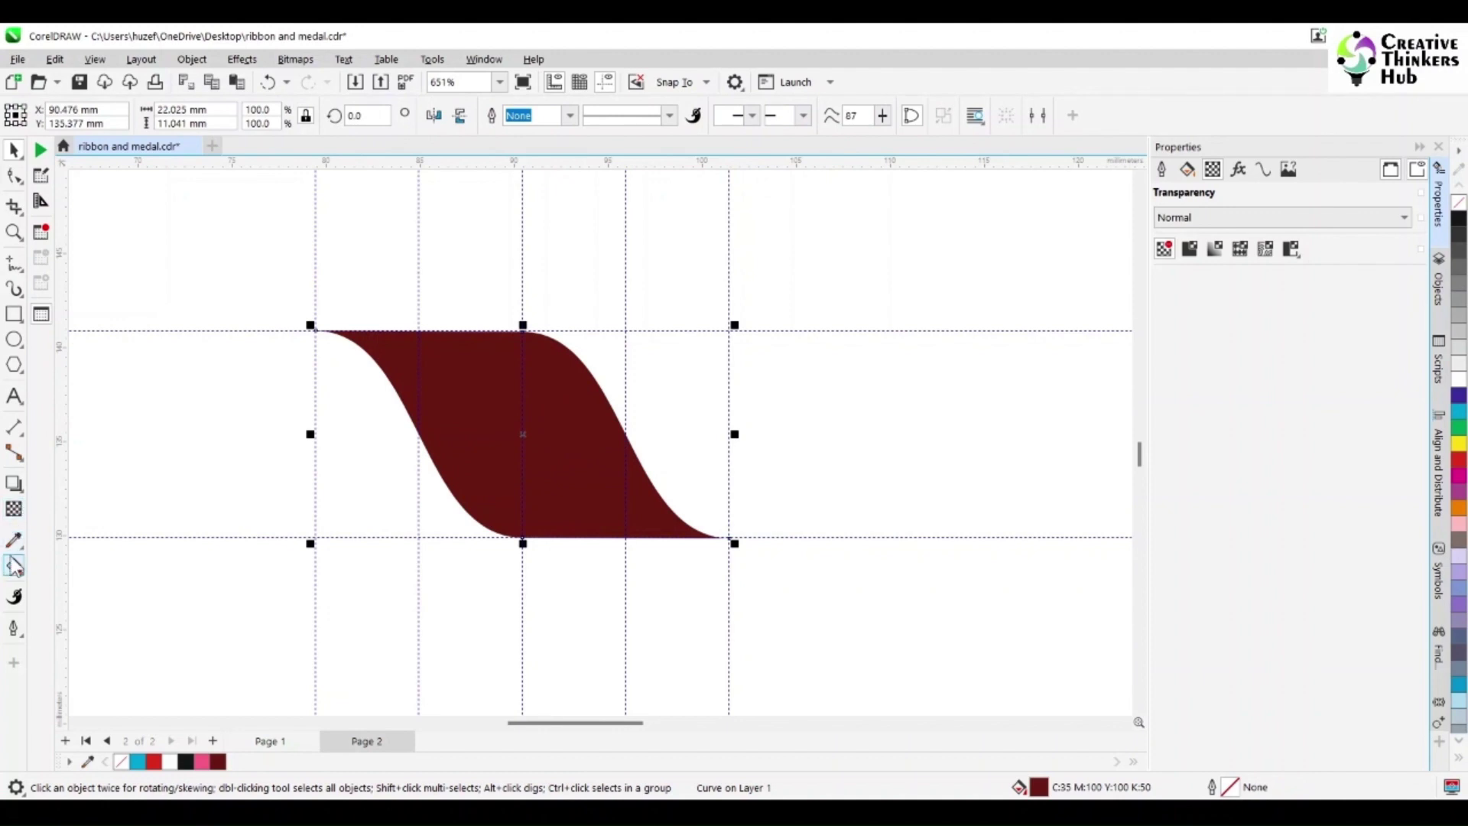
- Apply a vertical linear fountain fill from the ribbon's upper edge to its lower edge, aligned with the first midpoint guideline
click(14, 567)
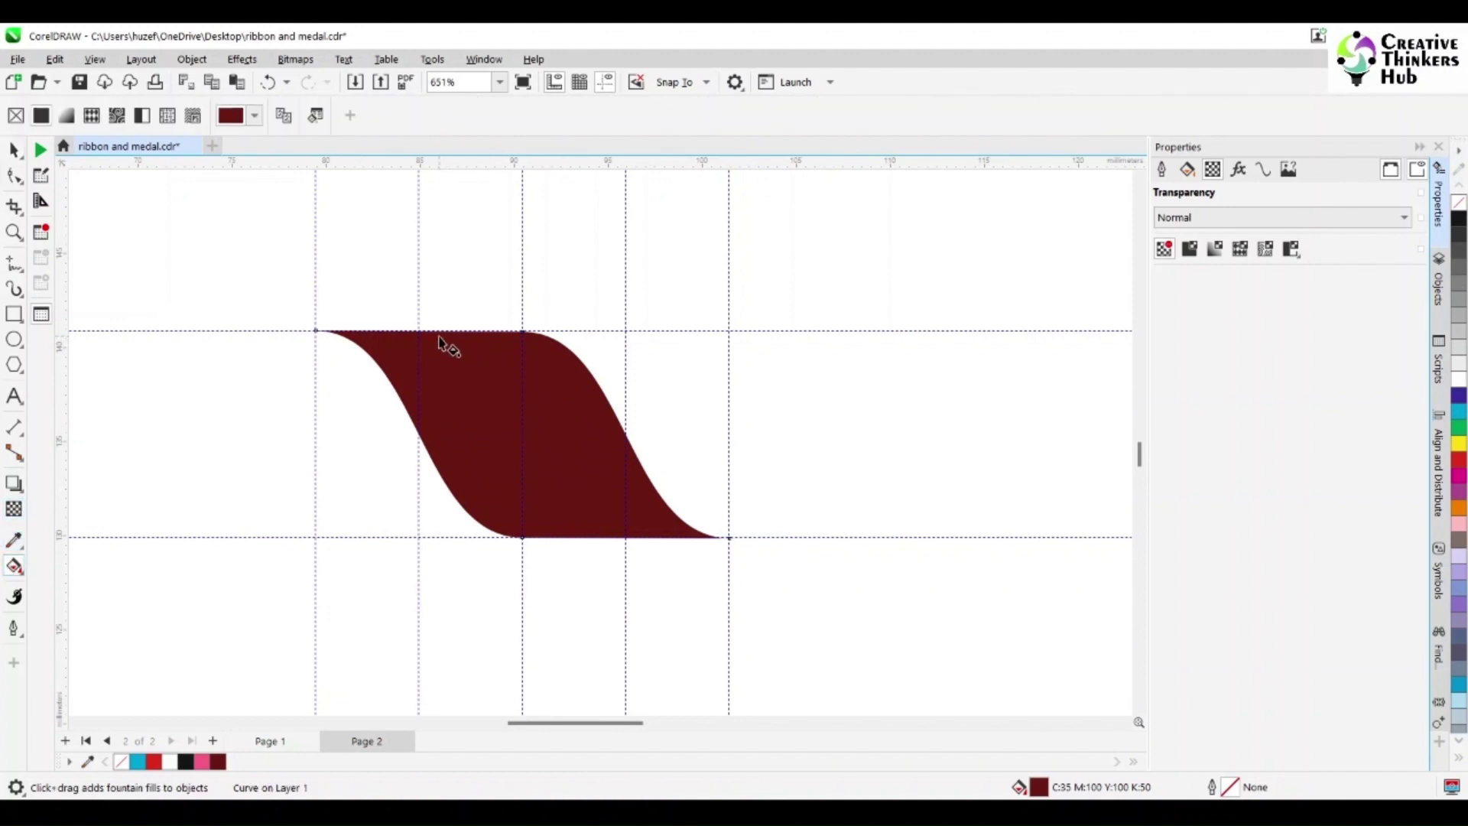
drag(438, 337, 418, 539)
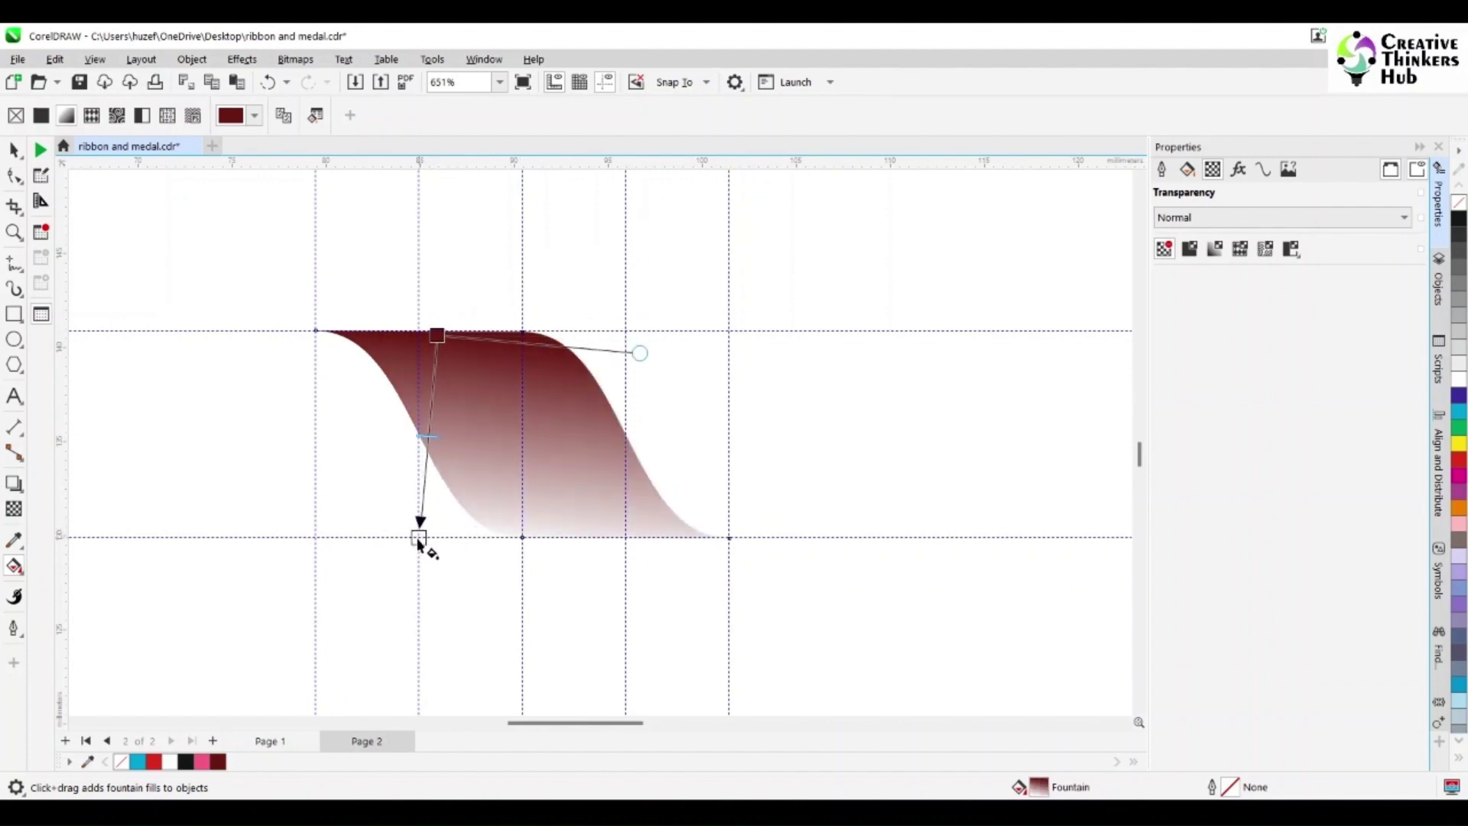
drag(436, 335, 419, 331)
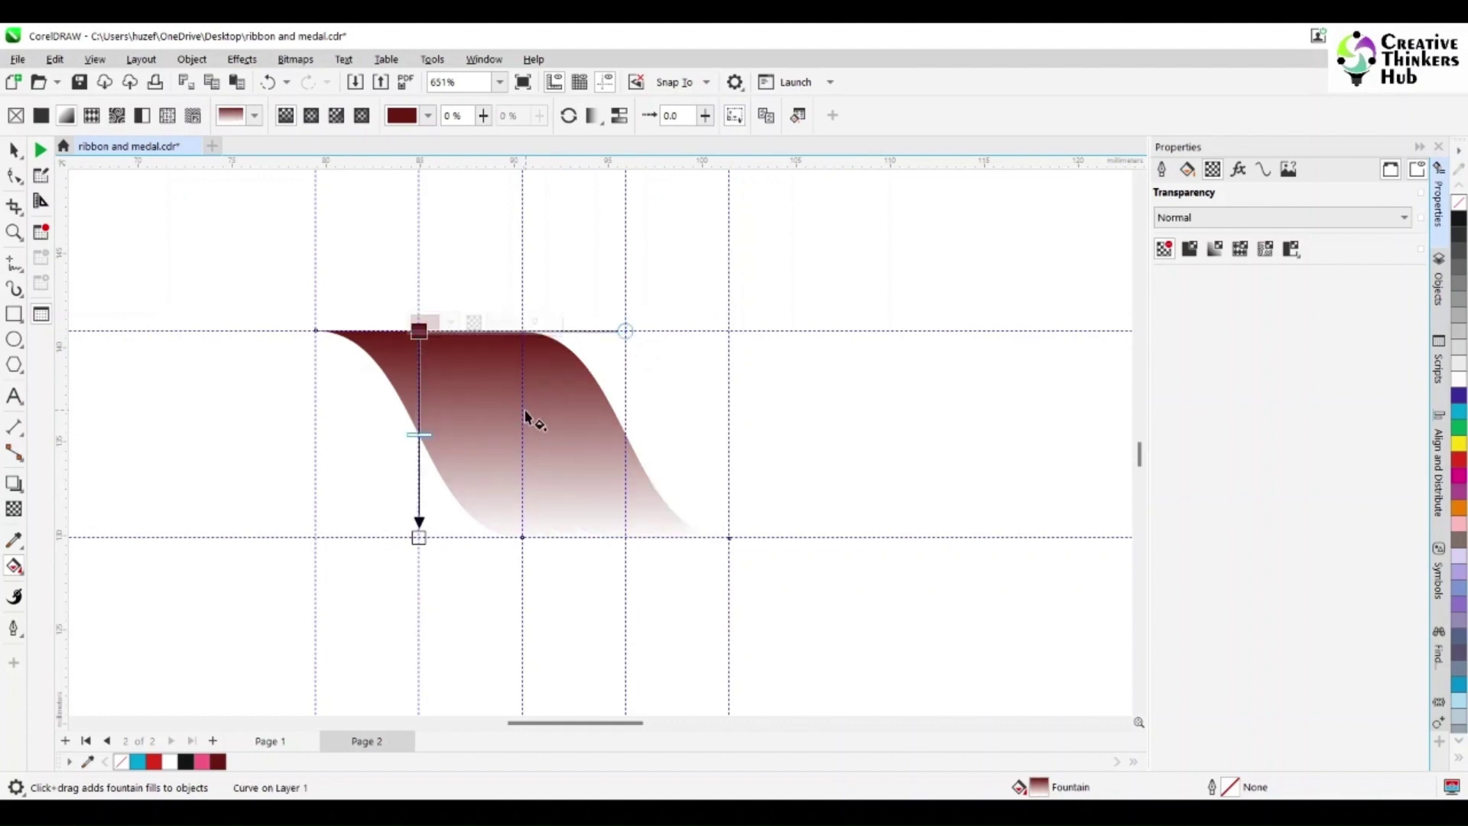
- Set the gradient's lower end colour to C35 M100 Y100 K50
click(419, 538)
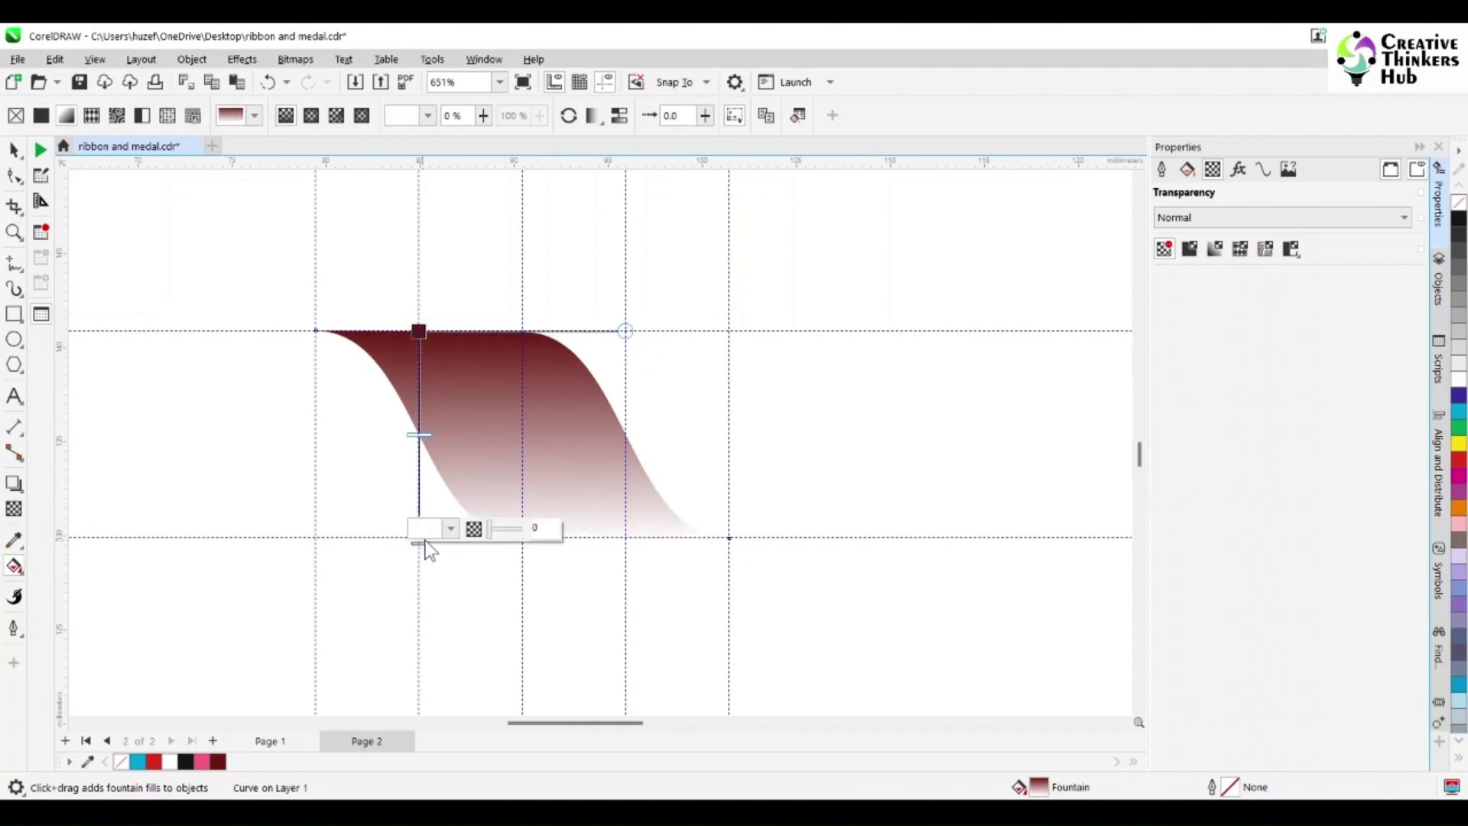
click(452, 529)
click(600, 308)
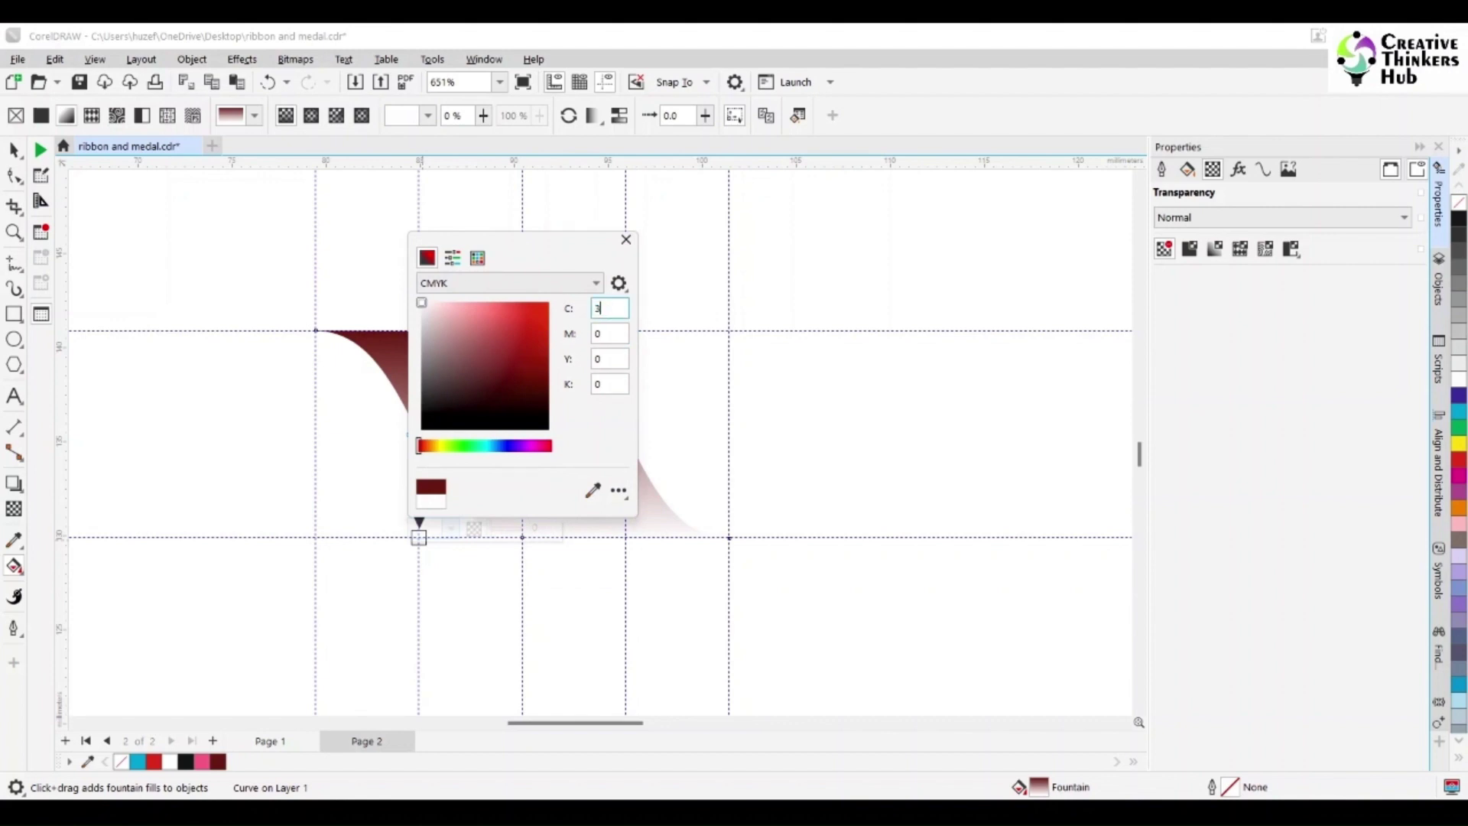
key(Tab)
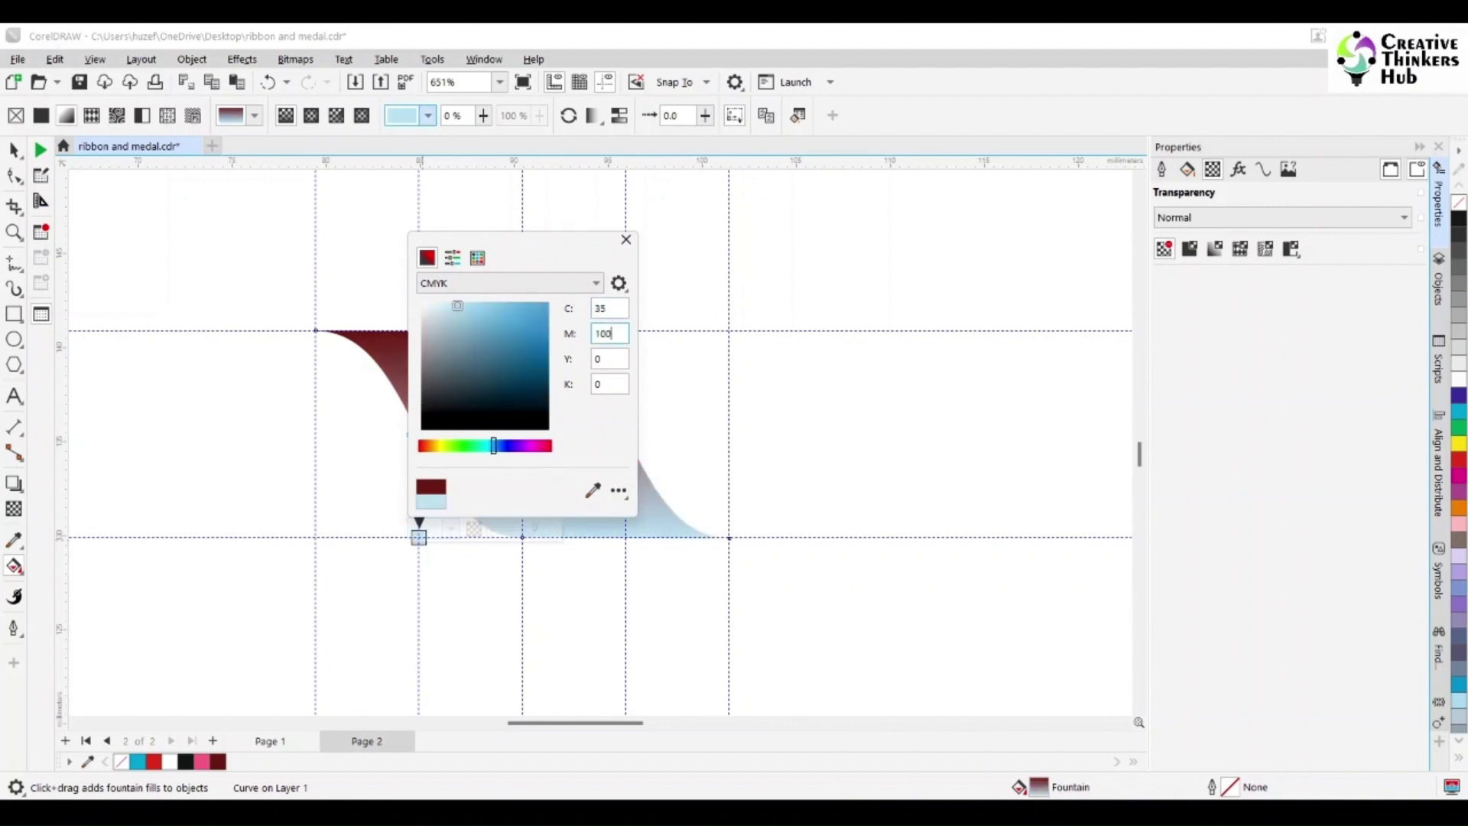
key(Tab)
text(100)
key(Tab)
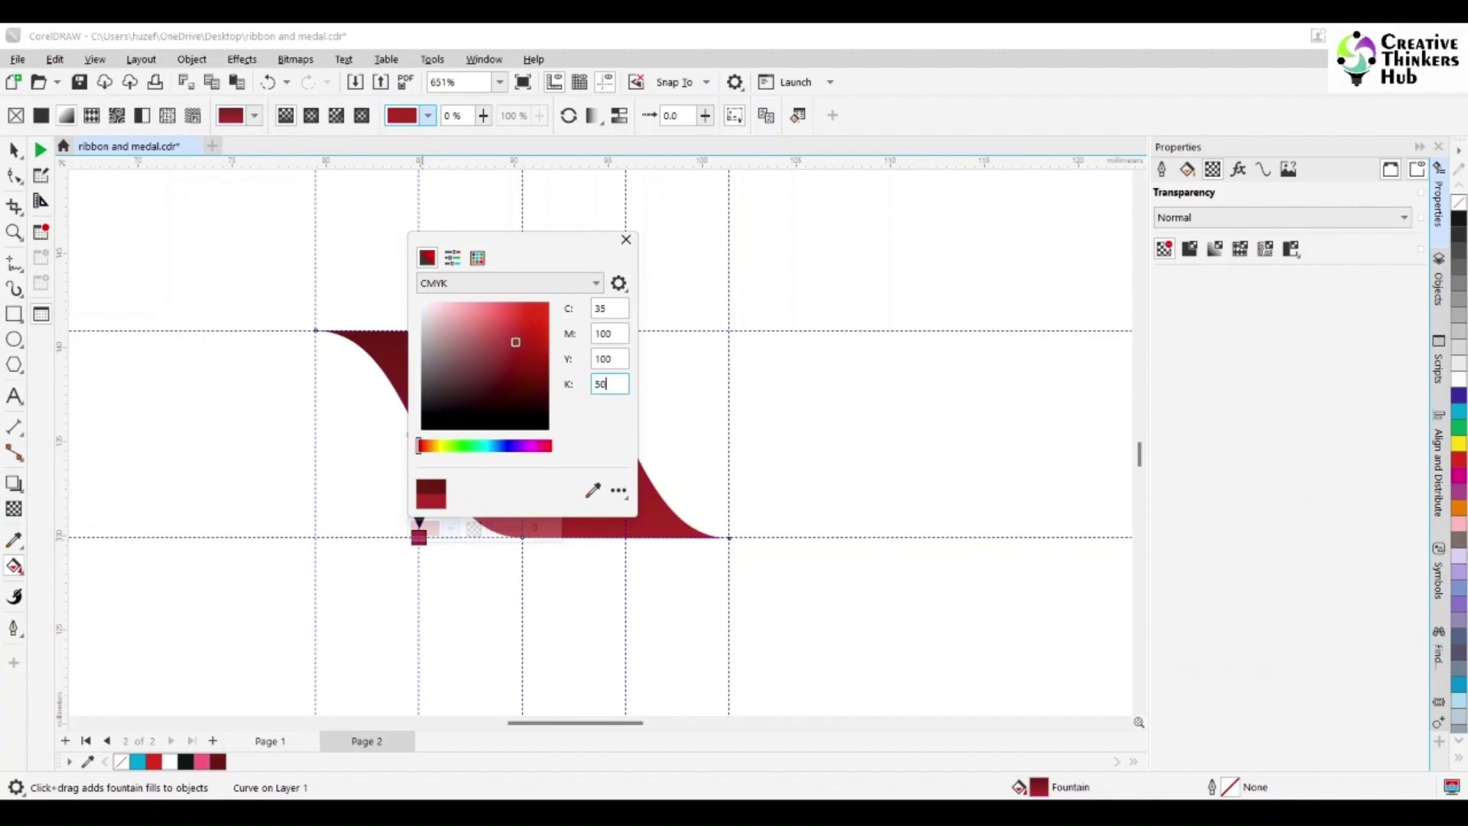
key(Return)
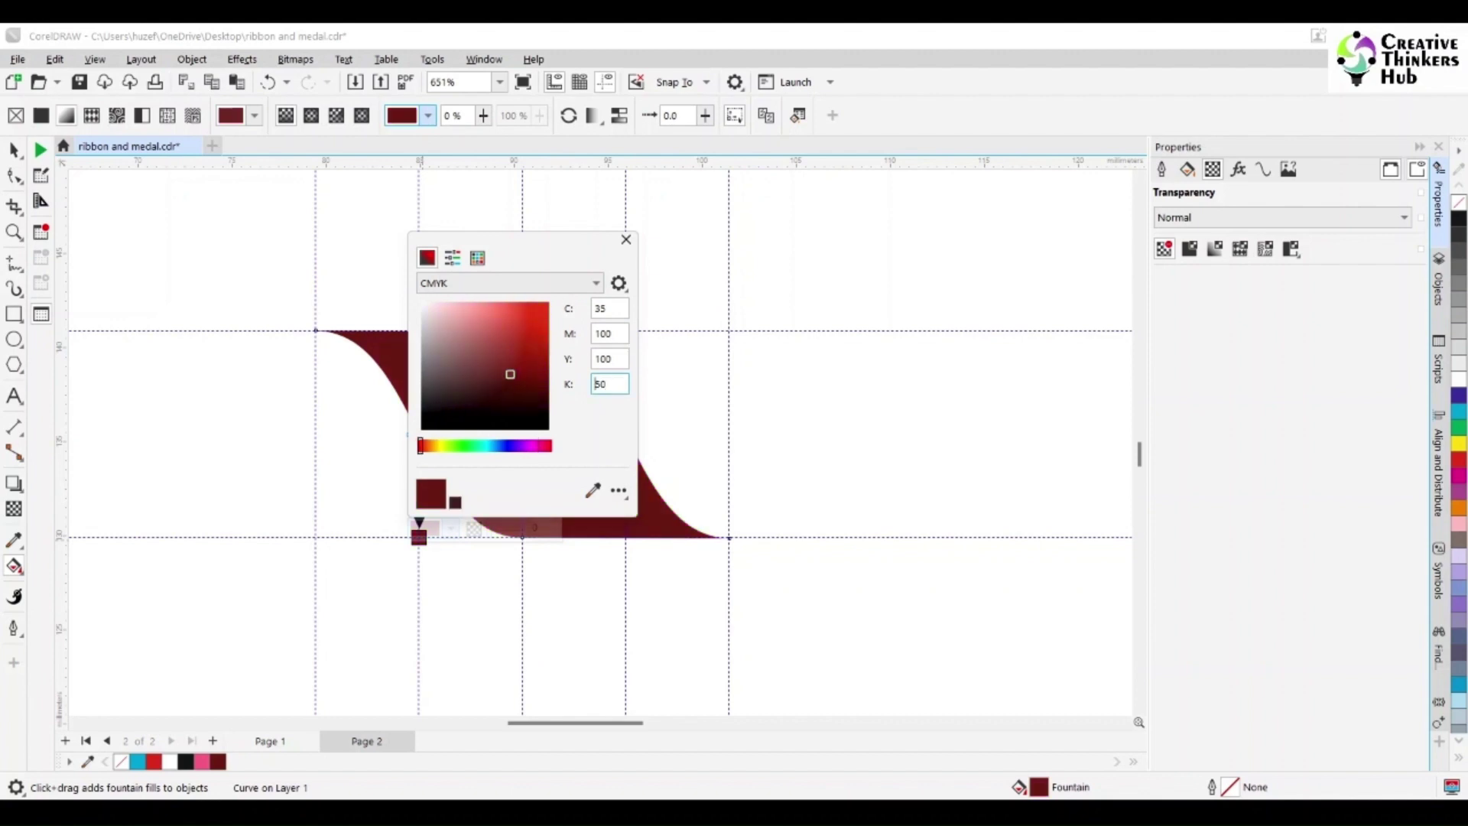
click(625, 240)
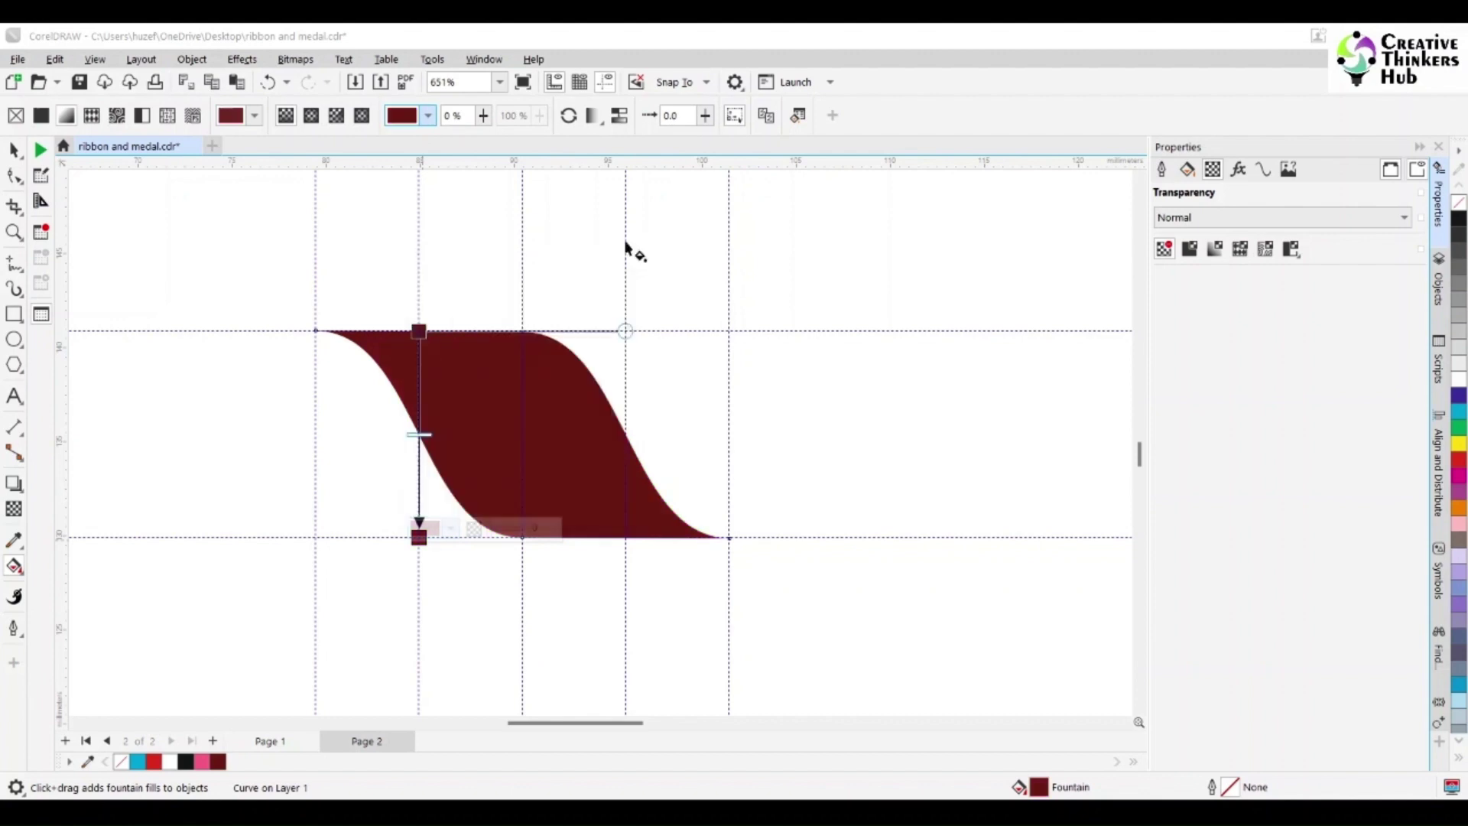
- Open the ribbon's fountain fill for editing and add a colour stop at the 20% position
double_click(1039, 787)
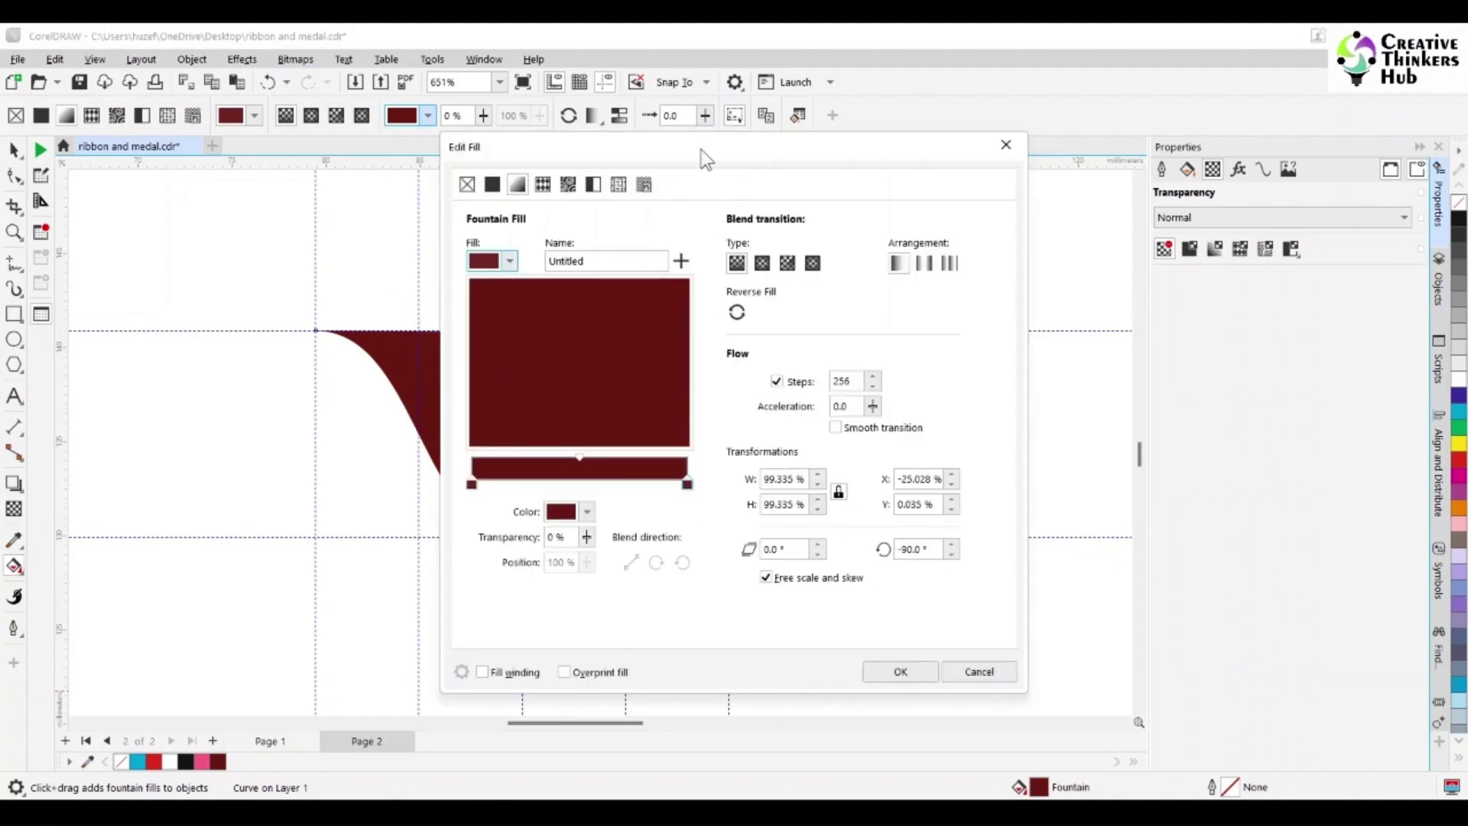
drag(700, 150, 982, 146)
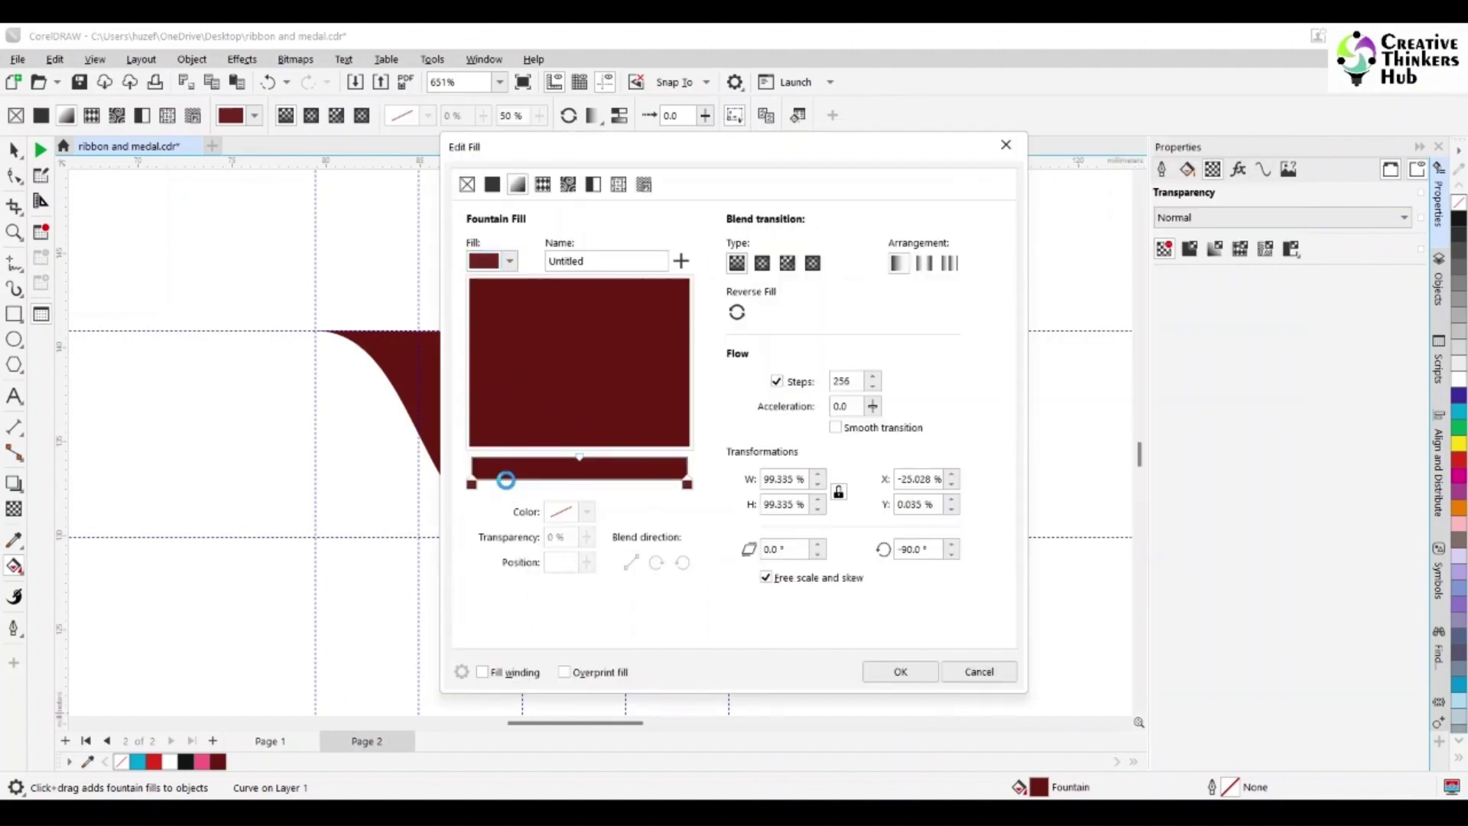
double_click(506, 470)
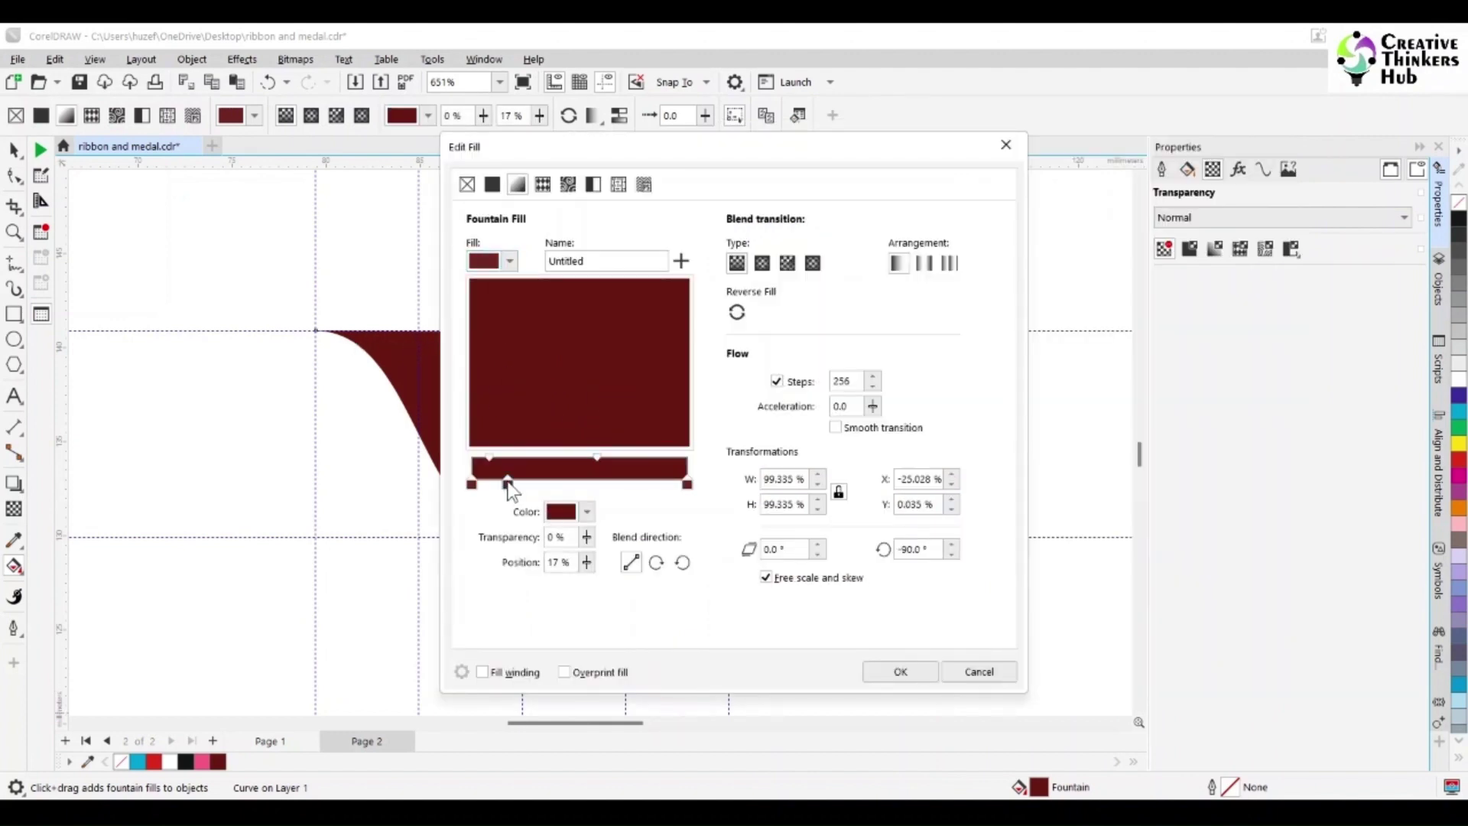
double_click(541, 564)
text(20)
key(Tab)
- Set the 20% stop's colour to light red, C0 M75 Y75 K0
click(564, 512)
double_click(739, 291)
text(0)
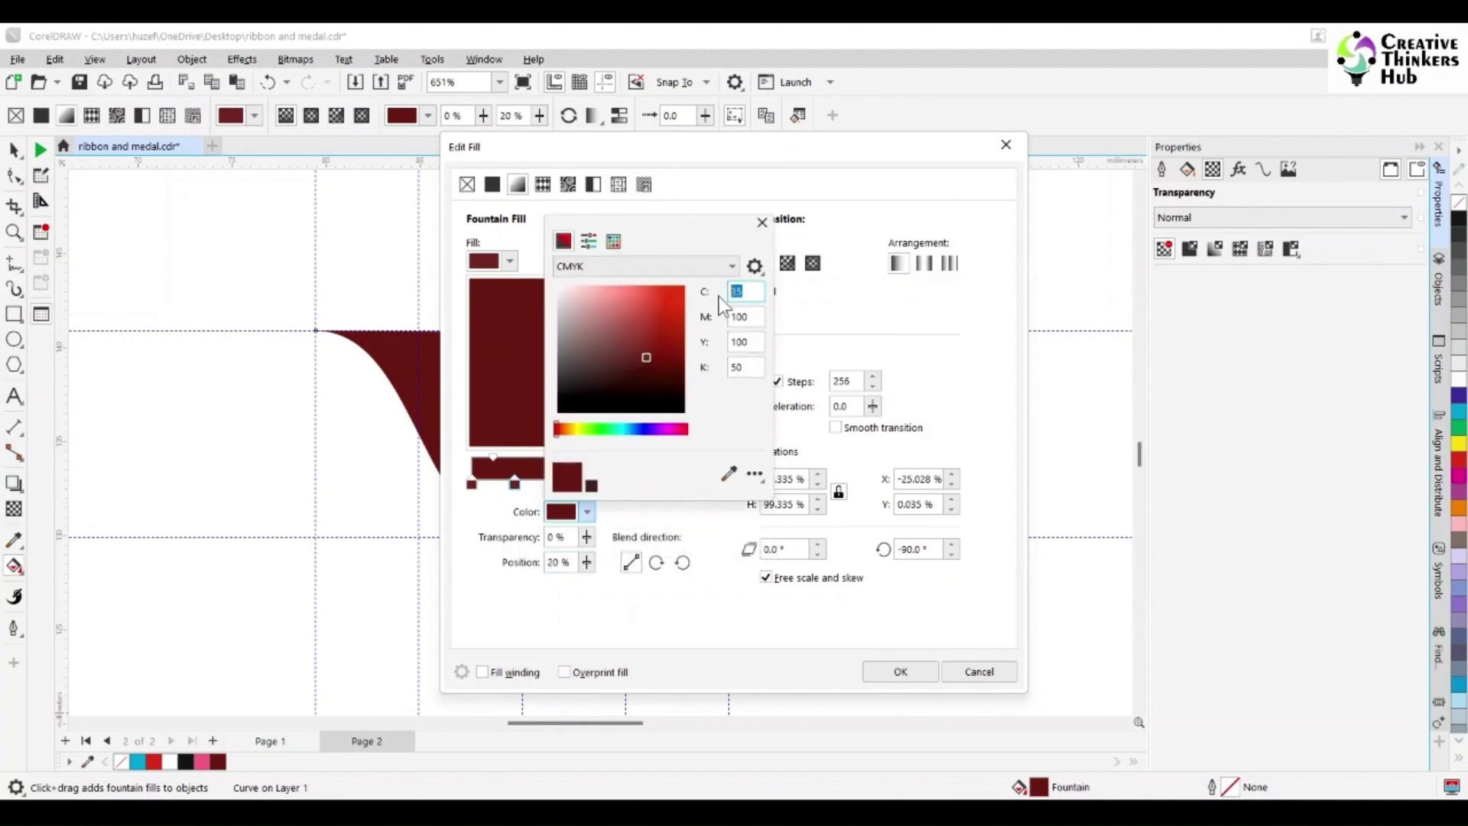
key(Tab)
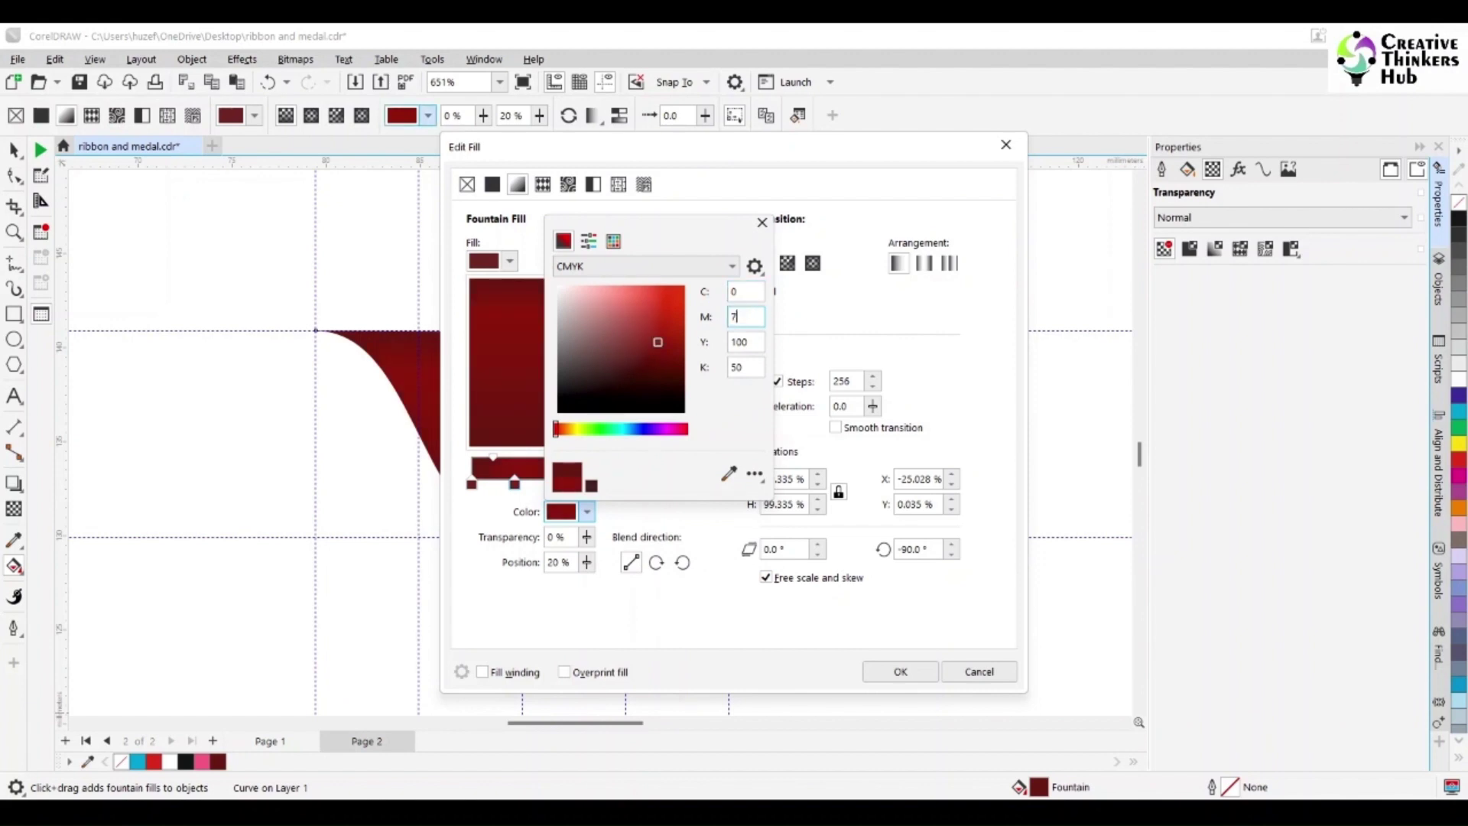
key(Tab)
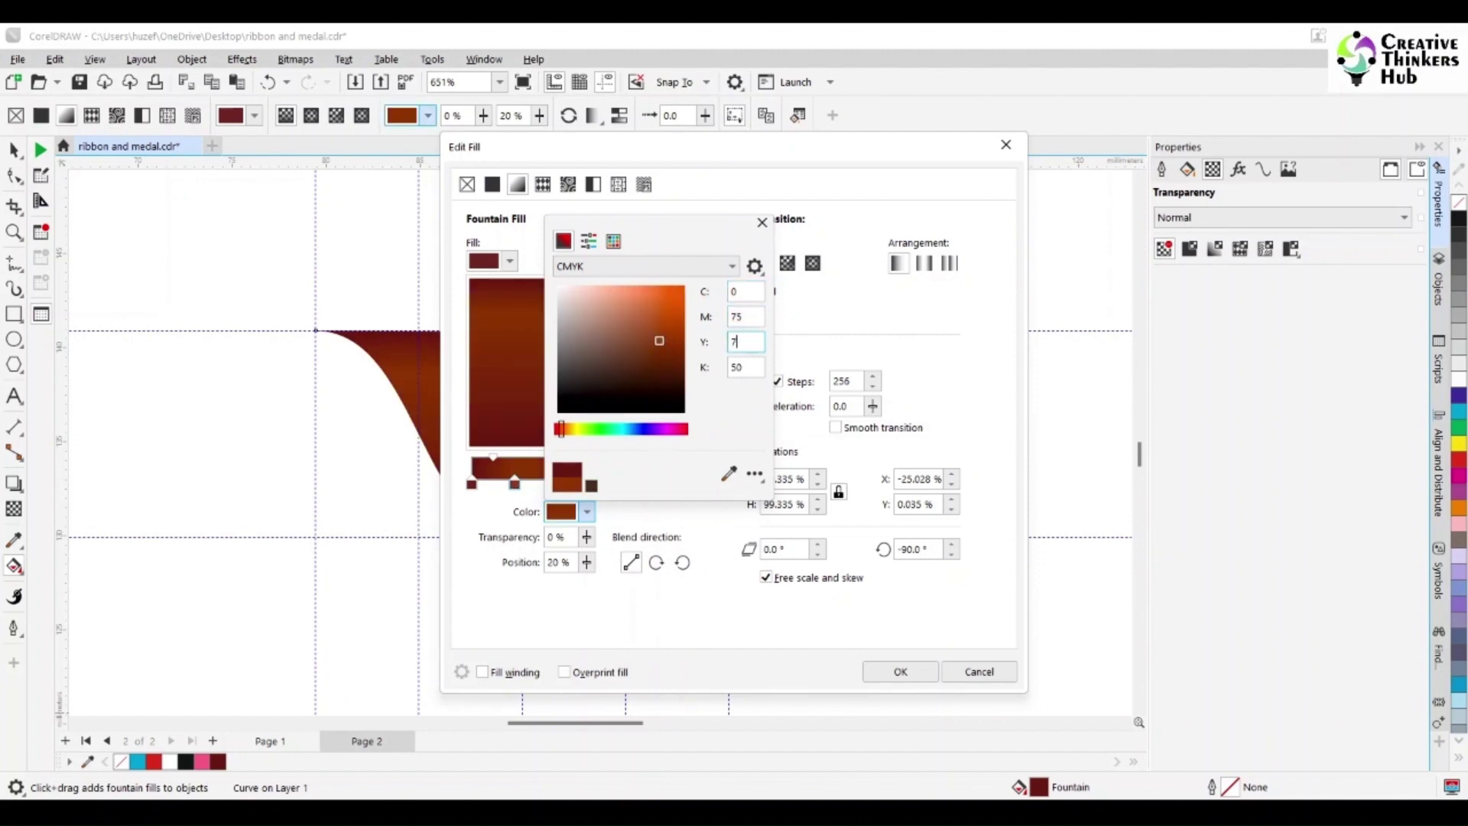
key(Tab)
key(Return)
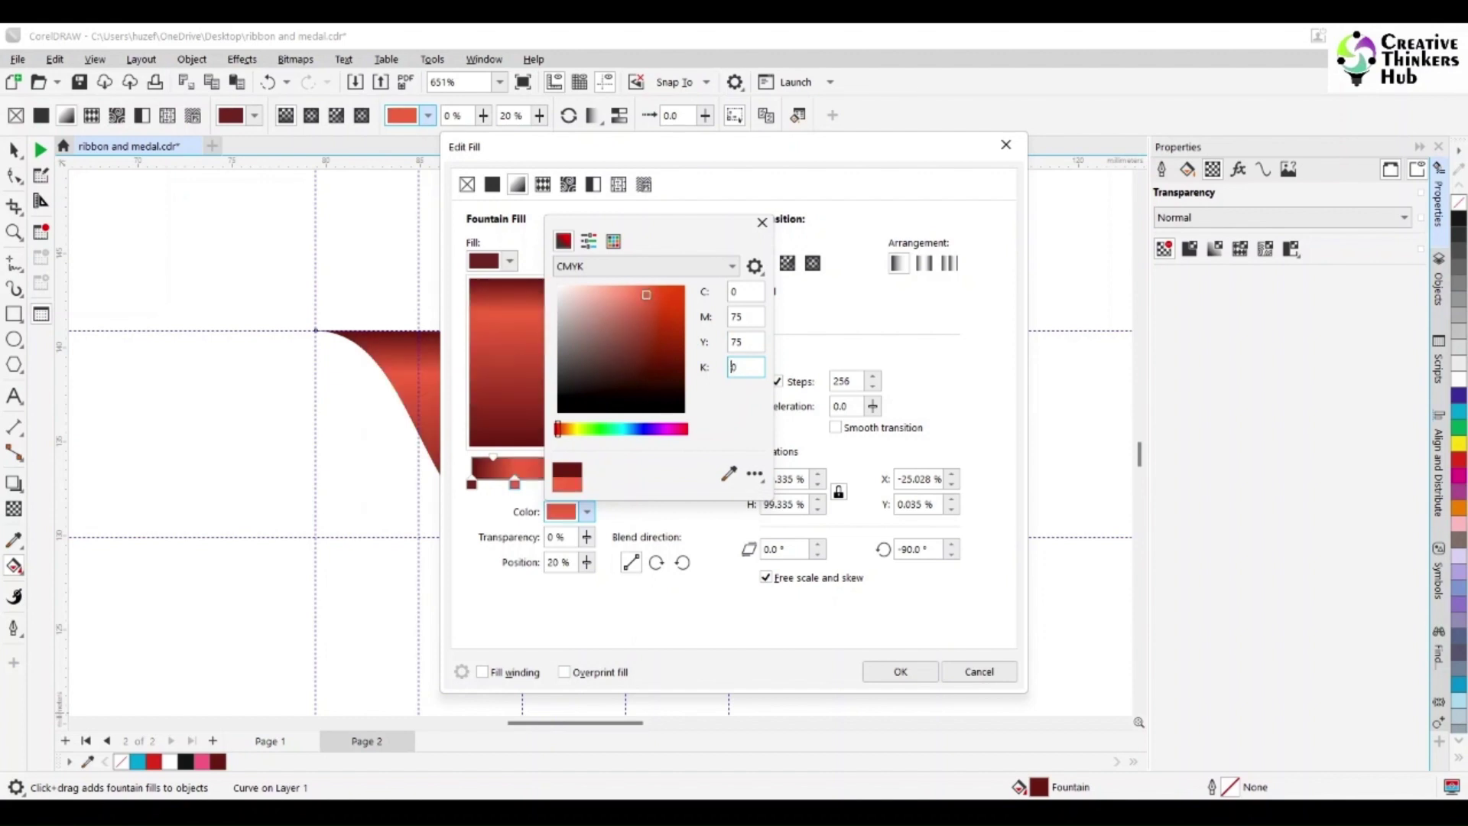
click(762, 222)
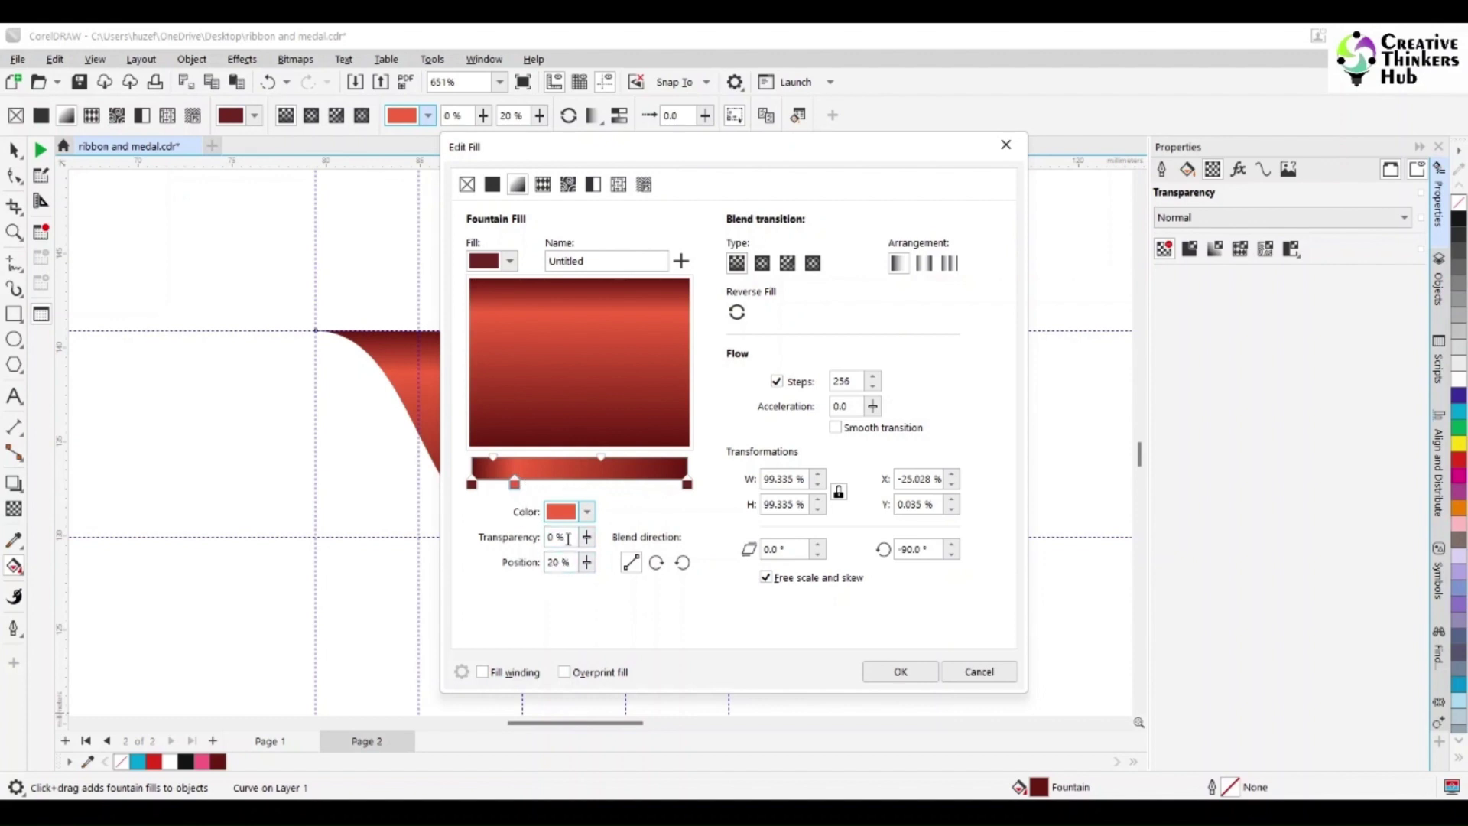
- Add another colour stop to the gradient at the 80% position
click(651, 484)
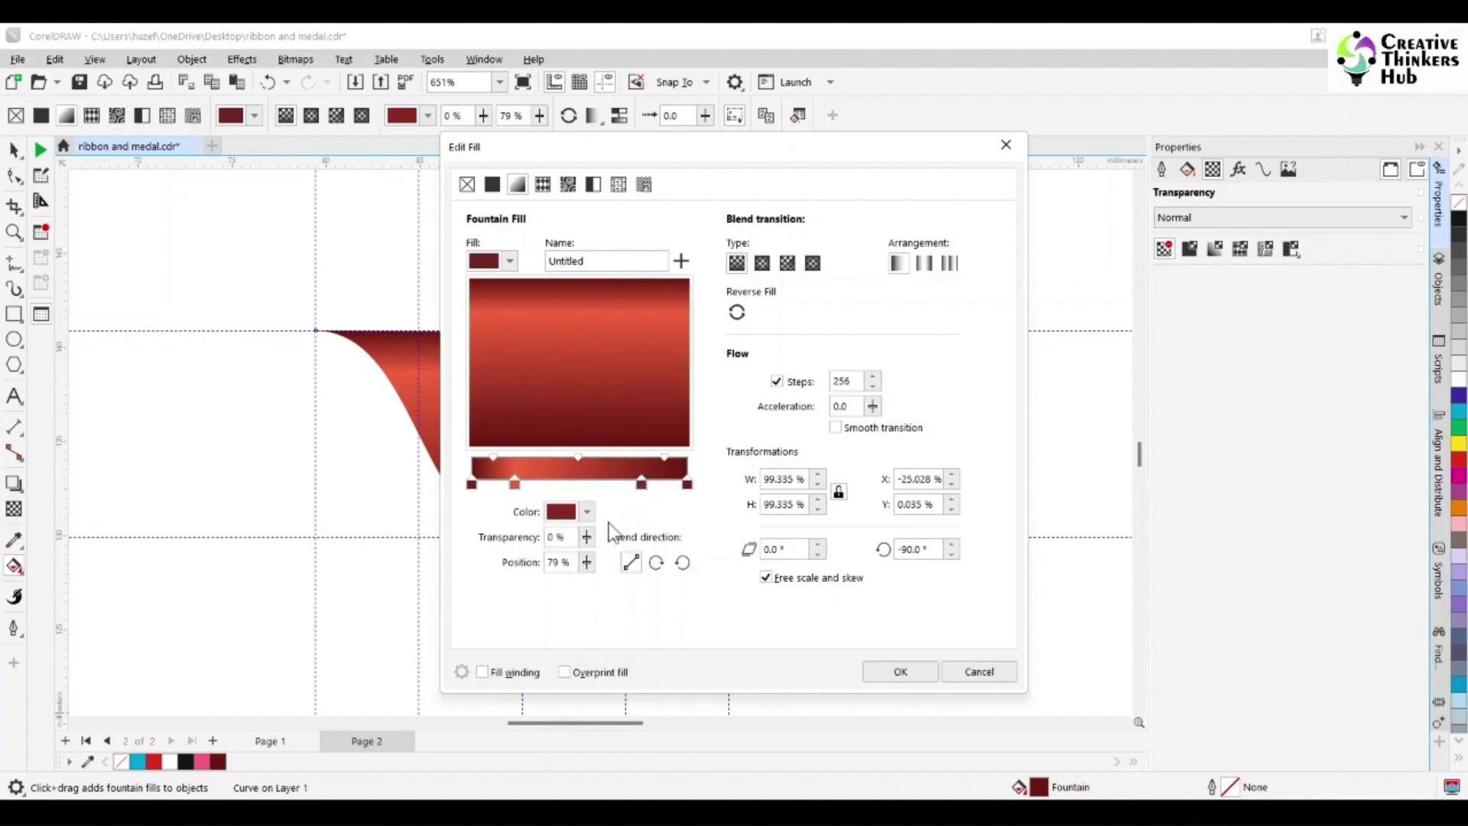
drag(574, 564, 525, 581)
text(80)
key(Return)
- Set the 80% stop's colour to light red, C0 M75 Y75 K0
click(587, 512)
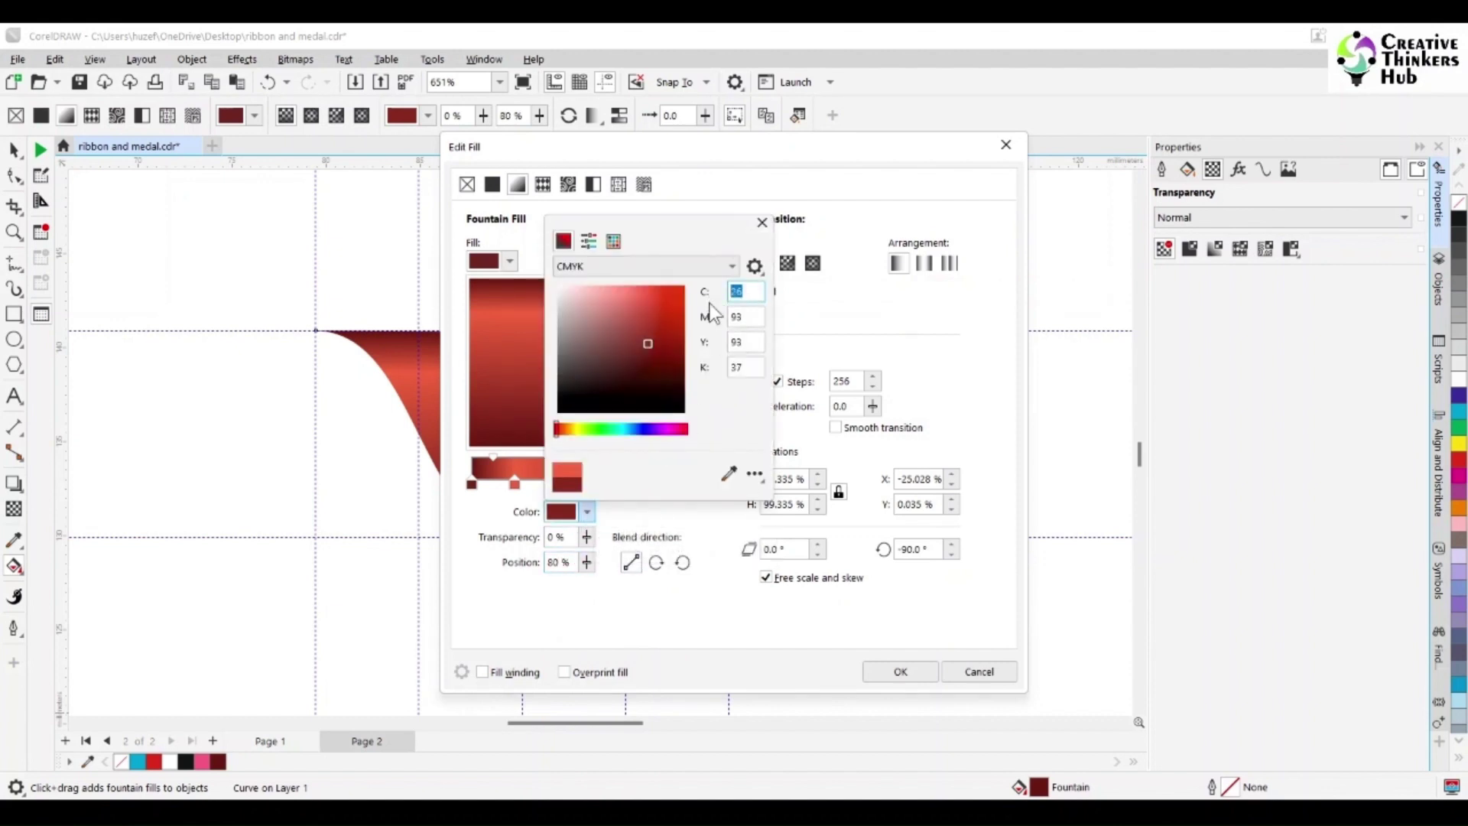
text(0)
key(Tab)
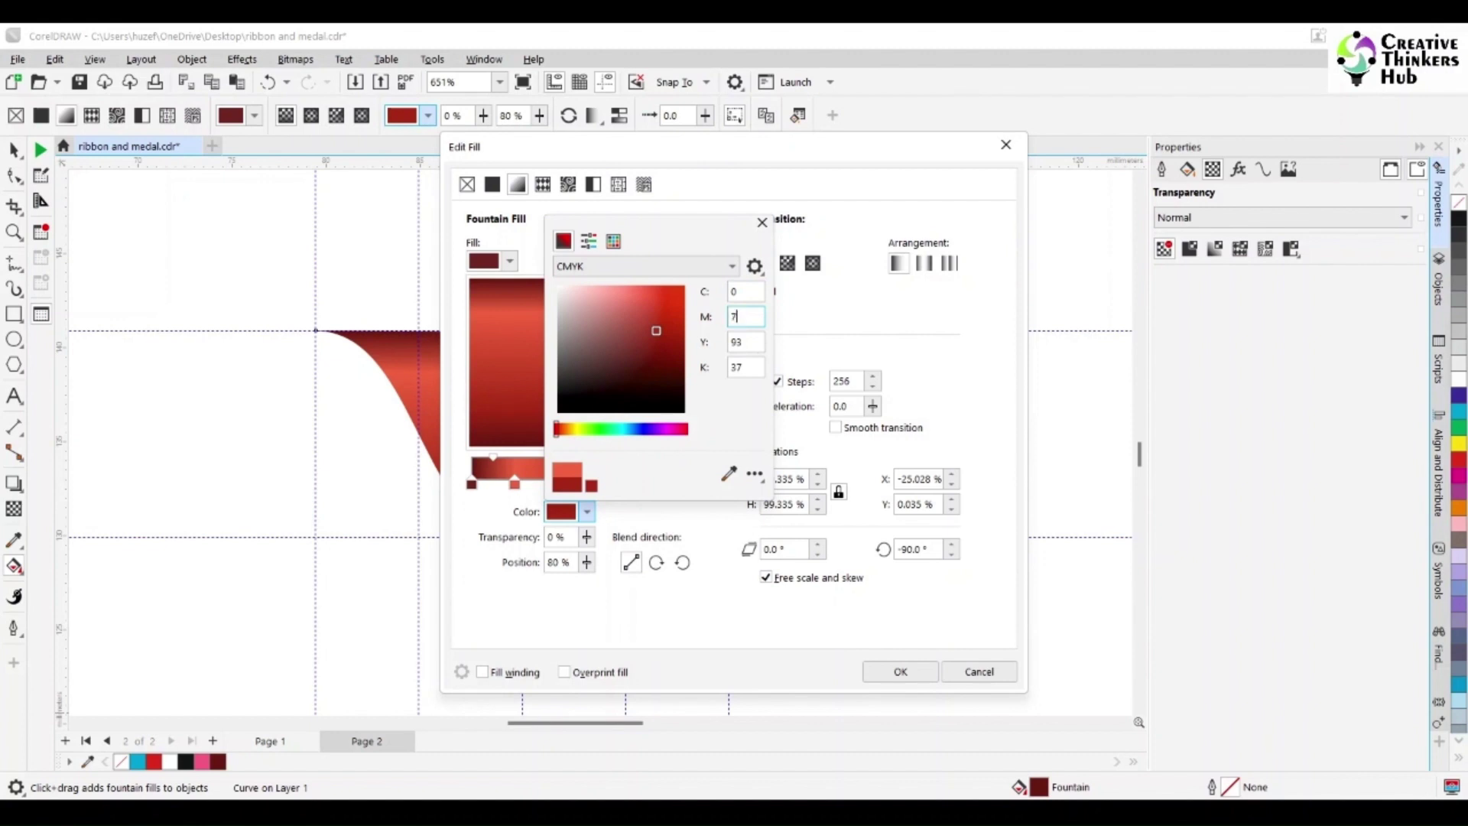
key(Tab)
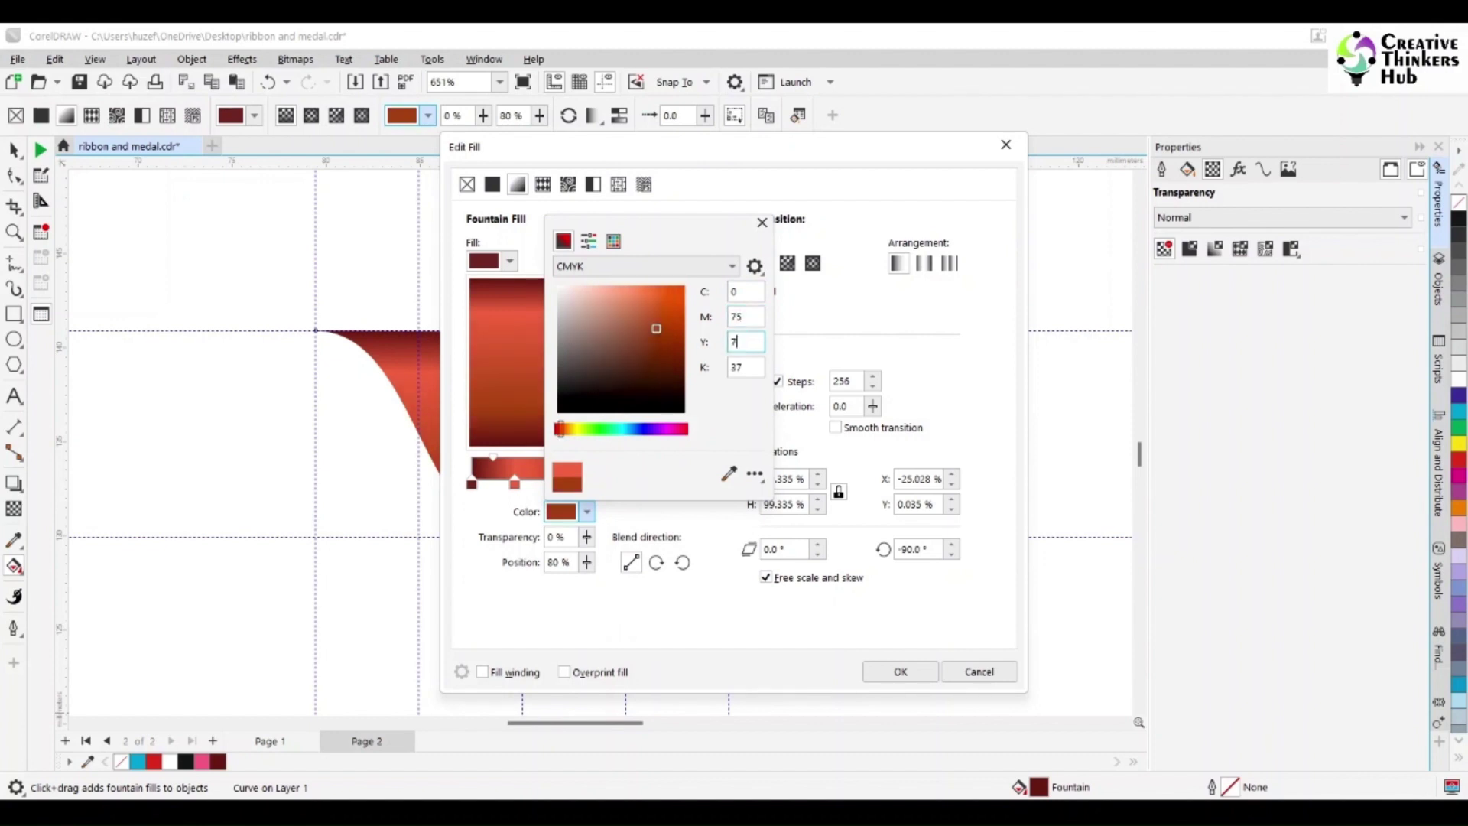
key(Tab)
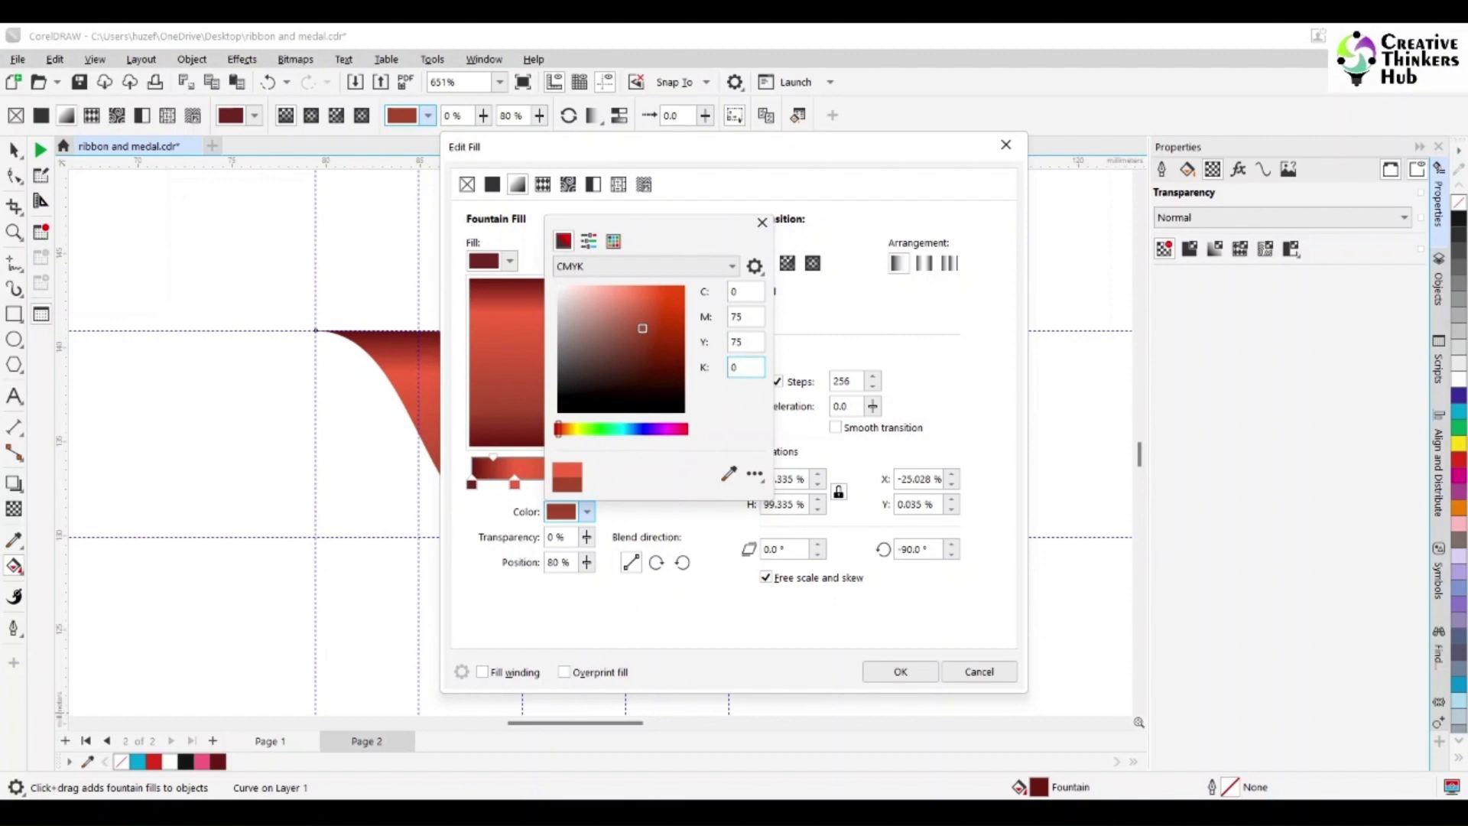
text(0)
key(Return)
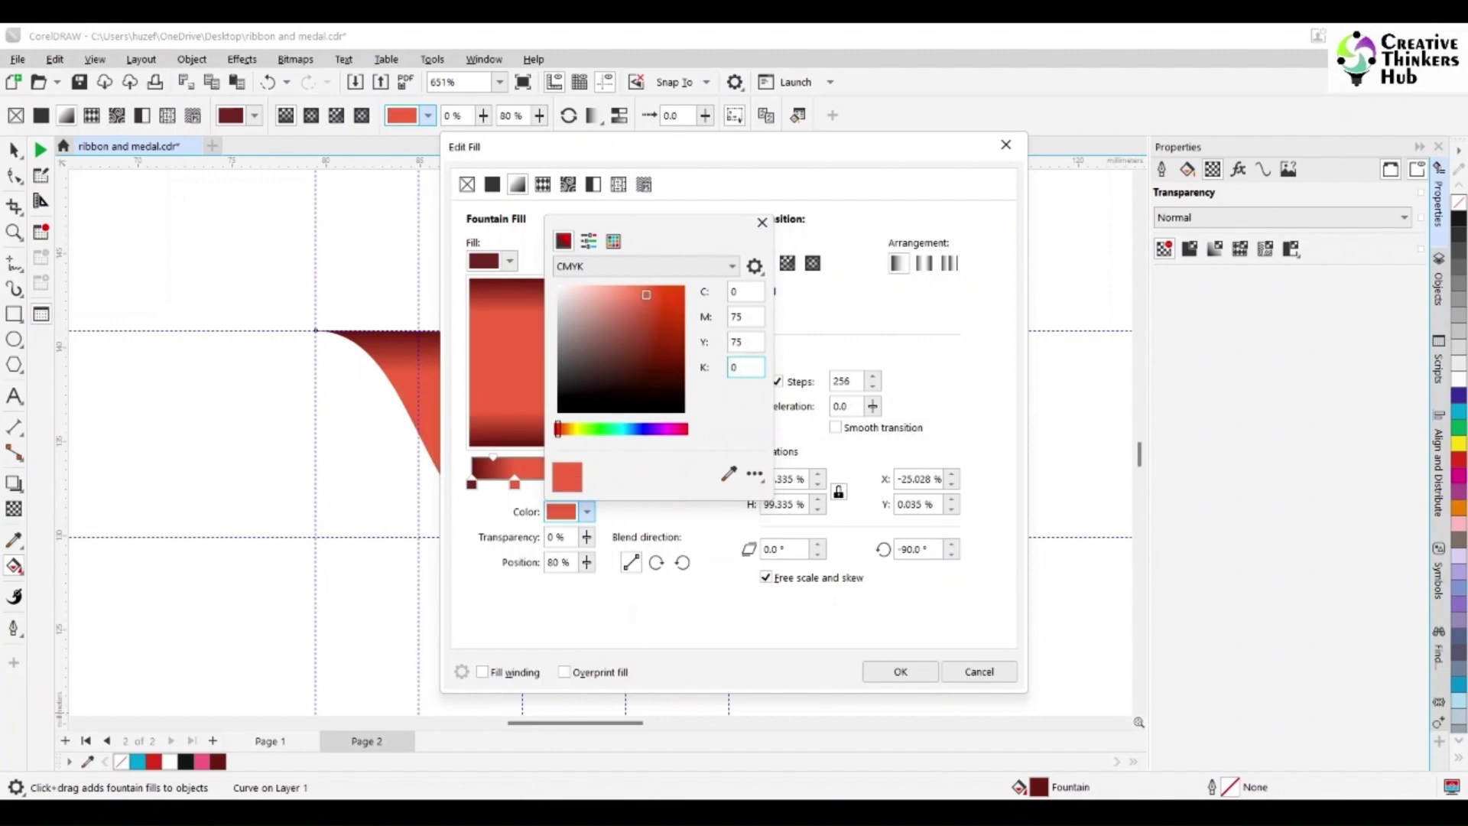
click(762, 222)
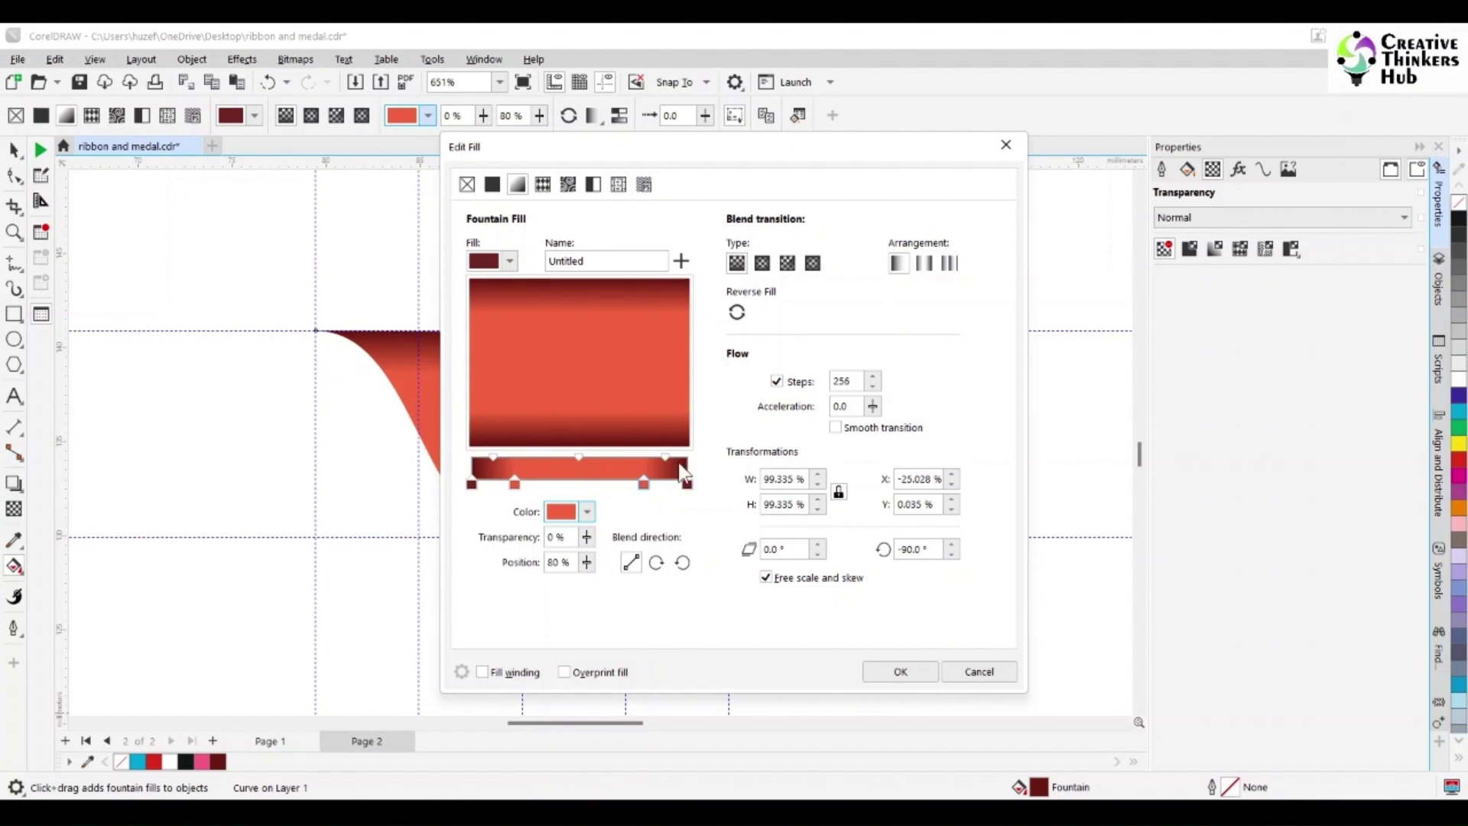
- Add a colour stop between the two light red stops at the 40% position
click(556, 490)
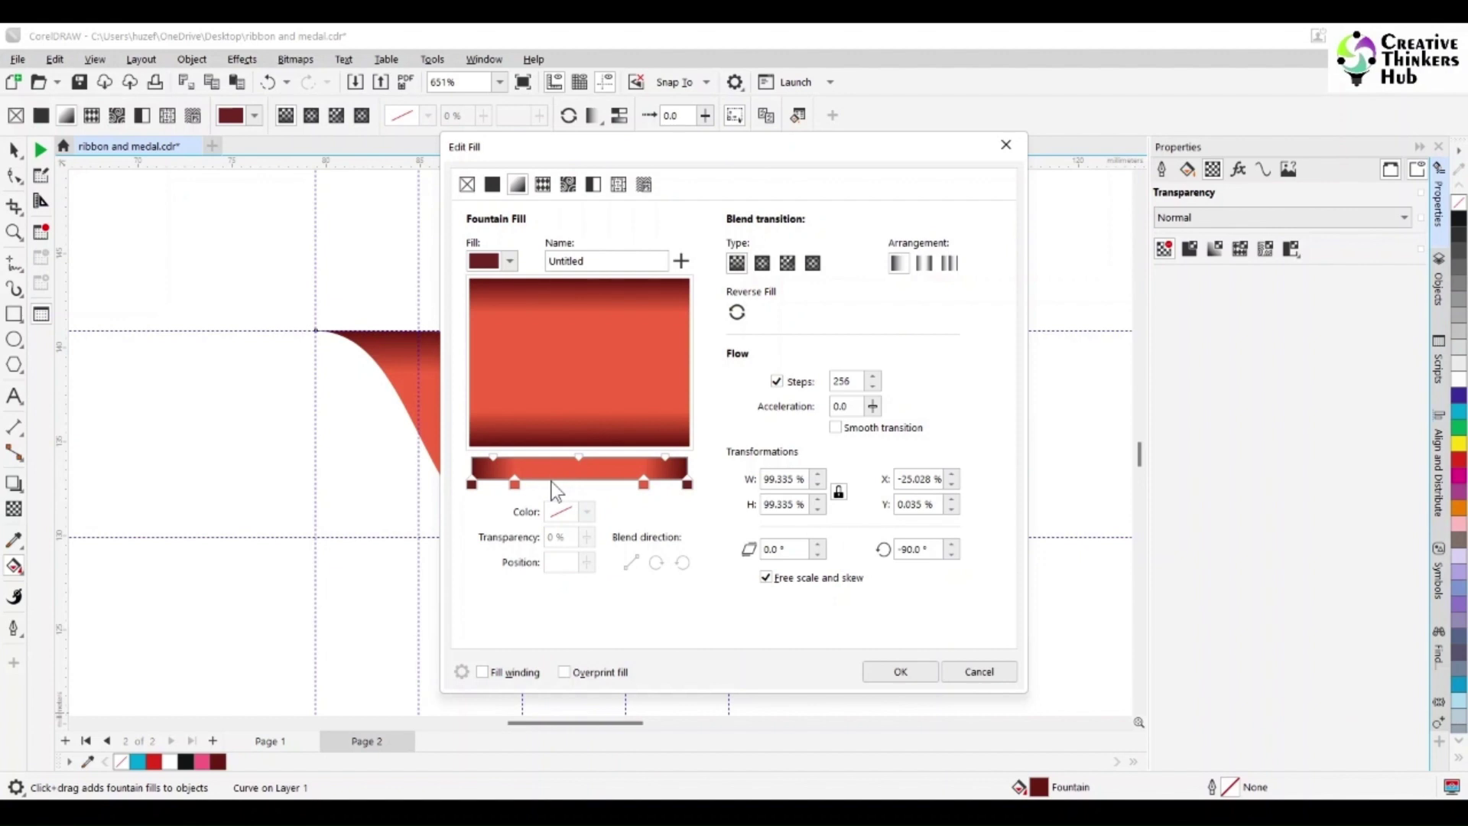
double_click(552, 487)
double_click(570, 563)
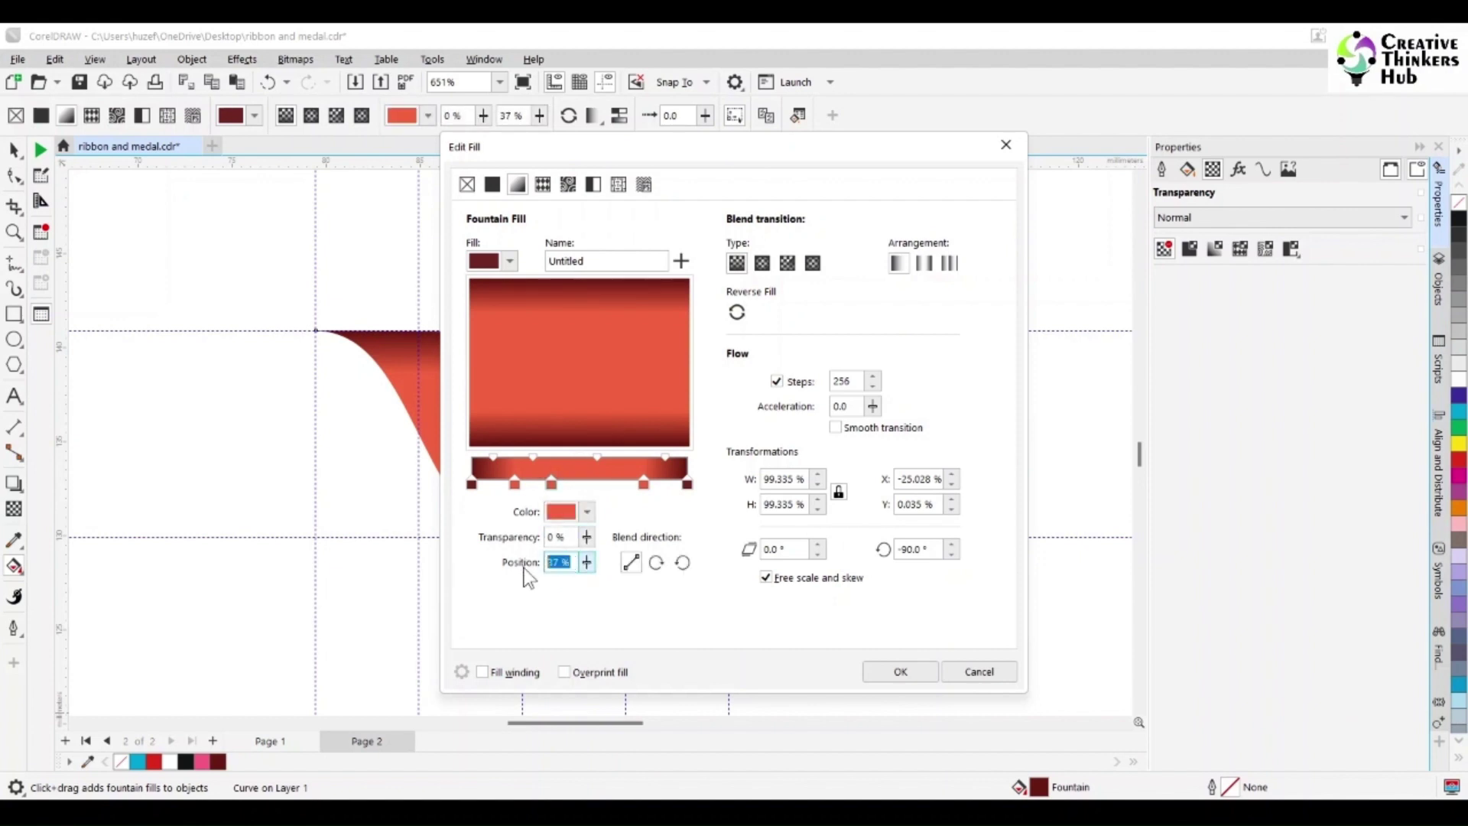
text(40)
key(Tab)
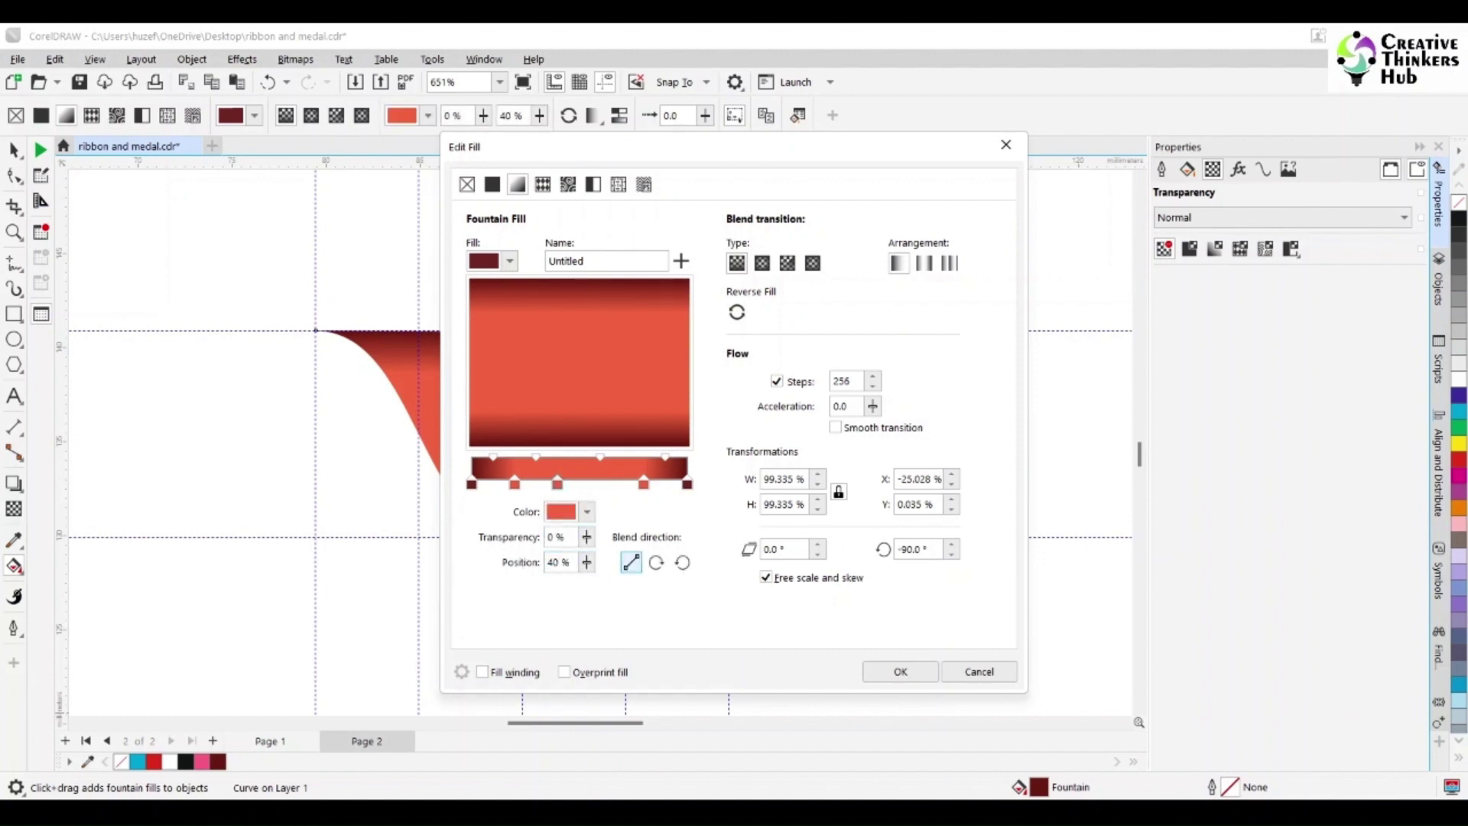
- Set the 40% stop's colour to dark red, C30 M100 Y100 K30
click(587, 514)
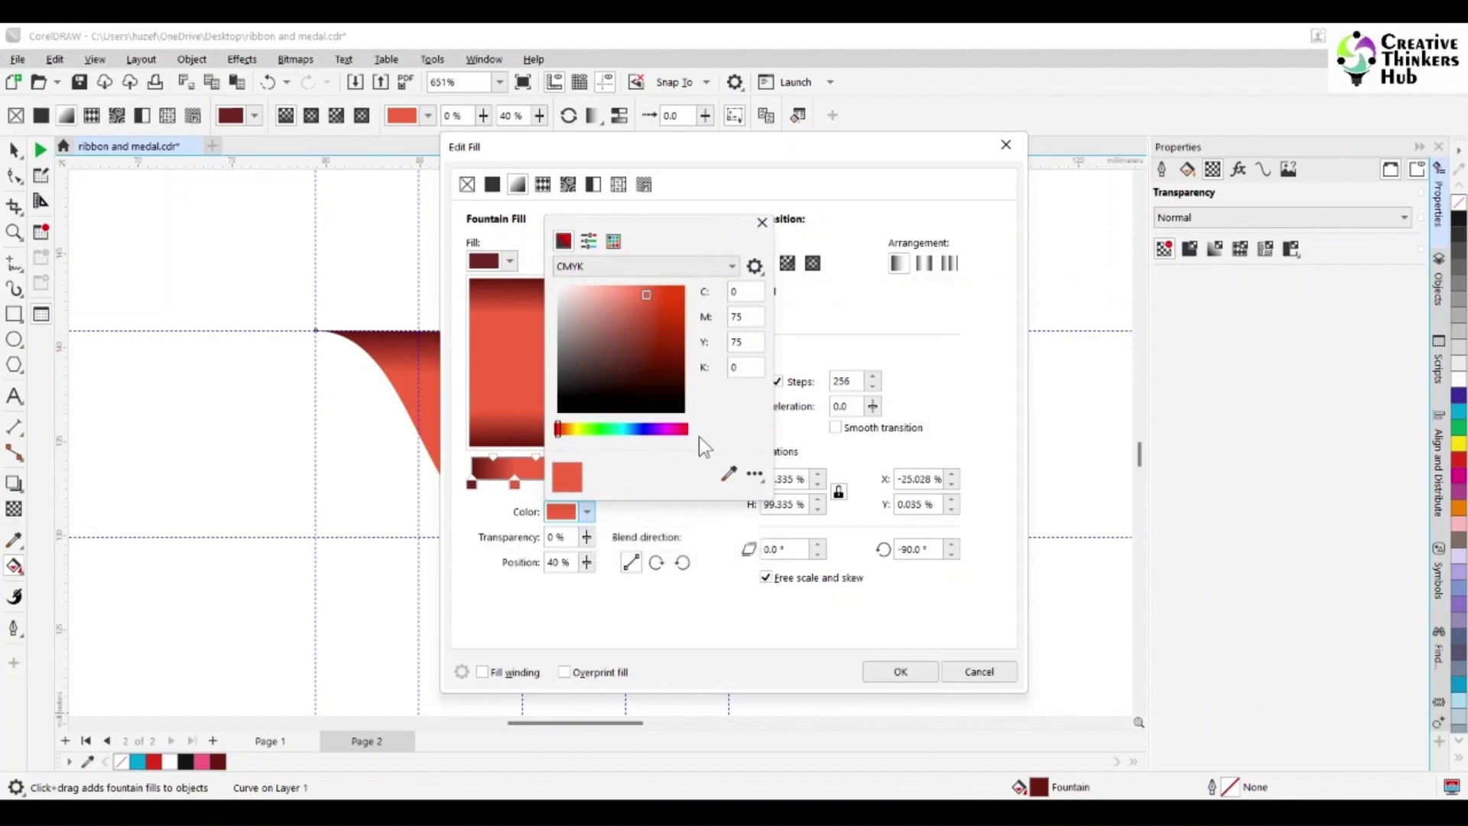
text(30)
key(Tab)
text(100)
key(Tab)
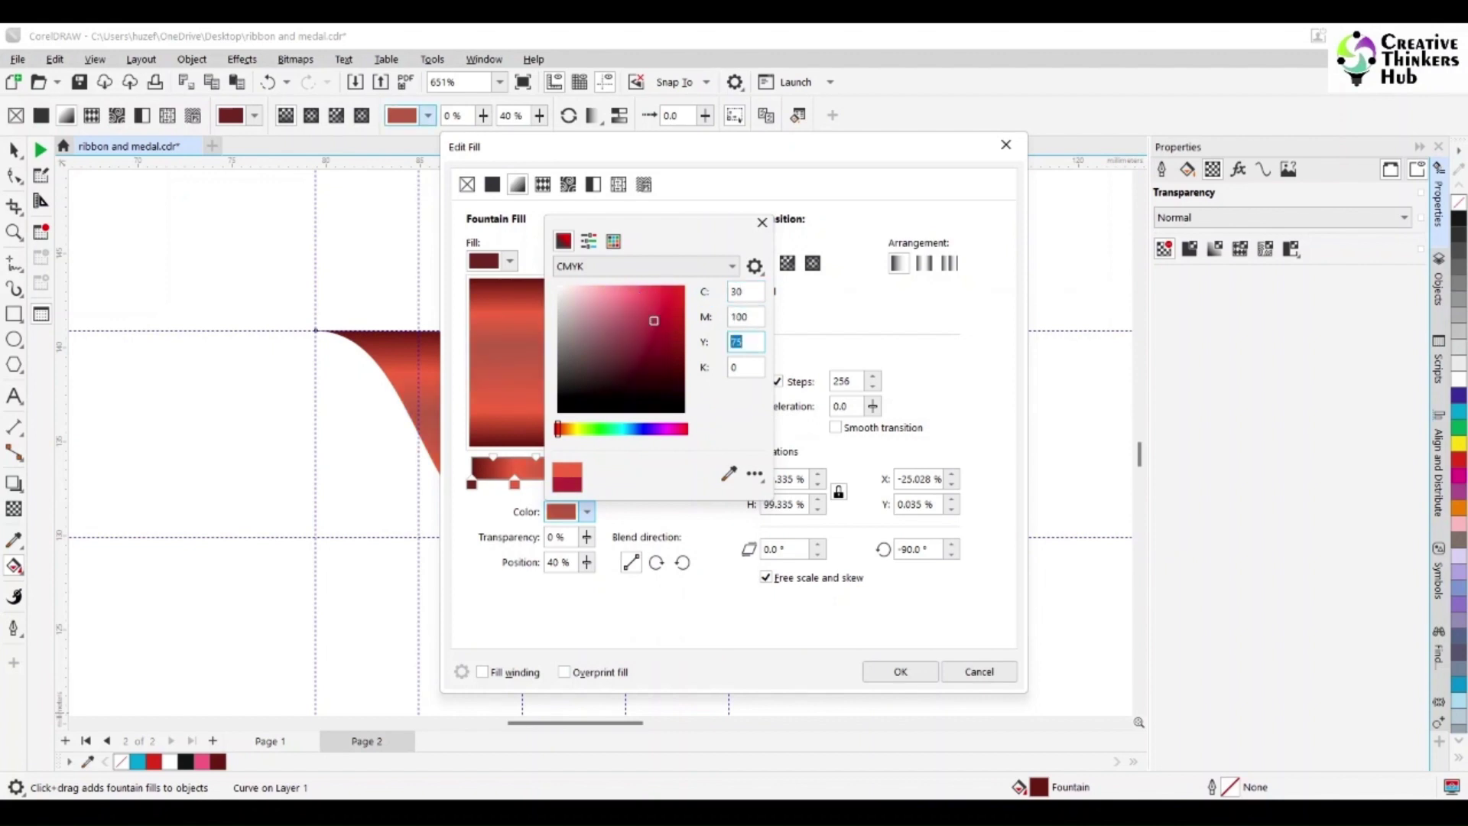
text(100)
key(Tab)
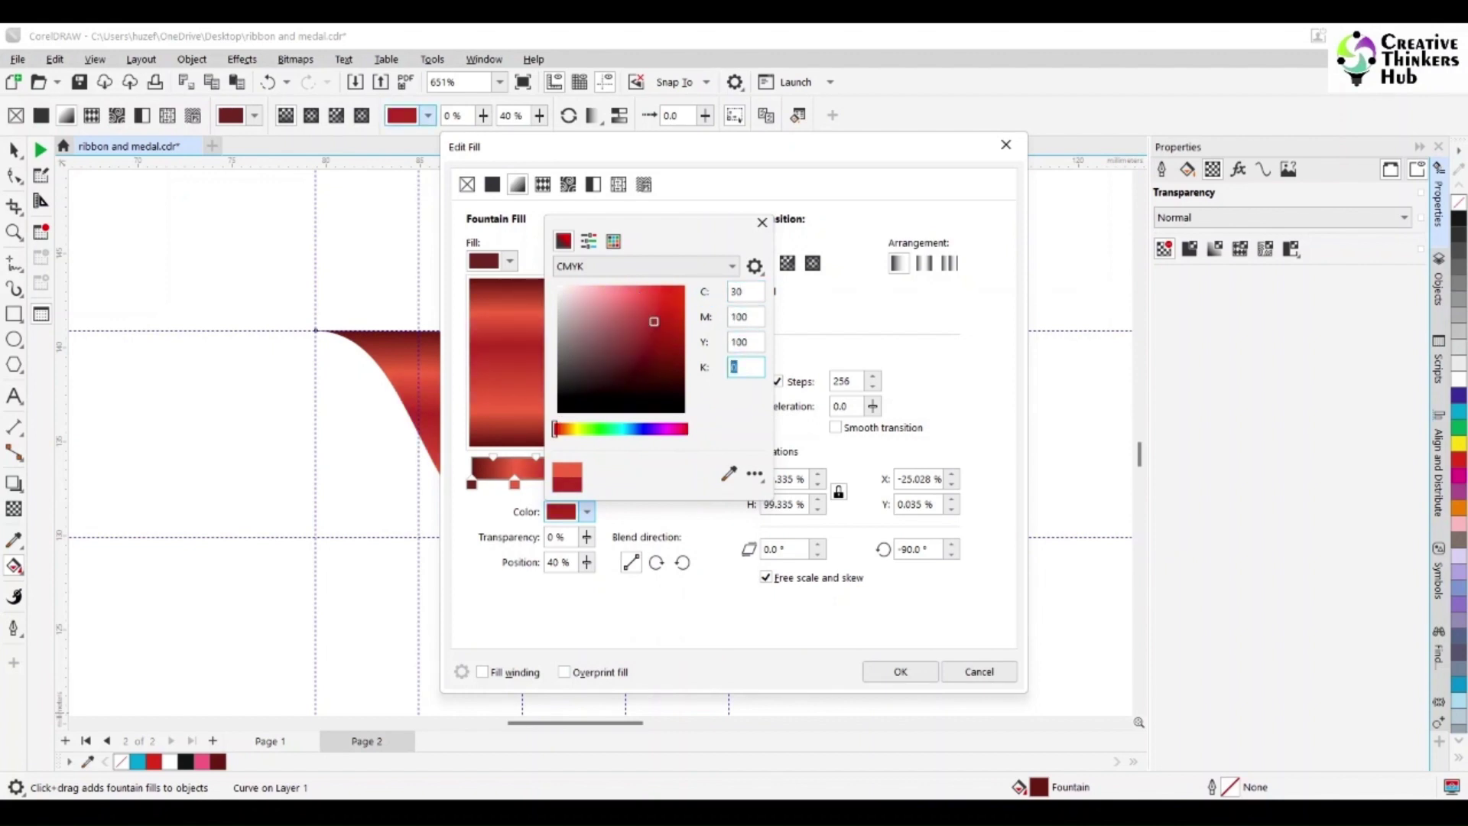
text(30)
key(Tab)
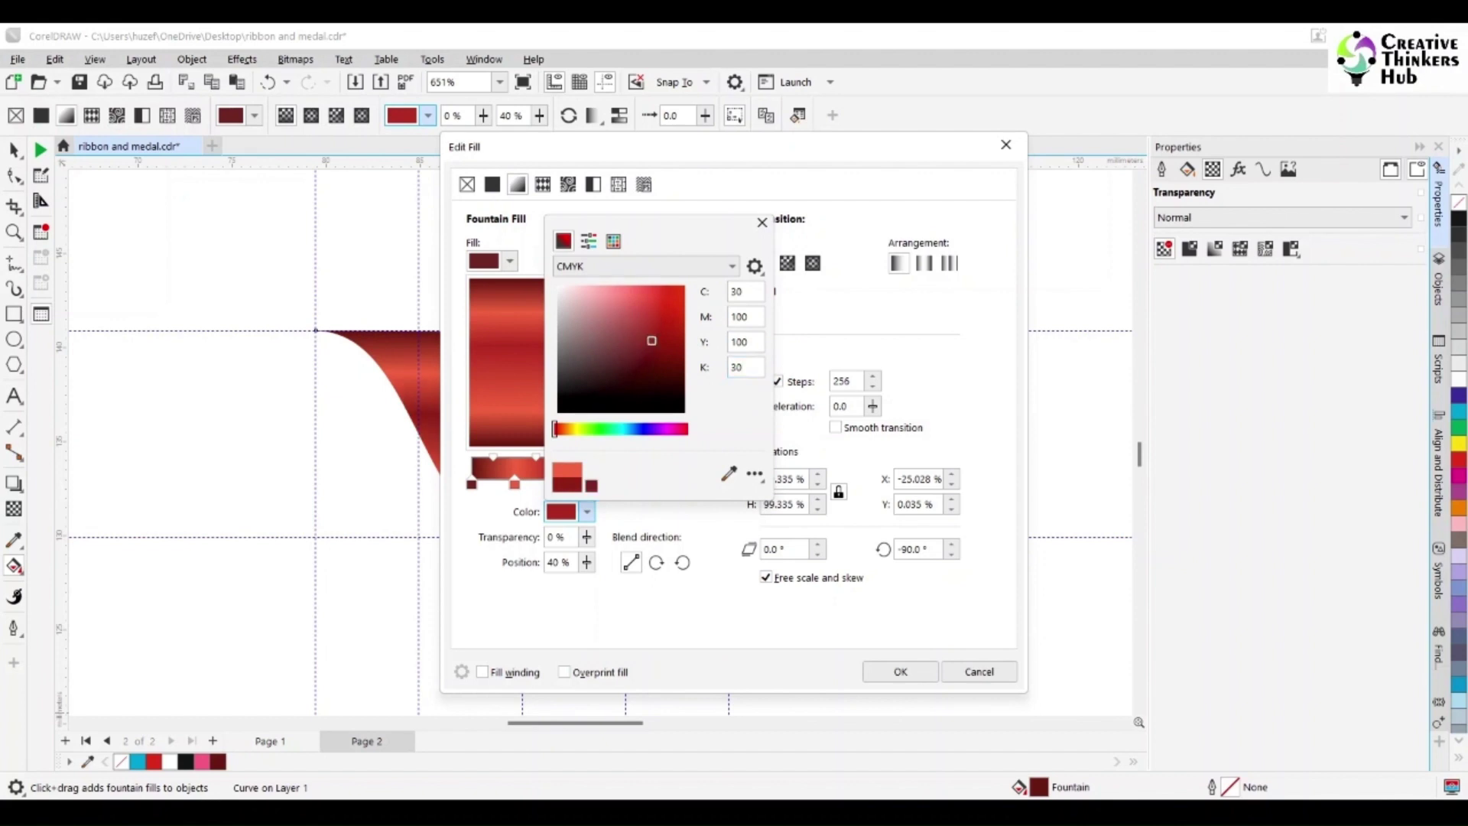
click(763, 223)
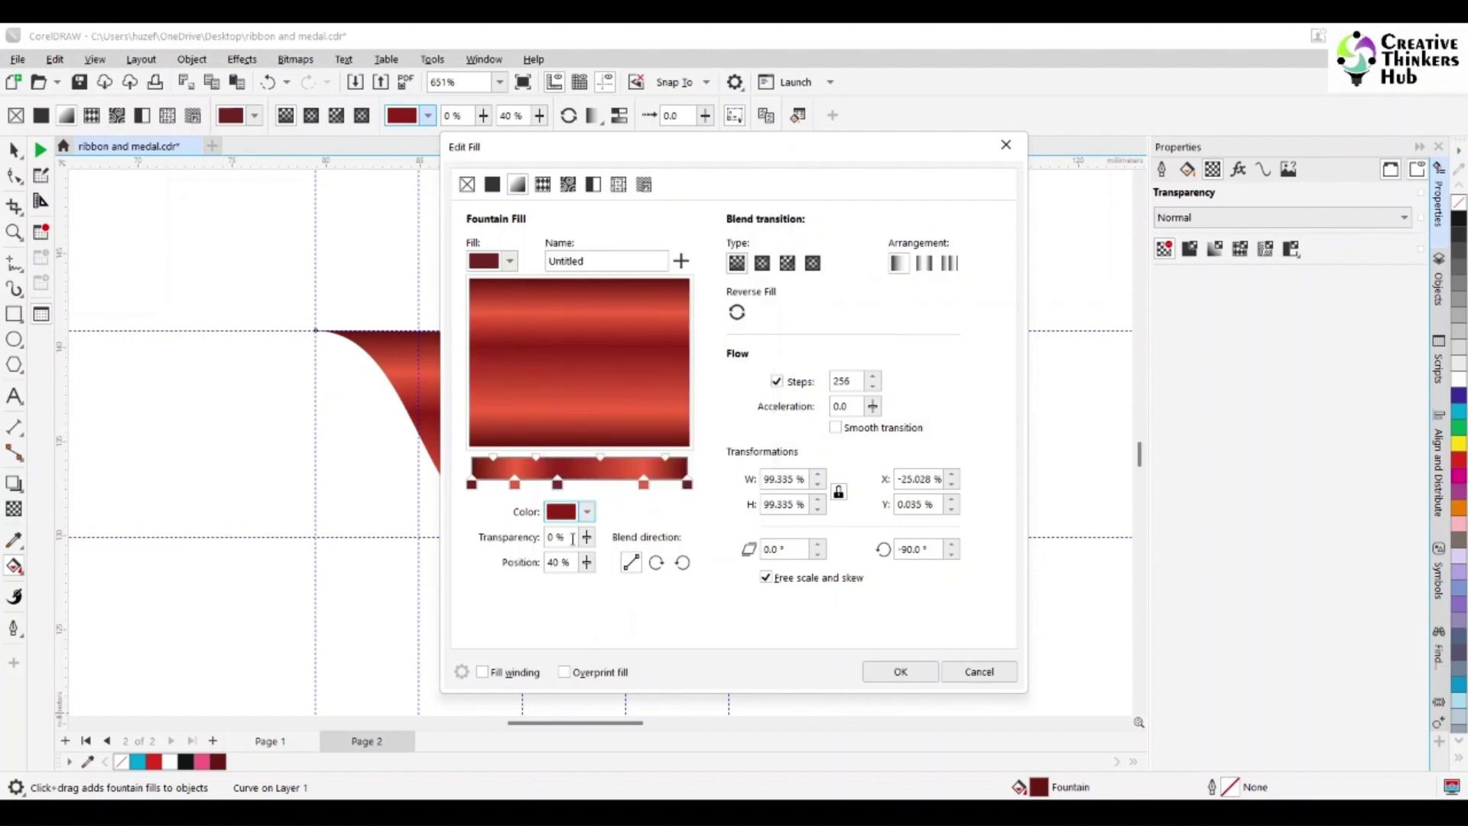
- Add another colour stop to the gradient between the 40% and 80% stops and position it at 60%
click(602, 479)
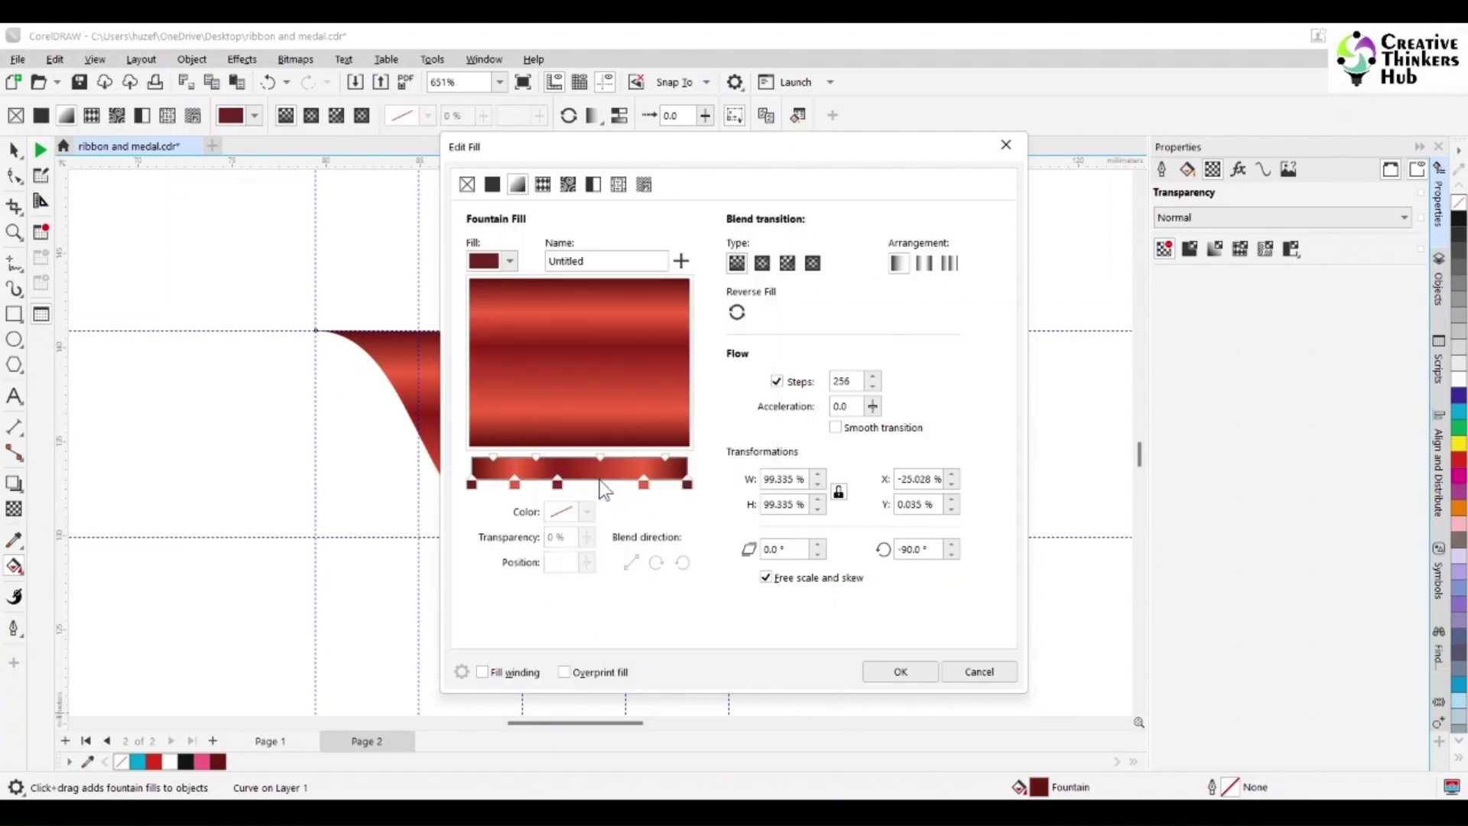
double_click(597, 480)
drag(572, 564, 508, 566)
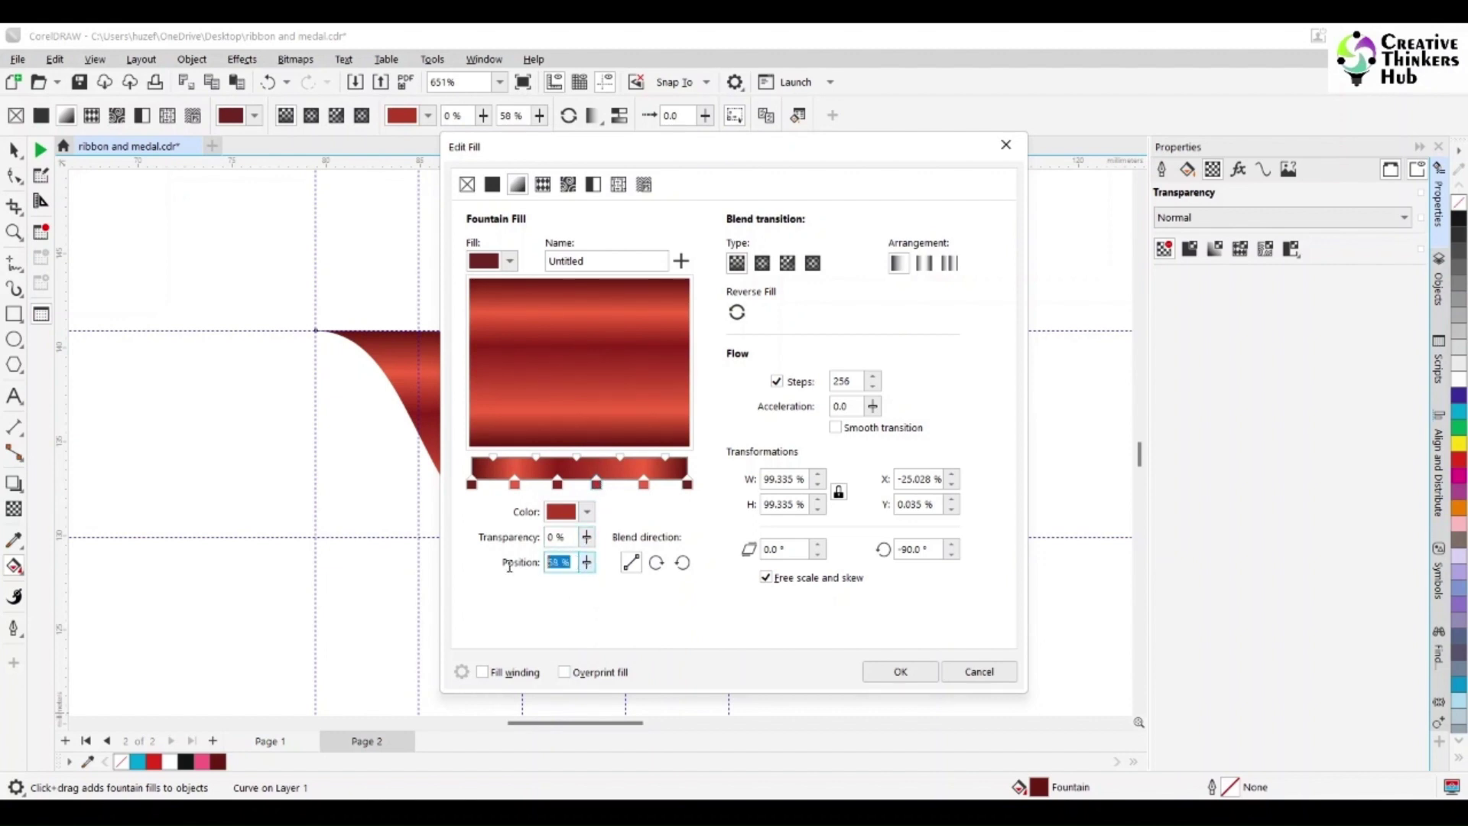
text(60)
key(Tab)
- Set the 60% stop's colour to C20 M100 Y100 and apply the gradient fill to the ribbon segment
click(589, 507)
double_click(738, 291)
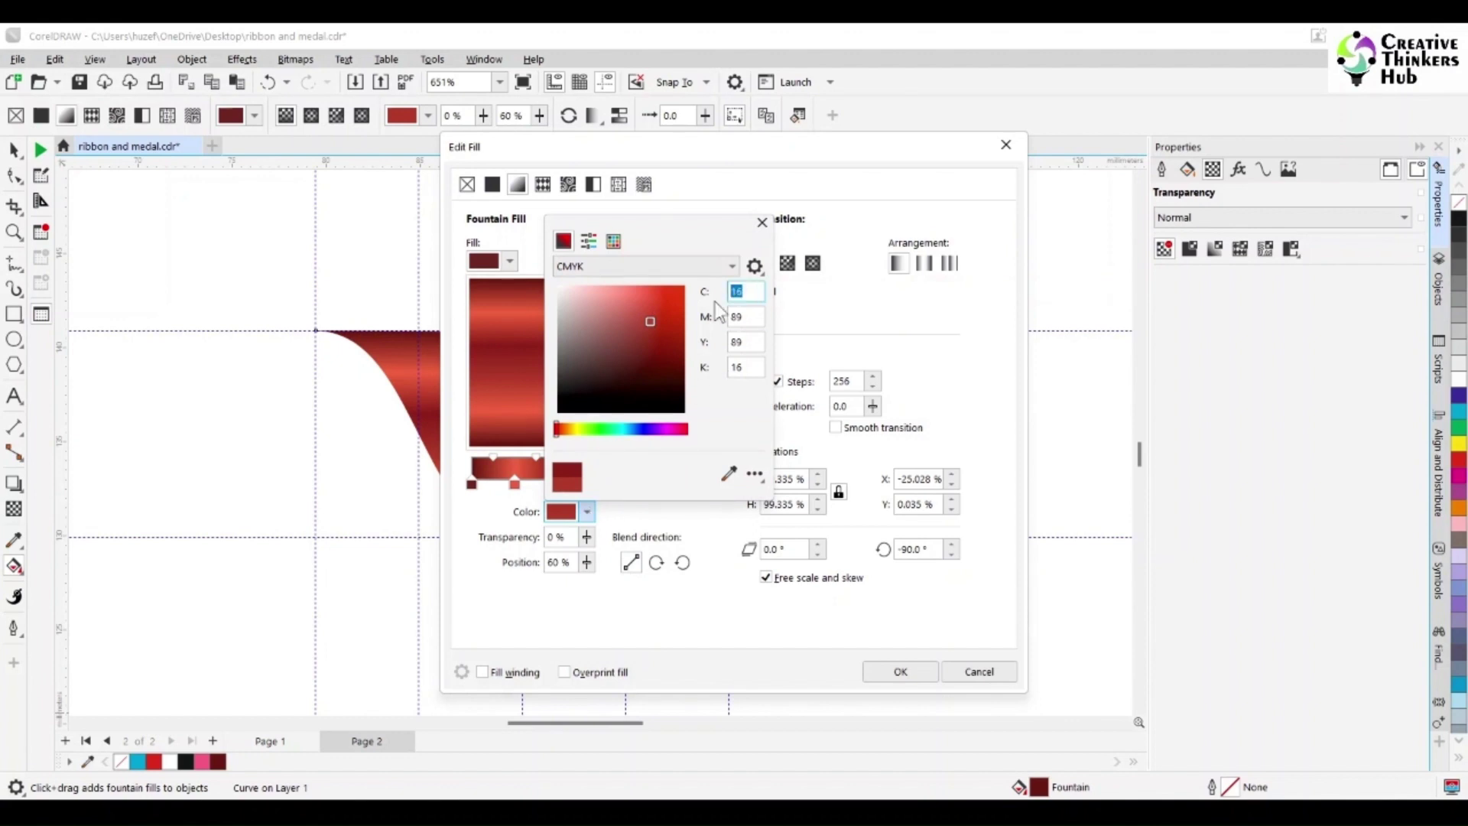
text(20)
key(Tab)
text(100)
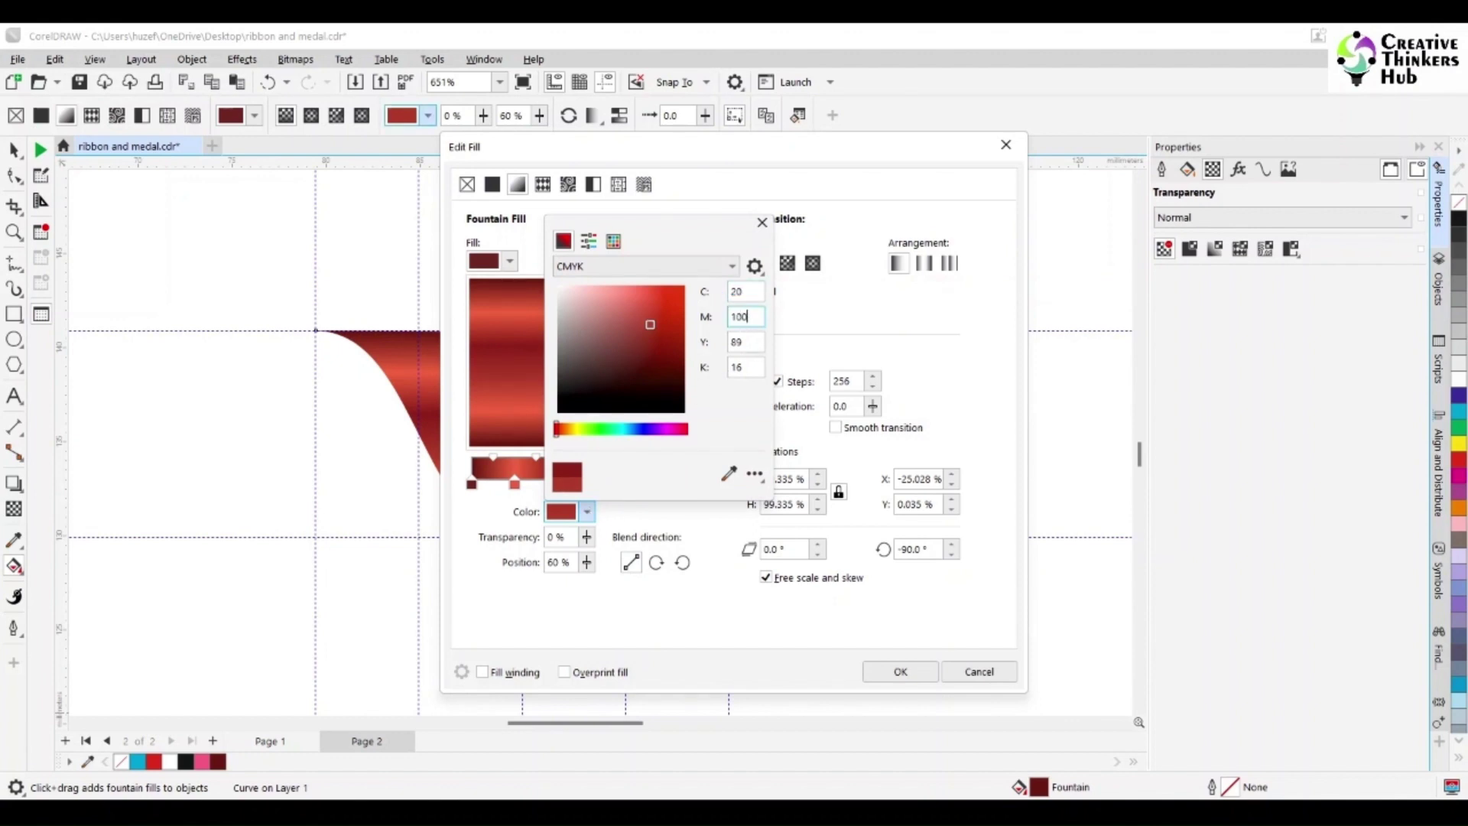
key(Tab)
text(100)
key(Tab)
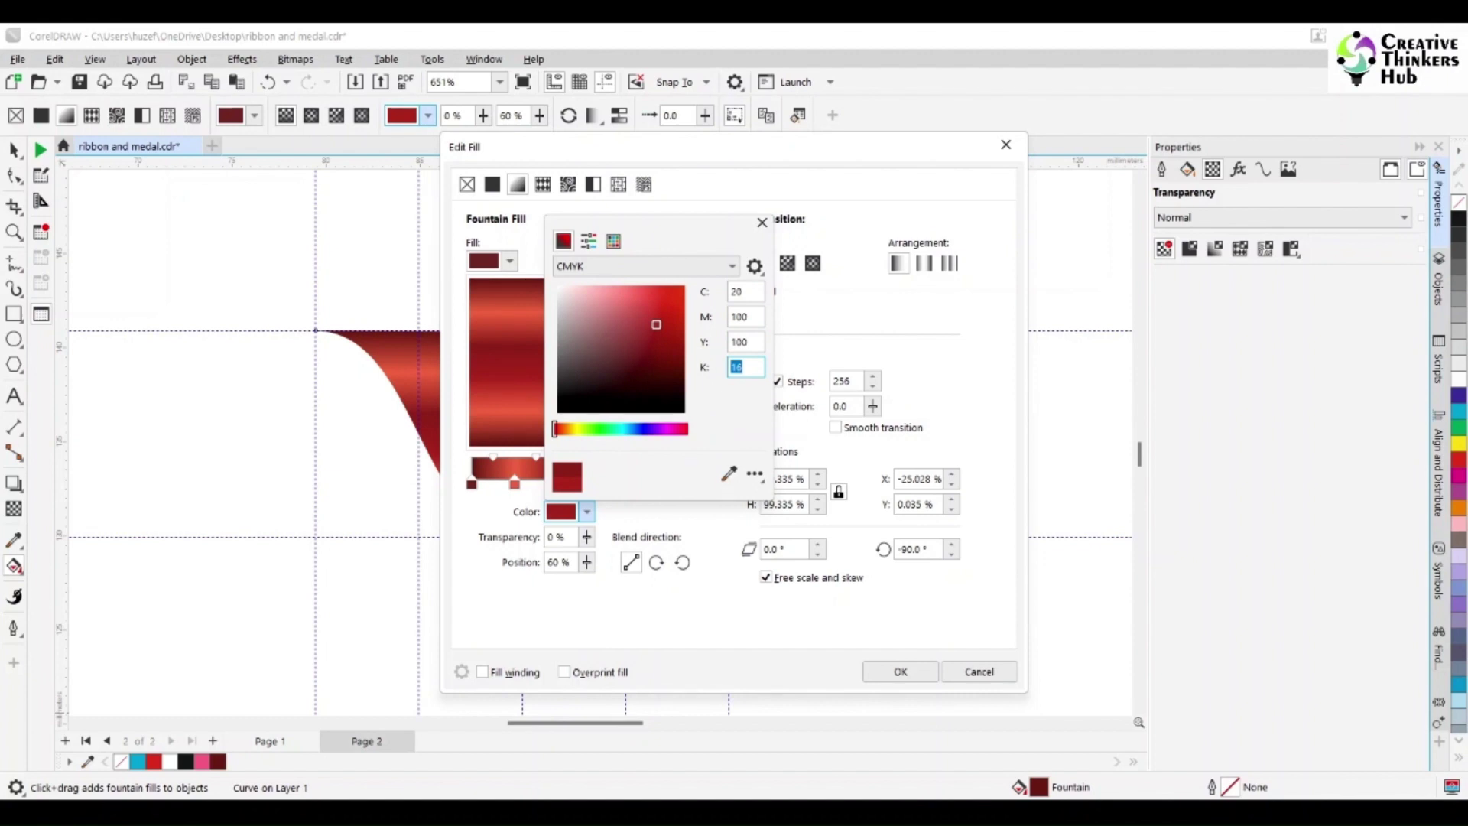
key(Tab)
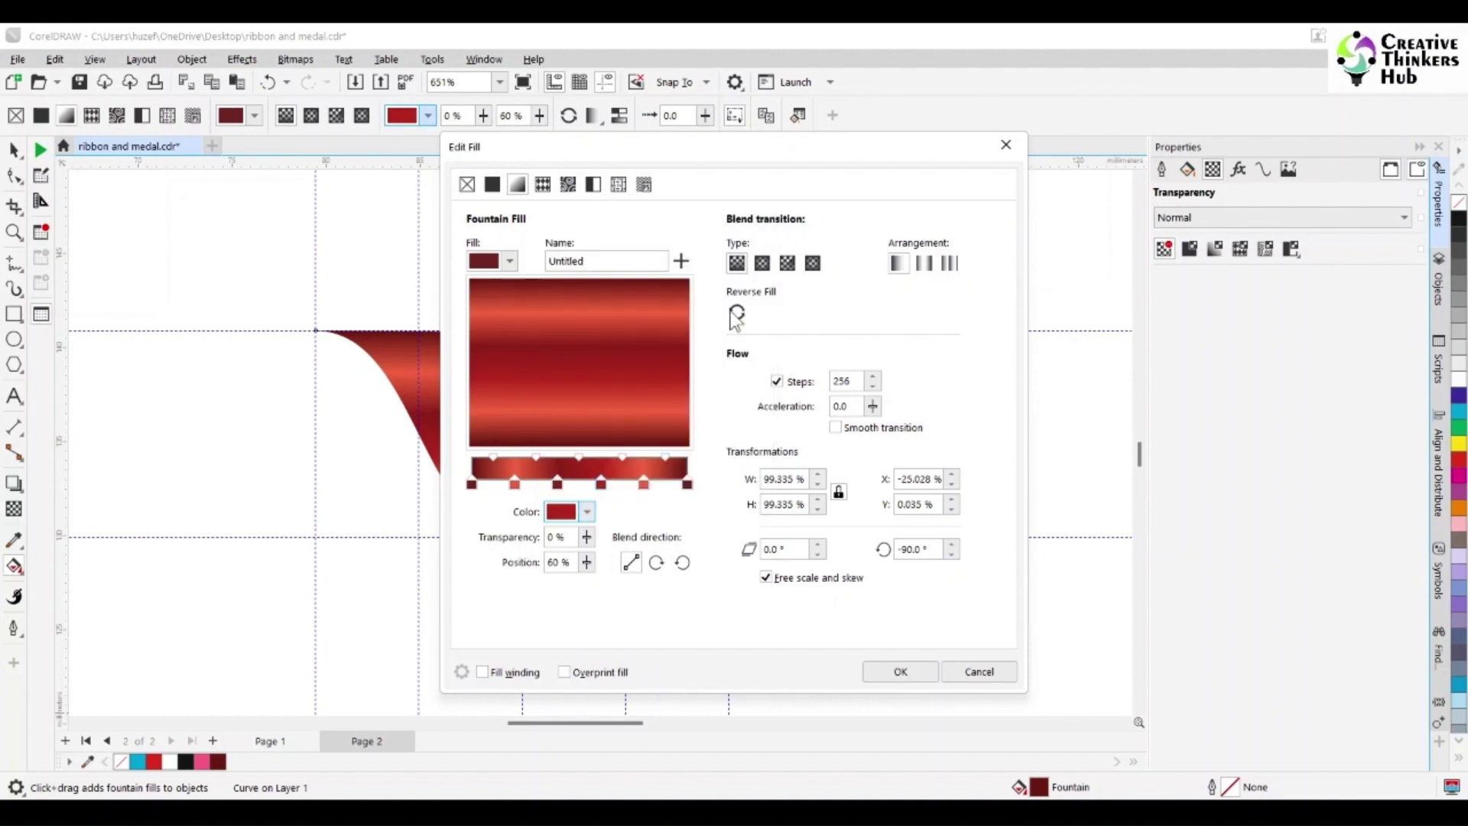
click(761, 224)
click(903, 671)
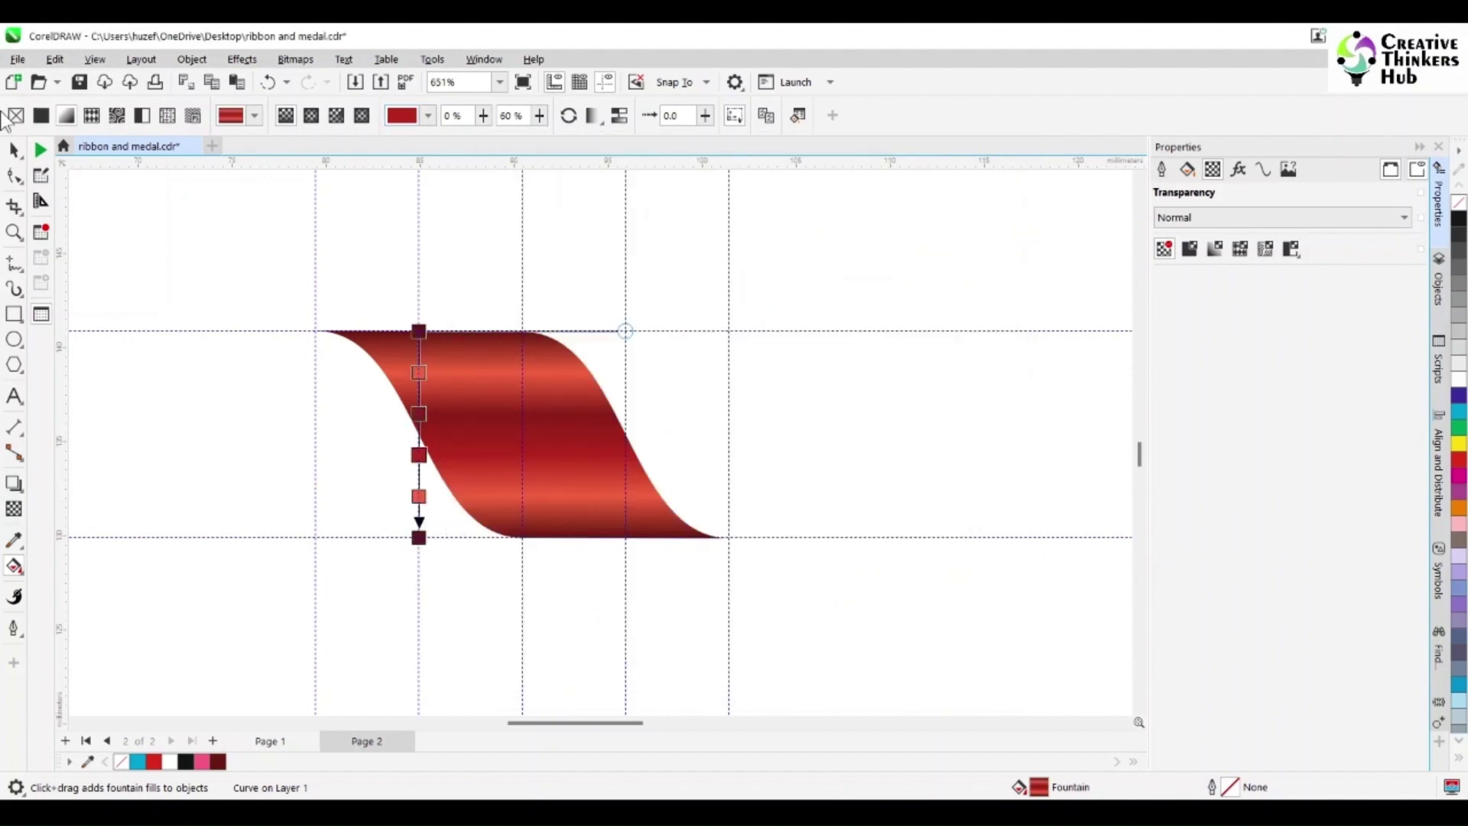
- Move the ribbon segment's upper-right corner node onto the intersection of the upper horizontal and middle vertical guidelines
click(14, 150)
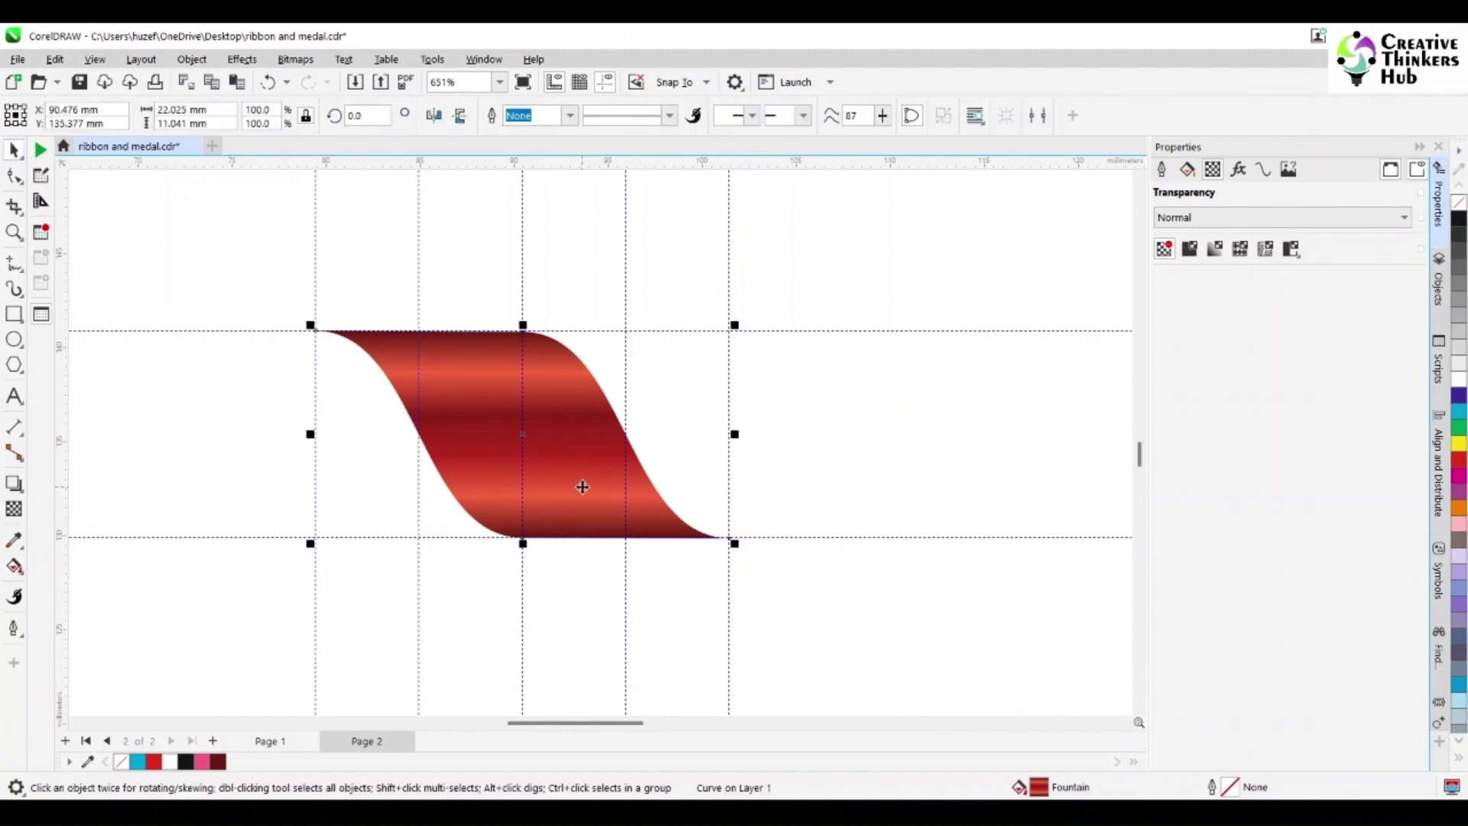
click(14, 232)
drag(296, 299, 630, 370)
click(14, 175)
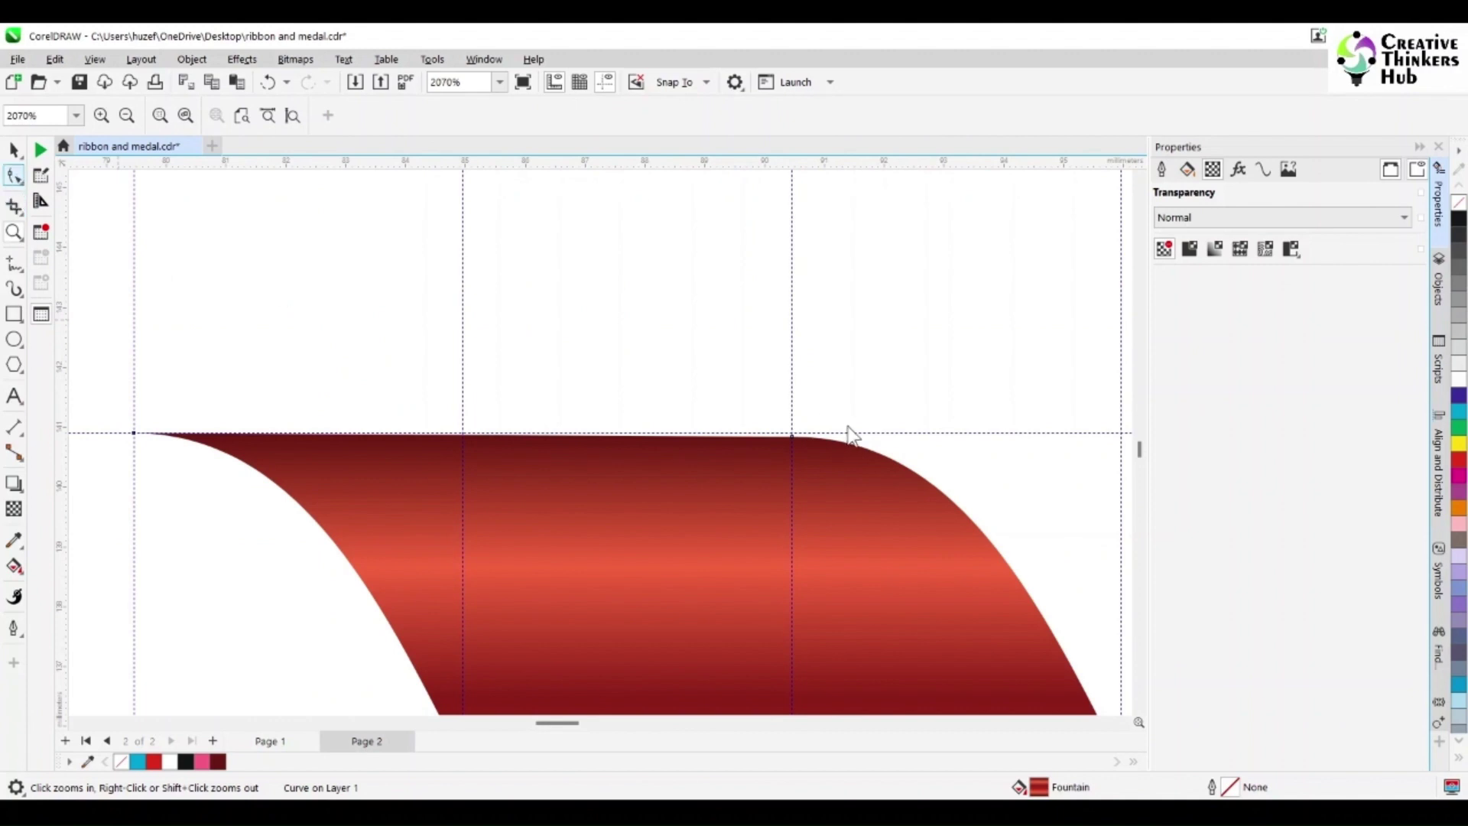
drag(794, 437, 793, 436)
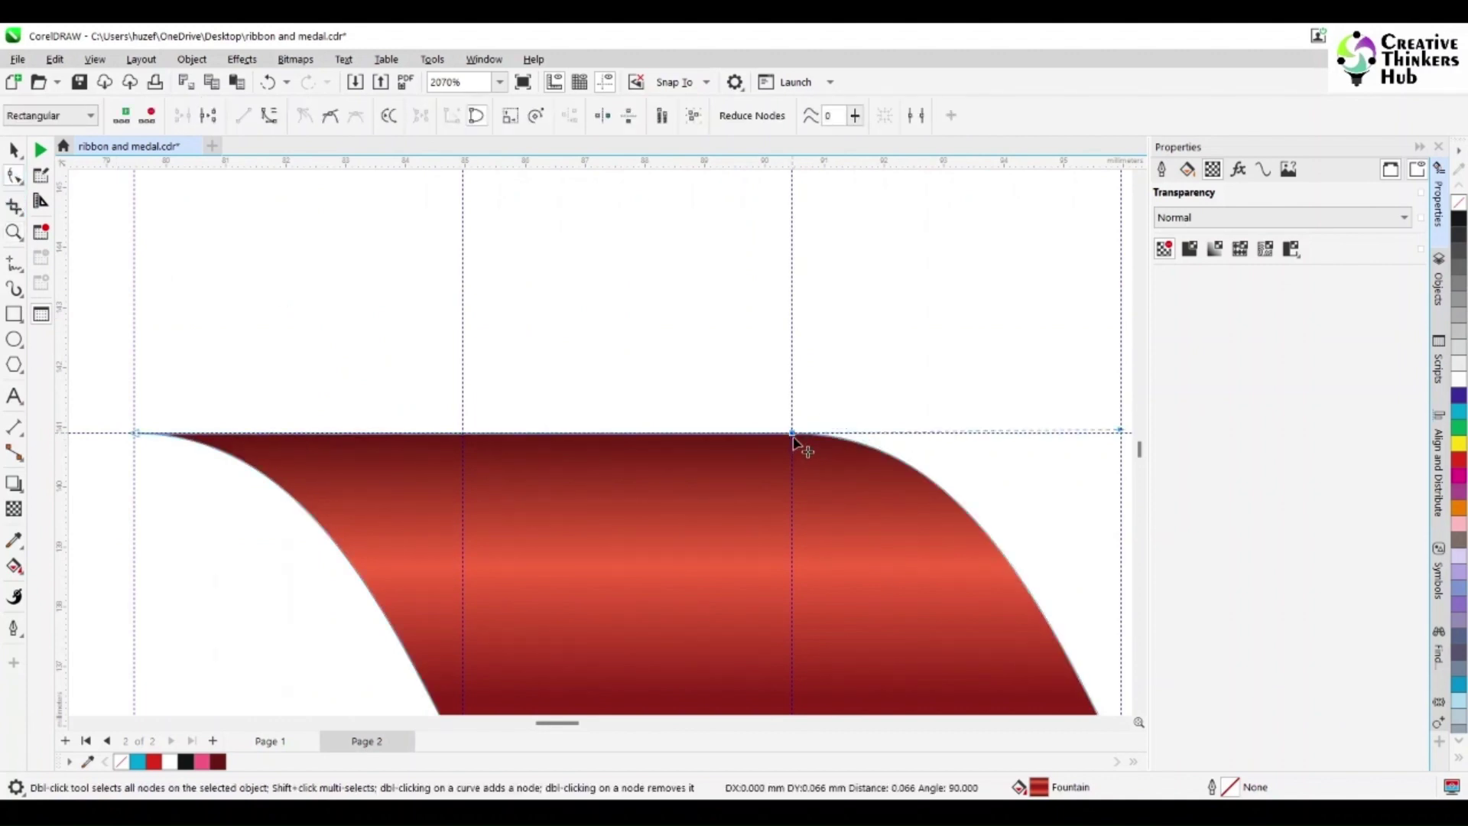
click(585, 442)
scroll(753, 524, down, 3)
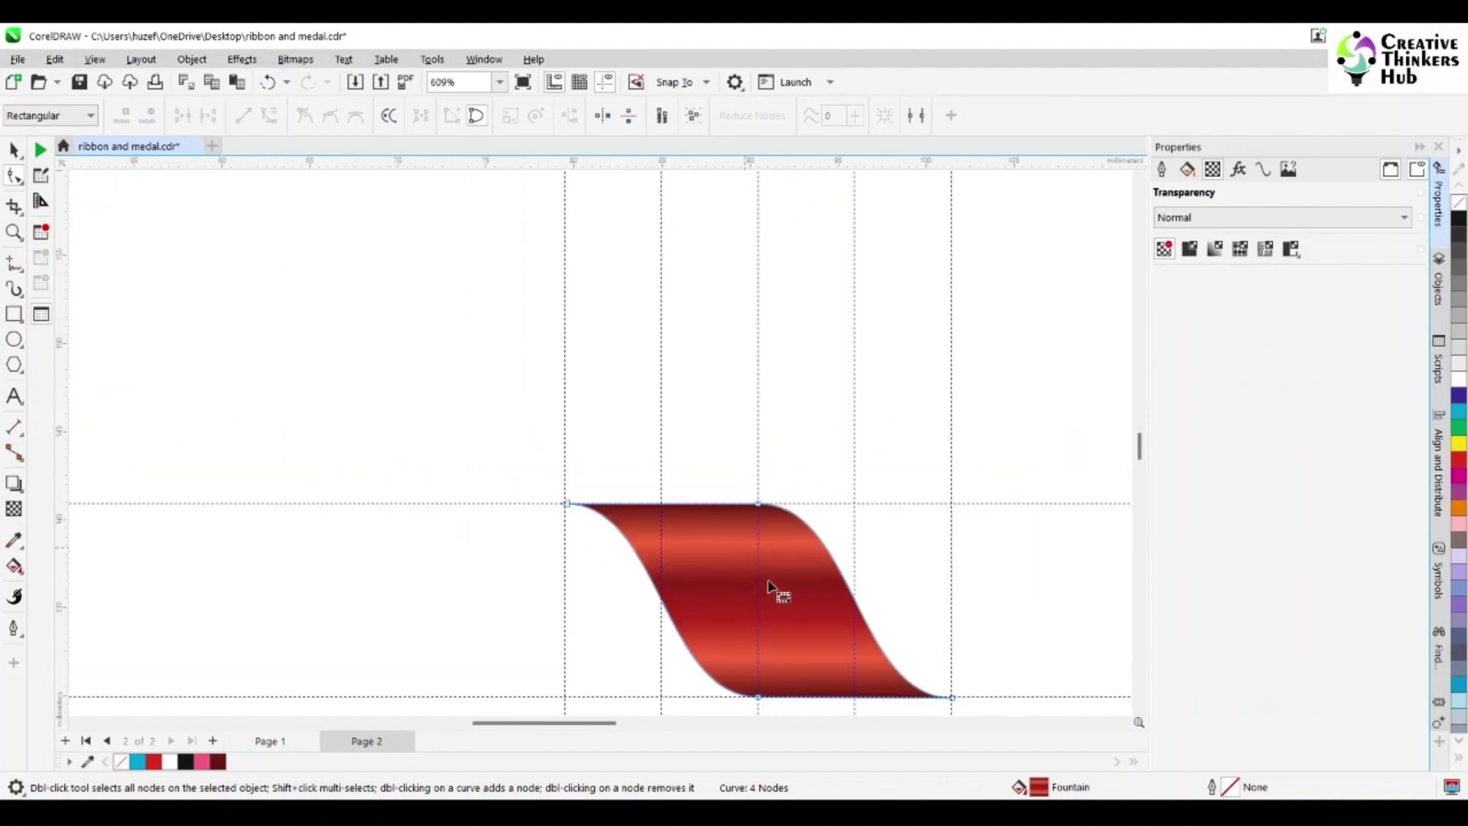
- Align the ribbon segment's lower-right tip node with the intersection of the lower horizontal and last vertical guidelines, then deselect the shape
click(1138, 709)
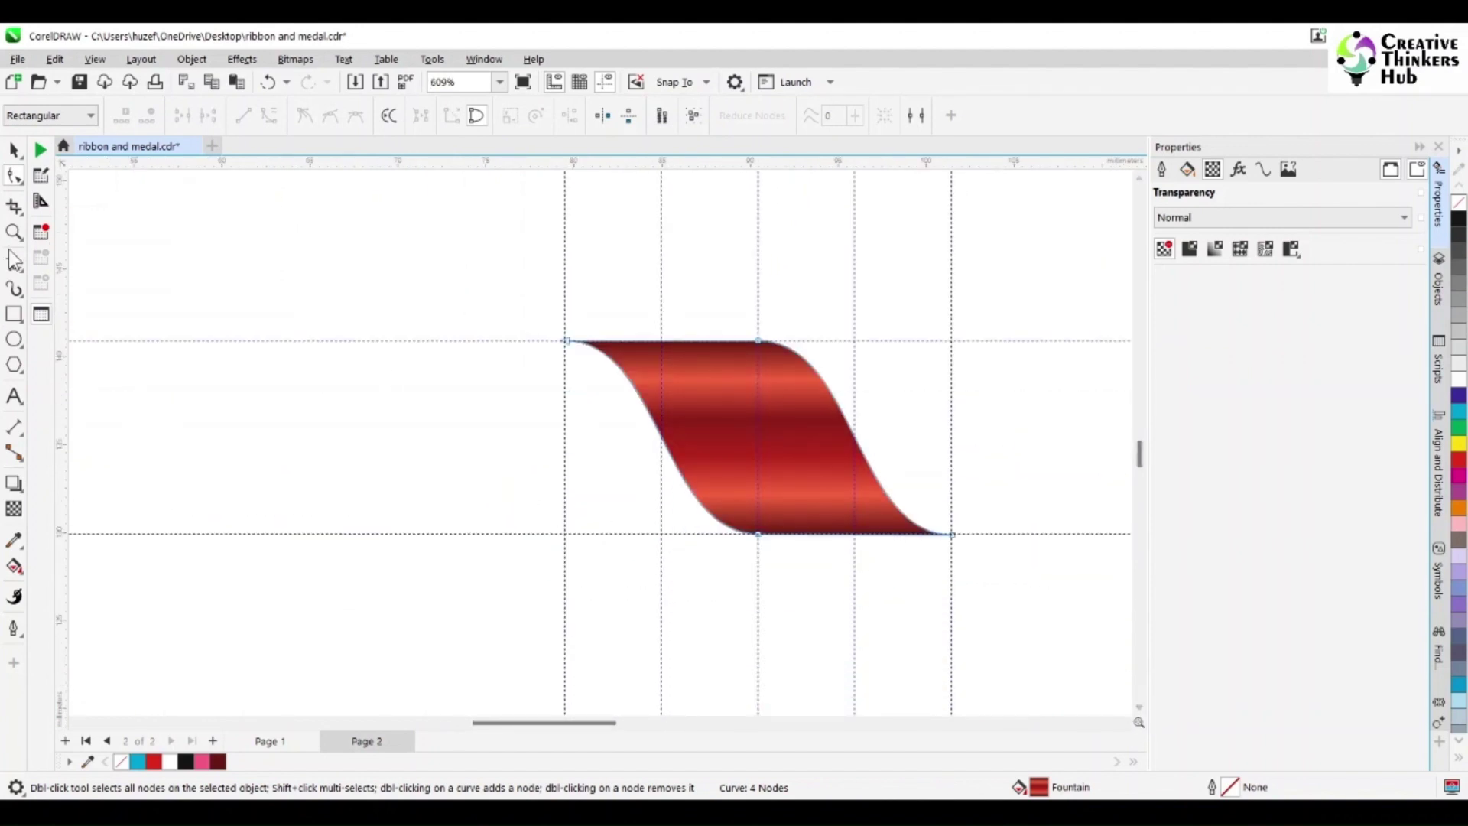
key(z)
drag(747, 526, 966, 544)
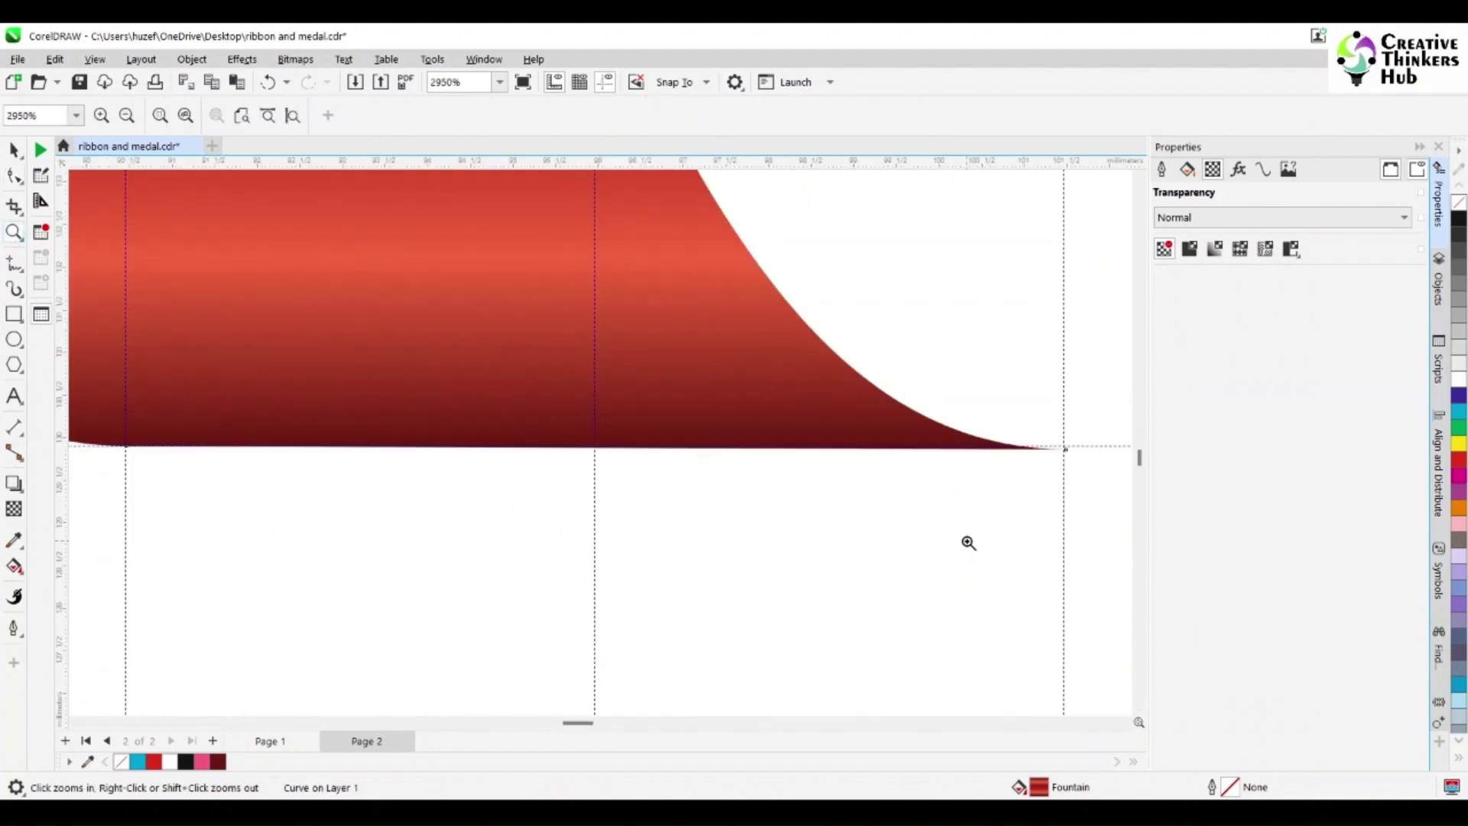
click(23, 191)
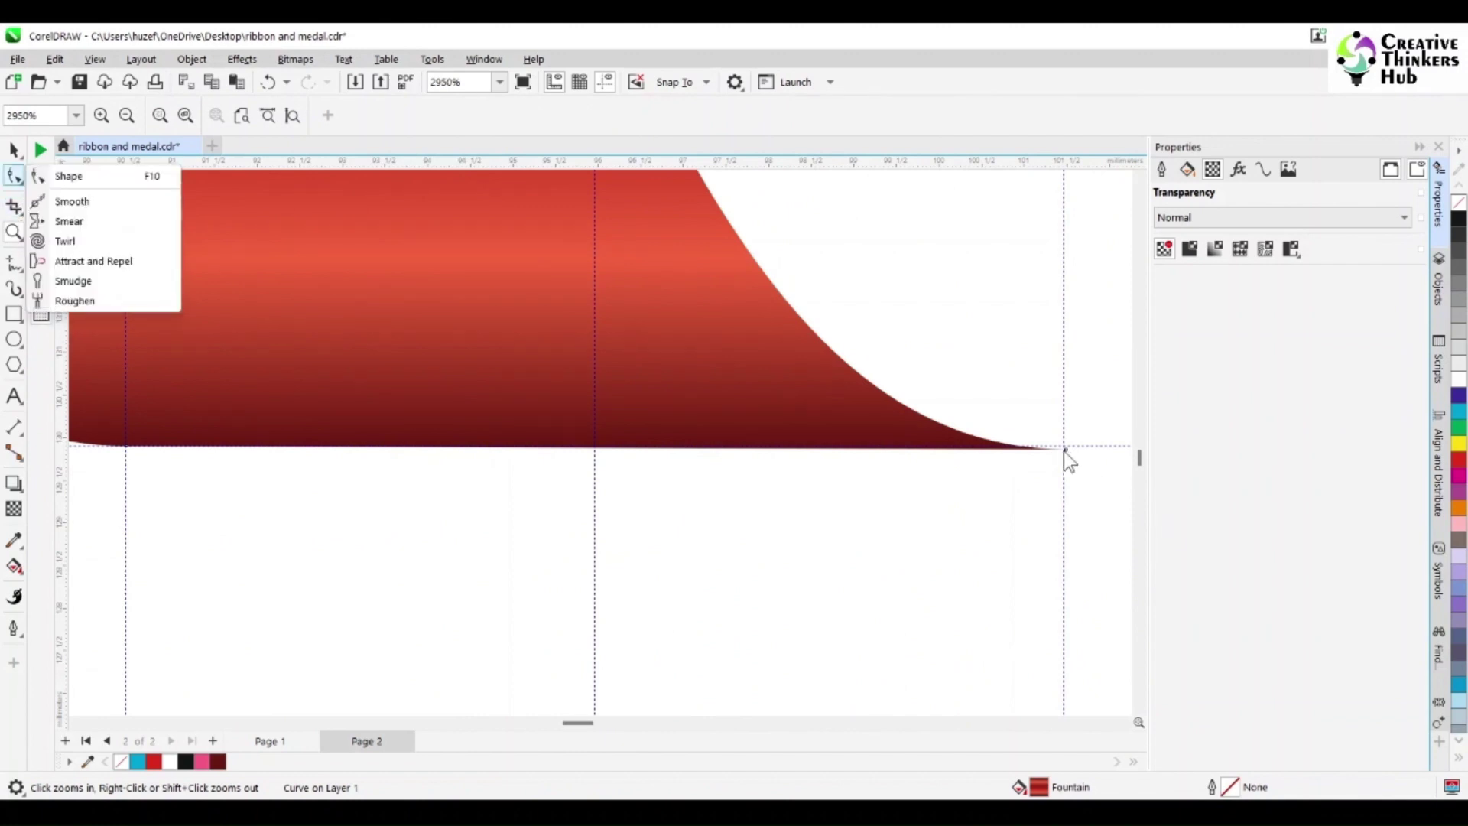
click(72, 170)
drag(1065, 448, 1067, 454)
scroll(652, 514, down, 1)
scroll(652, 520, down, 3)
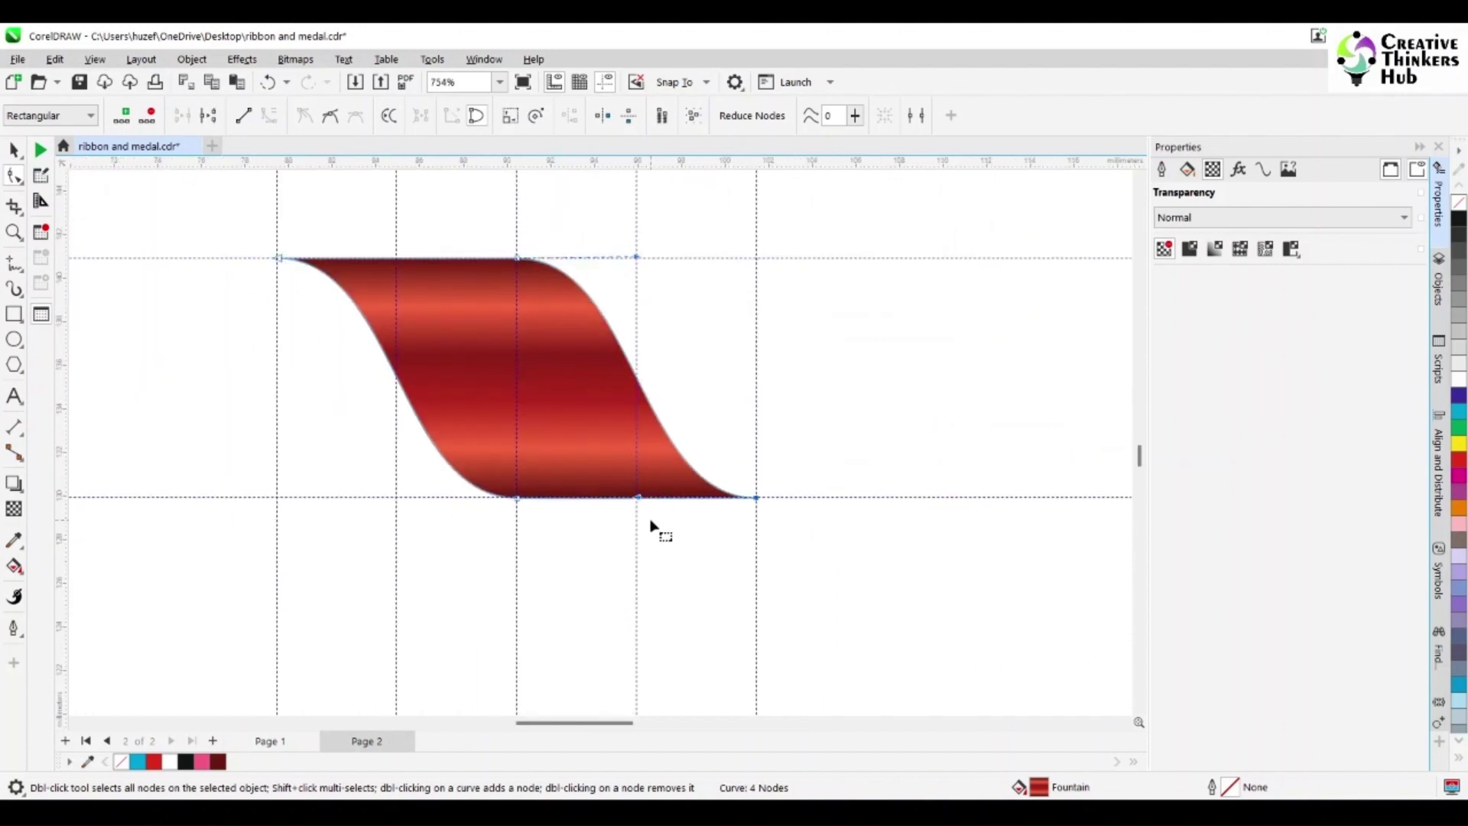
click(14, 153)
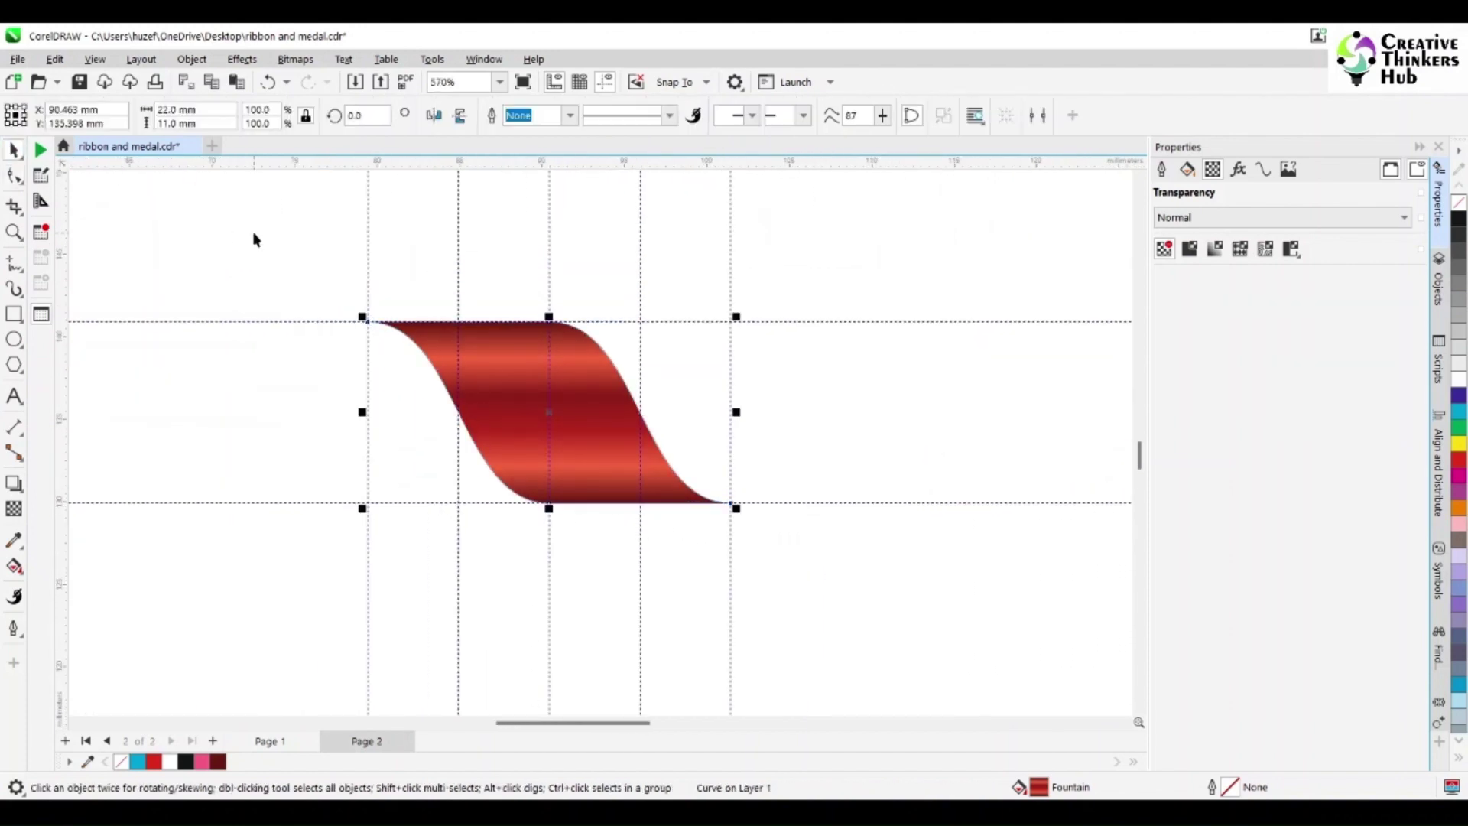
click(254, 239)
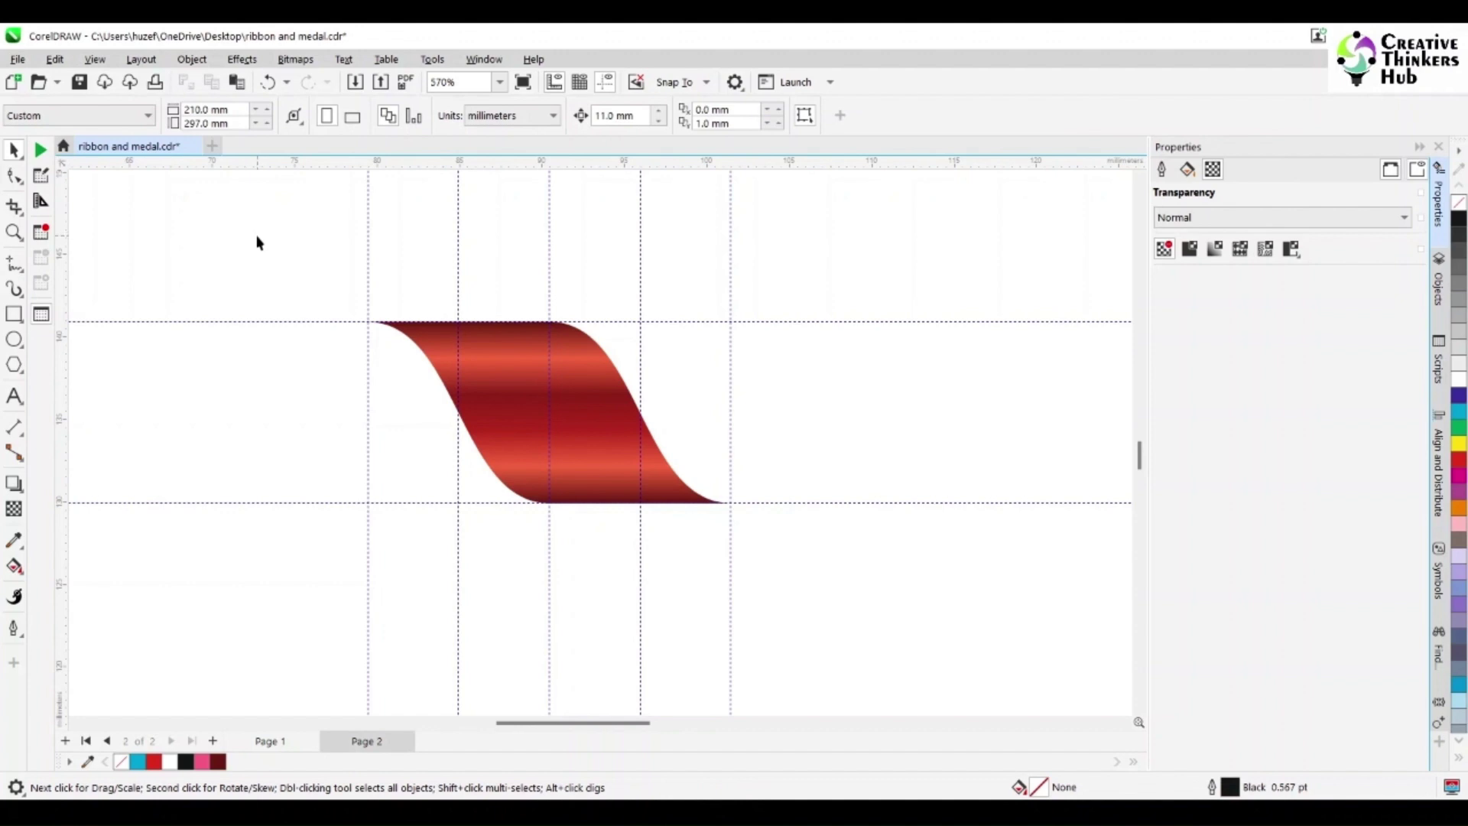
- Create a vertically mirrored copy of the ribbon segment and move it 11 mm to the left
click(14, 231)
drag(318, 274, 1055, 606)
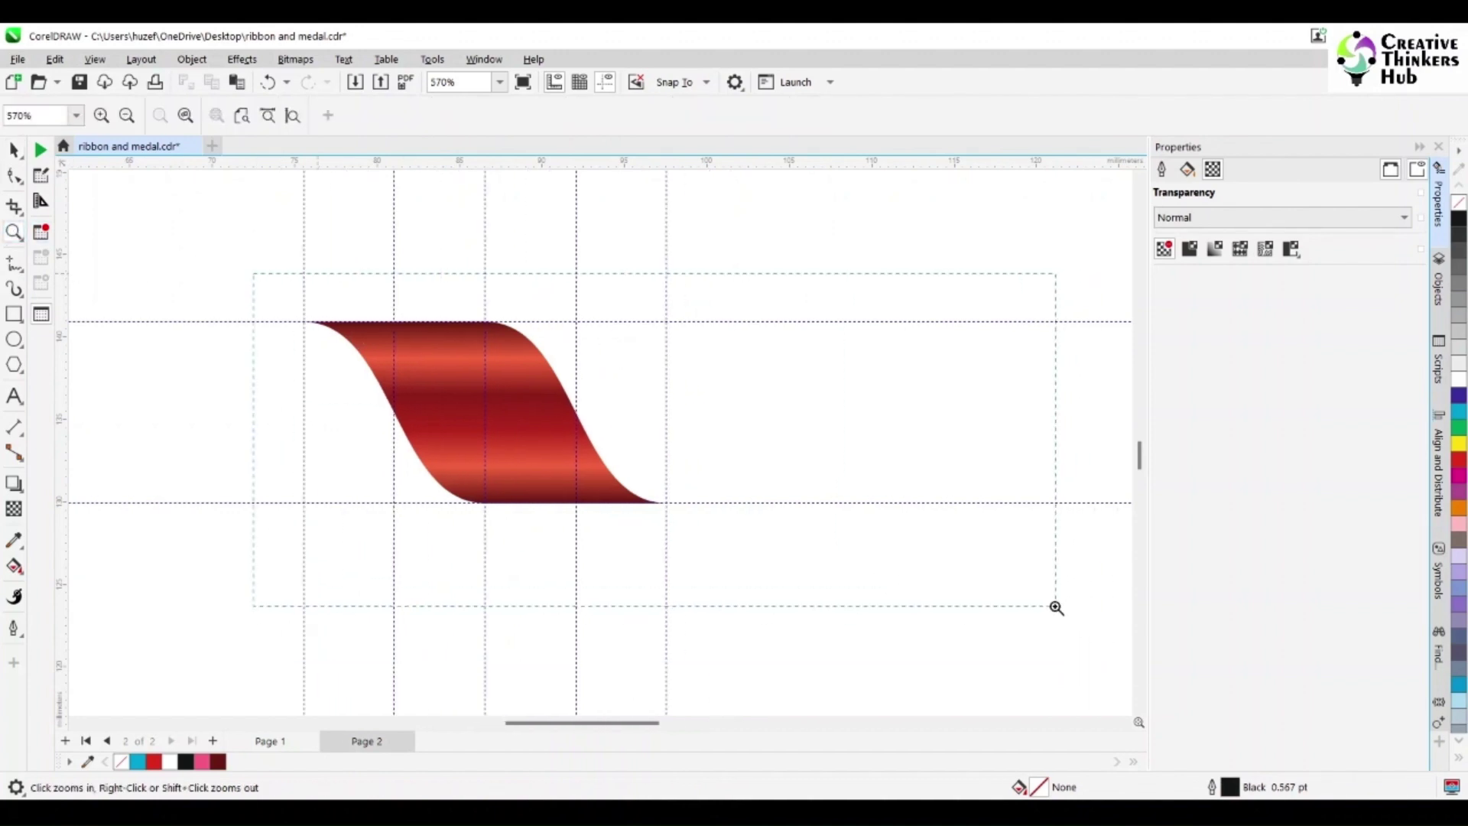
click(14, 152)
click(351, 407)
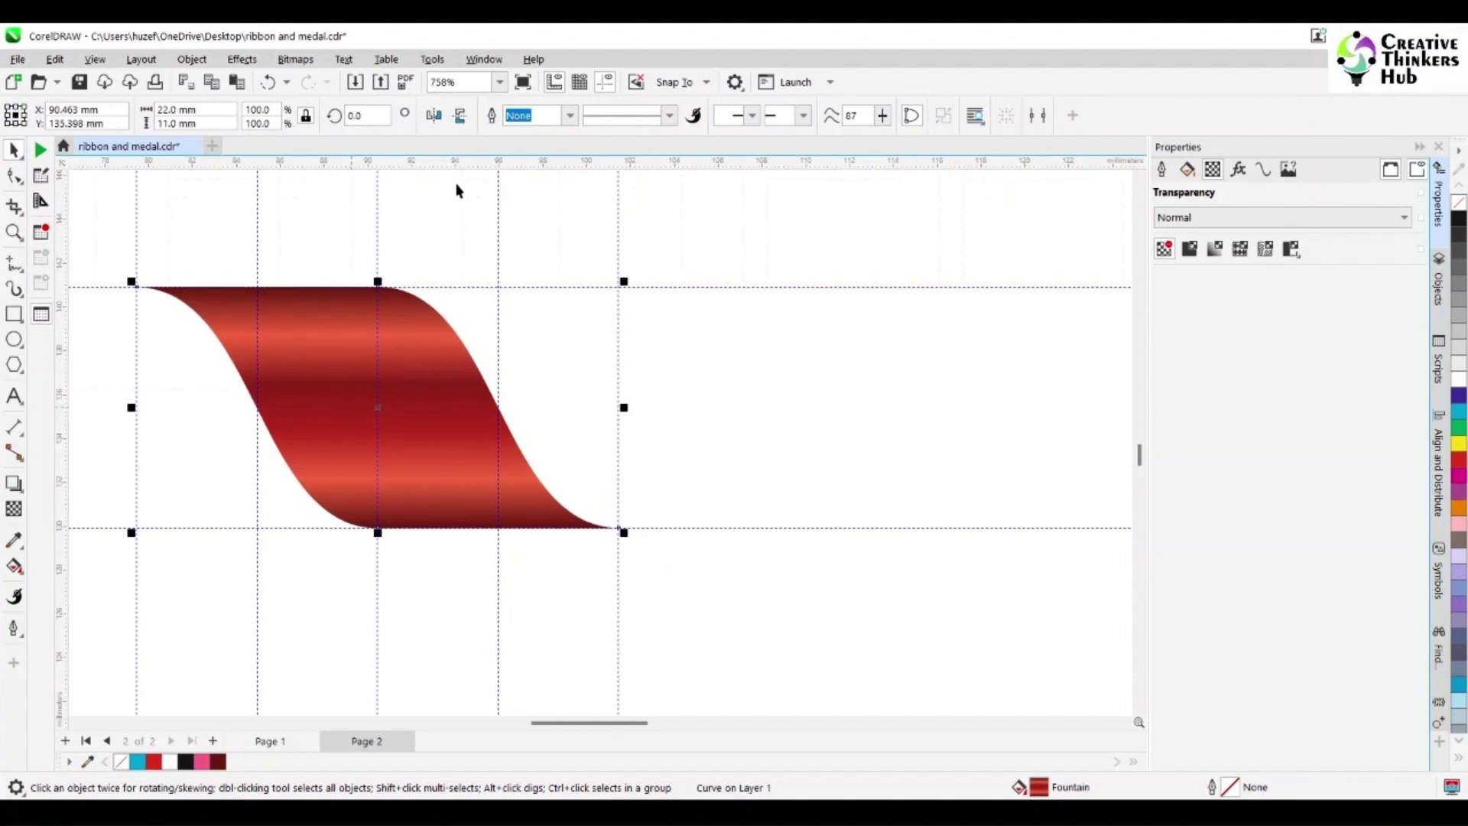
click(461, 117)
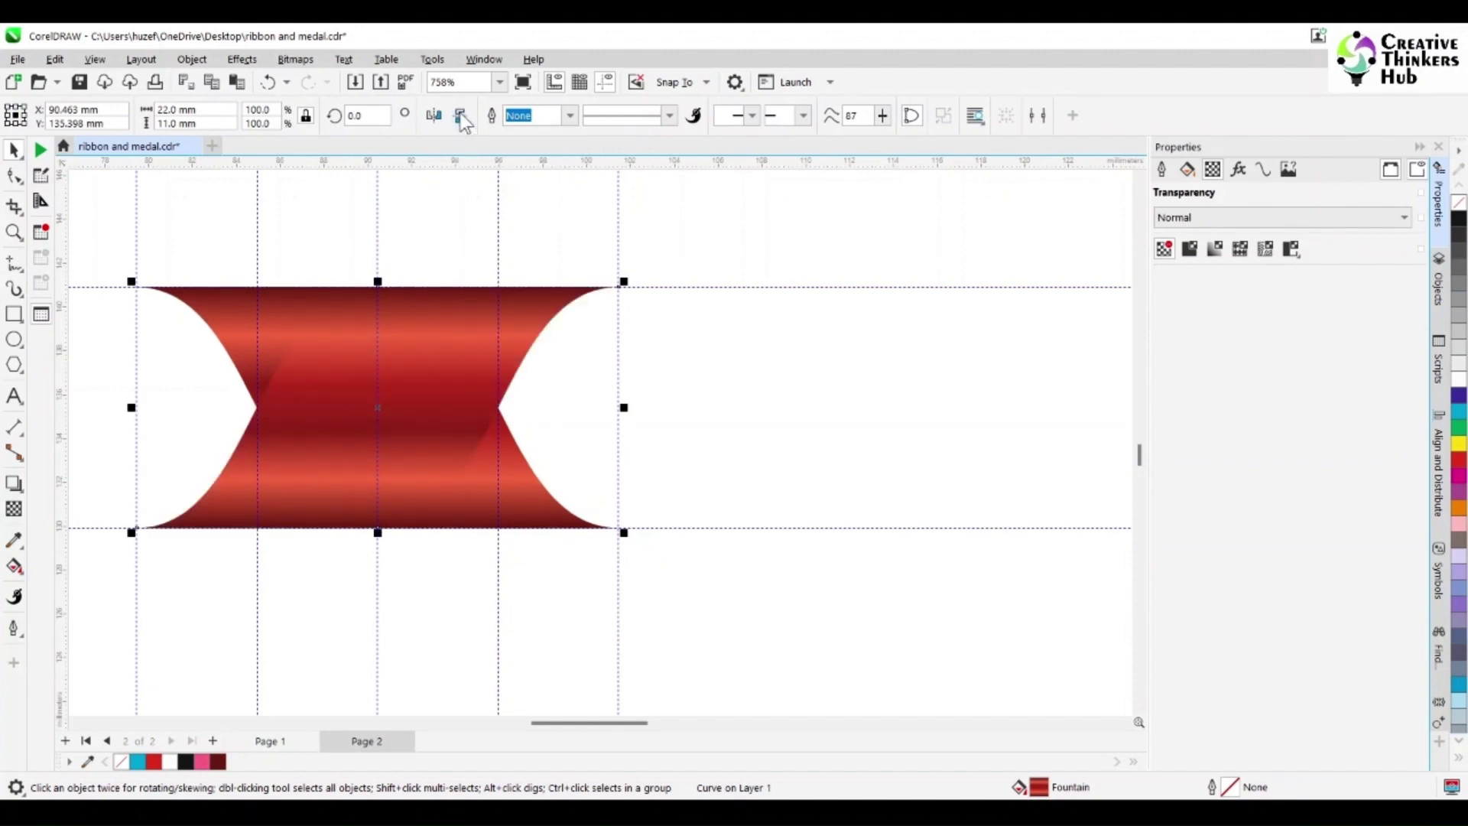
drag(459, 413, 201, 414)
- Change the stacking order so the original ribbon segment lies in front of the mirrored copy
drag(597, 727, 562, 728)
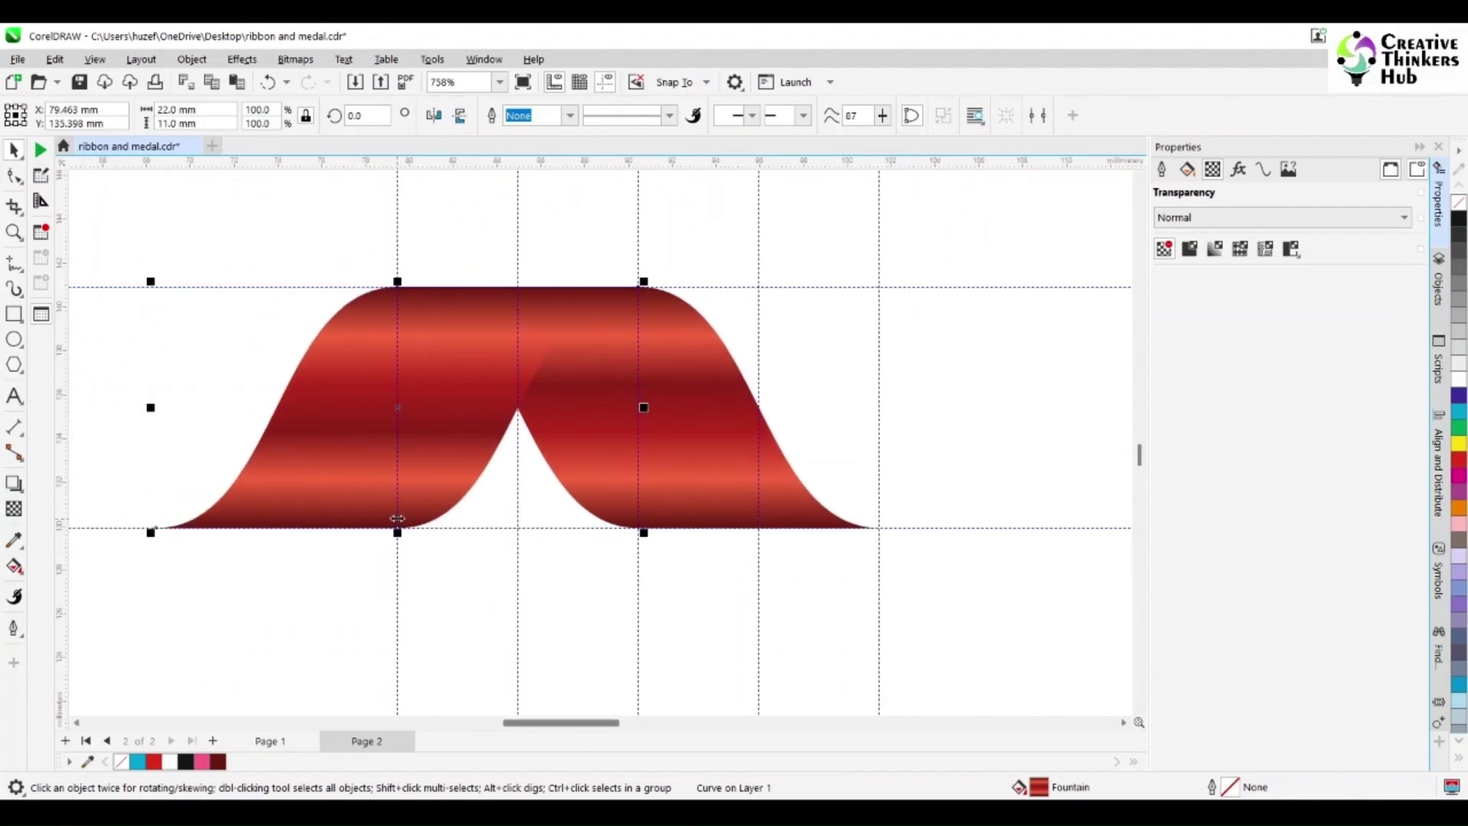
click(573, 491)
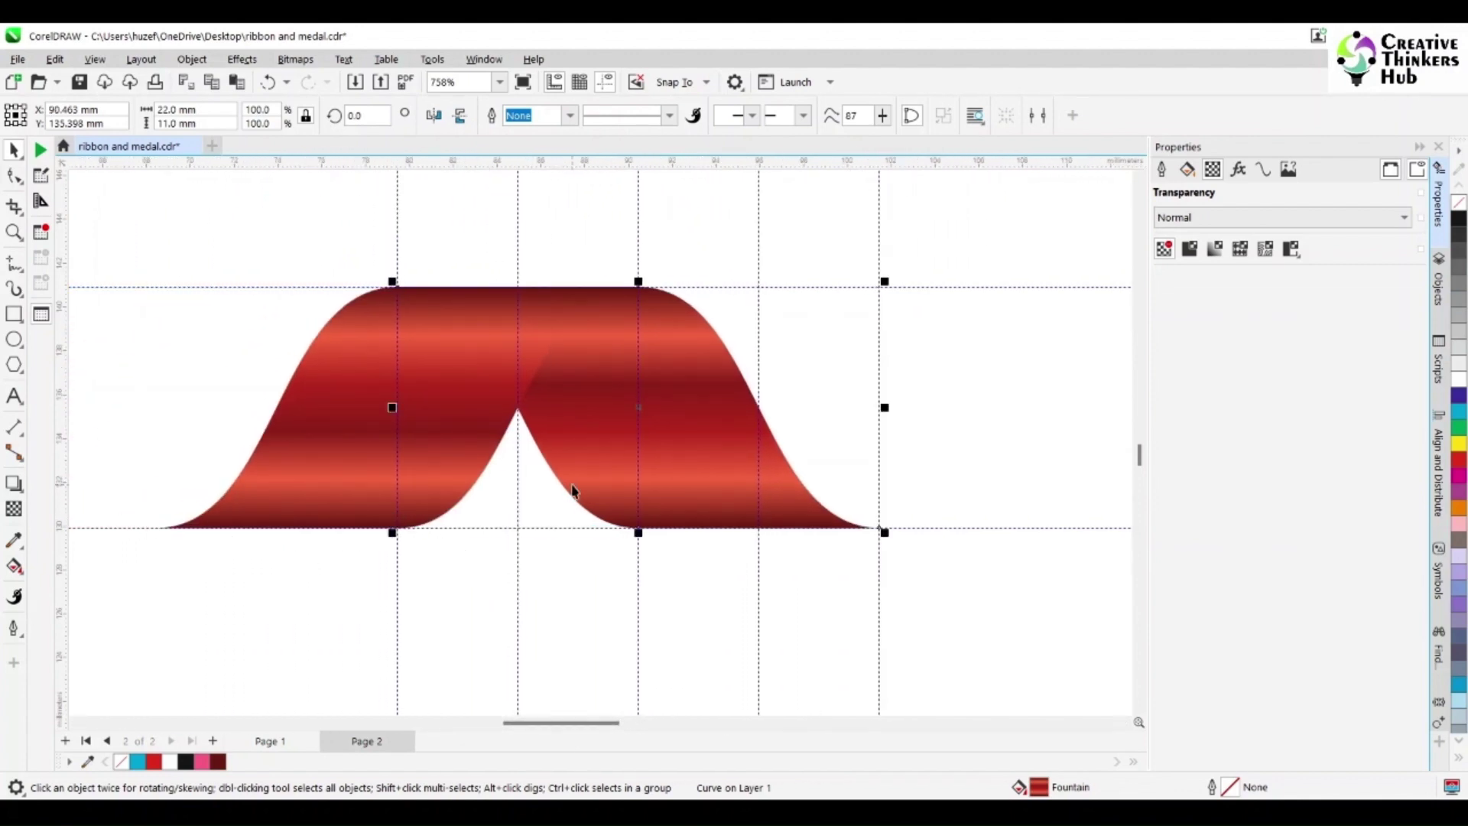
key(ctrl+Page_Down)
- Edit the mirrored copy's gradient fill and remove its two light red stops at 20% and 80%
click(470, 459)
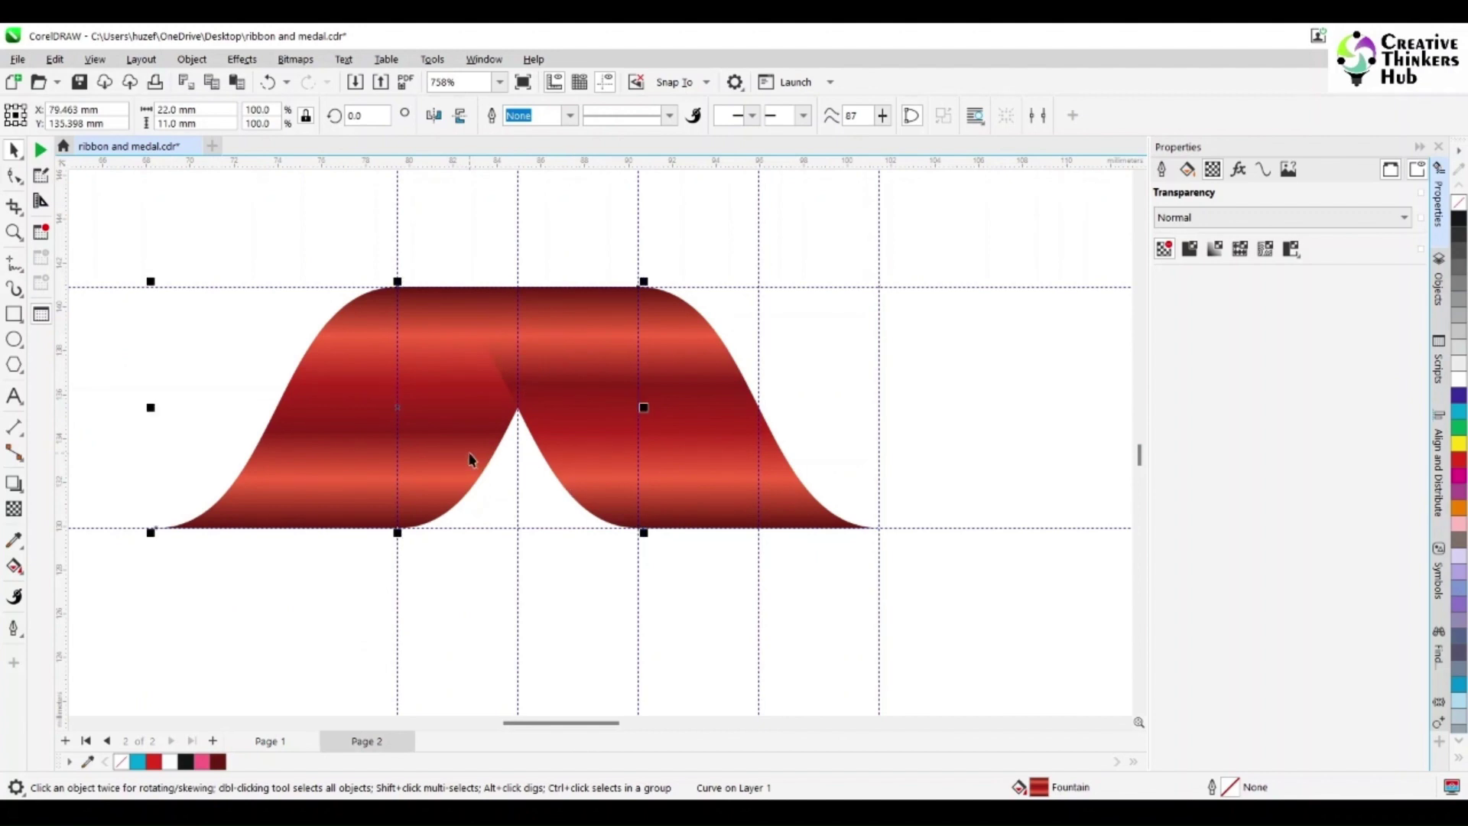
double_click(1040, 788)
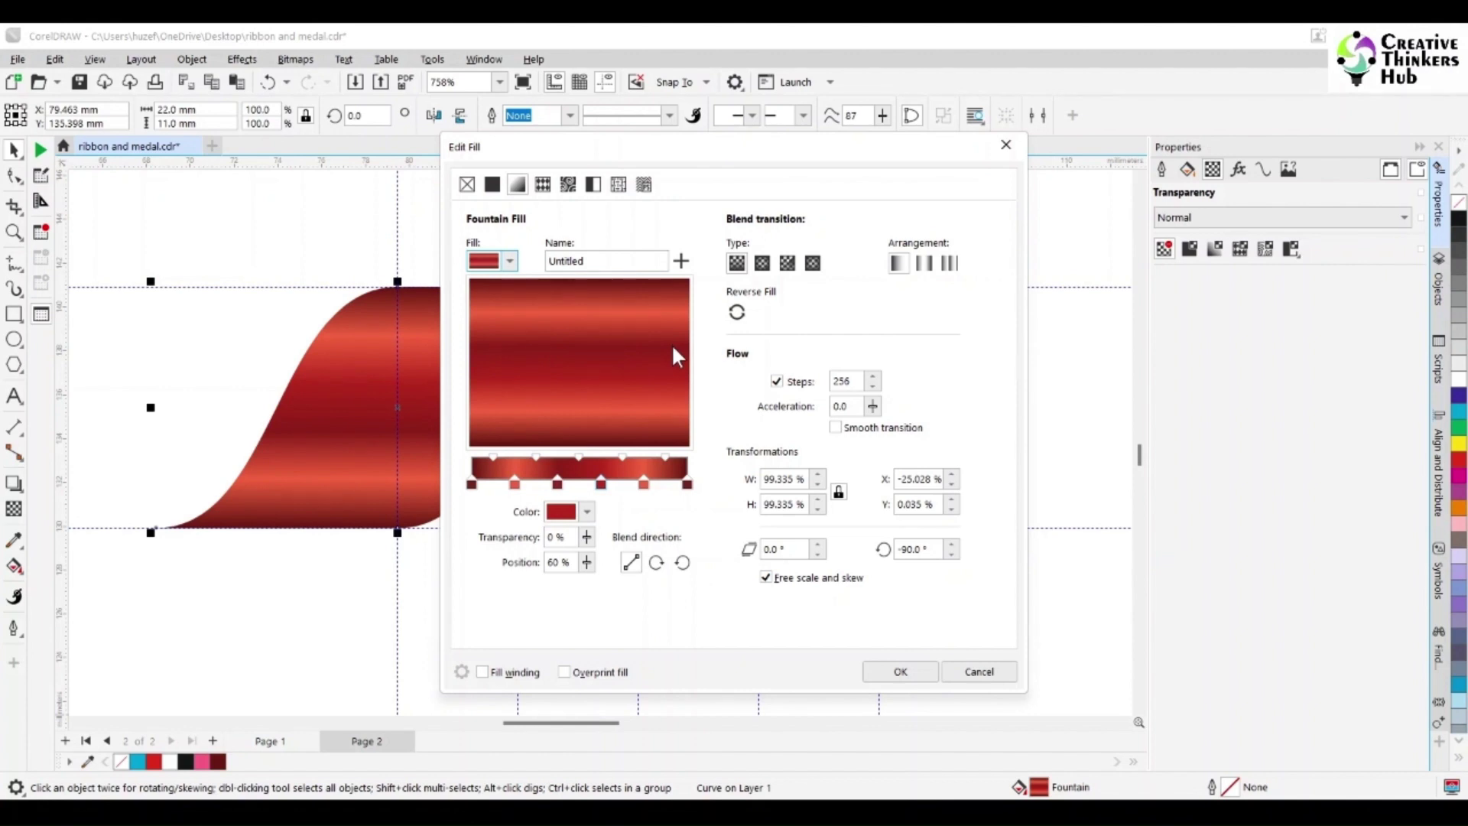
click(515, 486)
double_click(514, 485)
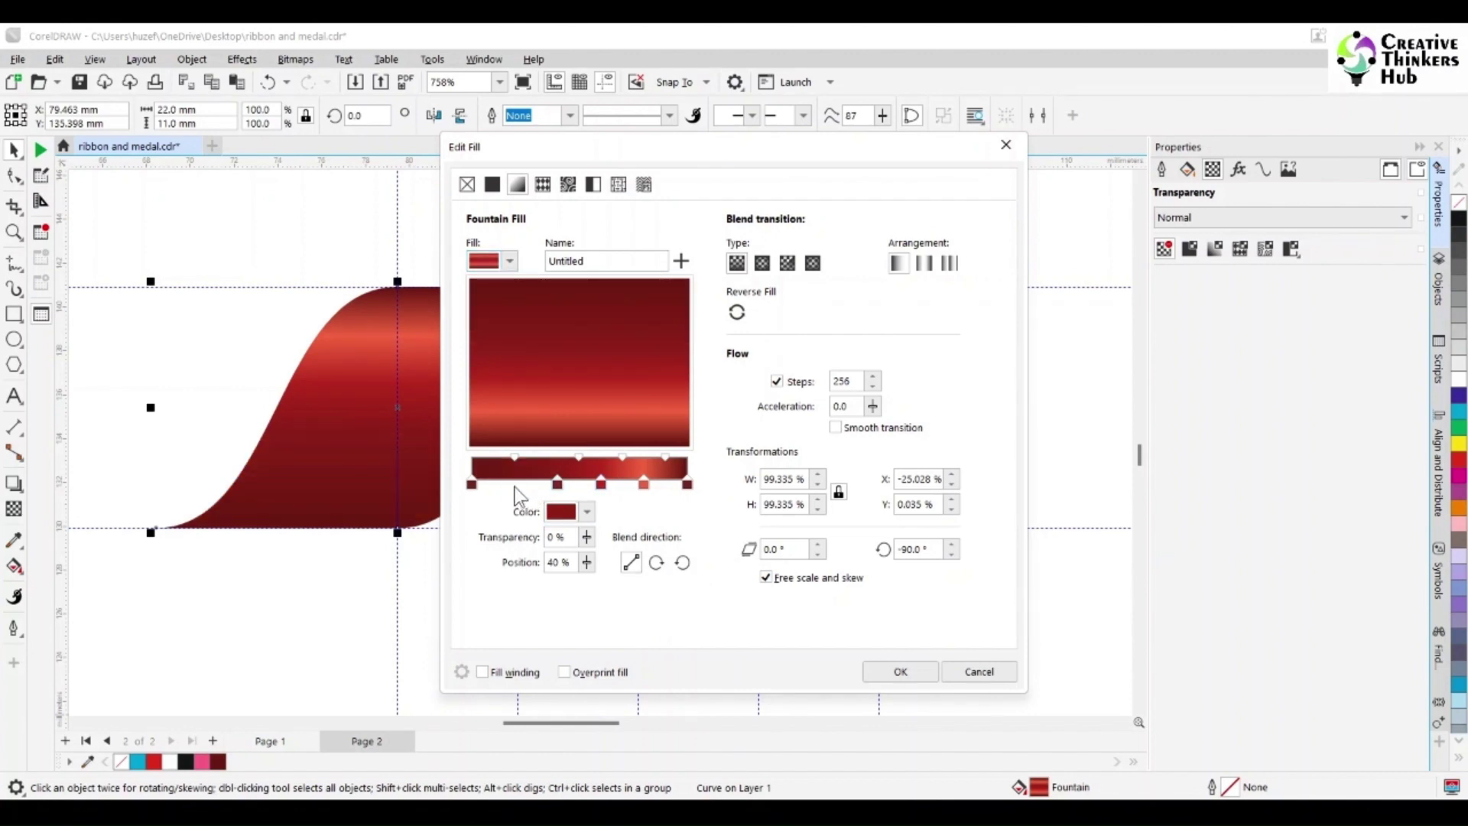
double_click(644, 485)
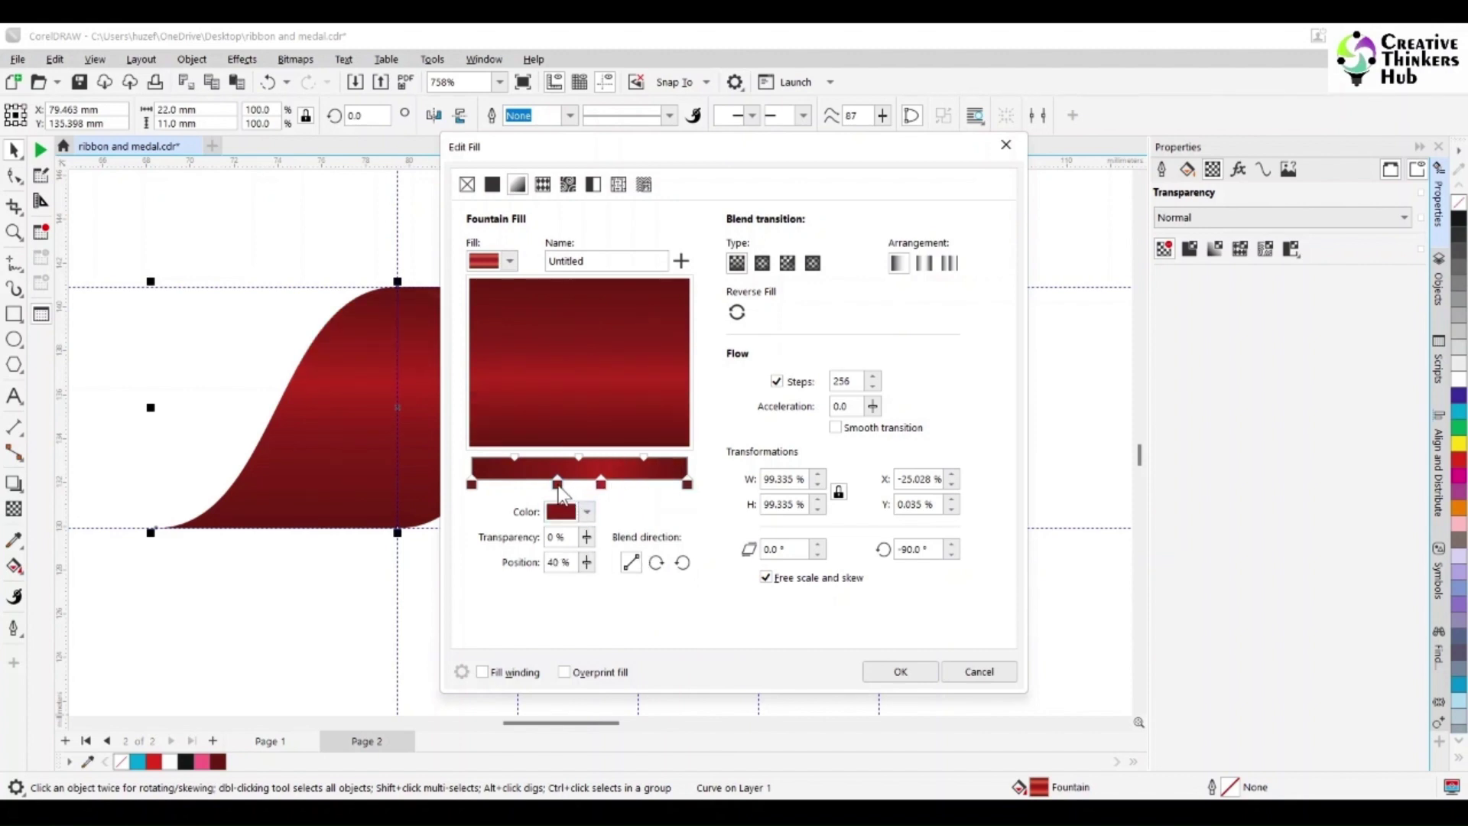
- Reposition the mirrored copy's inner gradient stops, placing the dark red one at 60% and the brighter red one at 75%
drag(558, 486, 541, 486)
drag(601, 484, 639, 495)
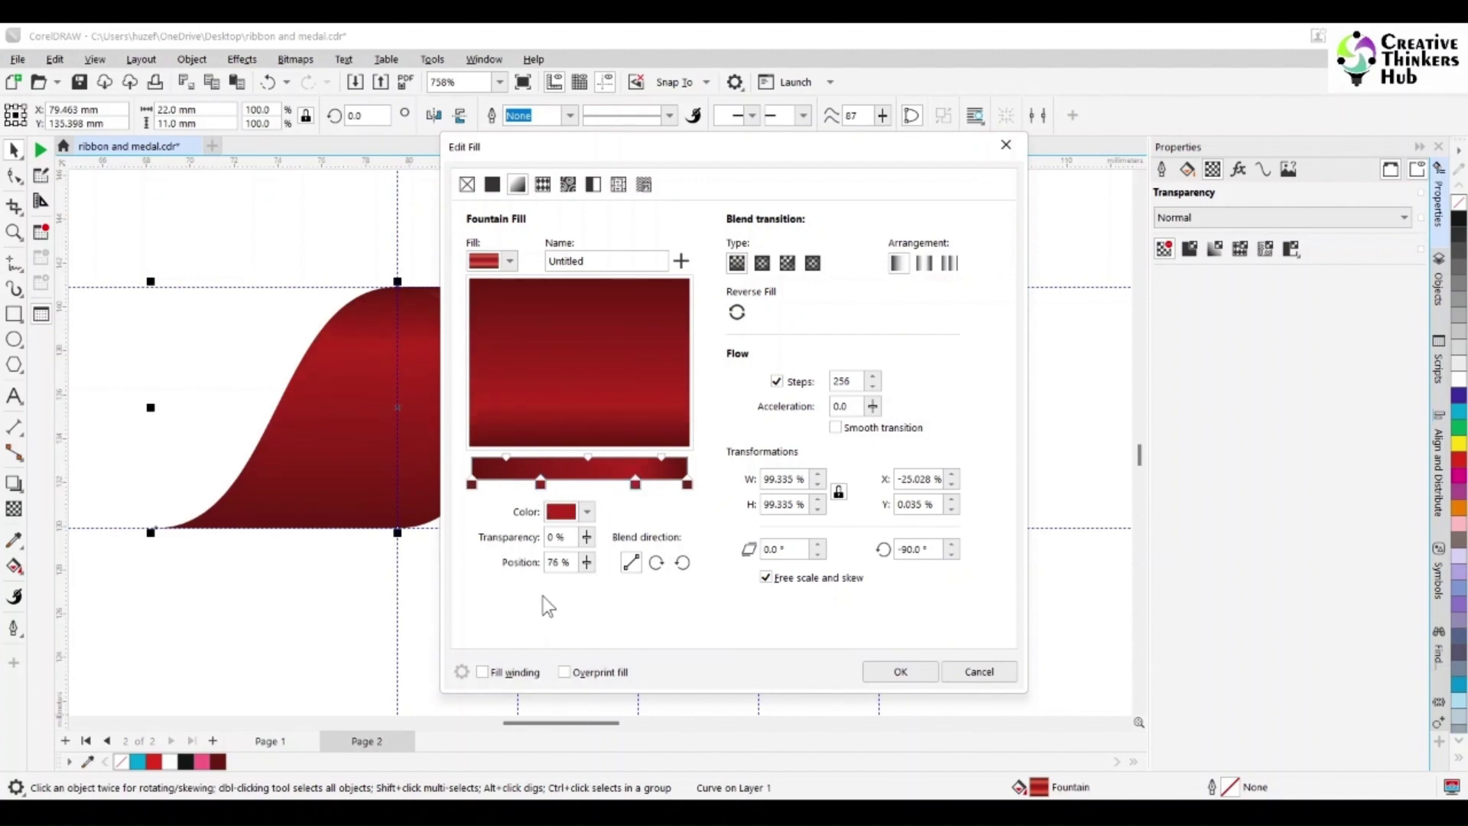
drag(541, 484, 604, 487)
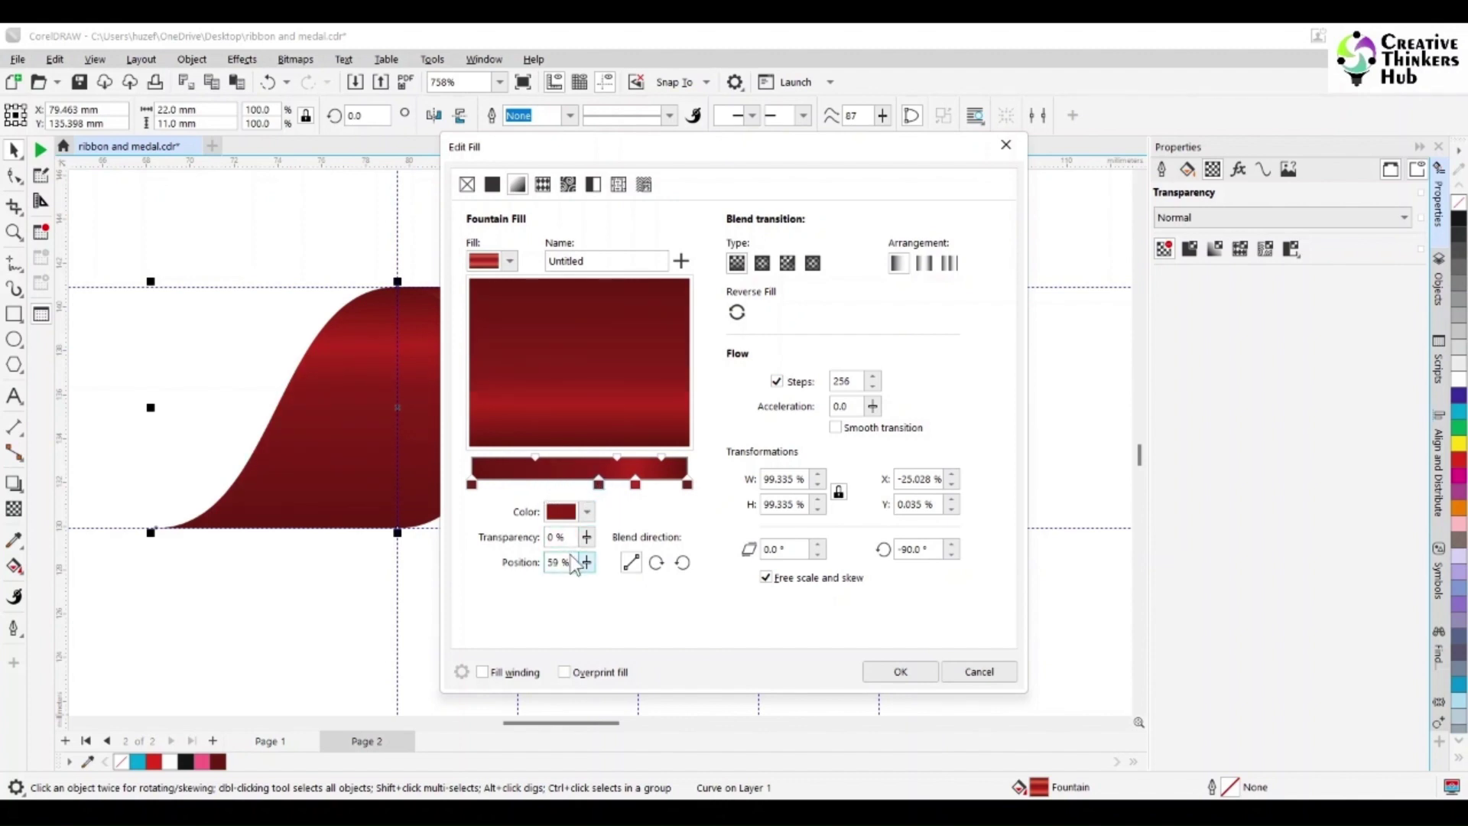
drag(575, 562, 546, 562)
text(60)
click(636, 483)
drag(575, 562, 539, 575)
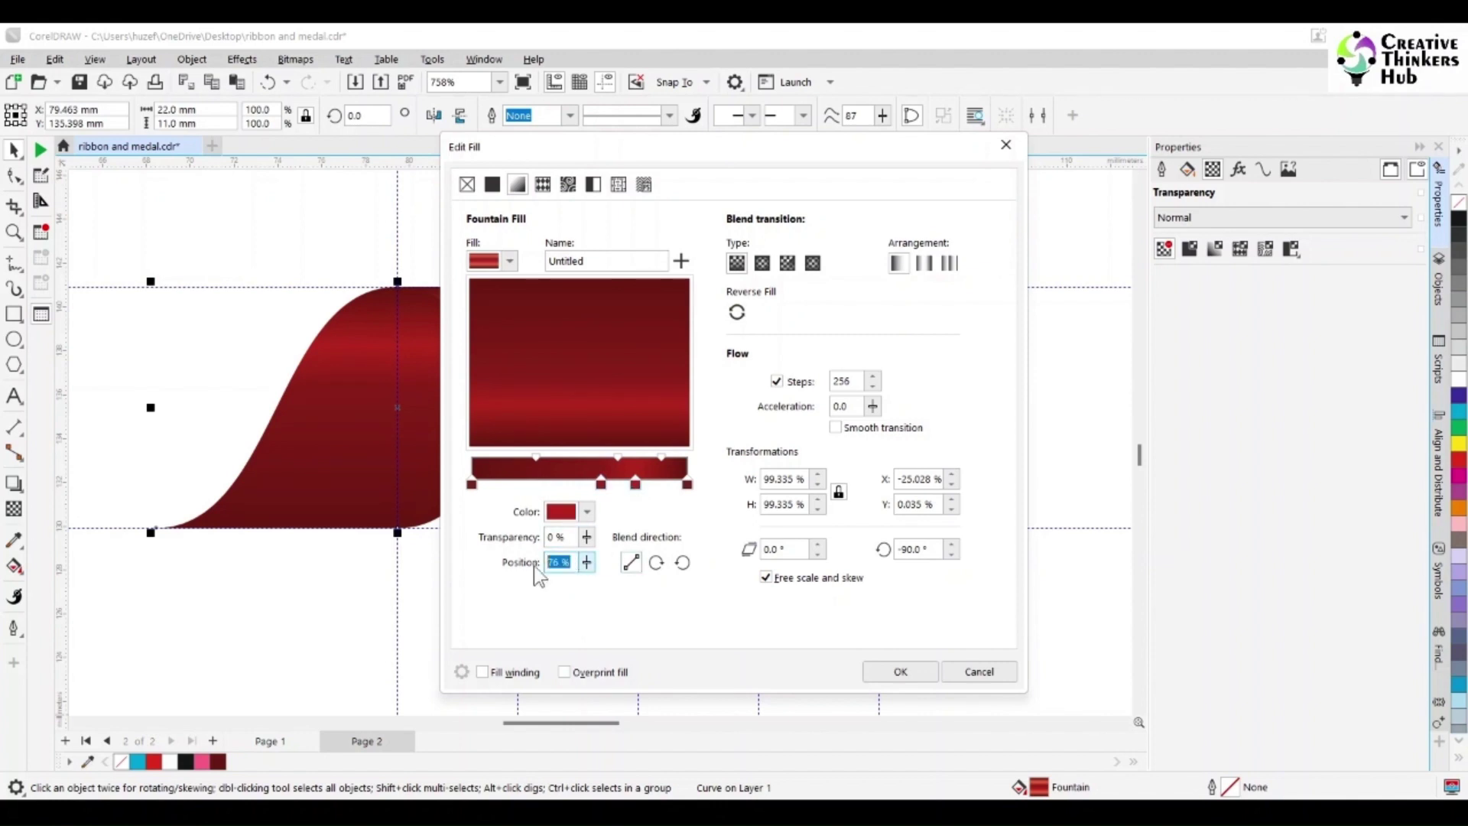
text(75)
key(Tab)
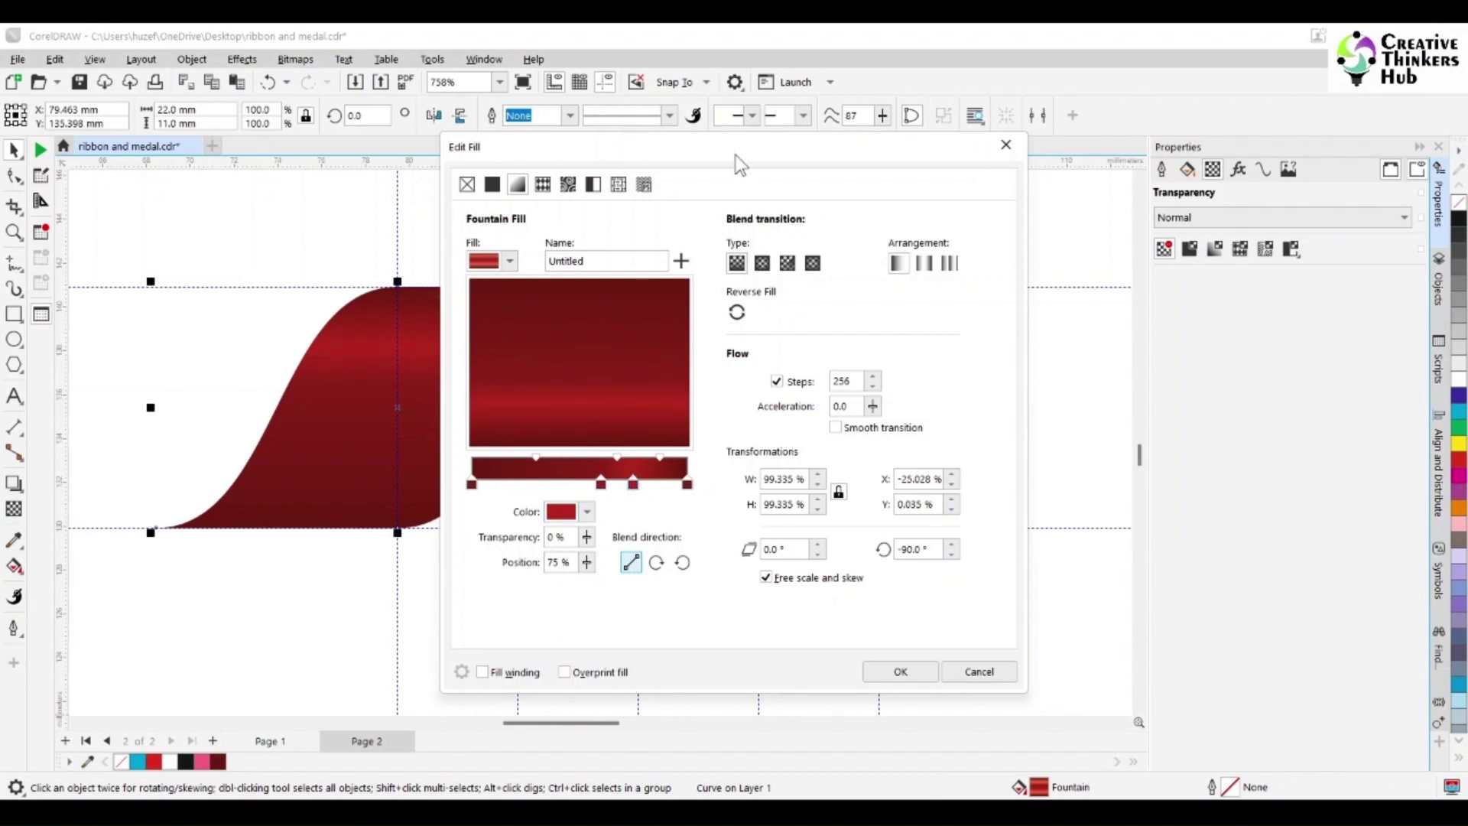
- Reposition the dark red inner stop of the mirrored copy's gradient at 75%
drag(737, 157, 965, 178)
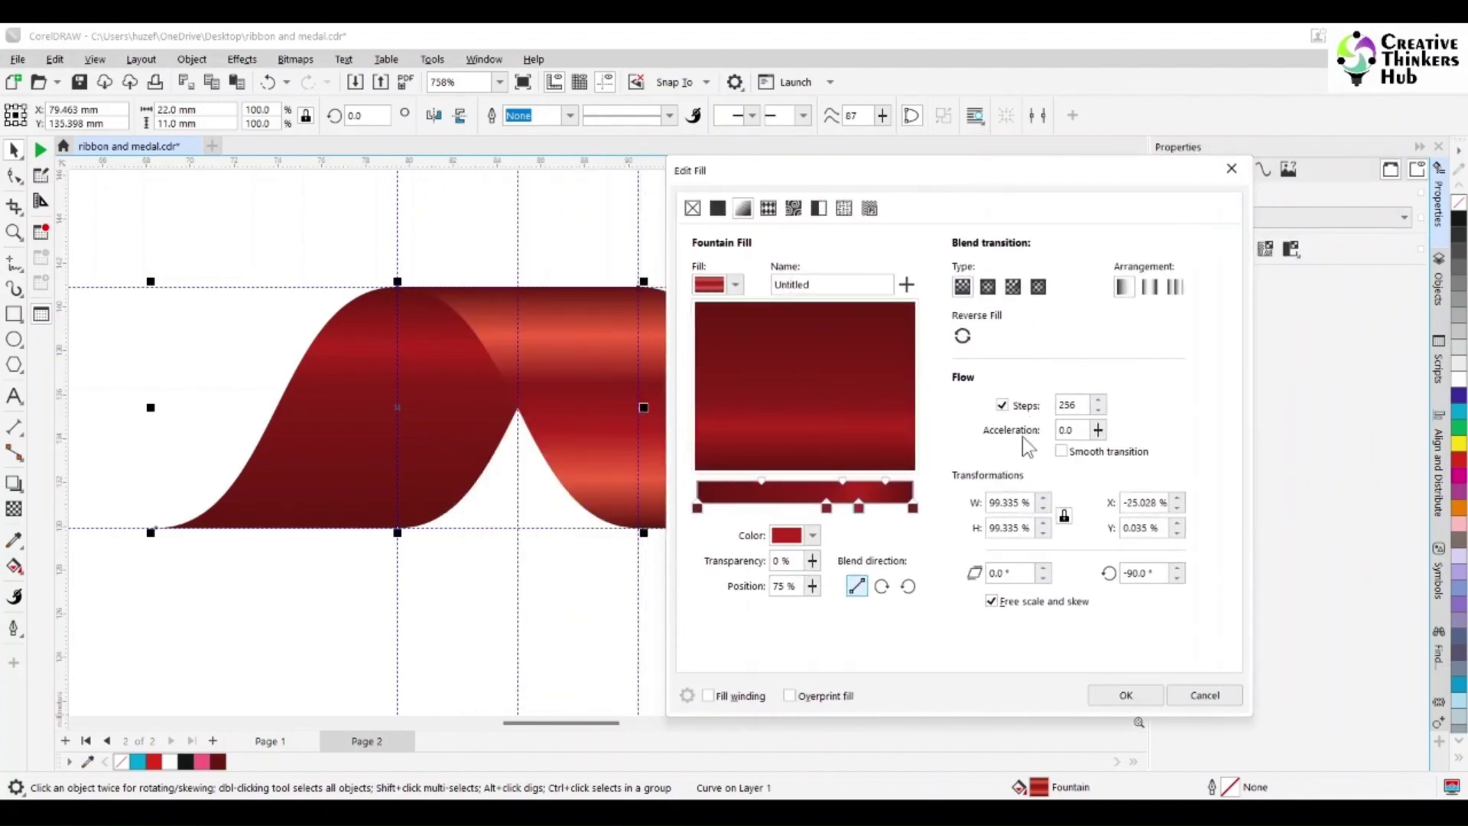
click(826, 507)
mouse_move(827, 507)
mouse_down()
mouse_move(806, 507)
mouse_move(864, 508)
mouse_up()
drag(805, 586, 751, 593)
text(7)
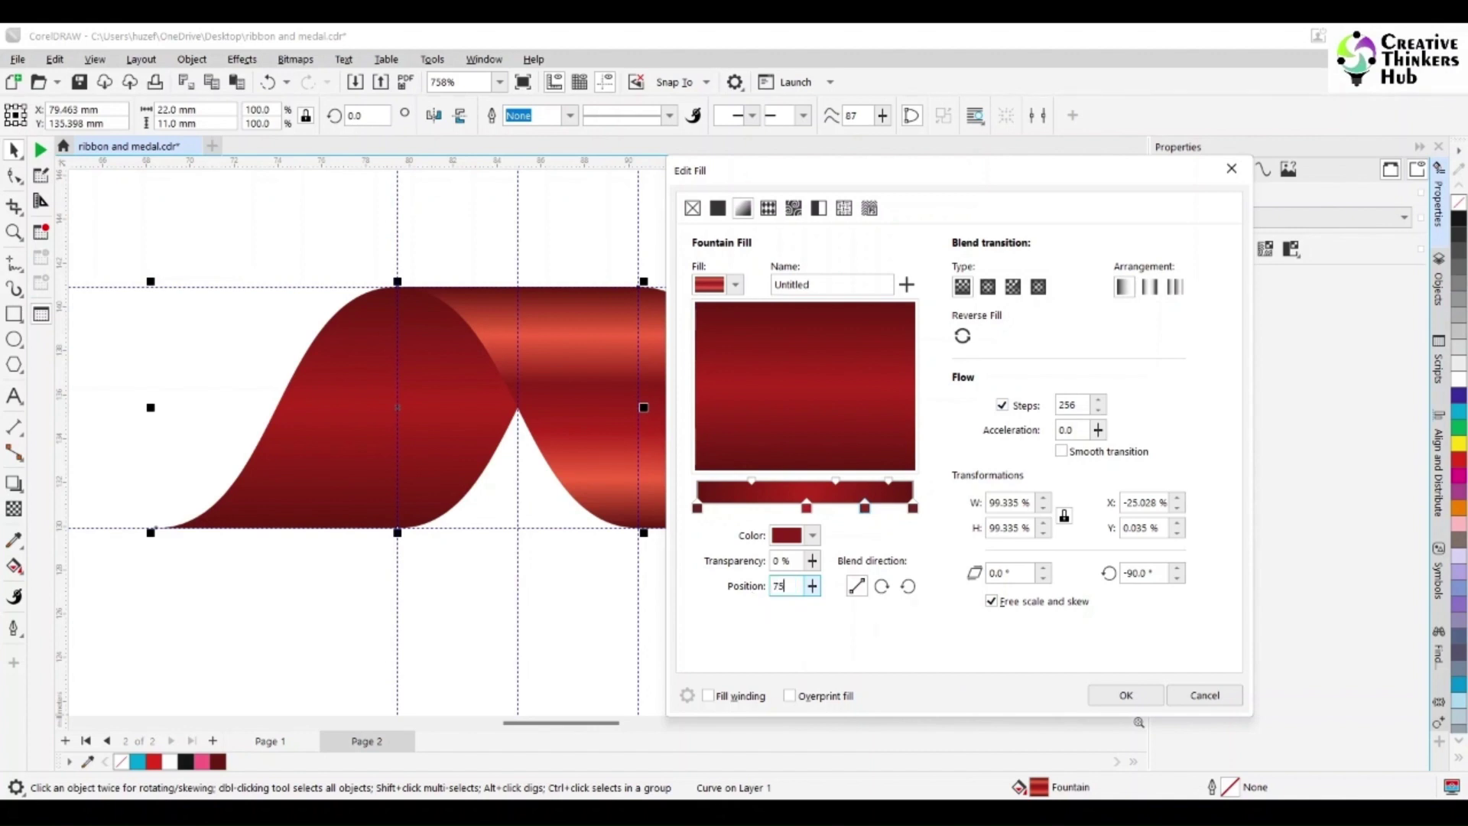
key(Return)
- Move the gradient's brighter red stop to 60% and apply the edited fill to the mirrored copy
drag(807, 507, 824, 509)
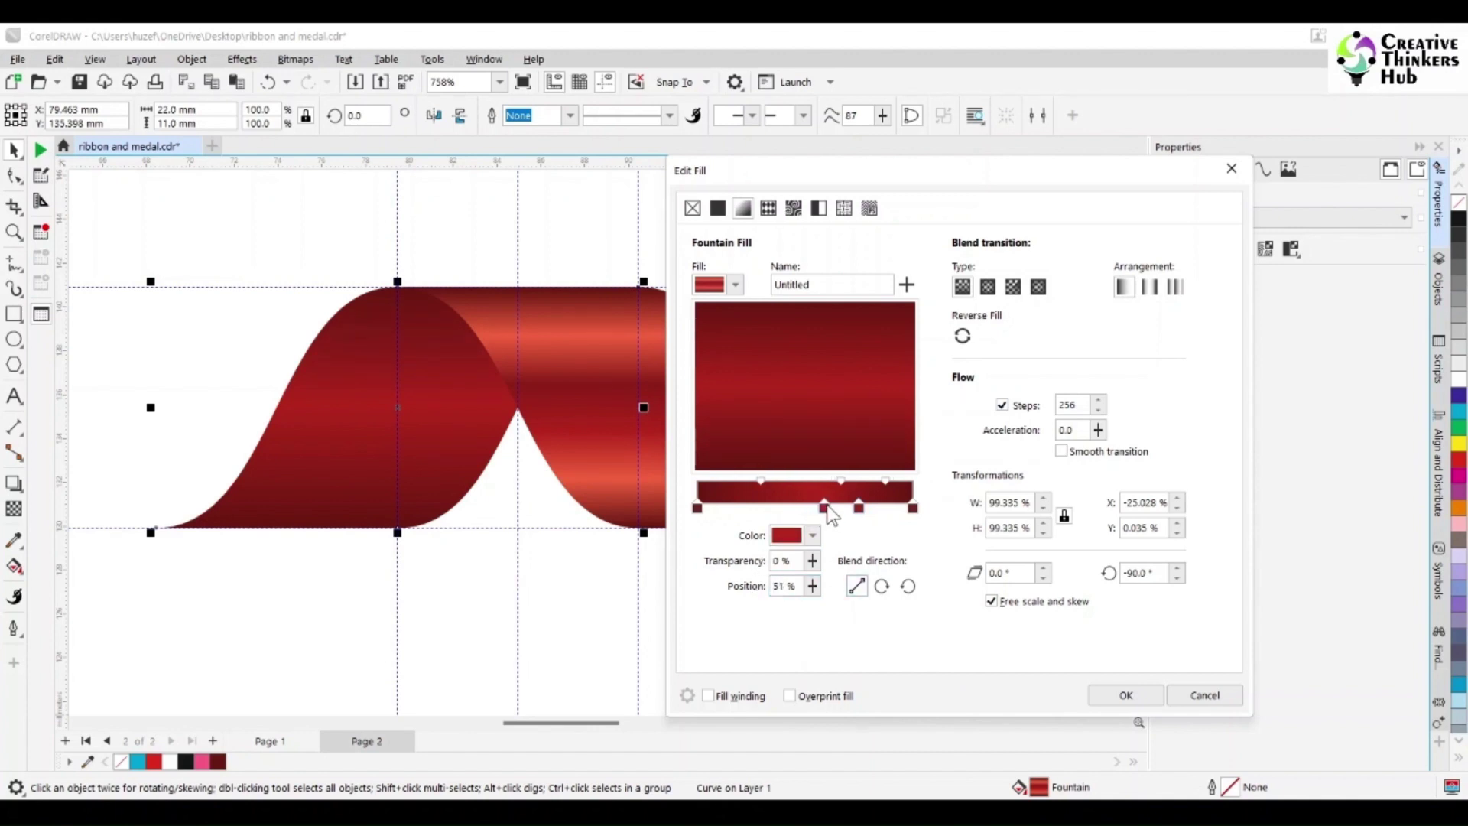
drag(806, 586, 764, 593)
text(60)
key(Tab)
click(1126, 695)
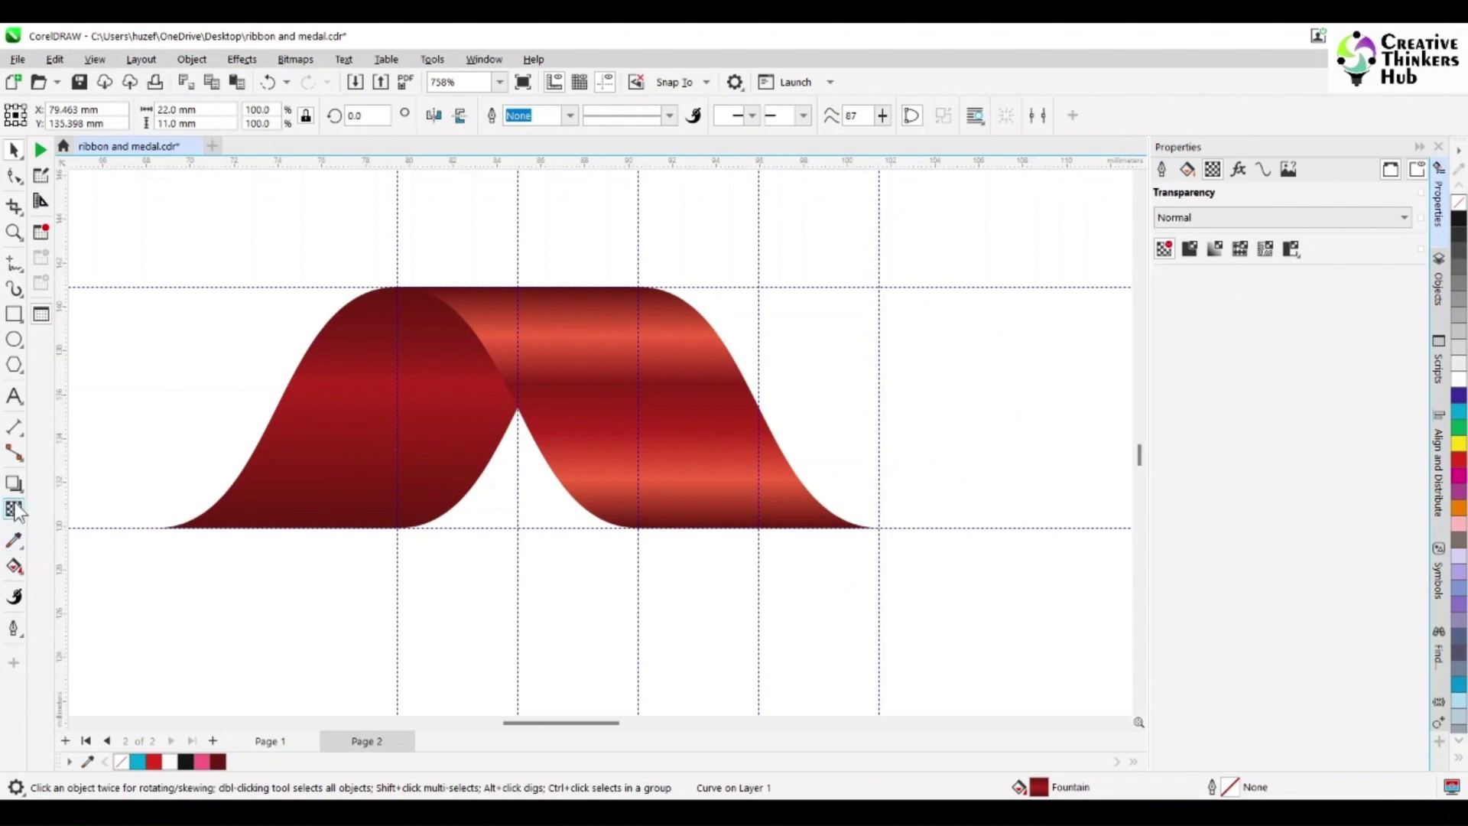
- Tilt the mirrored copy's gradient with Interactive Fill so it runs diagonally from the lower edge to the upper curve, and deselect it
click(15, 567)
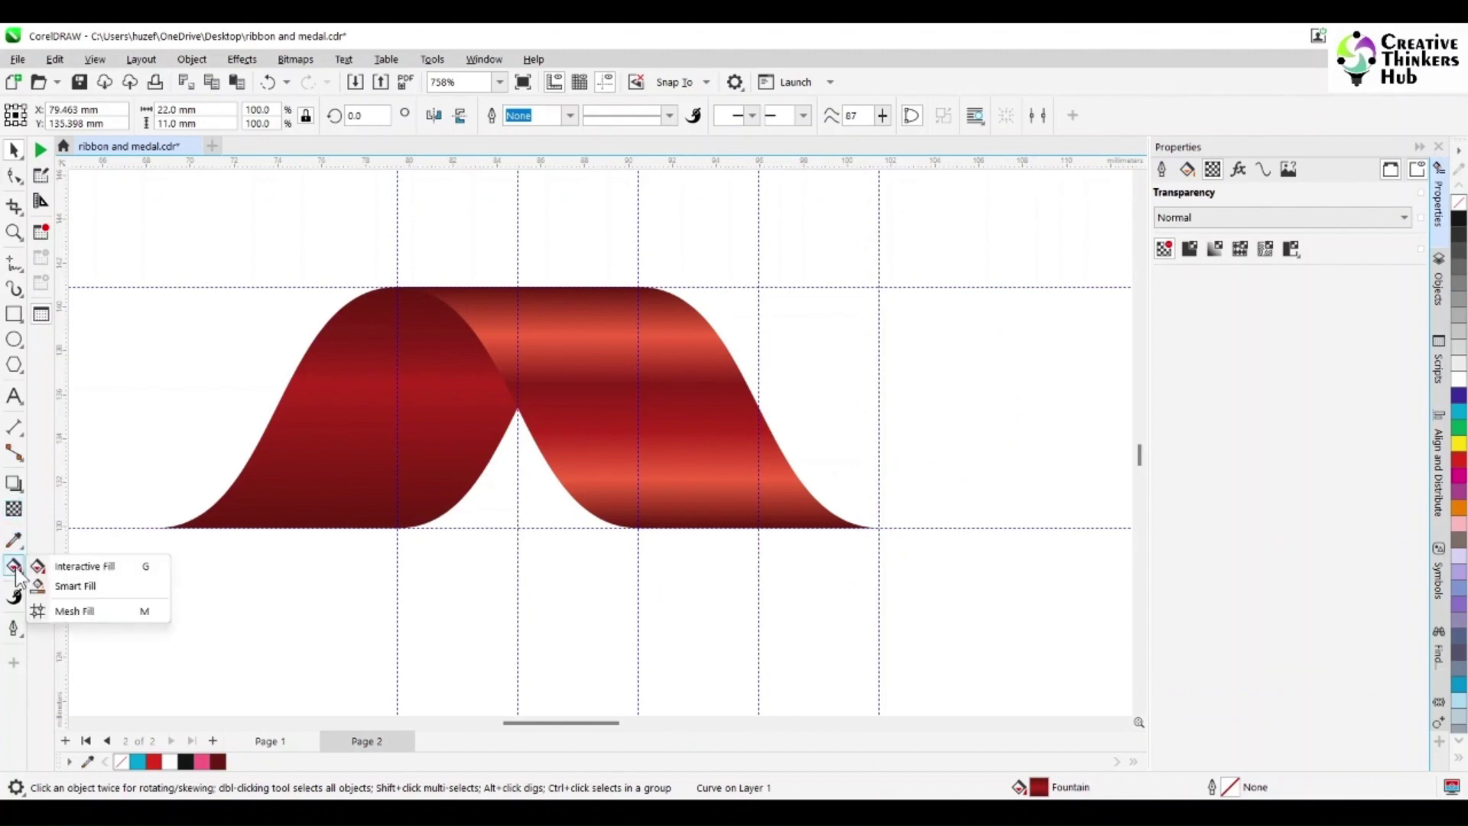
click(75, 568)
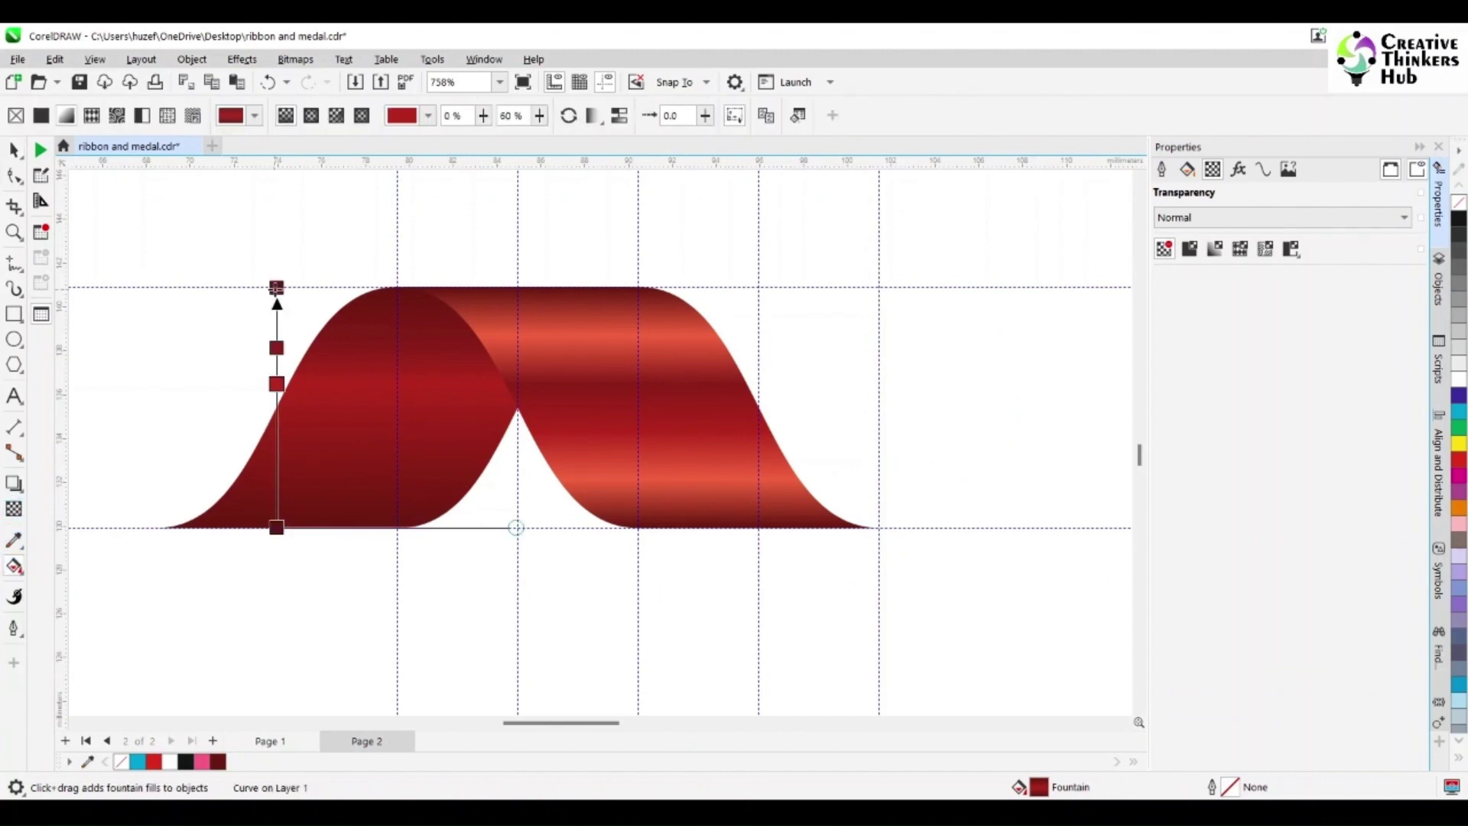
drag(277, 287, 365, 305)
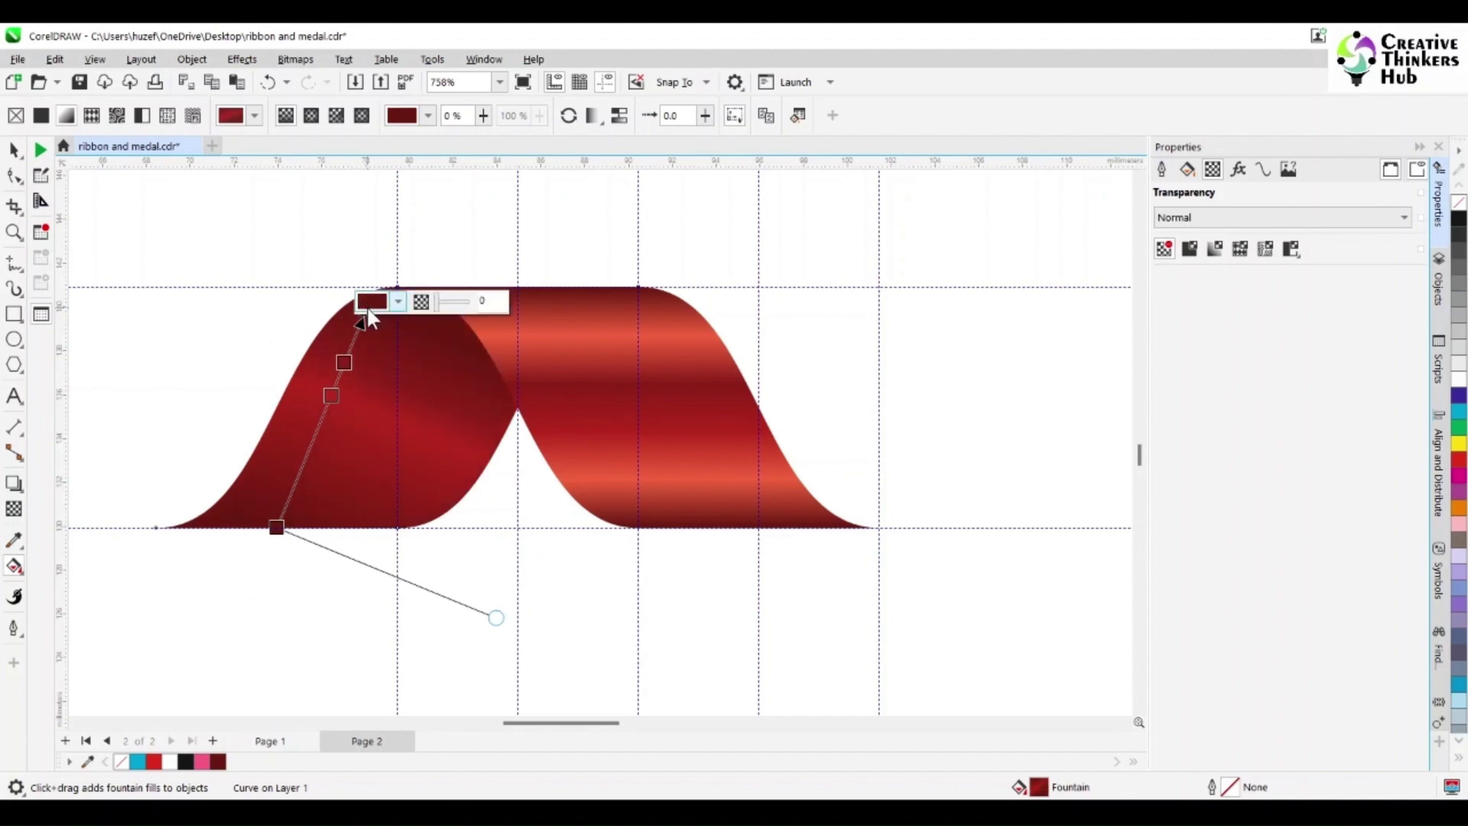
click(371, 308)
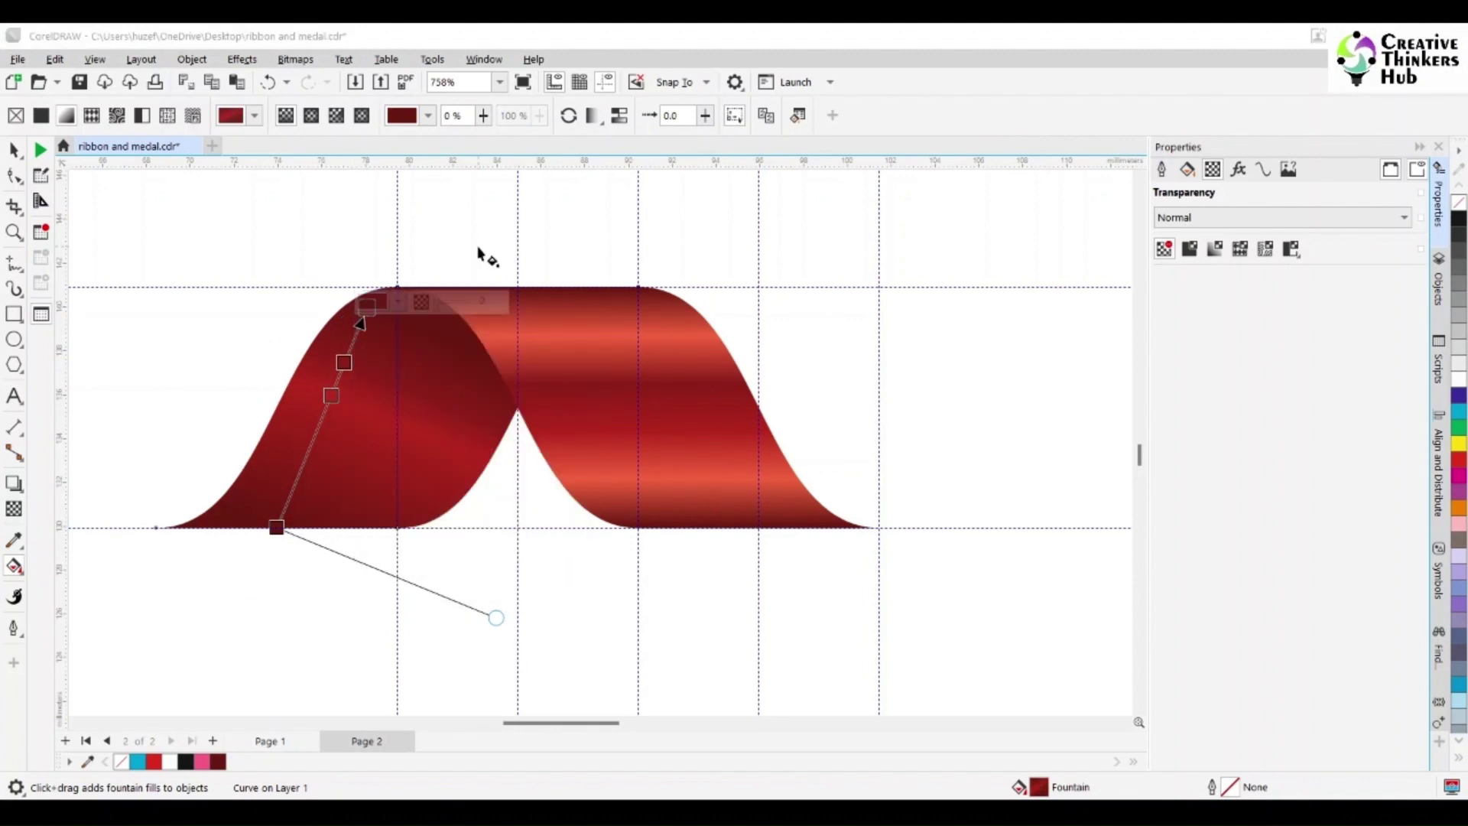
drag(276, 527, 267, 528)
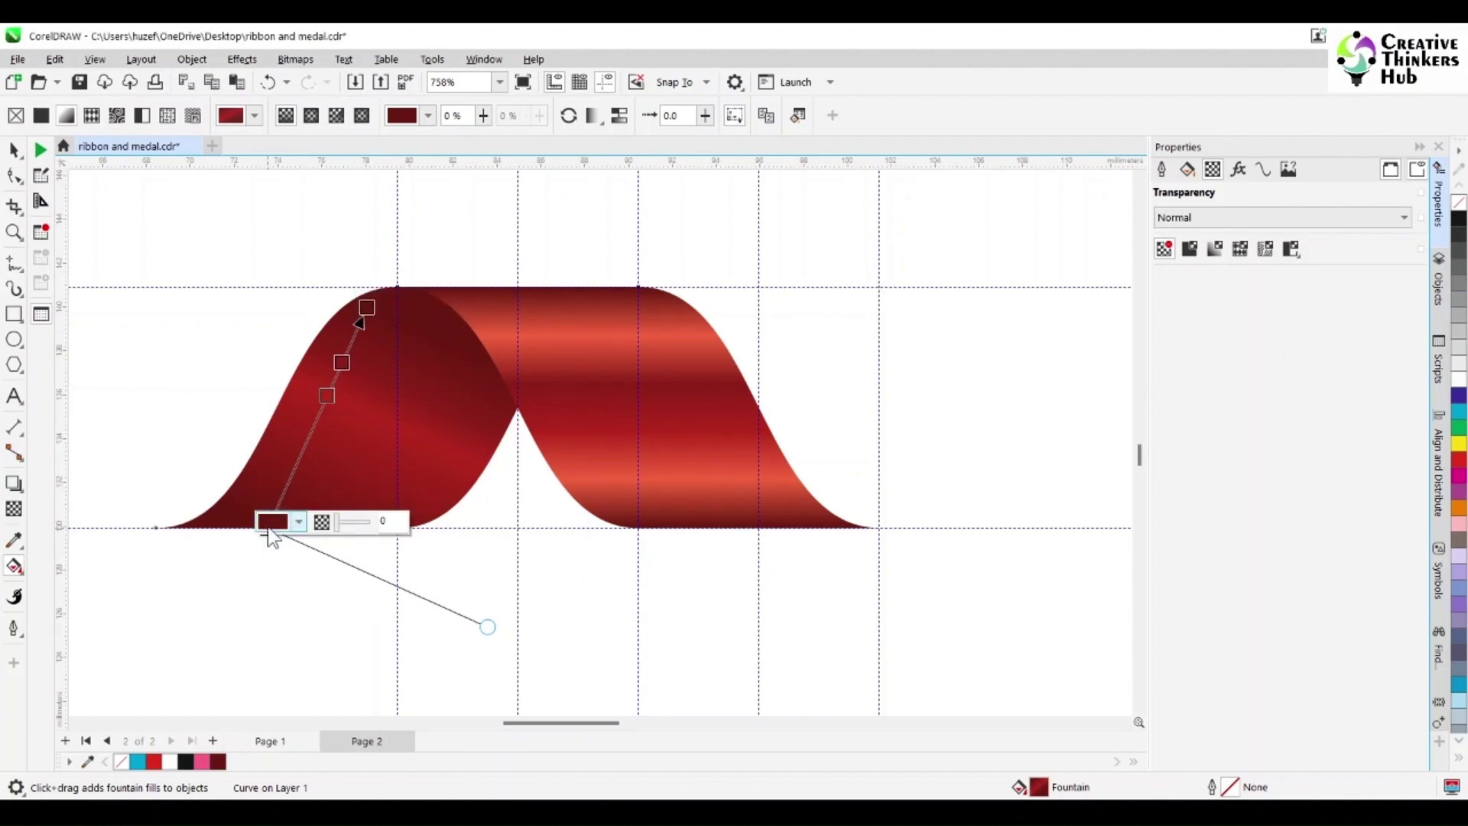
drag(367, 308, 380, 302)
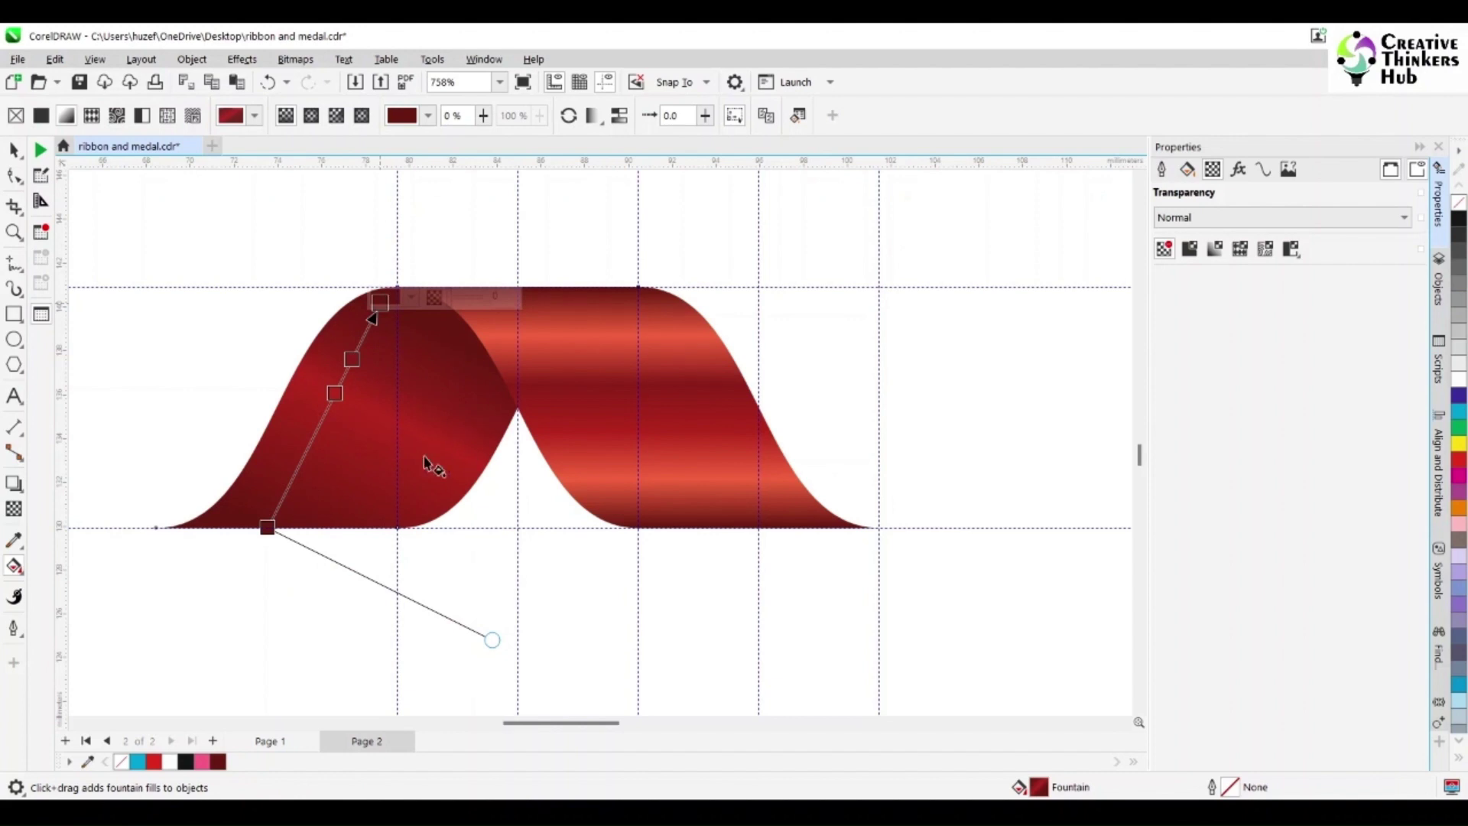
scroll(602, 420, down, 3)
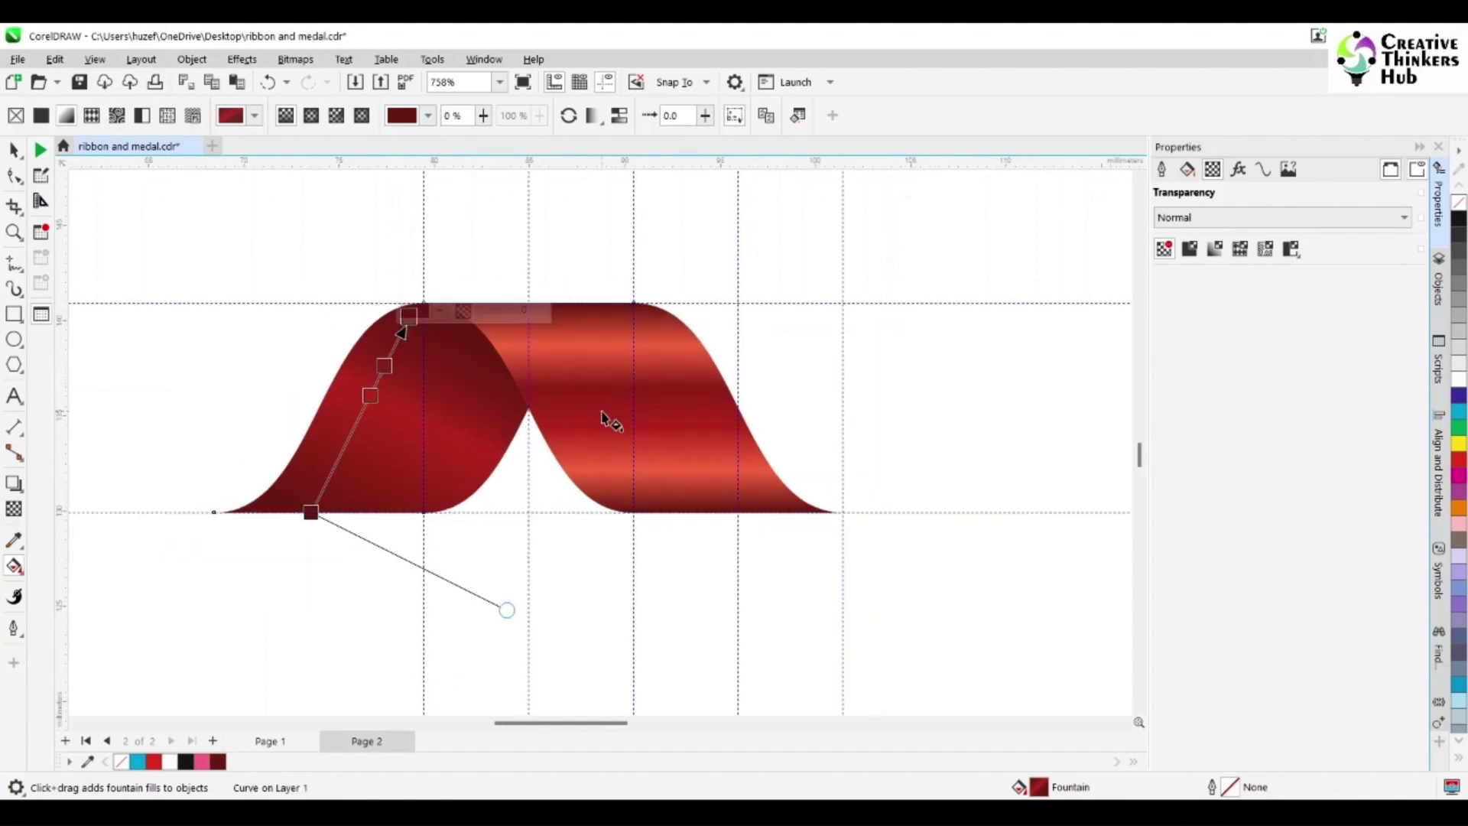
scroll(602, 421, up, 2)
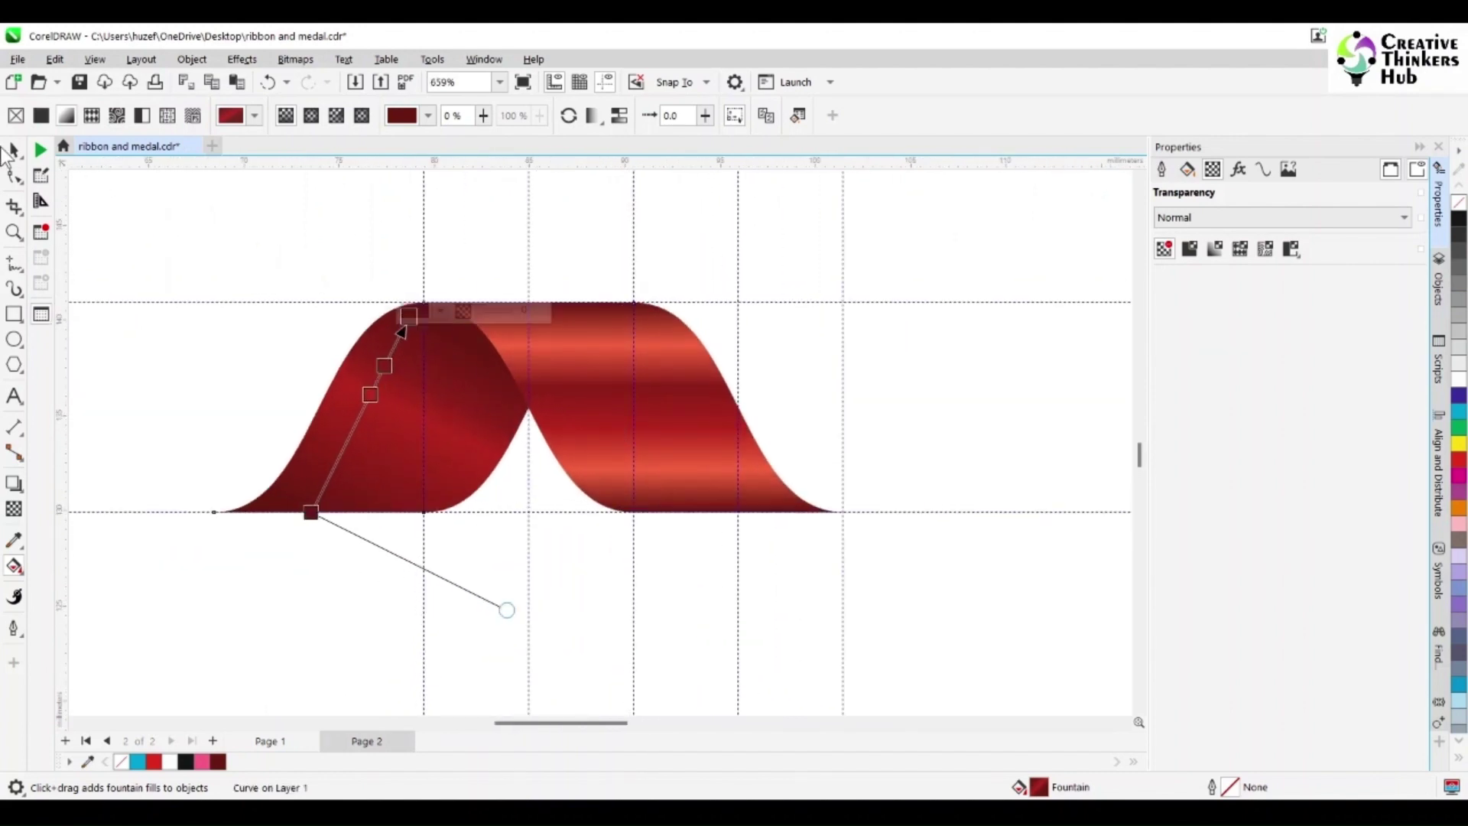
key(space)
click(181, 242)
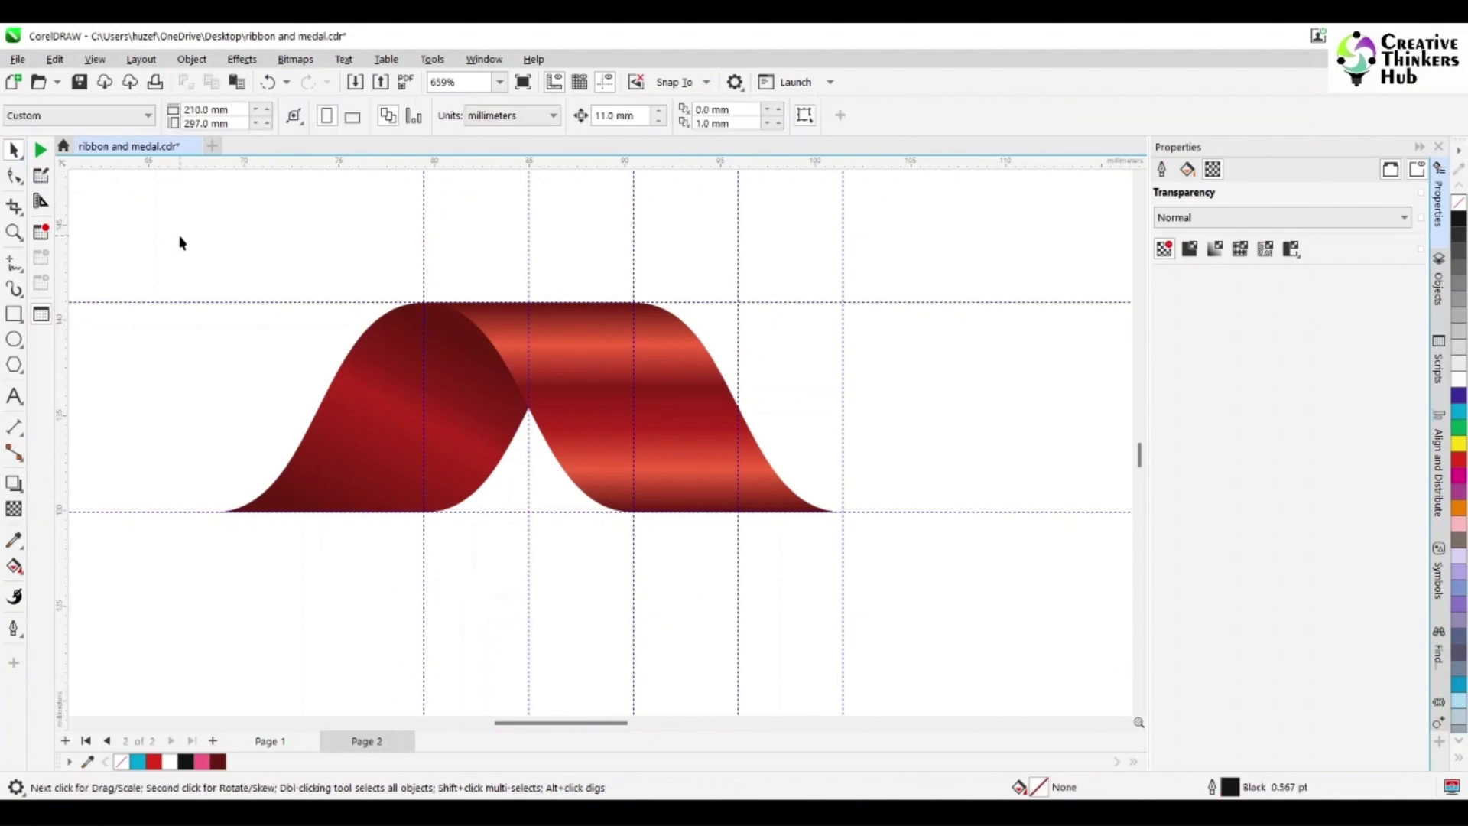
- Duplicate the front ribbon segment and shift the duplicate's right-hand nodes left to make it 16.5 mm wide
click(696, 455)
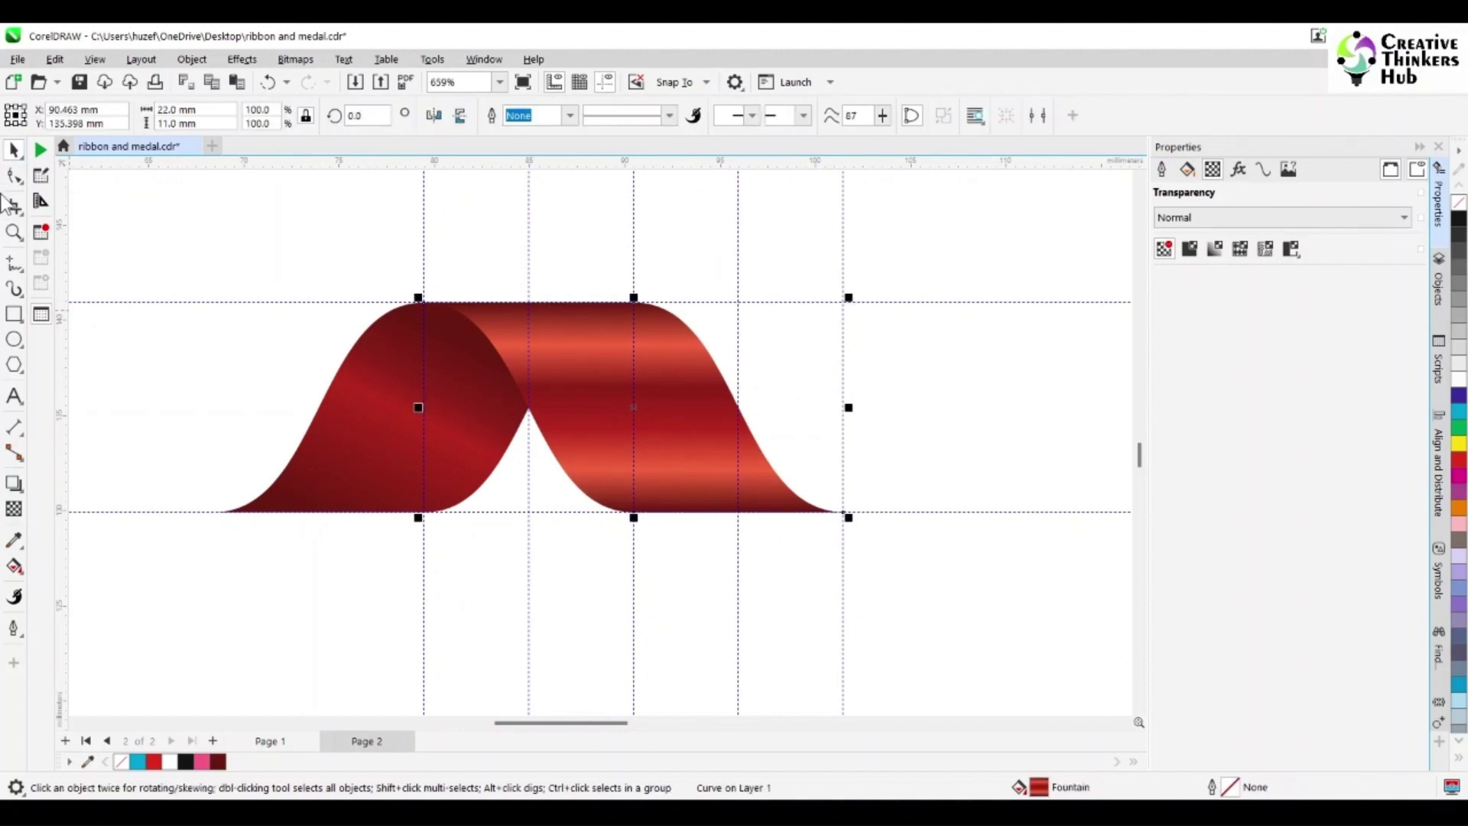
click(14, 175)
drag(607, 270, 837, 471)
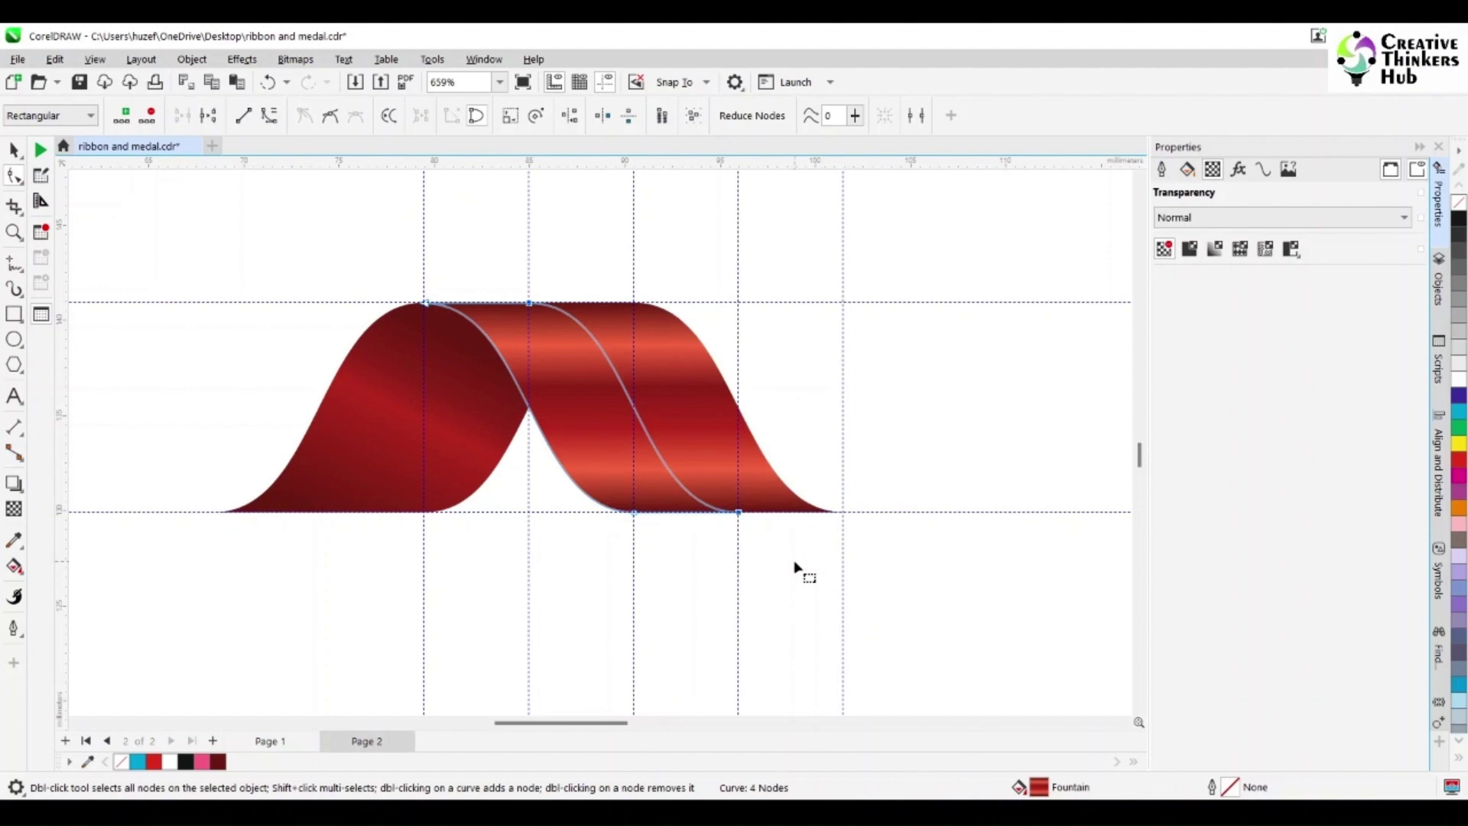
click(14, 150)
click(202, 214)
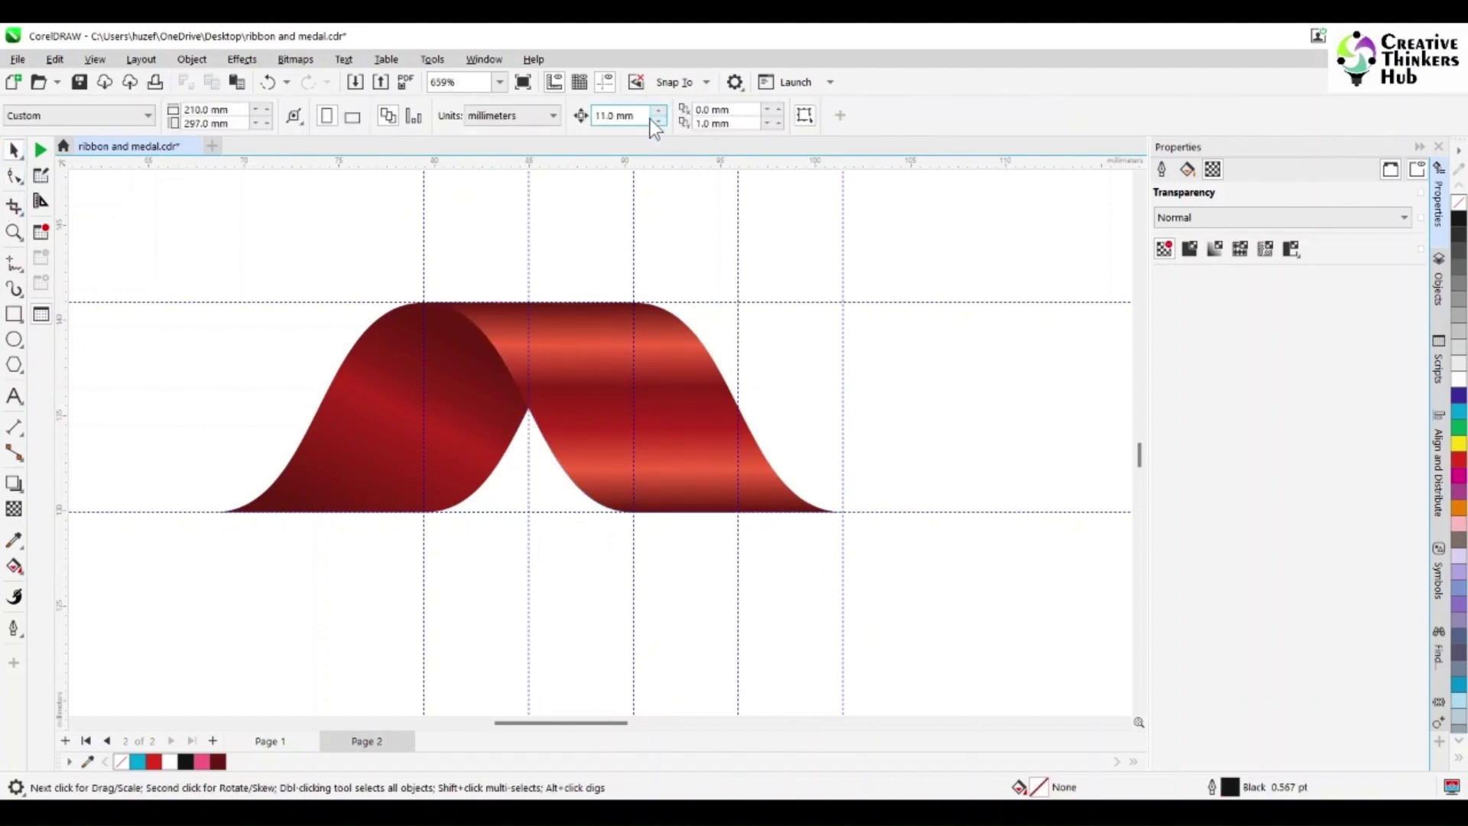
- Set the nudge distance to 10 mm and shift the duplicate's left-hand nodes right to form a thin stripe 11.5 mm wide overall
double_click(607, 115)
text(10)
key(Return)
click(558, 393)
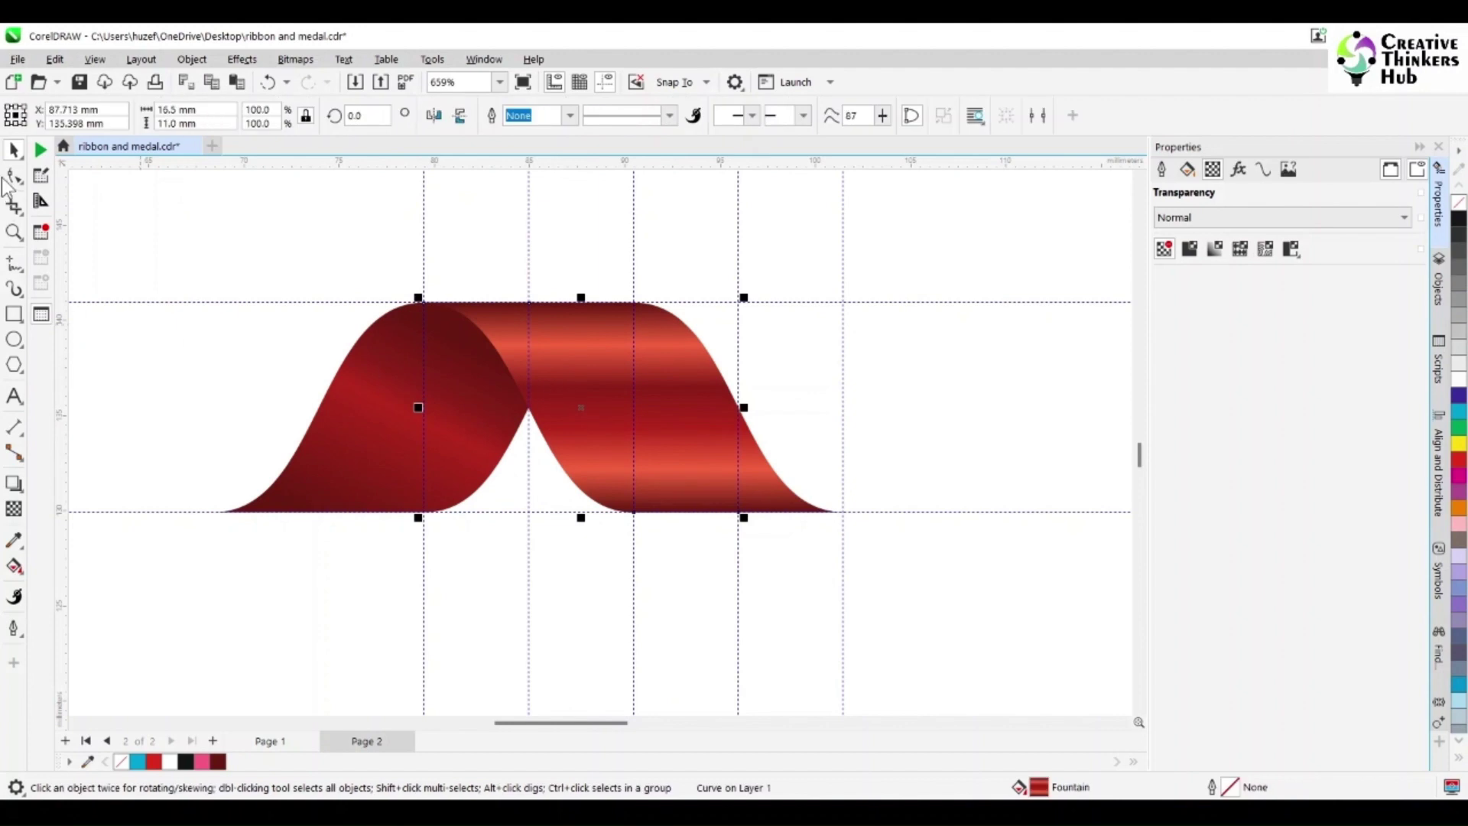
click(14, 176)
drag(260, 249, 501, 504)
drag(579, 585, 665, 474)
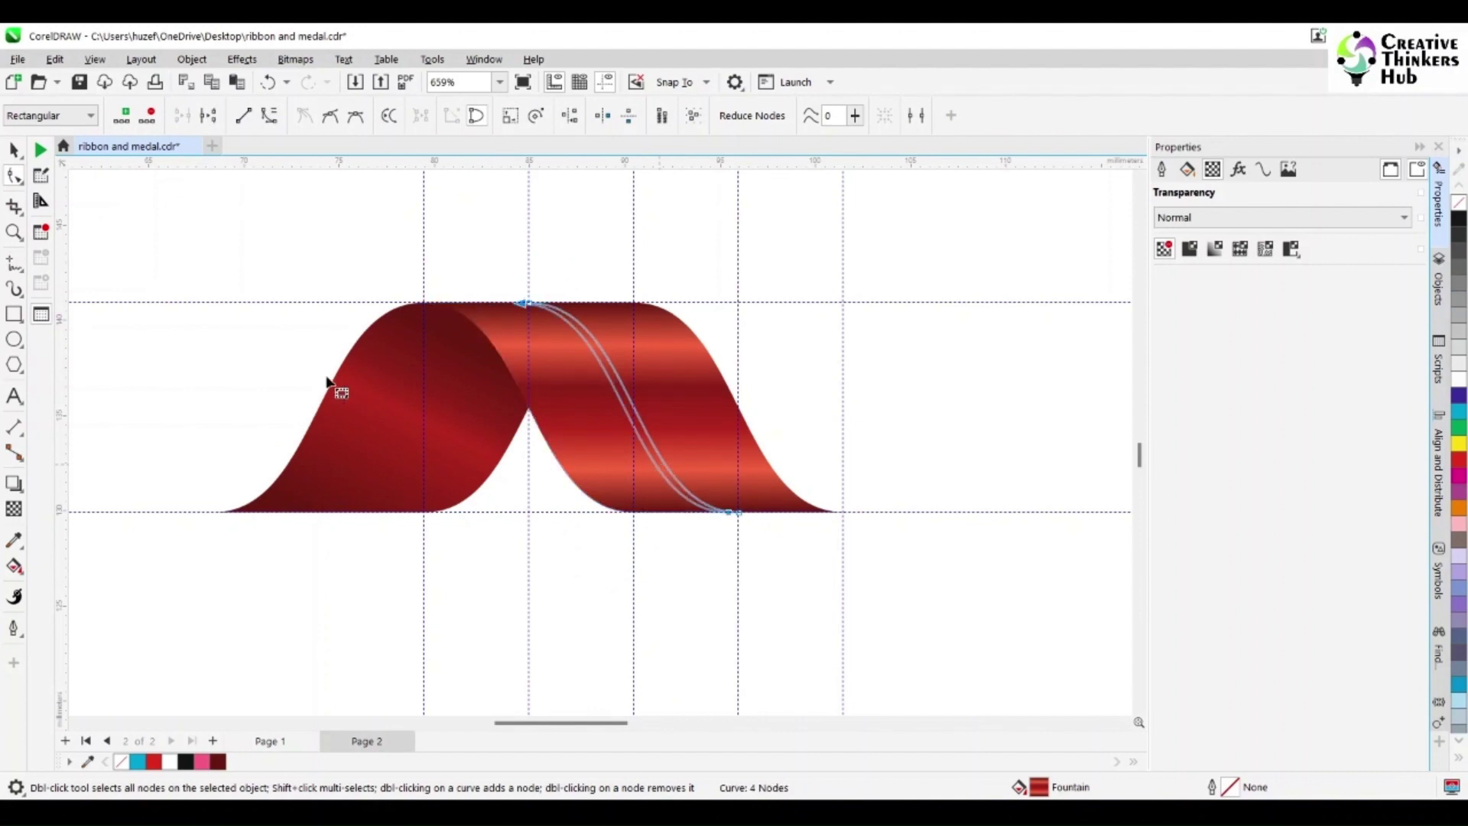
click(12, 145)
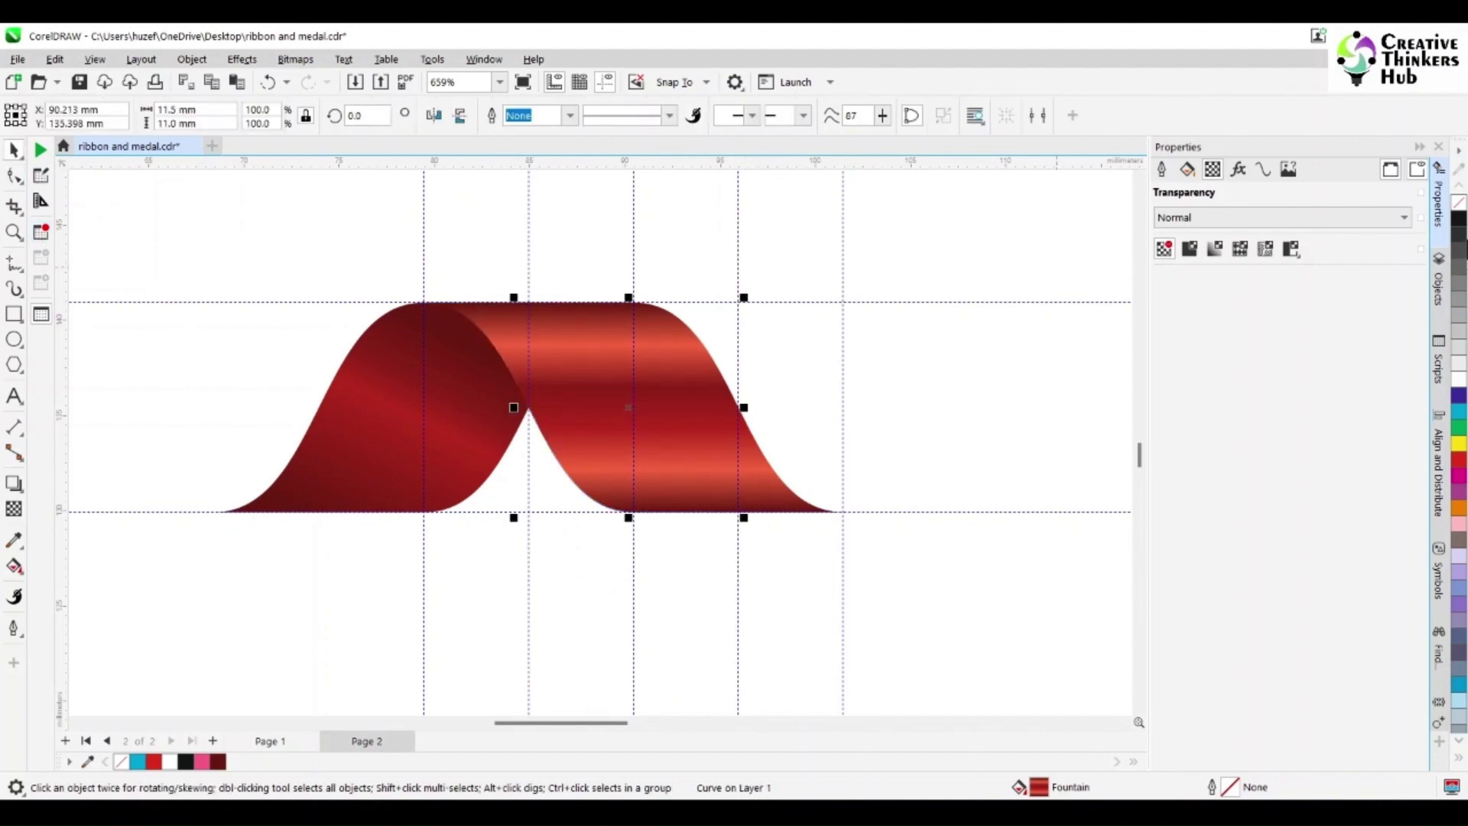
- Fill the thin stripe with black and set its transparency merge mode to Overlay
click(1459, 218)
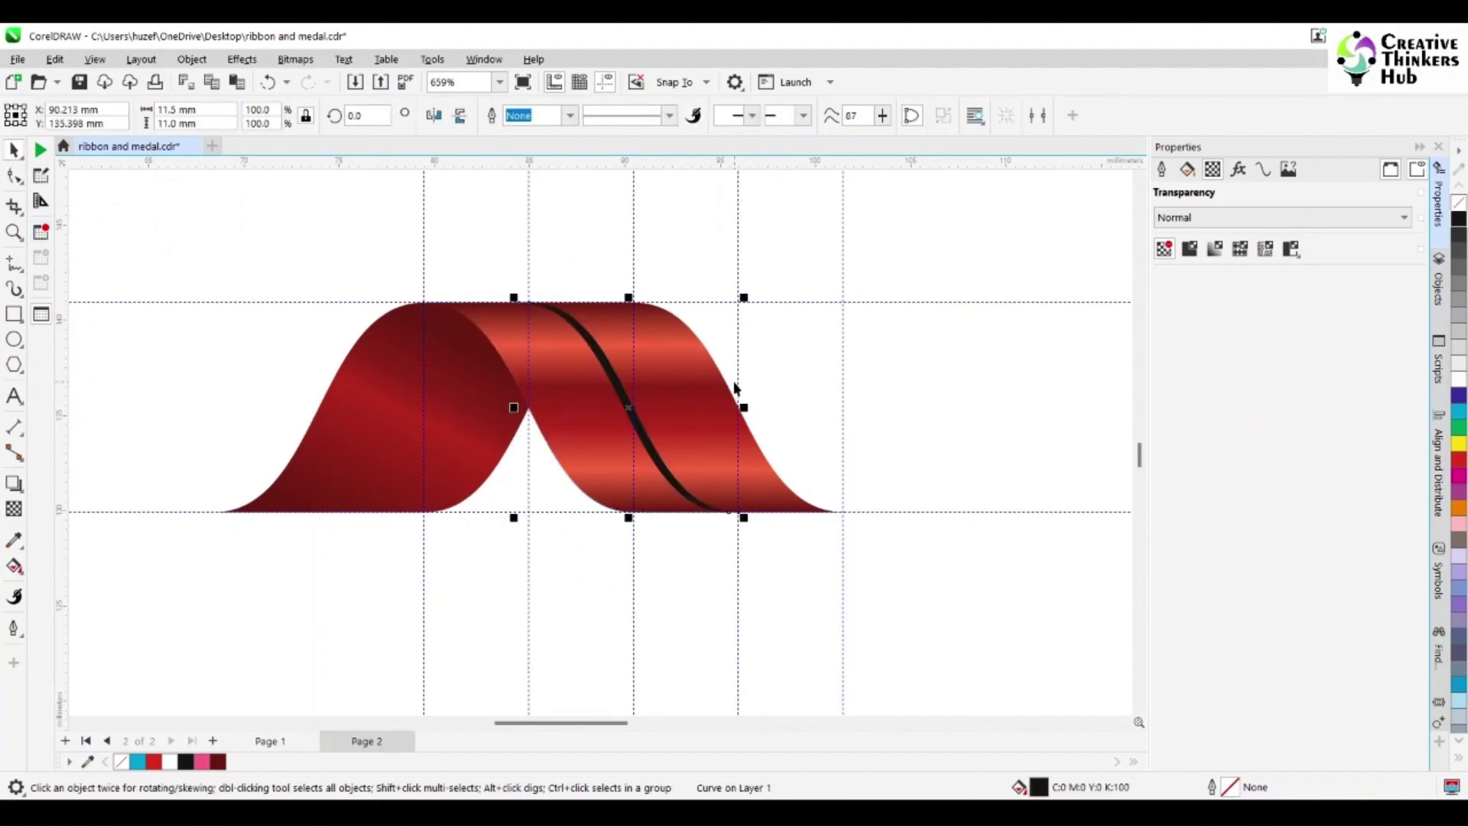
click(13, 511)
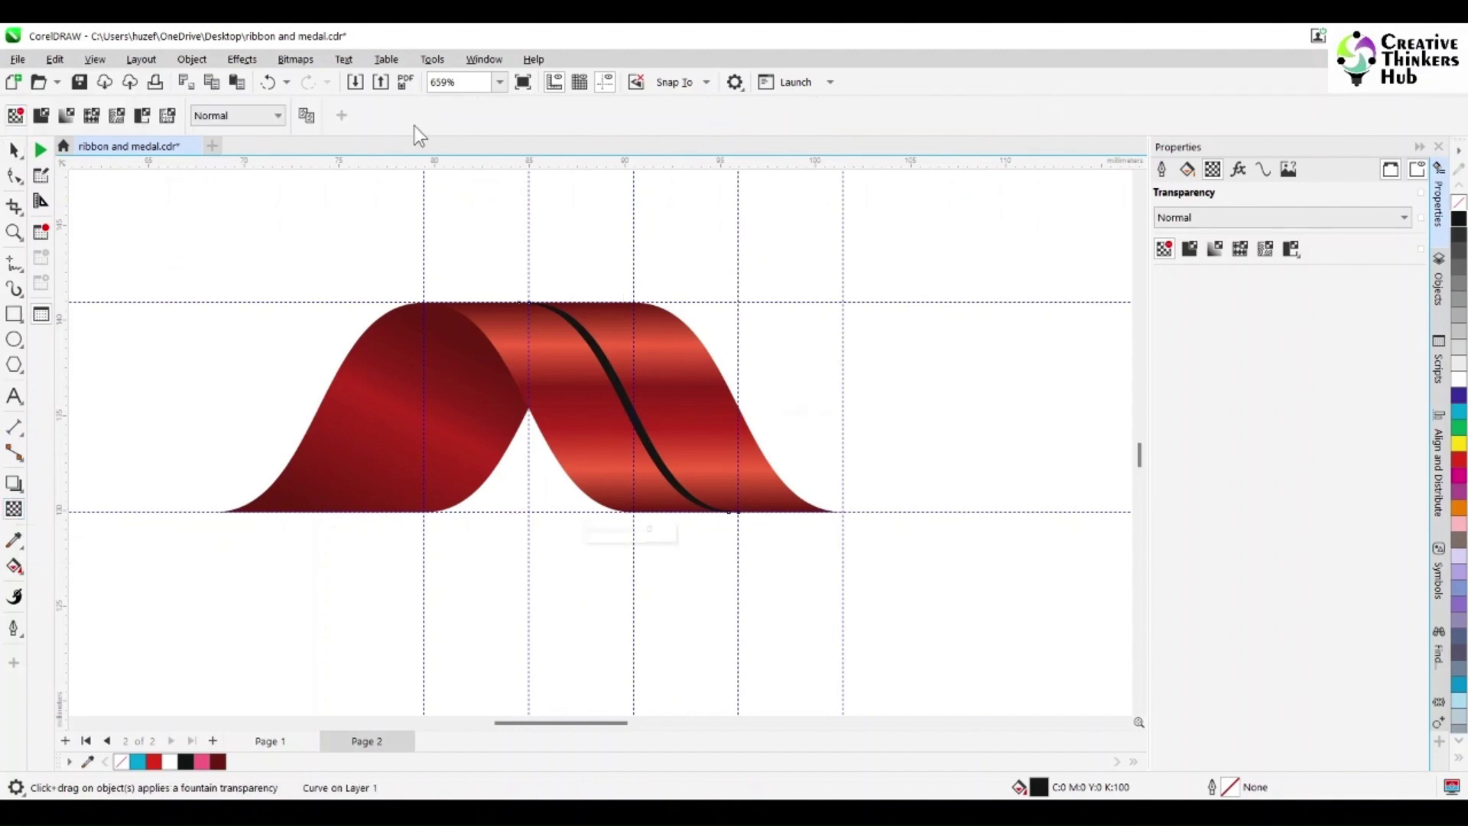
click(221, 116)
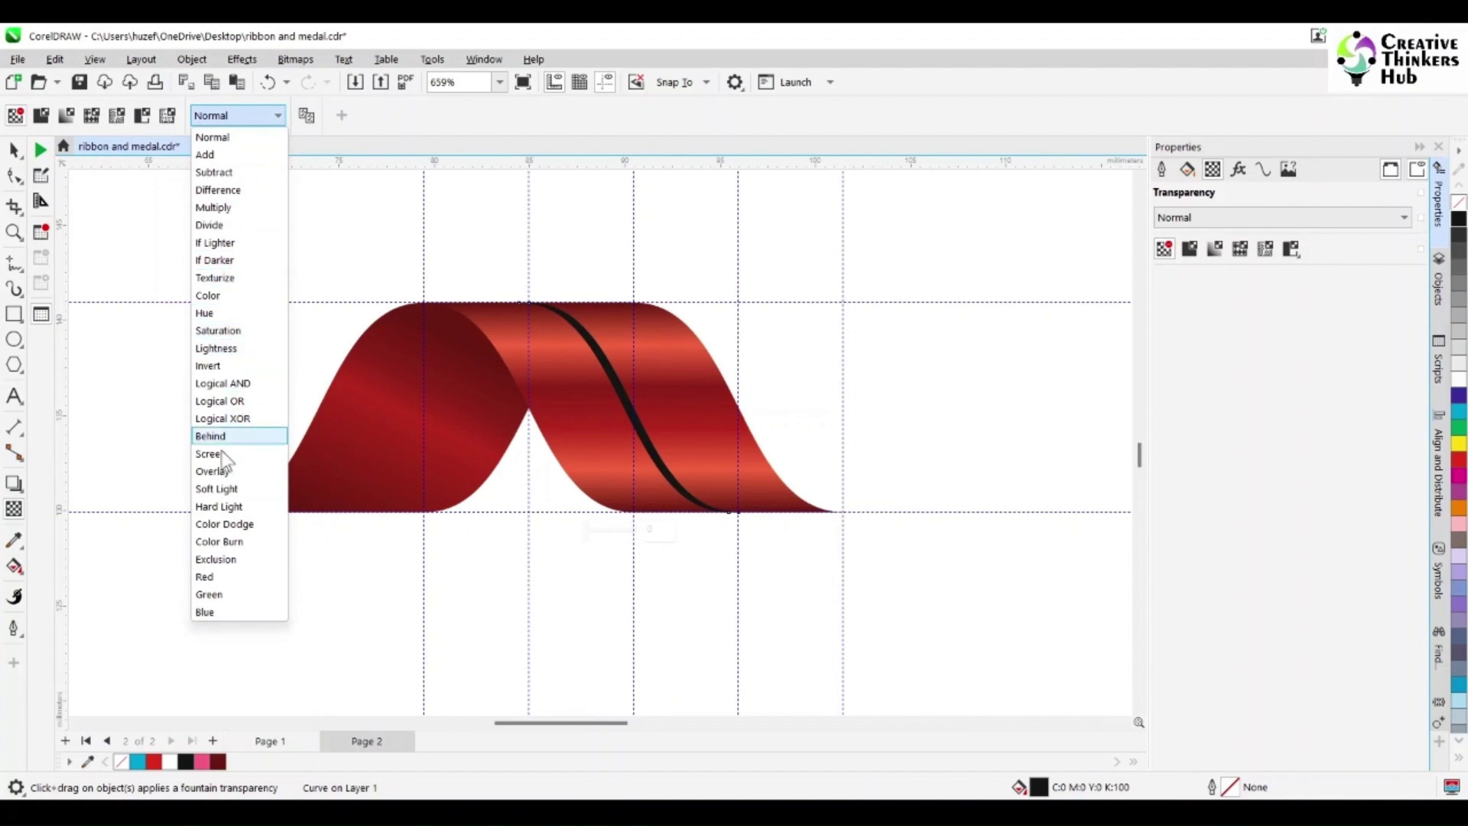
click(218, 472)
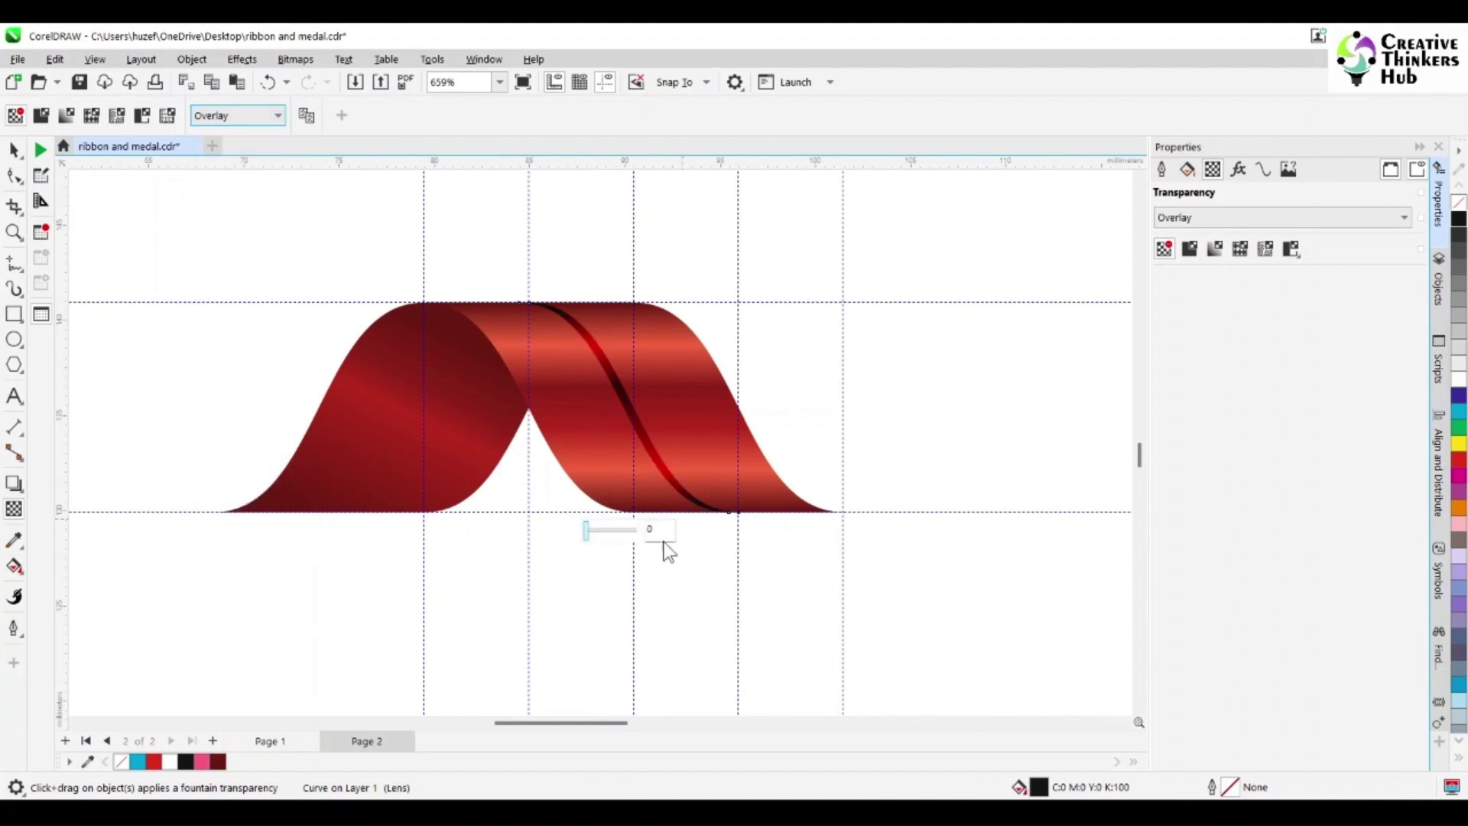
click(13, 150)
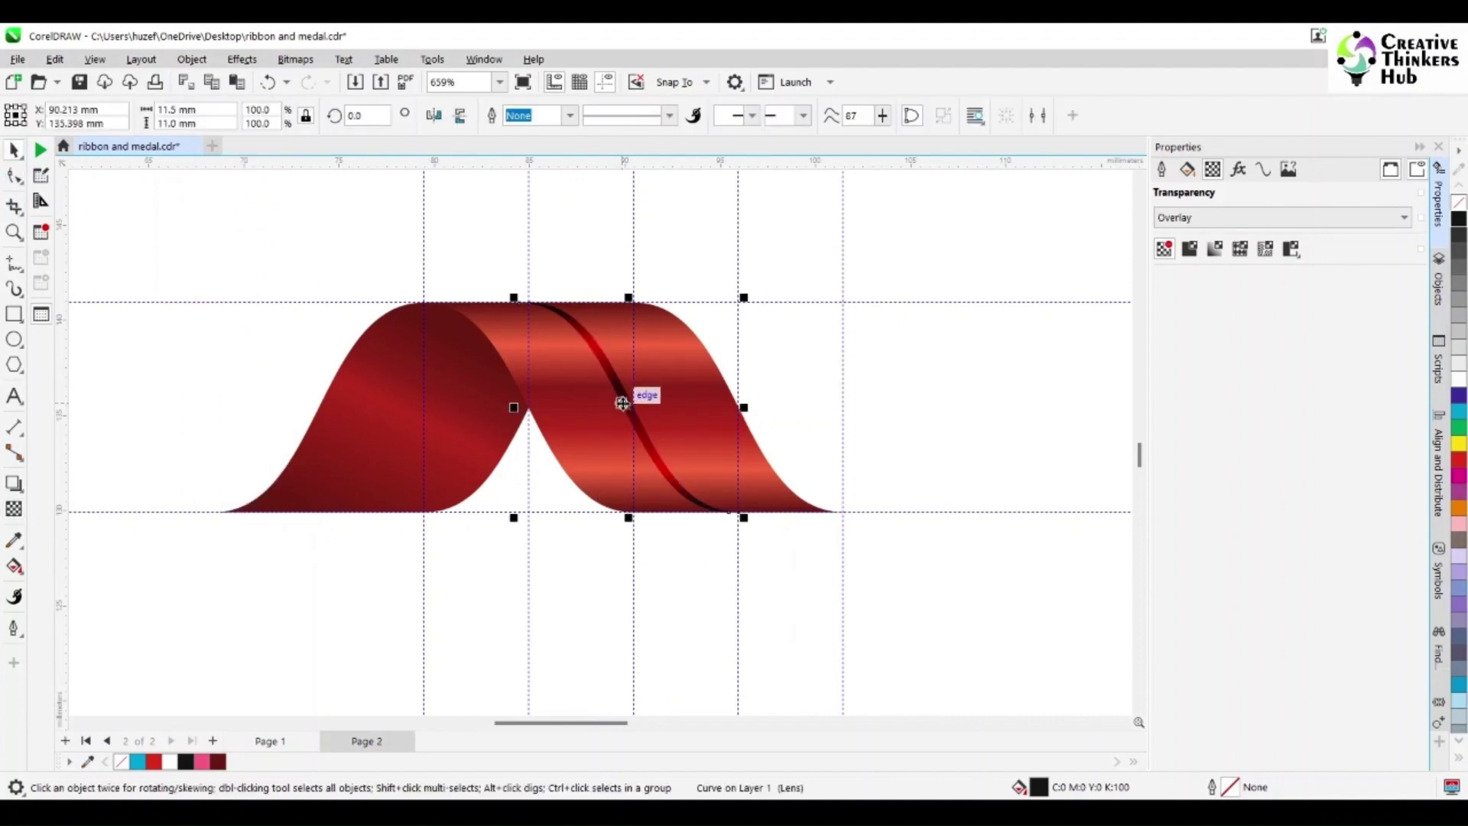
- Move the stripe near the front ribbon segment's left edge and place a copy of it near the right edge
drag(646, 416, 564, 409)
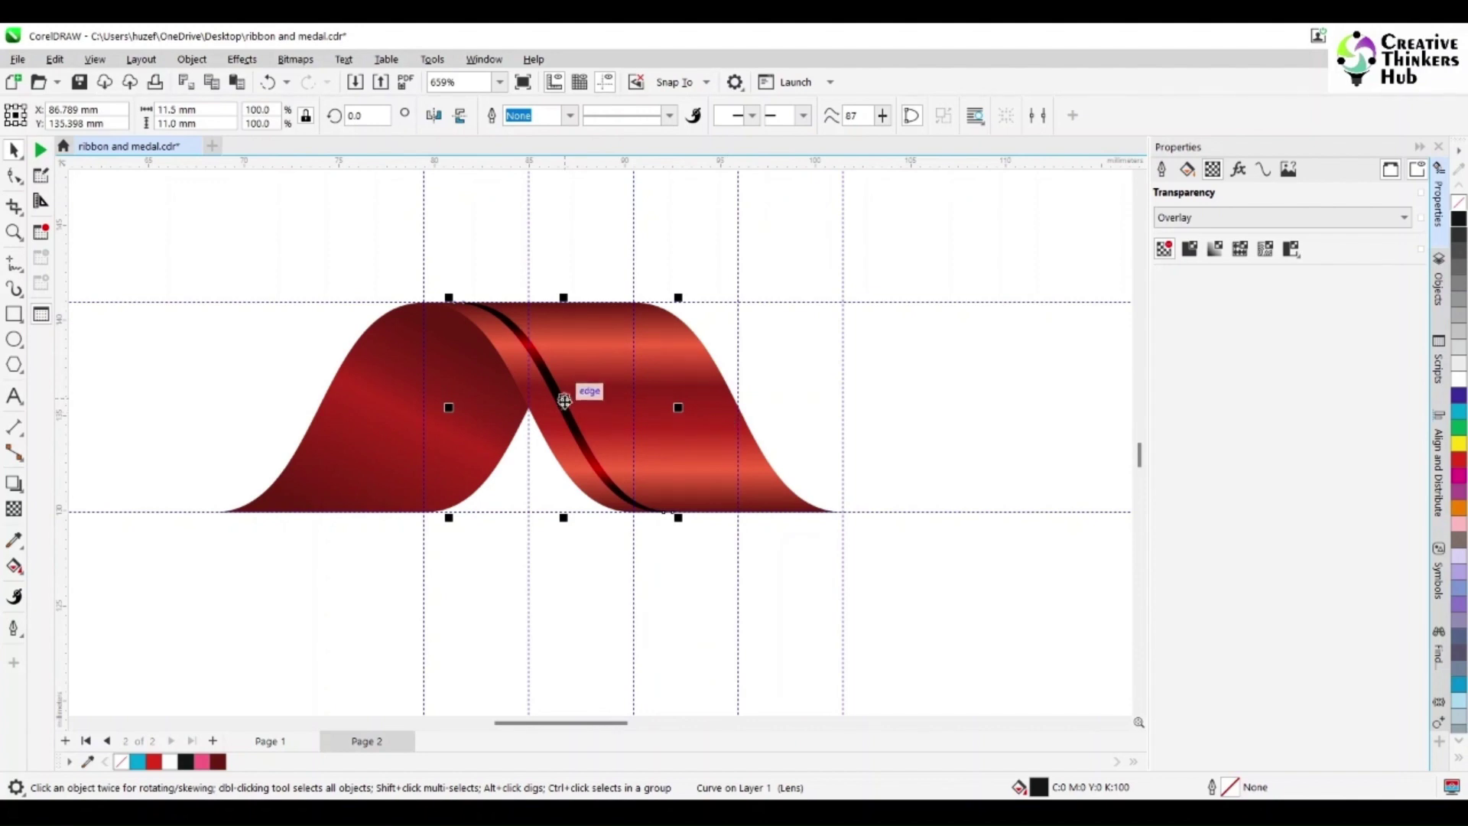
drag(575, 404, 706, 413)
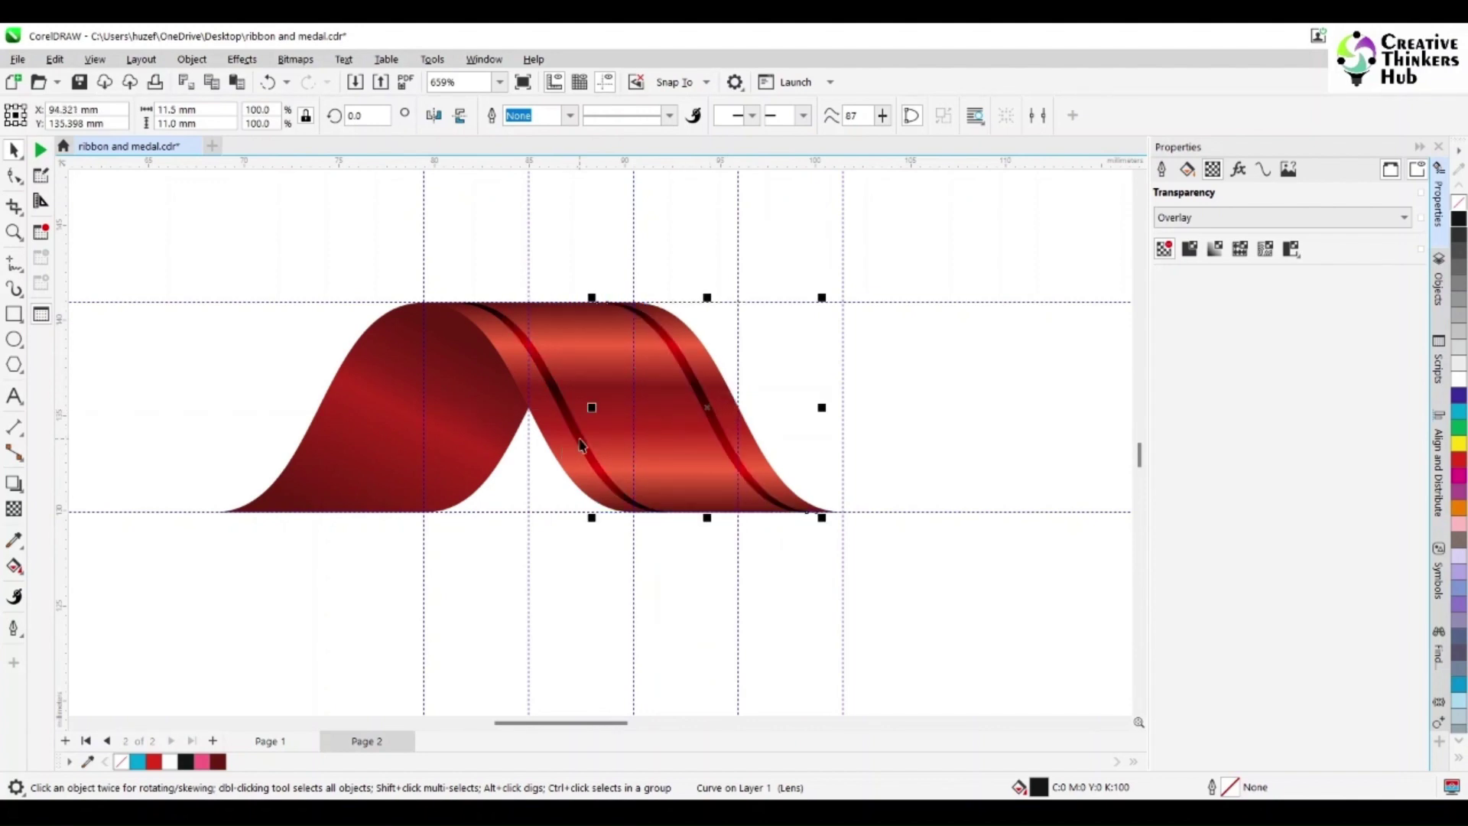
key(ctrl+z)
drag(581, 445, 574, 447)
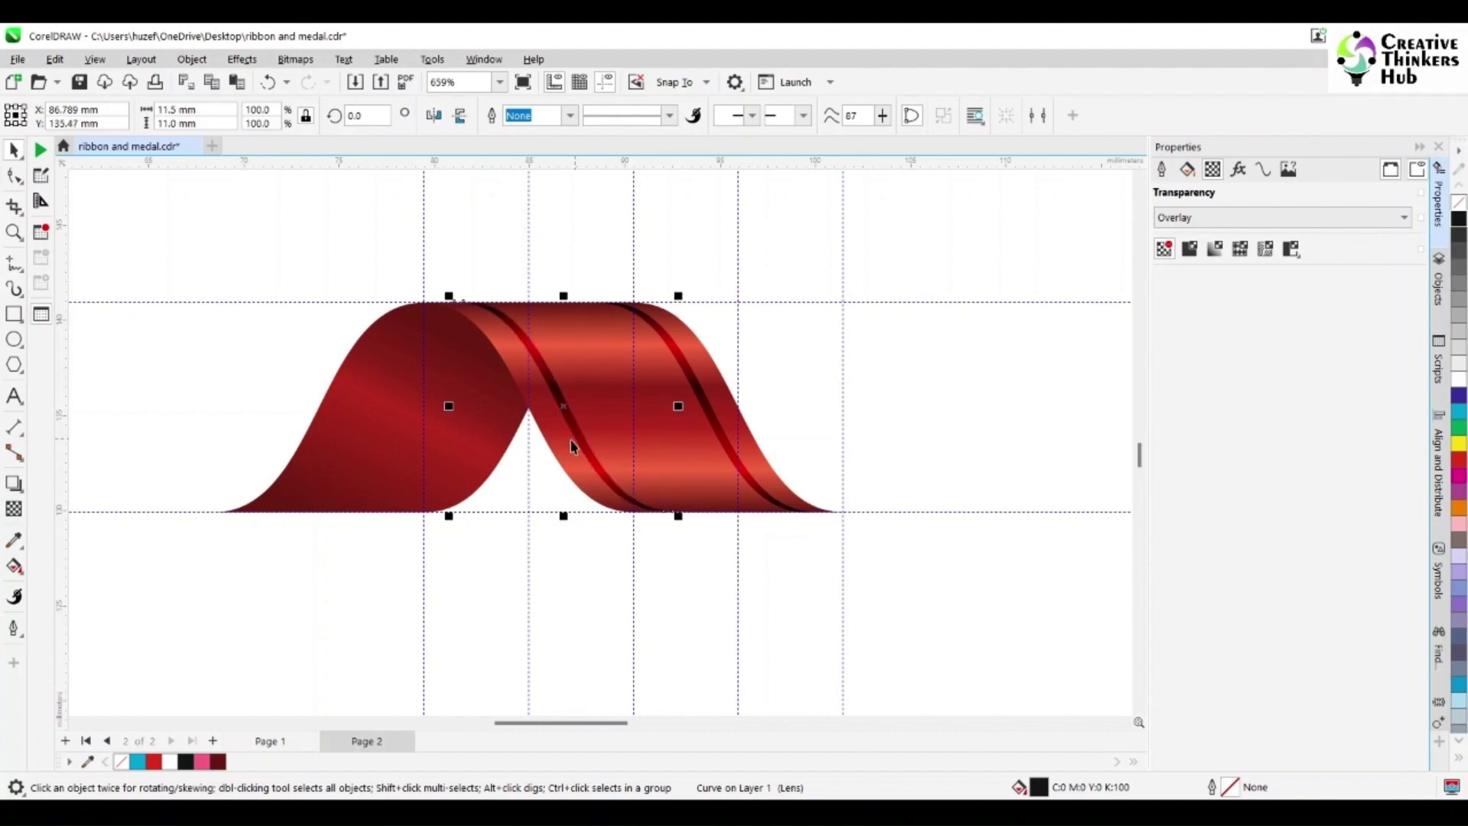
- Group the two stripes and centre the group horizontally on the front ribbon segment
shift+click(719, 449)
shift+click(703, 456)
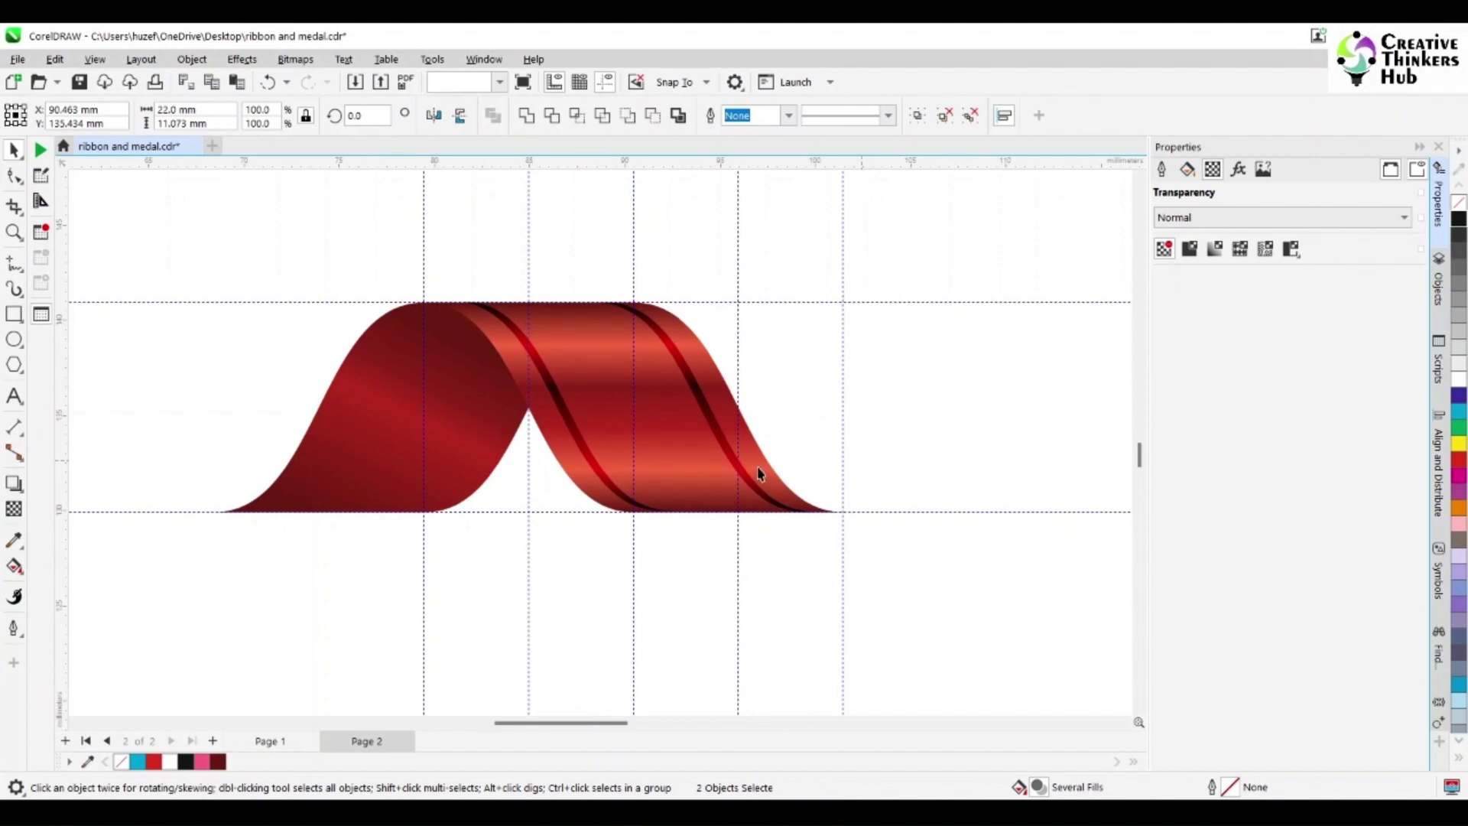
key(Escape)
click(719, 438)
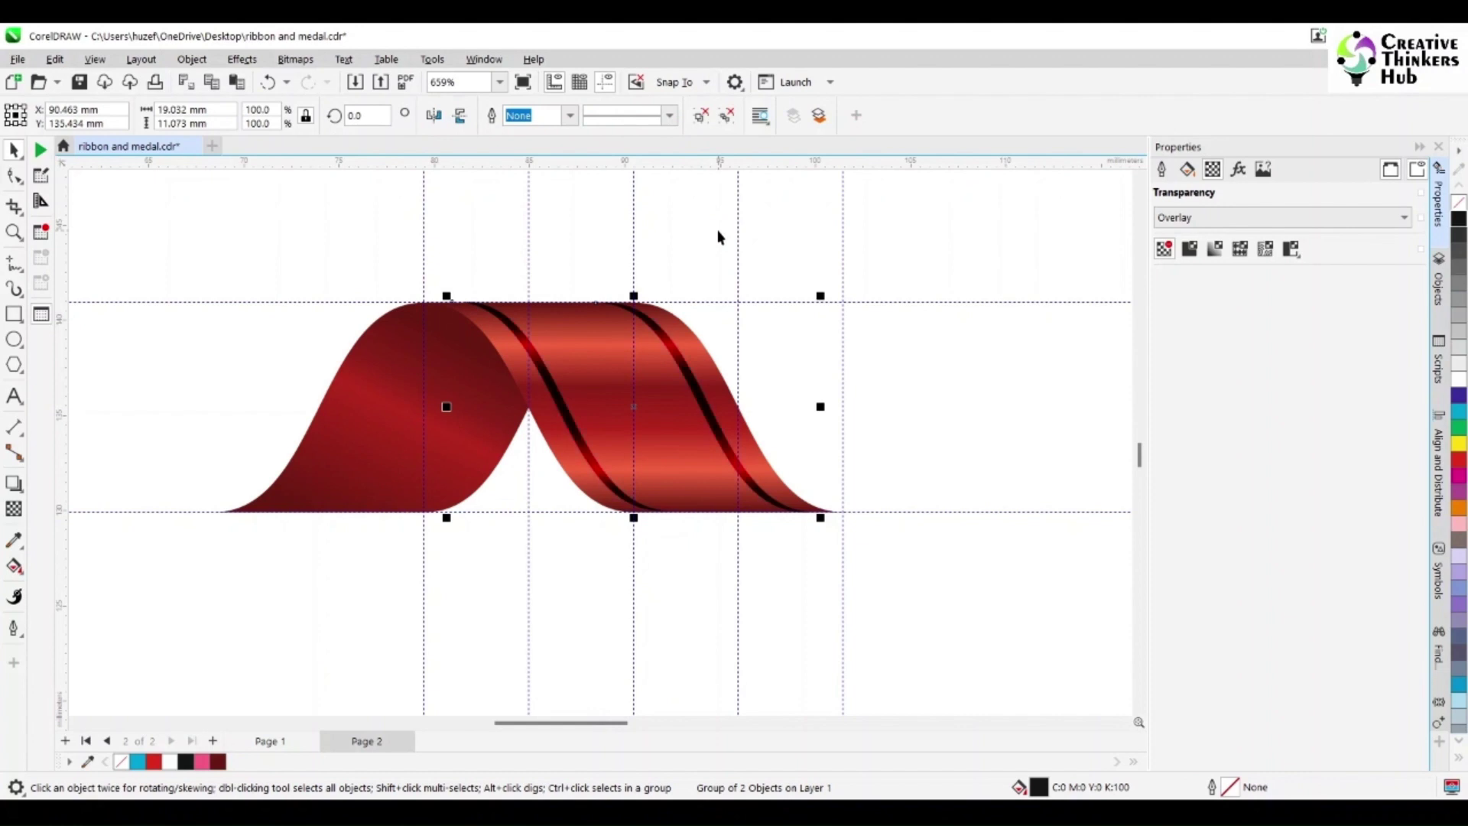
- Create a horizontally mirrored copy of the stripe group and centre it on the darker back ribbon segment
click(432, 116)
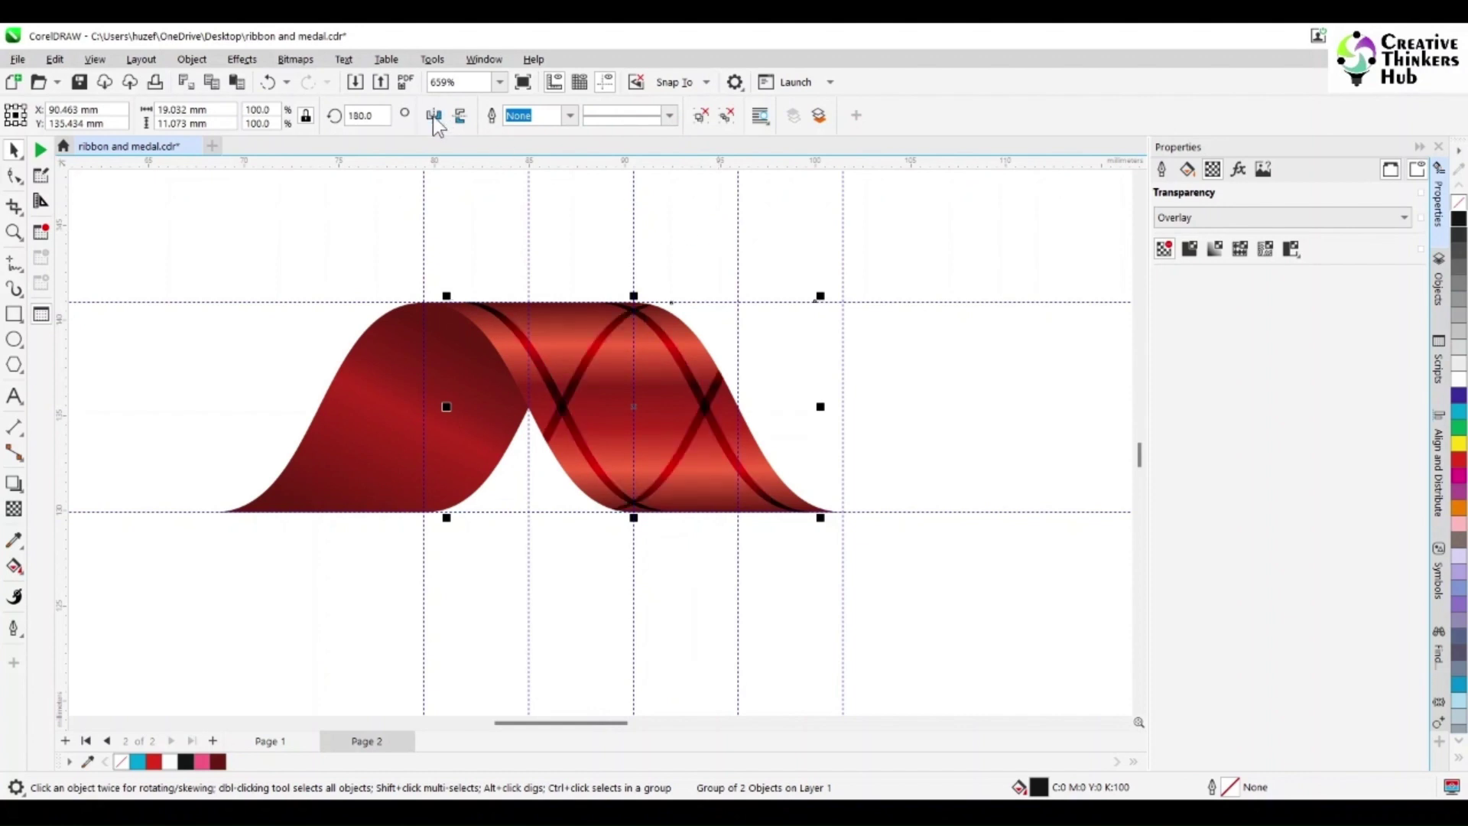
shift+click(491, 399)
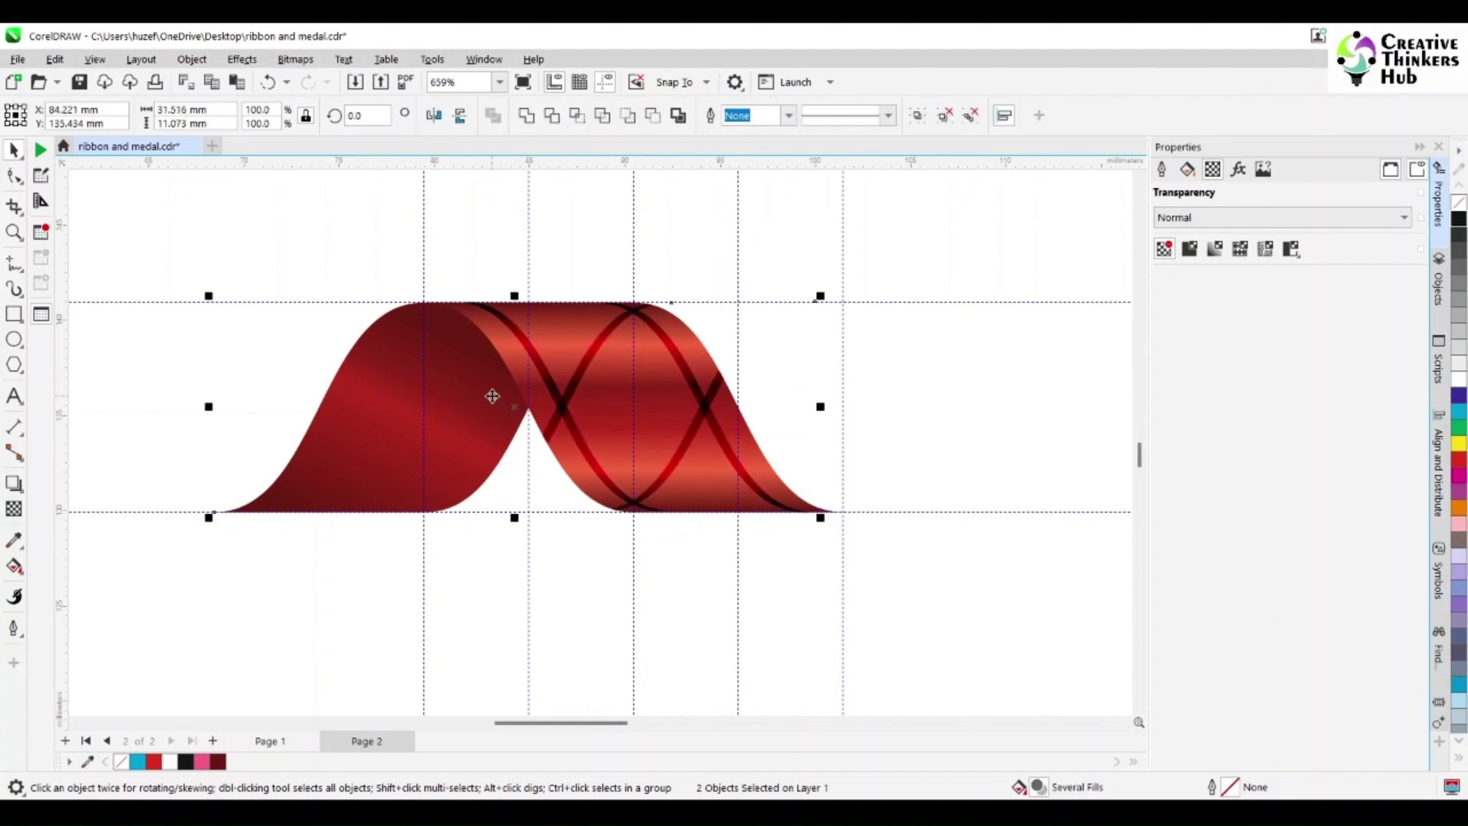
key(ctrl+z)
click(277, 385)
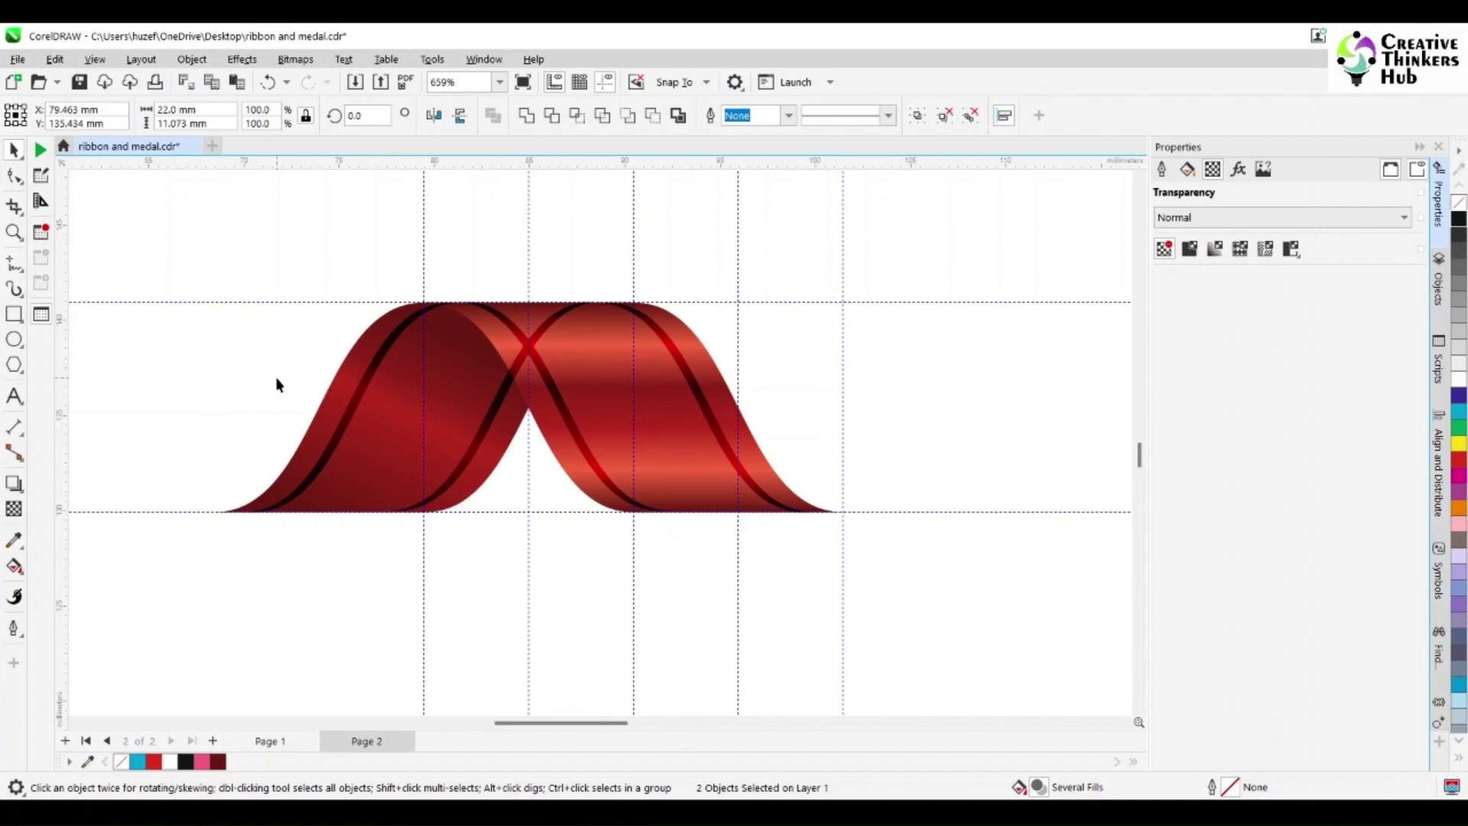
- Place the mirrored stripe group behind the front ribbon segment and select all the ribbon segments and stripe groups
click(487, 419)
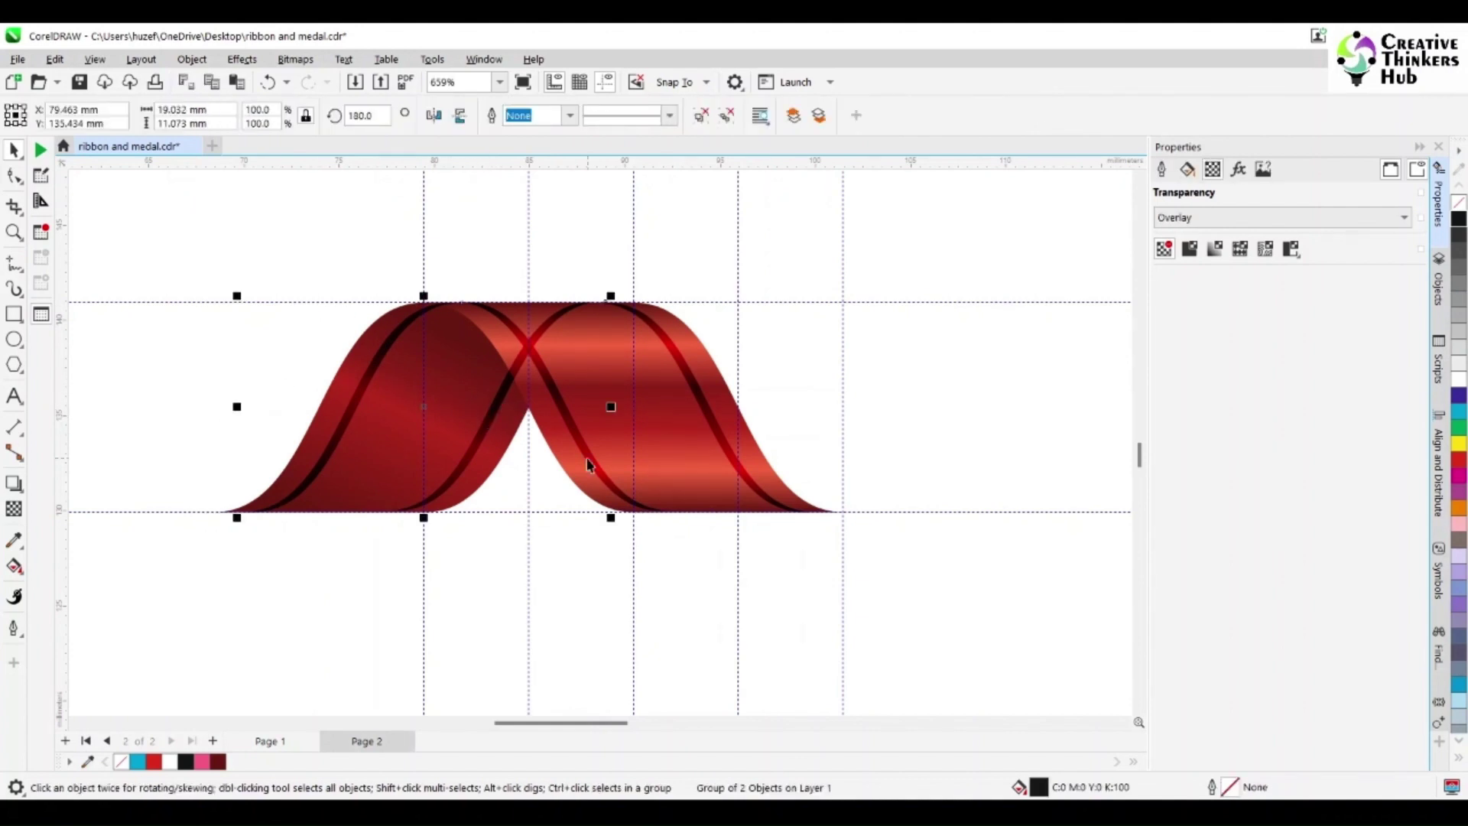
click(211, 245)
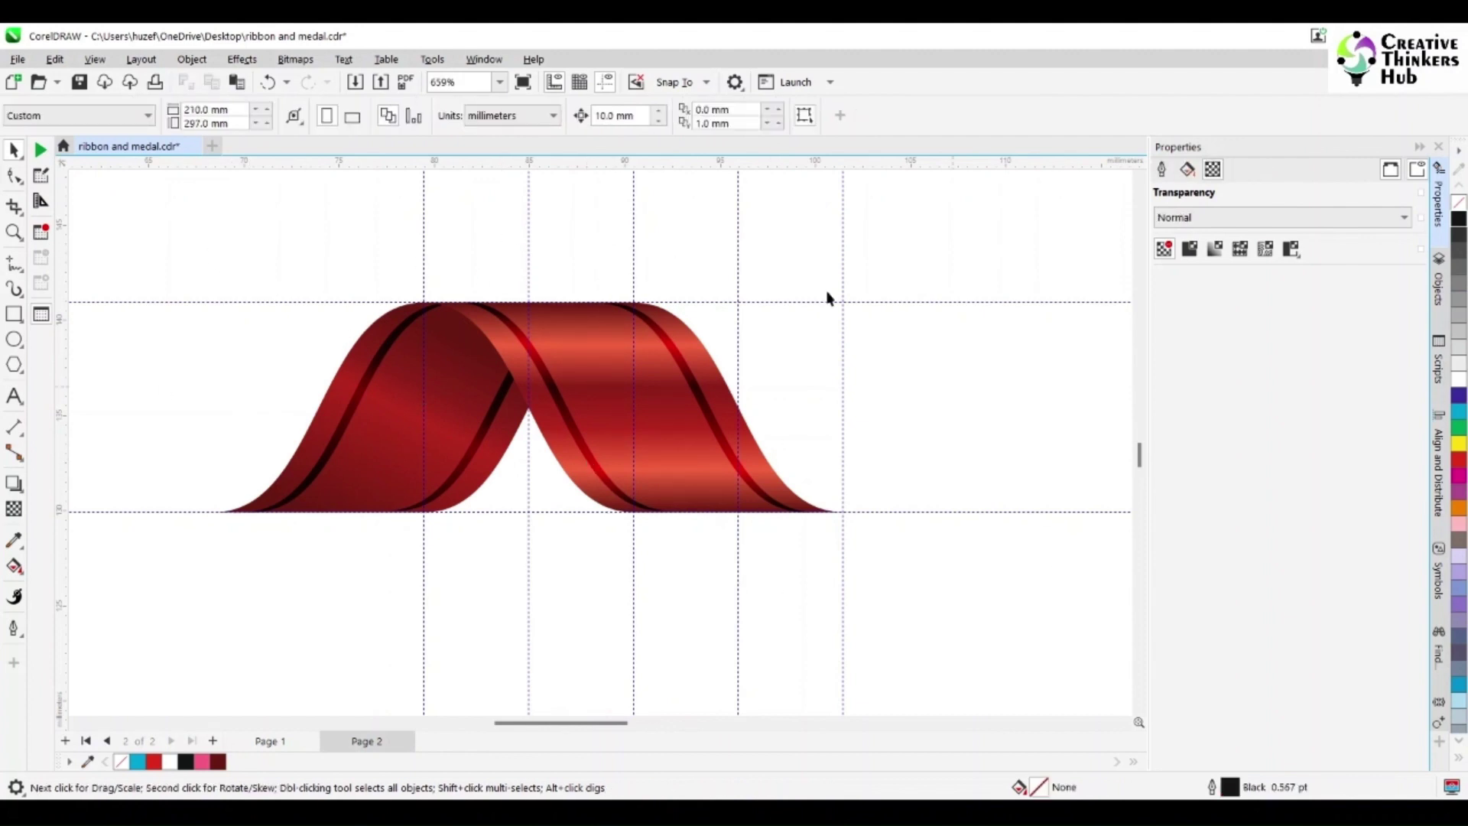
drag(203, 219, 962, 572)
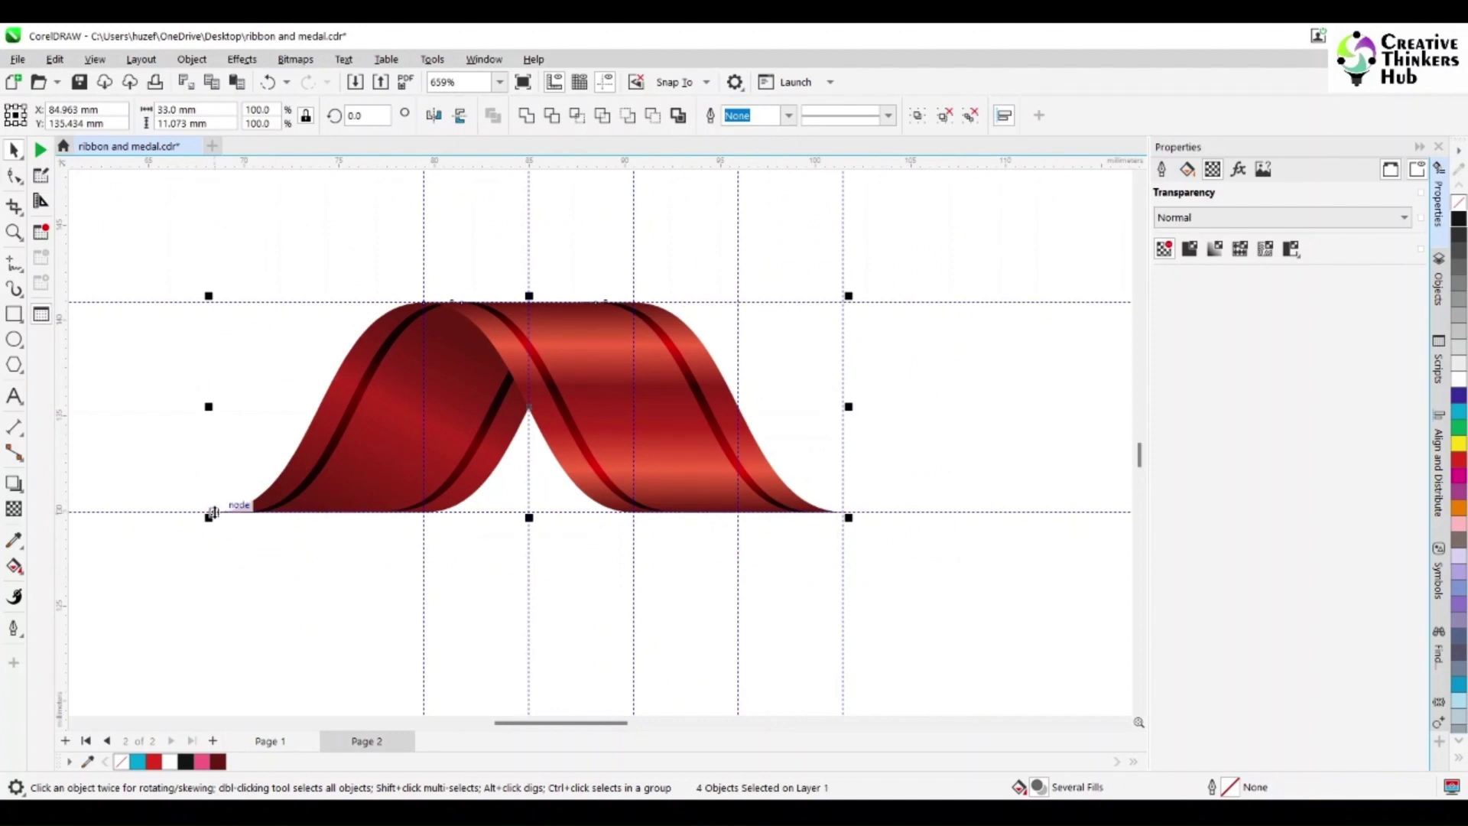
- Place a copy of the striped ribbon segments 22 mm to the right, layered behind the original front segment
drag(213, 515, 635, 514)
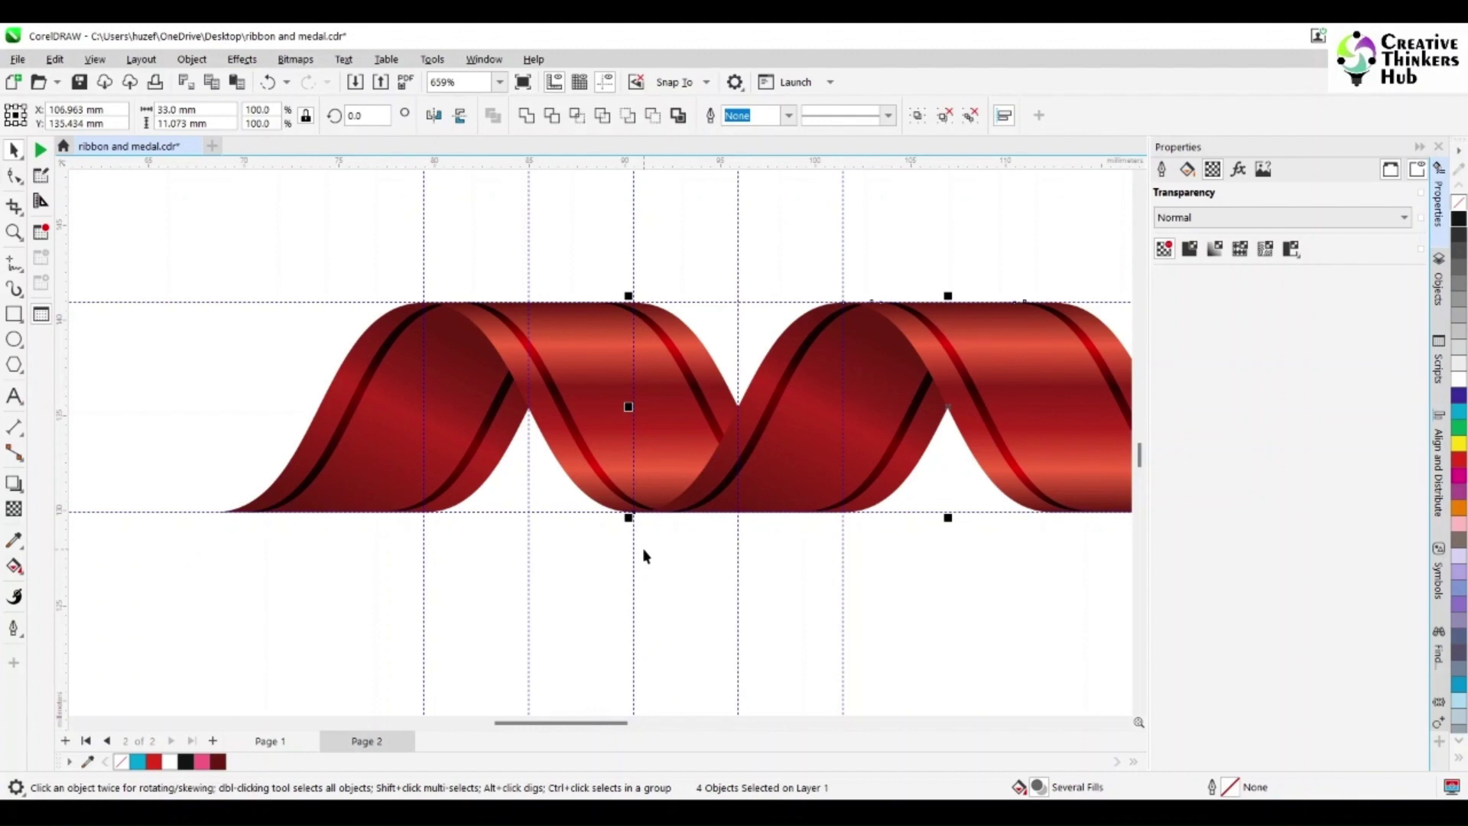
key(ctrl+Page_Up)
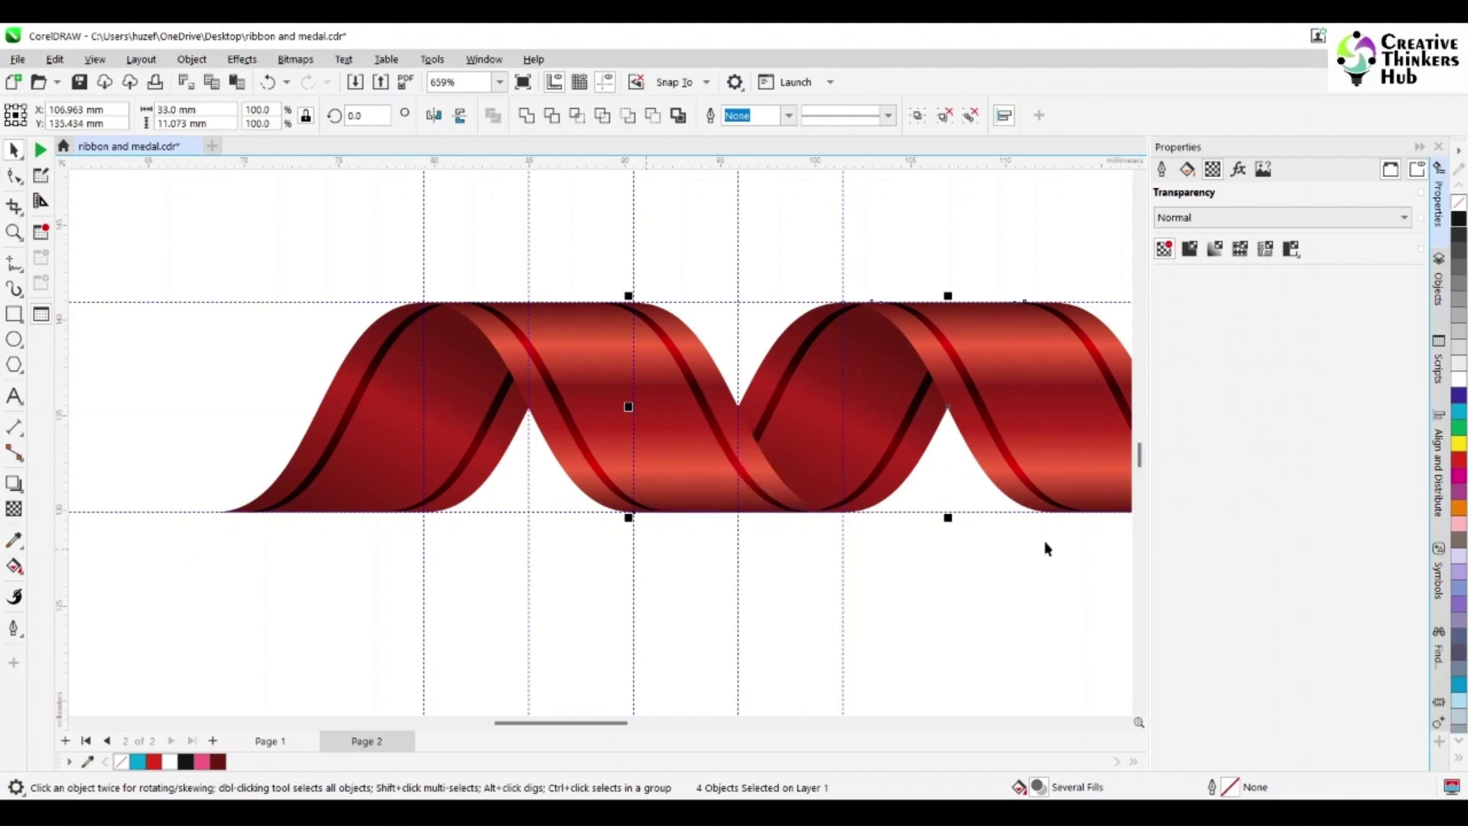
scroll(822, 668, down, 4)
scroll(845, 640, up, 2)
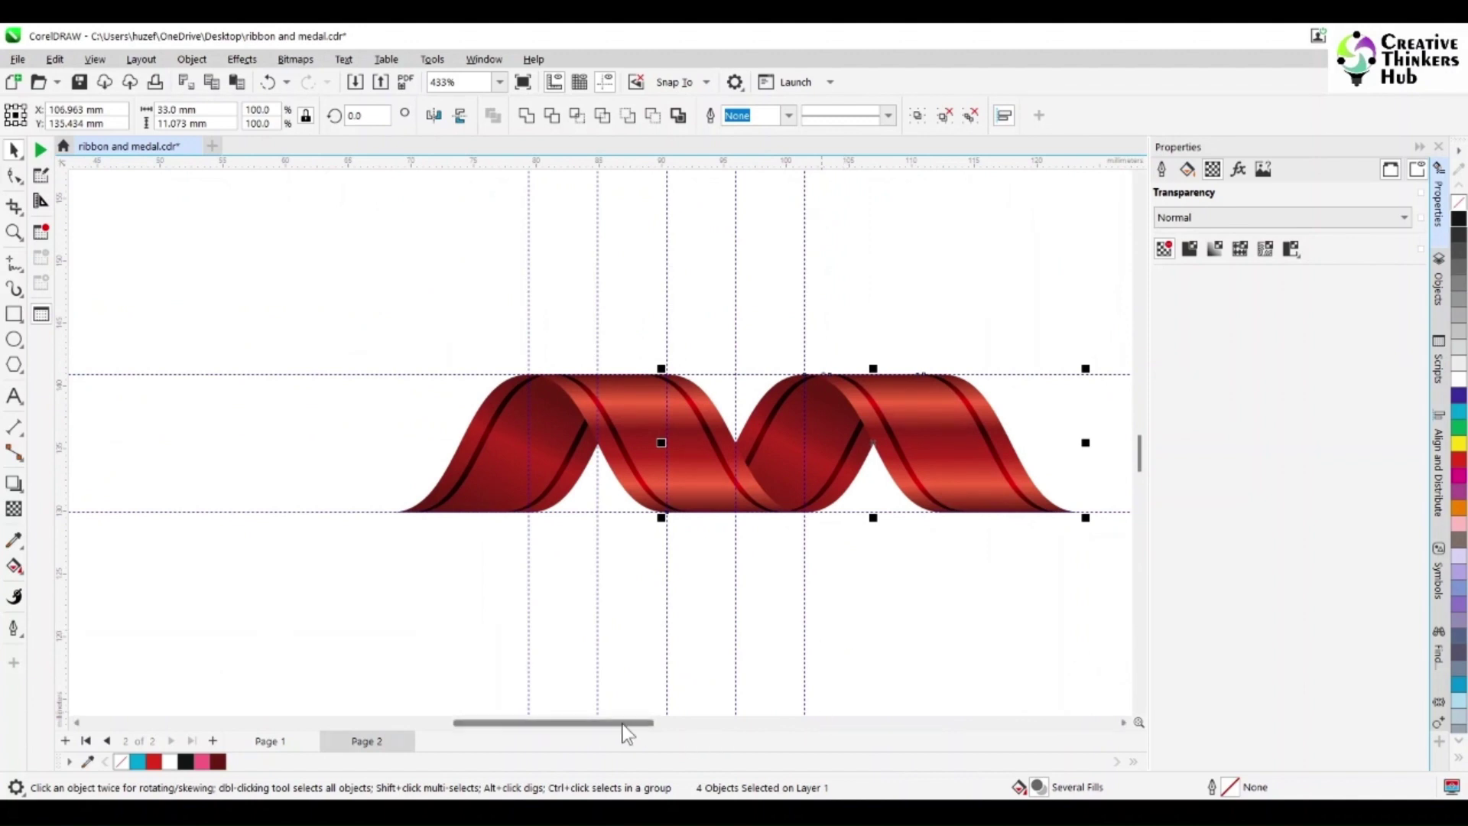
drag(623, 724, 667, 721)
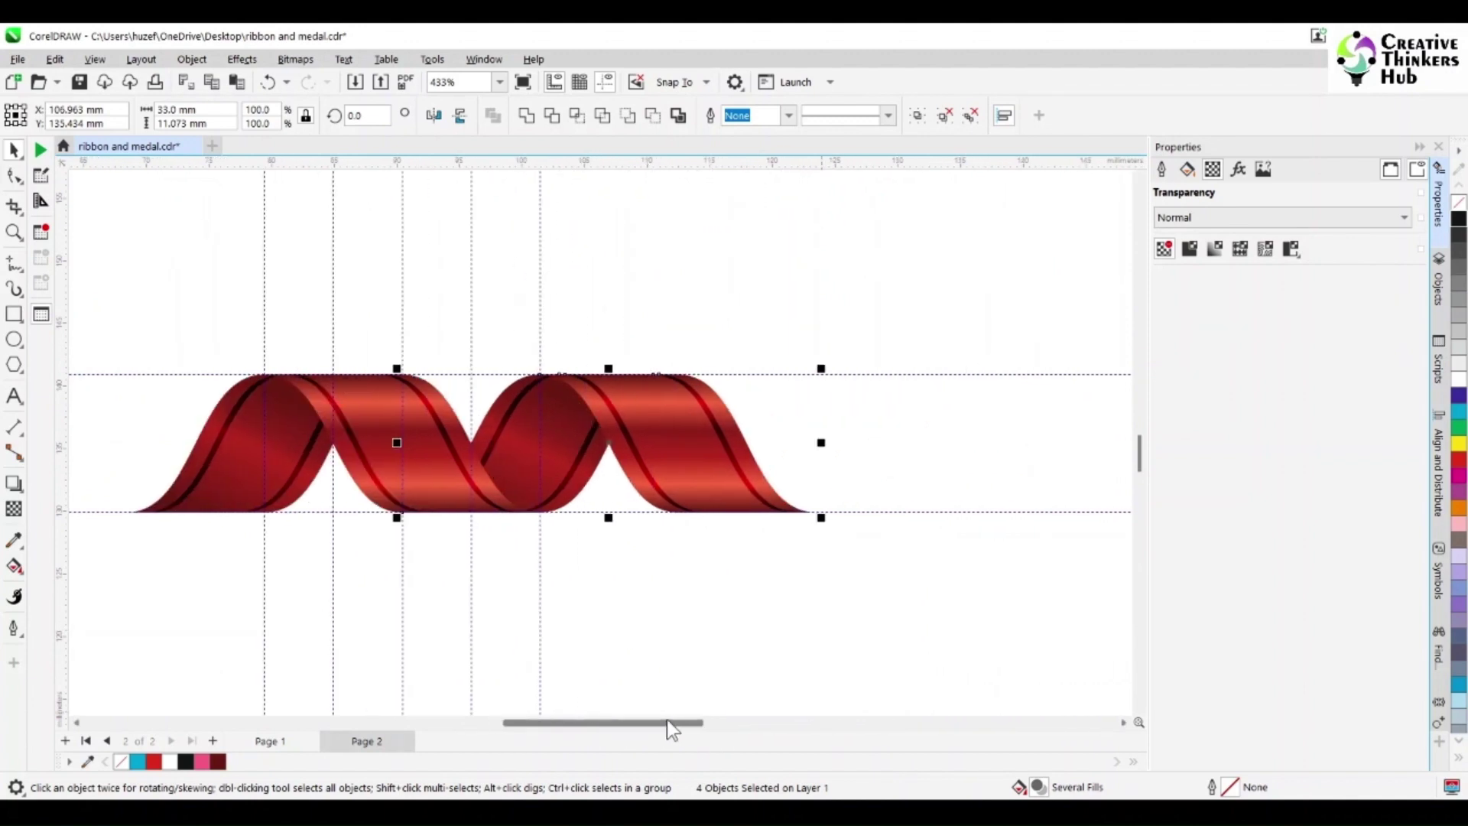
click(739, 603)
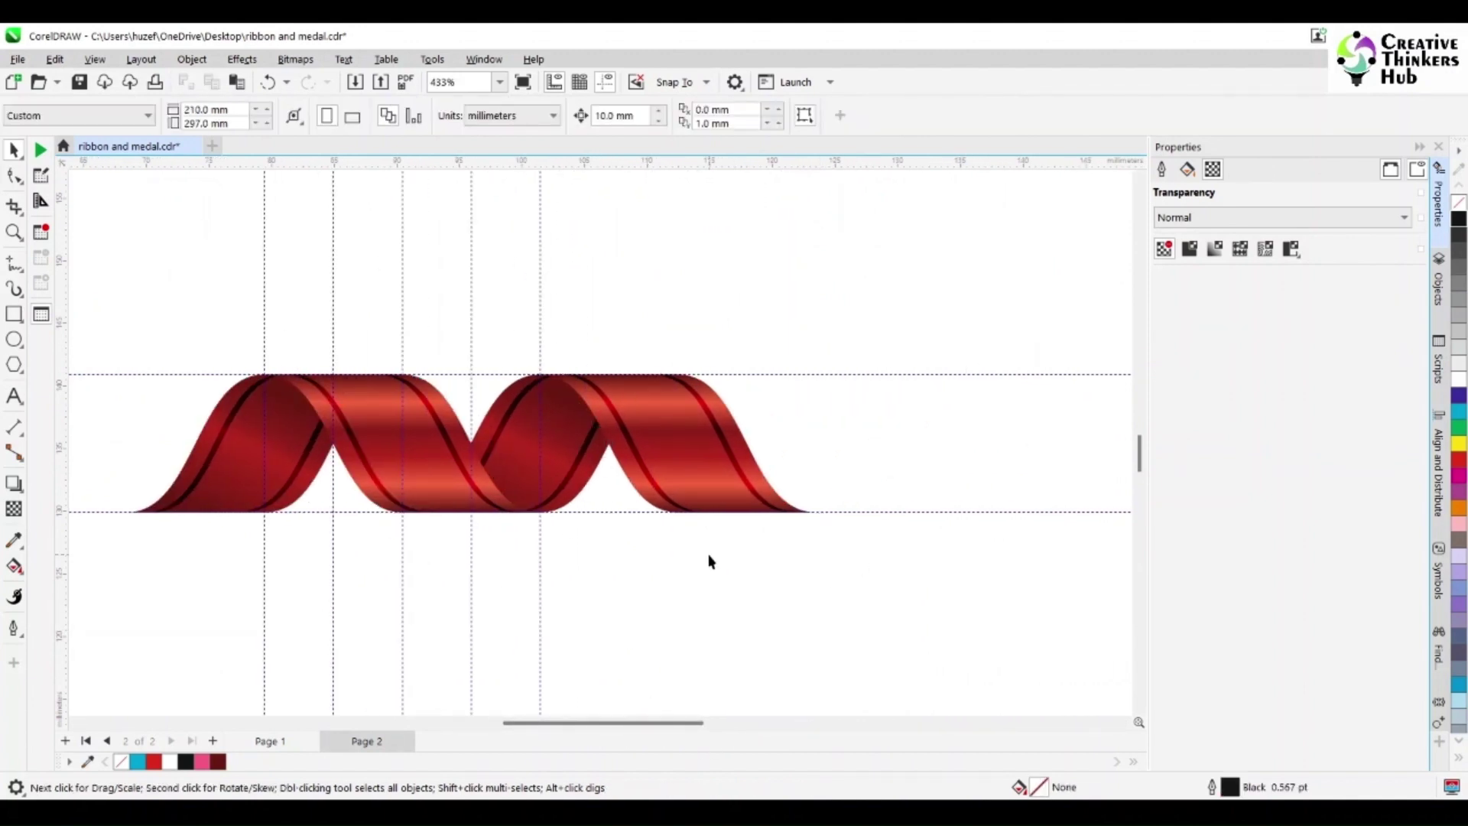
- Copy the second dark back segment with its stripes 22 mm to the right and layer it behind the front segment
click(521, 444)
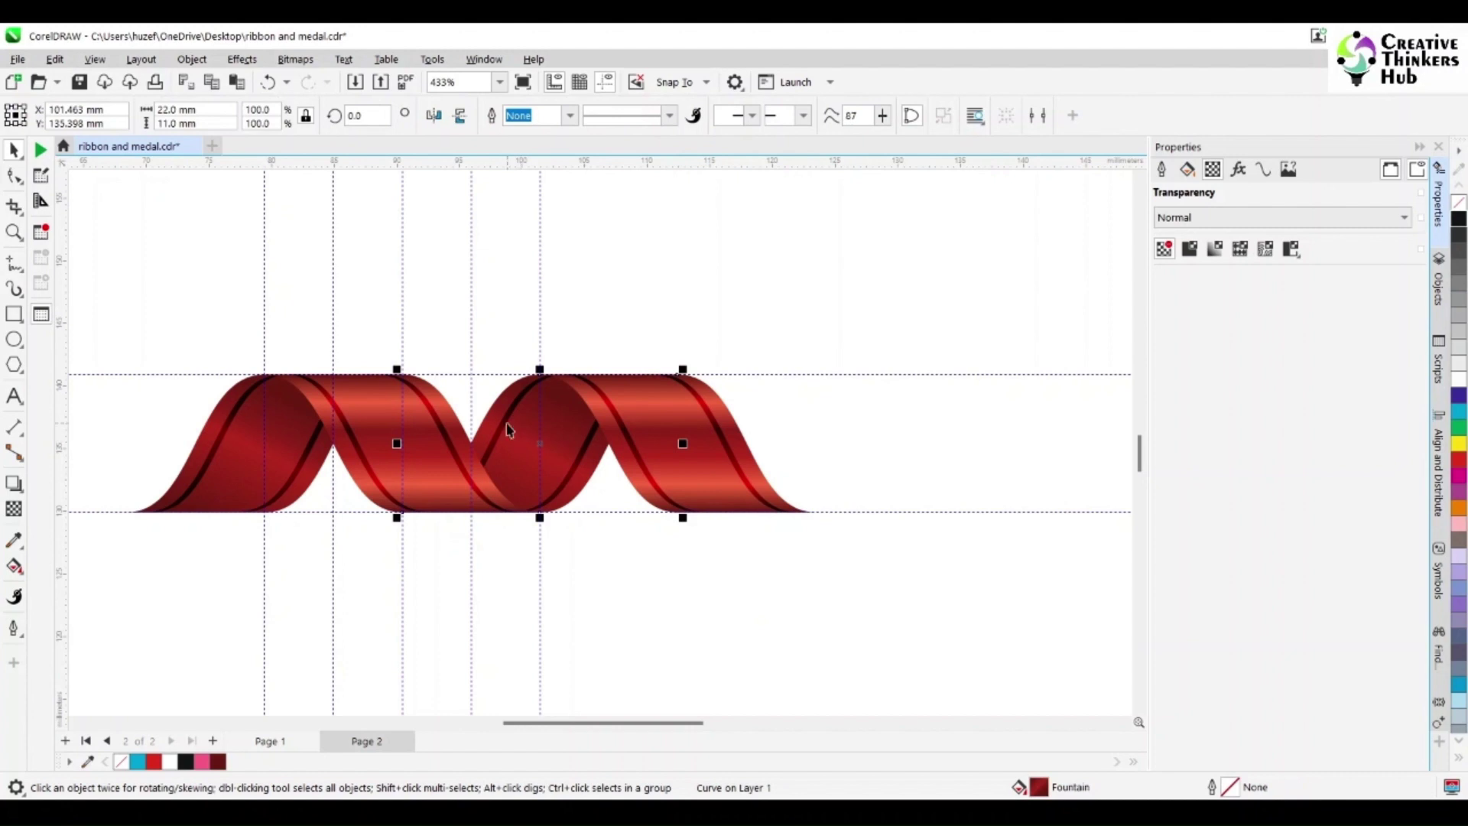
shift+click(506, 421)
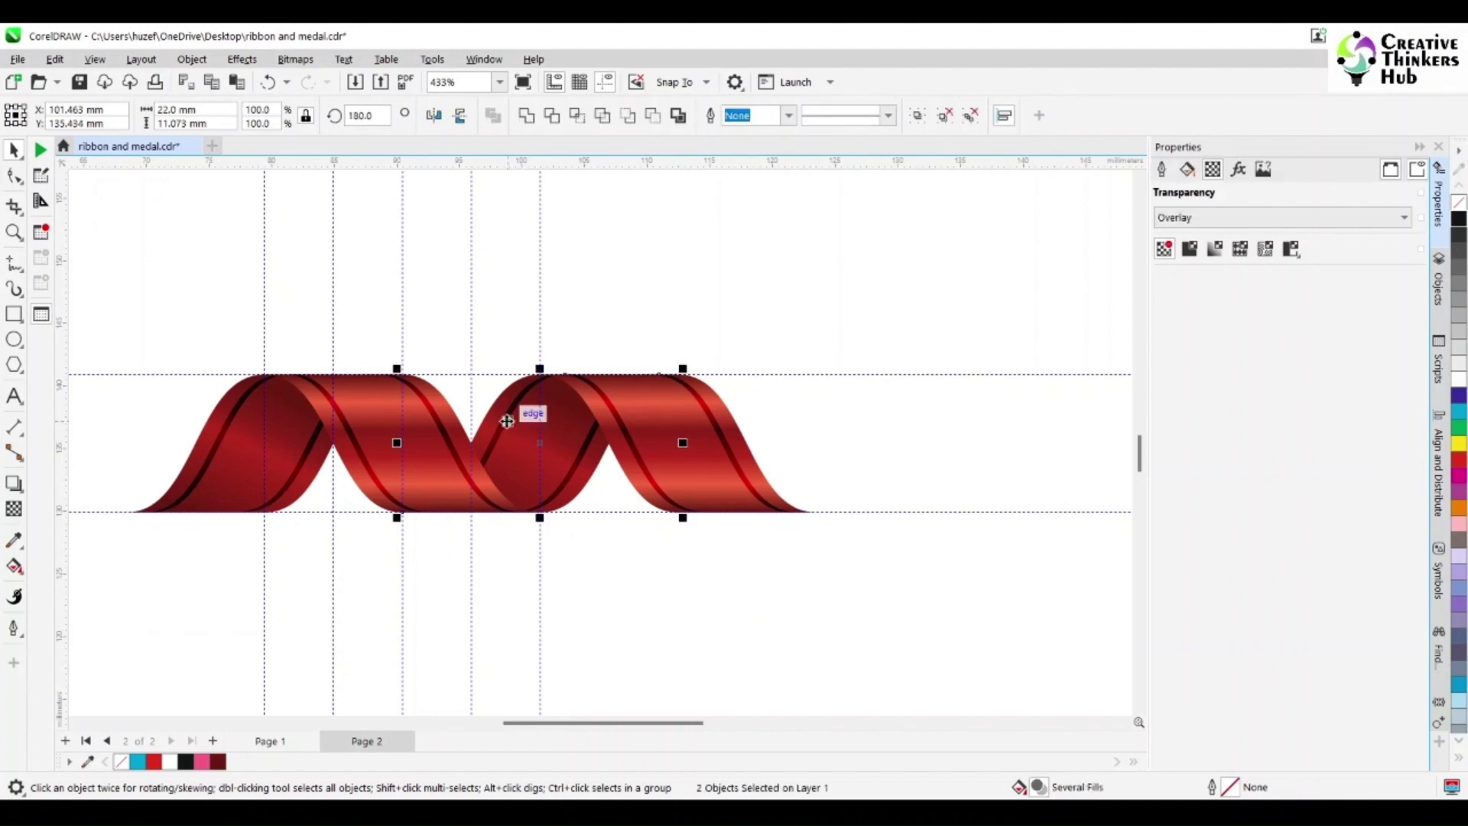
key(shift+Page_Up)
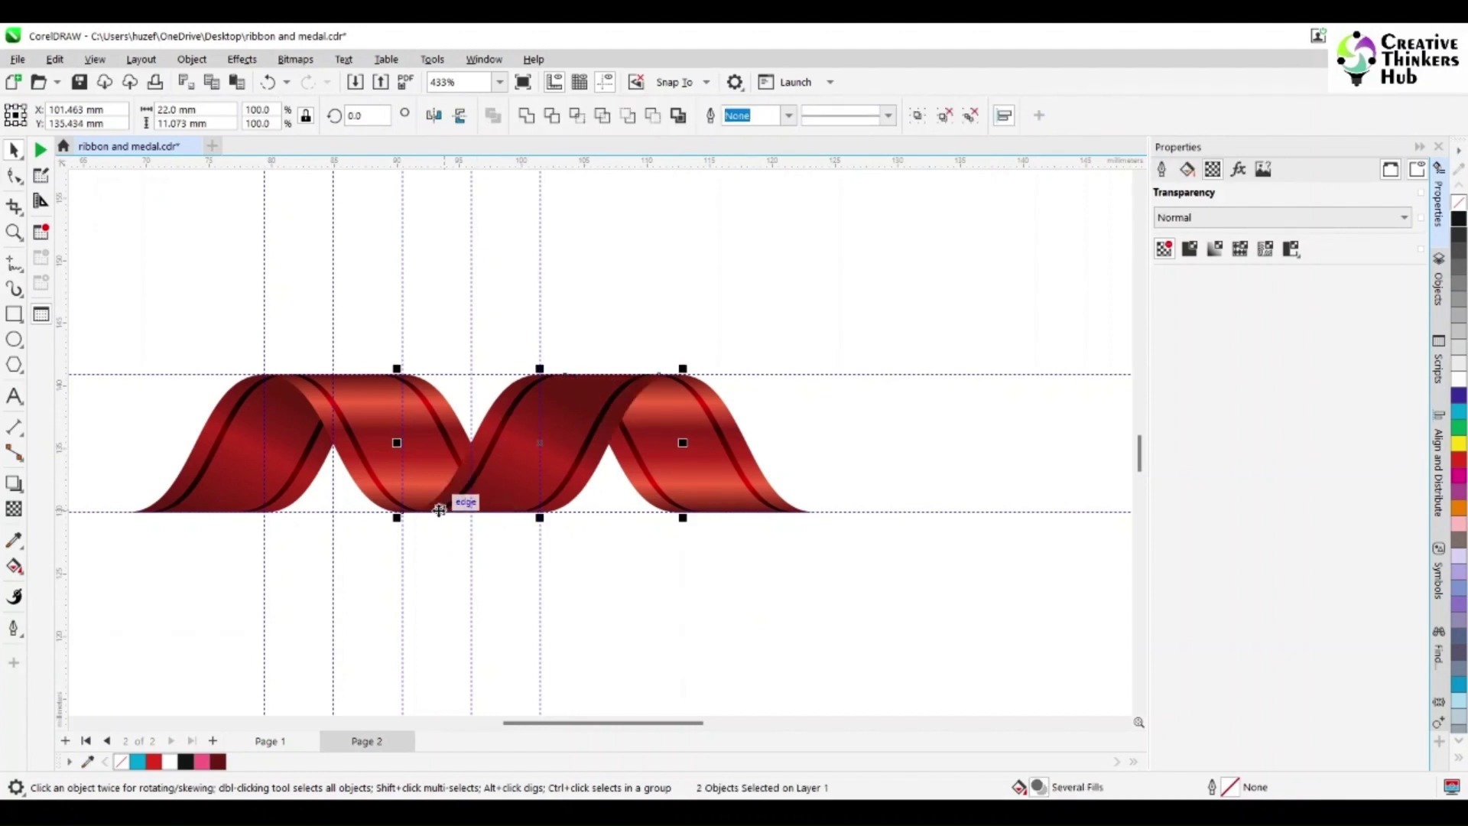
drag(411, 513, 676, 517)
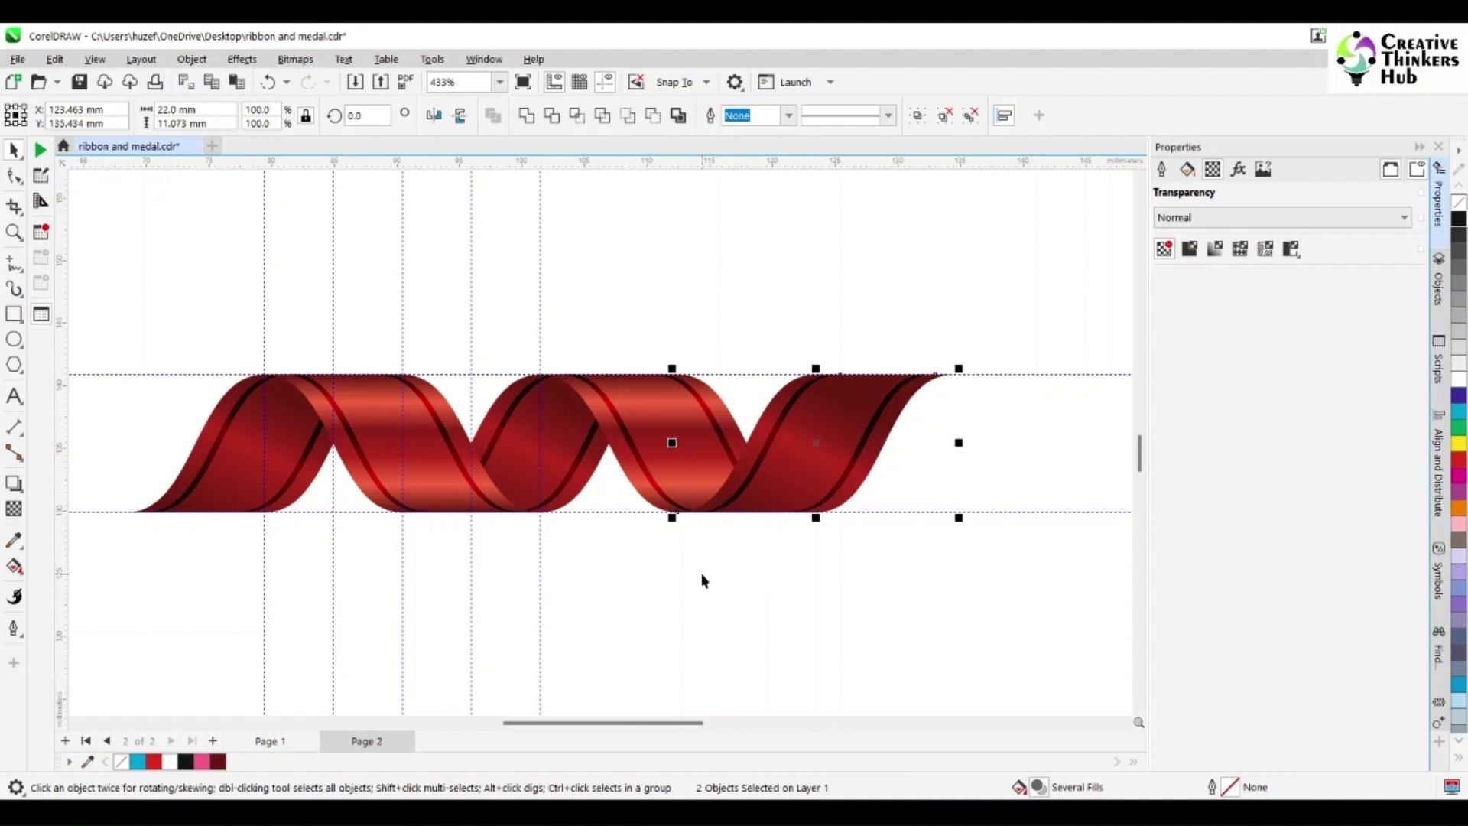
click(788, 365)
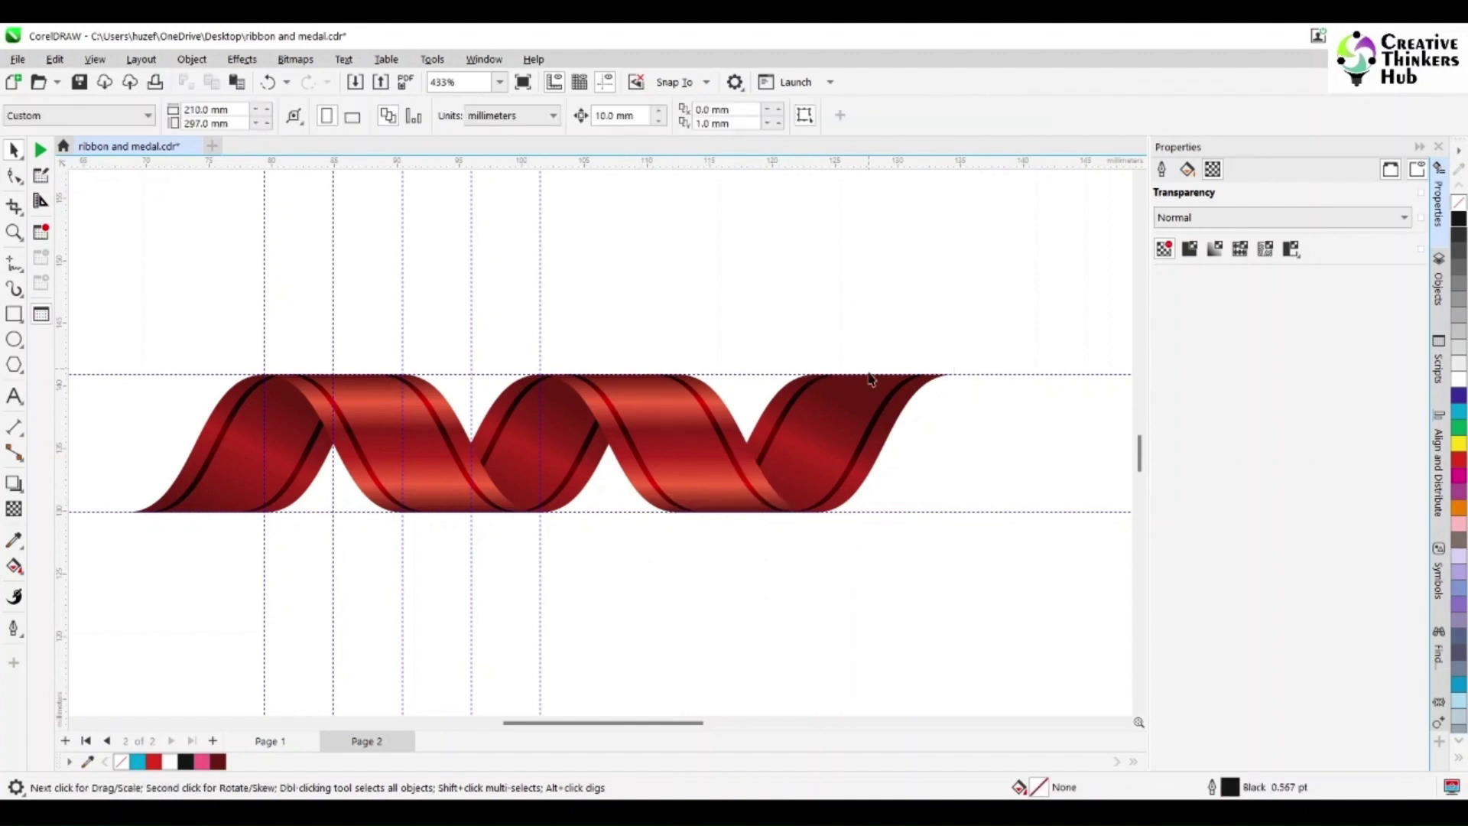
- Set the nudge distance to 11 mm
click(841, 430)
scroll(876, 564, up, 2)
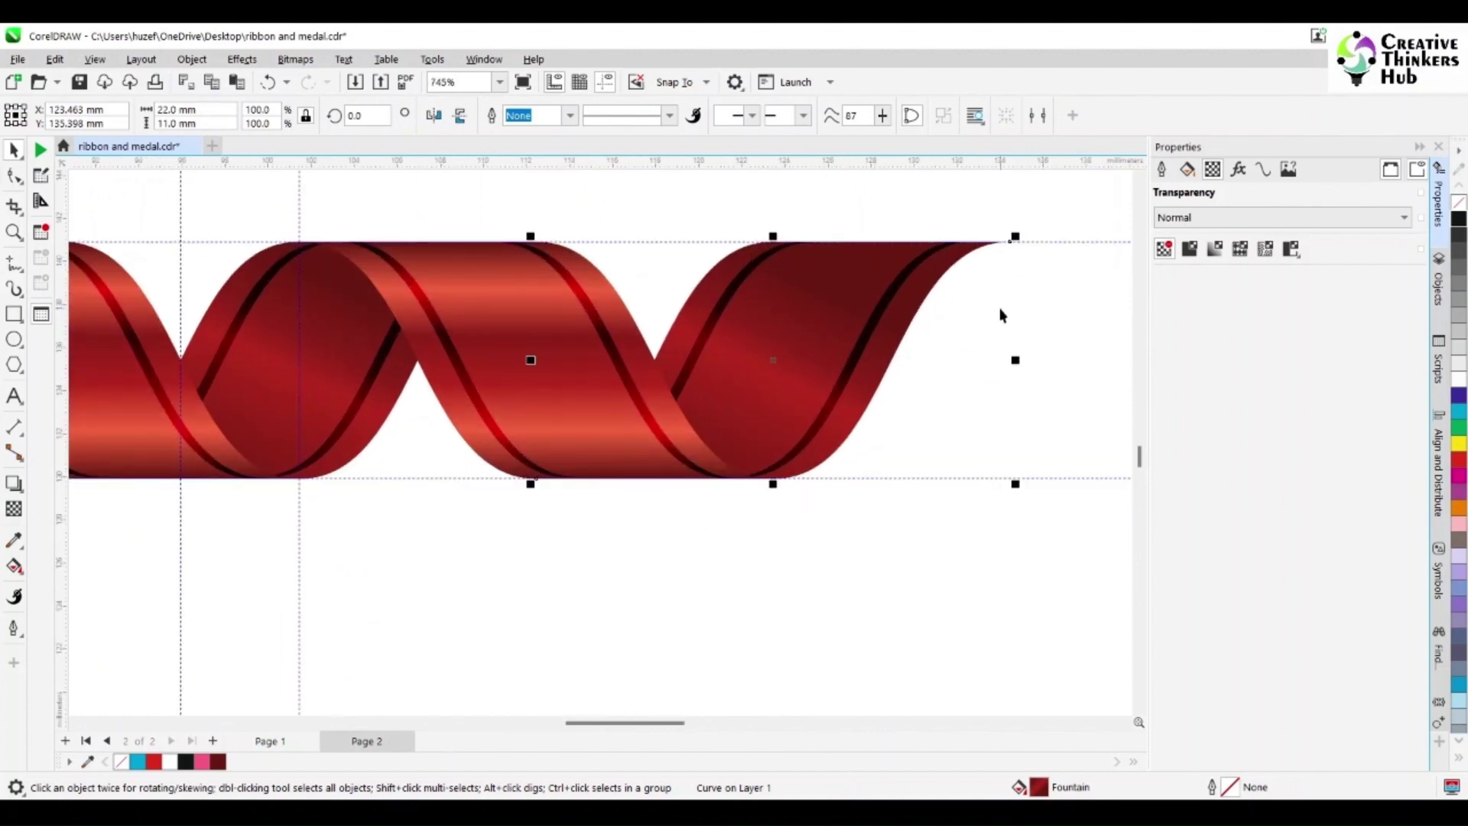
scroll(1139, 187, up, 1)
key(Escape)
text(11)
key(Return)
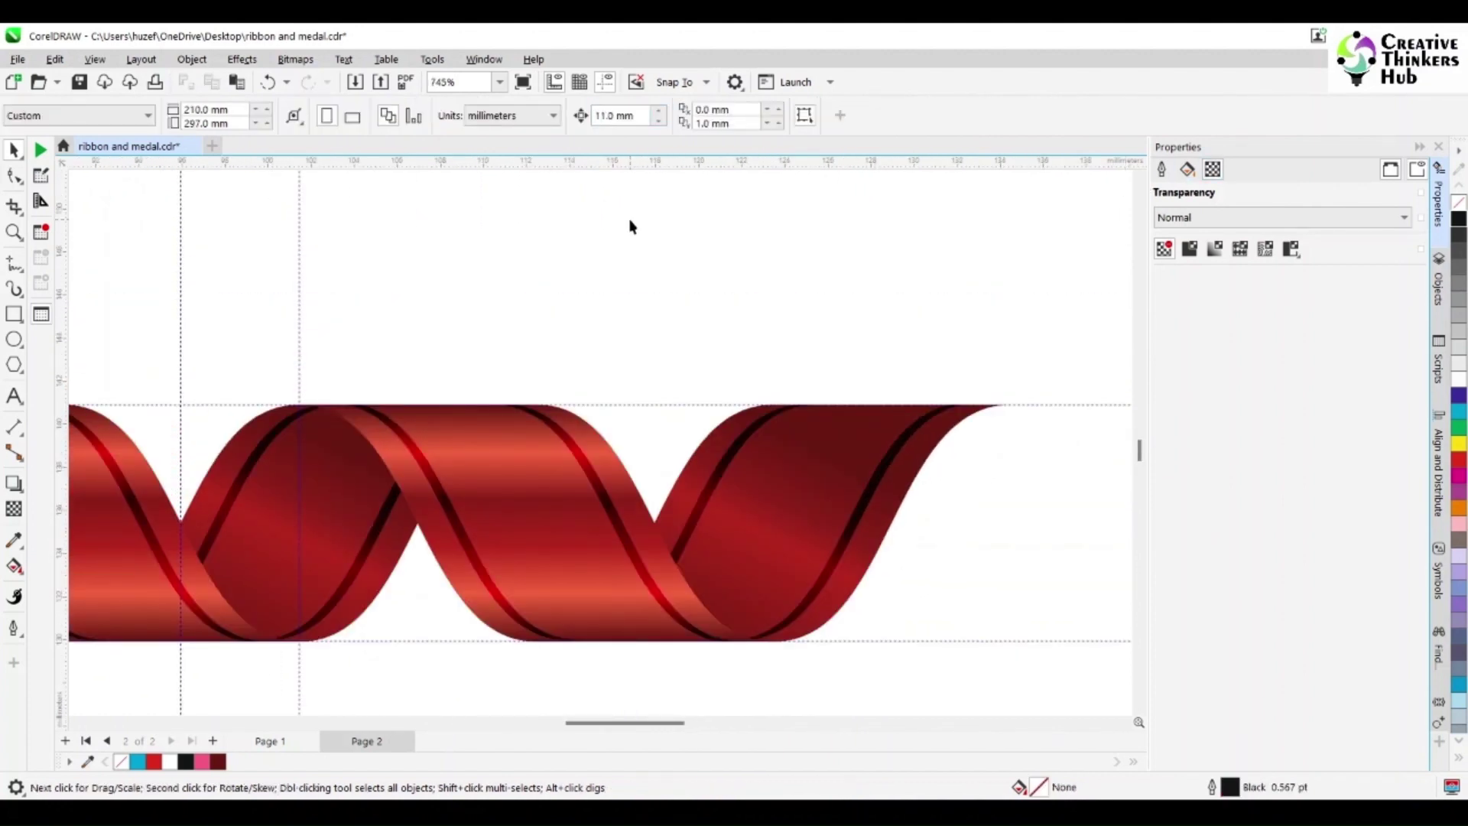
- Add a node on the upper edge of the dark end segment, about a third of the way from its left corner
click(790, 454)
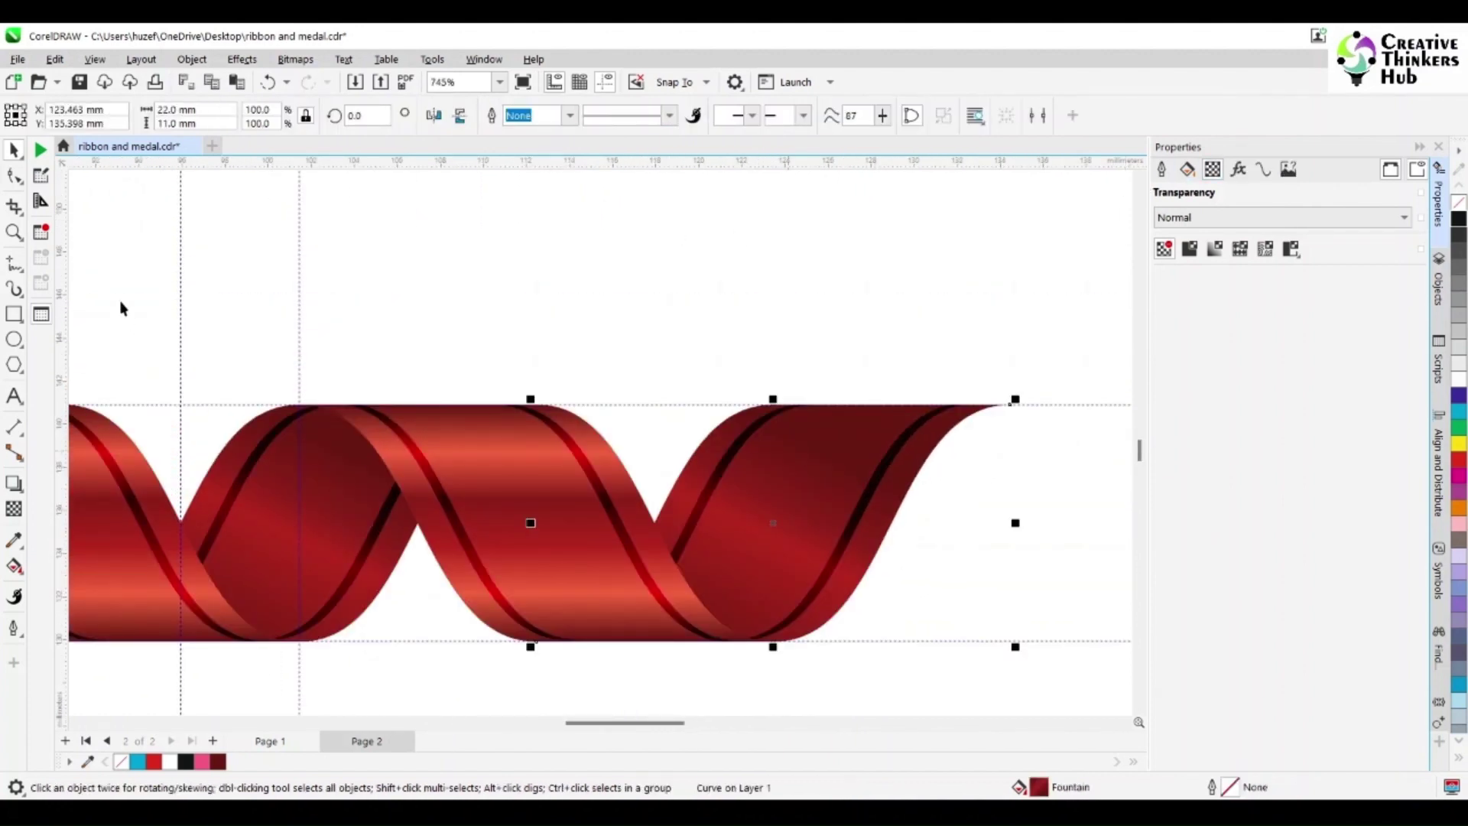
click(13, 175)
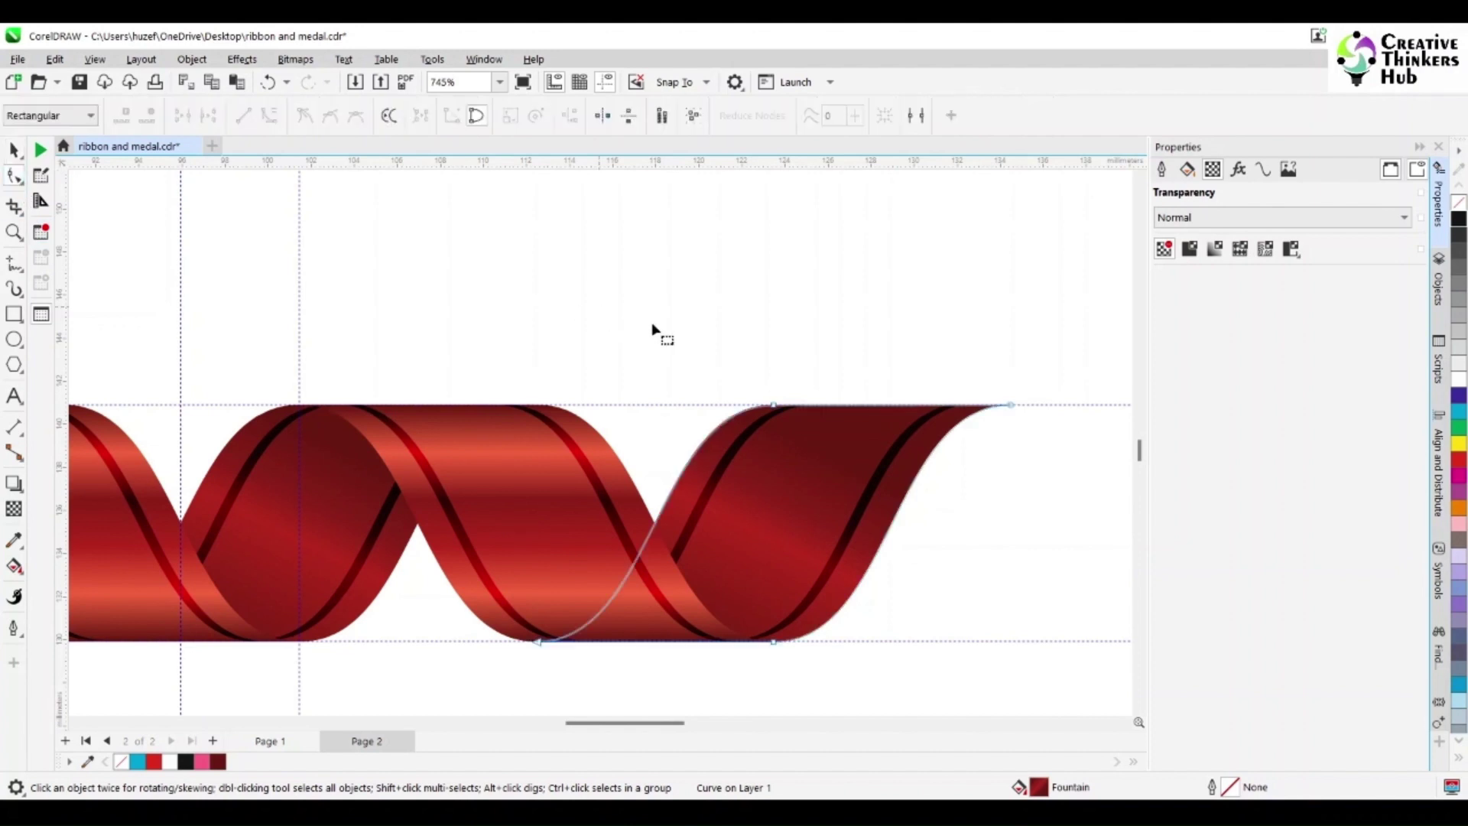
click(854, 407)
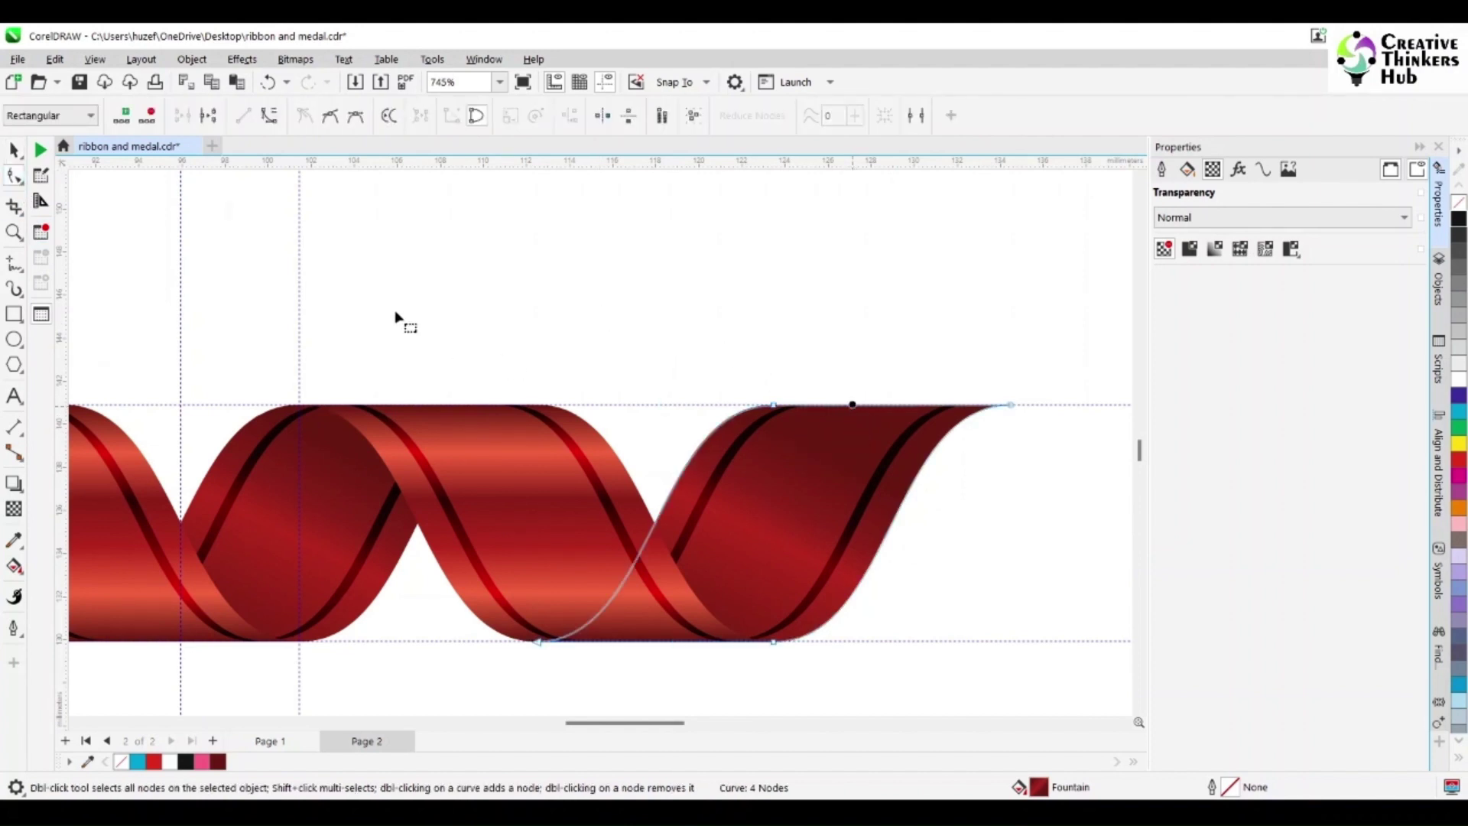
click(125, 115)
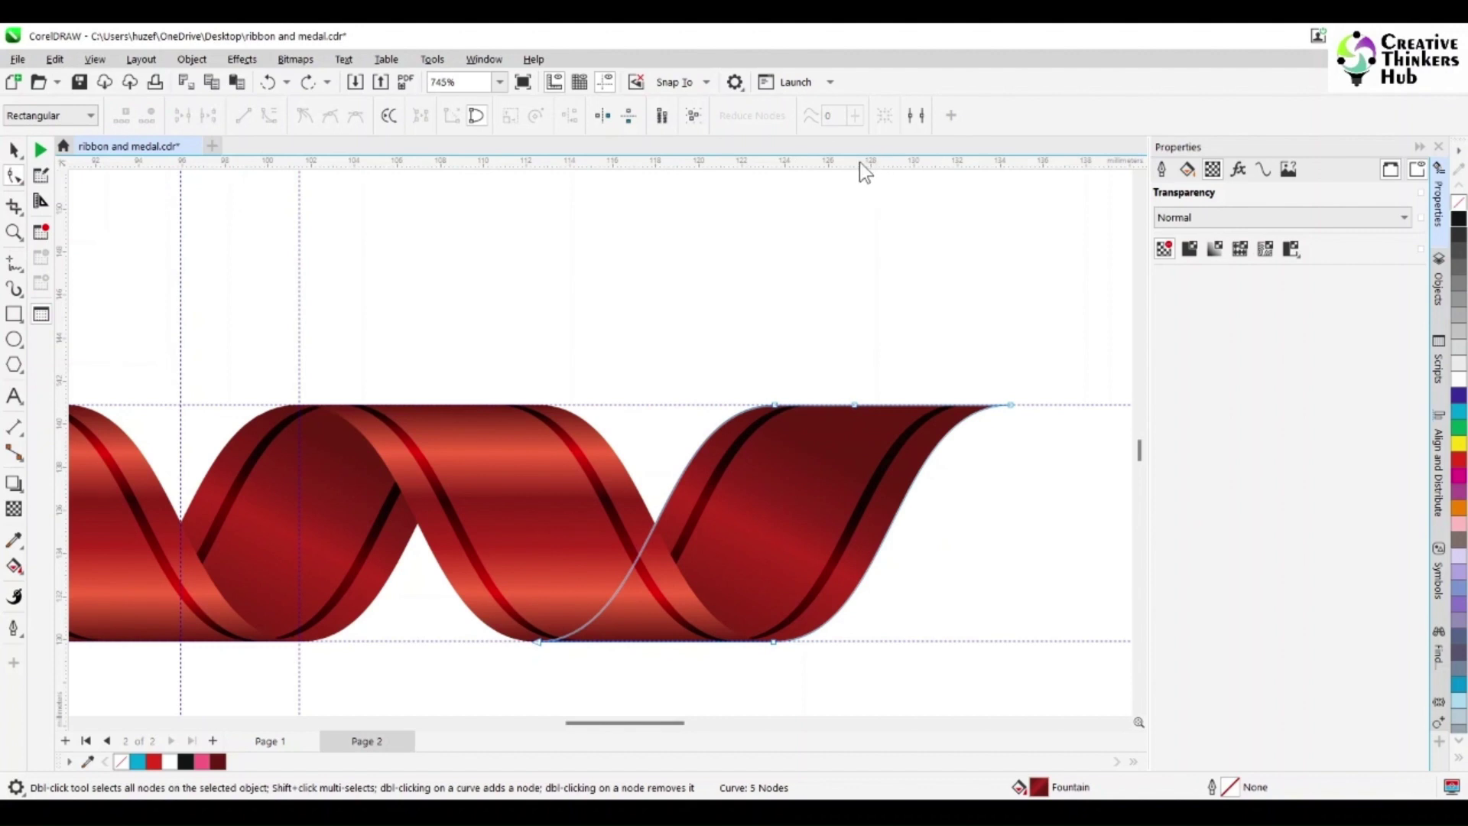
- Set the nudge distance to 2 mm and move the guideline at the ribbon's upper edge down by that amount
click(857, 406)
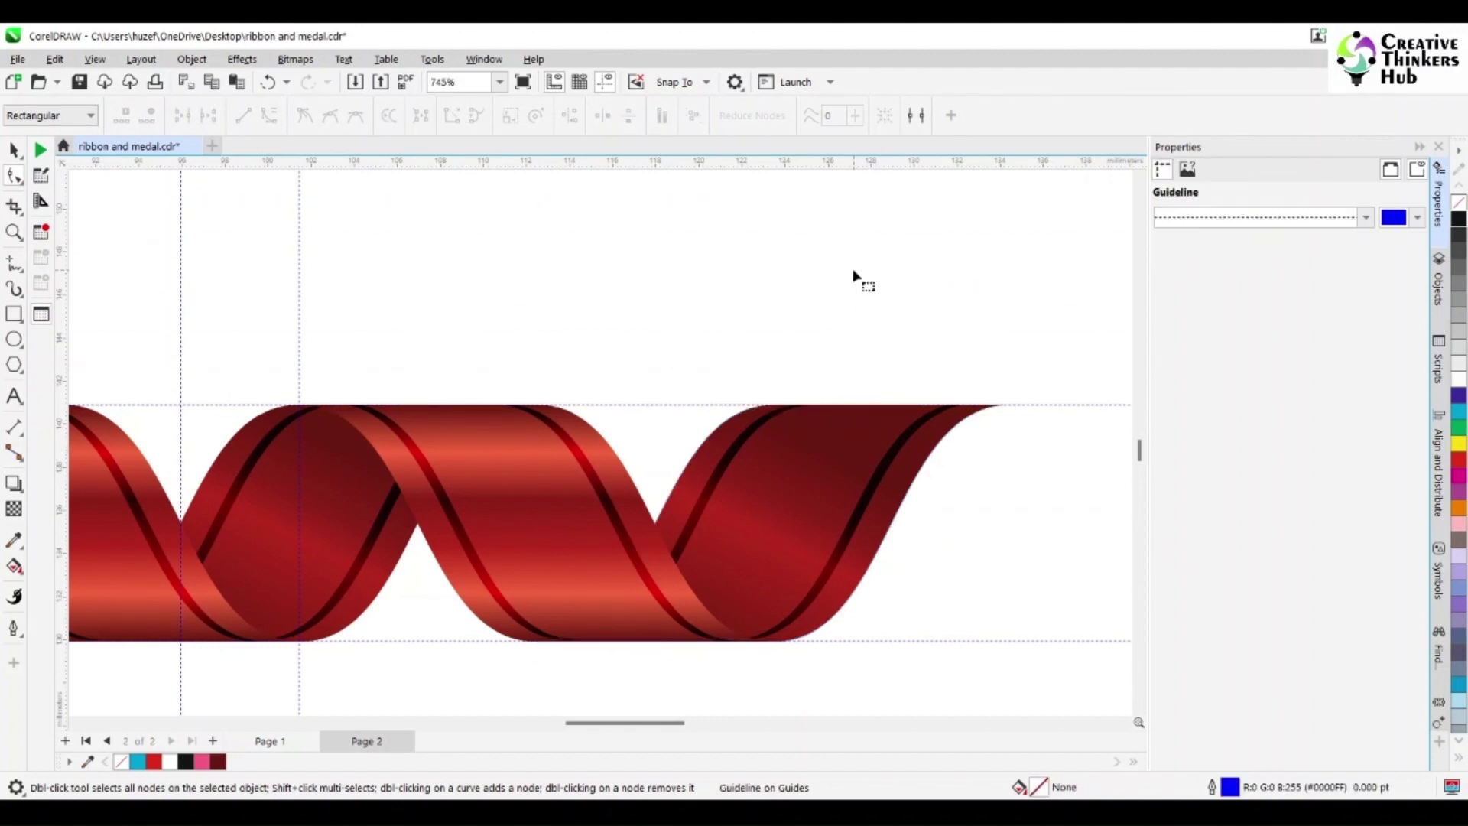
click(14, 150)
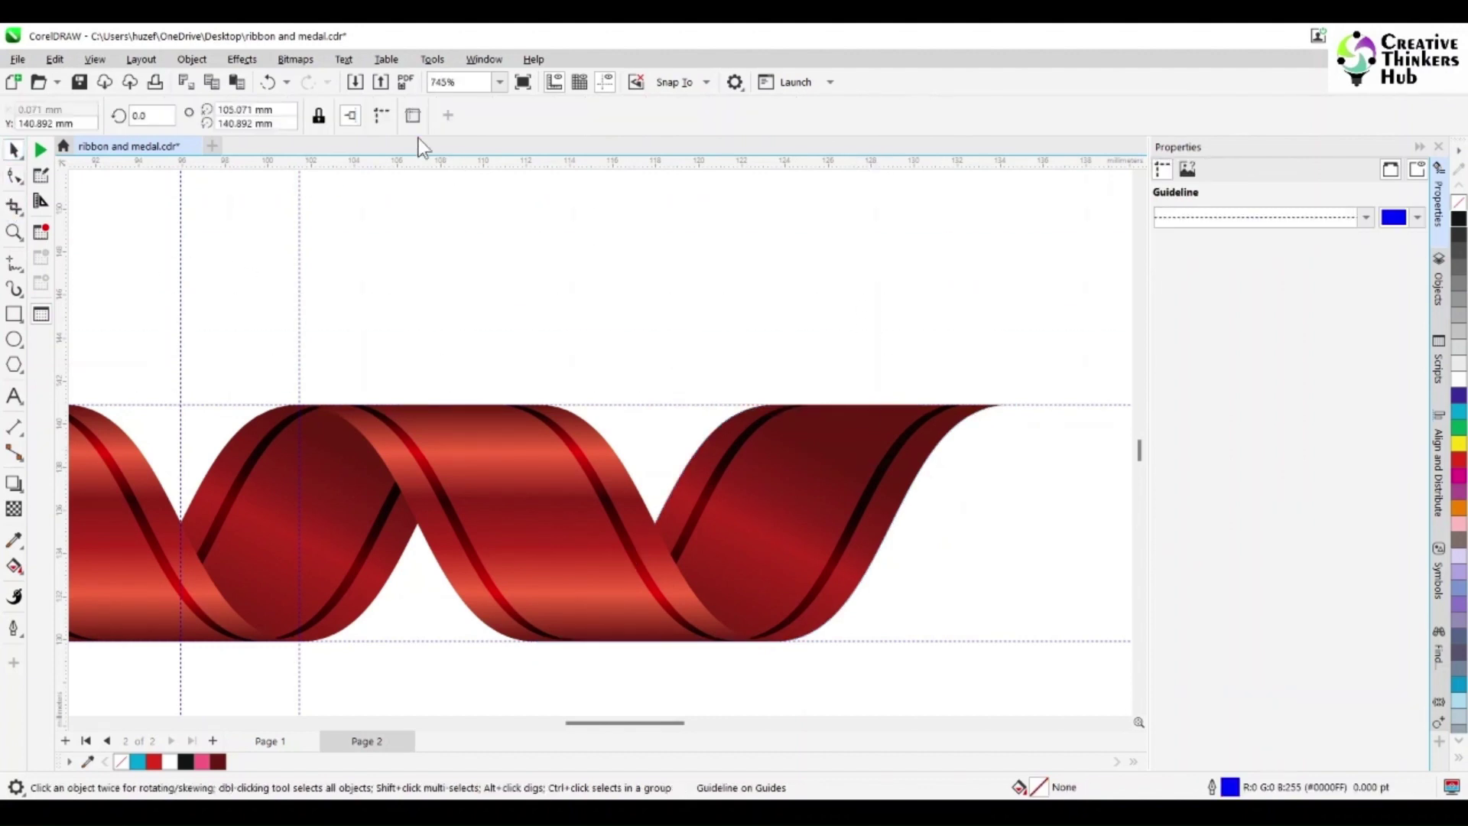
click(498, 334)
double_click(645, 116)
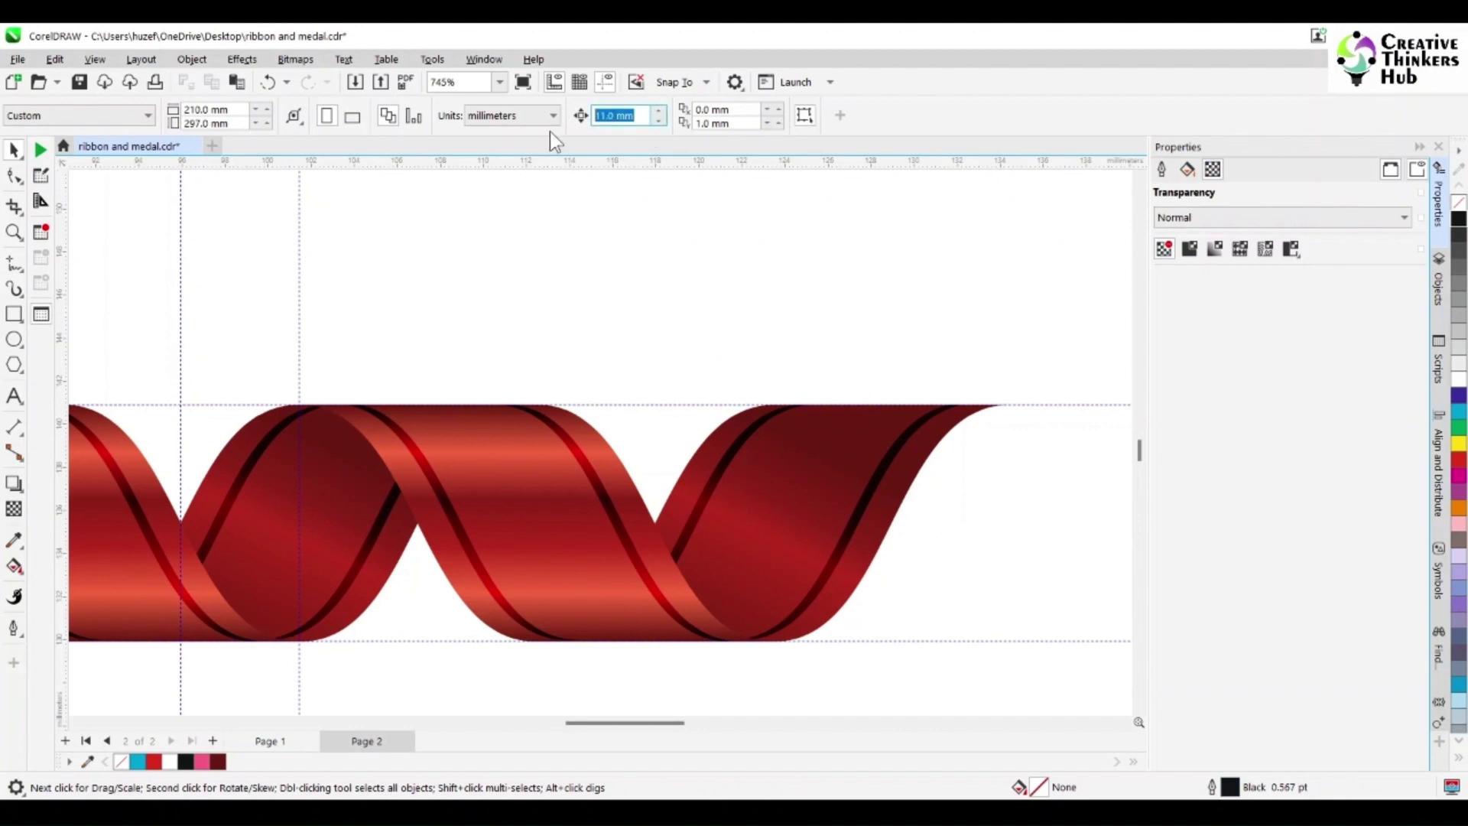
text(2)
key(Return)
click(665, 405)
key(Down)
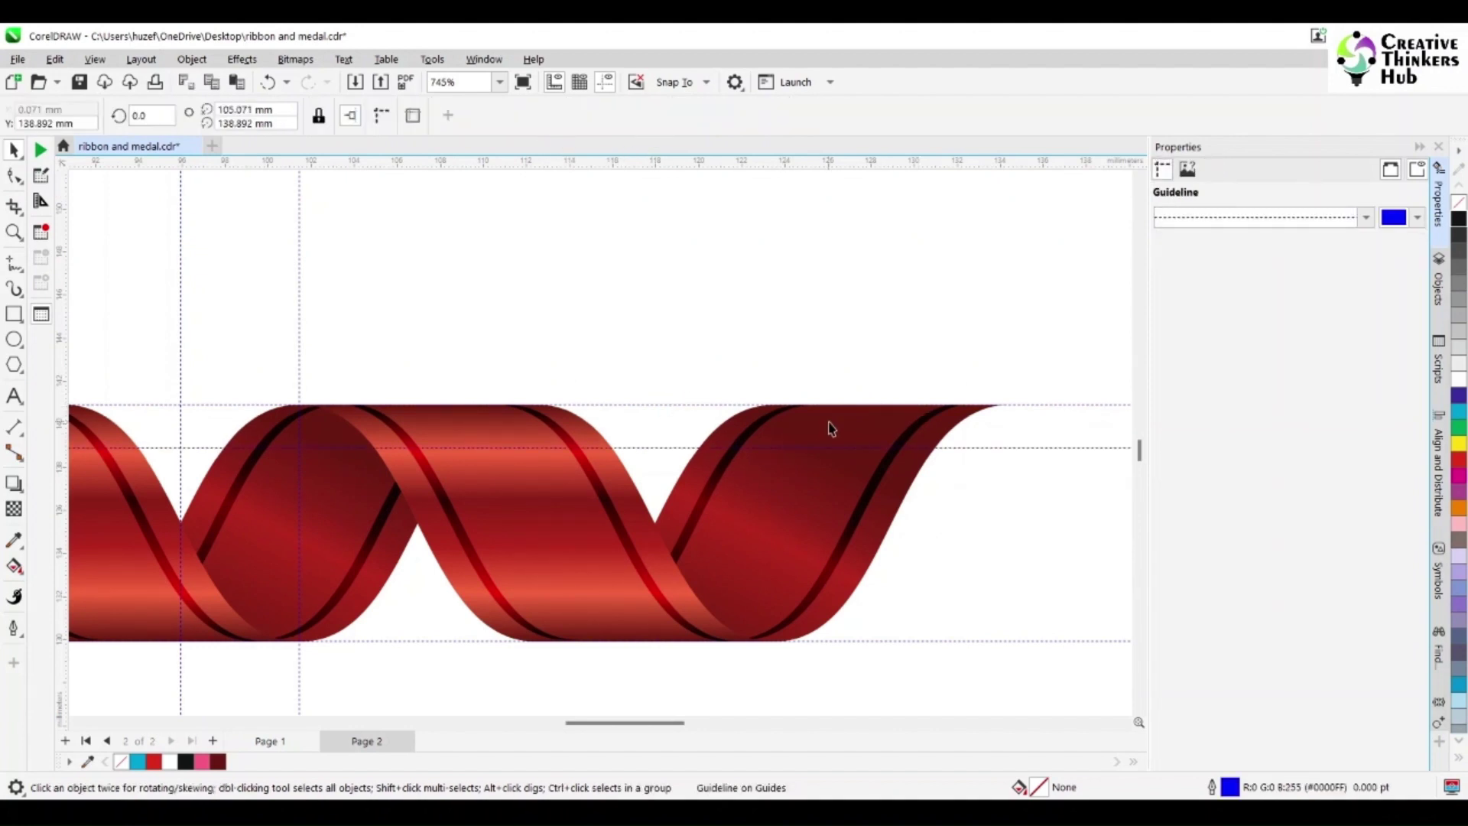
- Pull the added node down to the lowered guideline to form a notch, and shift the segment's tip slightly down and inward
click(832, 428)
key(F10)
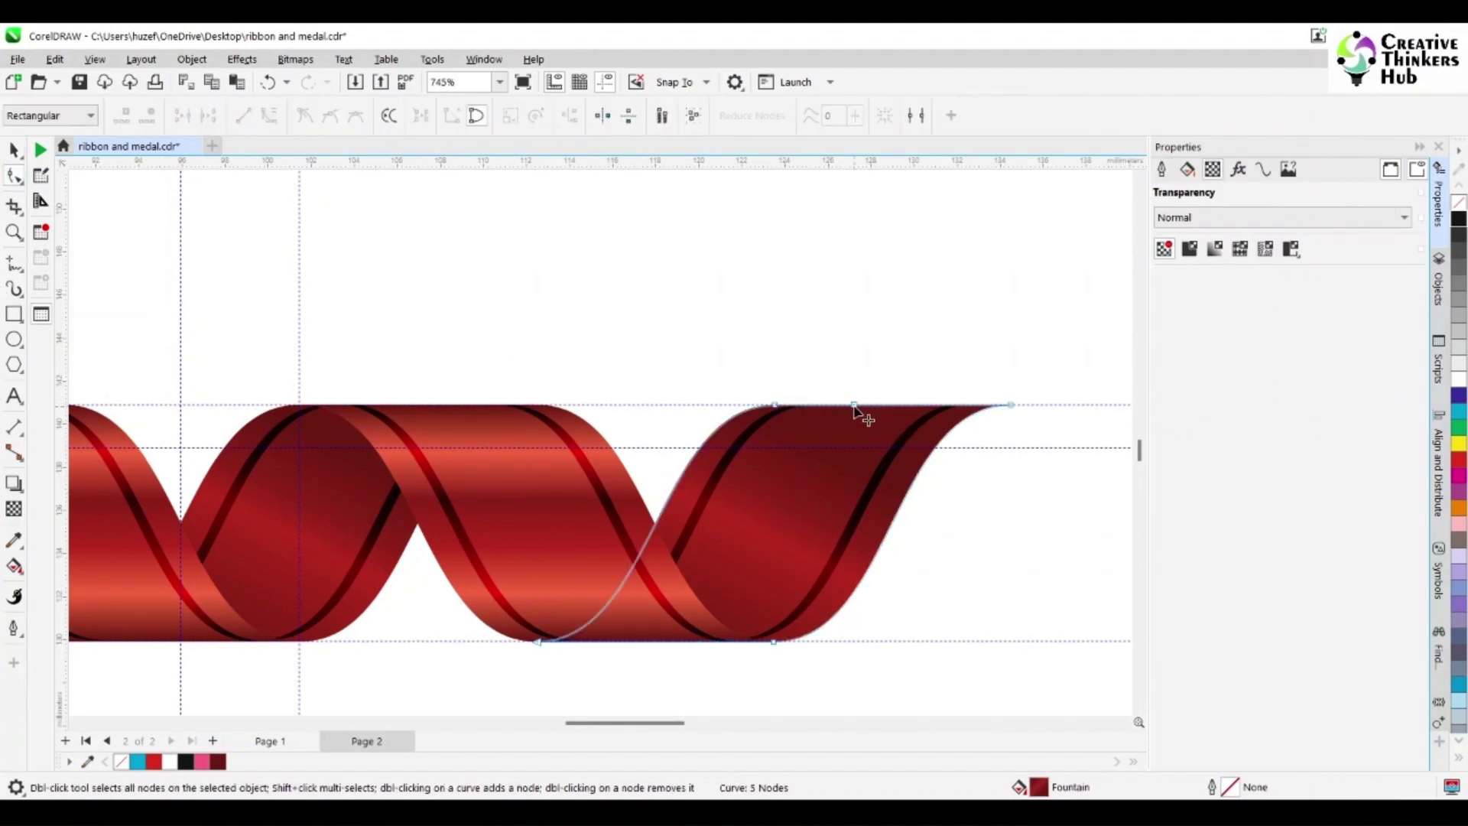
drag(855, 407, 843, 450)
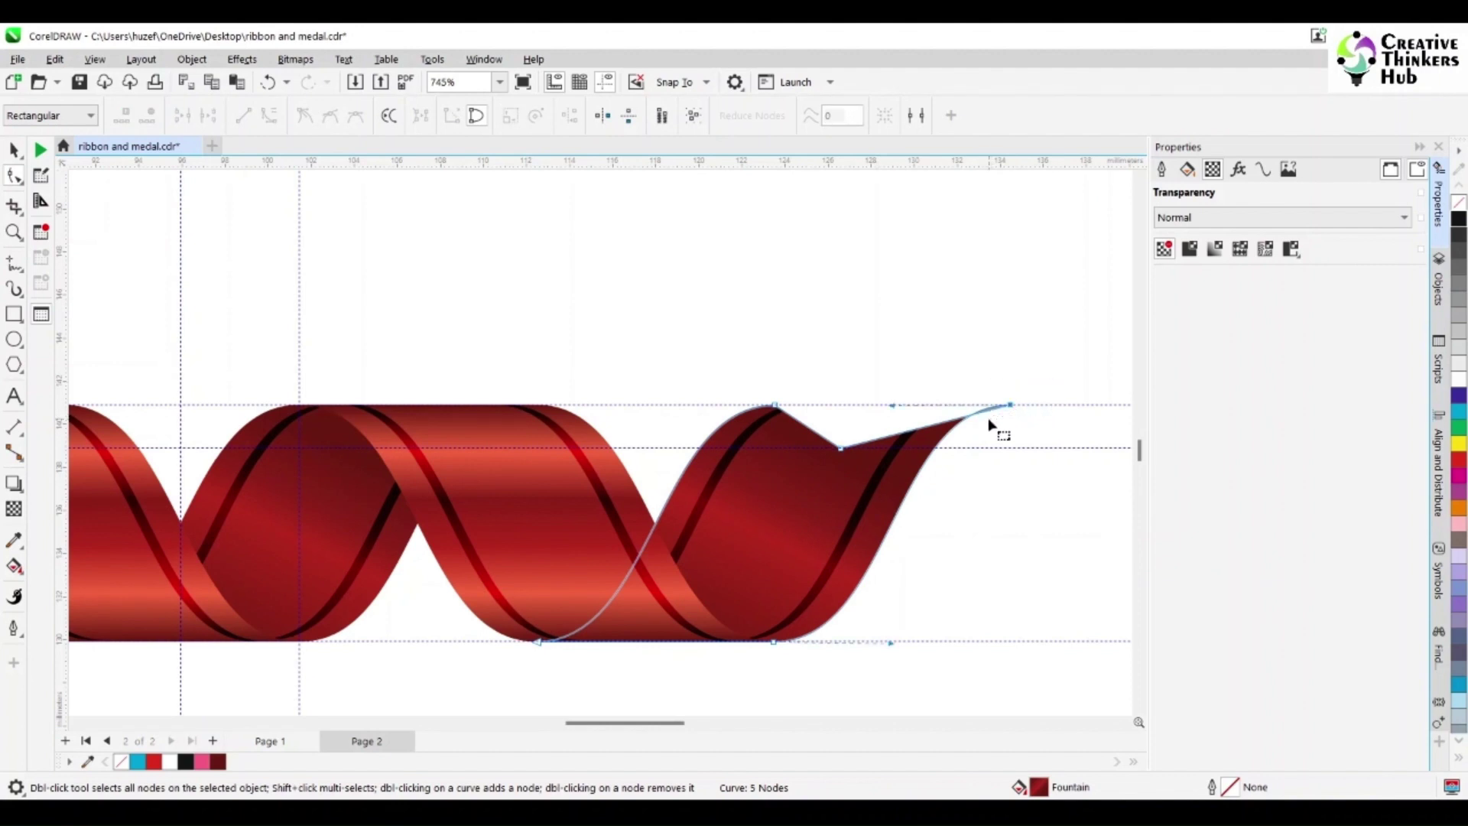
click(1010, 406)
drag(1010, 405, 1001, 422)
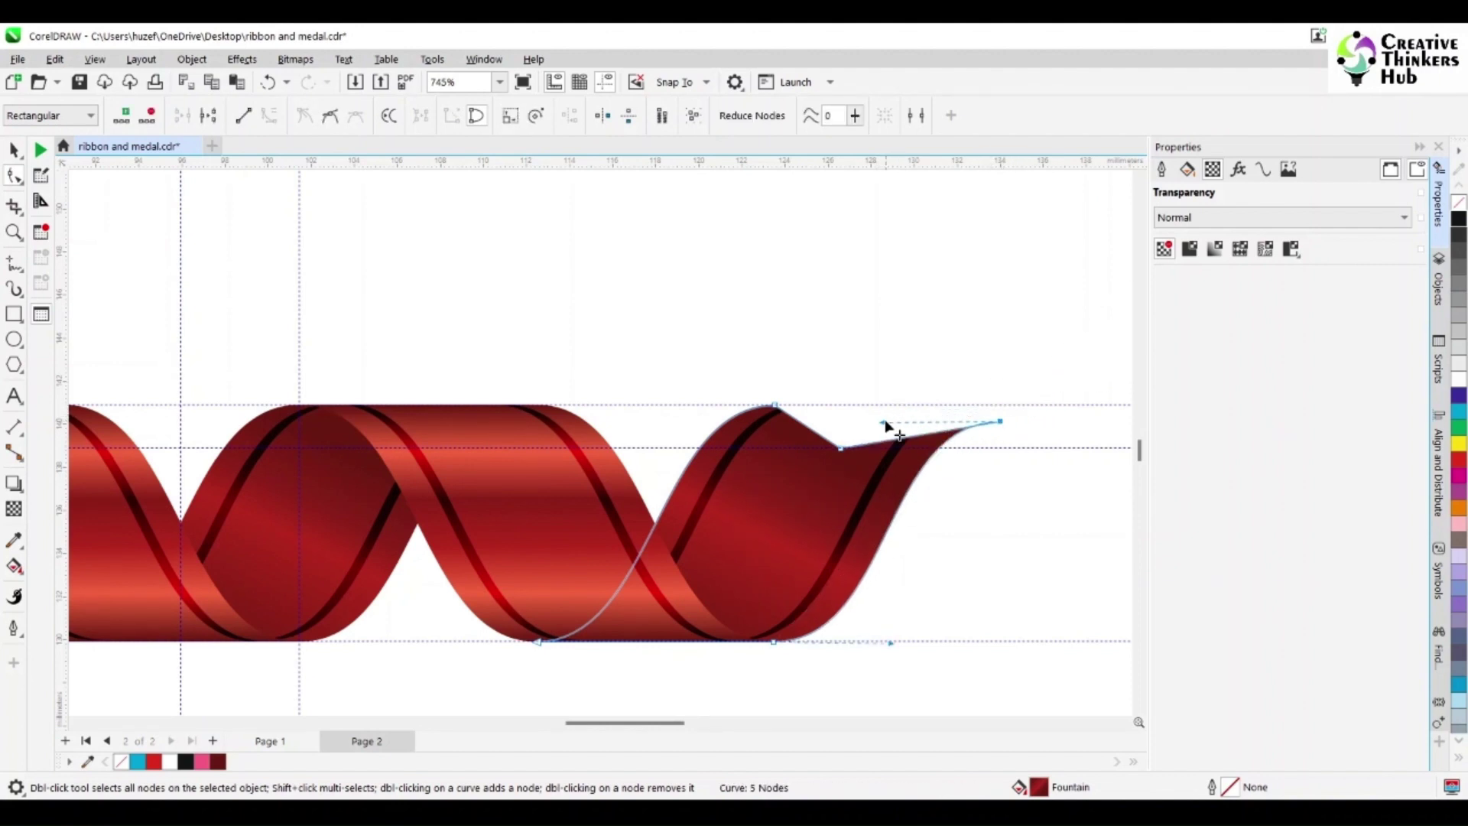
- Convert the edge between the notch and the tip to a curve and bend it upward into a smooth arc
drag(883, 423, 845, 451)
click(885, 439)
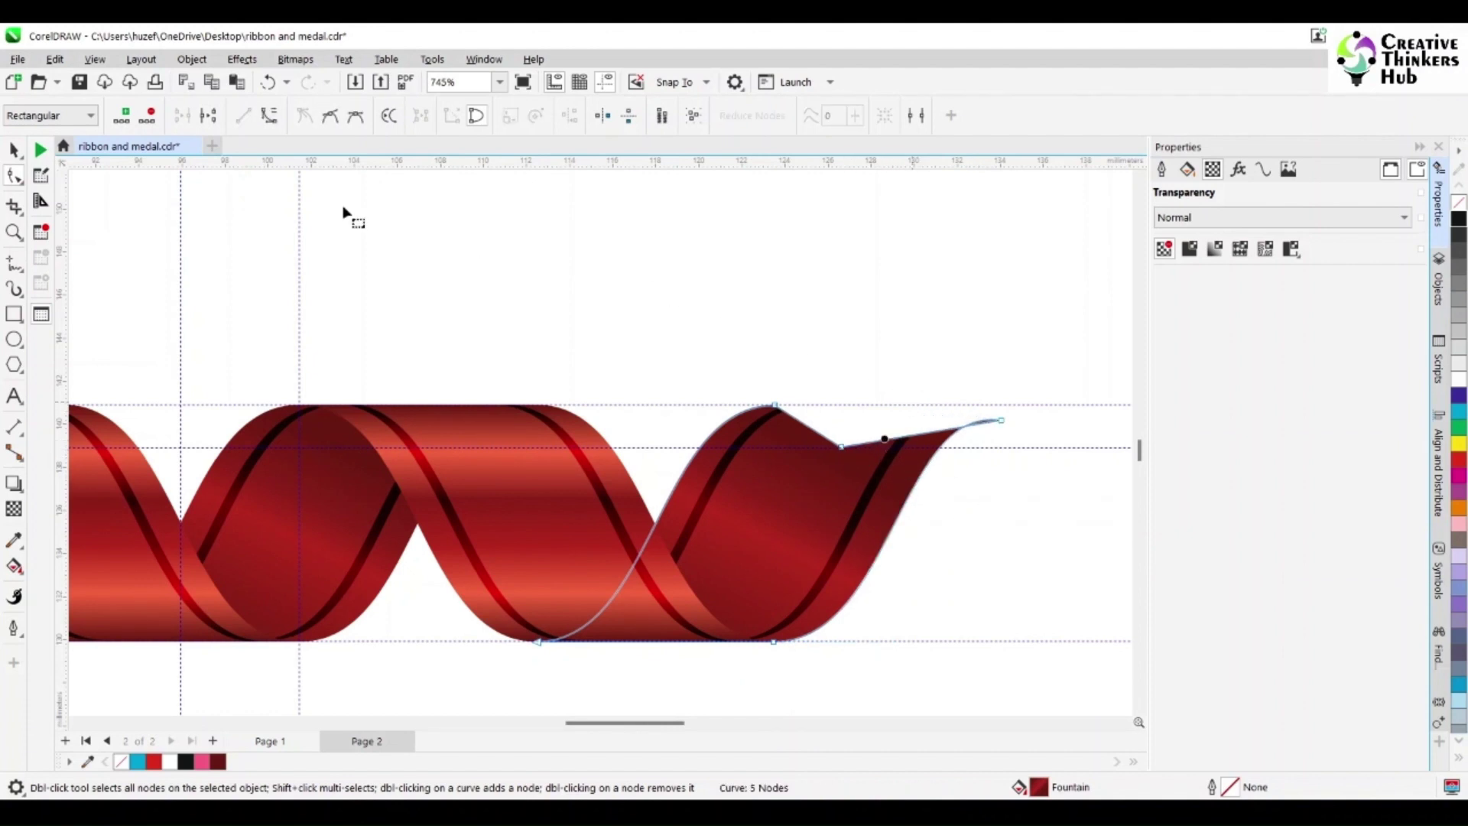
click(269, 115)
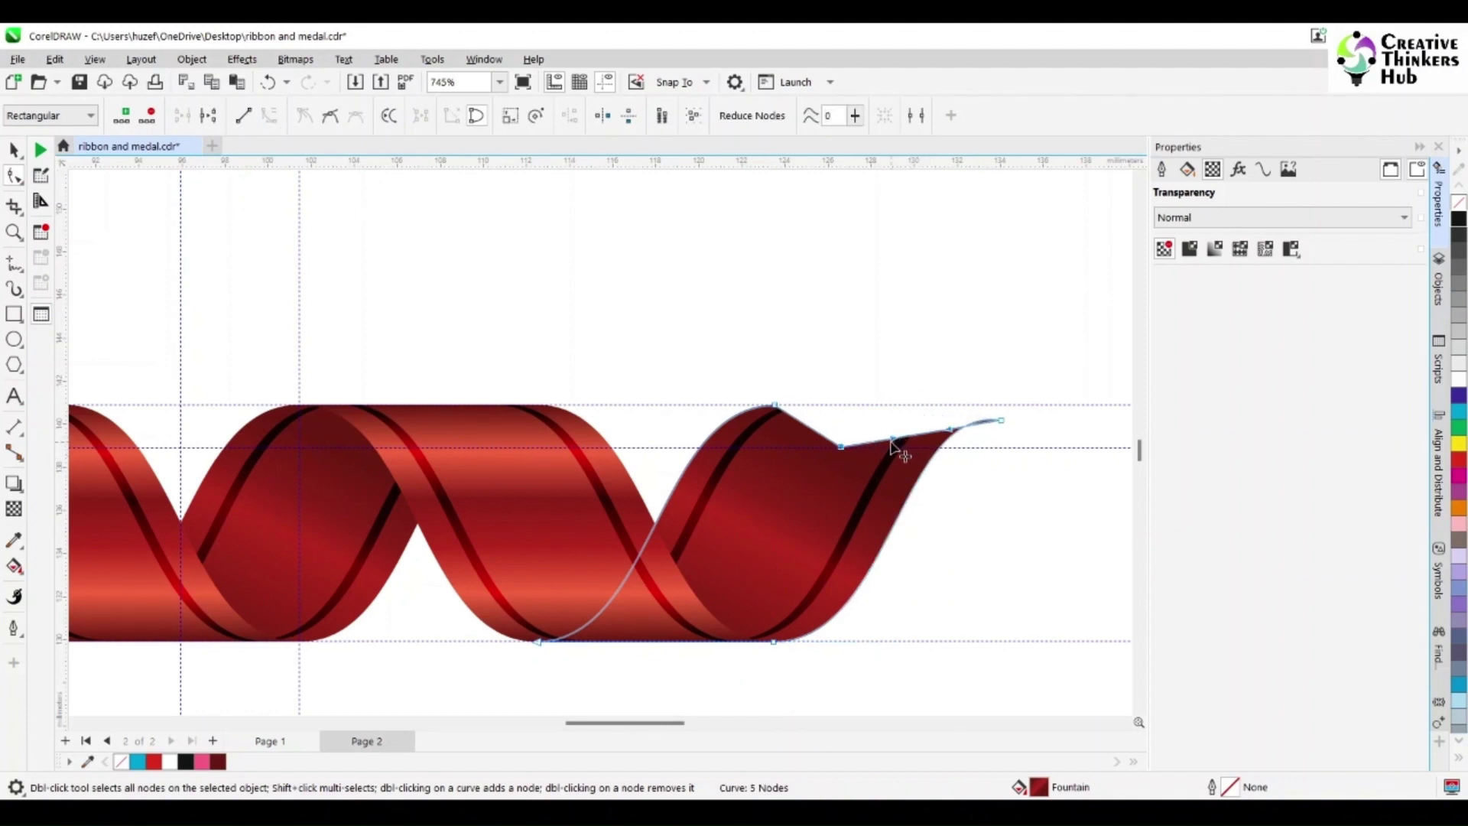
drag(892, 447, 996, 426)
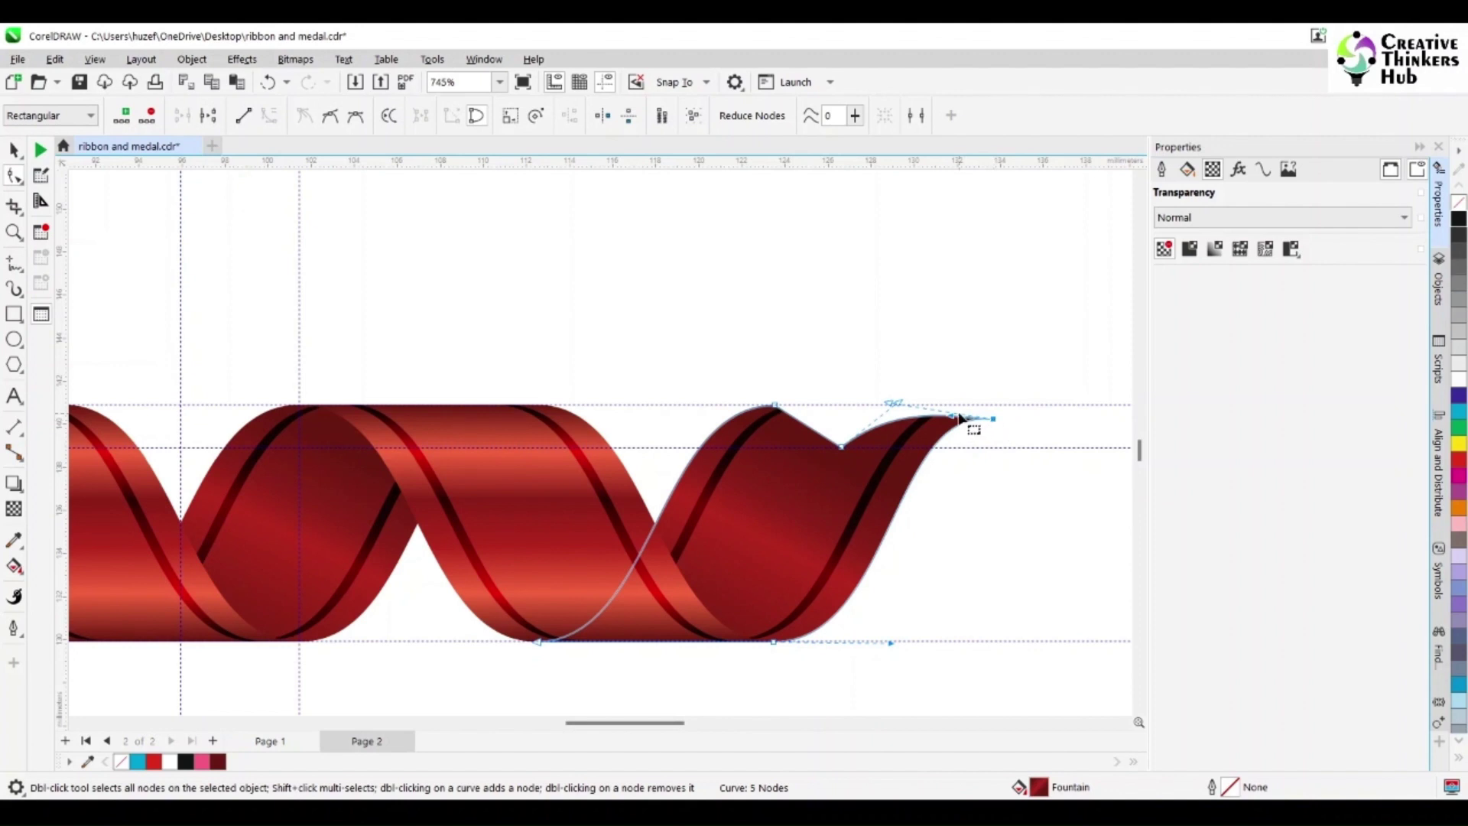
drag(896, 405, 892, 413)
click(13, 150)
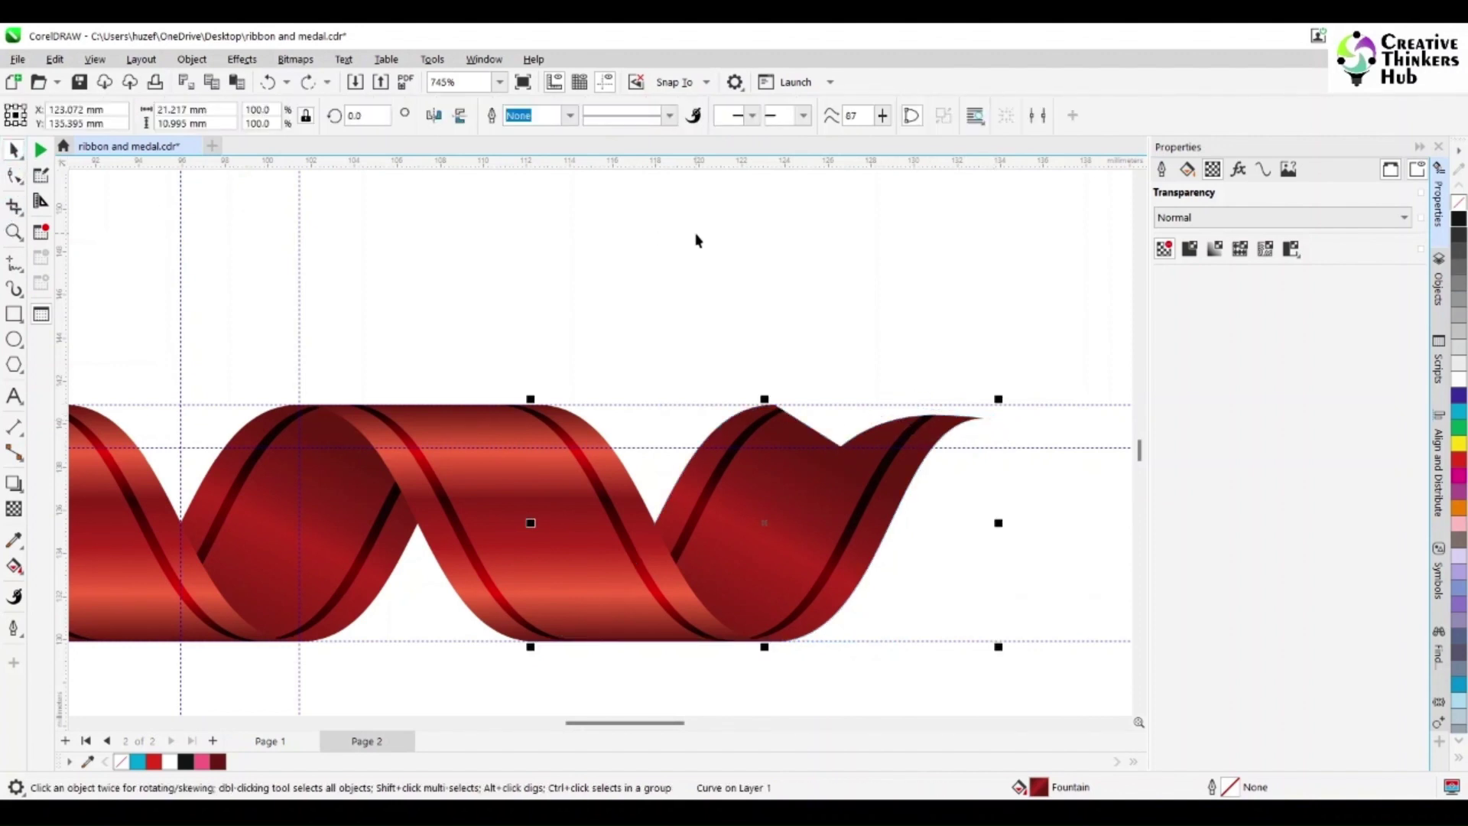
- Duplicate the notched end segment in front of all objects and move the copy down 2 mm
key(shift+Page_Up)
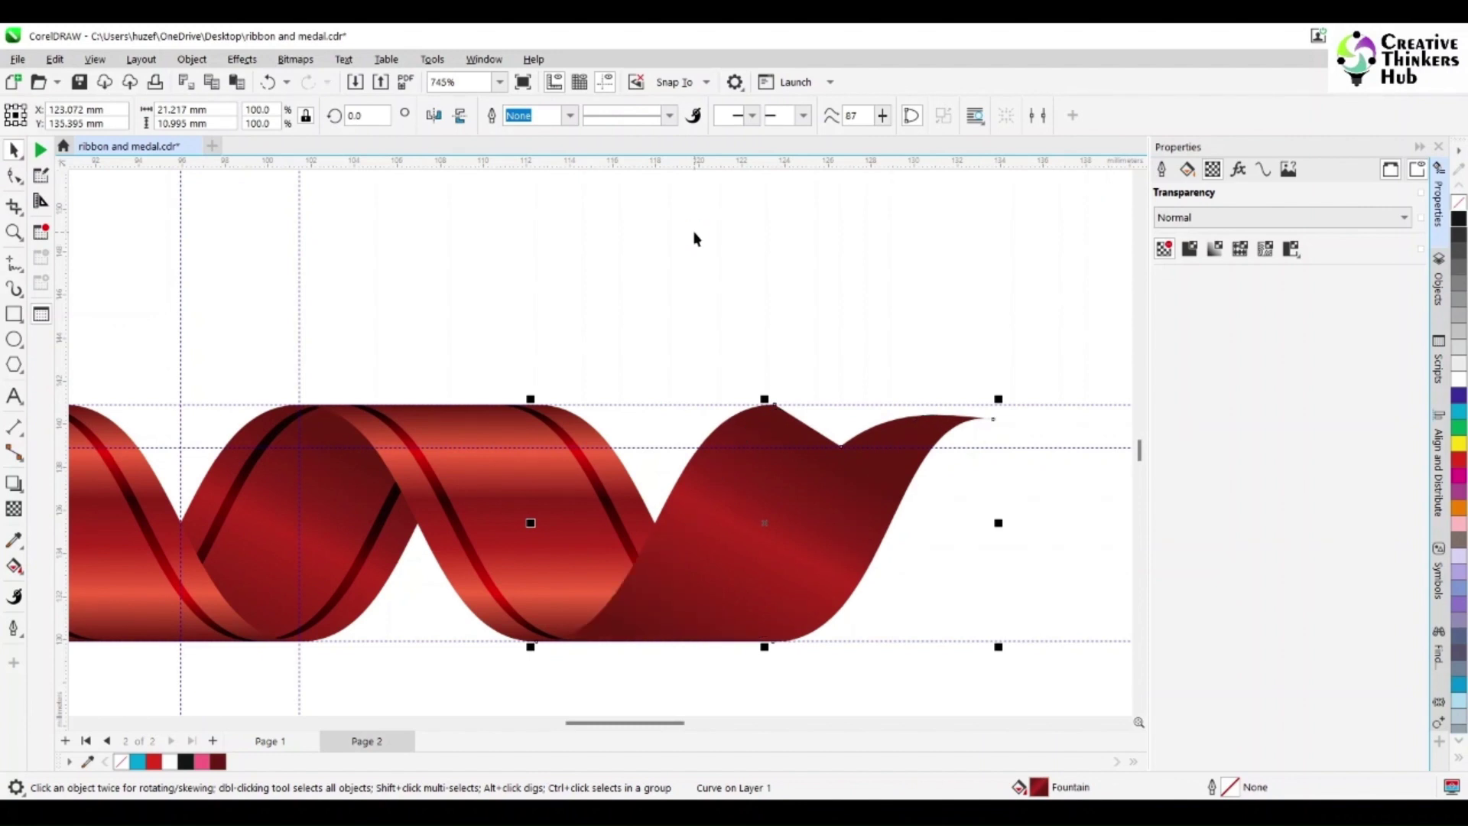
click(747, 268)
drag(786, 441, 785, 446)
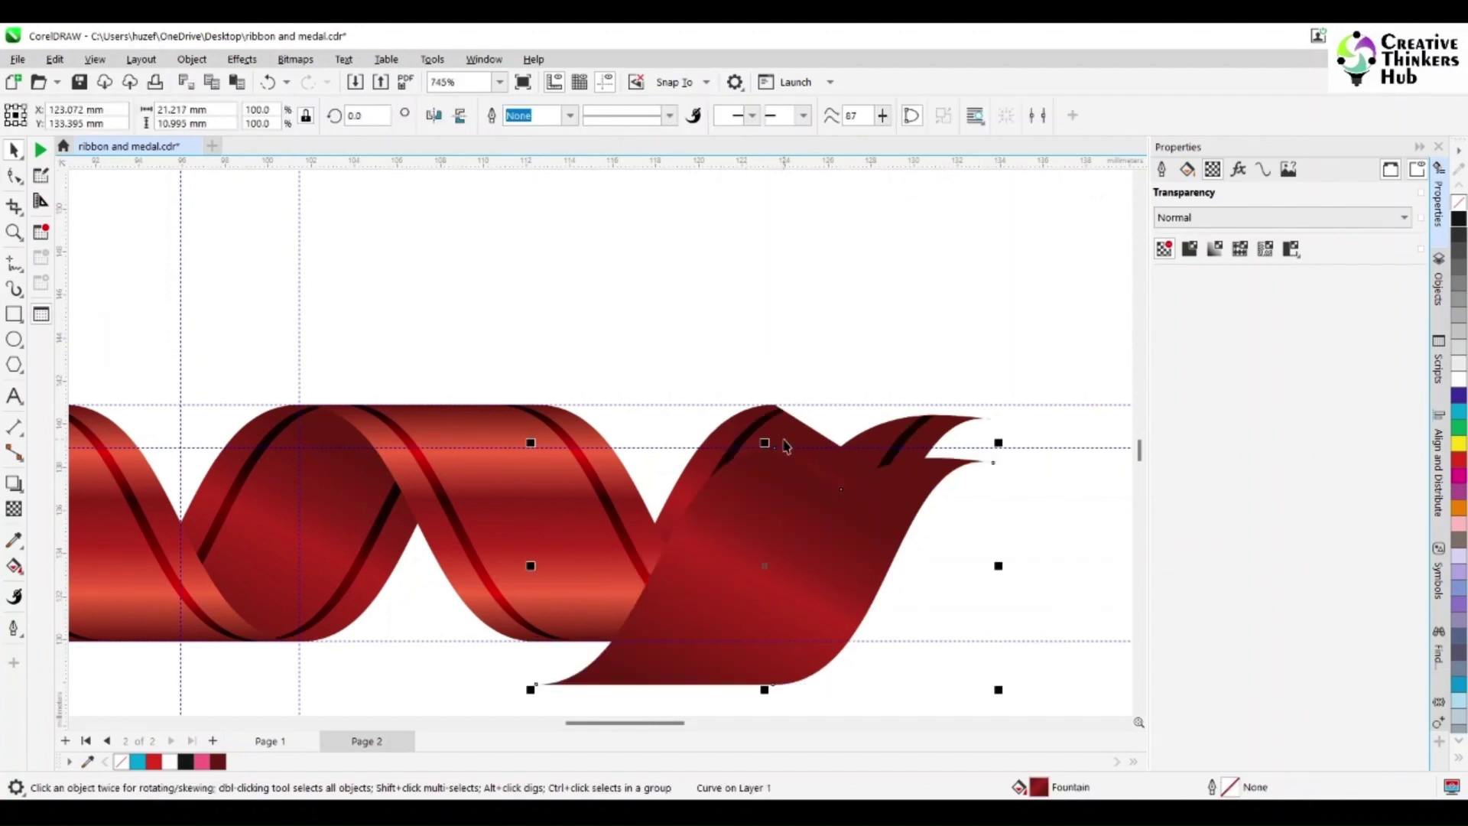
- Raise the upper-left node of the original notched segment by 6 mm
key(F10)
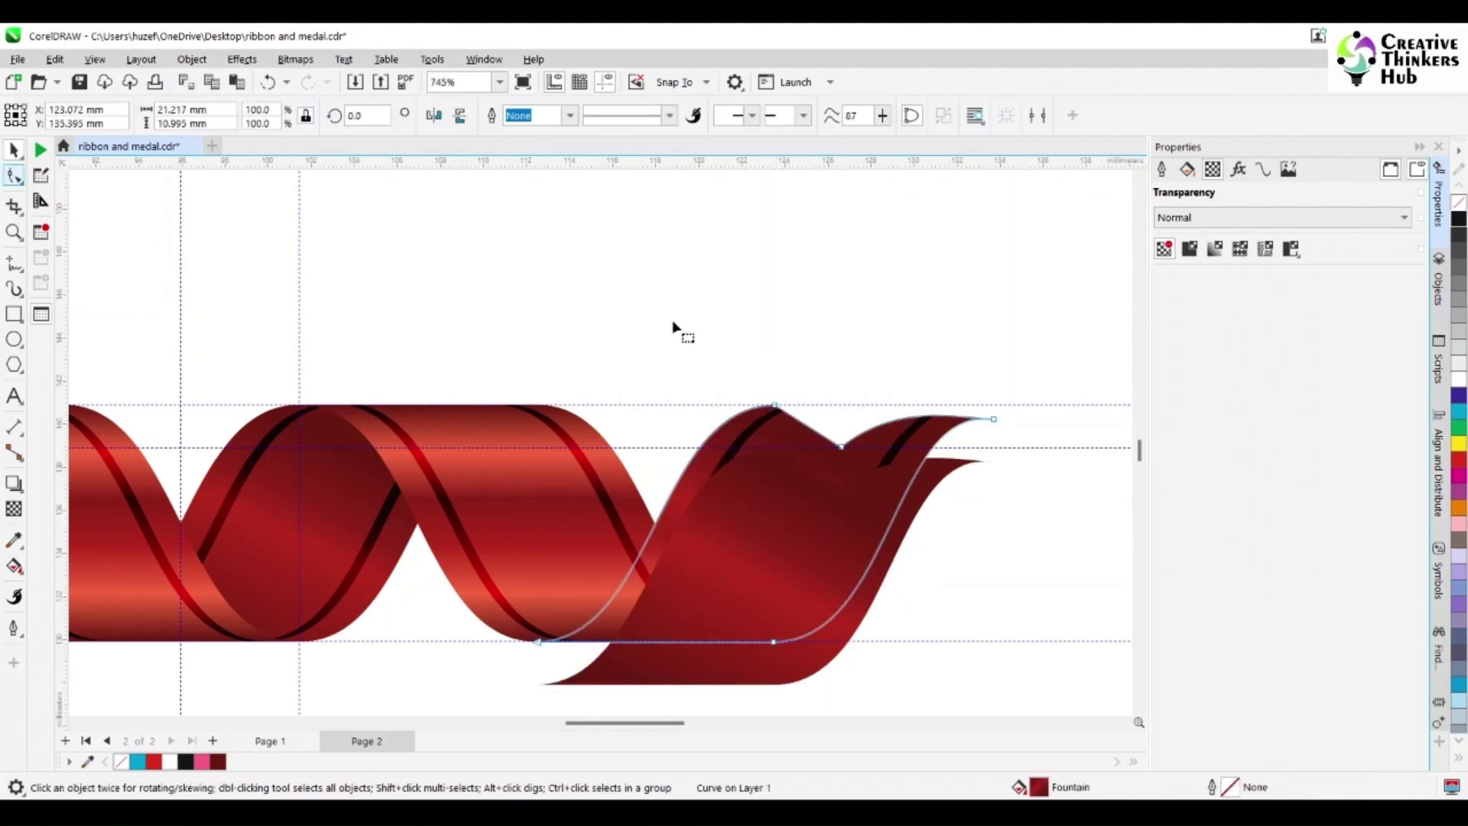
click(817, 431)
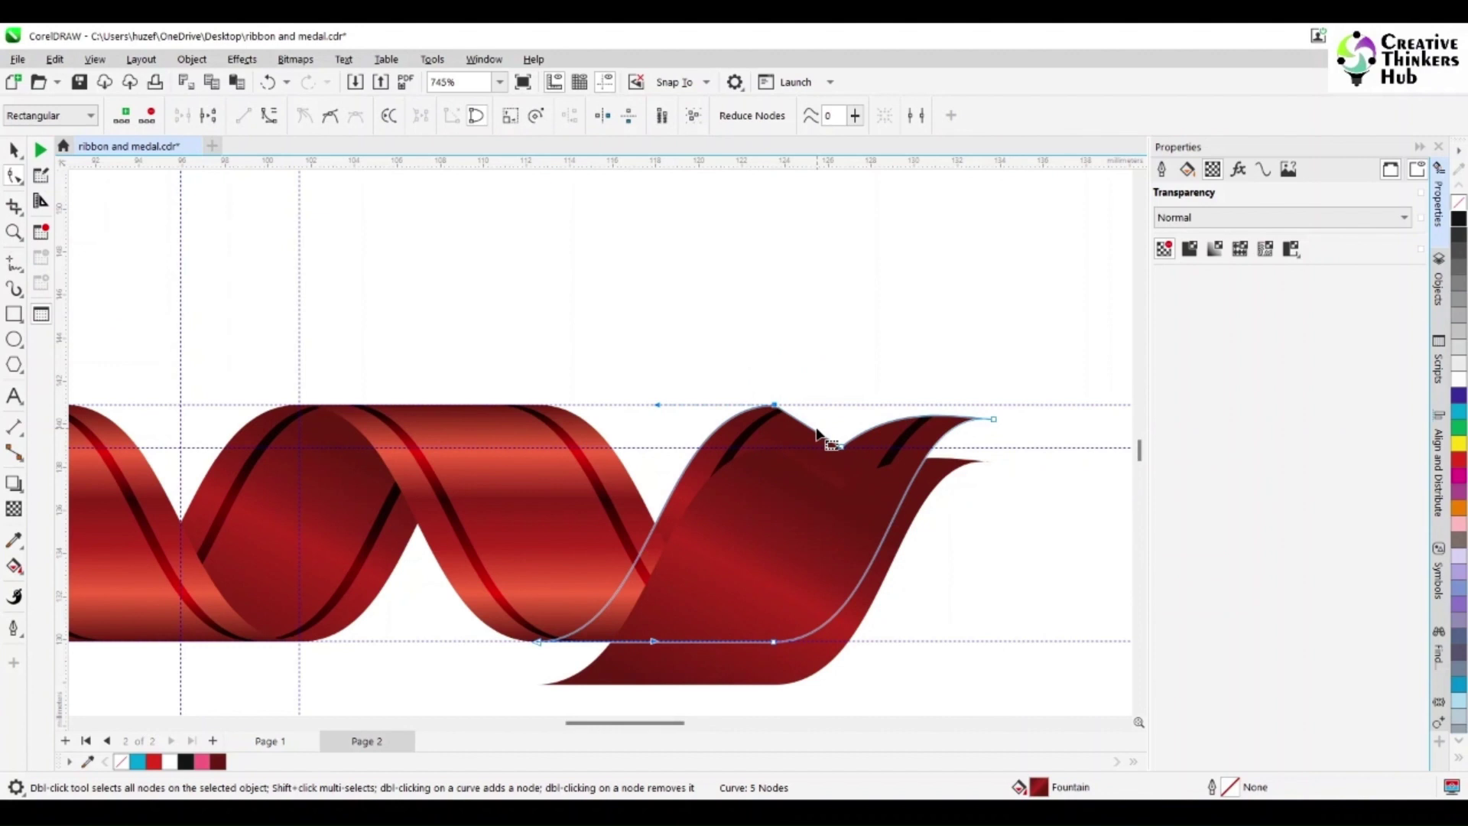
key(Up)
key(Up)
key(Up)
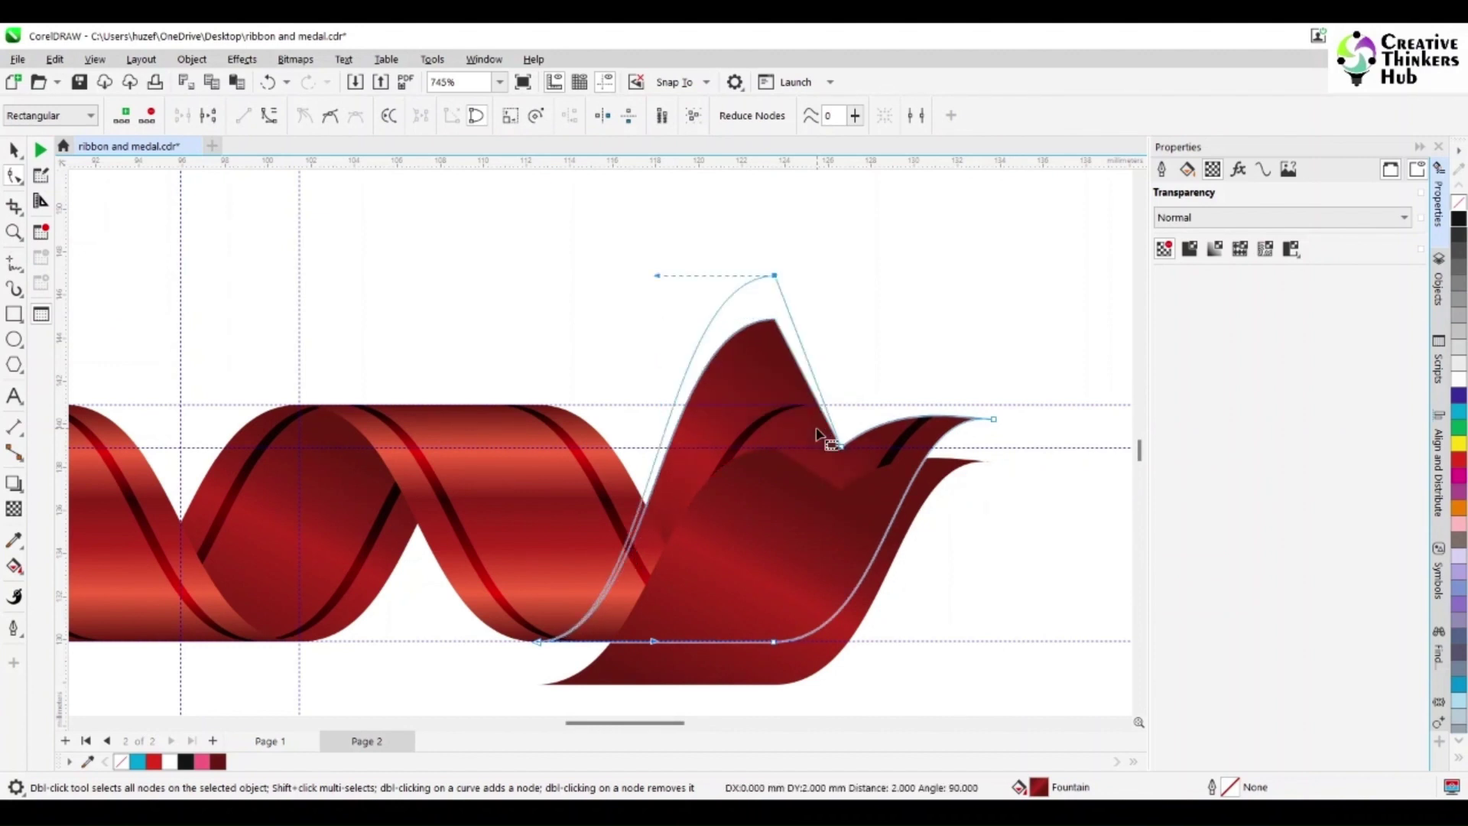
- Move the duplicated notched segment back up 2 mm over the original
click(813, 679)
click(15, 152)
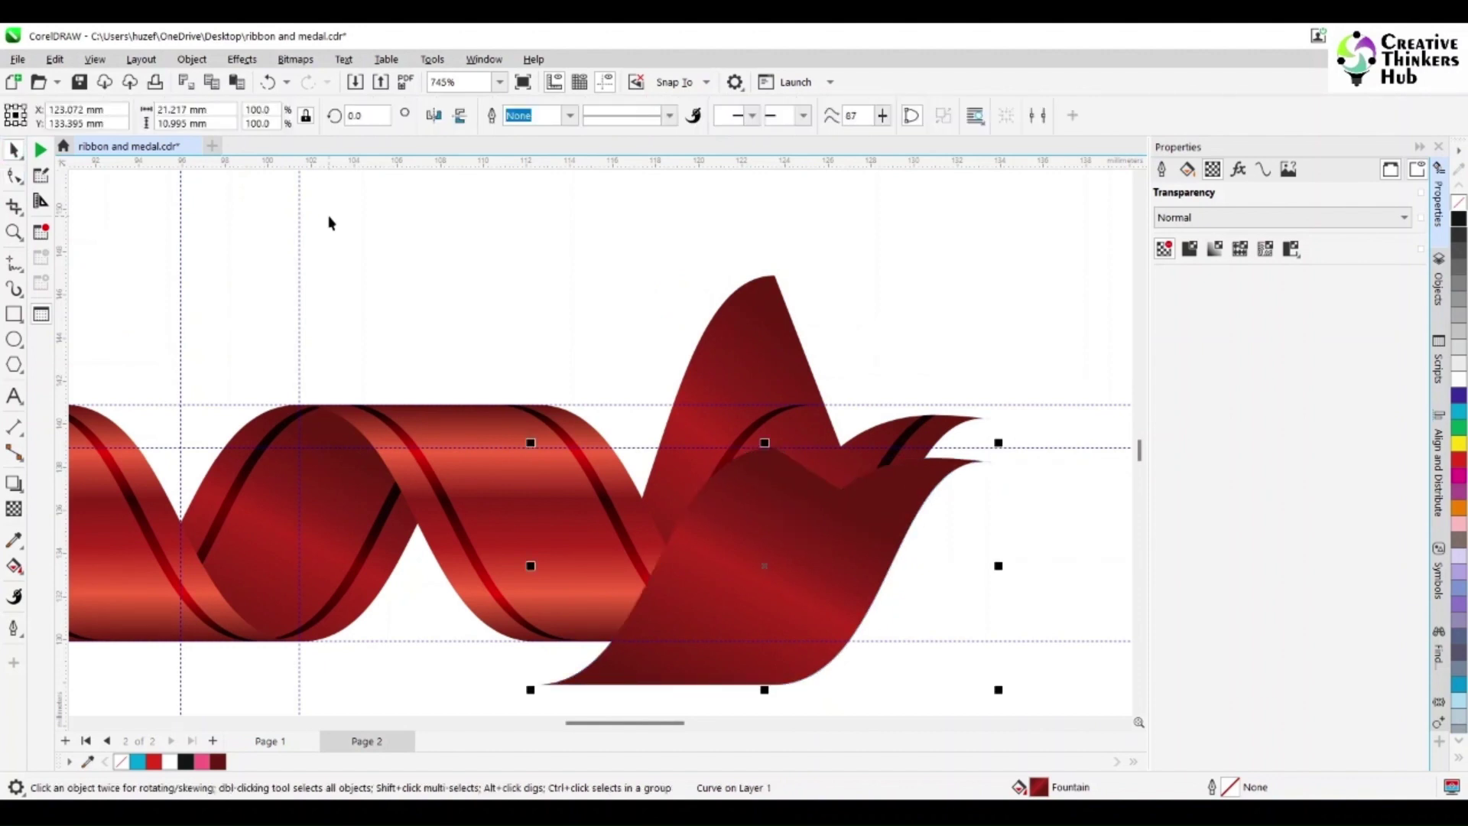
key(Up)
- Move the top tip node of the original notched segment diagonally down and to the right, directly above the notch
click(711, 427)
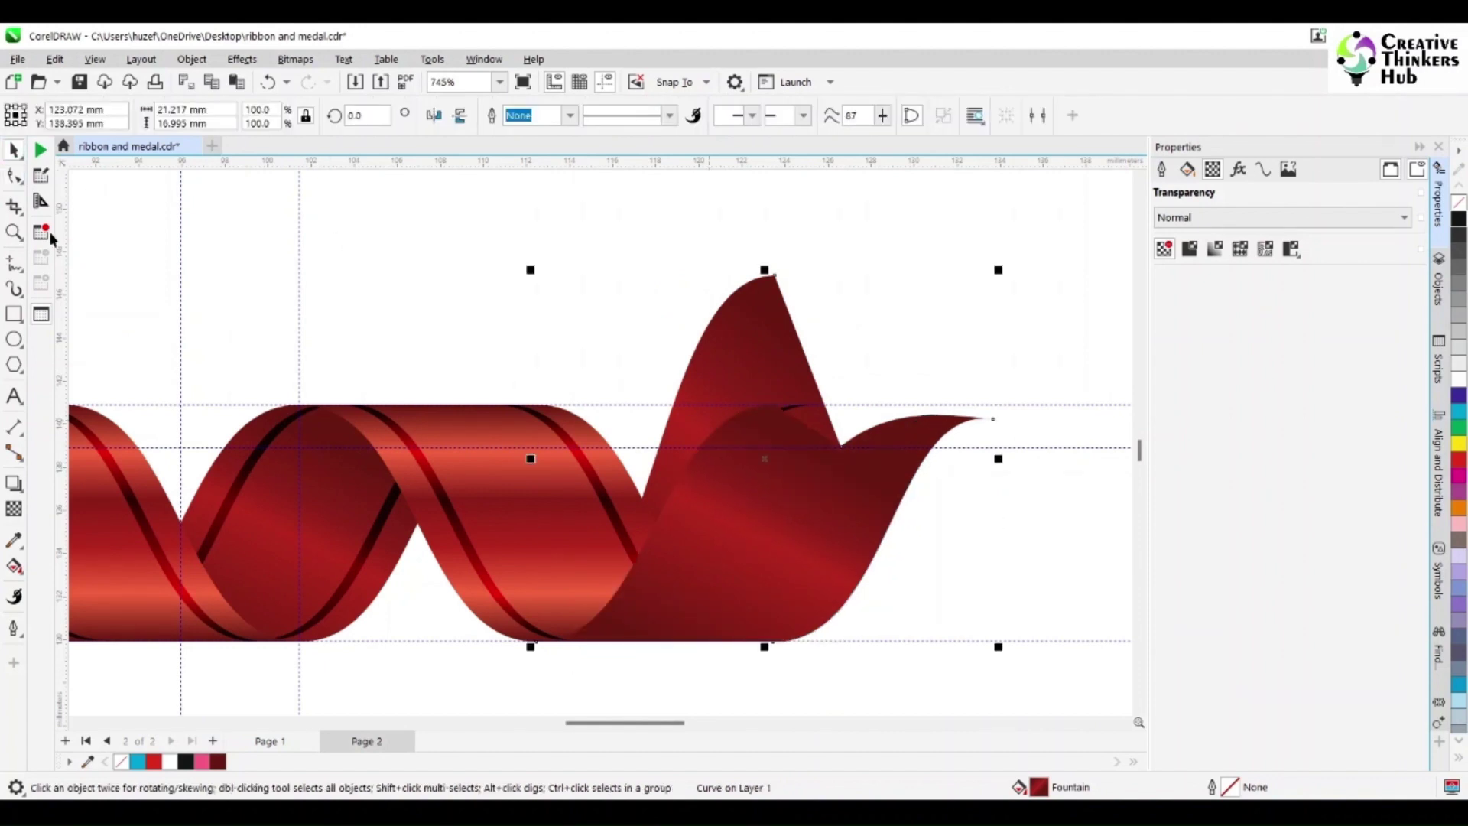
click(14, 175)
click(787, 276)
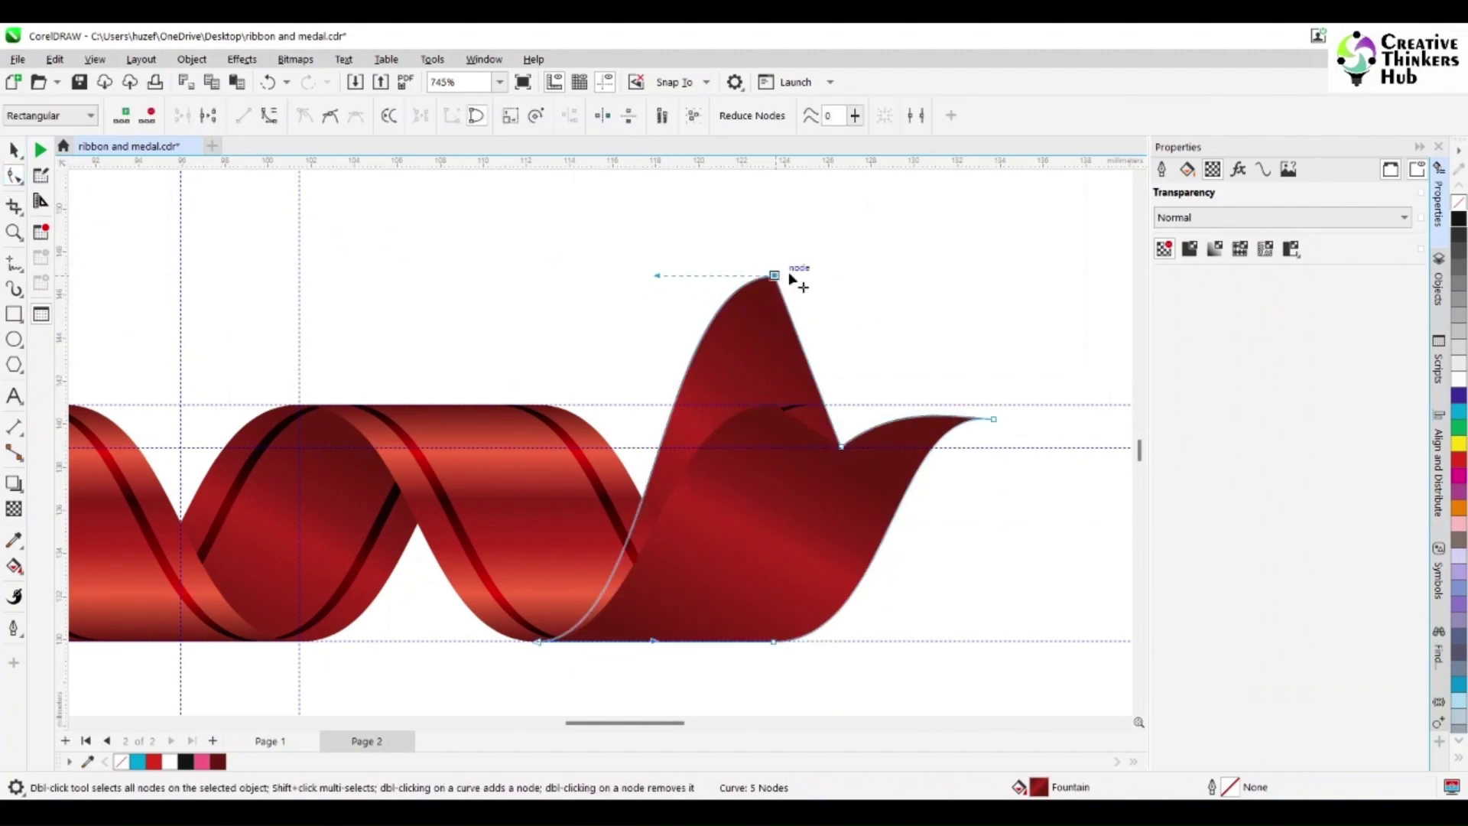
drag(789, 274, 834, 293)
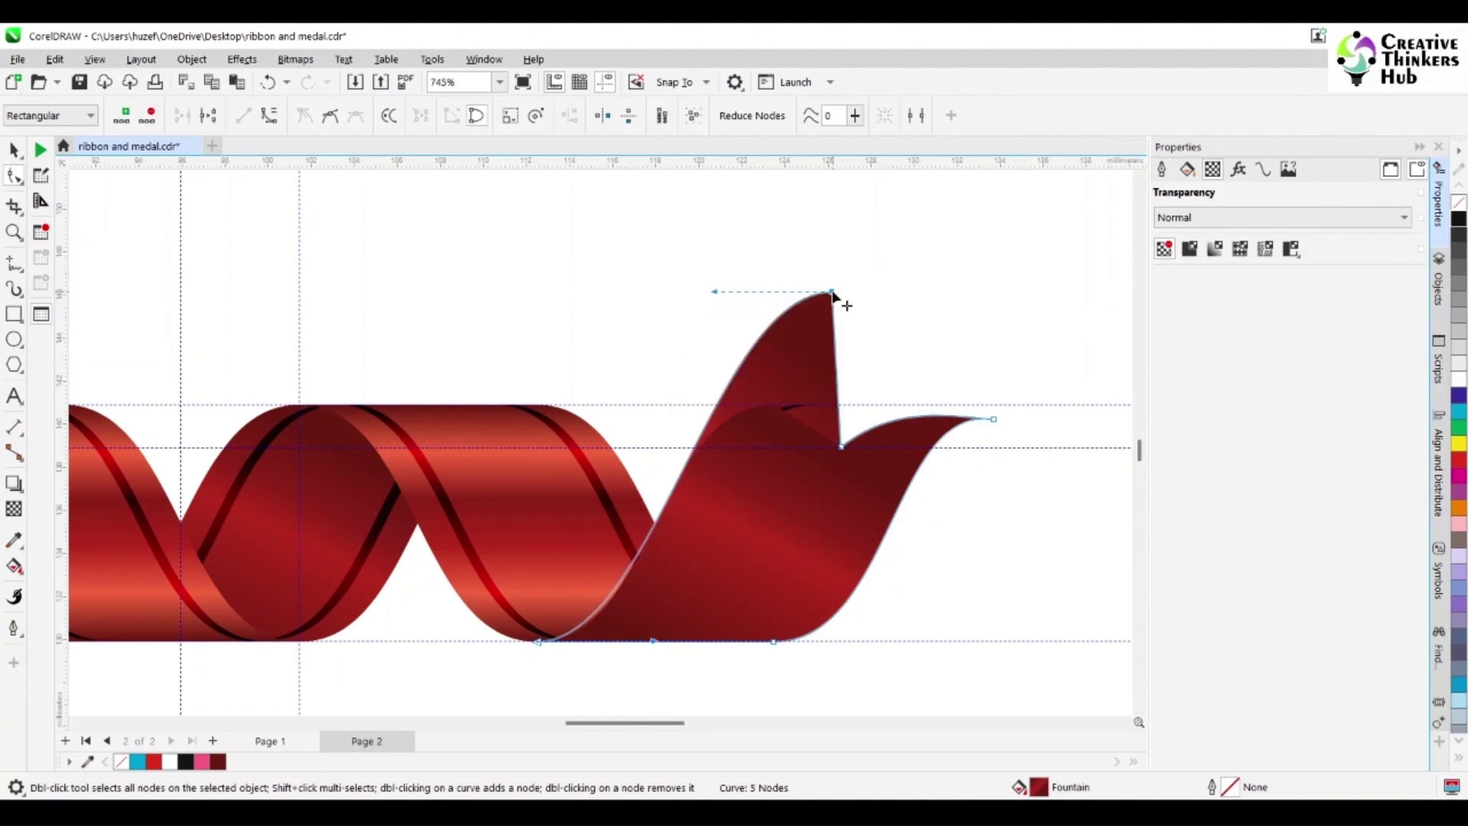
- Convert the edge between the raised tip and the notch to a curve and bend it inward to the left
click(837, 367)
click(269, 115)
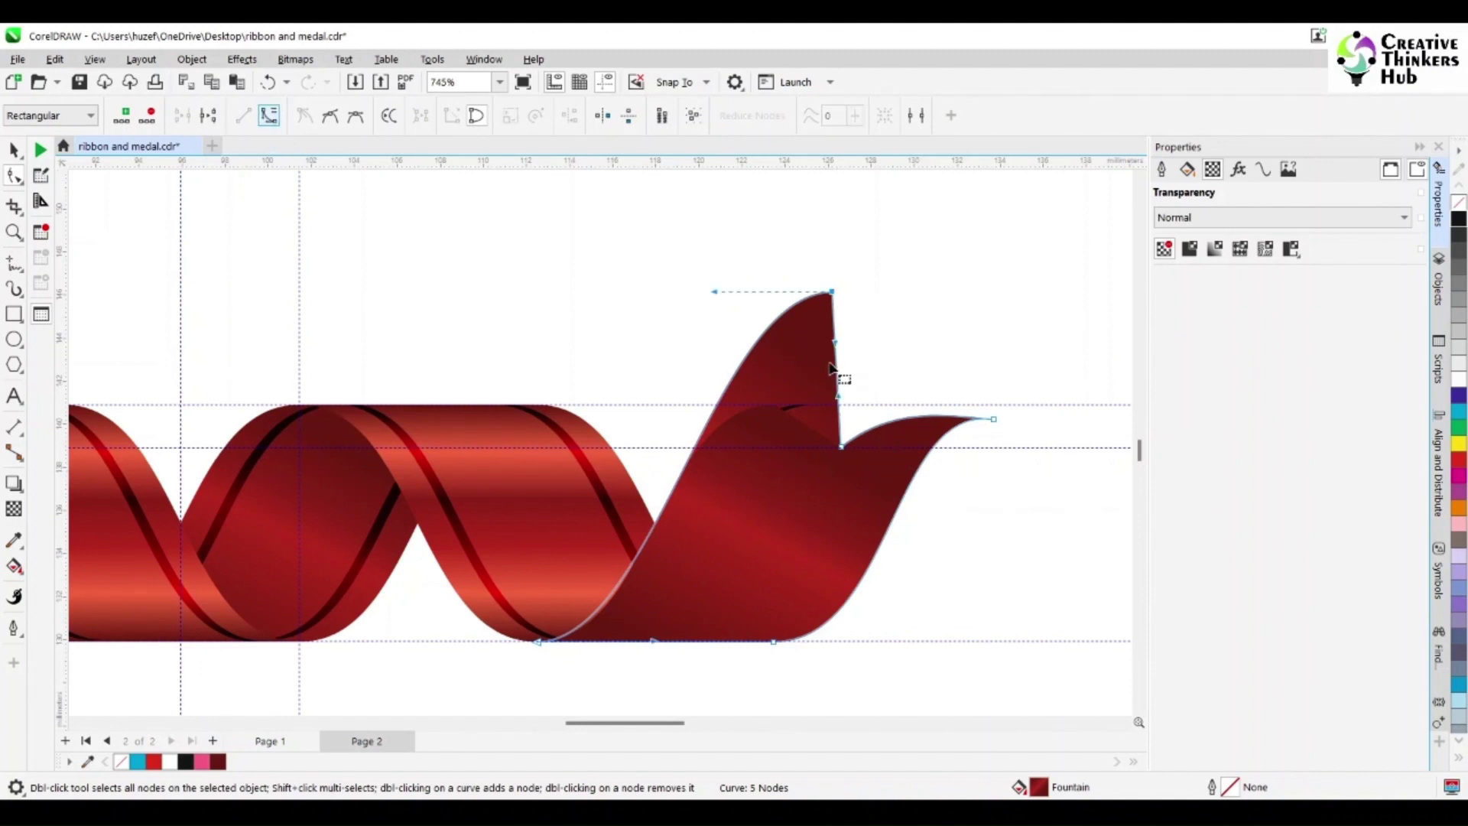
click(832, 369)
drag(834, 372, 808, 376)
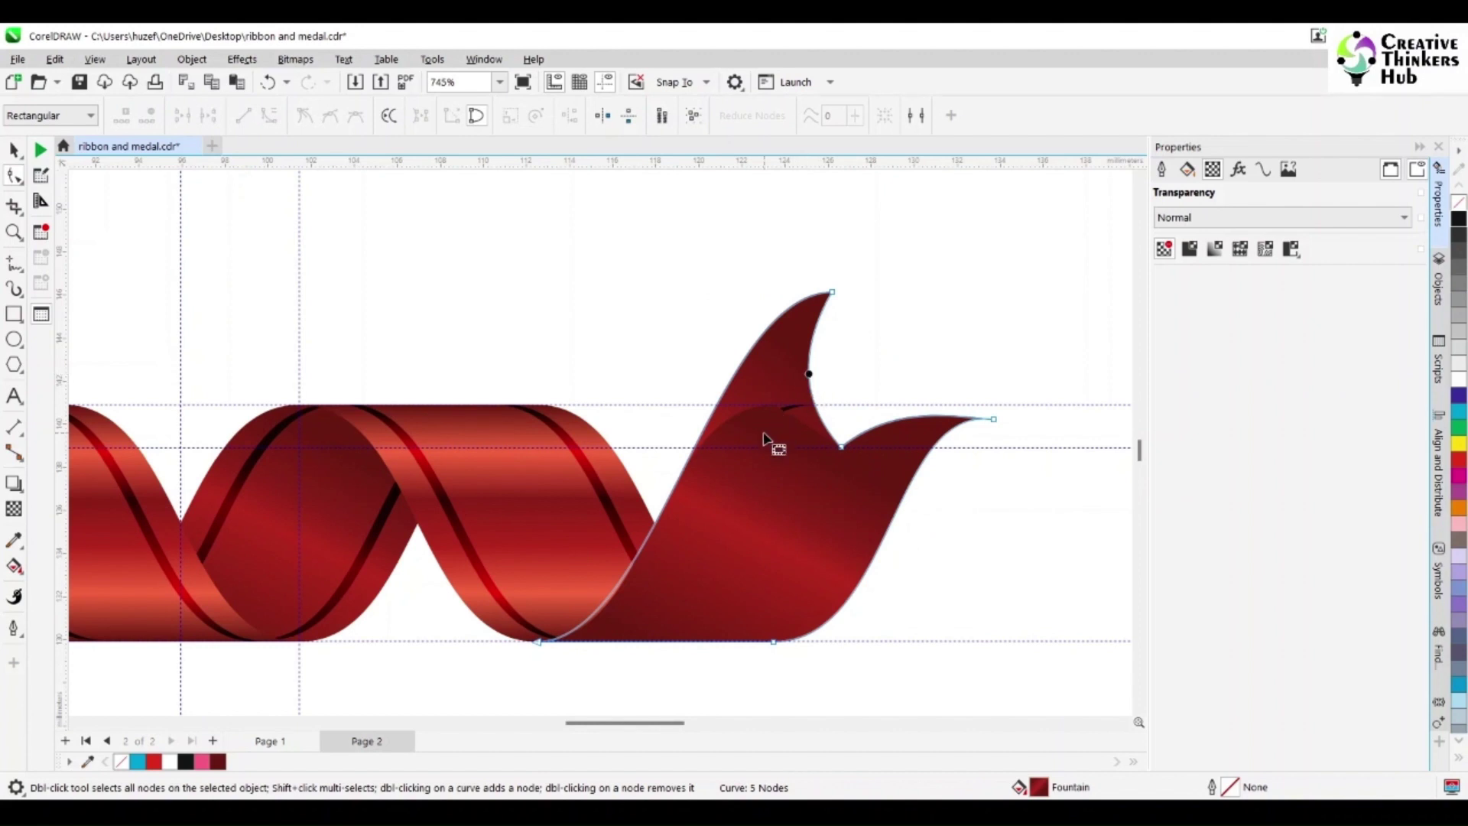
- Send the duplicated notched segment backward behind the dark edge stripes of the ribbon end
click(14, 149)
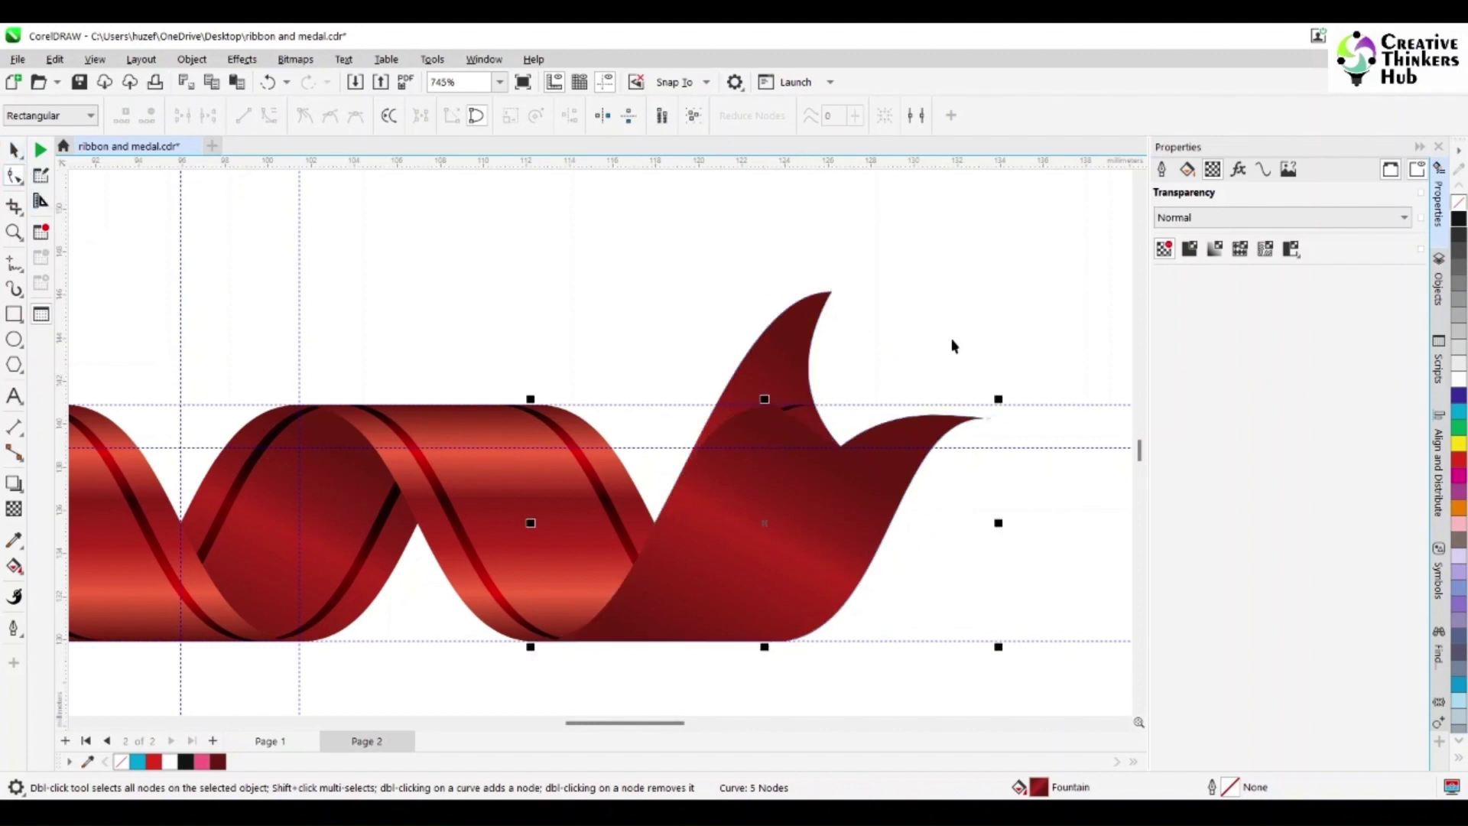
key(ctrl+Page_Down)
click(1023, 384)
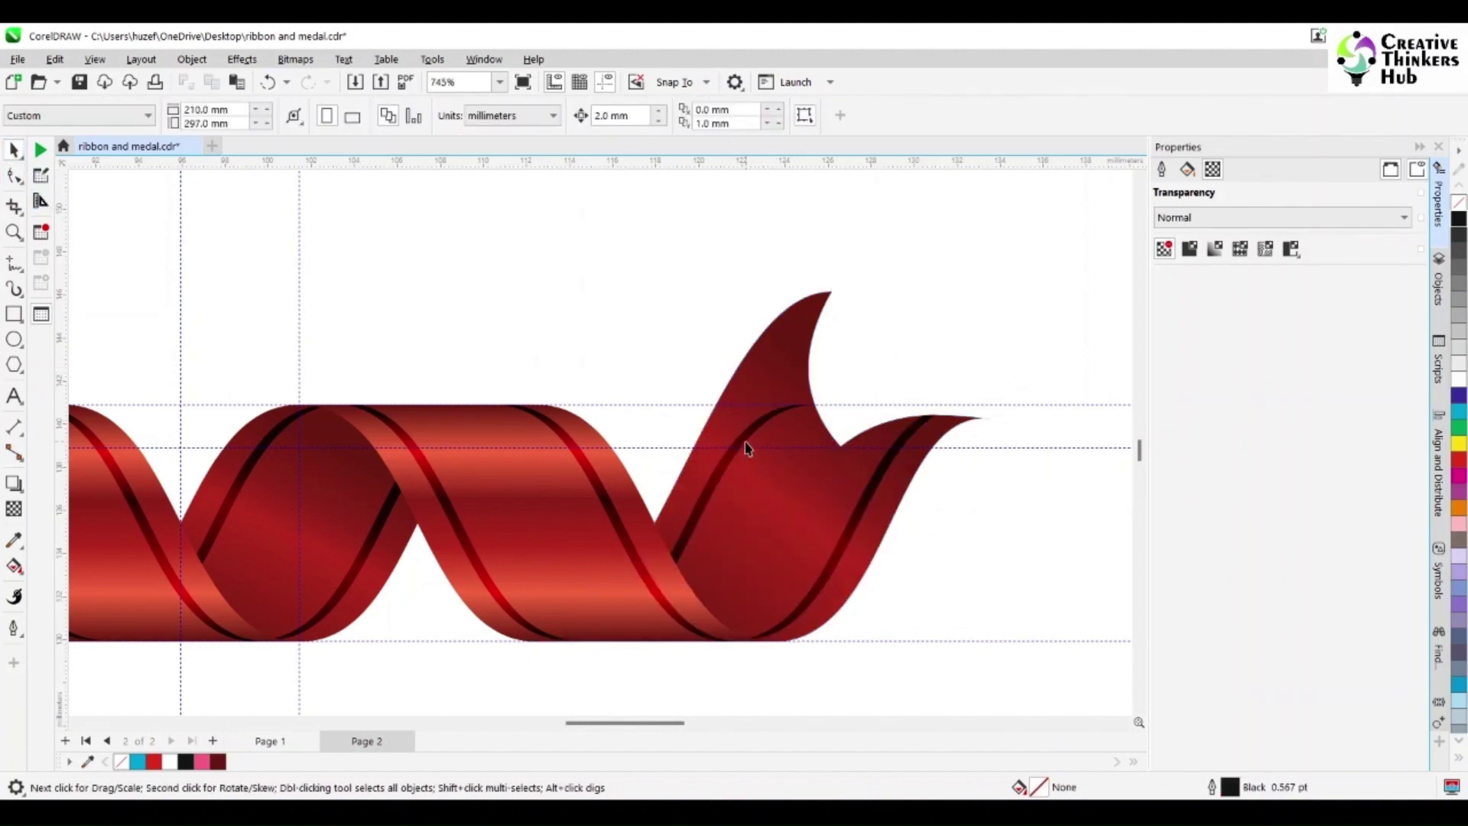
- Ungroup the ribbon end's two stripes, reduce the right stripe to about 10.4 mm high, and narrow it slightly to fit the tip
click(748, 449)
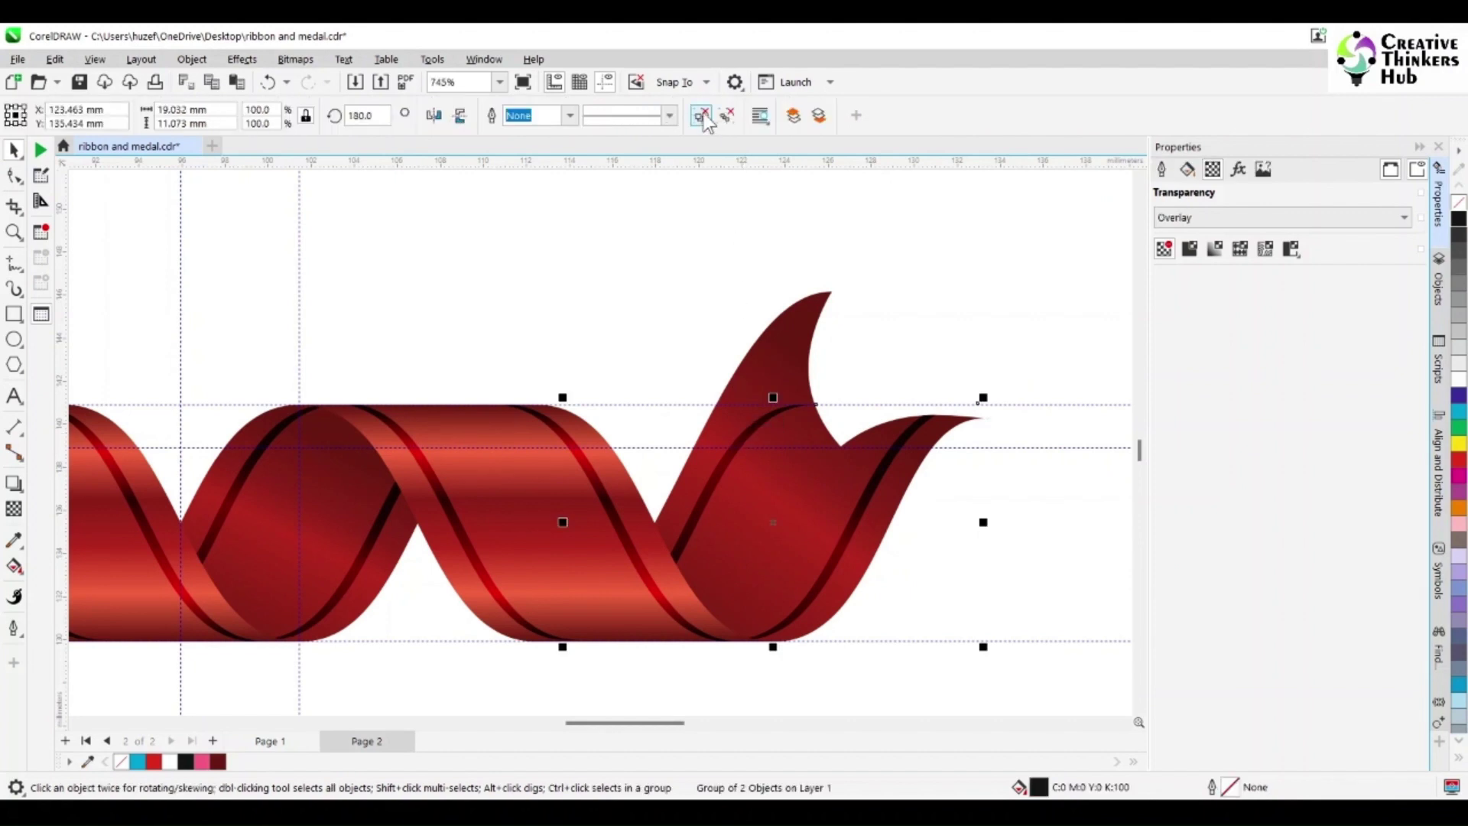
click(870, 346)
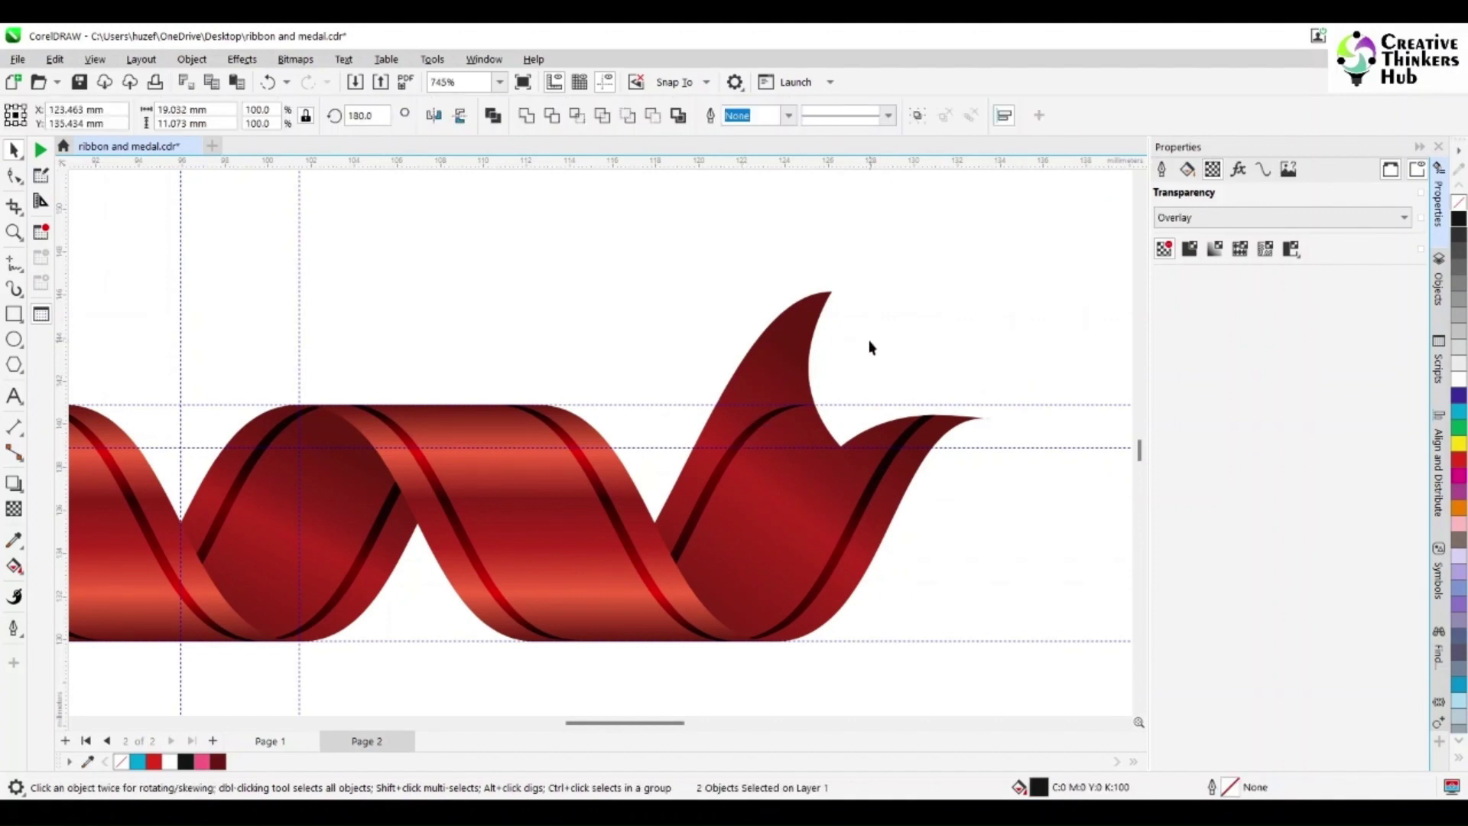
click(927, 417)
drag(854, 399, 853, 411)
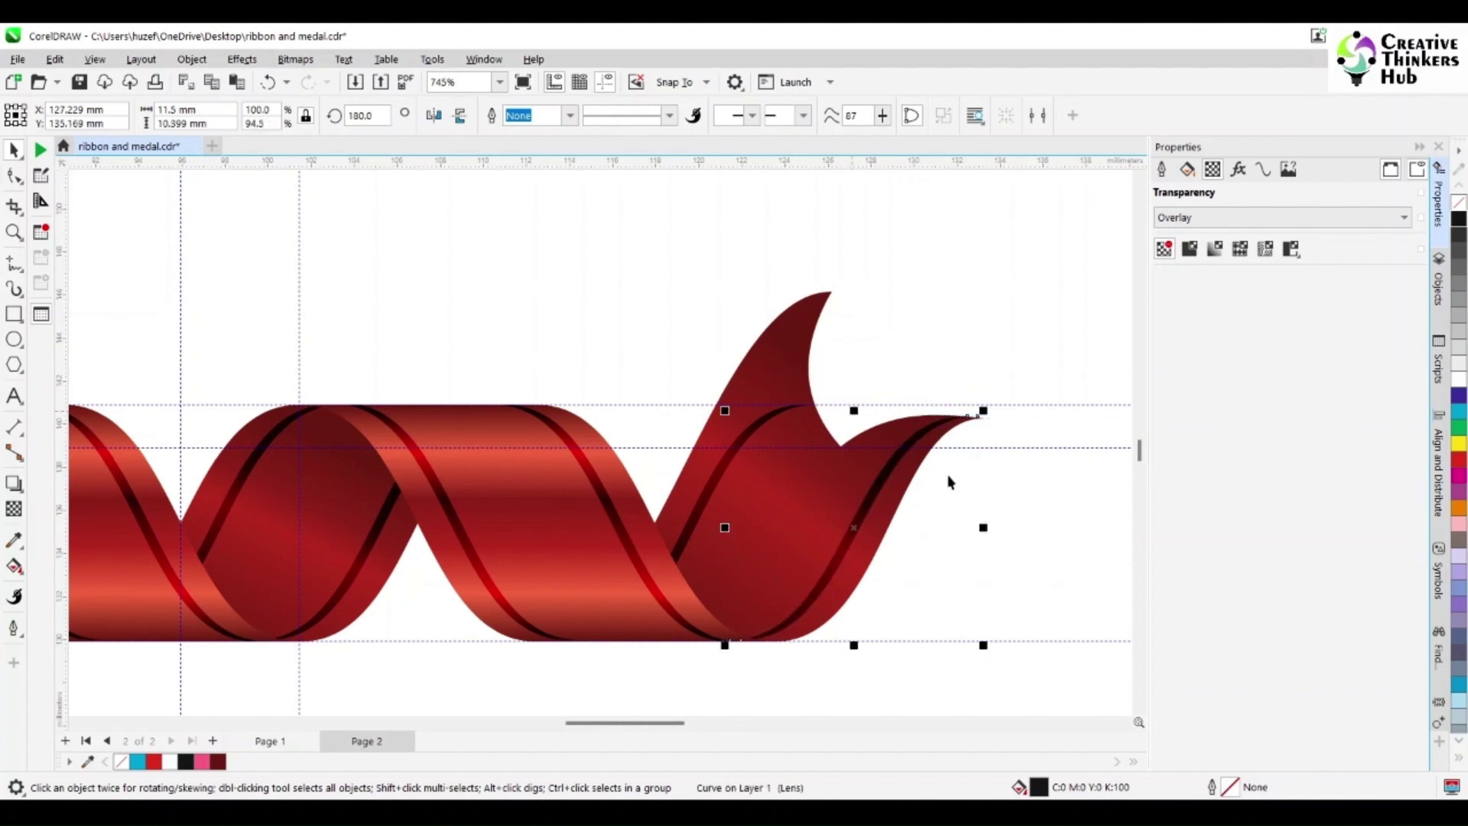
drag(983, 528, 969, 529)
- Stretch the left stripe of the ribbon end upward to about 12.9 mm high to follow the raised tip
click(760, 433)
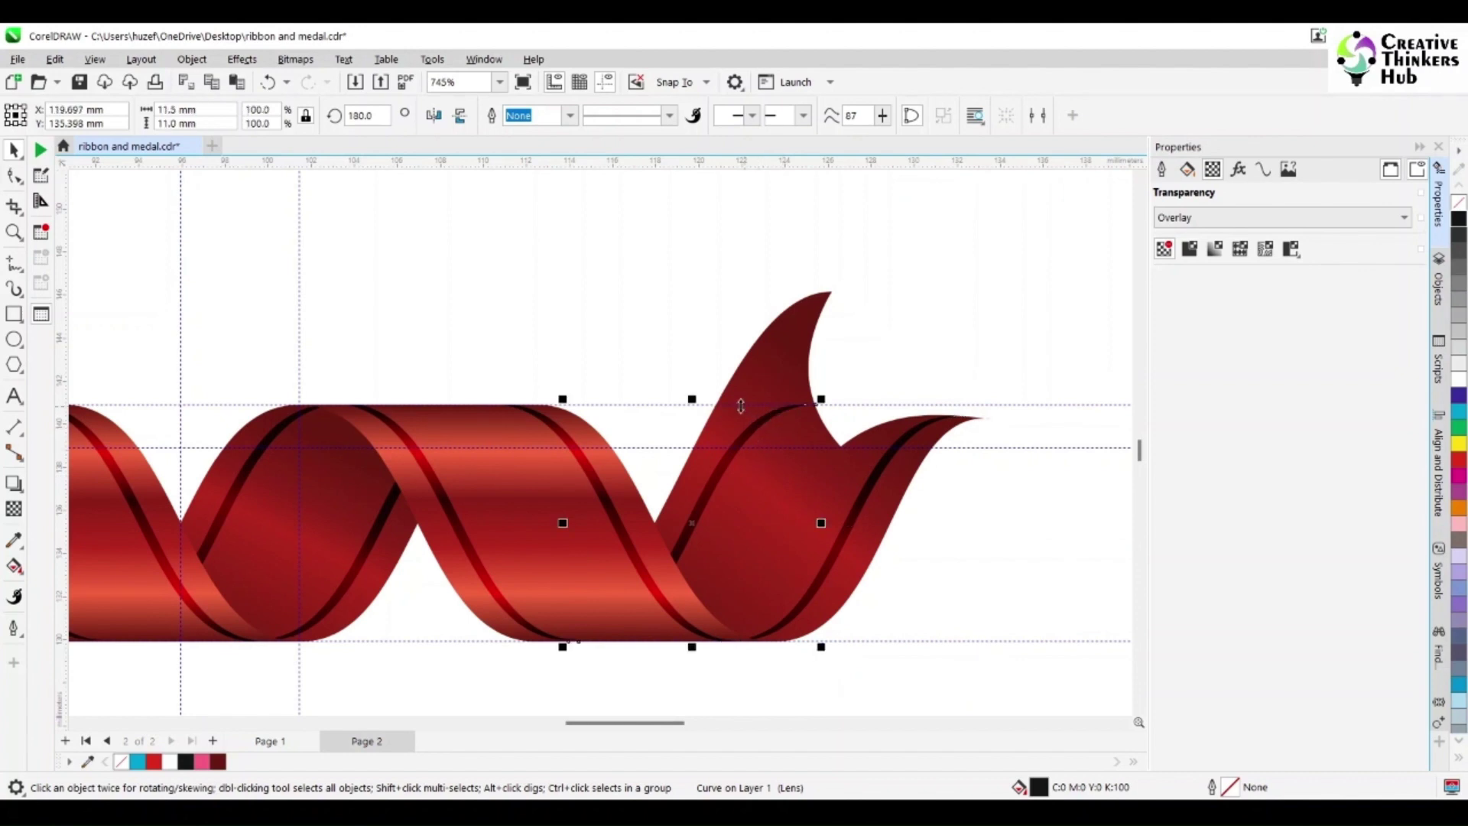
drag(693, 398, 699, 373)
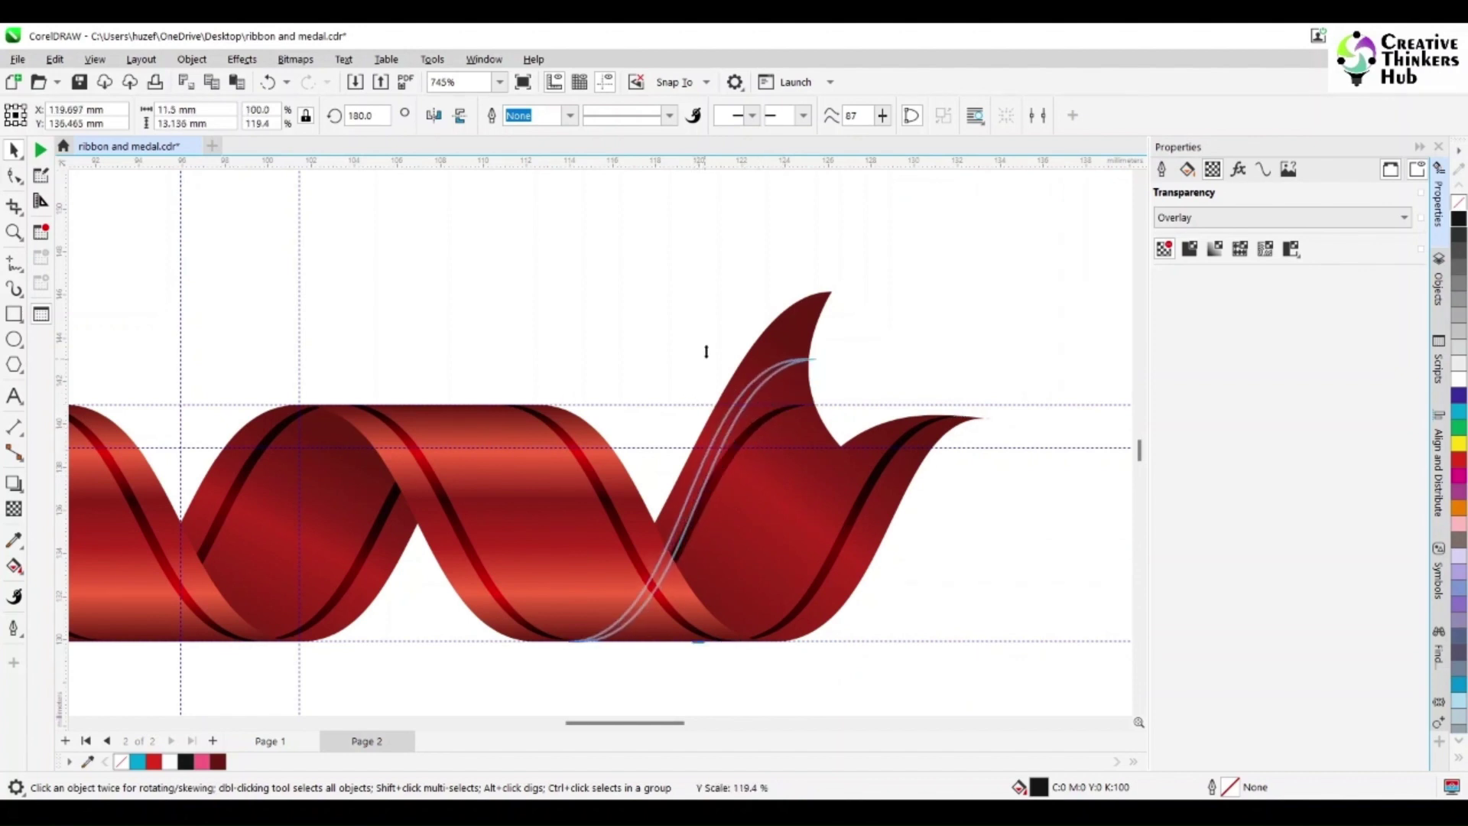
drag(706, 351, 705, 359)
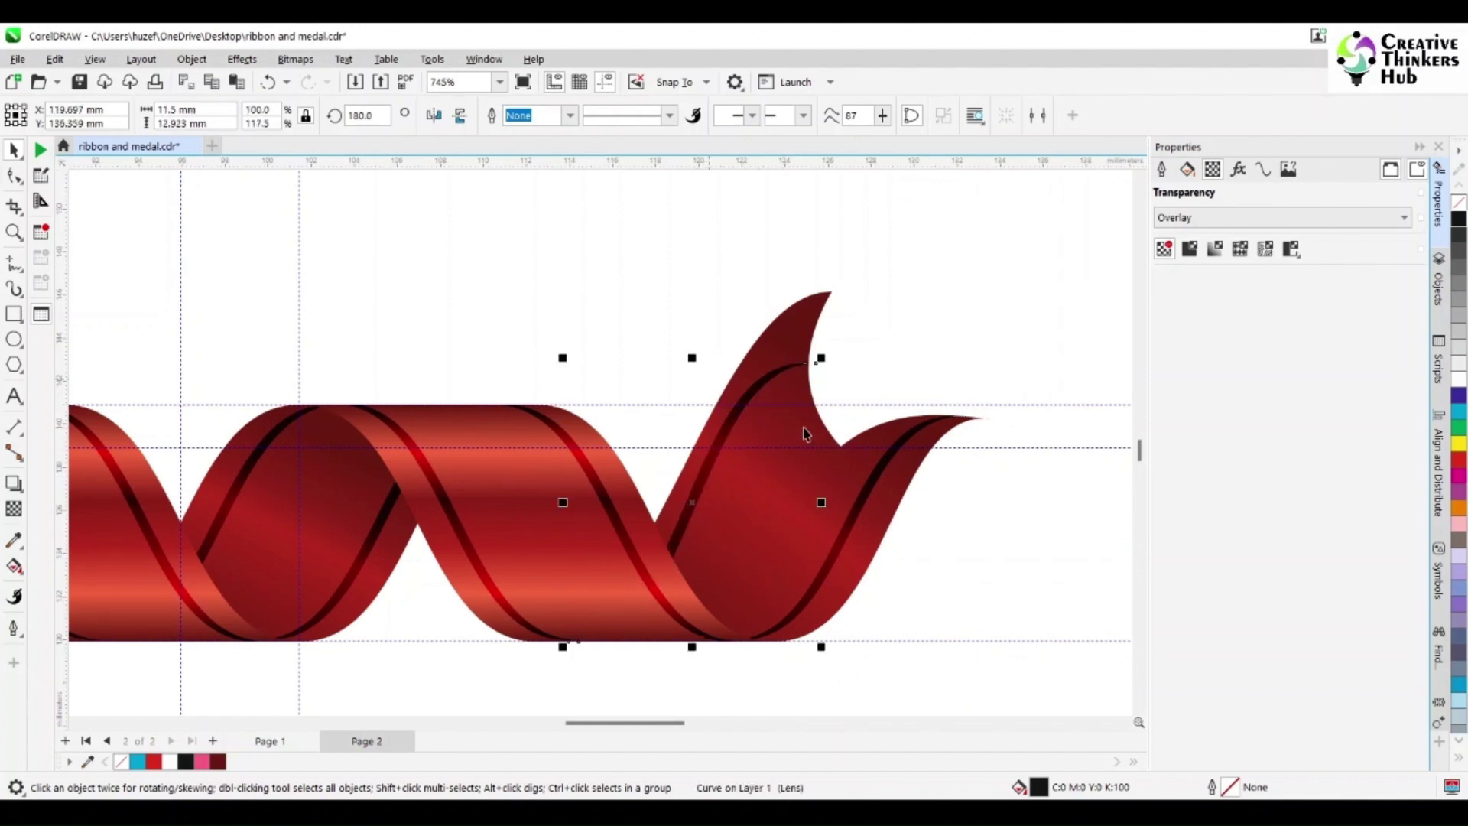
drag(822, 358, 859, 331)
click(664, 423)
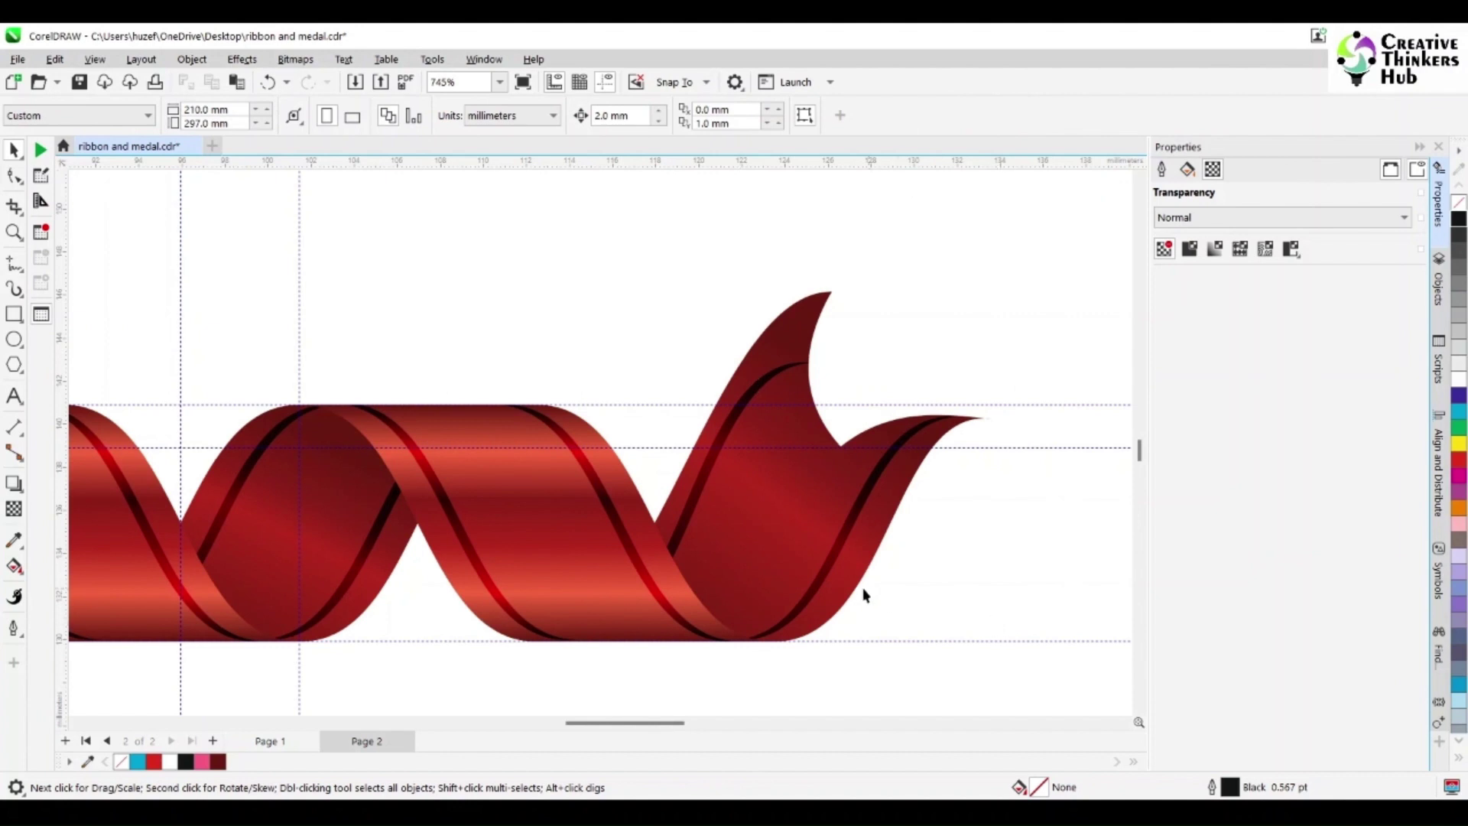
- Select all pieces of the new ribbon and move them up beside the finished corner ribbon at the page's top
scroll(864, 595, down, 8)
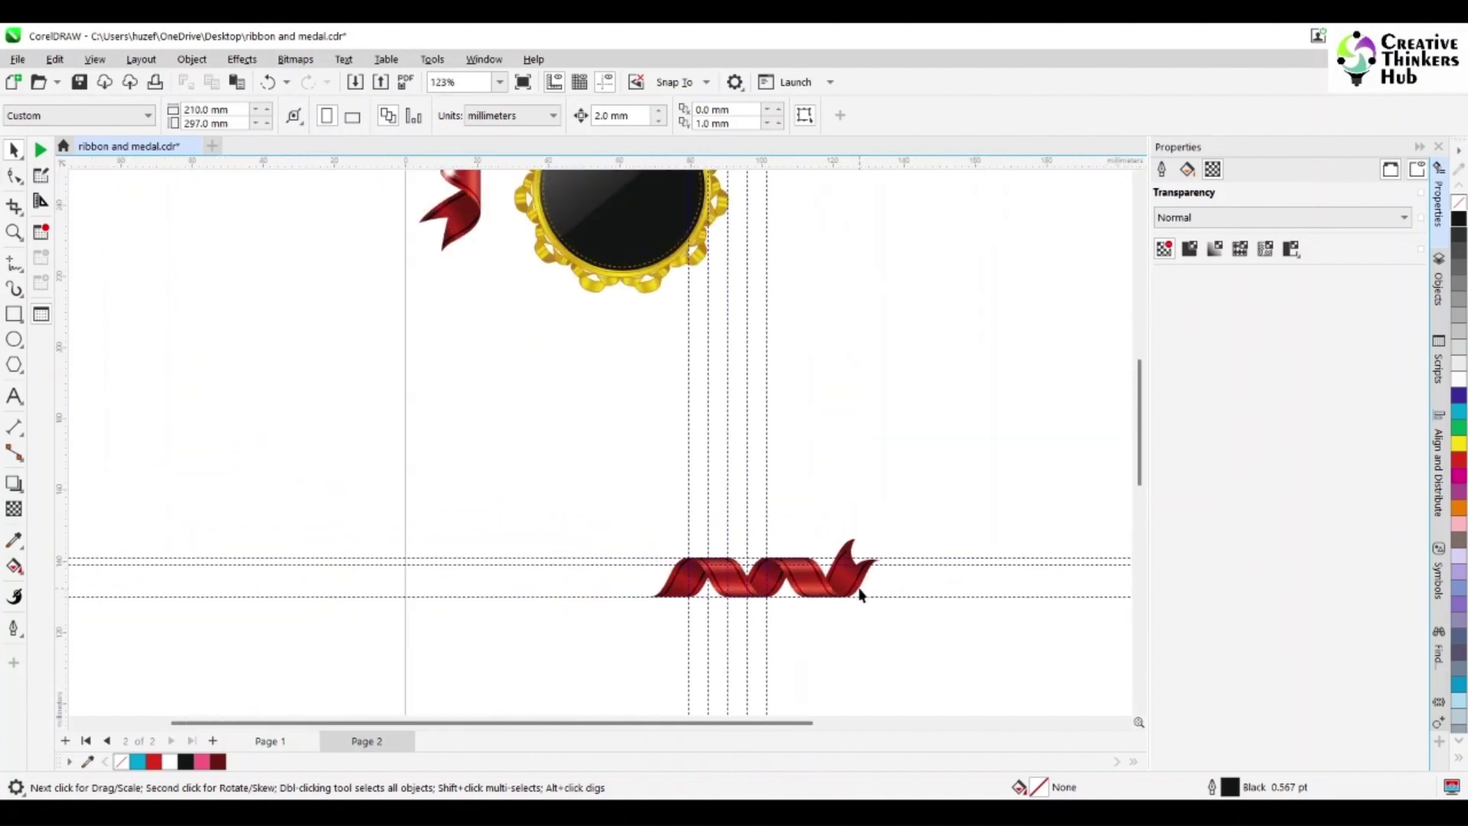
scroll(860, 595, down, 3)
scroll(860, 595, up, 1)
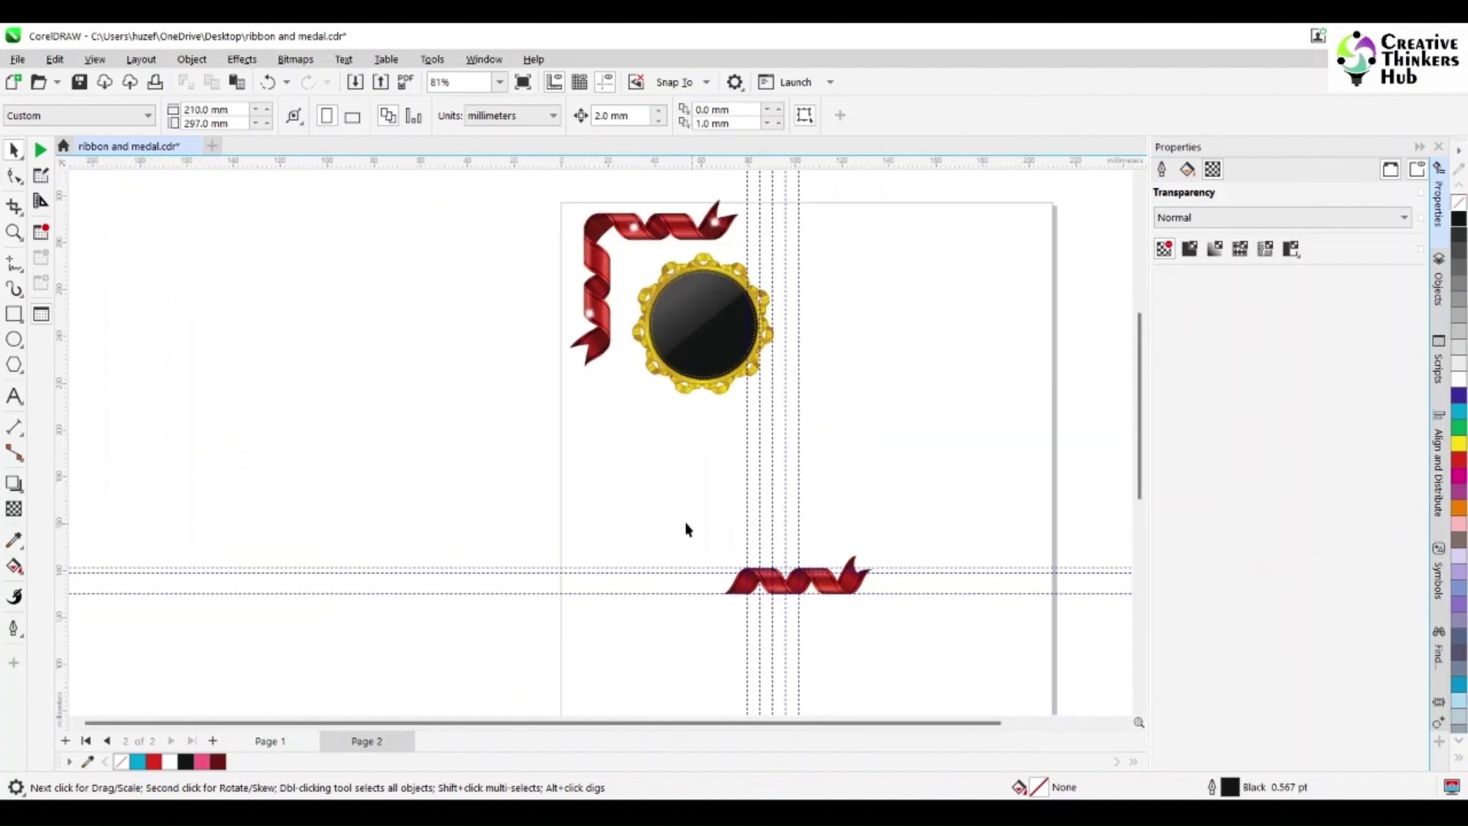
click(13, 232)
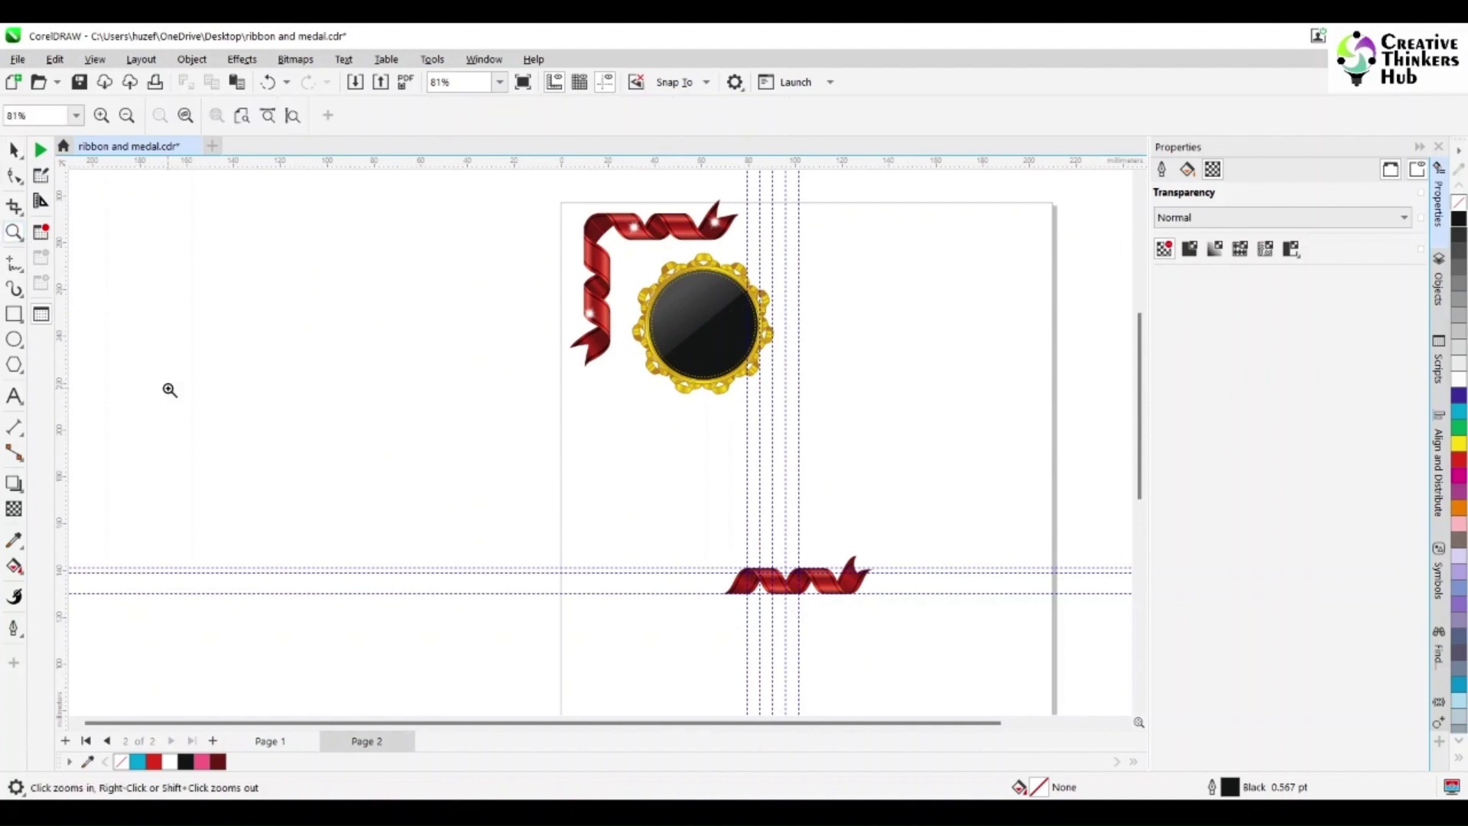
click(14, 149)
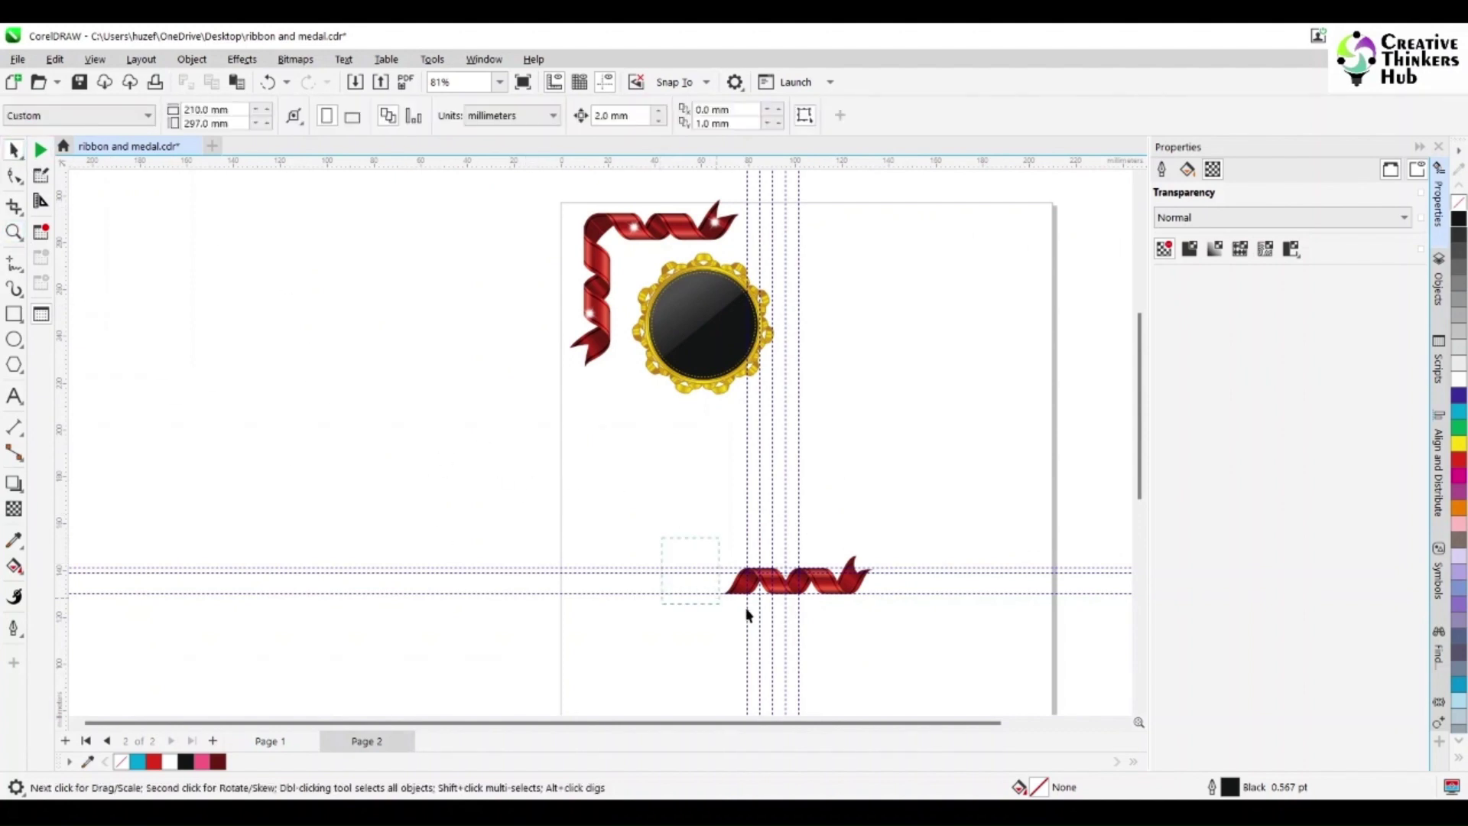
drag(895, 625, 893, 621)
drag(794, 593, 887, 278)
- Draw a rectangle about 47.5 mm wide and 46.7 mm high in the empty area below and right of the medal
click(14, 231)
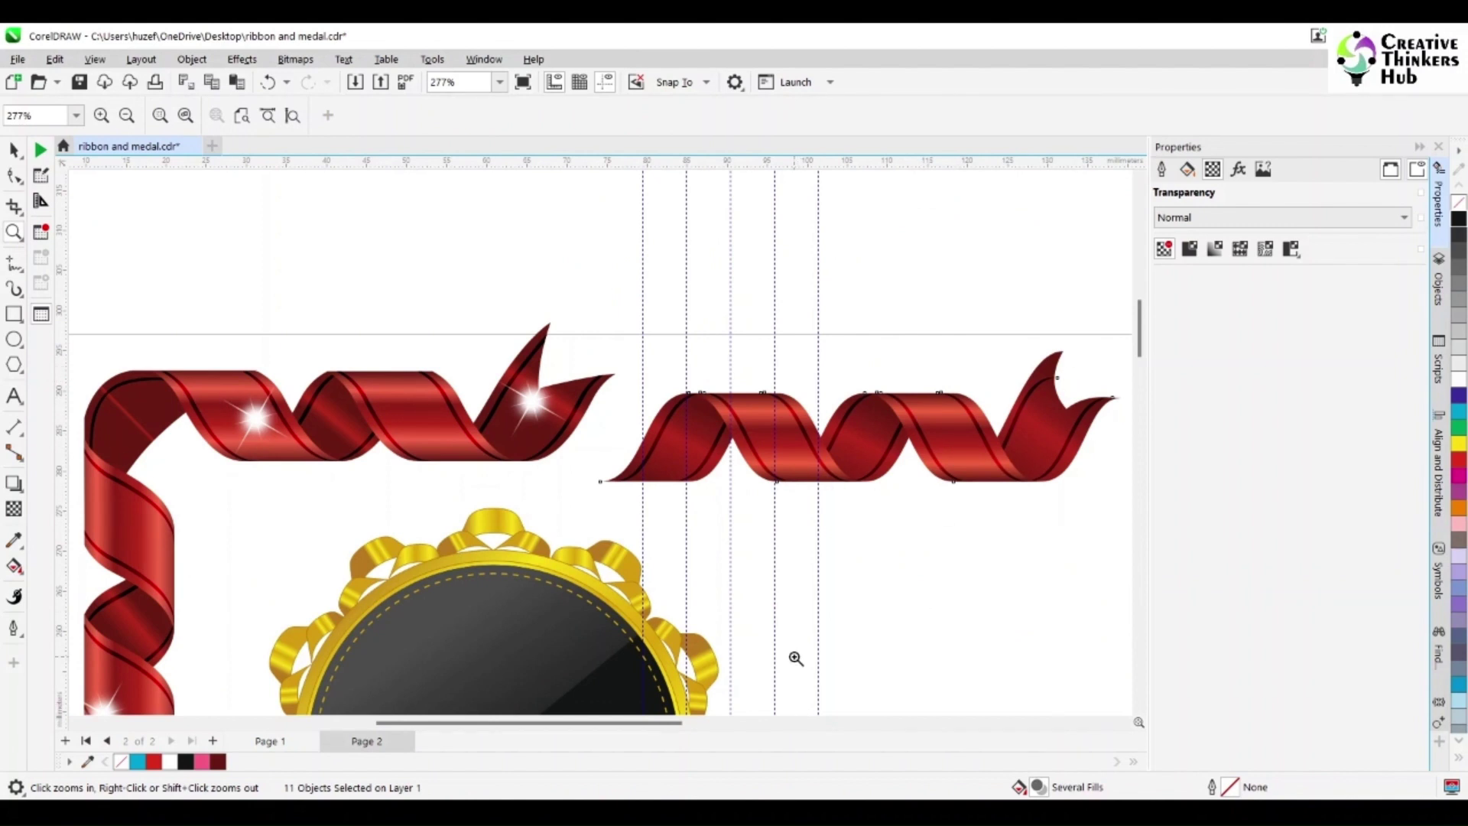
scroll(838, 539, down, 3)
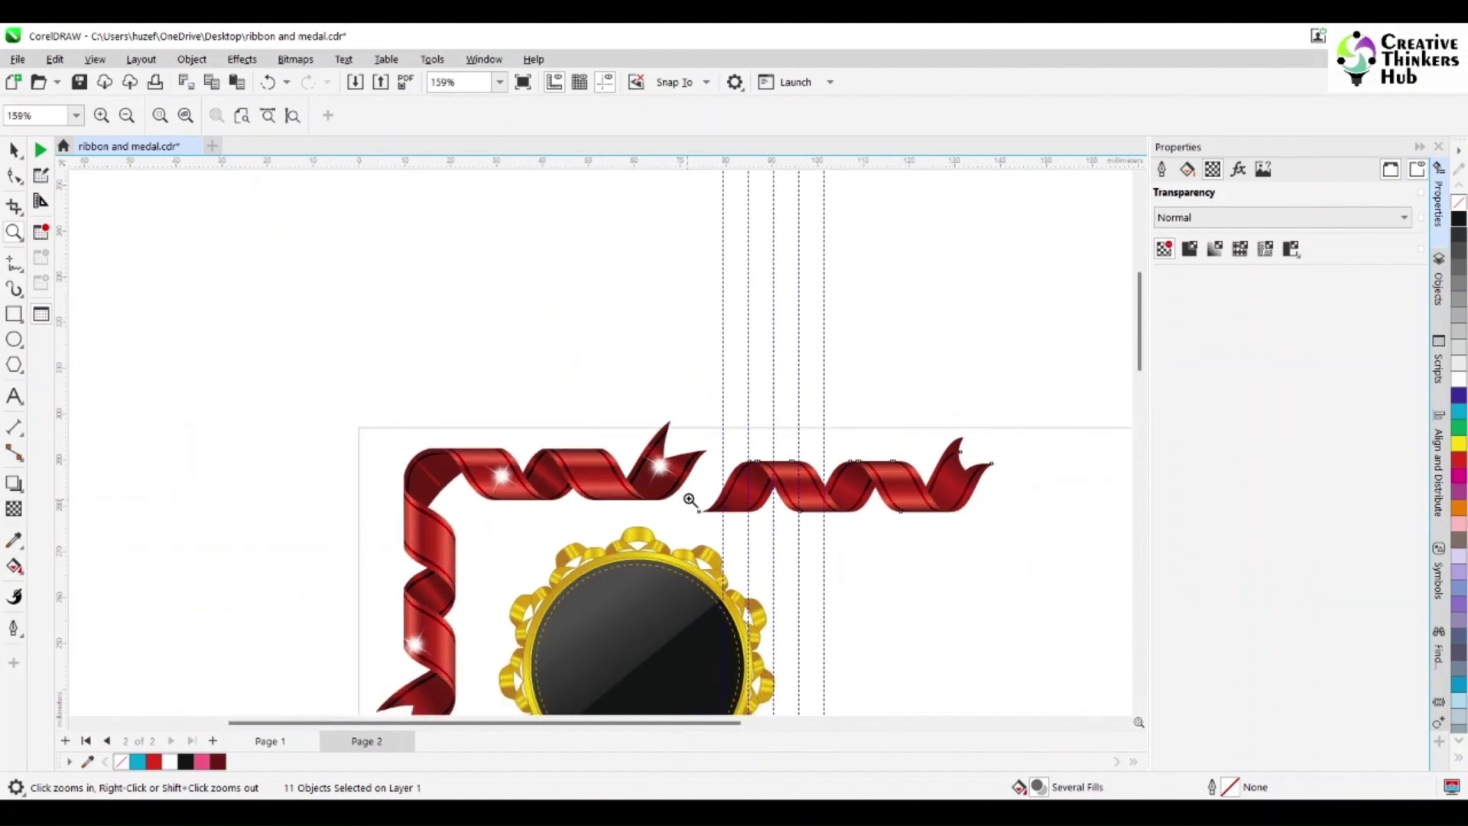
scroll(1075, 611, down, 2)
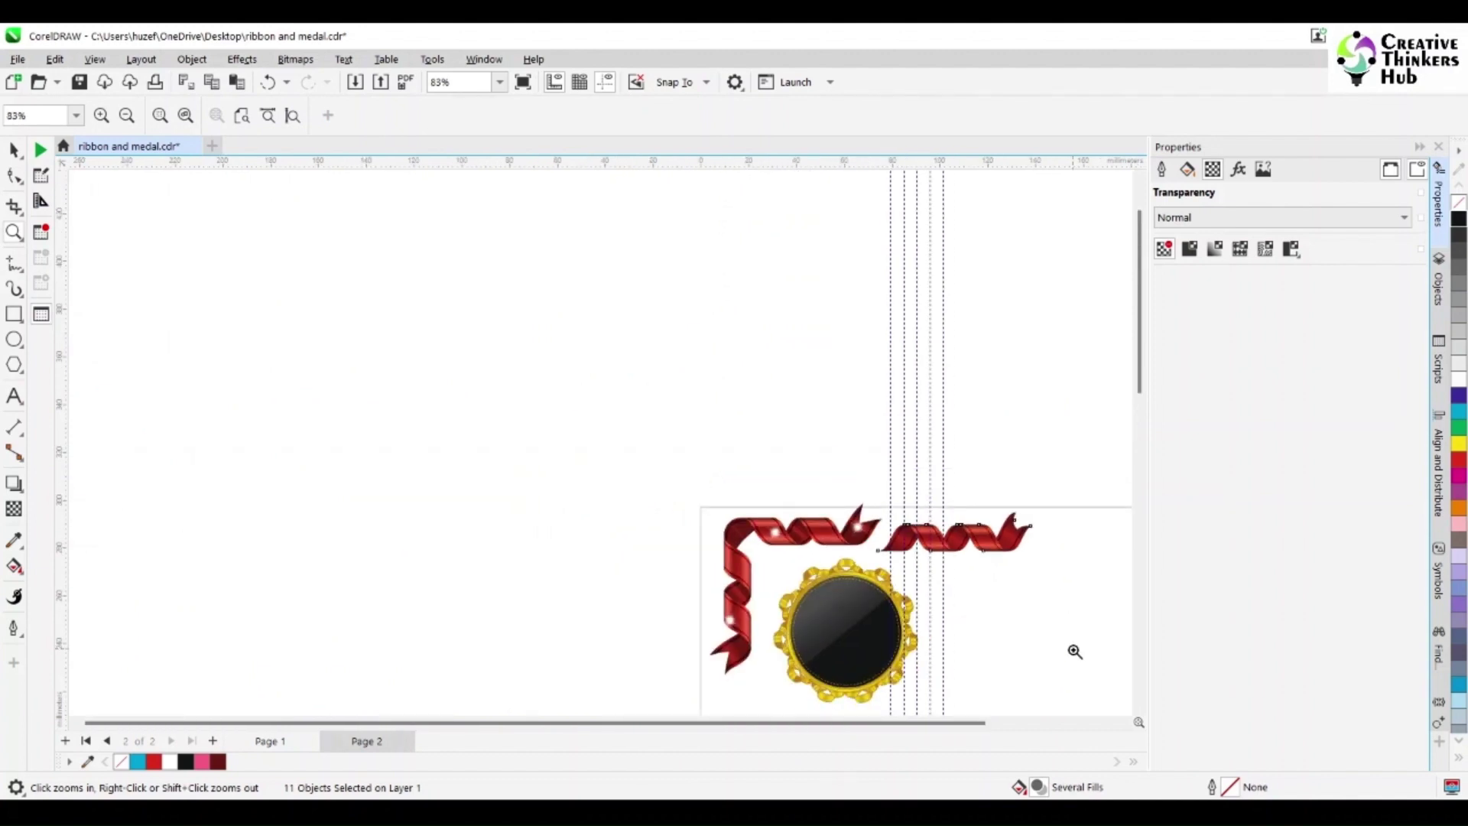
scroll(1135, 722, right, 3)
scroll(1142, 722, down, 5)
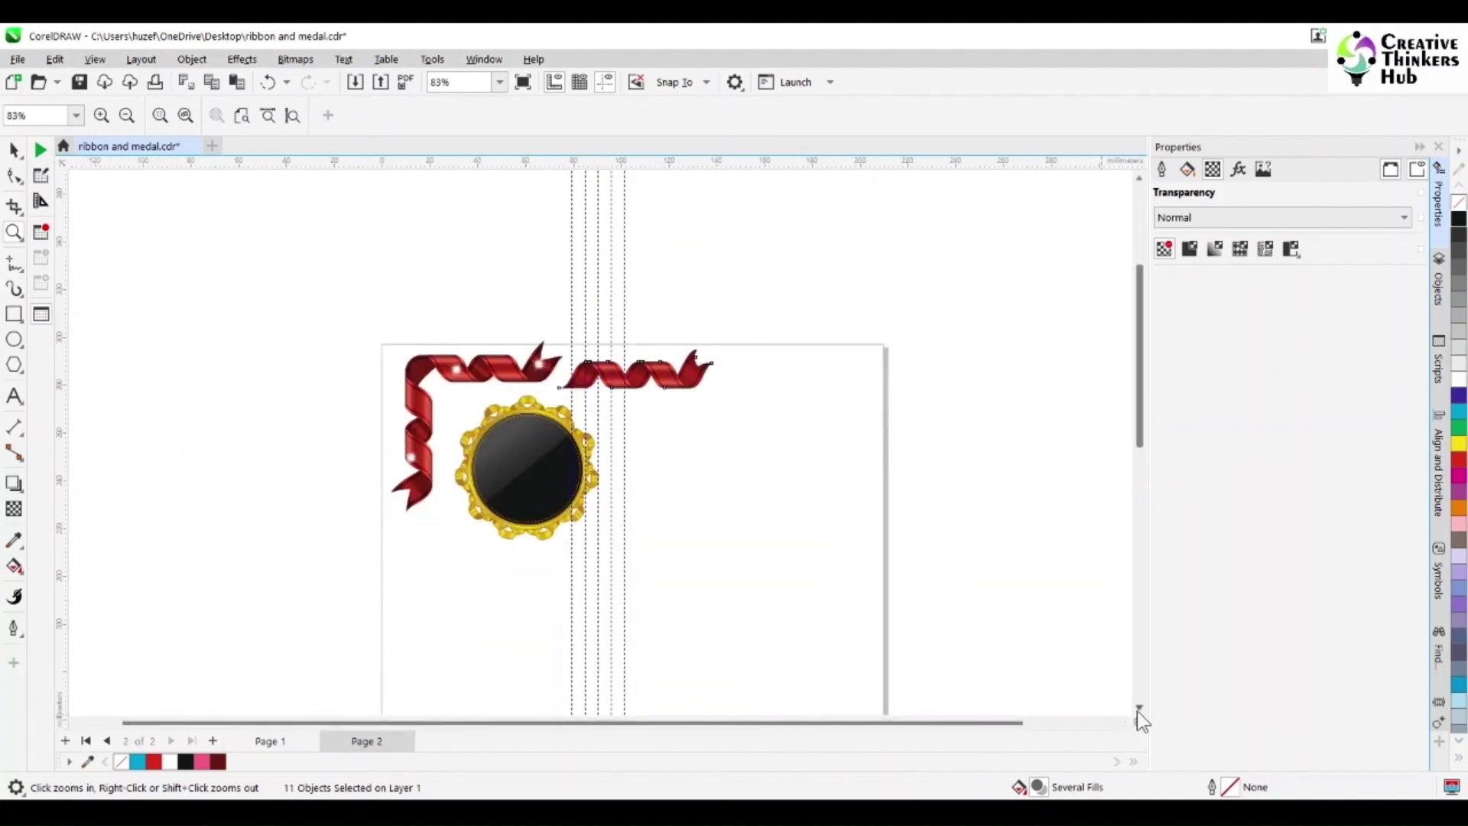
key(F6)
drag(681, 479, 796, 593)
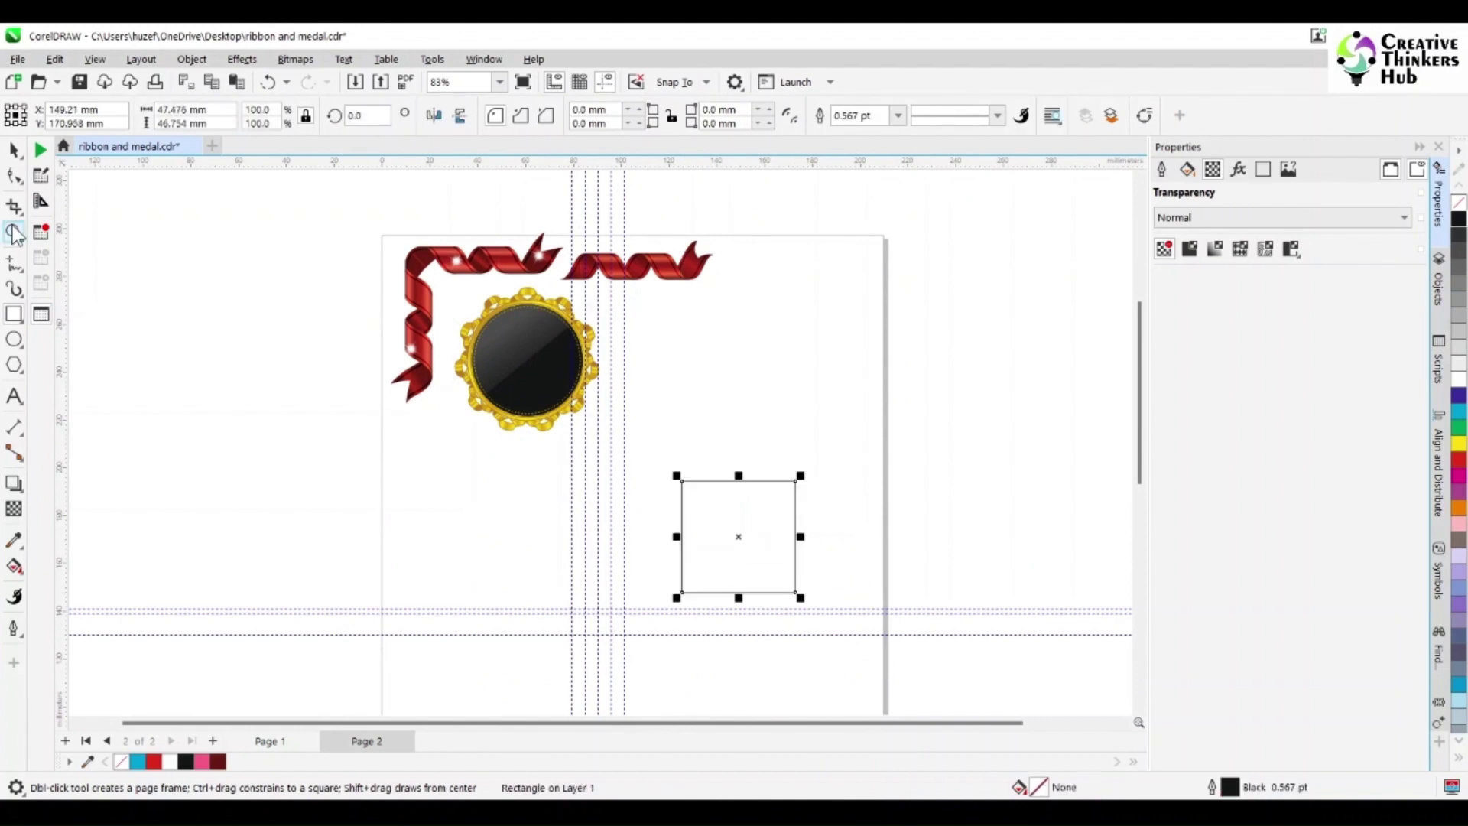
- Draw a small upright ellipse about 1.8 mm wide and 3.1 mm high near the rectangle's centre
key(z)
mouse_move(668, 460)
mouse_down()
mouse_move(760, 615)
mouse_move(822, 611)
mouse_up()
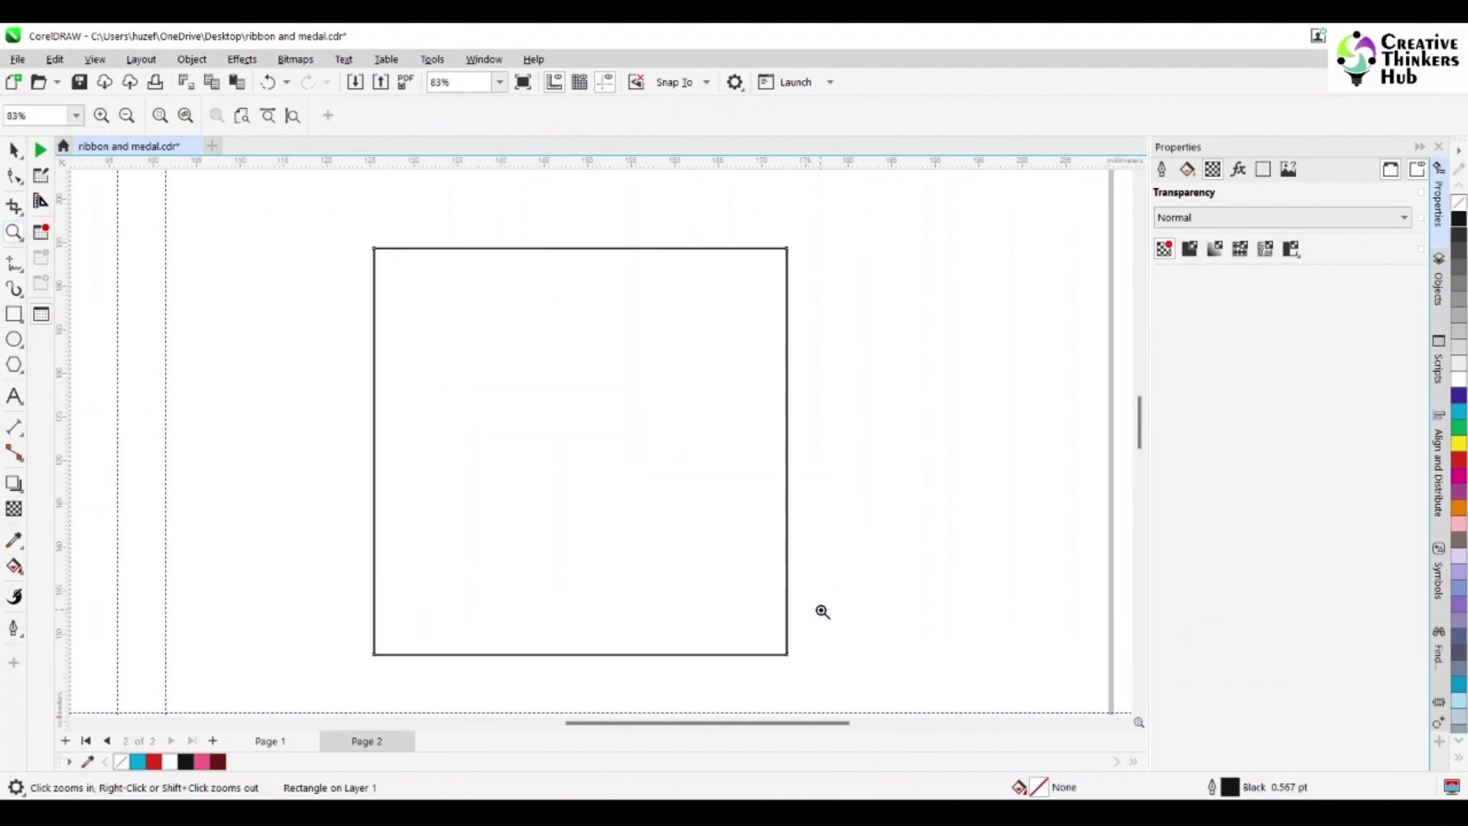
click(14, 339)
drag(544, 451, 557, 477)
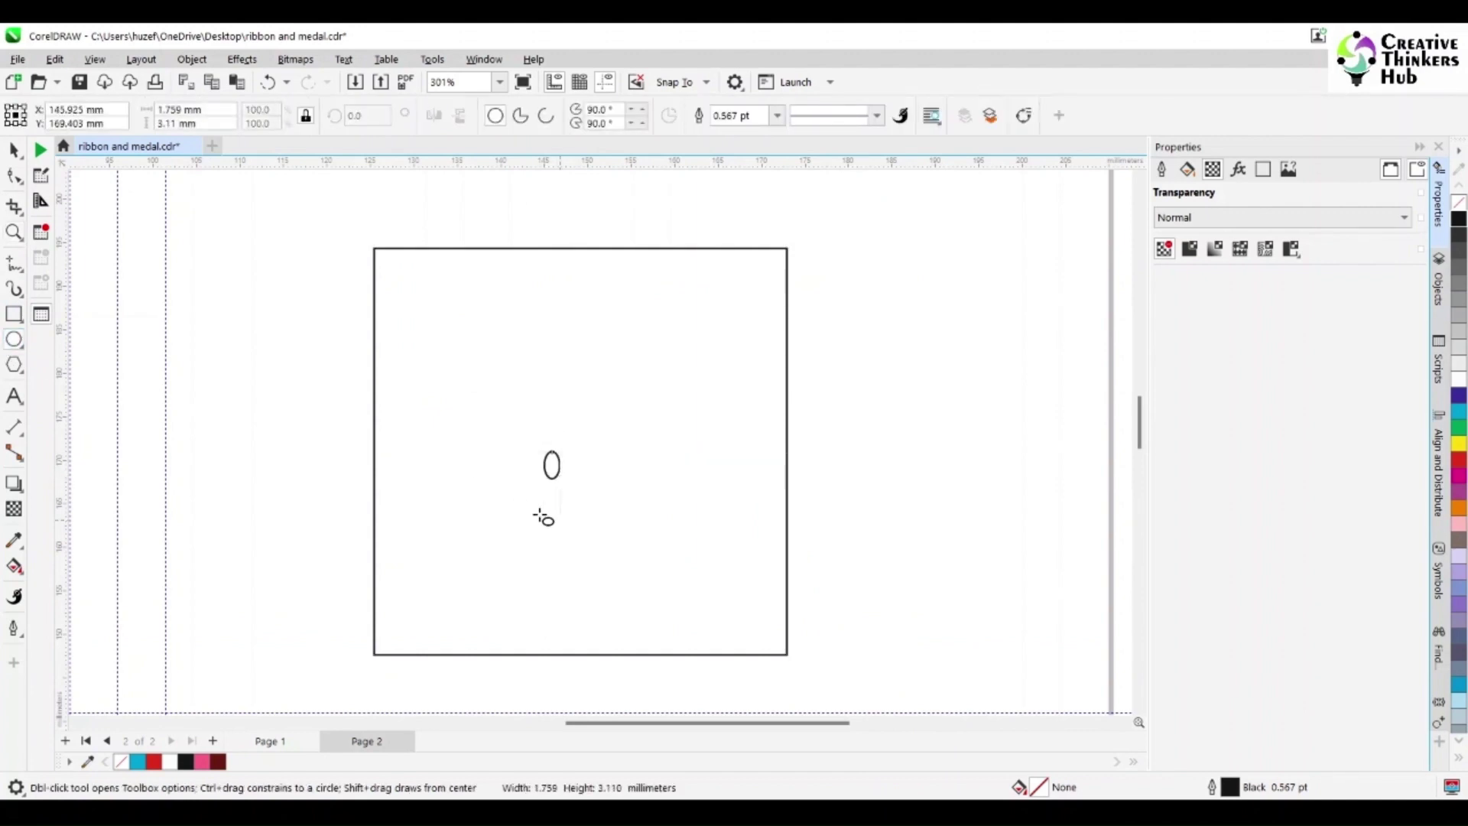
- Fill the rectangle black, and fill the small ellipse white with no outline
click(17, 151)
key(space)
click(550, 462)
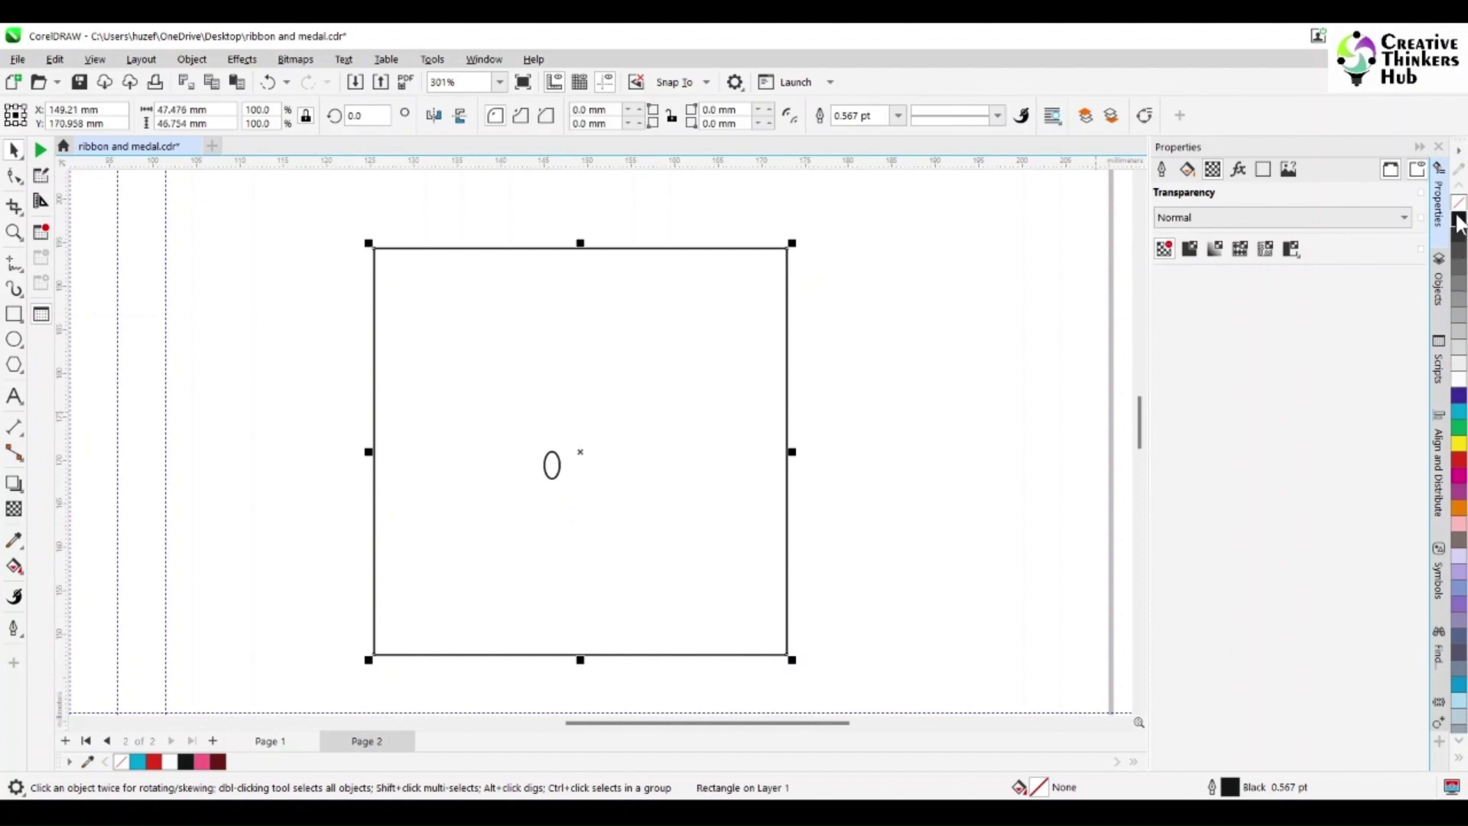
click(1459, 222)
drag(911, 341, 479, 554)
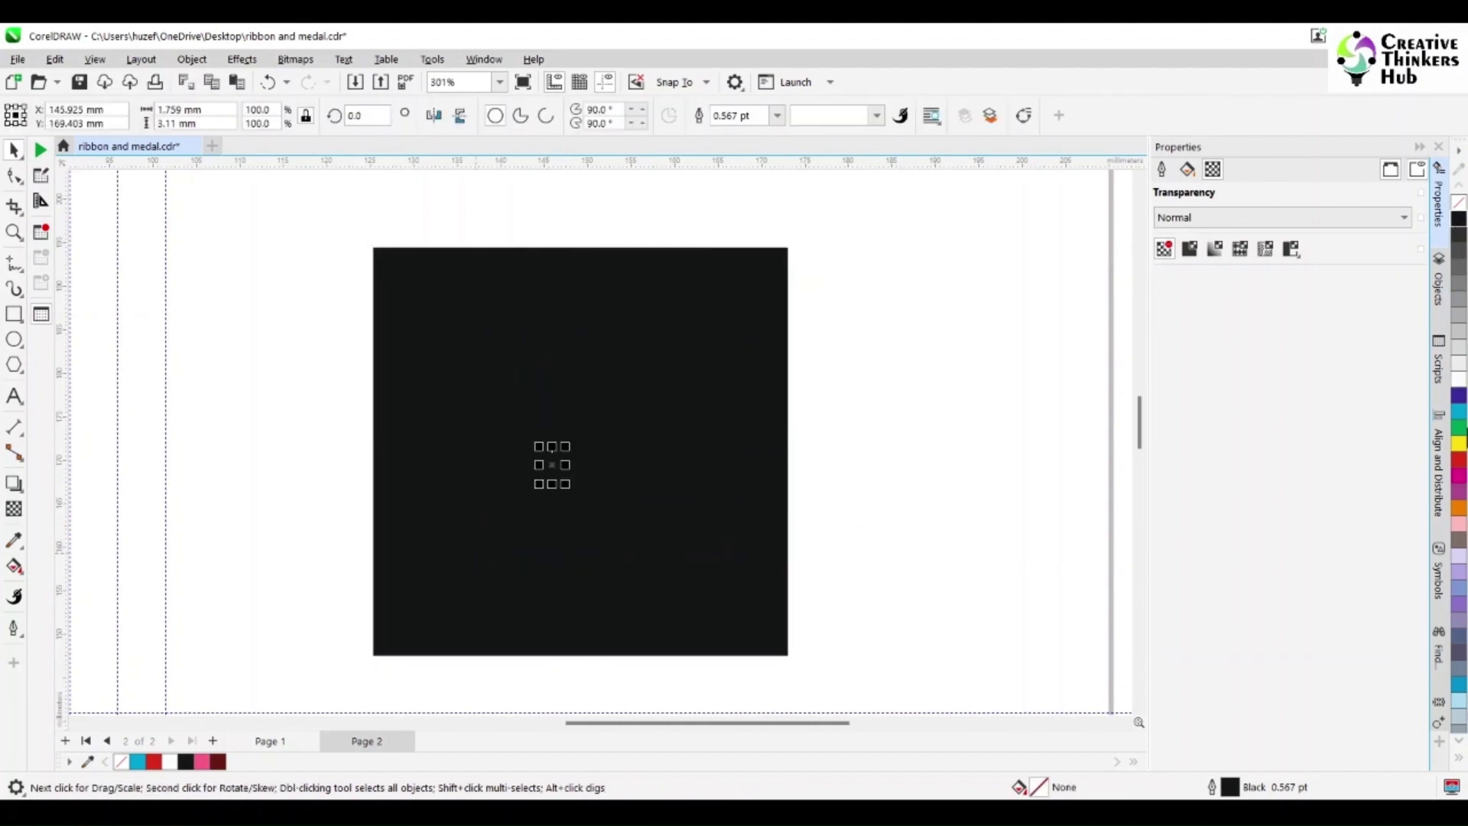
click(1458, 379)
right_click(1458, 202)
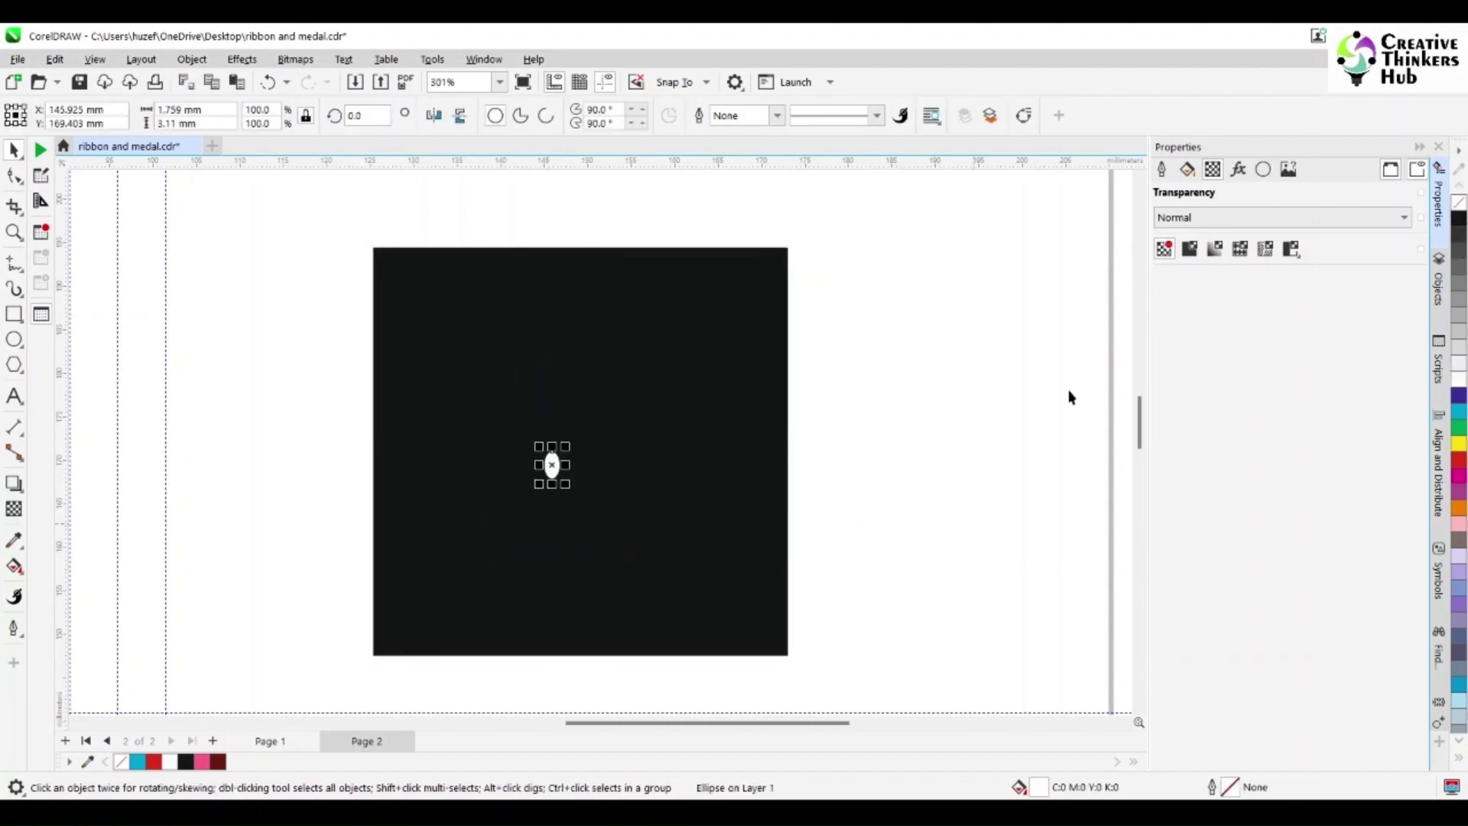
key(Escape)
- Set the ellipse's height to 2 mm and, with the proportions unlocked, its width to 1 mm
click(553, 478)
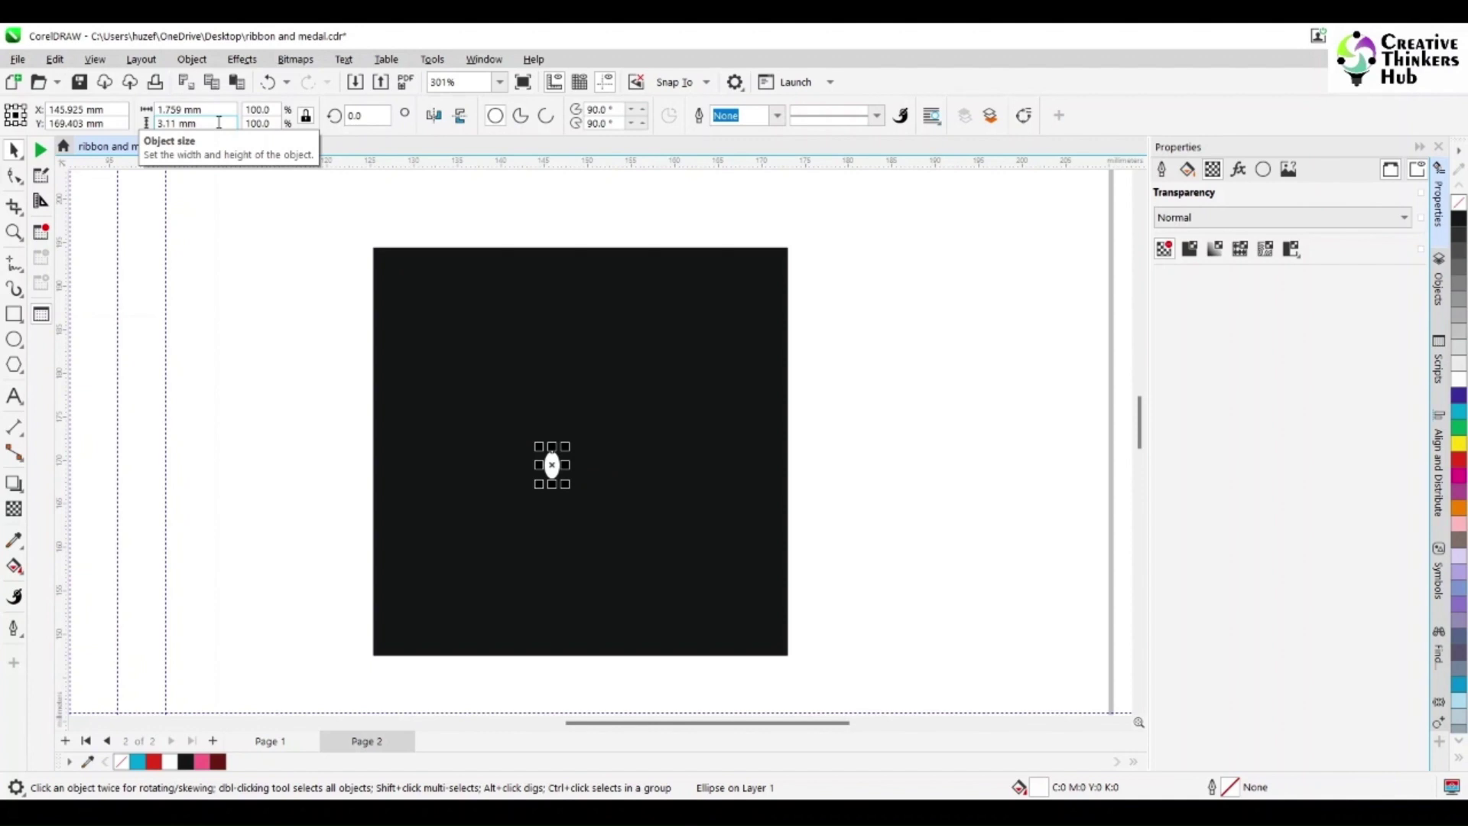
drag(200, 123, 155, 123)
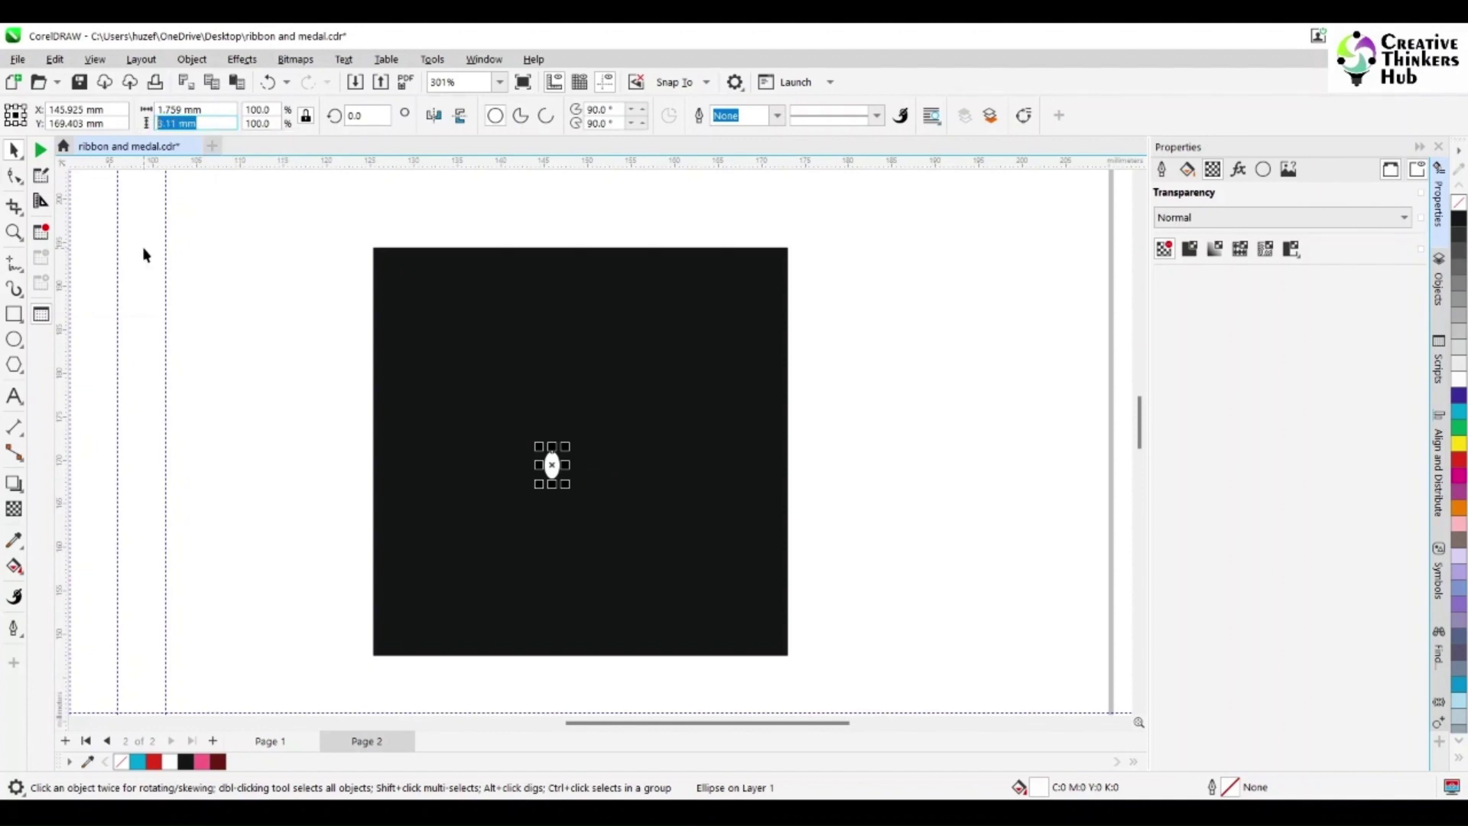
text(2)
key(Return)
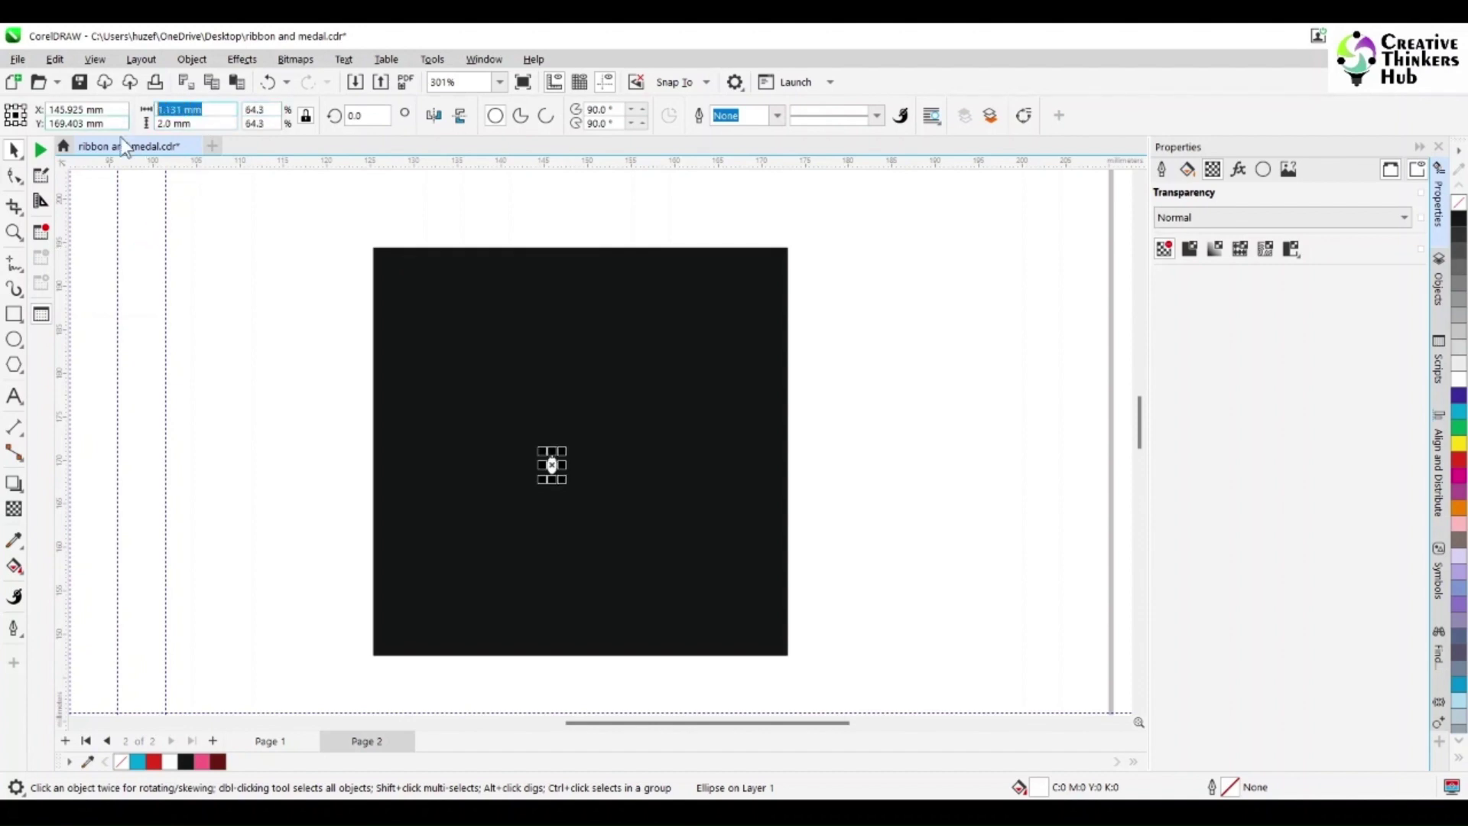
click(305, 115)
double_click(224, 112)
text(1)
key(Return)
click(331, 426)
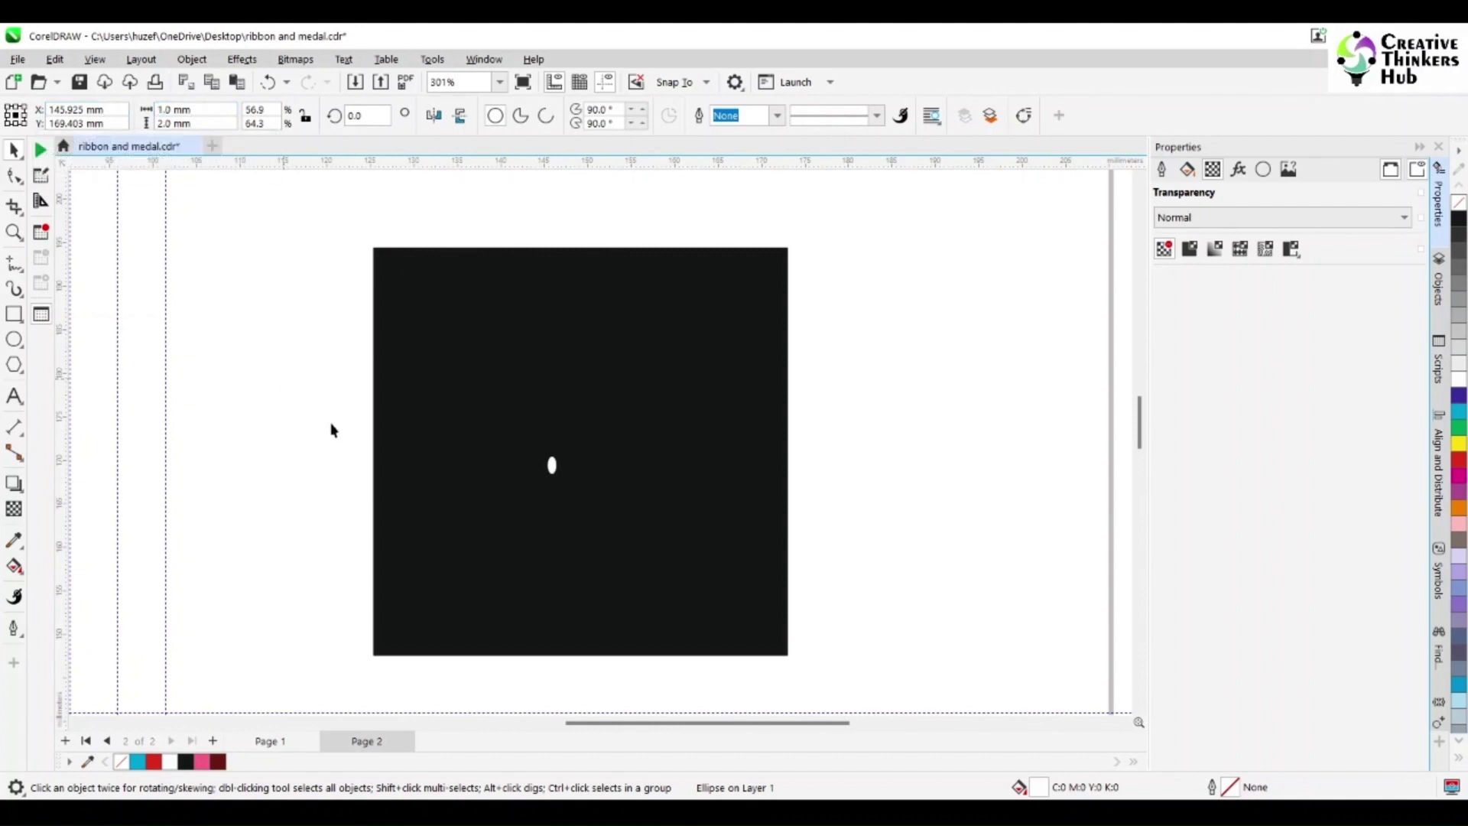
- Move the white ellipse down close to the bottom edge of the black rectangle
click(14, 232)
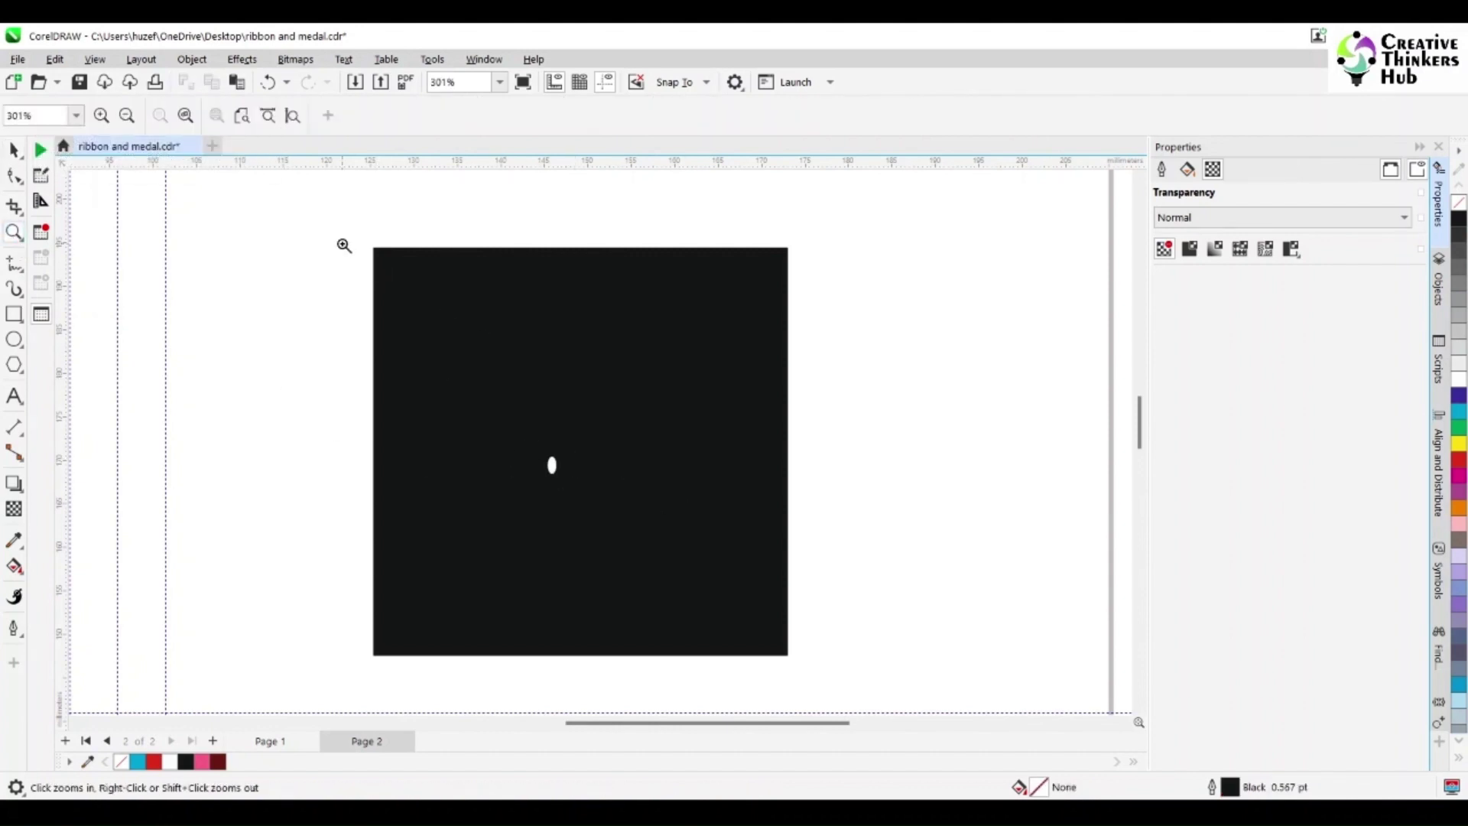
drag(341, 242, 811, 653)
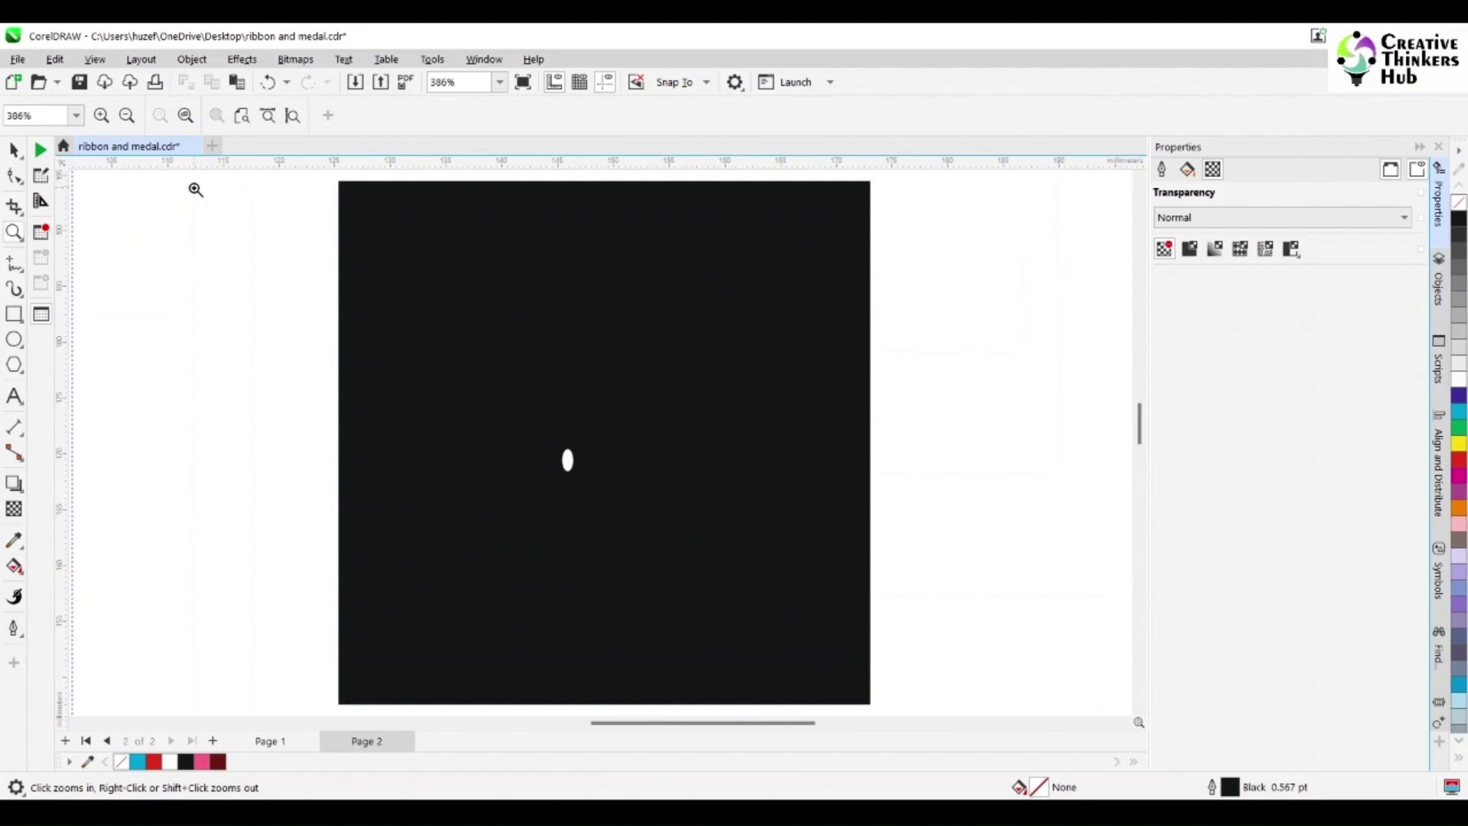
click(14, 150)
drag(569, 459, 582, 672)
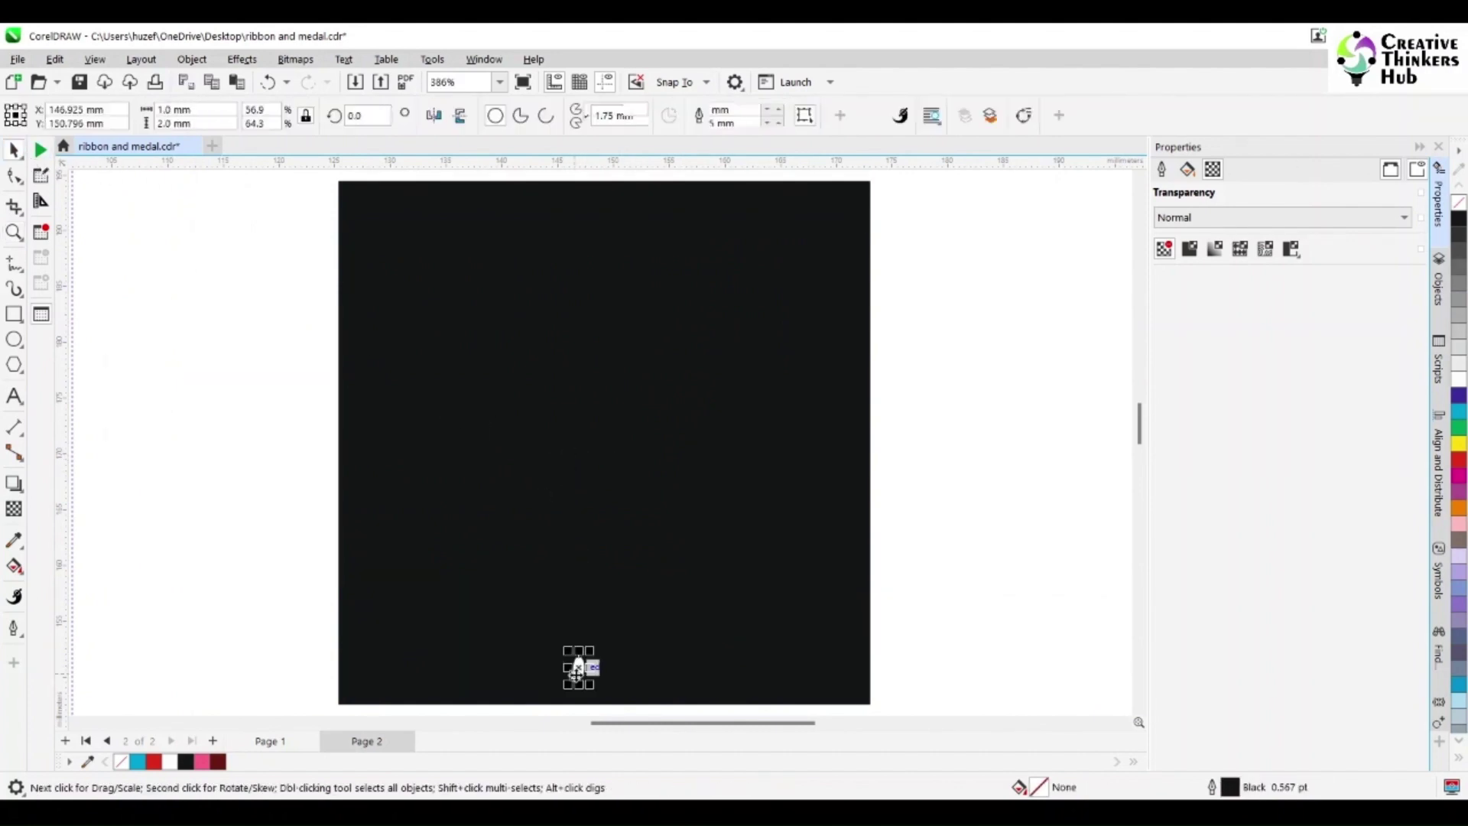
- Set the white ellipse's height to 3 mm with its proportions locked, and deselect it
double_click(220, 120)
text(3)
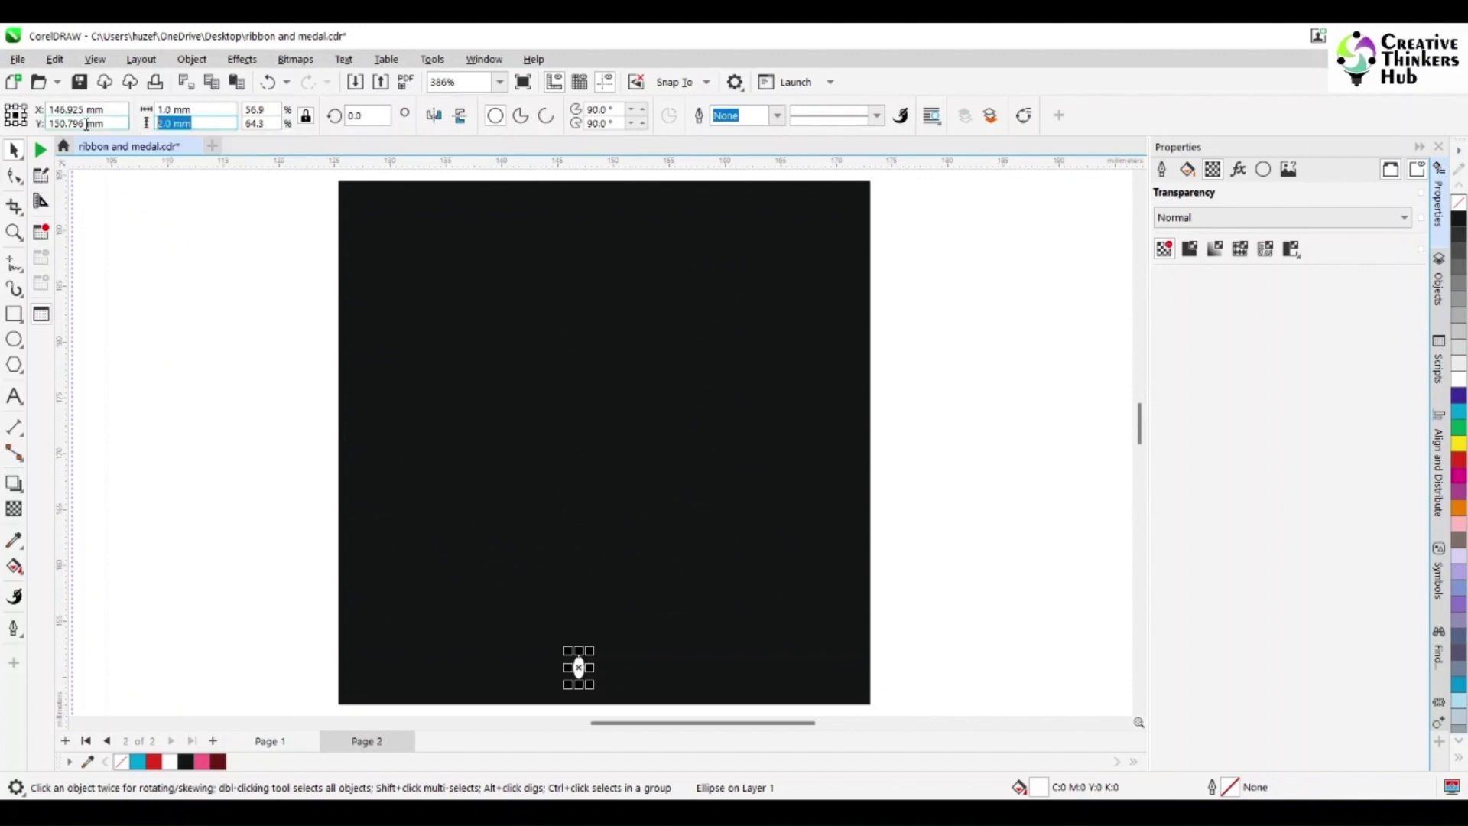
key(Return)
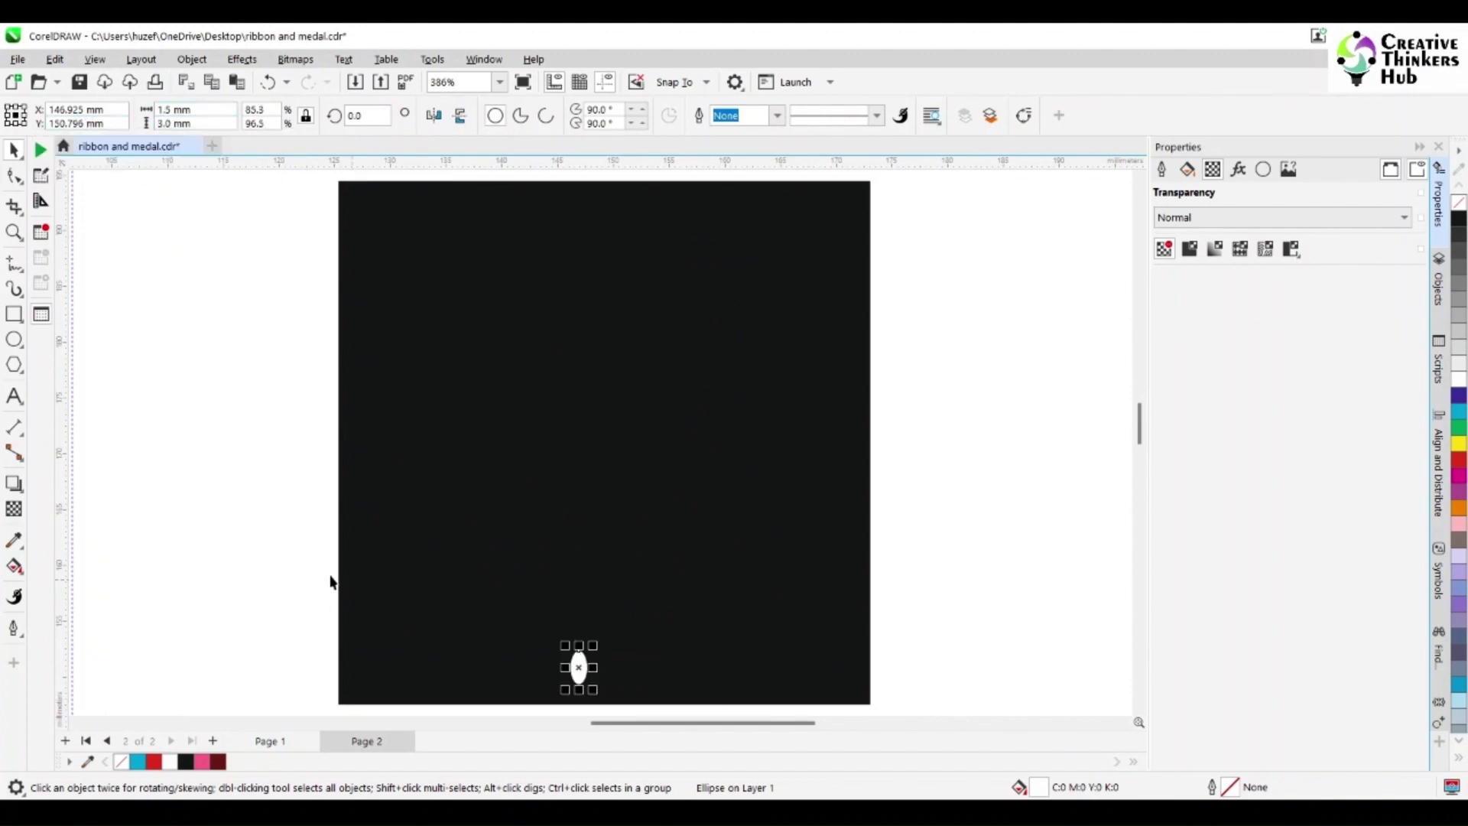
click(330, 583)
click(578, 667)
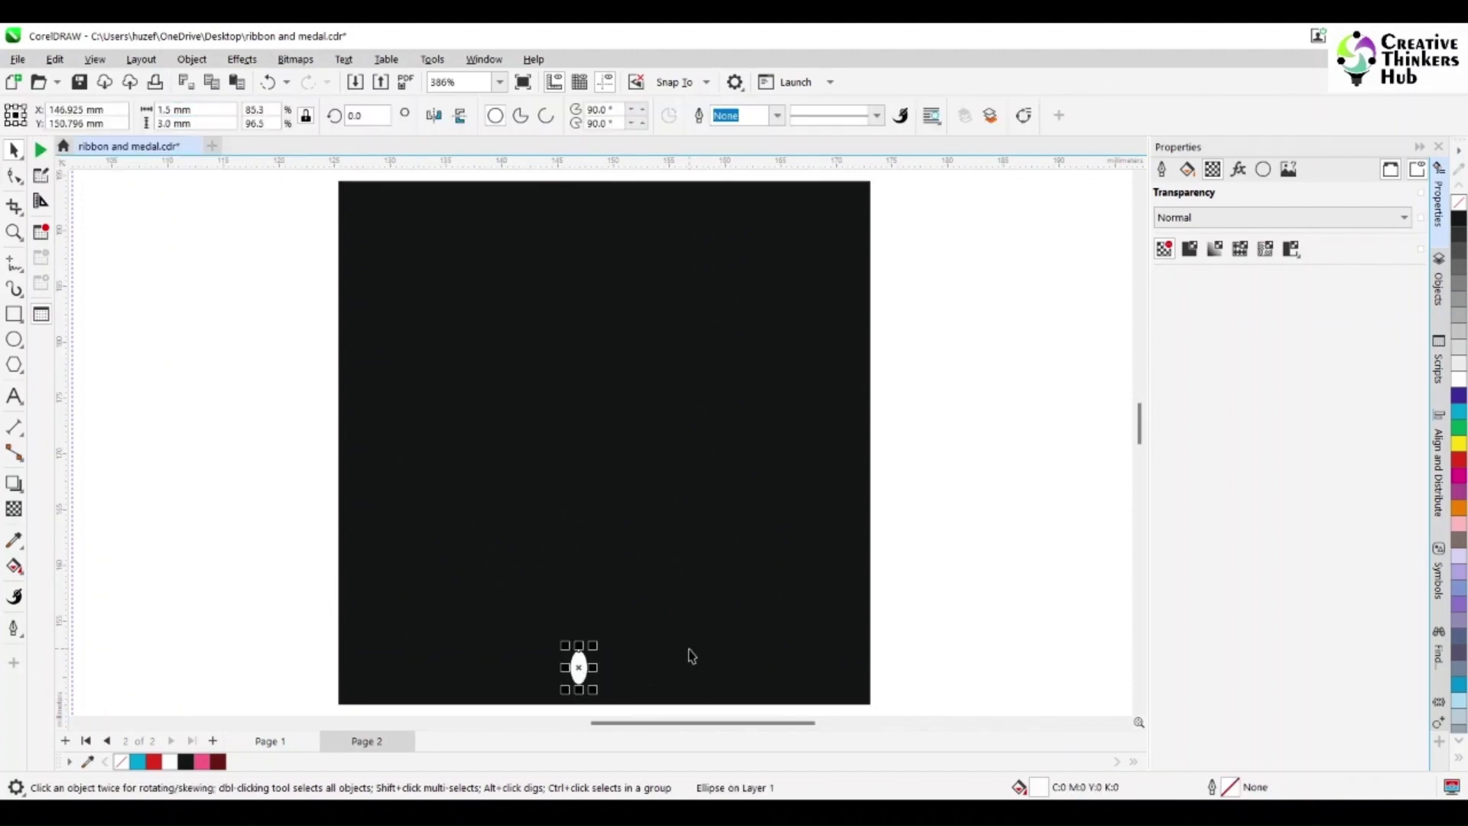
click(909, 560)
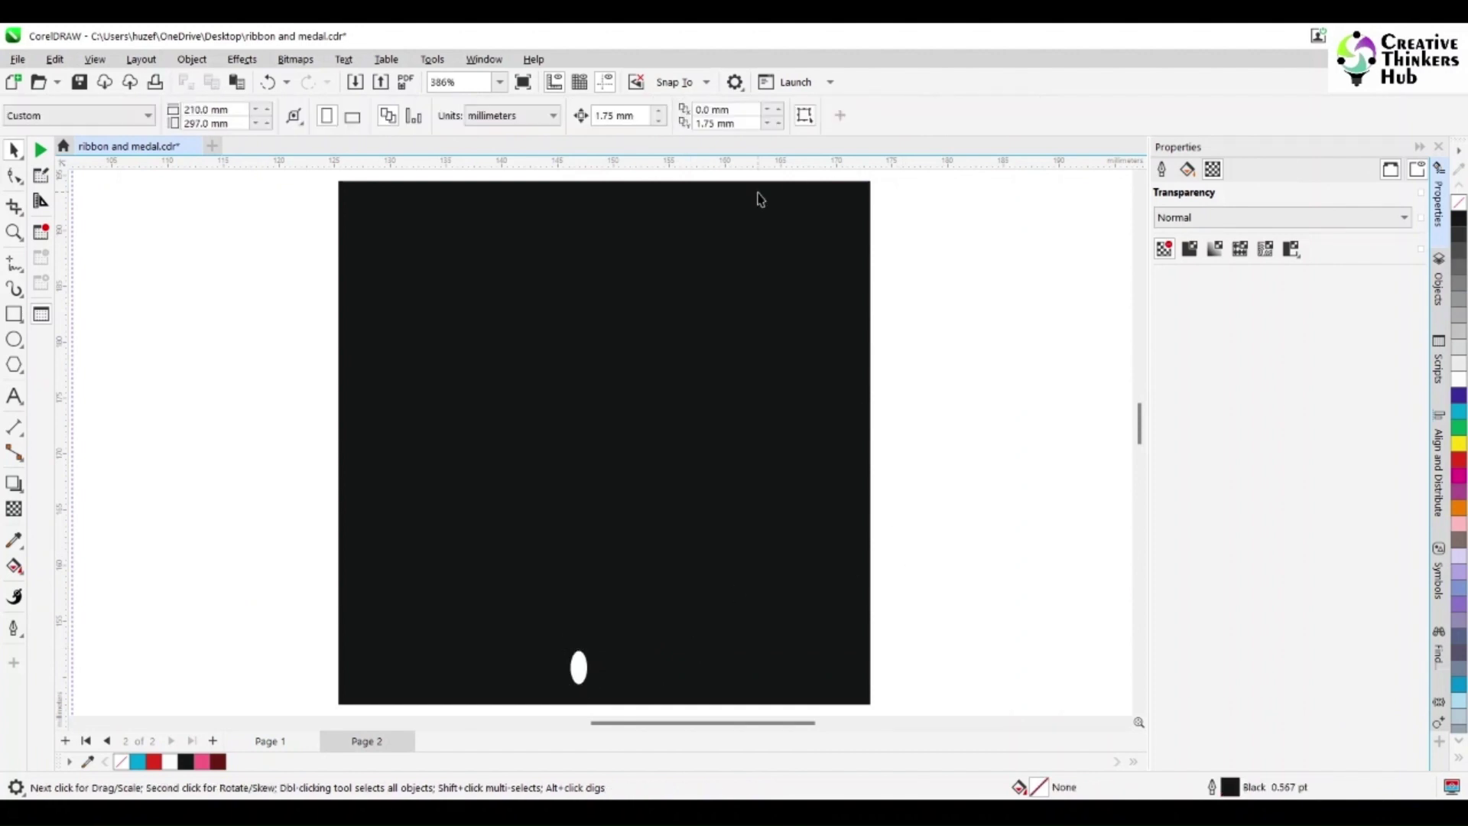
- Set the vertical duplicate distance to 2.75 mm and duplicate the white ellipse once upward
key(Tab)
key(Tab)
text(2)
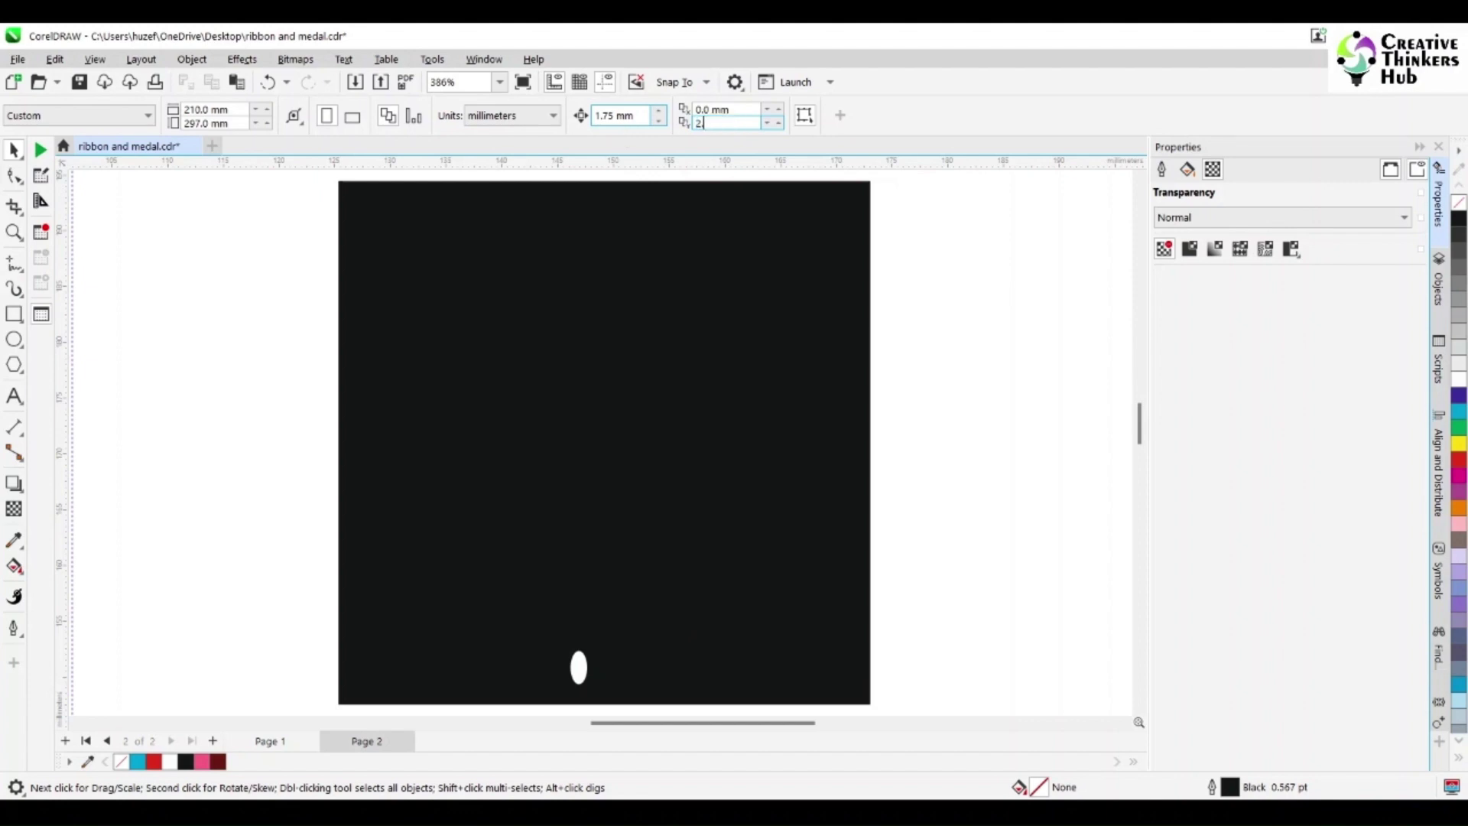
key(Return)
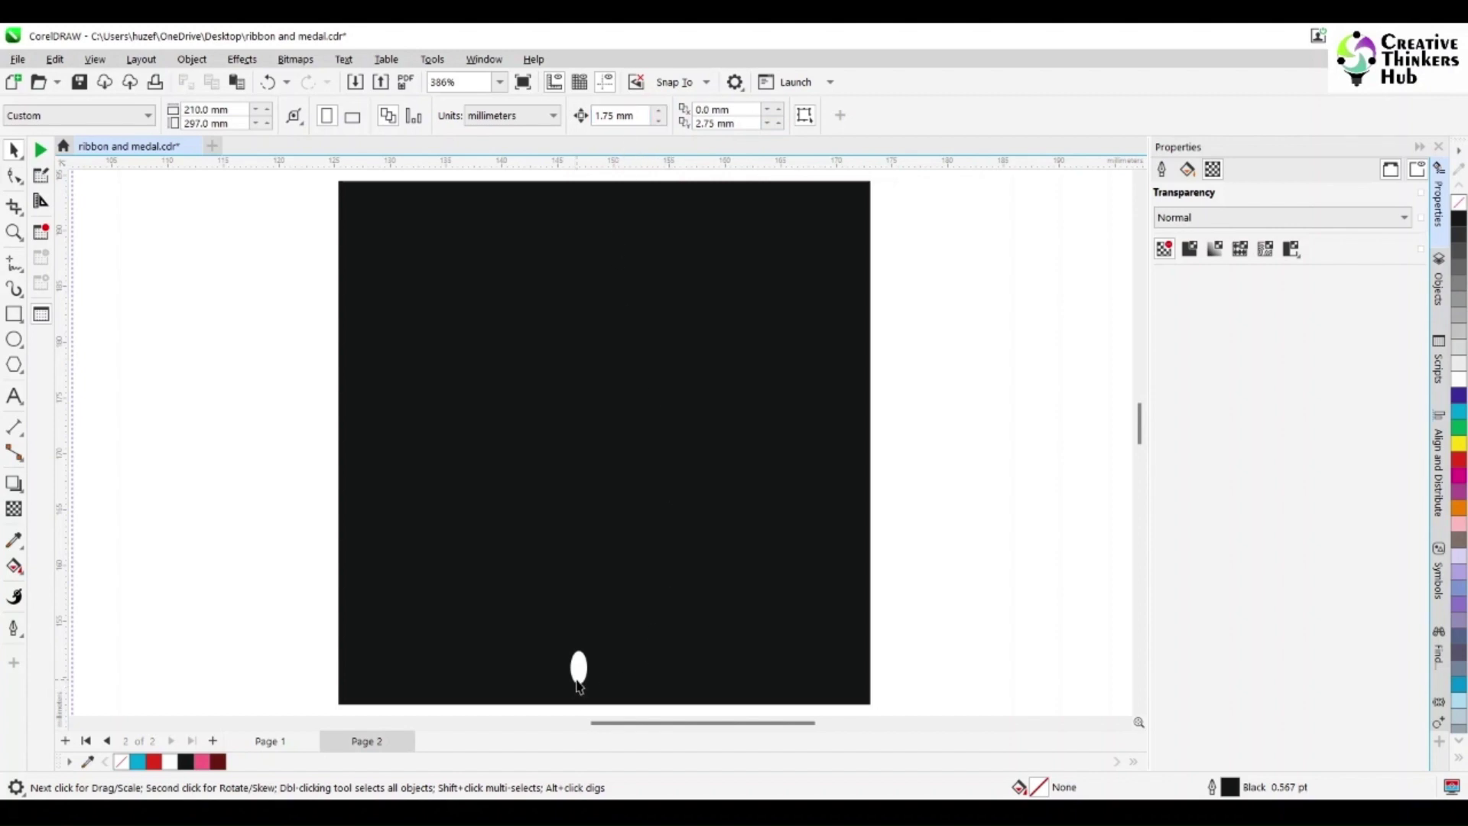
click(579, 684)
key(ctrl+d)
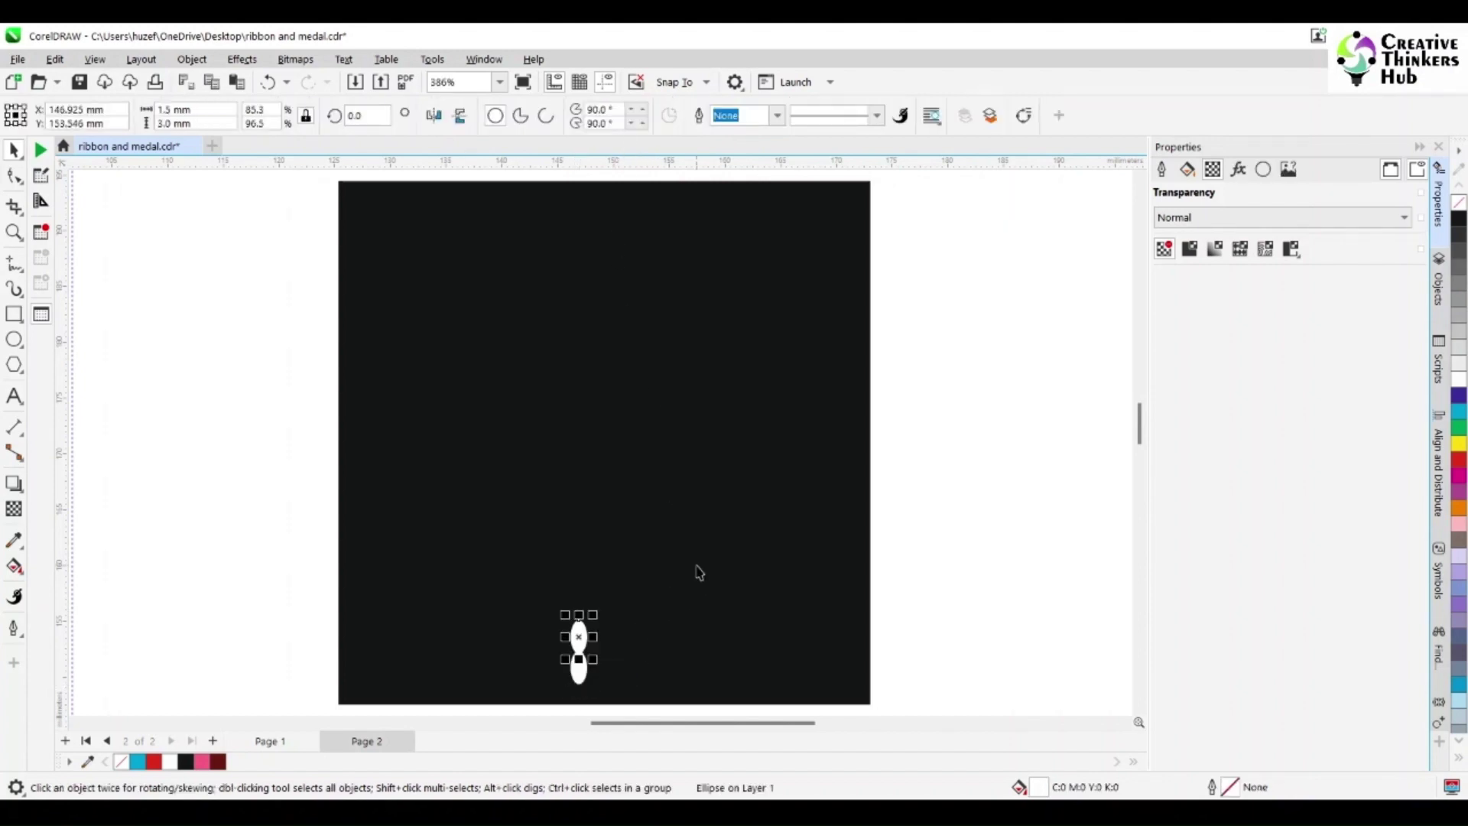
- Give the duplicated ellipse a height of 2.9 mm and a uniform transparency of 5, and duplicate it upward
double_click(186, 122)
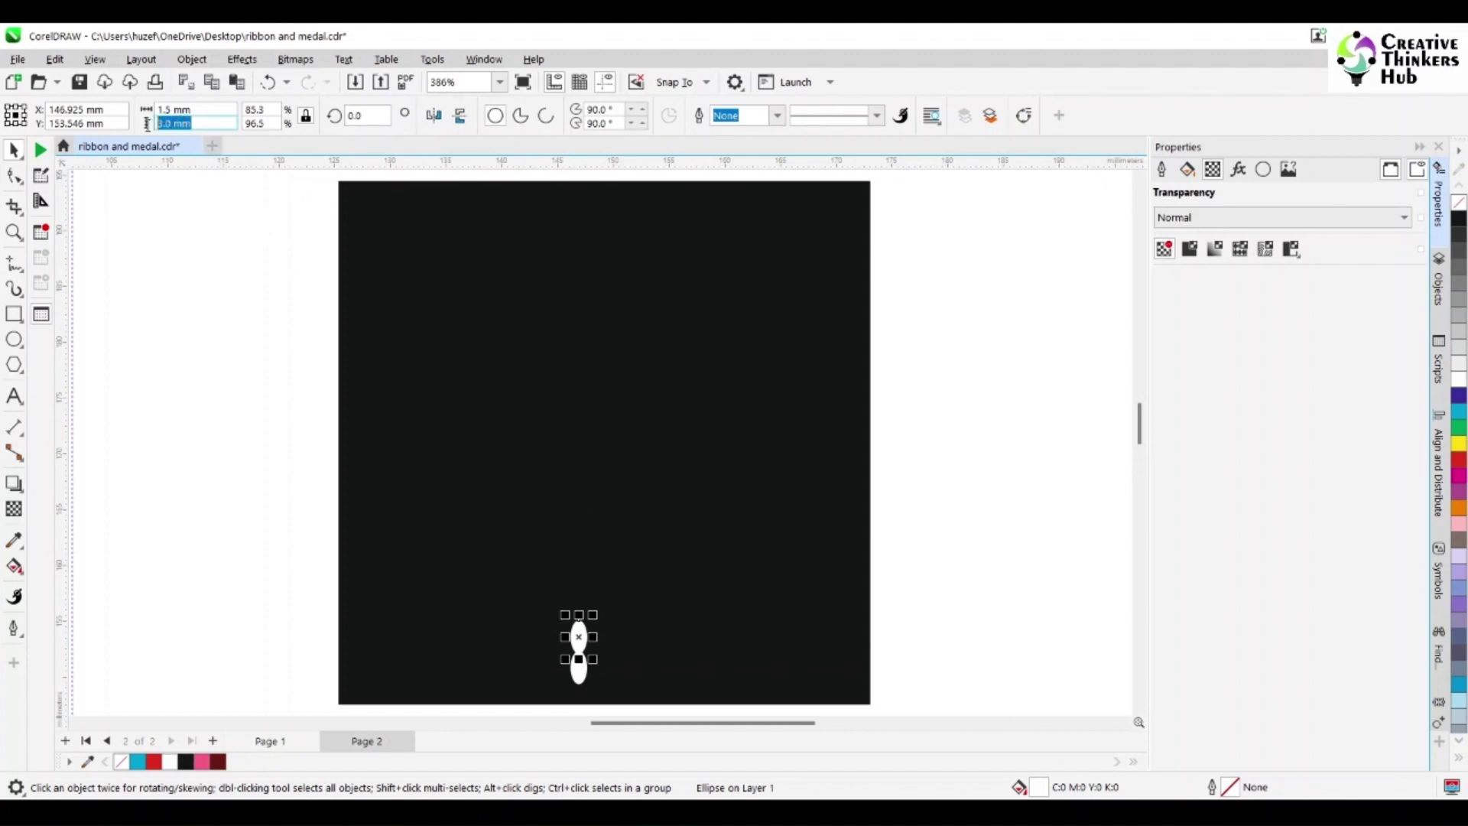
text(2.9)
key(Return)
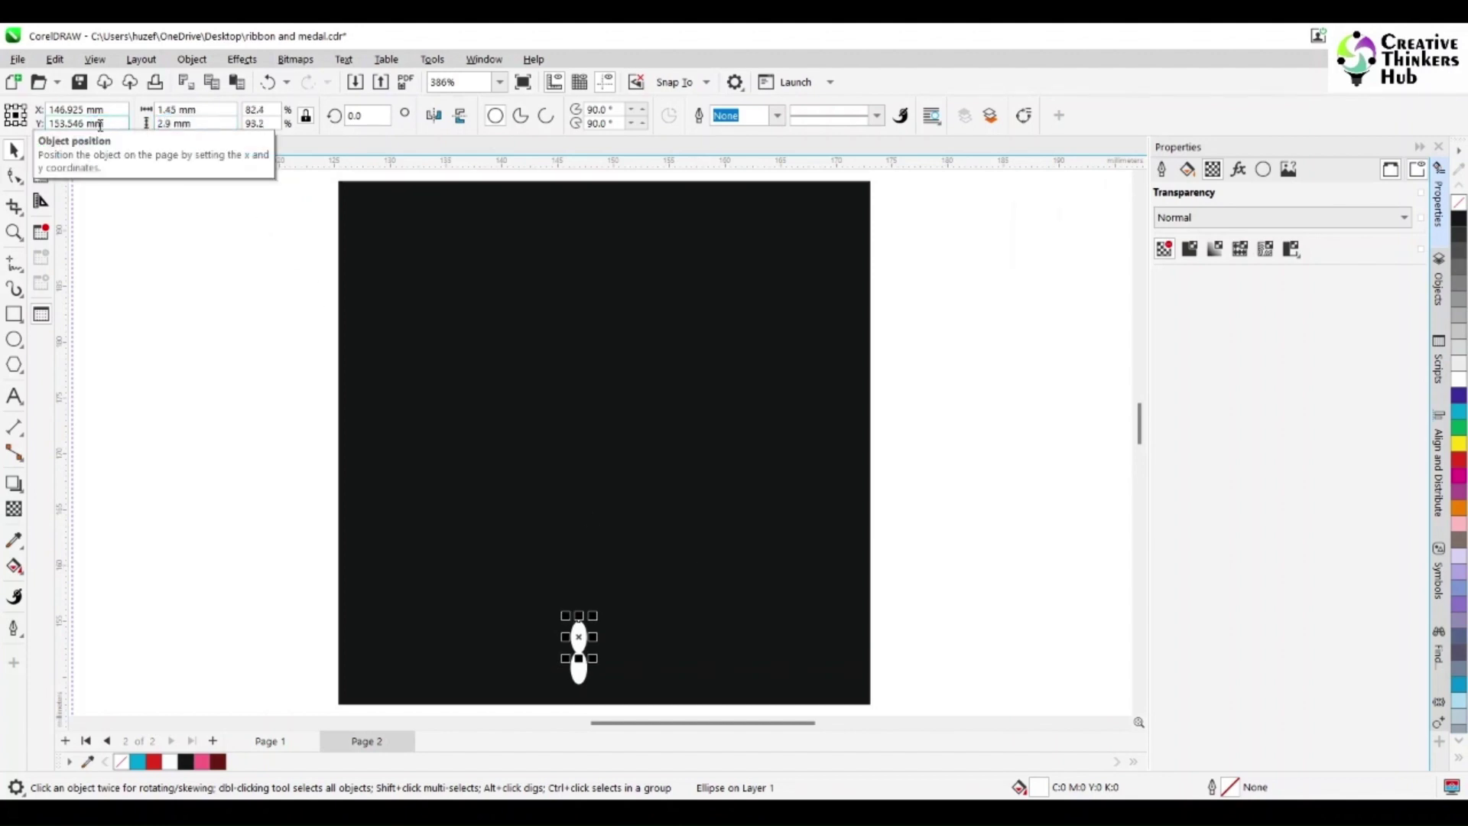
click(579, 636)
key(ctrl+d)
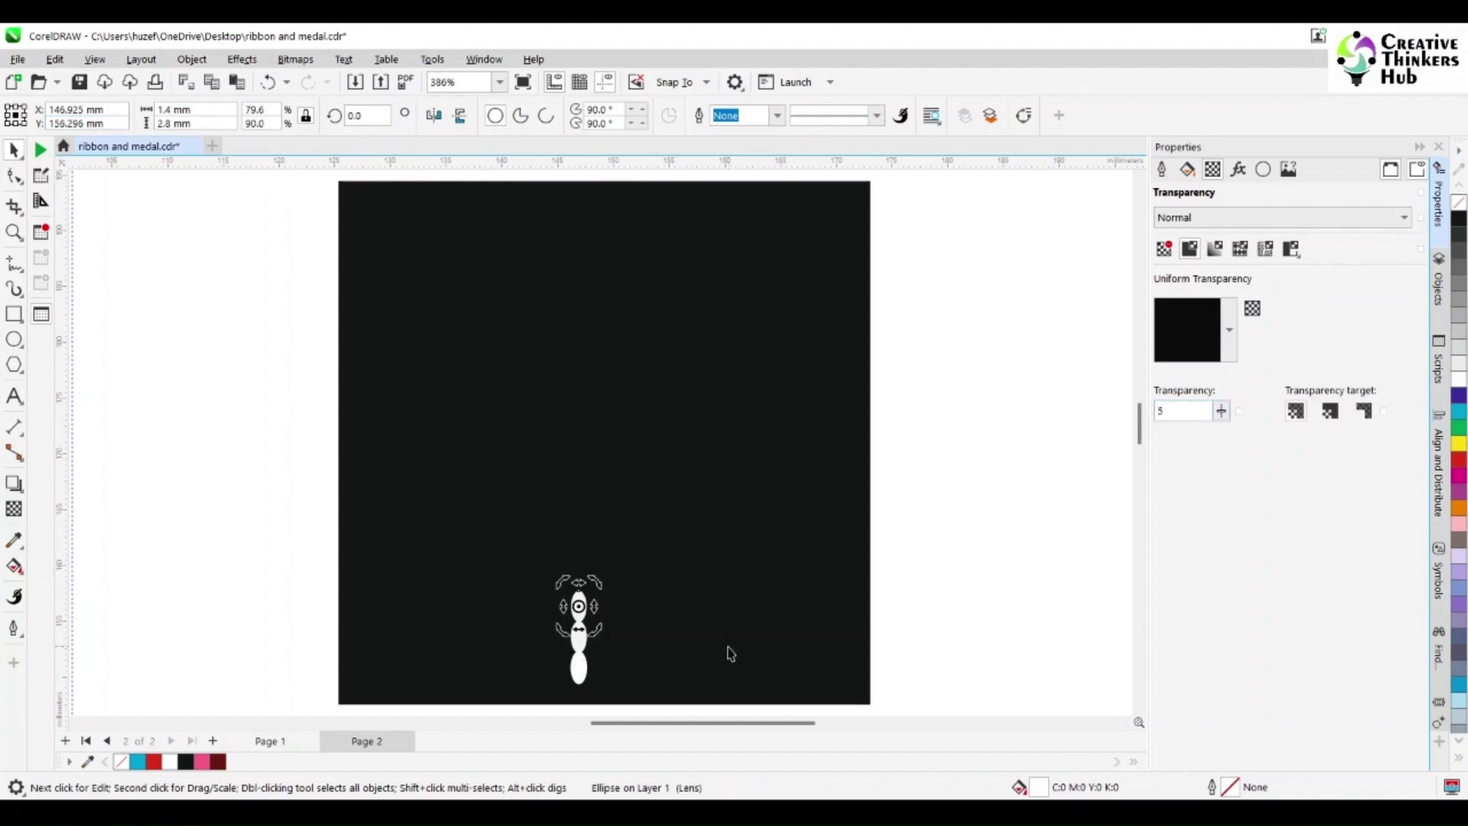
- Repeat the duplication upward to build a column of 18 shrinking ellipses, ending with one 1.3 mm high
key(ctrl+d)
key(ctrl+d)
key(ctrl+d)
key(ctrl+d)
key(ctrl+d)
key(ctrl+d)
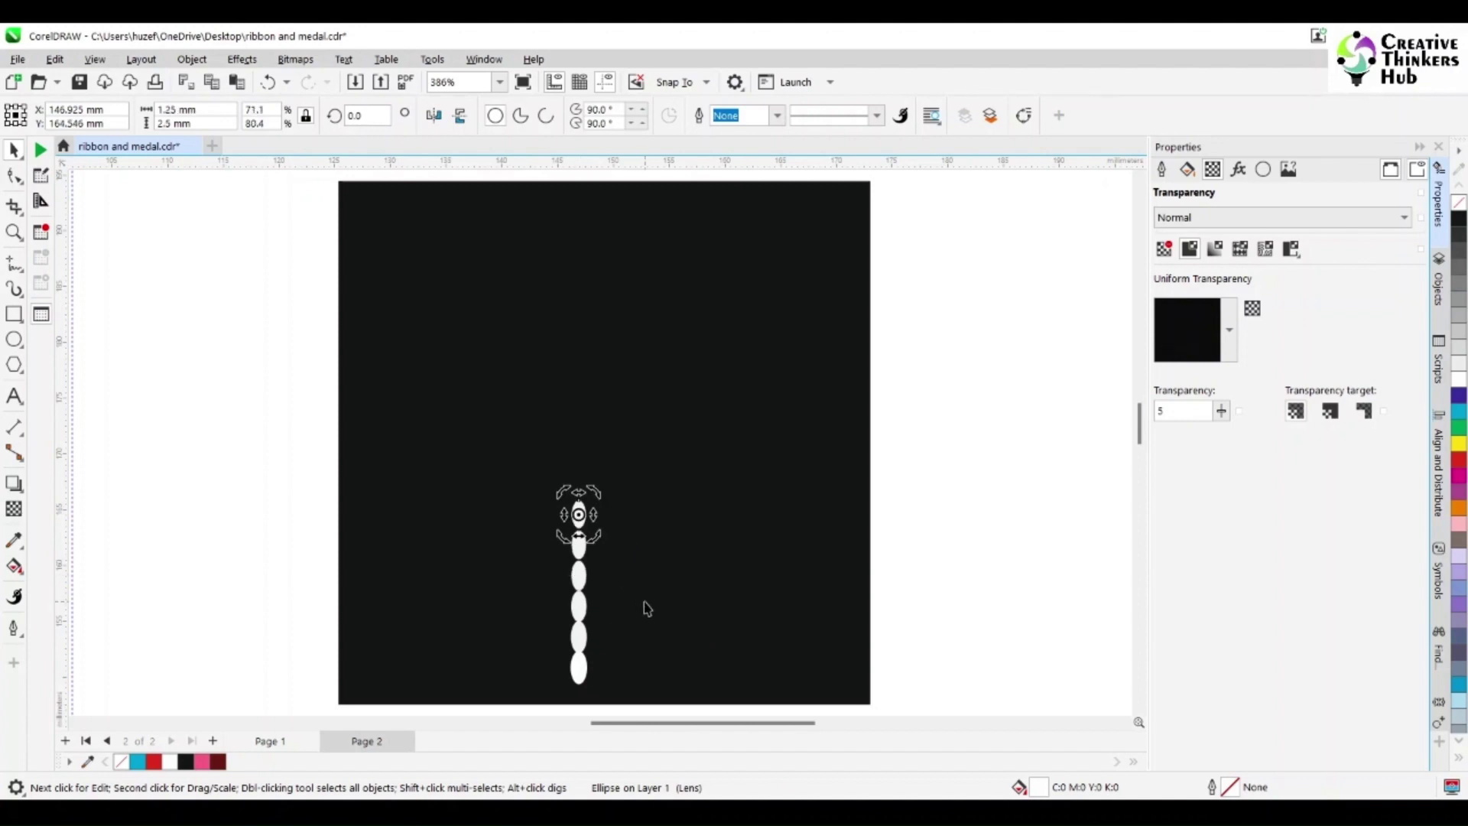
key(ctrl+d)
key(ctrl+d)
key(ctrl+d)
key(ctrl+d)
key(ctrl+d)
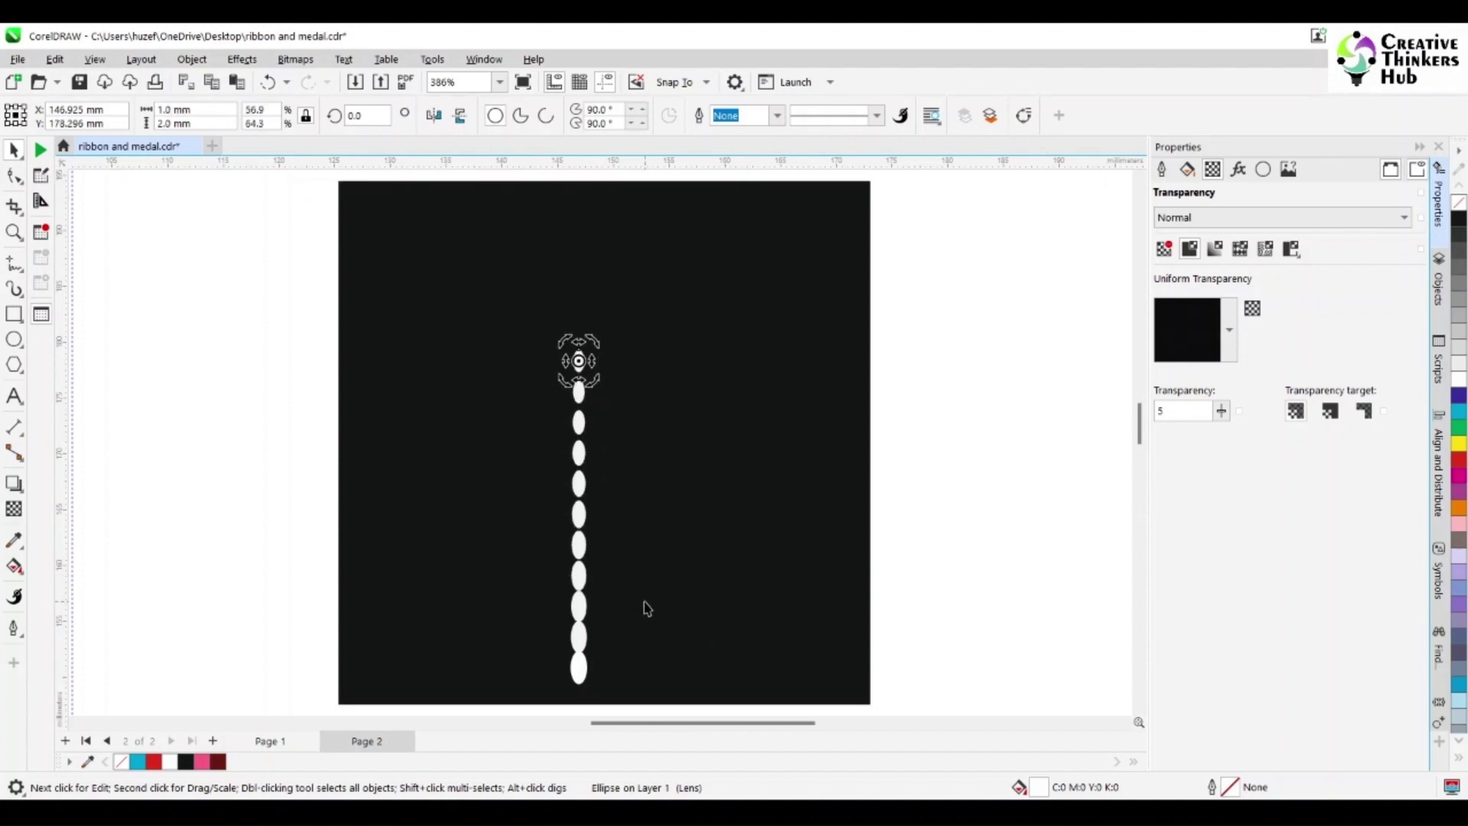
key(ctrl+d)
key(ctrl+d)
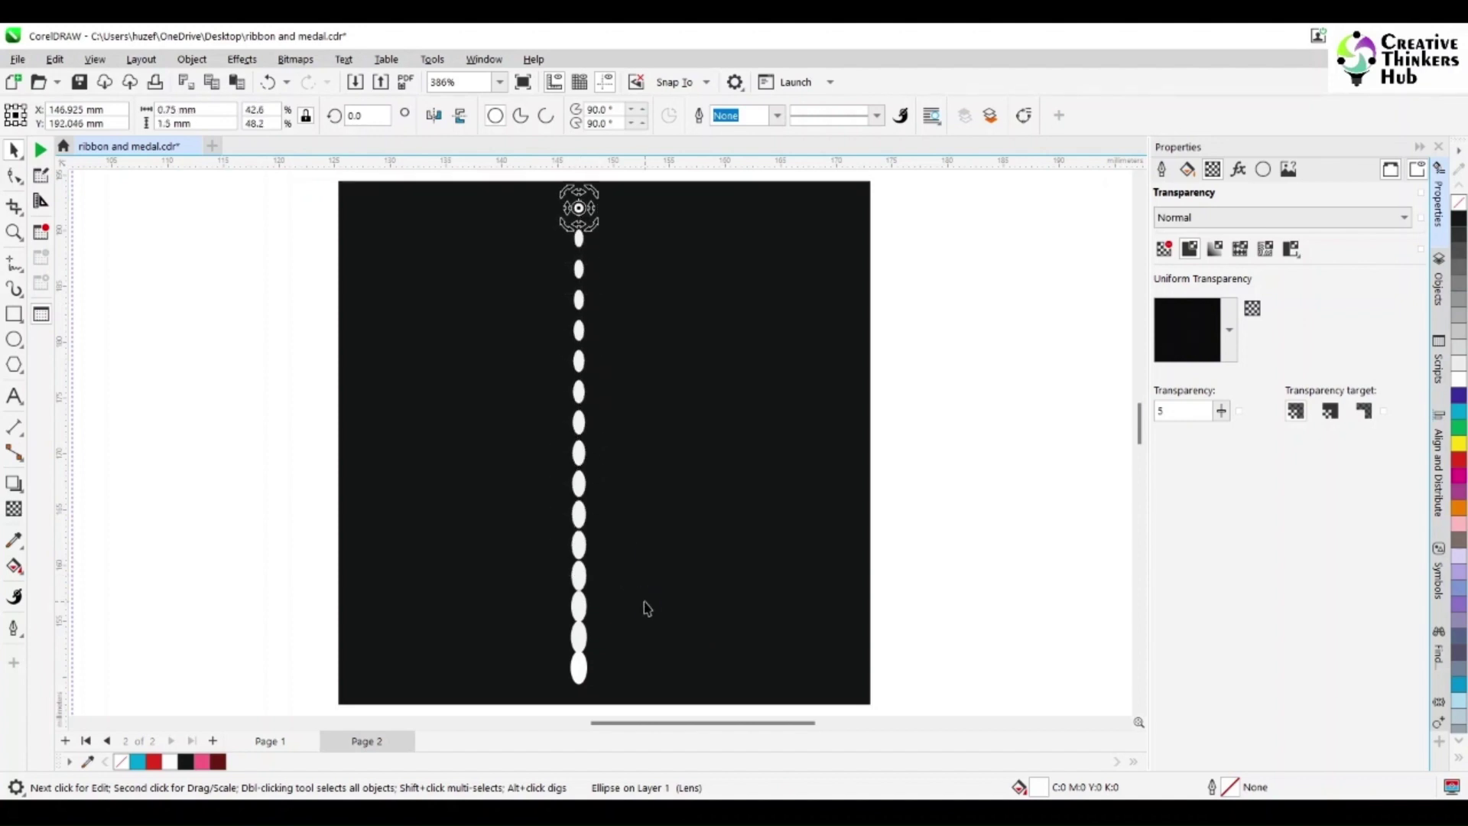
key(ctrl+d)
key(ctrl+d)
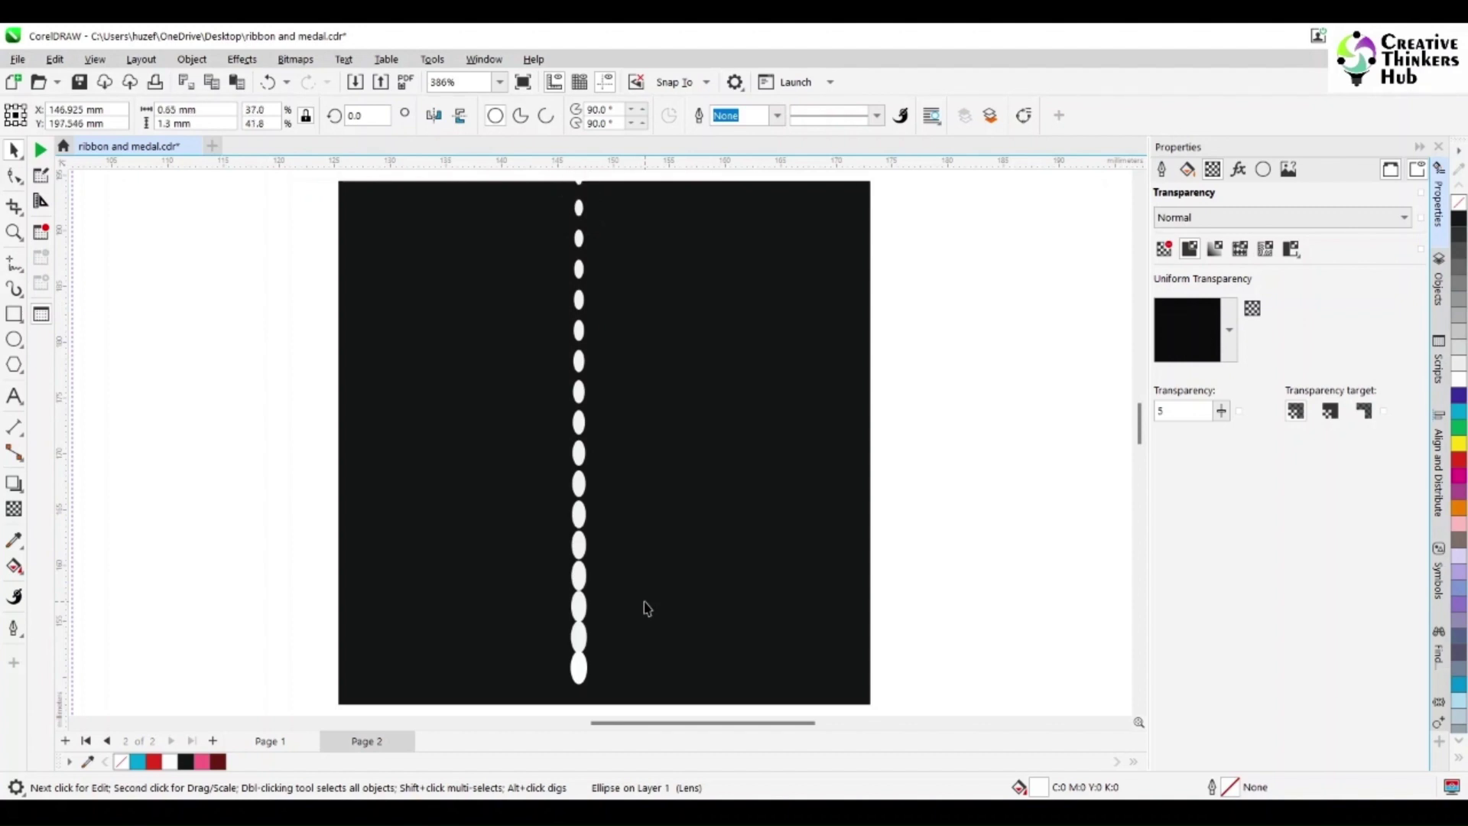
- Extend the black rectangle upward to about 54.7 mm high so it covers the whole ellipse column
click(677, 585)
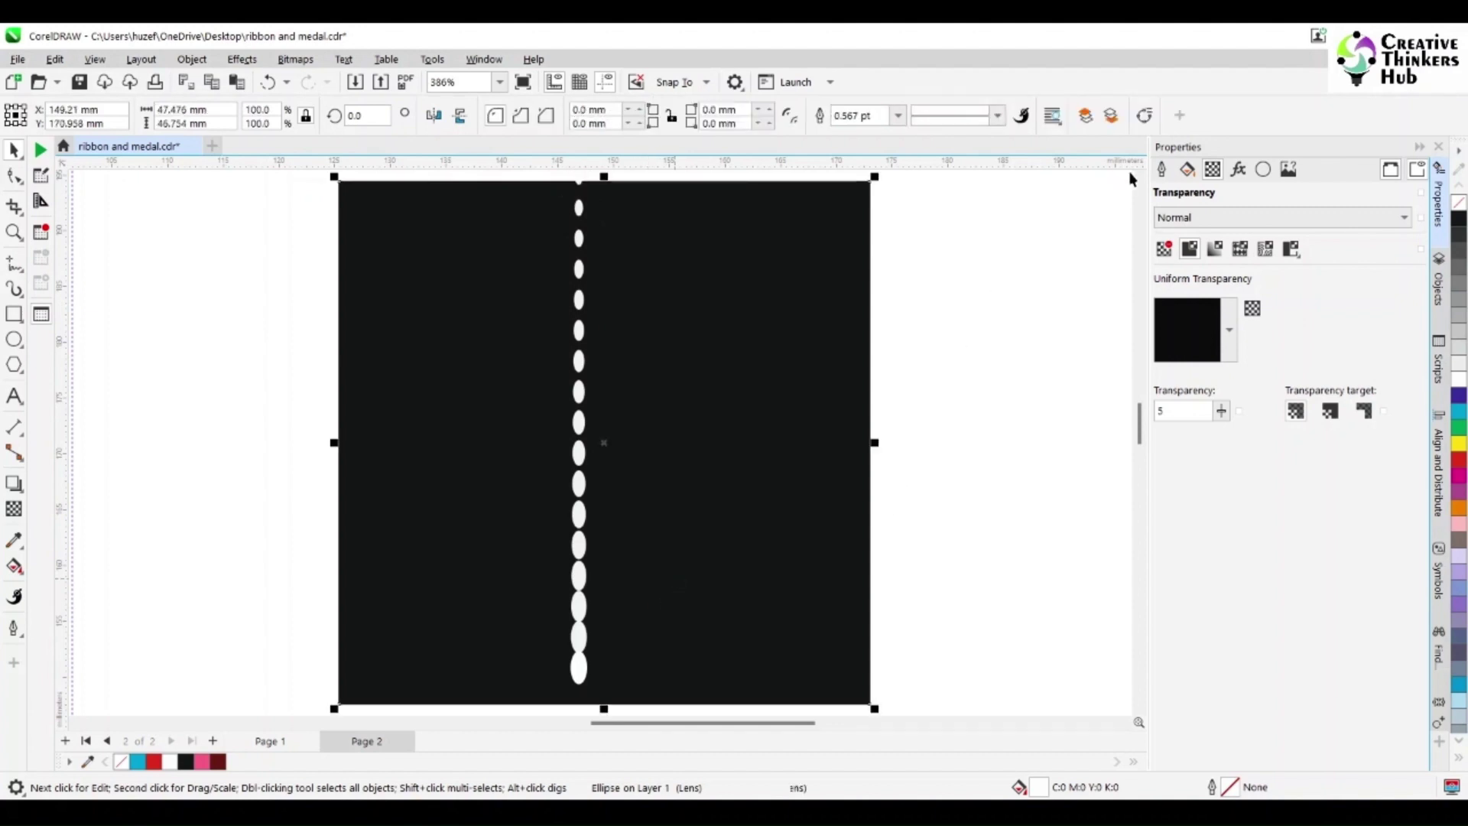
scroll(1139, 178, up, 3)
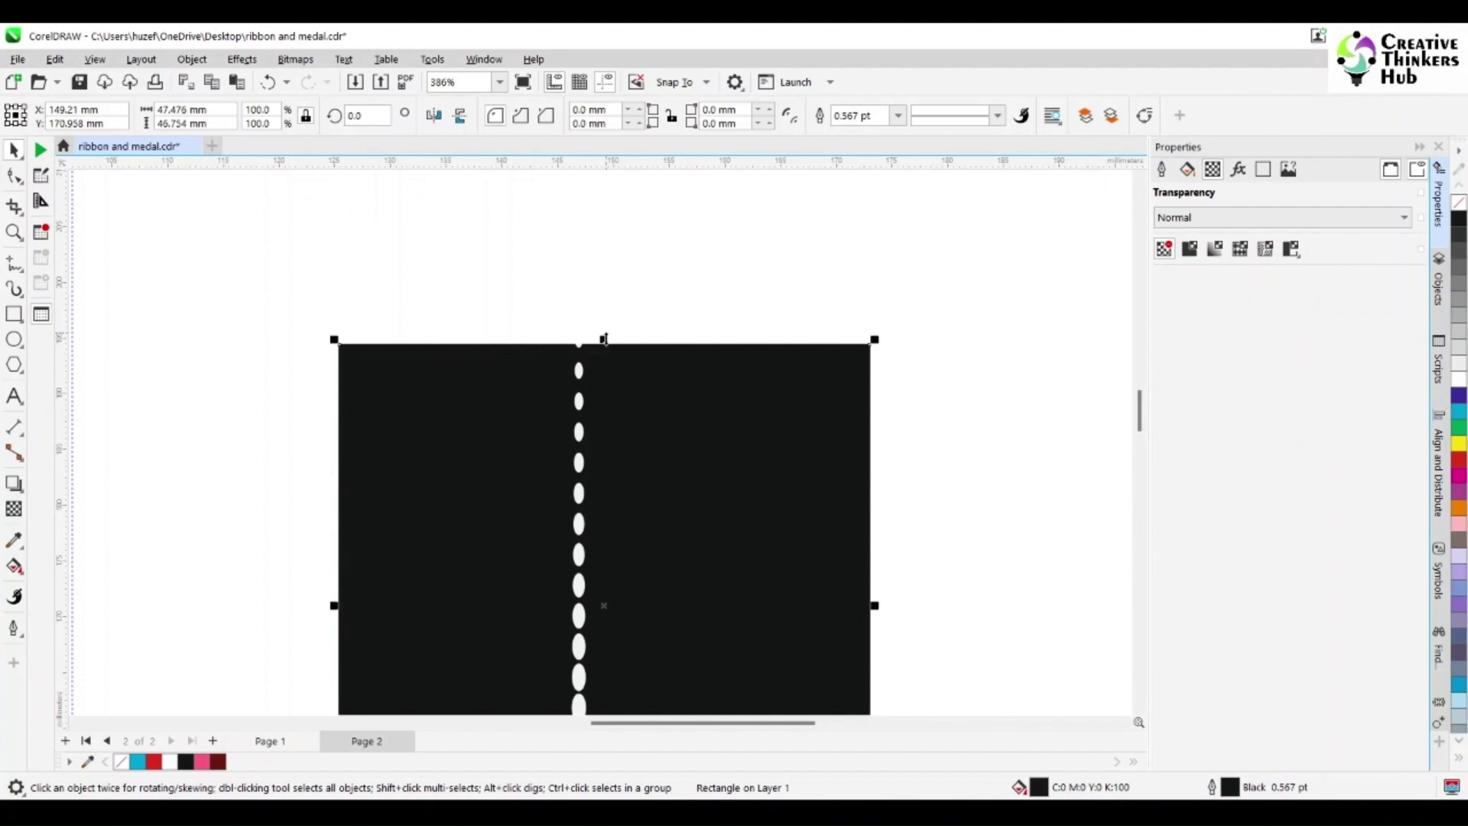
drag(604, 339, 603, 253)
scroll(688, 478, down, 3)
scroll(700, 578, up, 1)
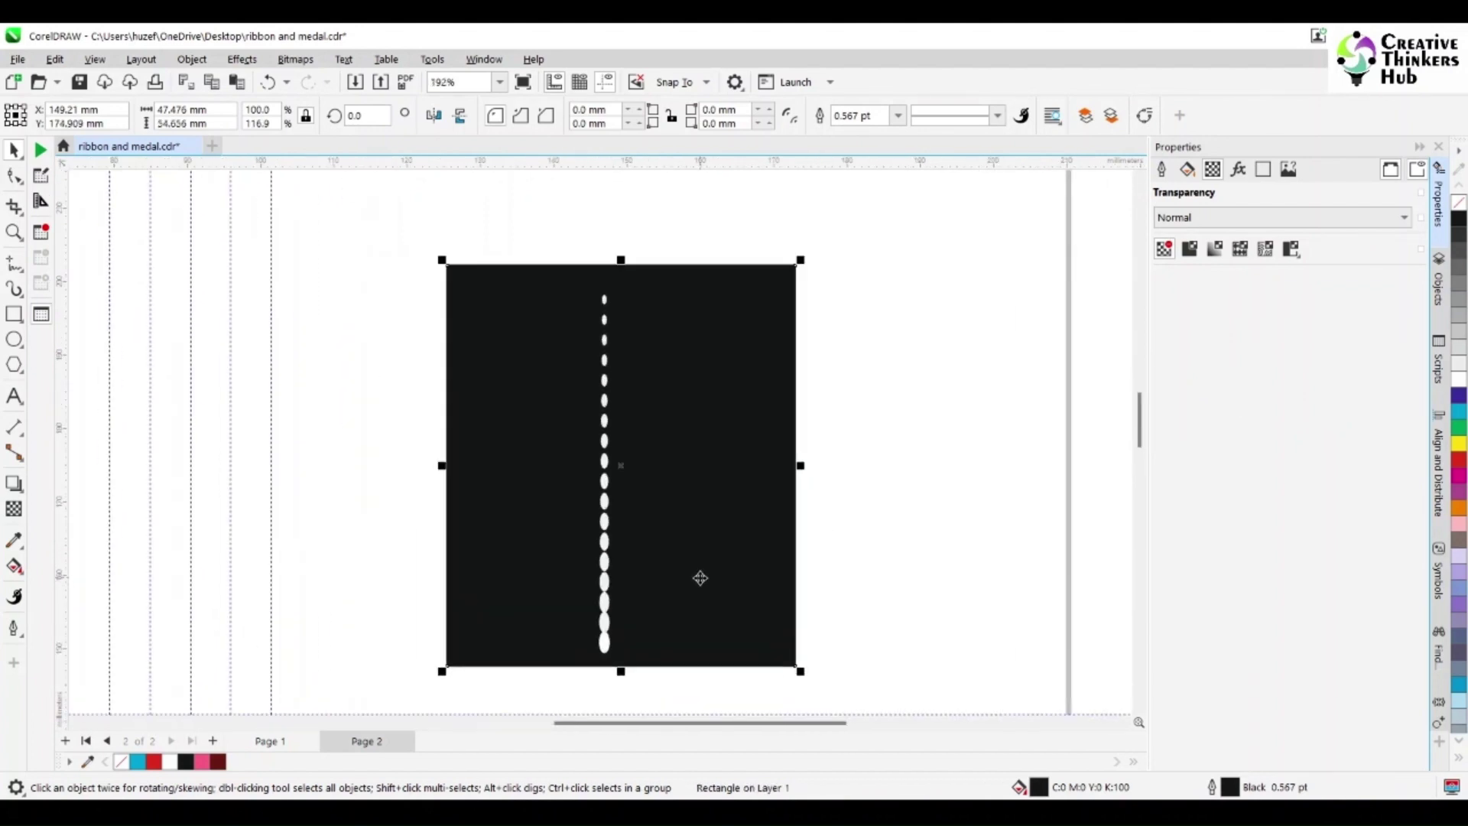
- Select the 17 ellipses above the lowest one and set their uniform transparency to 50
scroll(700, 579, up, 1)
click(14, 232)
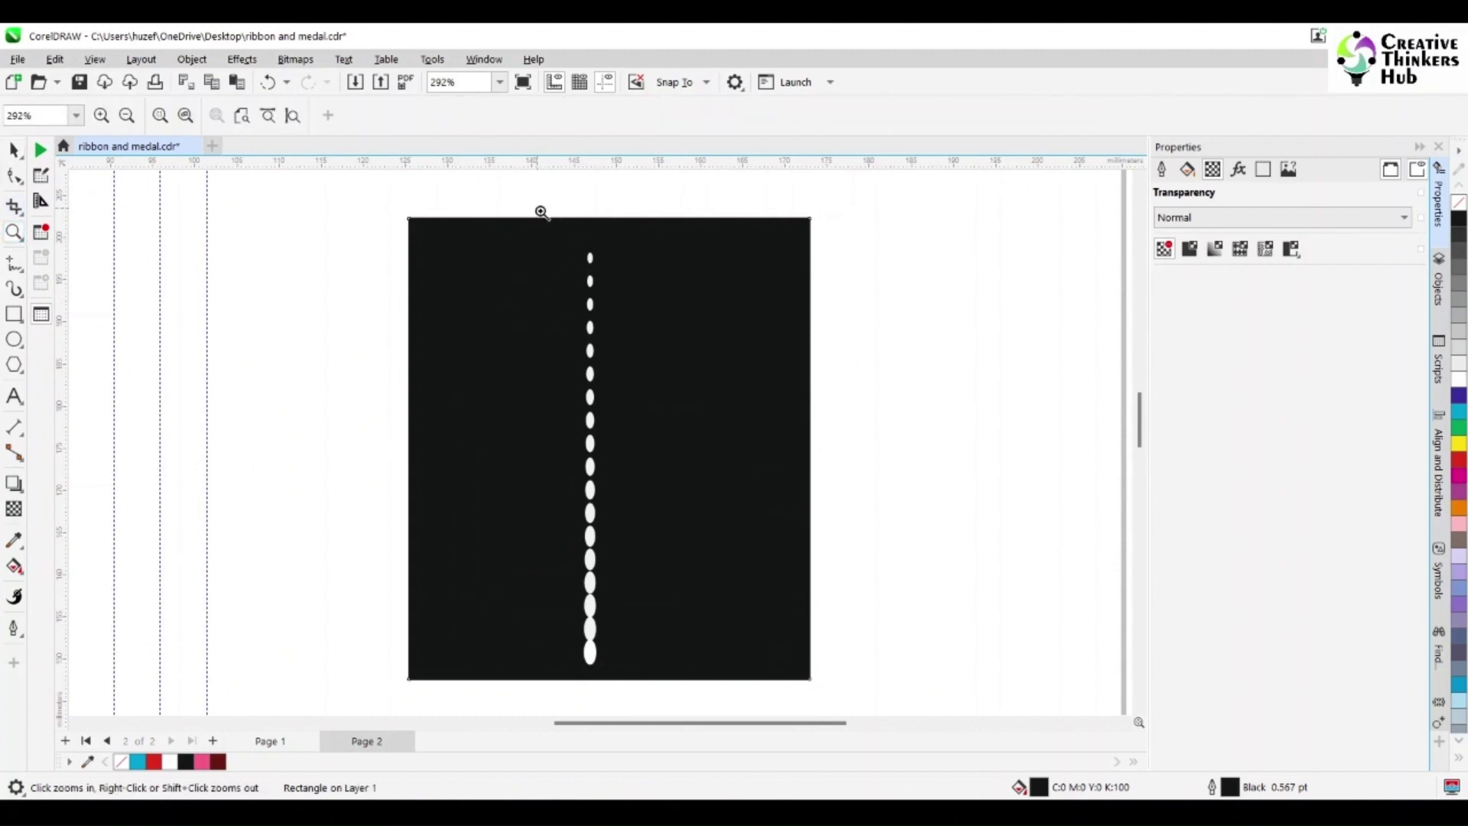
drag(541, 212, 698, 657)
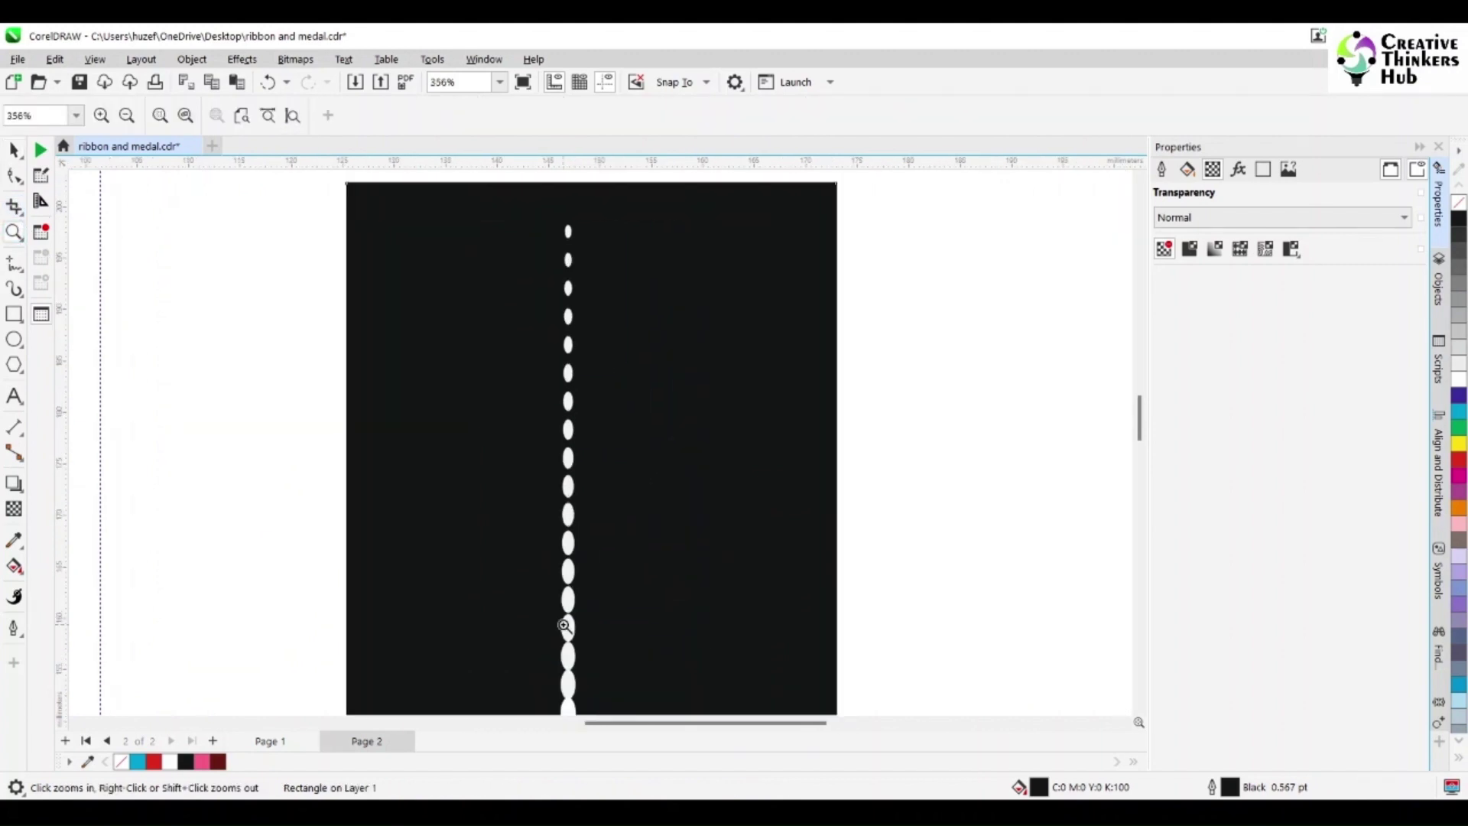
click(9, 151)
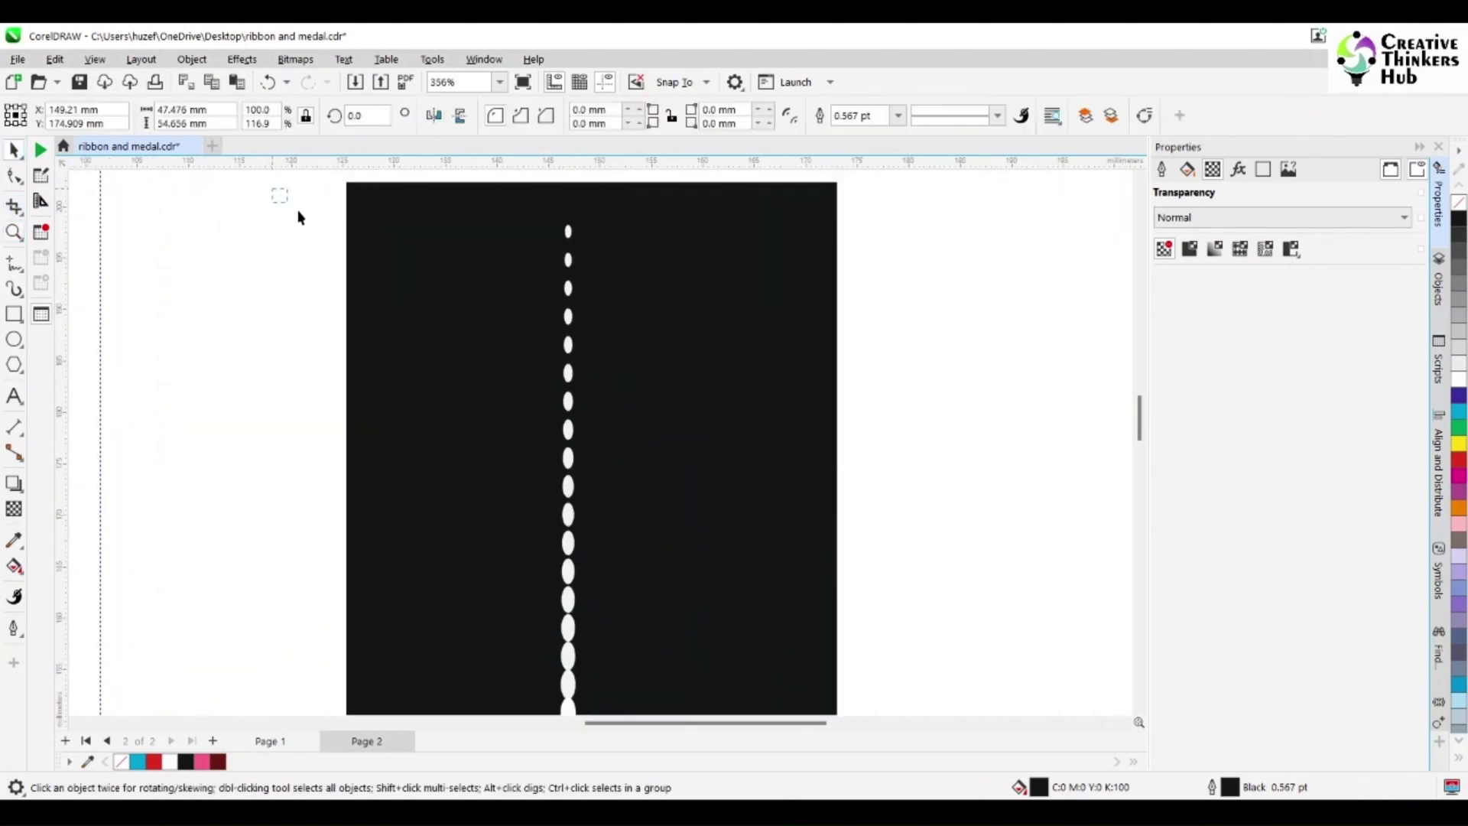
drag(272, 214, 647, 638)
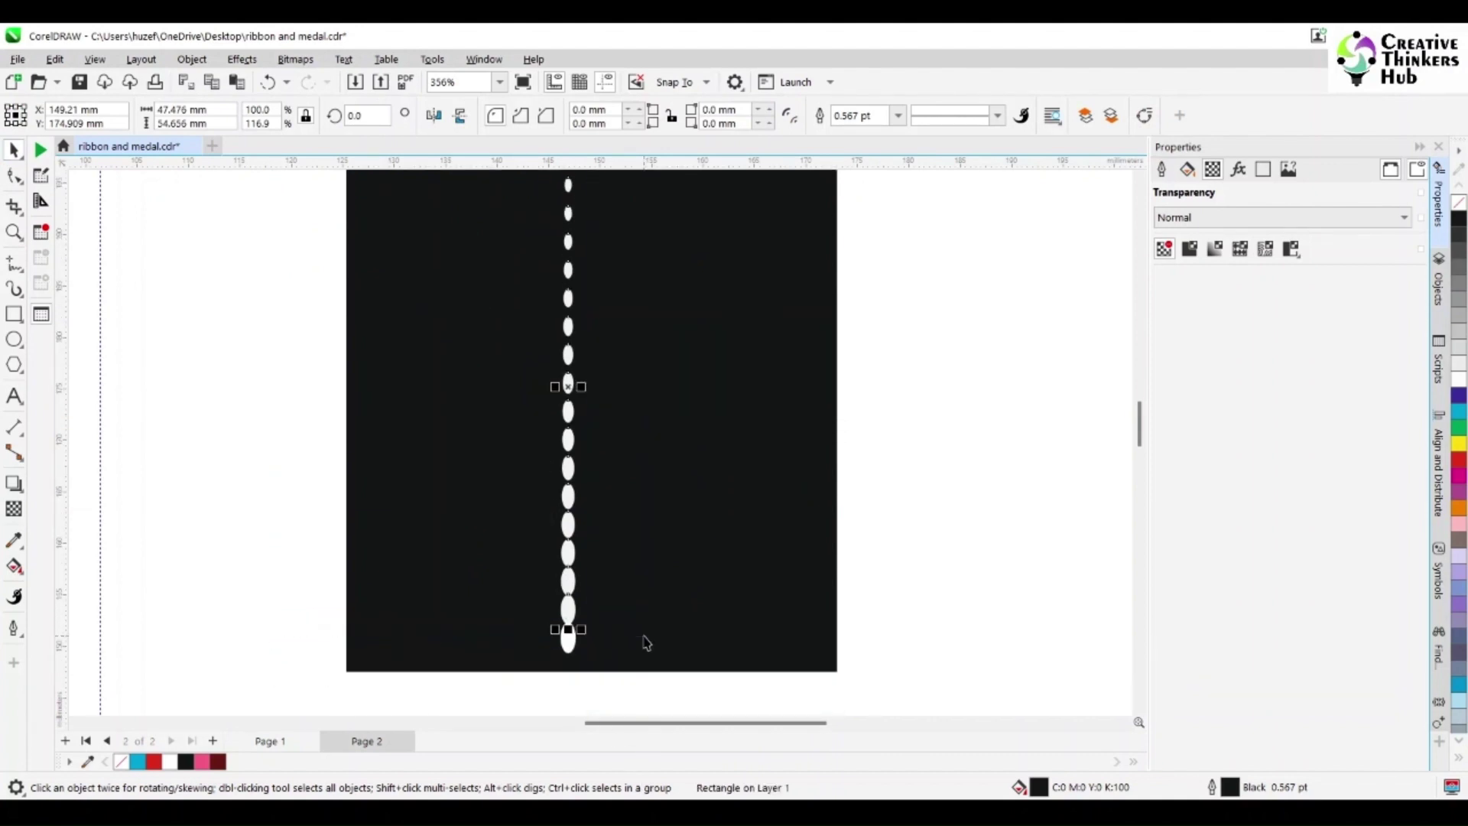
click(1190, 249)
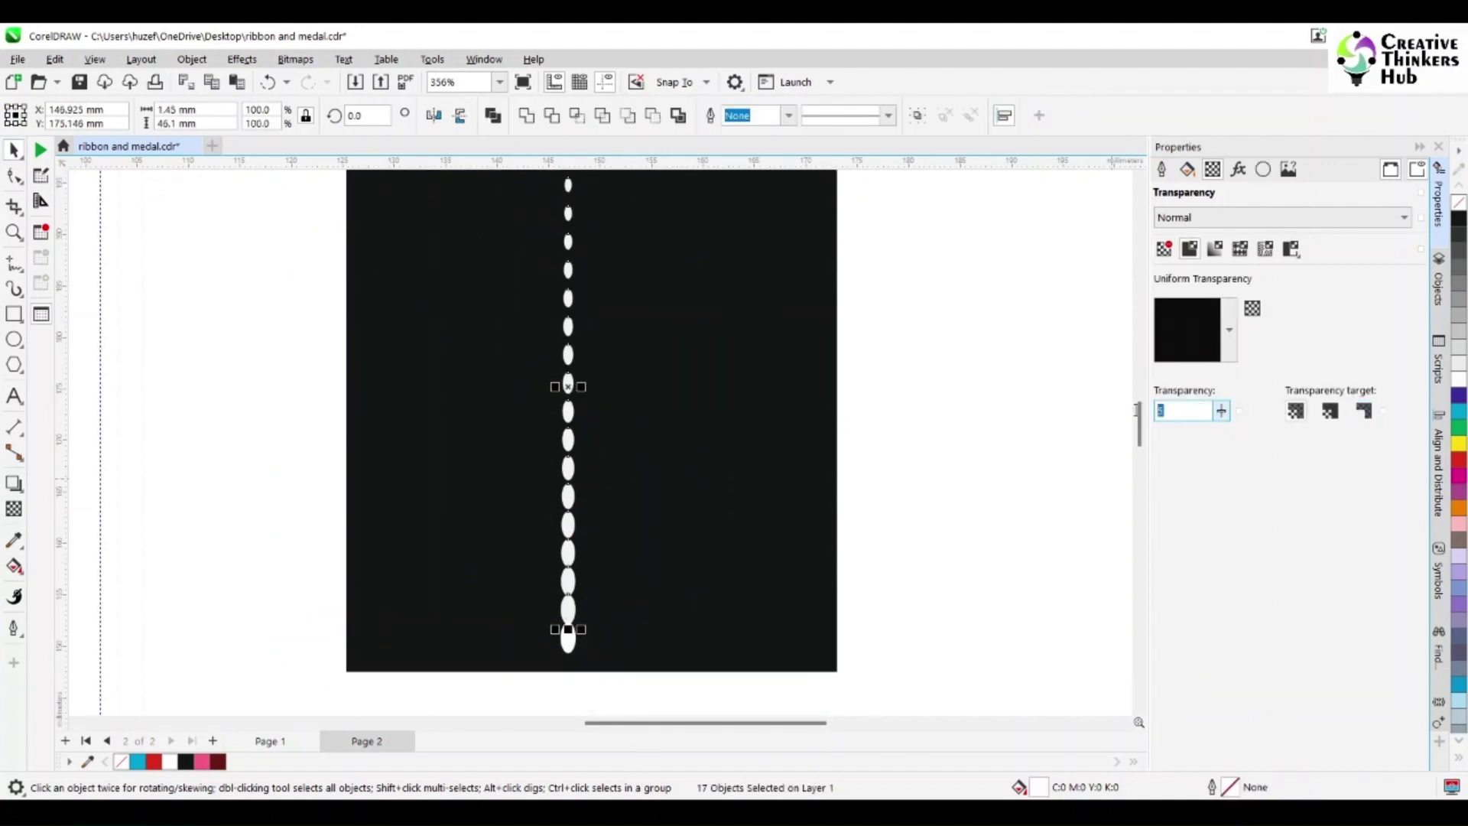
text(0)
key(Return)
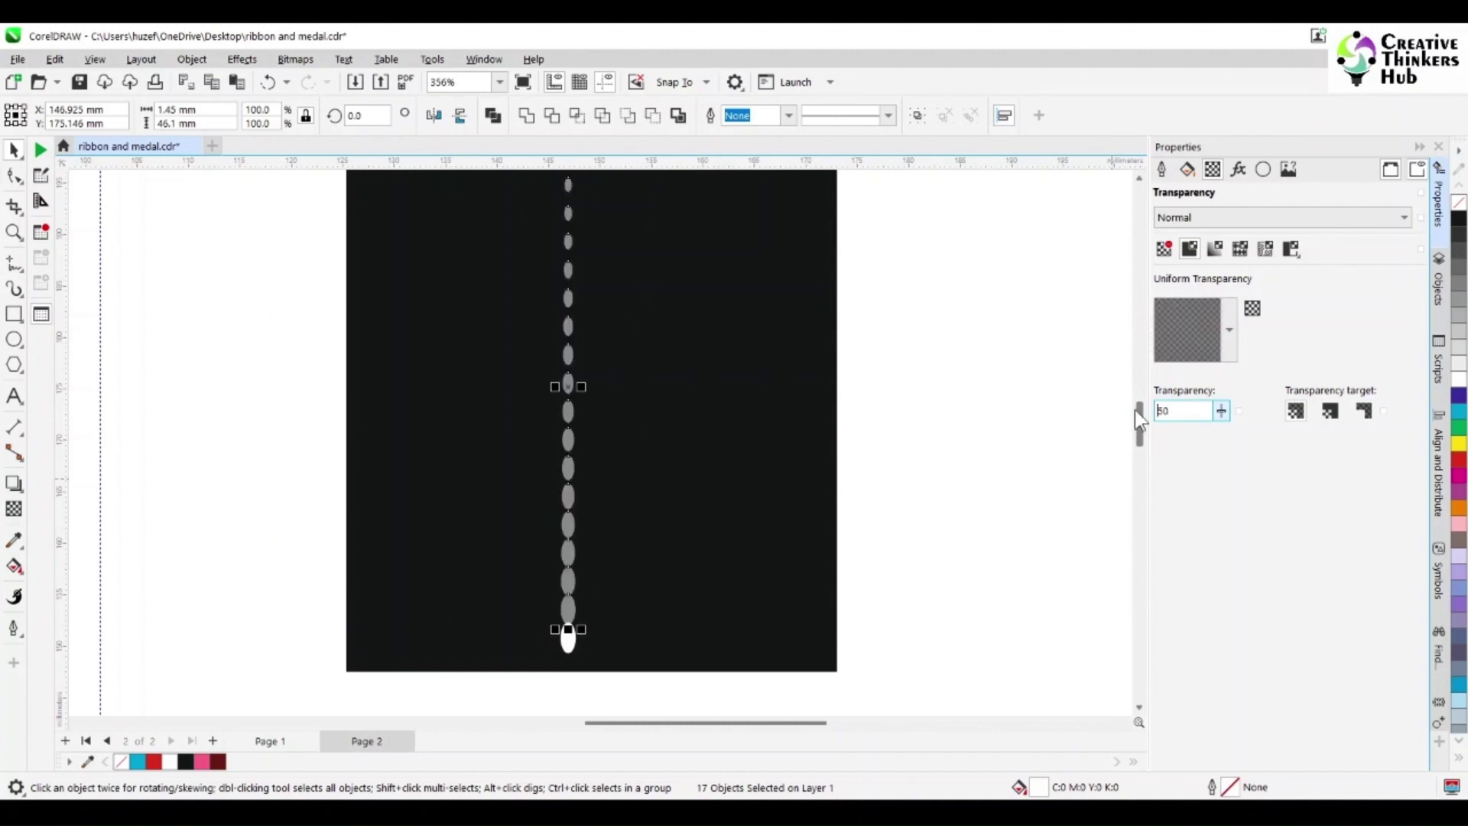
- Set the nudge distance to 0.2 mm, select the upper 16 ellipses and nudge them down once
click(93, 304)
scroll(93, 304, down, 1)
triple_click(635, 116)
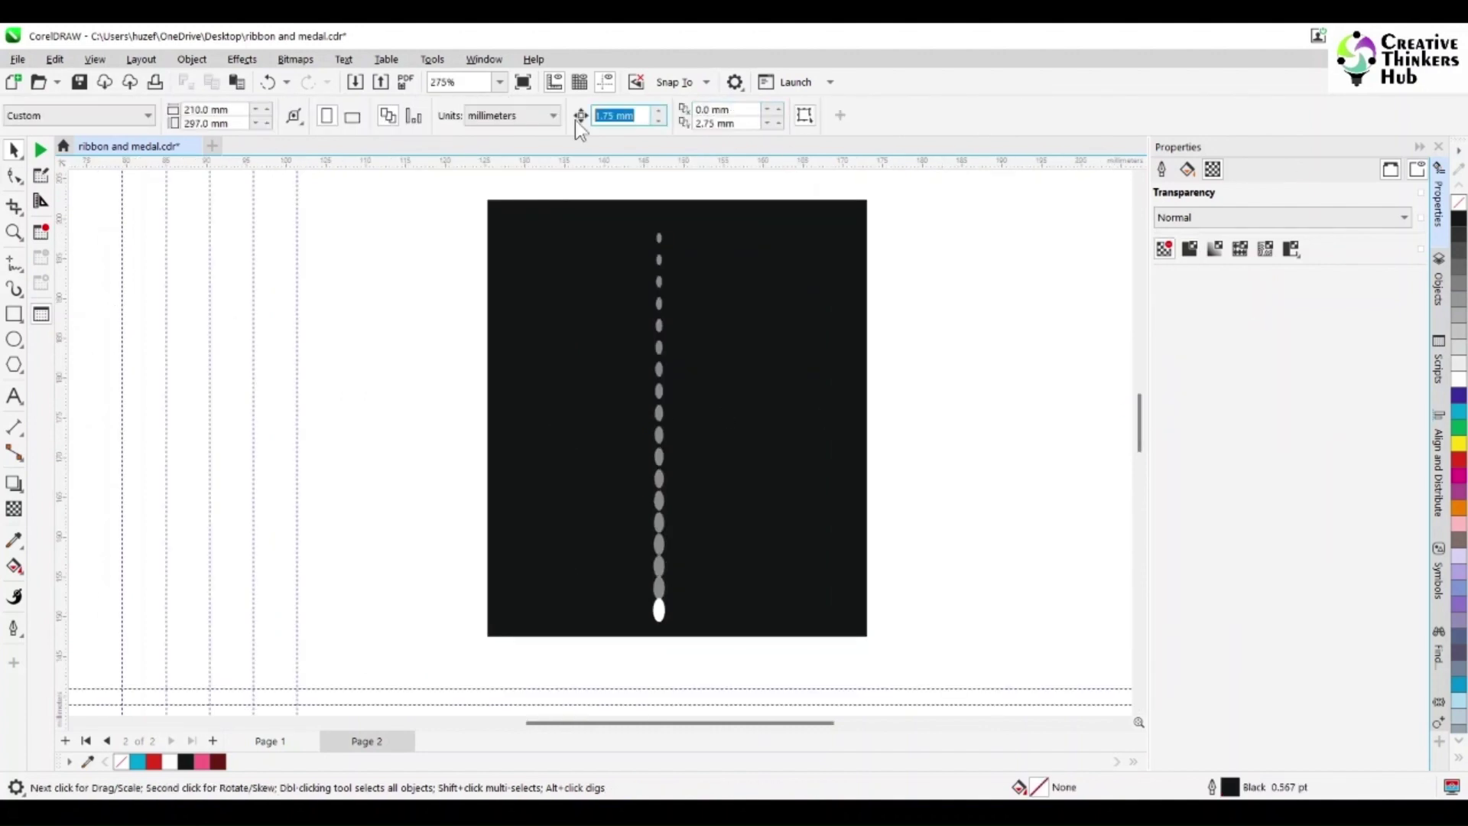
text(0)
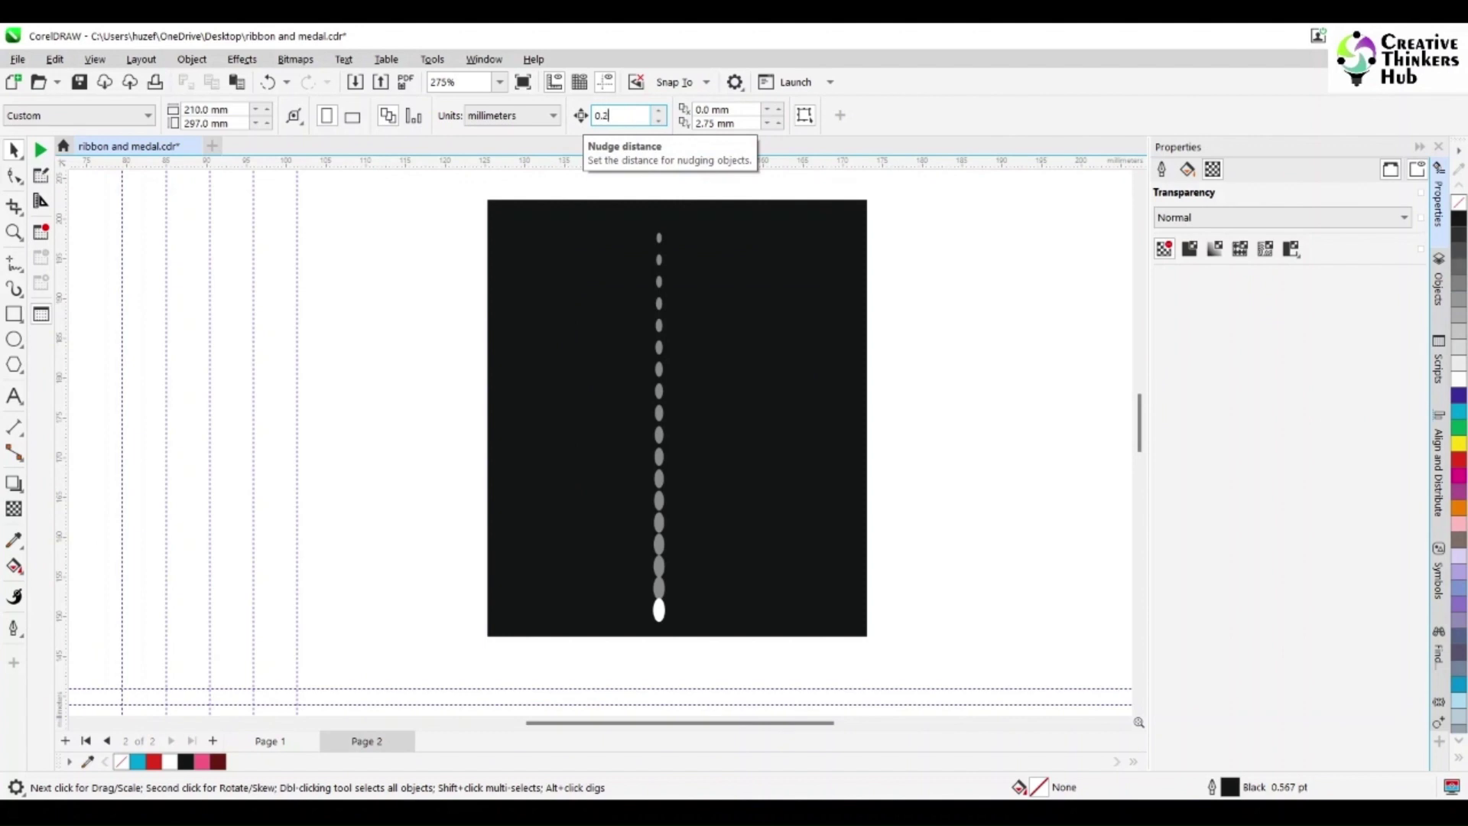
drag(586, 182, 741, 595)
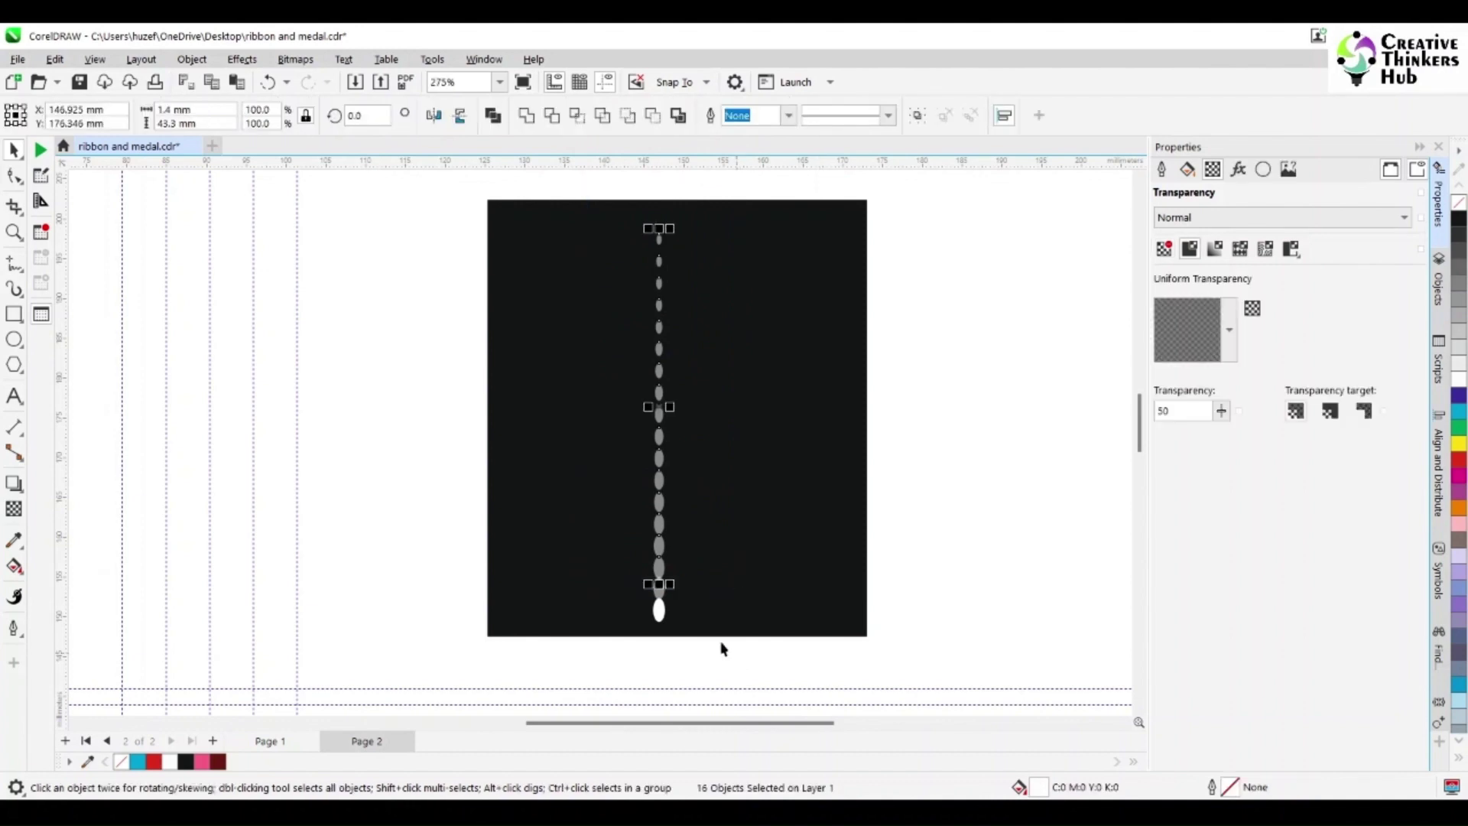
click(659, 565)
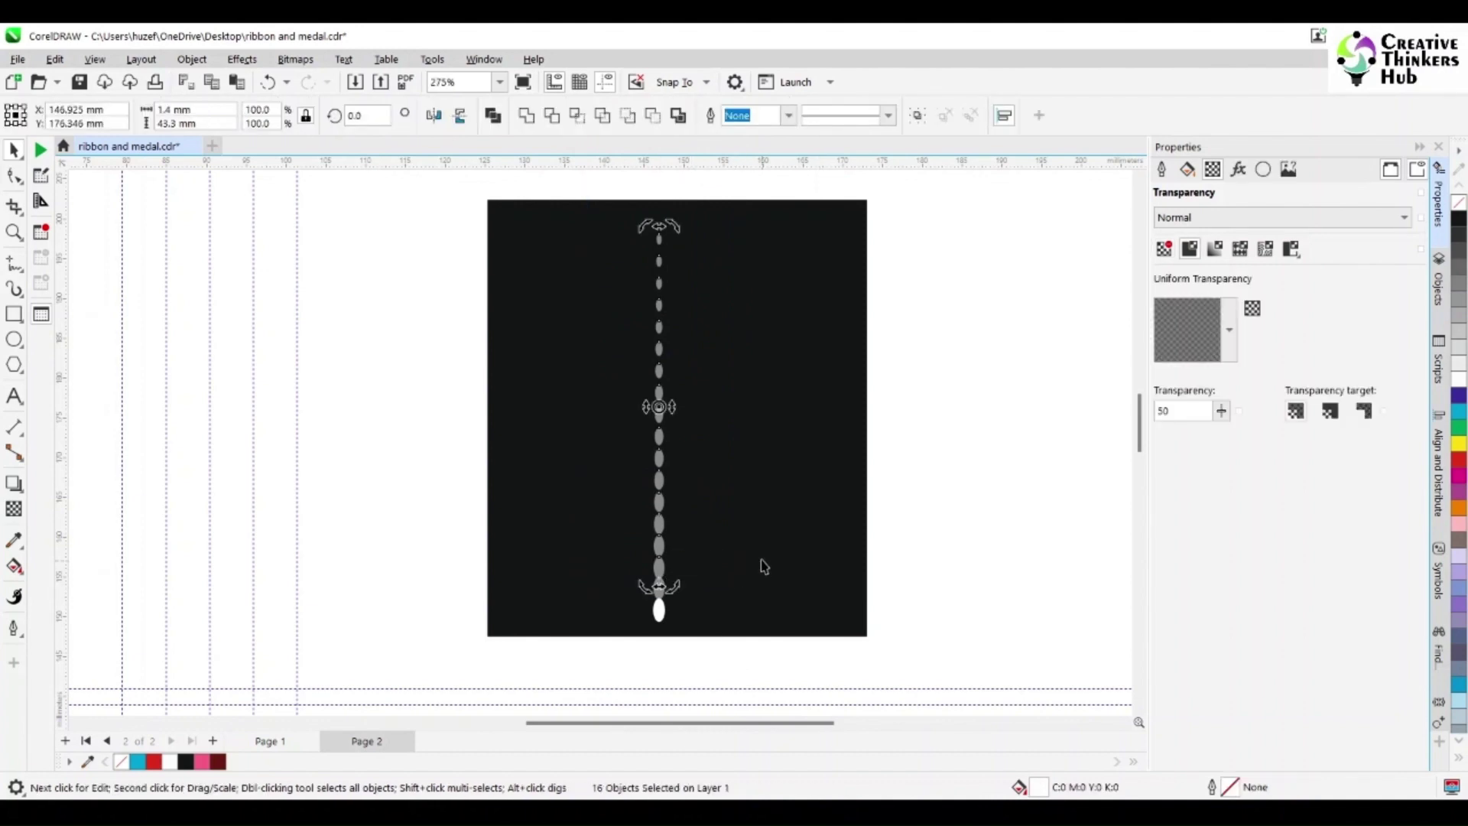
- Remove the lowest ellipse from the selection and nudge the remaining 15 ellipses down by 0.4 mm
click(13, 234)
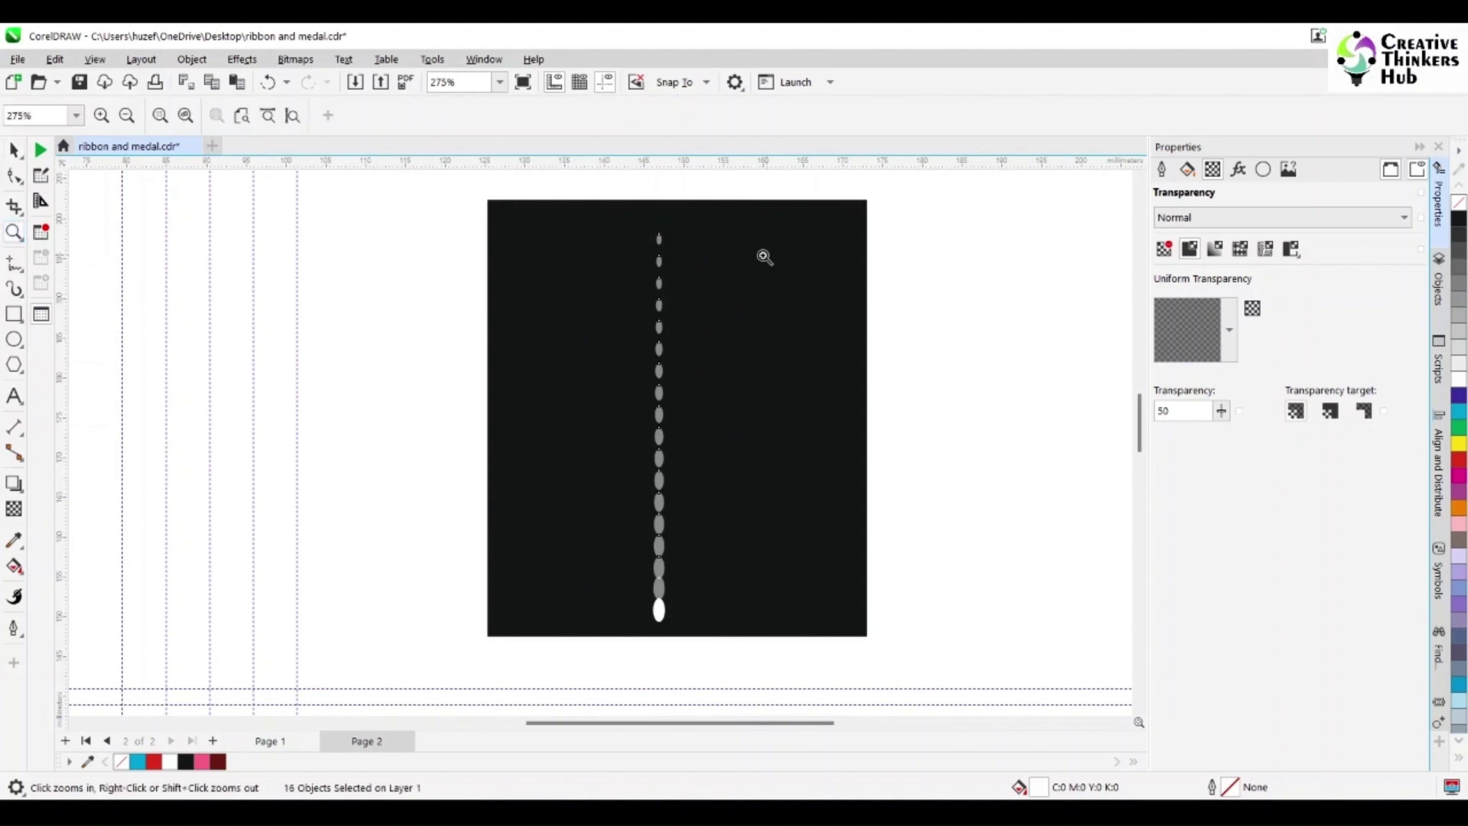
drag(630, 226, 722, 606)
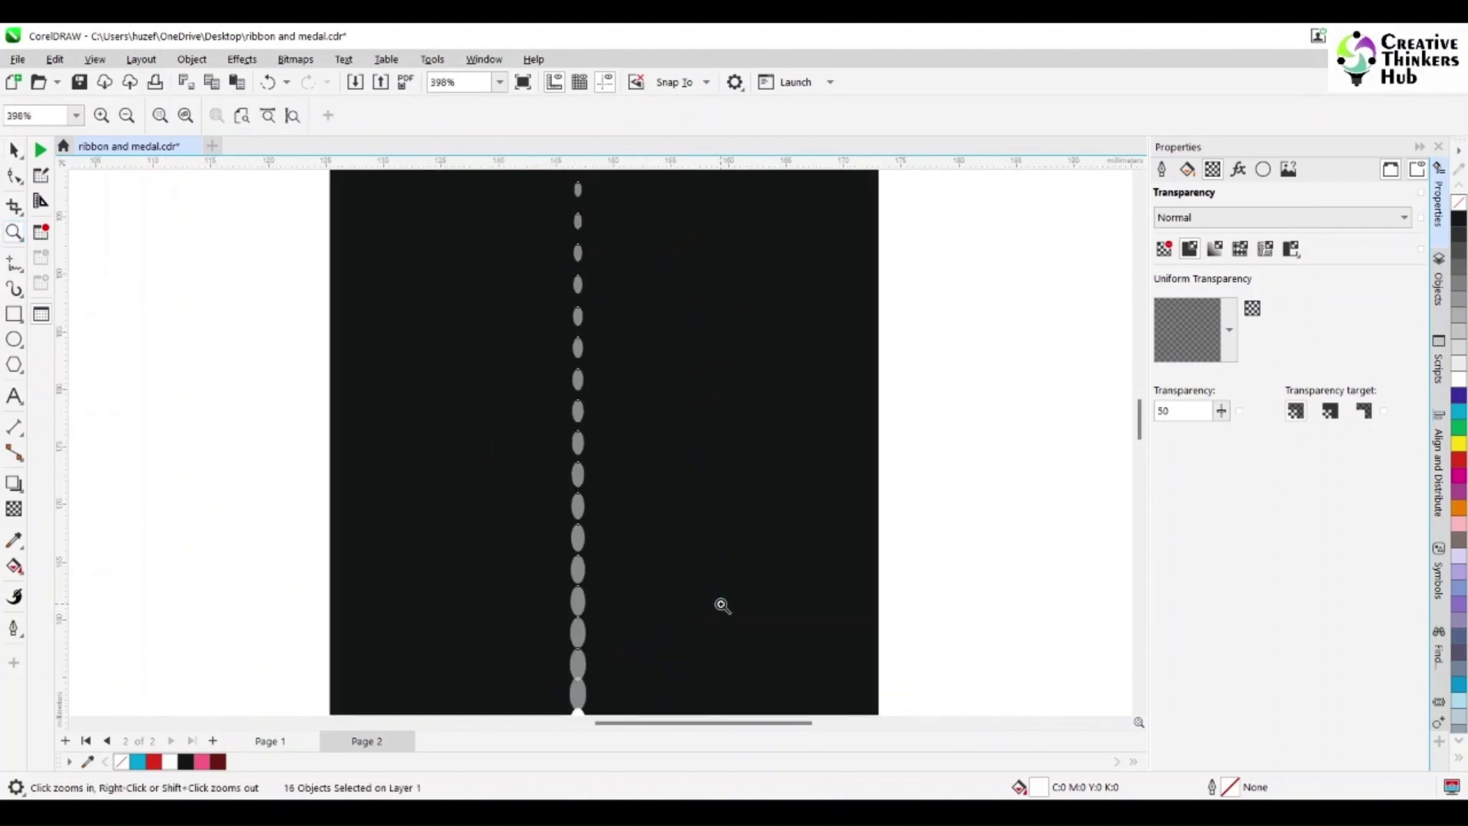
click(13, 150)
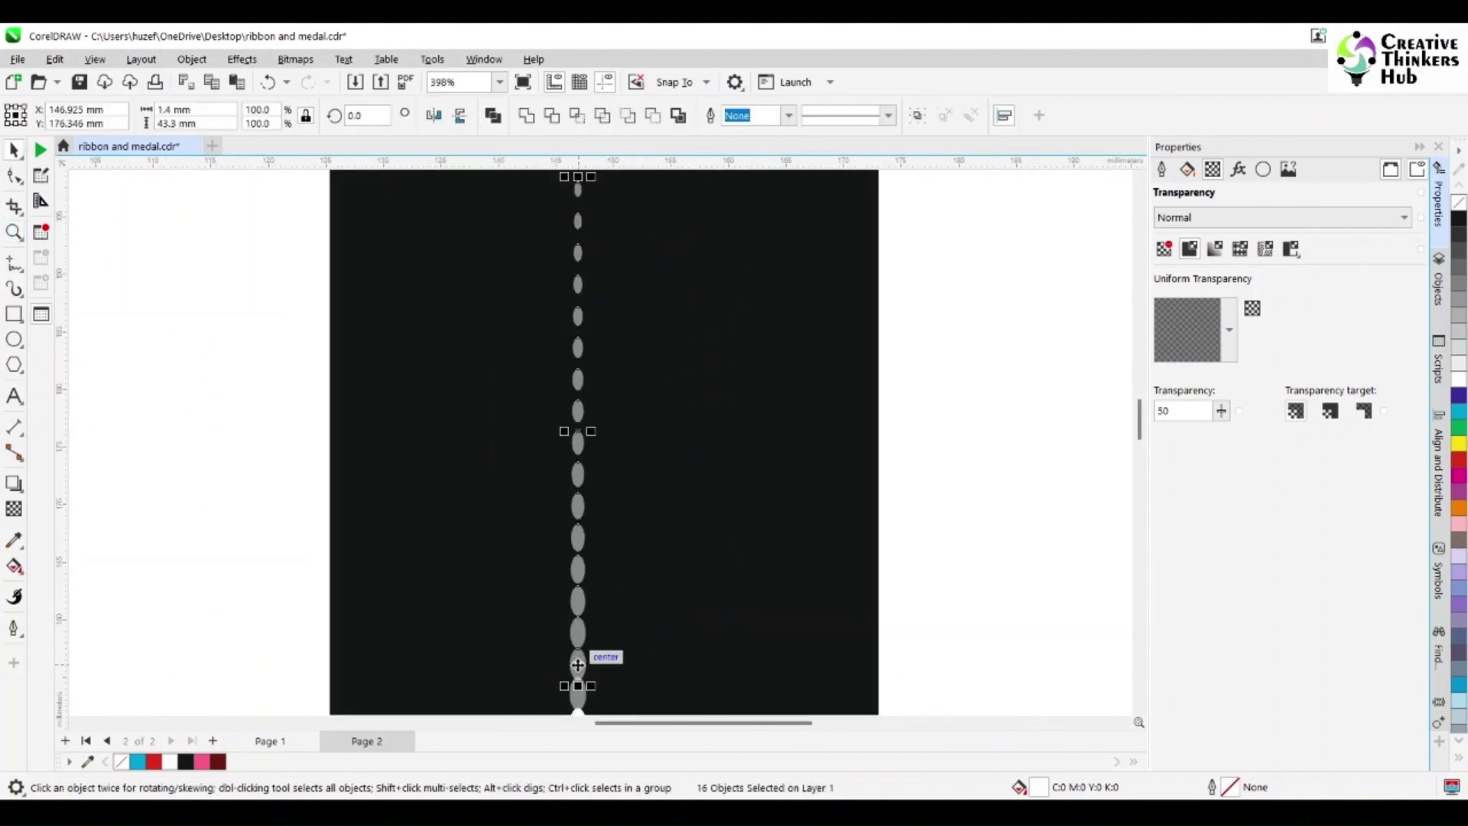
shift+click(577, 664)
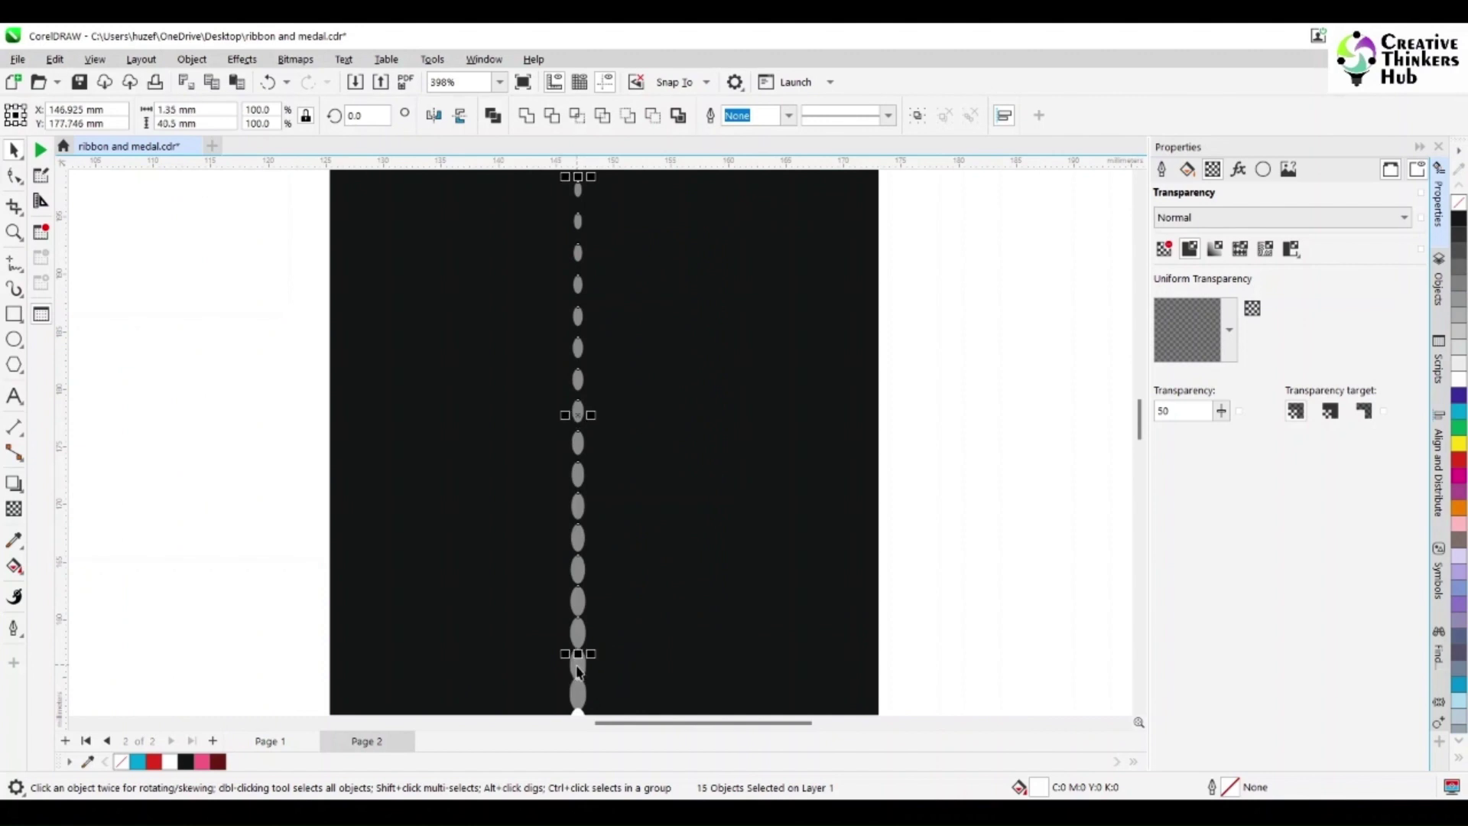
key(Down)
key(Down)
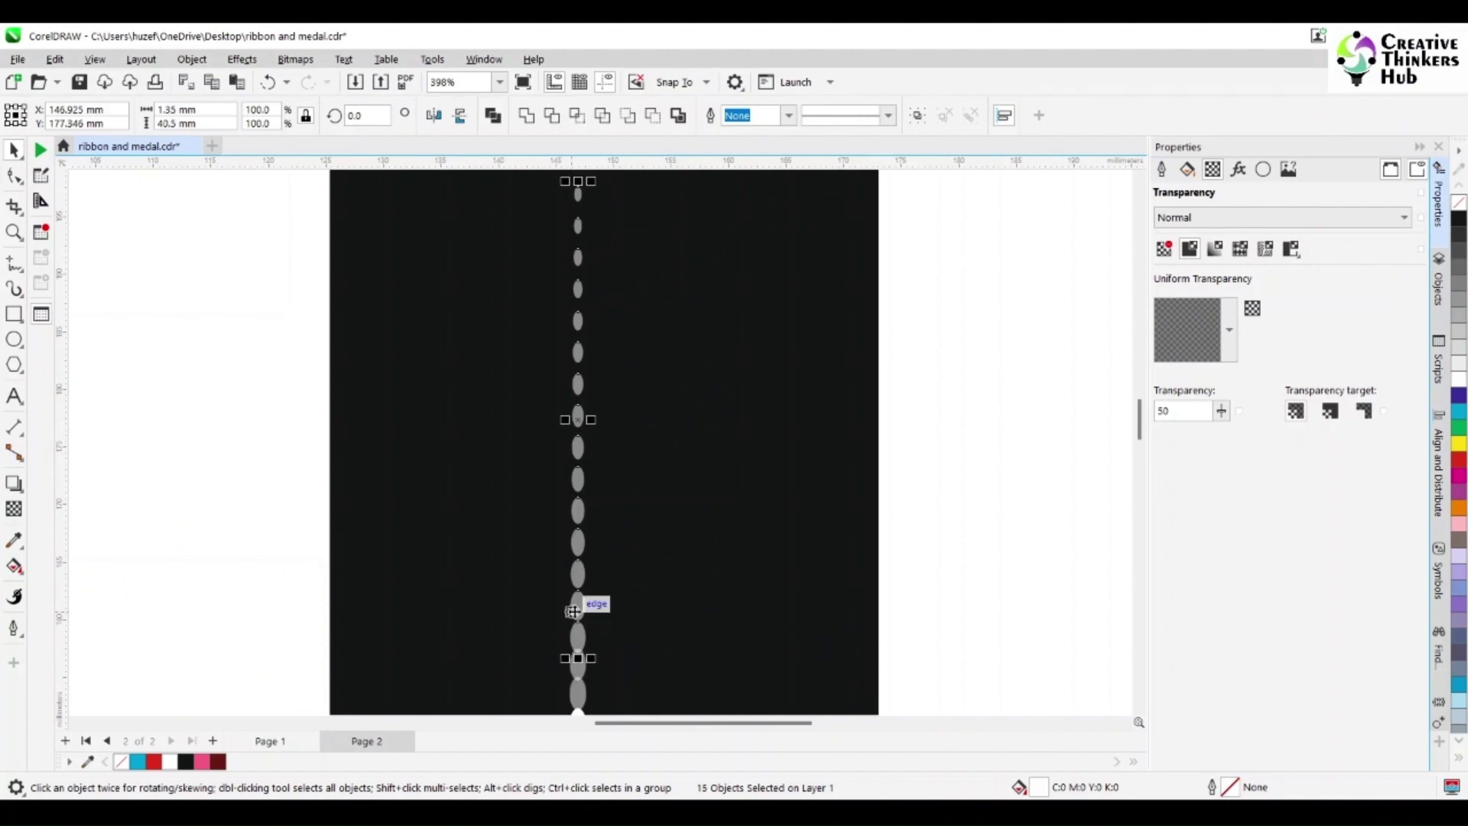
- Nudge the upper 14 and then the upper 13 ellipses down to close the gaps beneath them
shift+click(579, 631)
key(Down)
key(Down)
key(Down)
key(Down)
key(Down)
key(Down)
shift+click(584, 618)
key(Down)
key(Down)
key(Down)
key(Down)
key(Down)
key(Down)
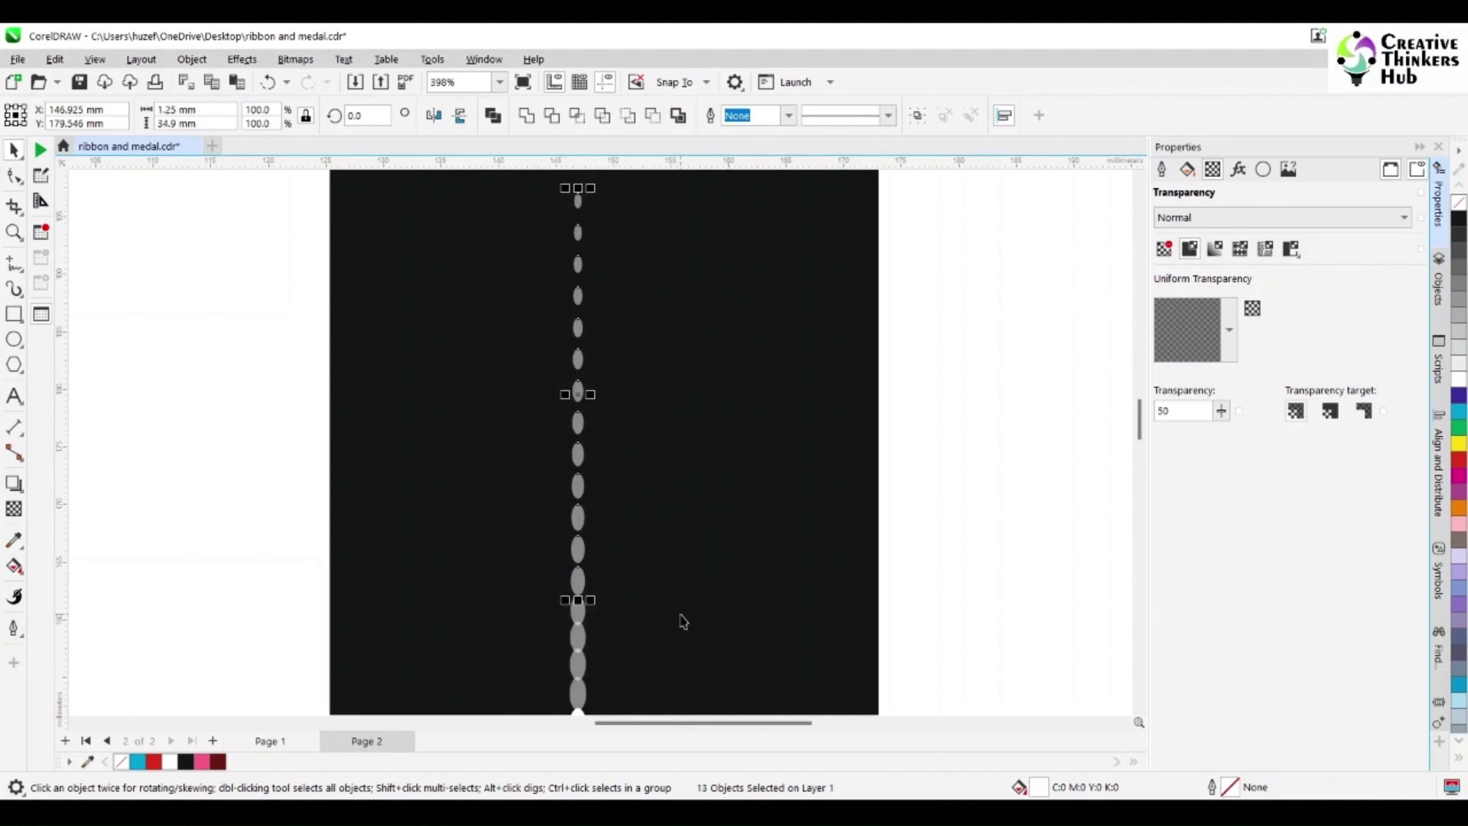
- Close the next two gaps by nudging the upper 12 and then the upper 11 ellipses down
shift+click(579, 586)
key(Down)
key(Down)
key(Down)
key(Down)
key(Down)
key(Down)
shift+click(581, 562)
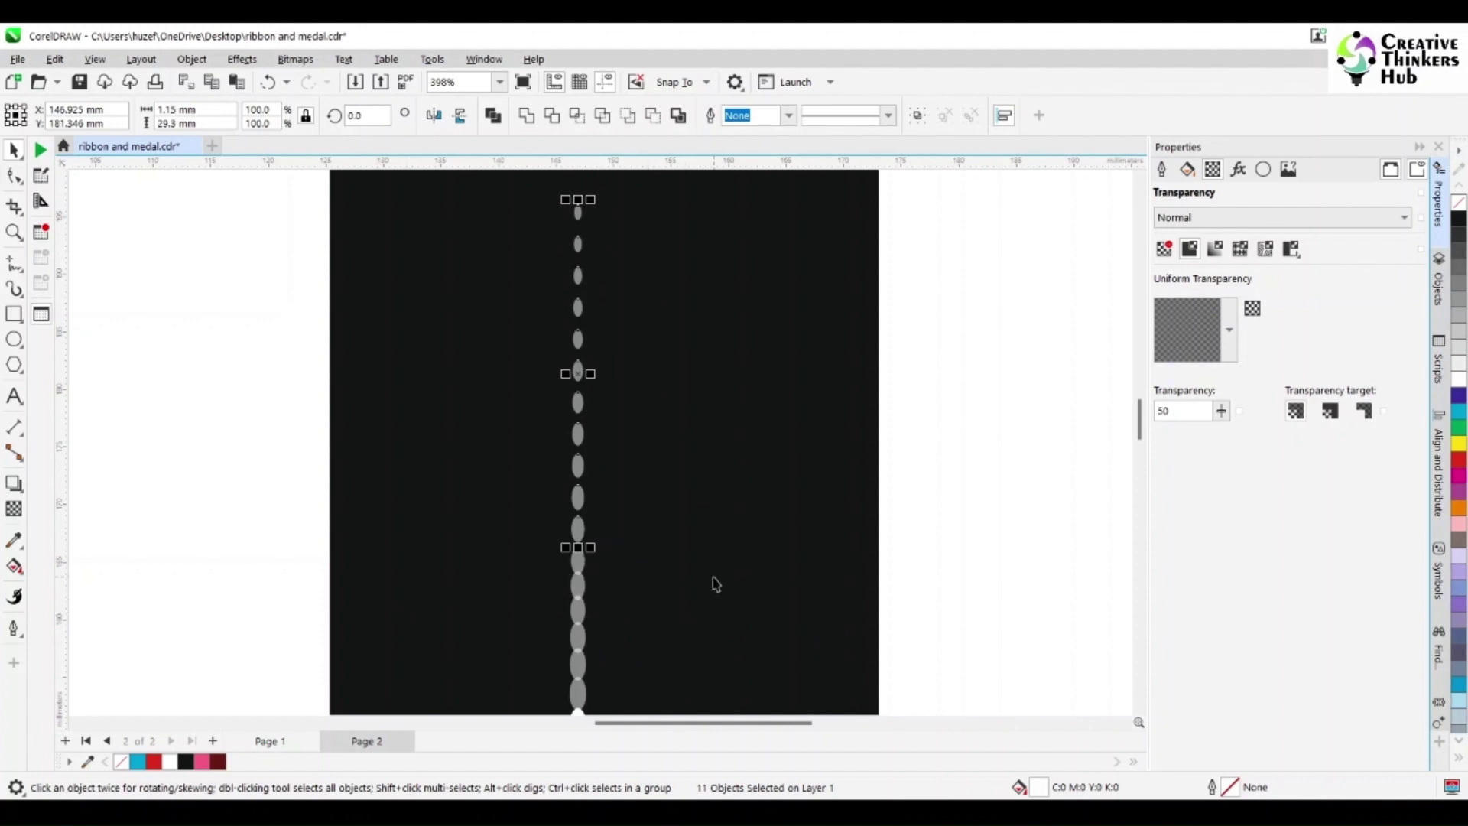
key(Down)
key(Down)
key(Down)
key(Down)
key(Down)
key(Down)
key(Down)
key(Down)
- Remove the lowest ellipse from the selection and nudge the upper ten ellipses down to close the gap beneath them
shift+click(580, 537)
key(Down)
key(Down)
key(Down)
key(Down)
key(Down)
key(Down)
key(Down)
key(Down)
- Nudge the upper nine and then the upper eight ellipses down so each group meets the column below
shift+click(580, 514)
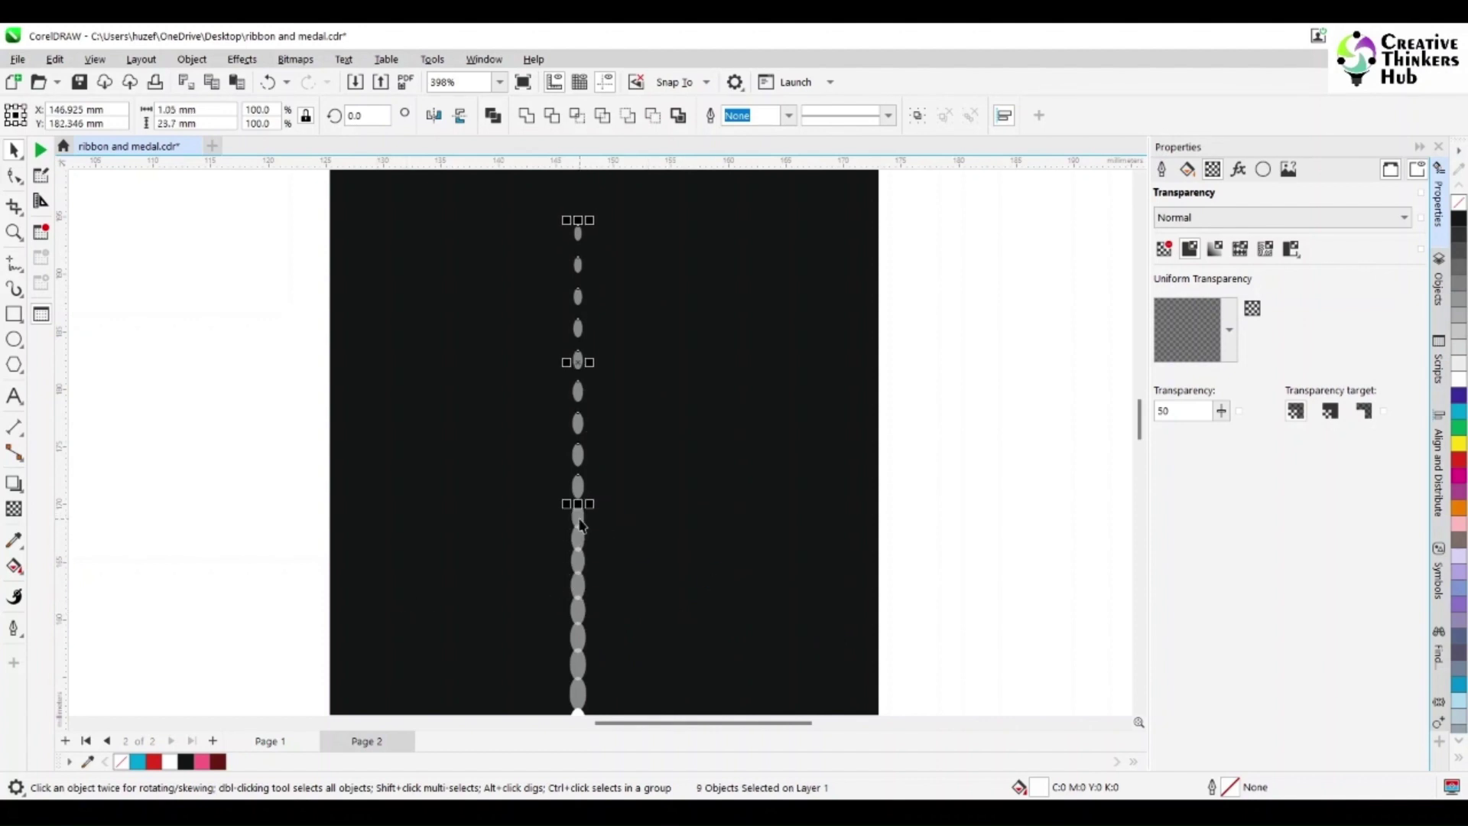
key(Down)
key(Down)
key(Down)
key(Down)
key(Down)
shift+click(581, 502)
key(Down)
key(Down)
key(Down)
key(Down)
- Drop one more ellipse from the selection and nudge the upper seven ellipses down onto the column
shift+click(579, 473)
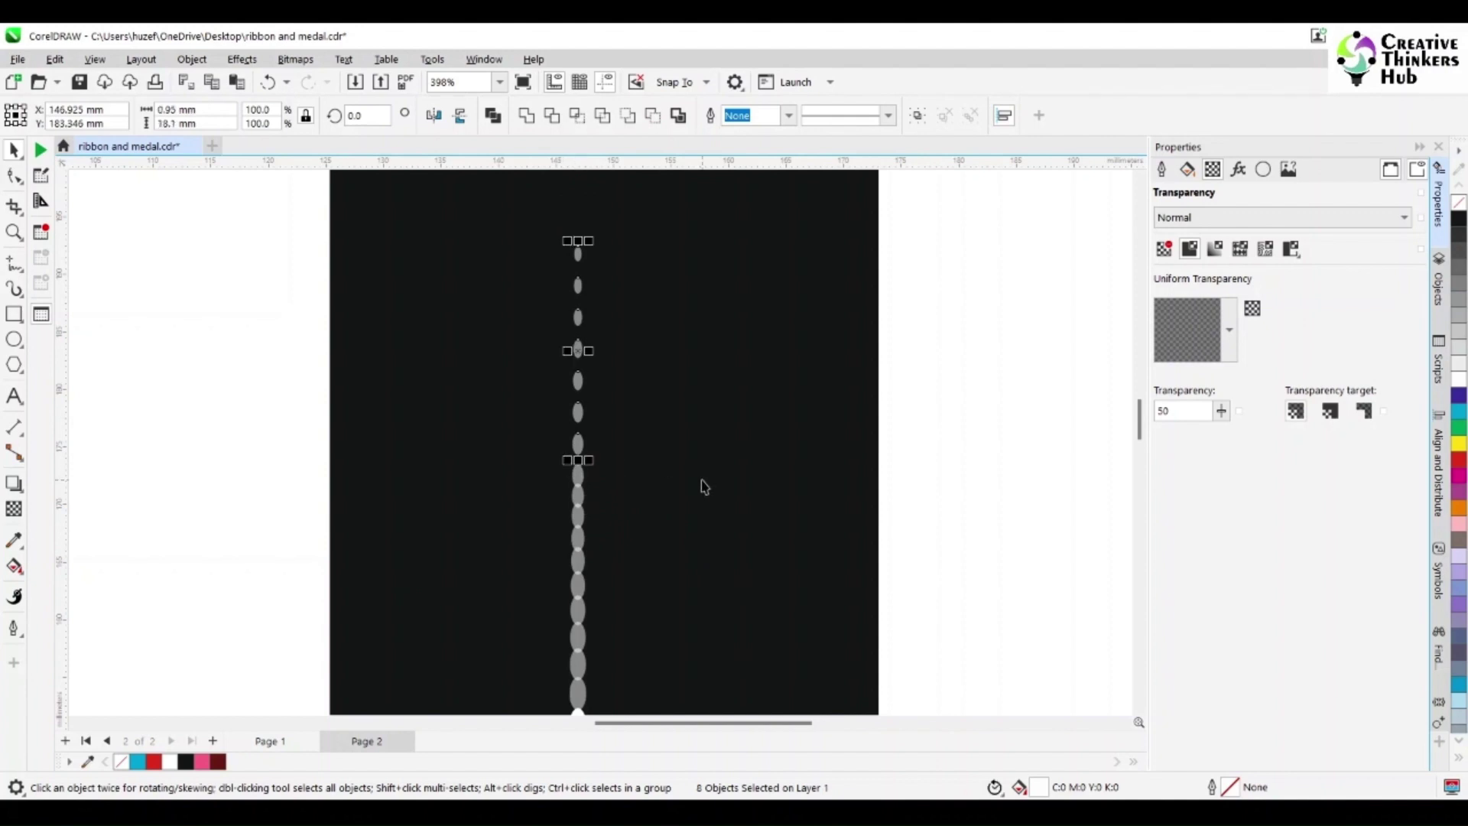
key(Down)
key(Down)
key(Down)
key(Down)
key(Down)
key(Down)
key(Down)
key(Down)
key(Down)
key(Down)
- Close the next two gaps by nudging the upper six and then the upper five ellipses down
shift+click(578, 465)
shift+click(578, 433)
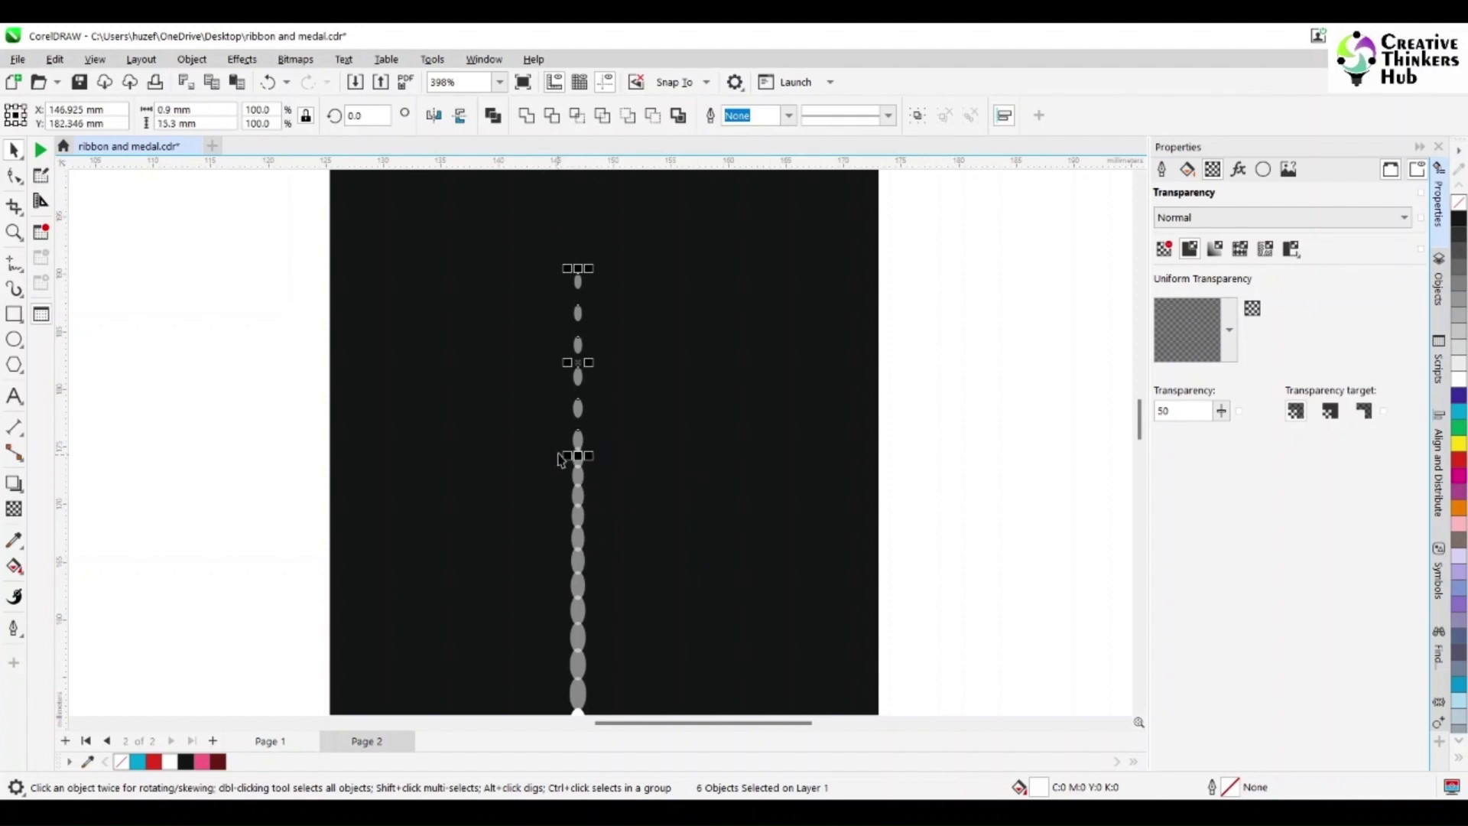
key(Down)
key(Down)
key(Down)
key(Down)
key(Down)
key(Down)
key(Down)
key(Down)
key(Down)
key(Down)
key(Down)
key(Down)
key(Down)
key(Down)
key(Down)
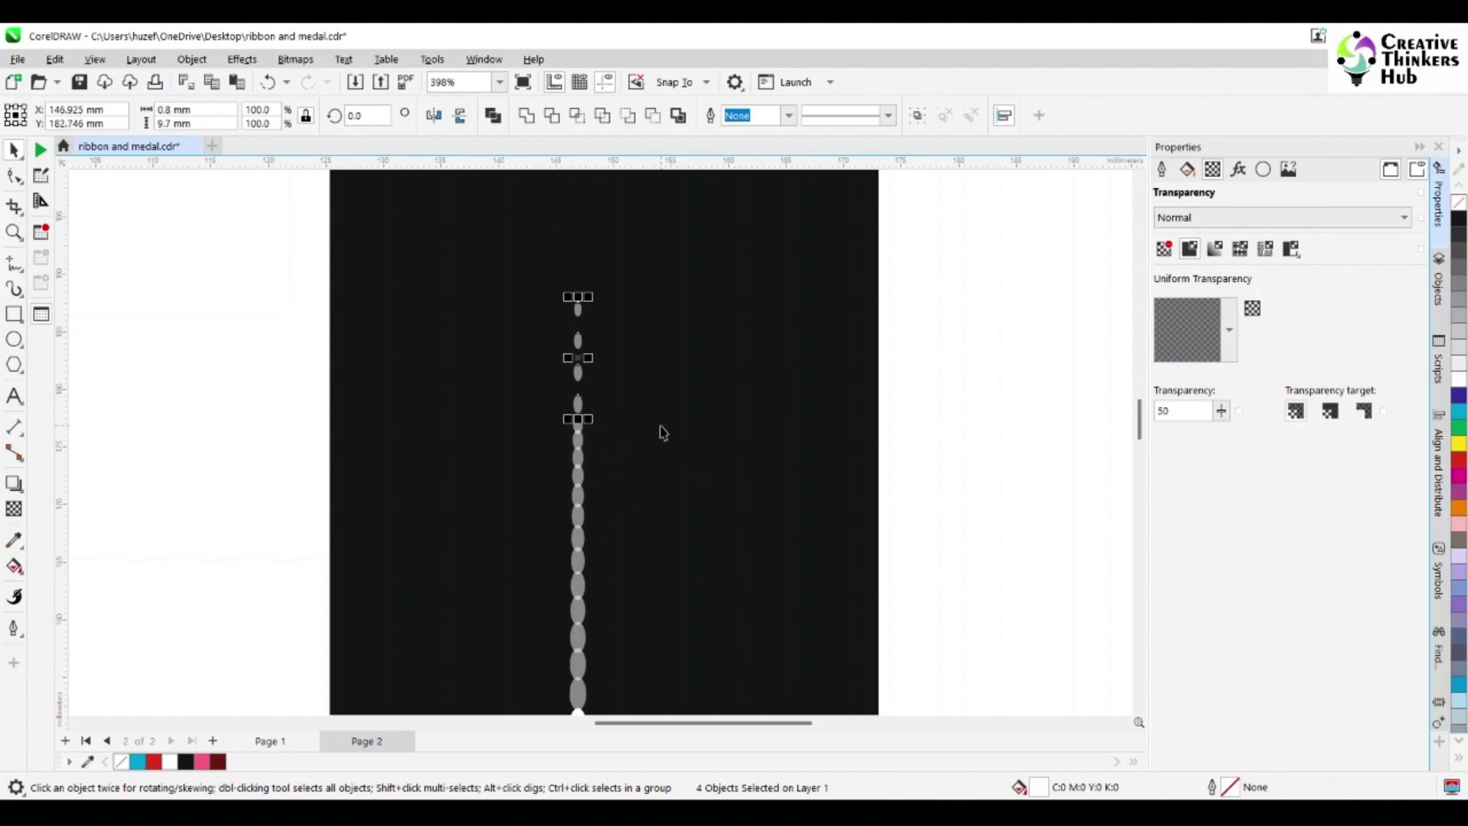
- Nudge the upper four and then the upper three ellipses down until they slightly overlap the ellipses below
shift+click(580, 411)
key(Down)
key(Down)
key(Down)
key(Down)
key(Down)
key(Down)
key(Down)
key(Down)
key(Down)
key(Down)
key(Down)
key(Down)
key(Down)
key(Down)
key(Down)
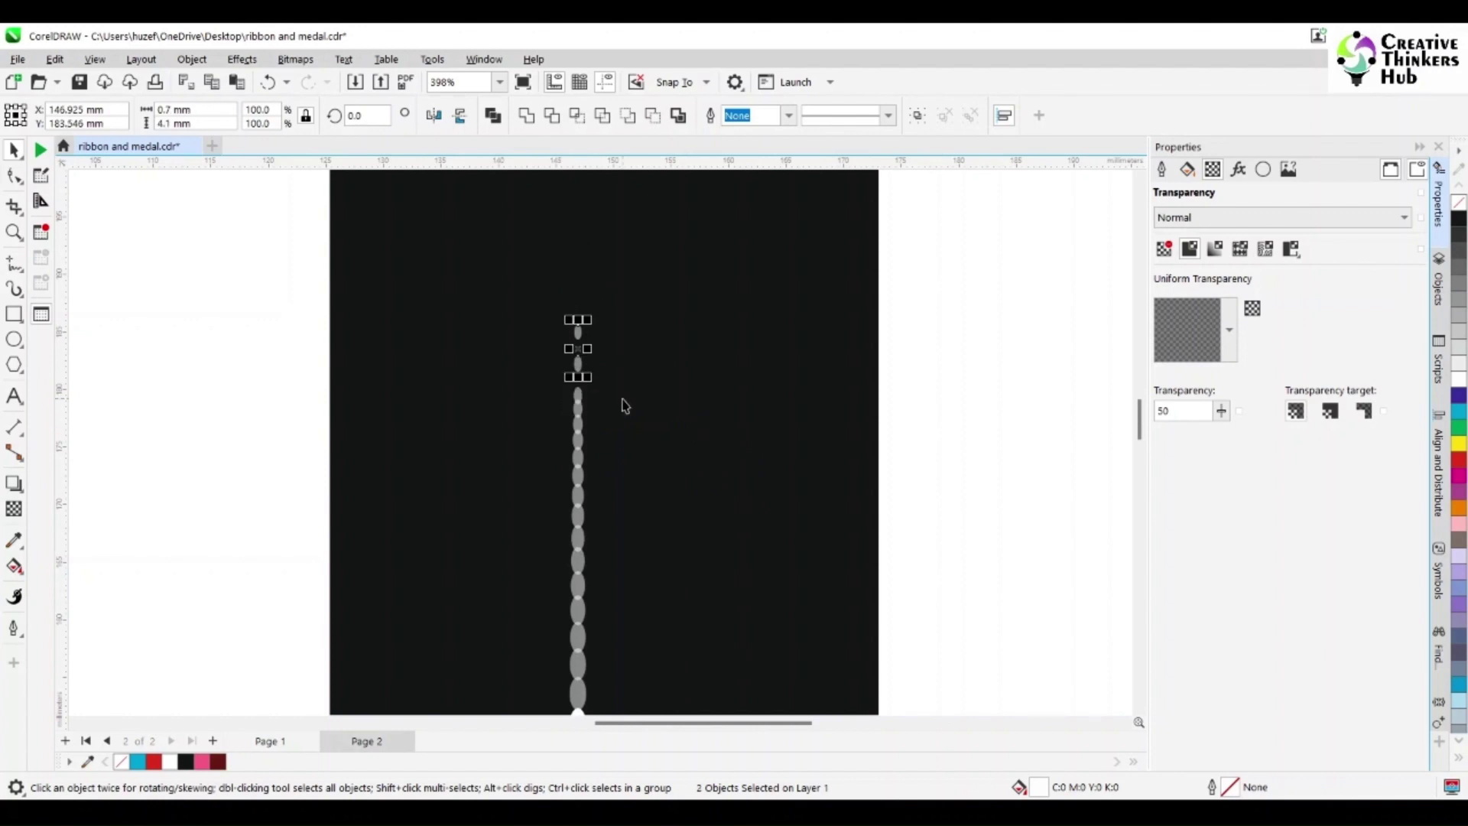
- Nudge the upper two ellipses and finally the topmost one down to join the column
shift+click(578, 418)
shift+click(578, 386)
key(Down)
key(Down)
key(Down)
key(Down)
key(Down)
key(Down)
key(Down)
key(Down)
key(Down)
key(Down)
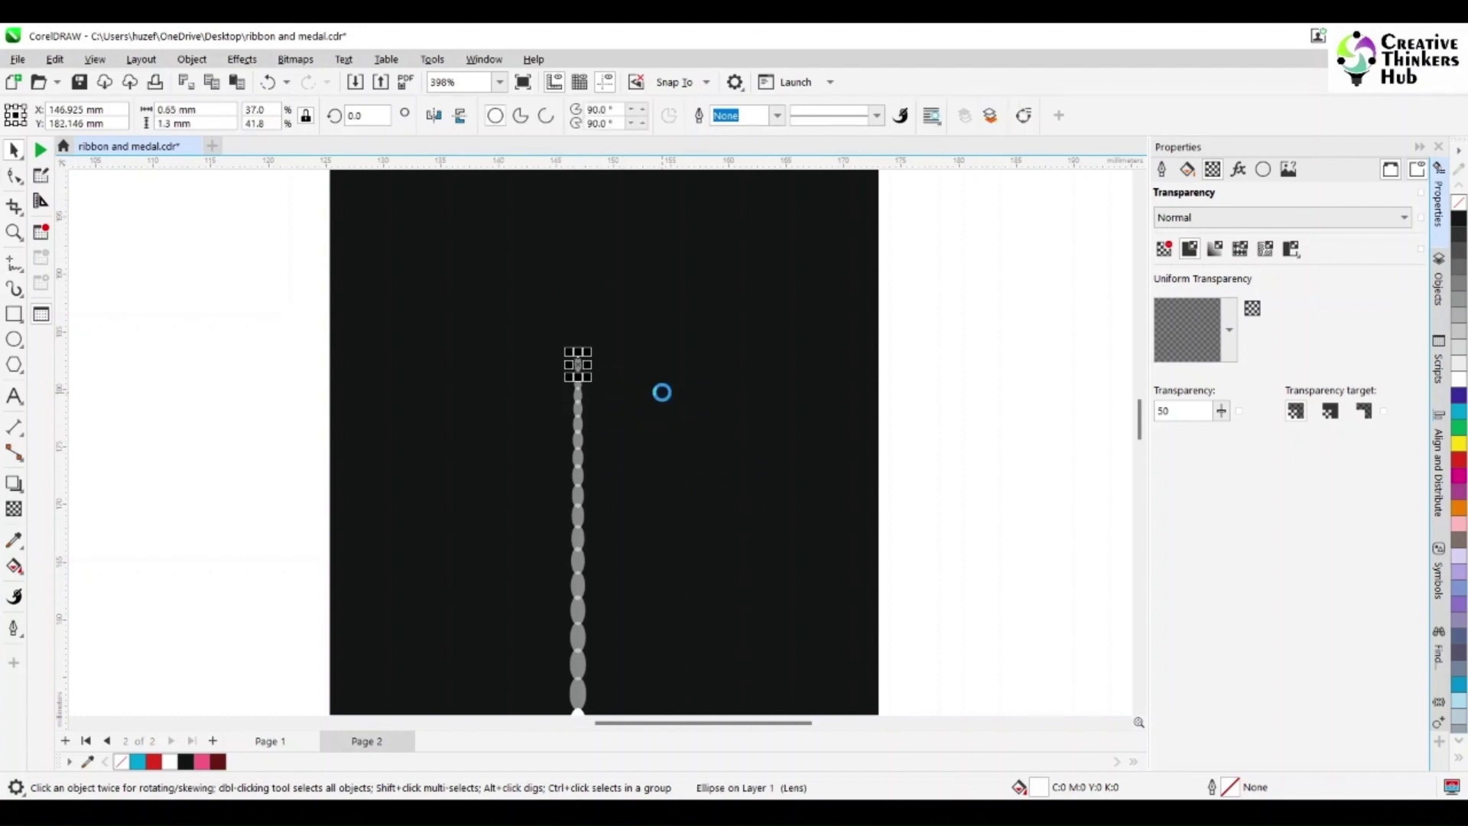
- Duplicate the topmost ellipse above the column and set the copy's height to 1.2 mm with proportional width
scroll(681, 306, up, 1)
drag(230, 124, 160, 124)
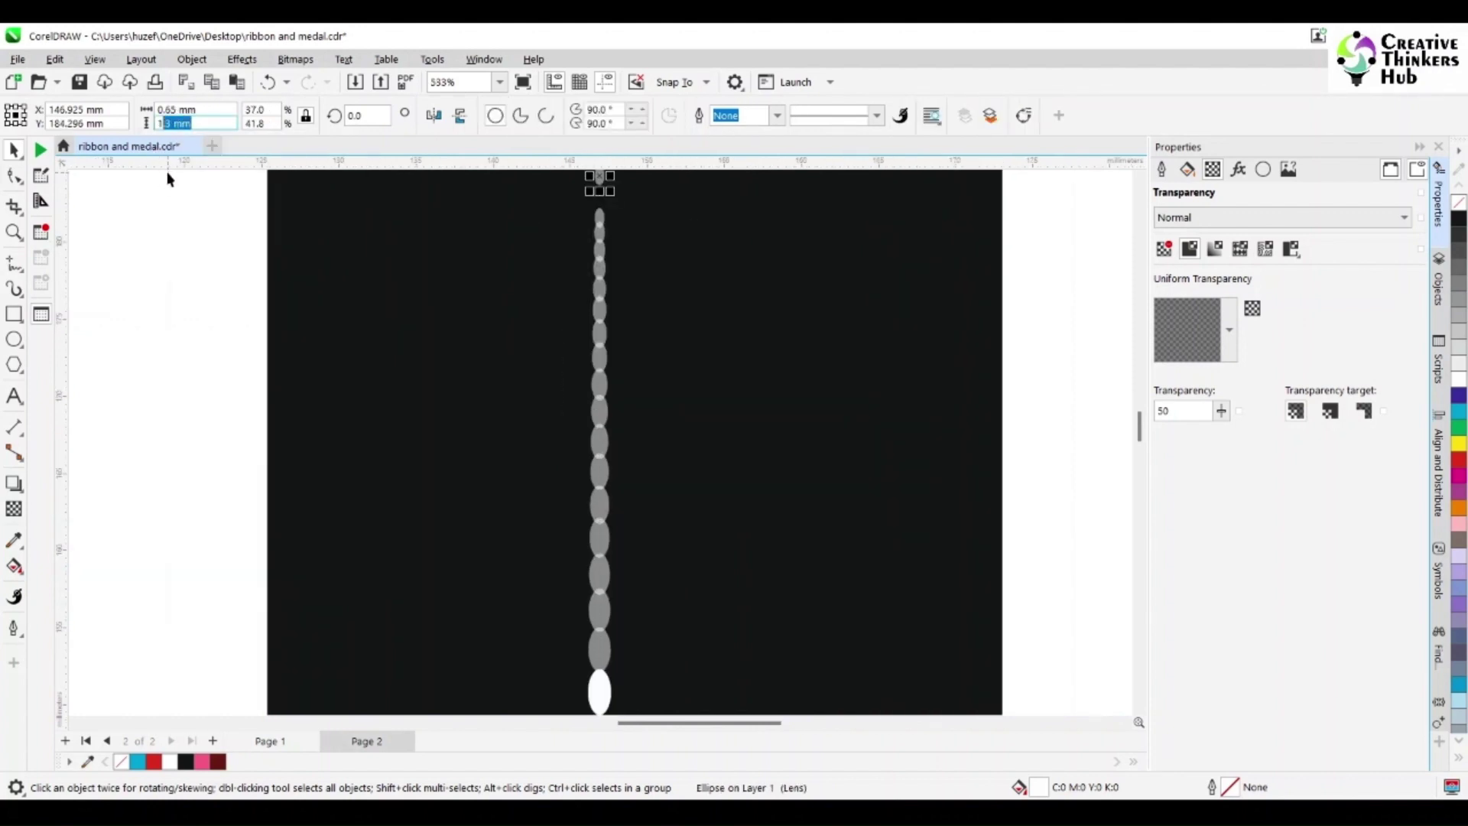
text(.2)
key(Return)
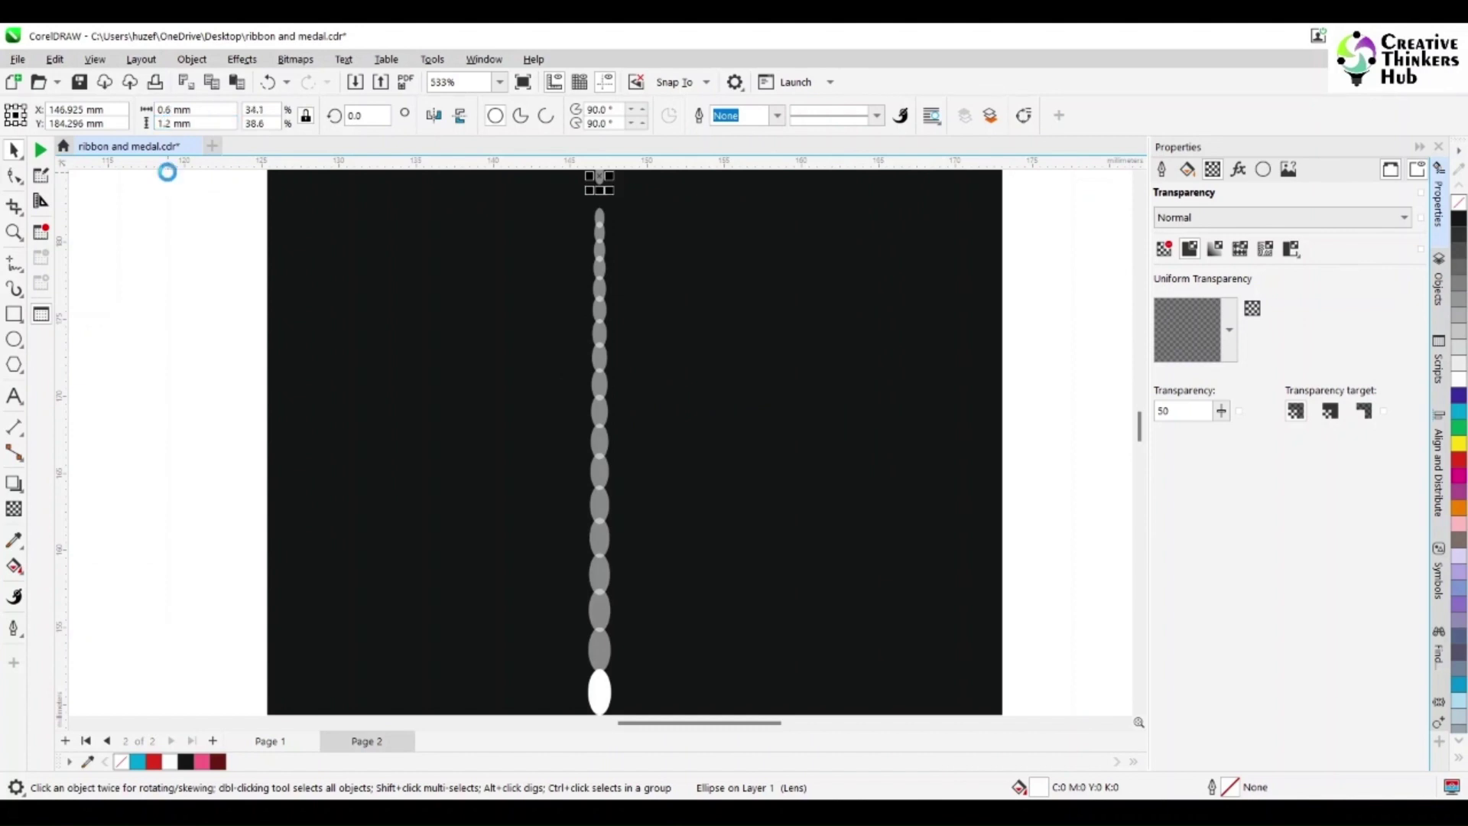
key(Tab)
- Select the five small ellipses above the column and nudge them down by 1.8 mm
scroll(1141, 182, up, 3)
drag(203, 209, 780, 469)
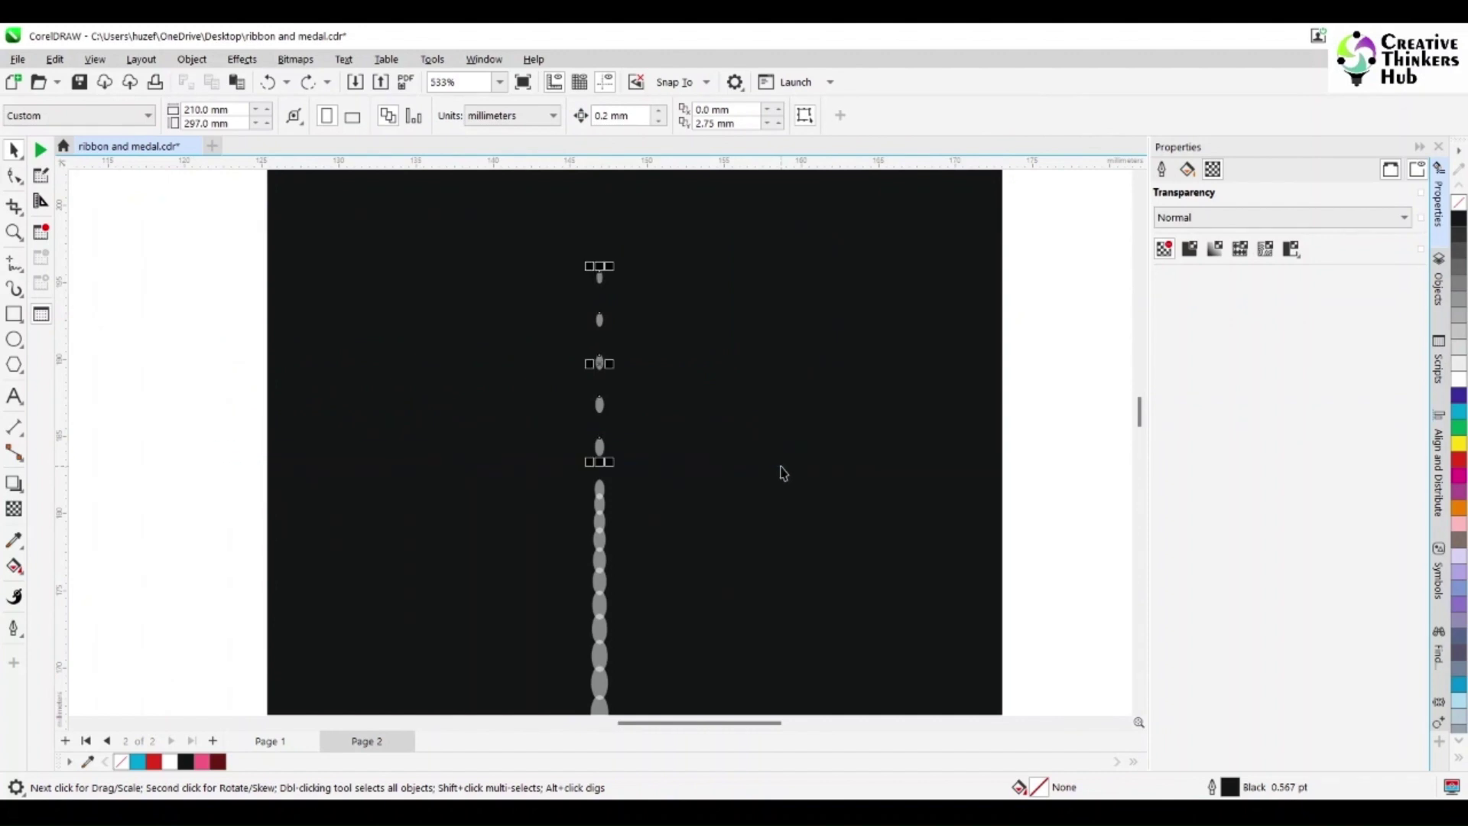
key(Down)
key(Down)
key(Down)
key(Down)
key(Down)
key(Down)
key(Down)
key(Down)
key(Down)
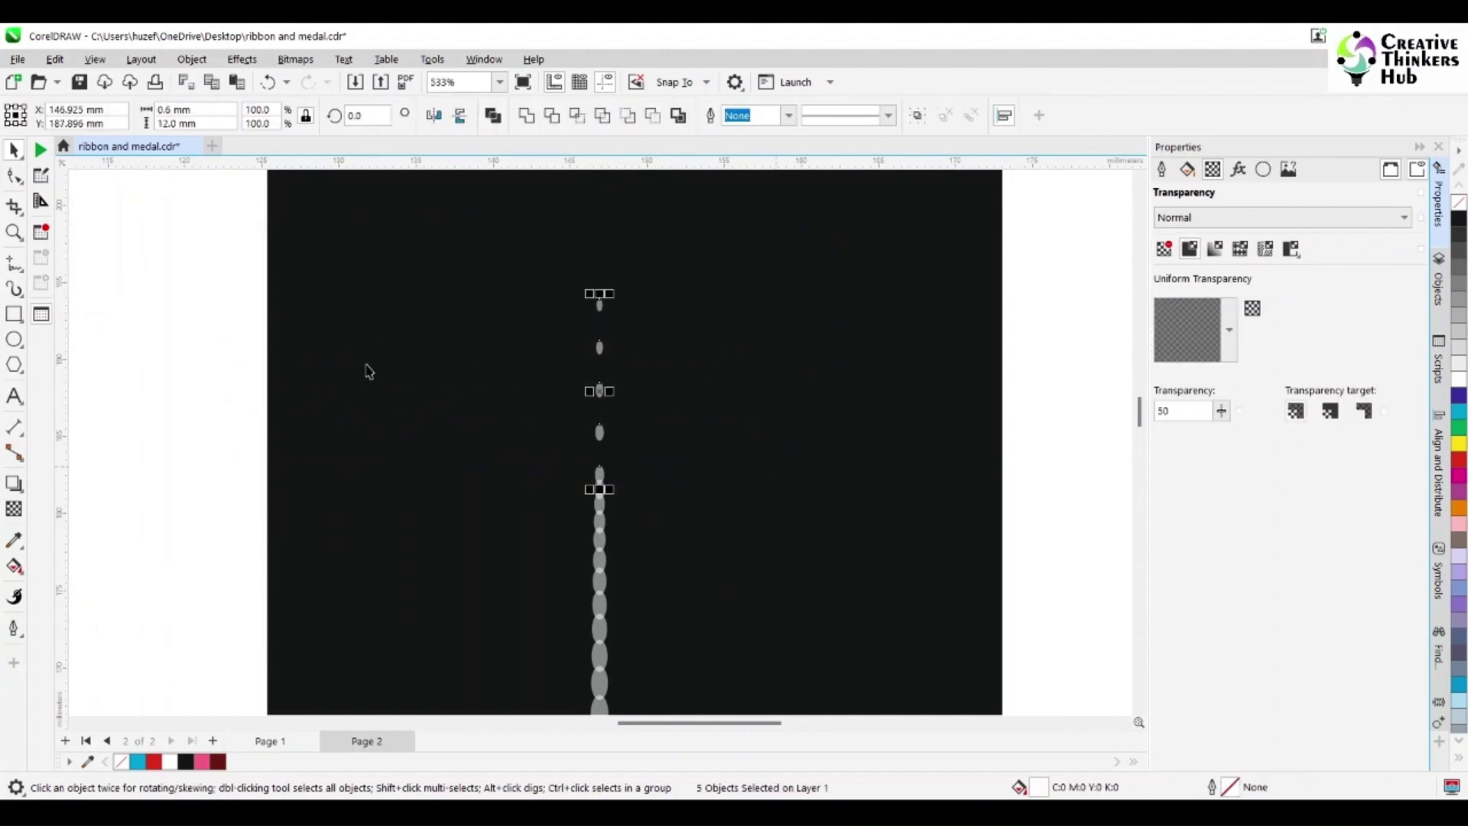
- Remove the lowest of the five from the selection and nudge the upper four ellipses down by 2 mm
shift+click(600, 477)
key(Down)
key(Down)
key(Down)
key(Down)
key(Down)
key(Down)
key(Down)
key(Down)
key(Down)
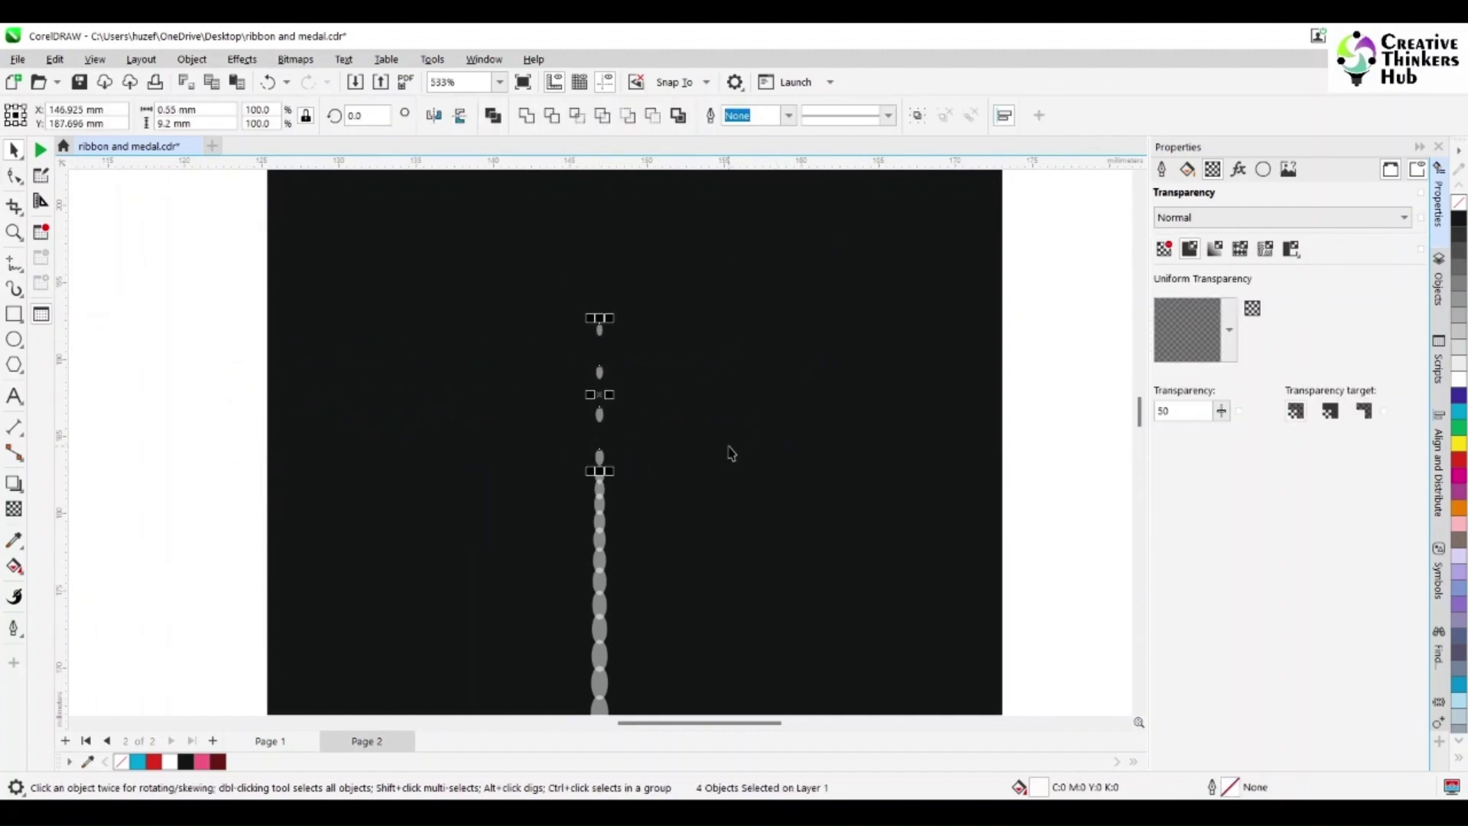
- Nudge only the upper three ellipses down by 2 mm to close the gap beneath them
shift+click(600, 458)
key(Down)
key(Down)
key(Down)
key(Down)
key(Down)
key(Down)
key(Down)
key(Down)
key(Down)
key(Down)
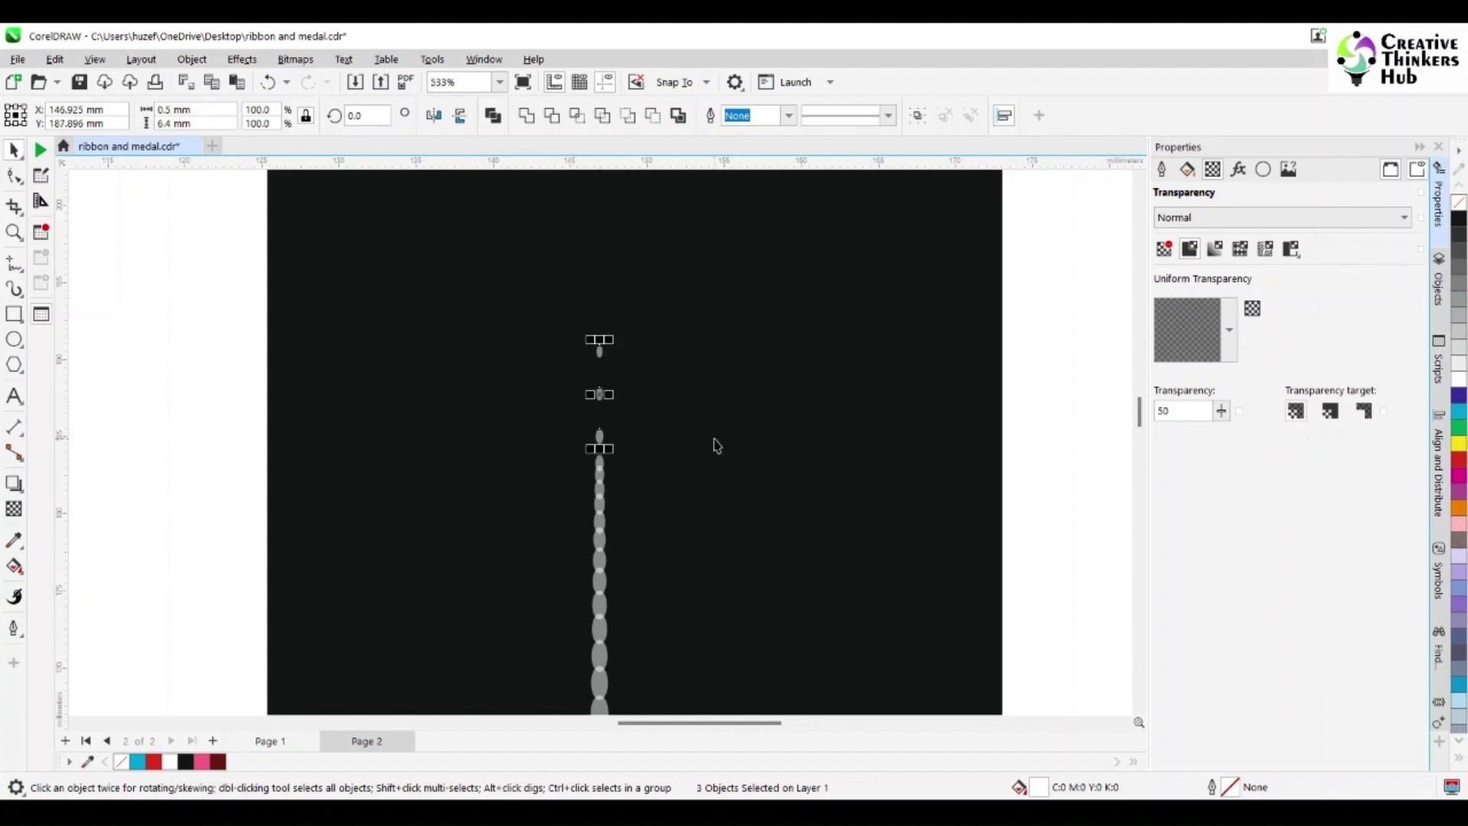
- Nudge the upper two ellipses down by 2 mm, followed by the topmost one alone to close the last gap
shift+click(598, 456)
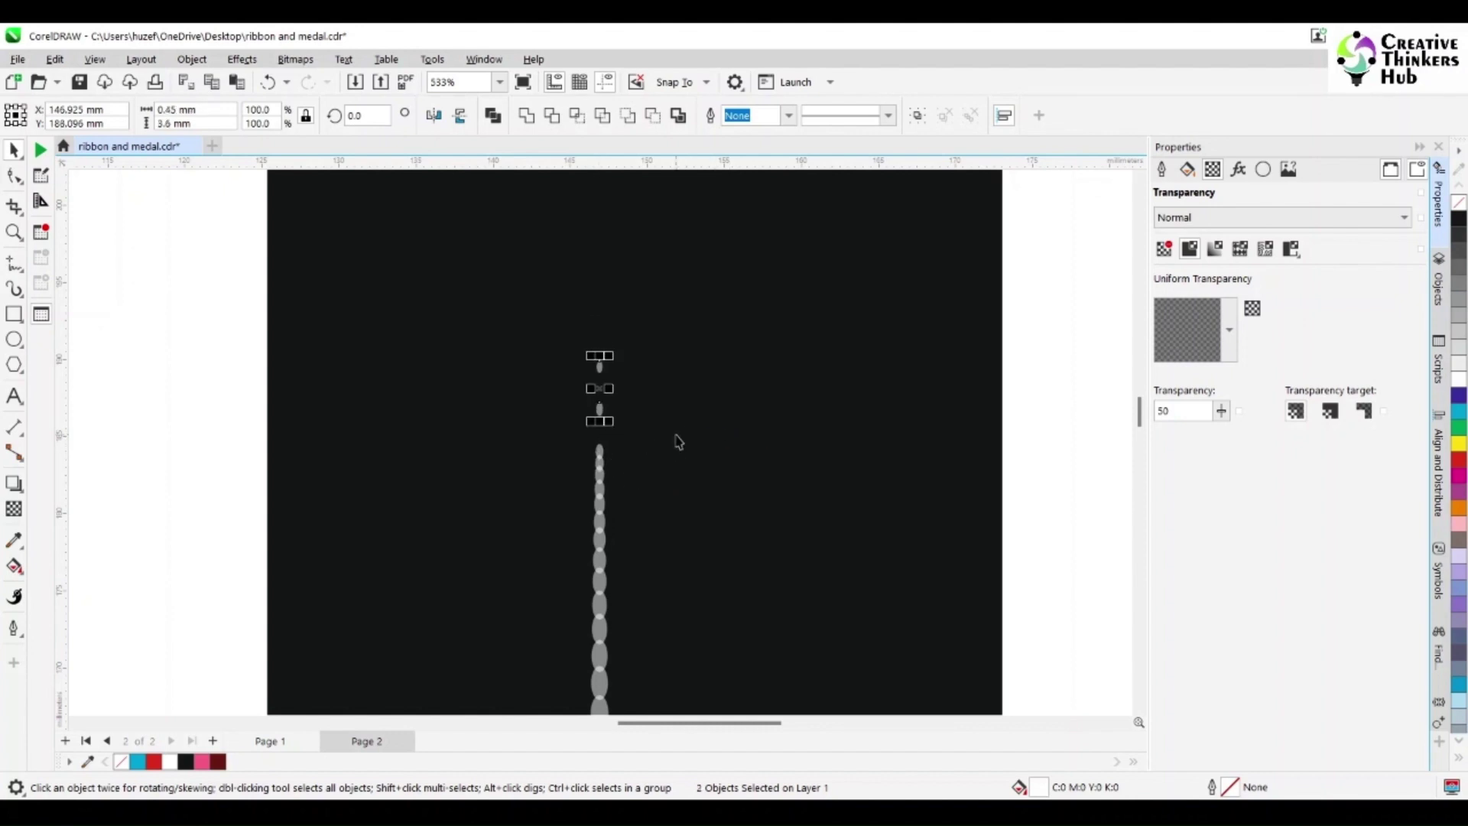
key(Down)
key(Down)
key(Down)
key(Down)
key(Down)
key(Down)
key(Down)
key(Down)
key(Down)
key(Down)
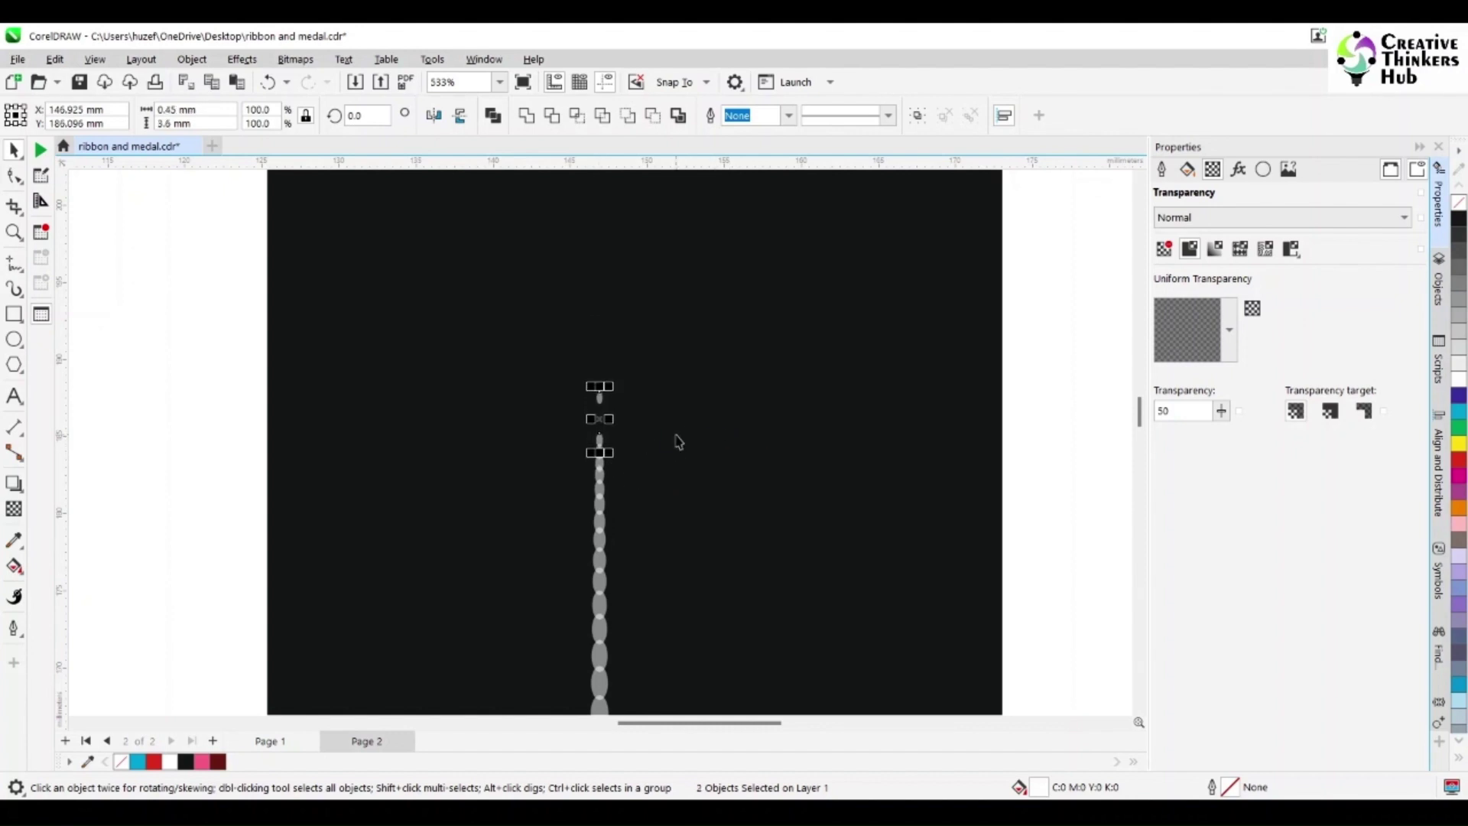
click(597, 421)
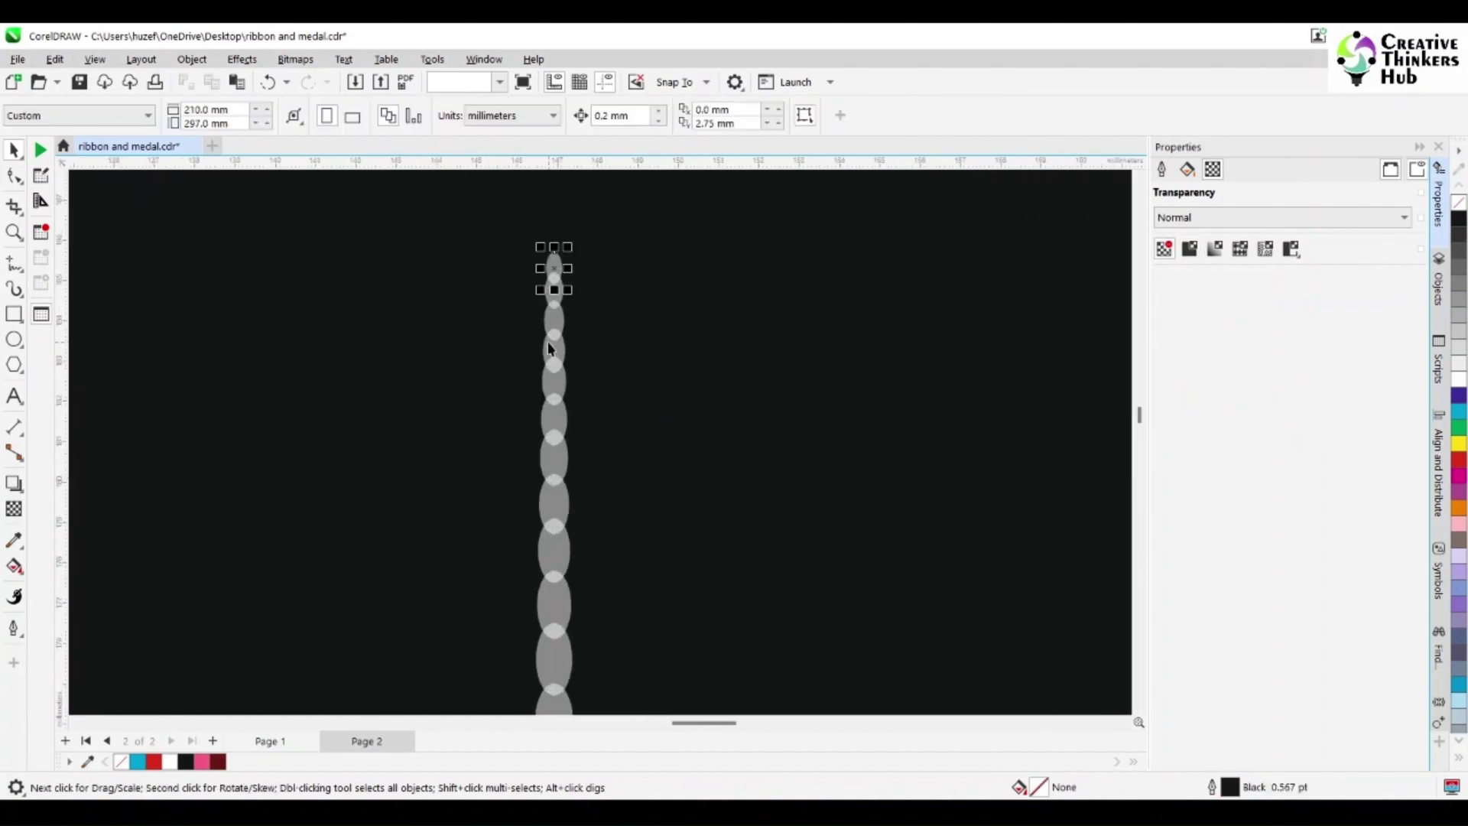
- Set the transparency of the topmost ellipse to 95 and of the second ellipse to 90
text(95)
key(Return)
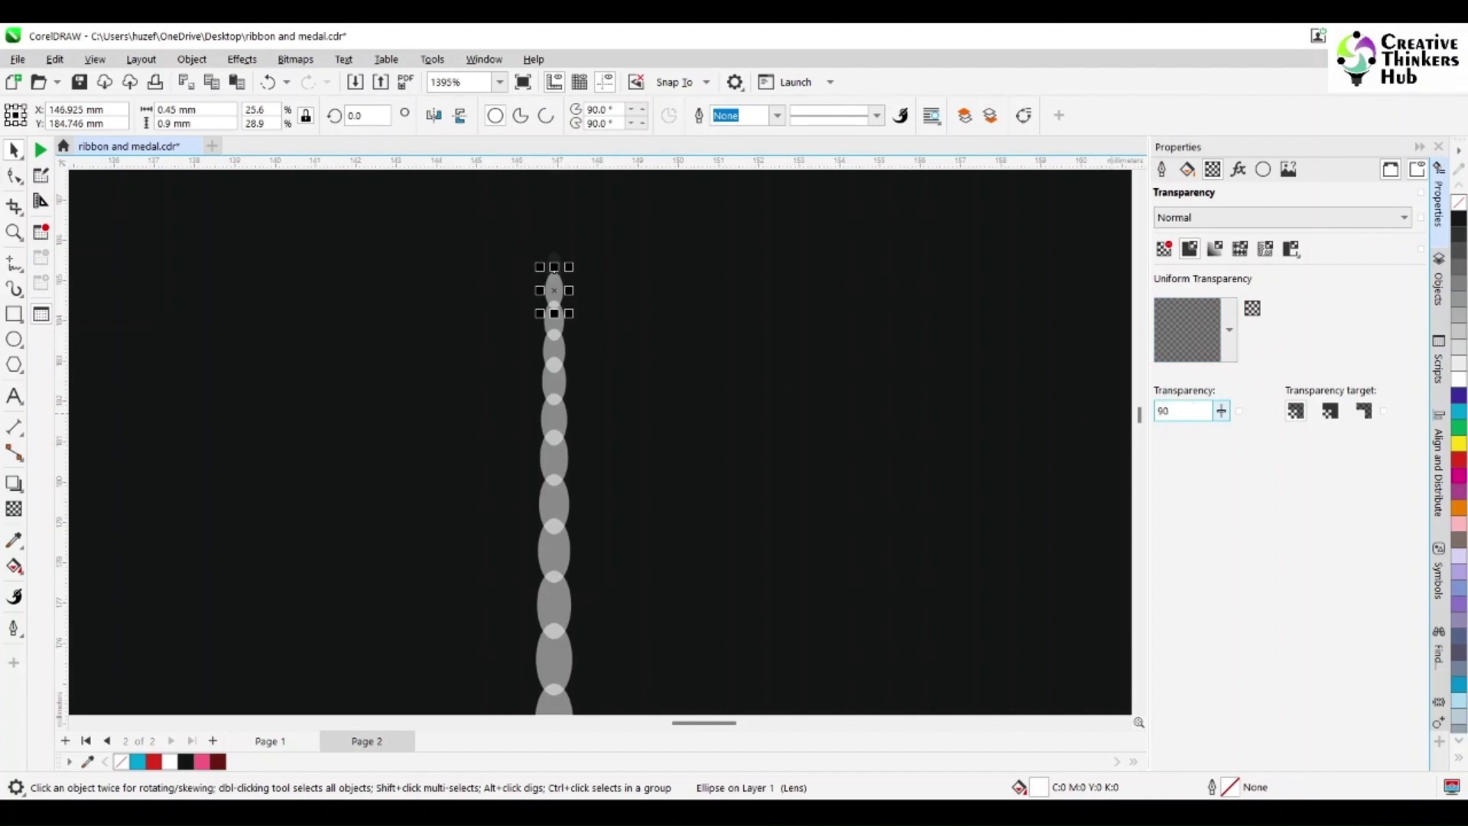
key(Tab)
- Continue the fade down the third to sixth ellipses, setting the fourth to 80, the fifth to 75 and the sixth to 70 transparency
key(Tab)
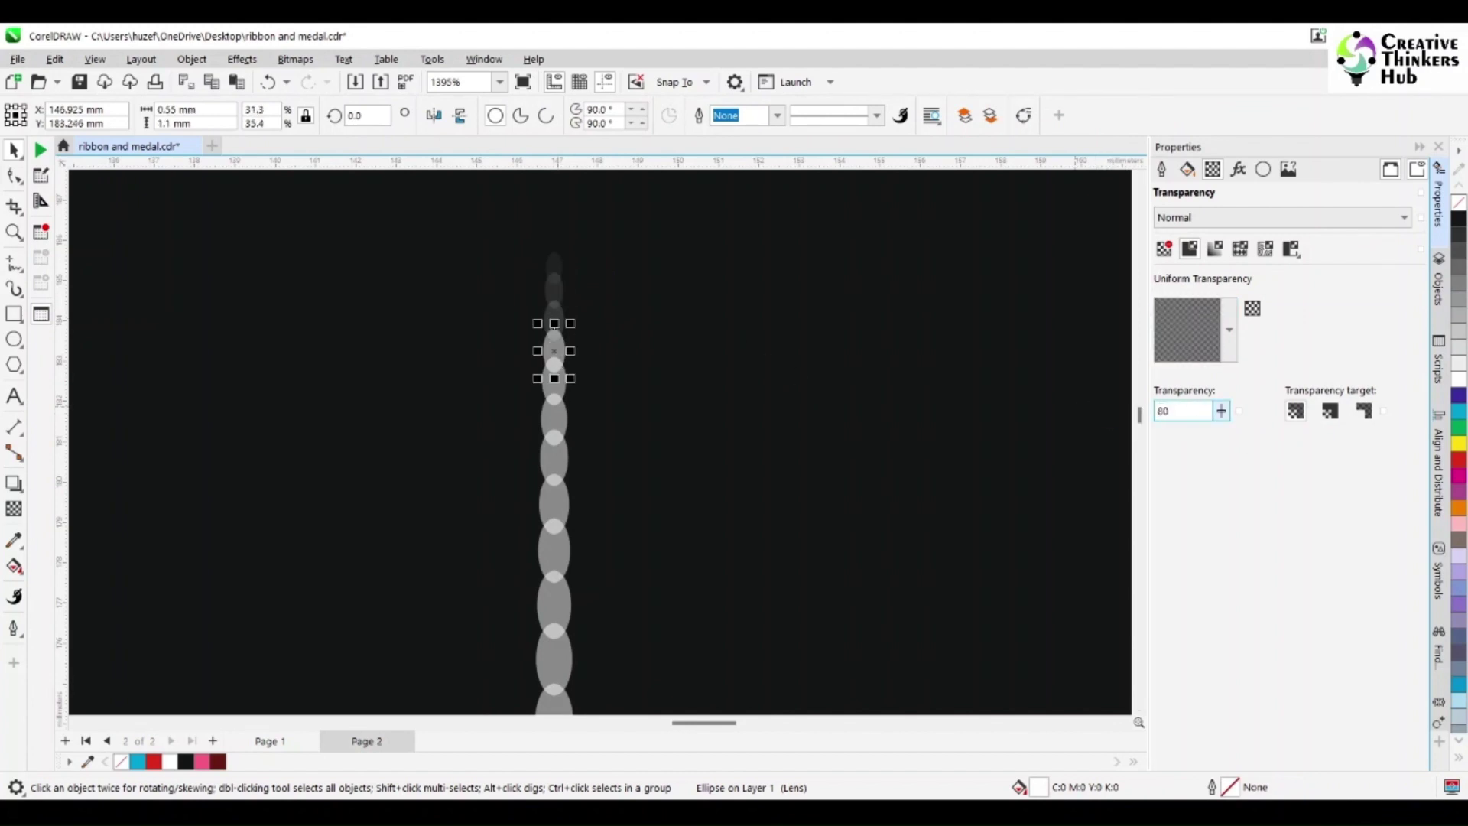
key(Return)
key(Tab)
text(75)
key(Return)
key(Tab)
text(70)
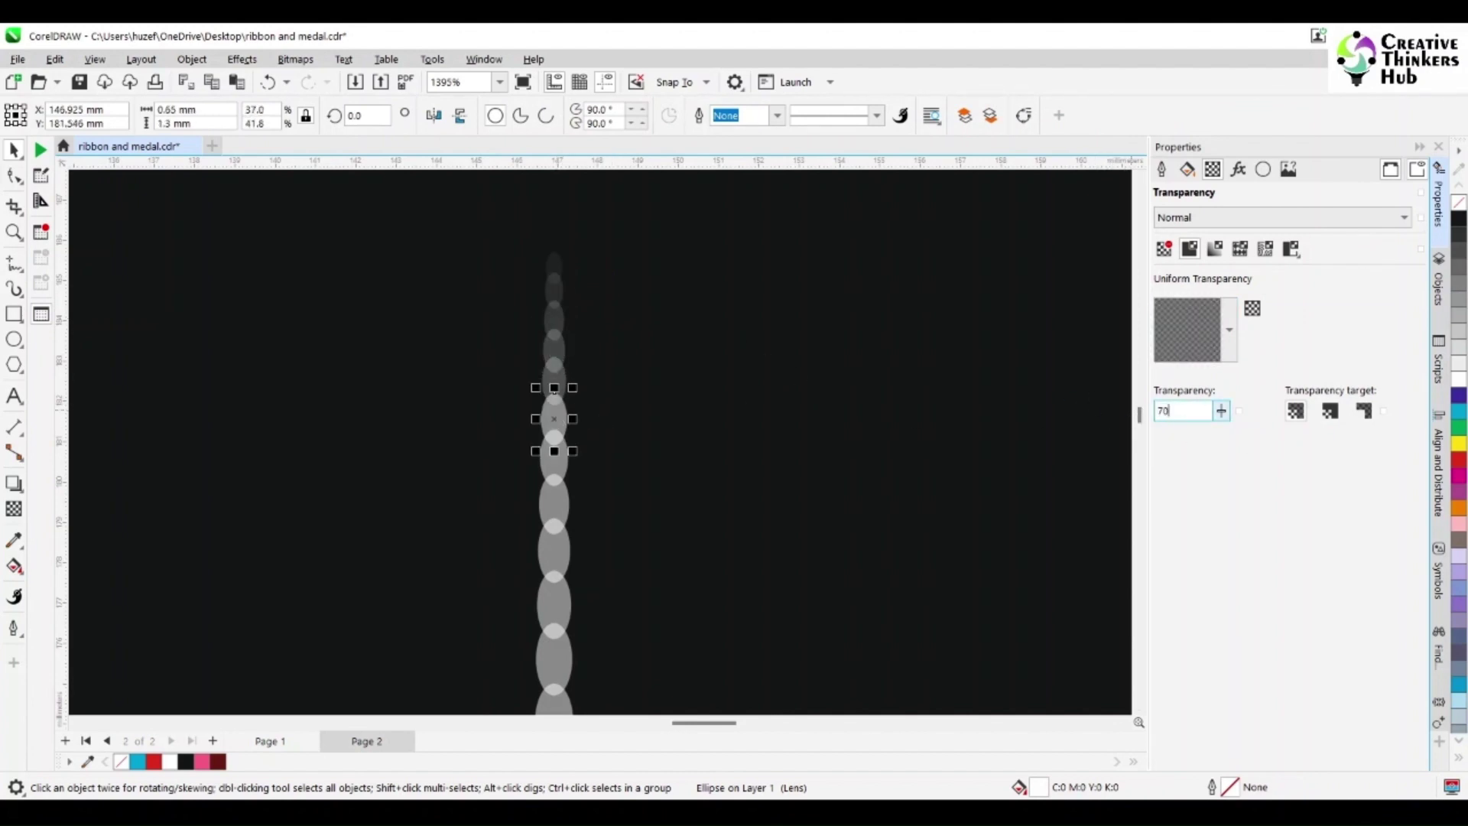
key(Return)
- Keep lowering the transparency by 5 per ellipse on the seventh, eighth and ninth ellipses from the tip
key(Tab)
text(70)
key(Return)
key(Tab)
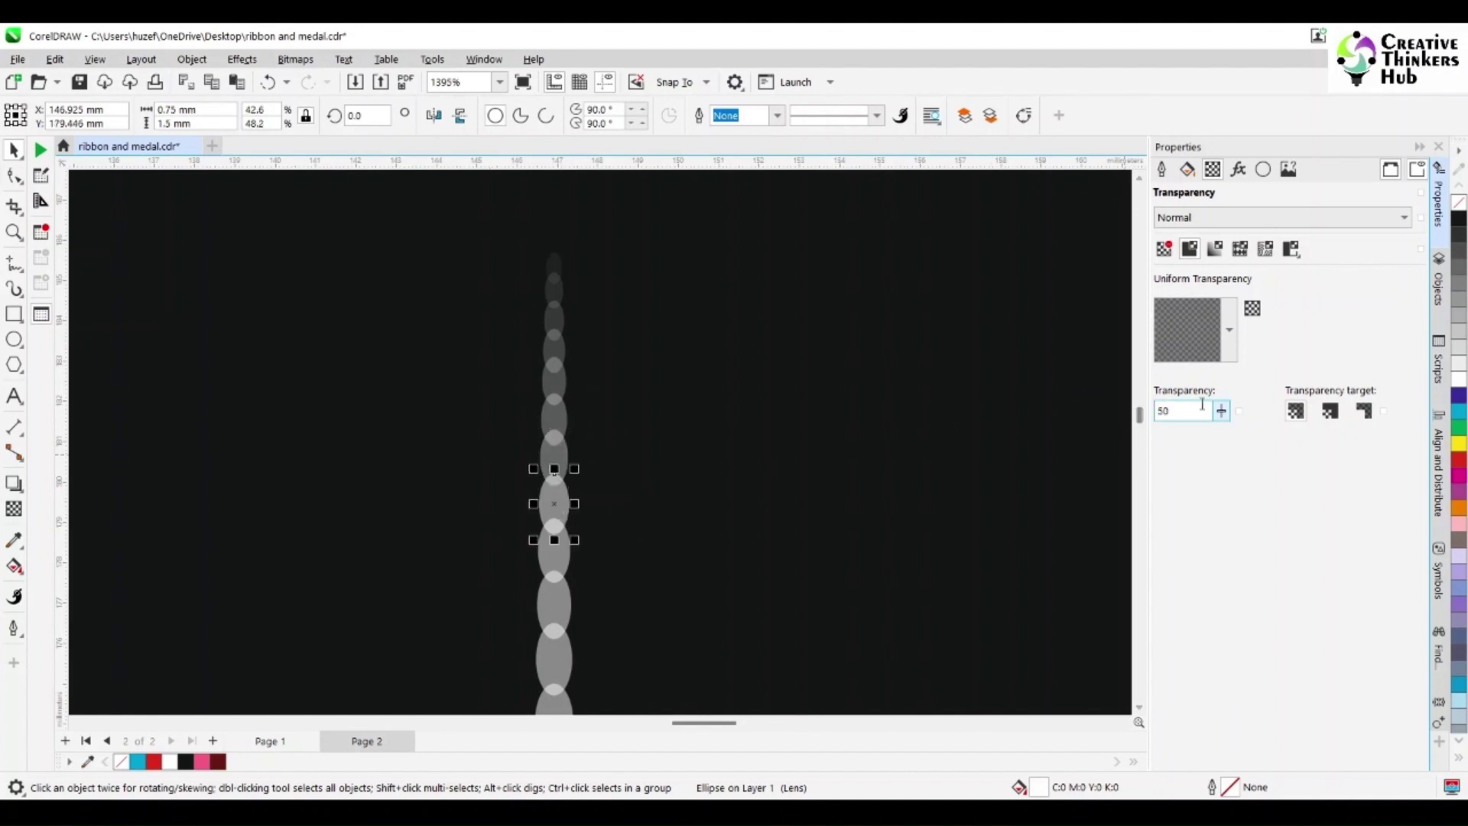
text(65)
key(Return)
key(Tab)
key(Return)
key(Tab)
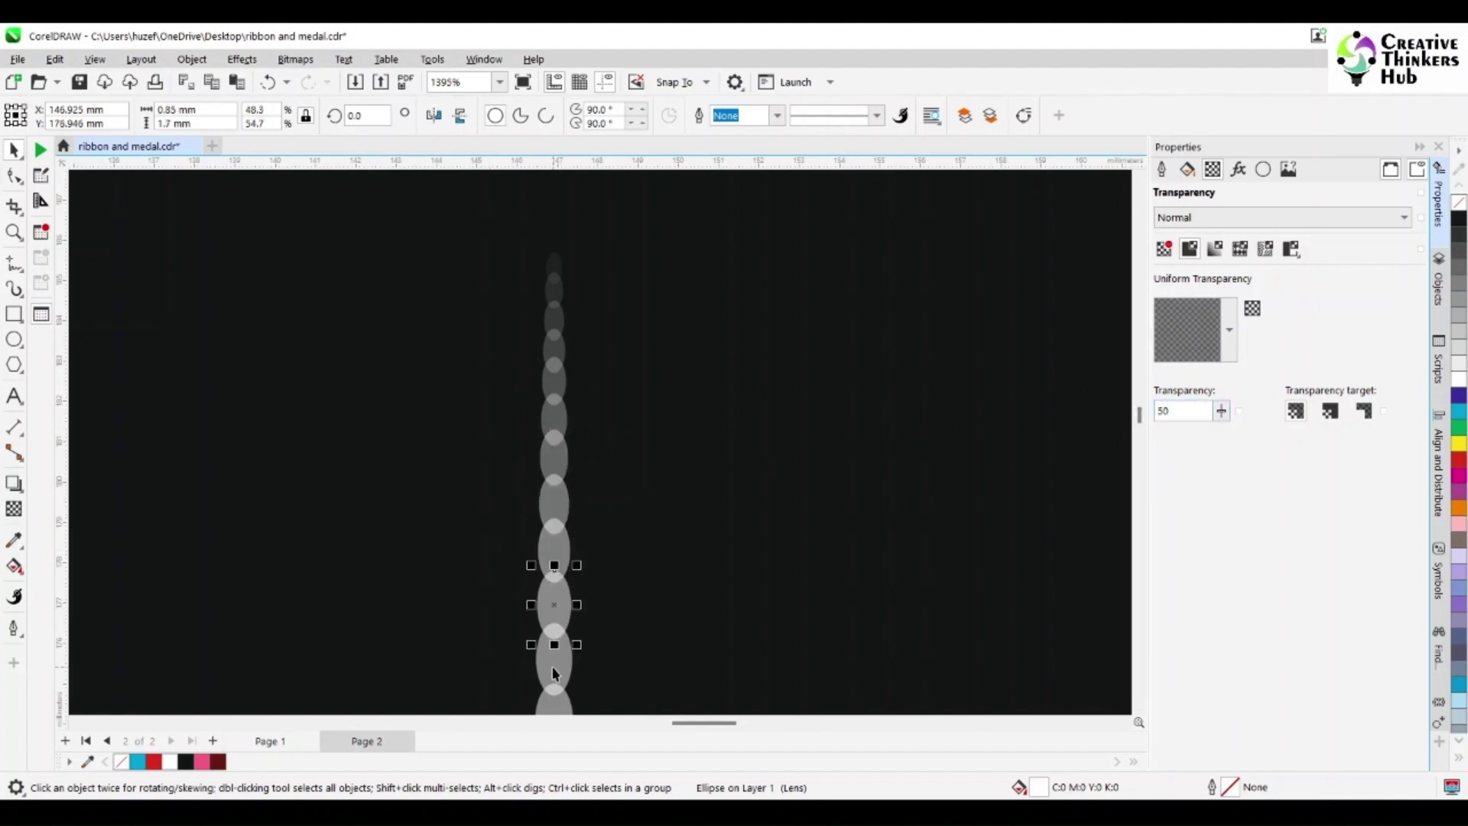
- Set the eleventh ellipse's transparency to 45 and keep lowering it by 5 per ellipse, reaching 35 and 30 on the thirteenth and fourteenth
text(45)
key(Return)
click(1138, 709)
scroll(1137, 711, down, 3)
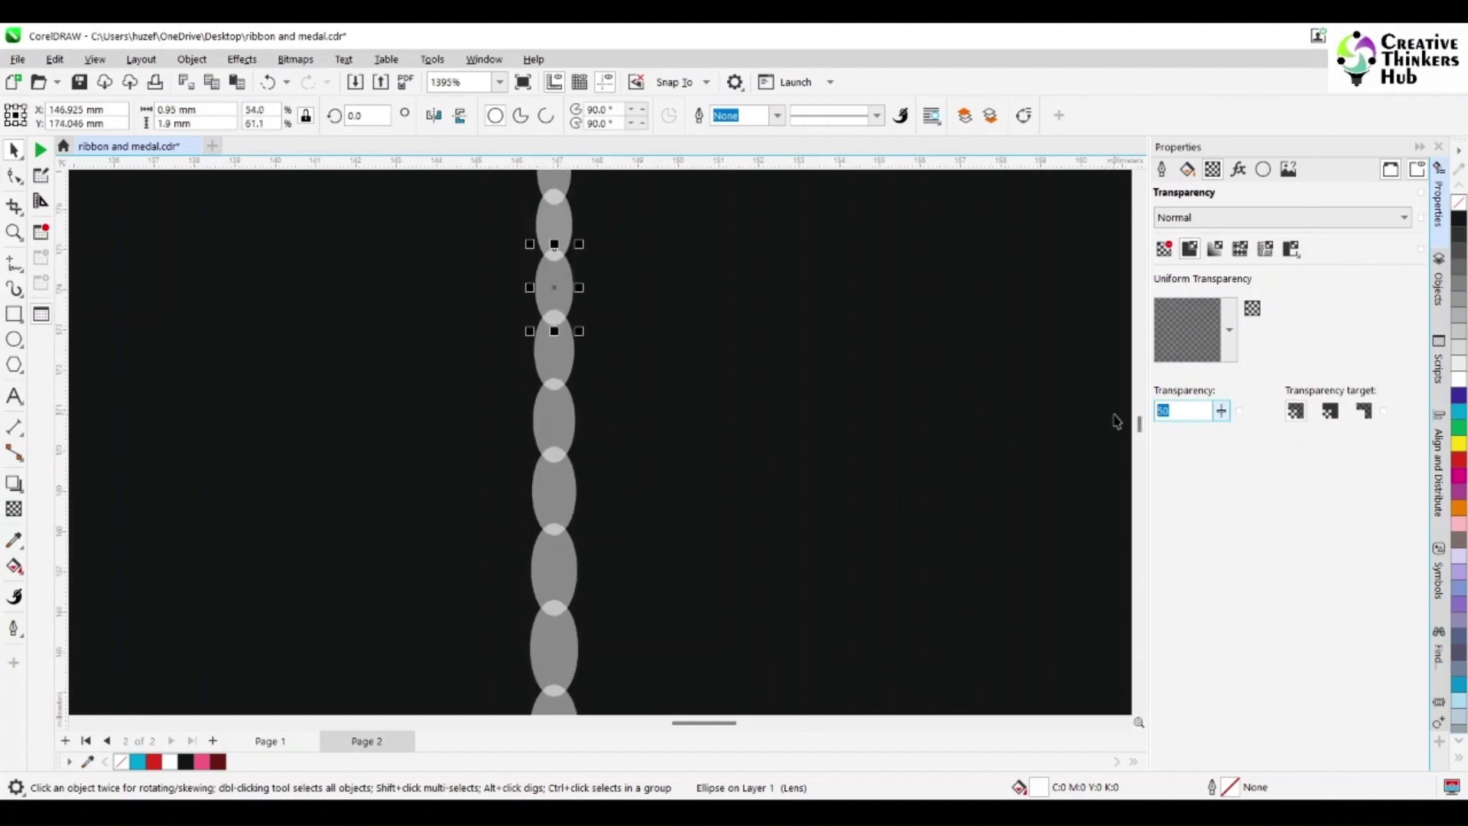
key(Tab)
text(35)
key(Return)
key(Tab)
text(30)
key(Return)
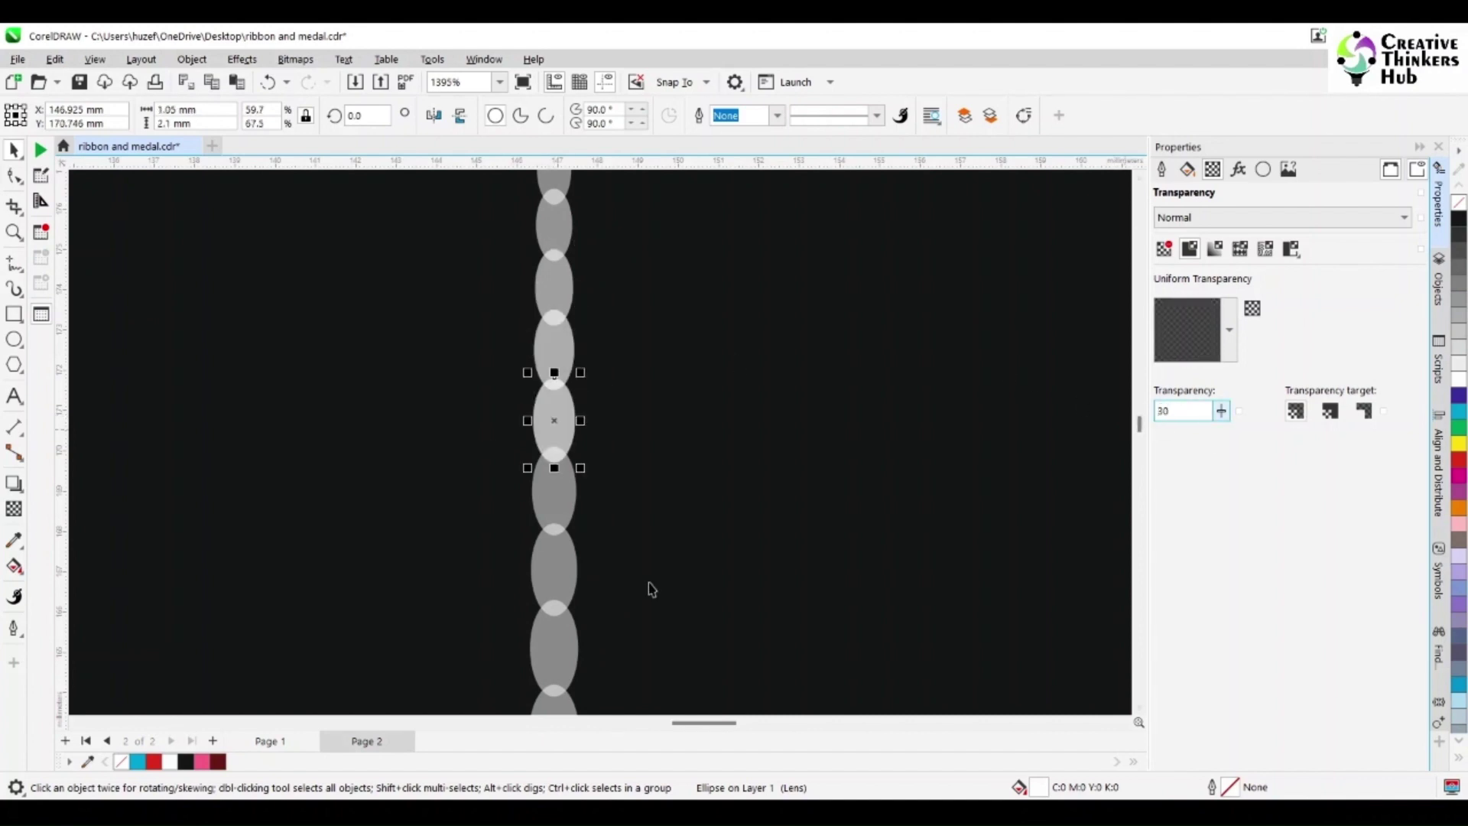
- Set the transparency of the fifteenth ellipse to 25, the sixteenth to 20 and the seventeenth to 15
key(Tab)
text(25)
key(Return)
key(Tab)
text(20)
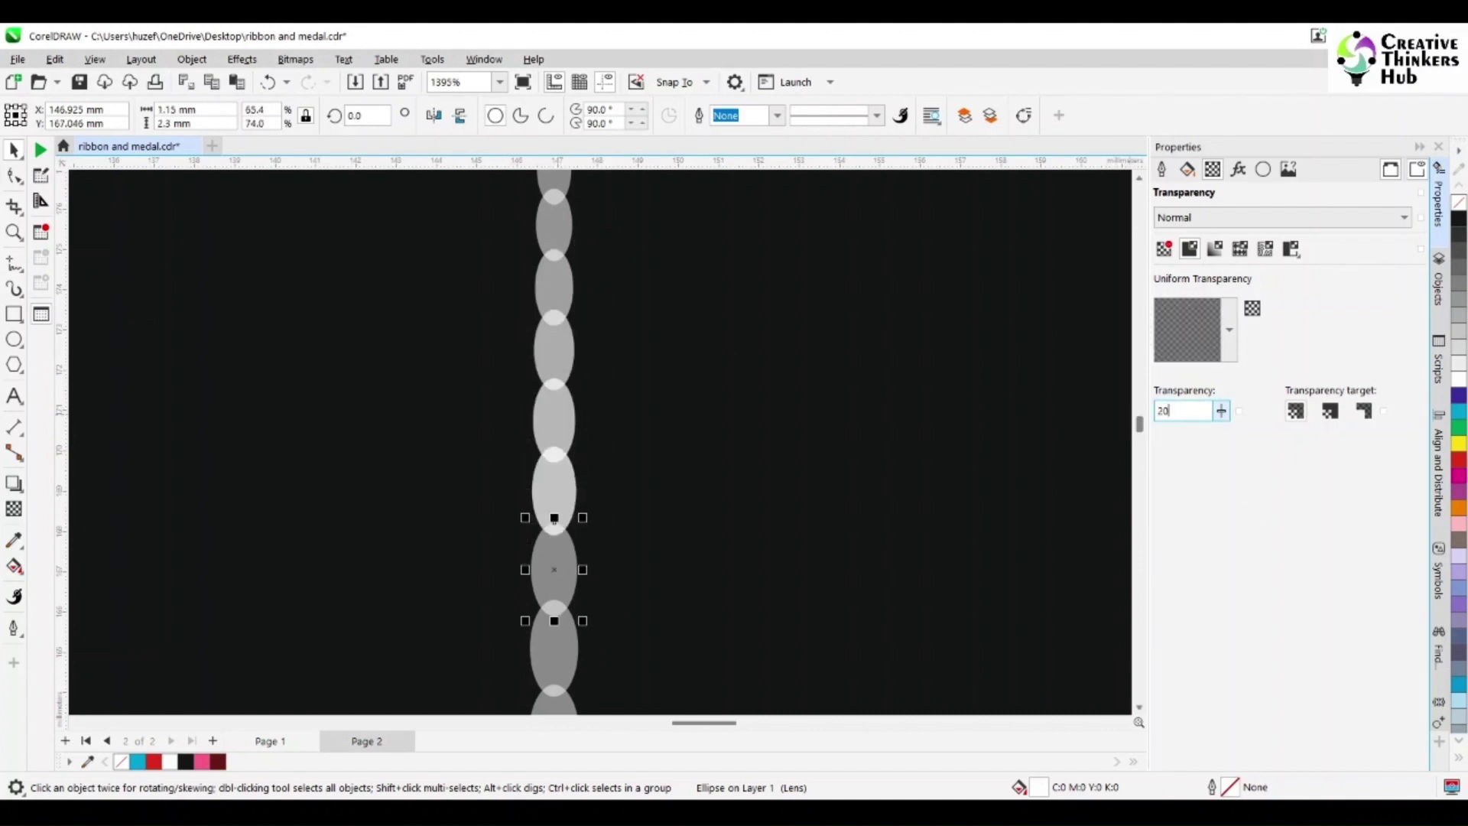
key(Return)
key(Tab)
text(15)
key(Return)
- Continue lowering the transparency by 5 per ellipse from the eighteenth, ending with 0 on the twentieth and twenty-first ellipses
key(Tab)
scroll(1104, 715, down, 3)
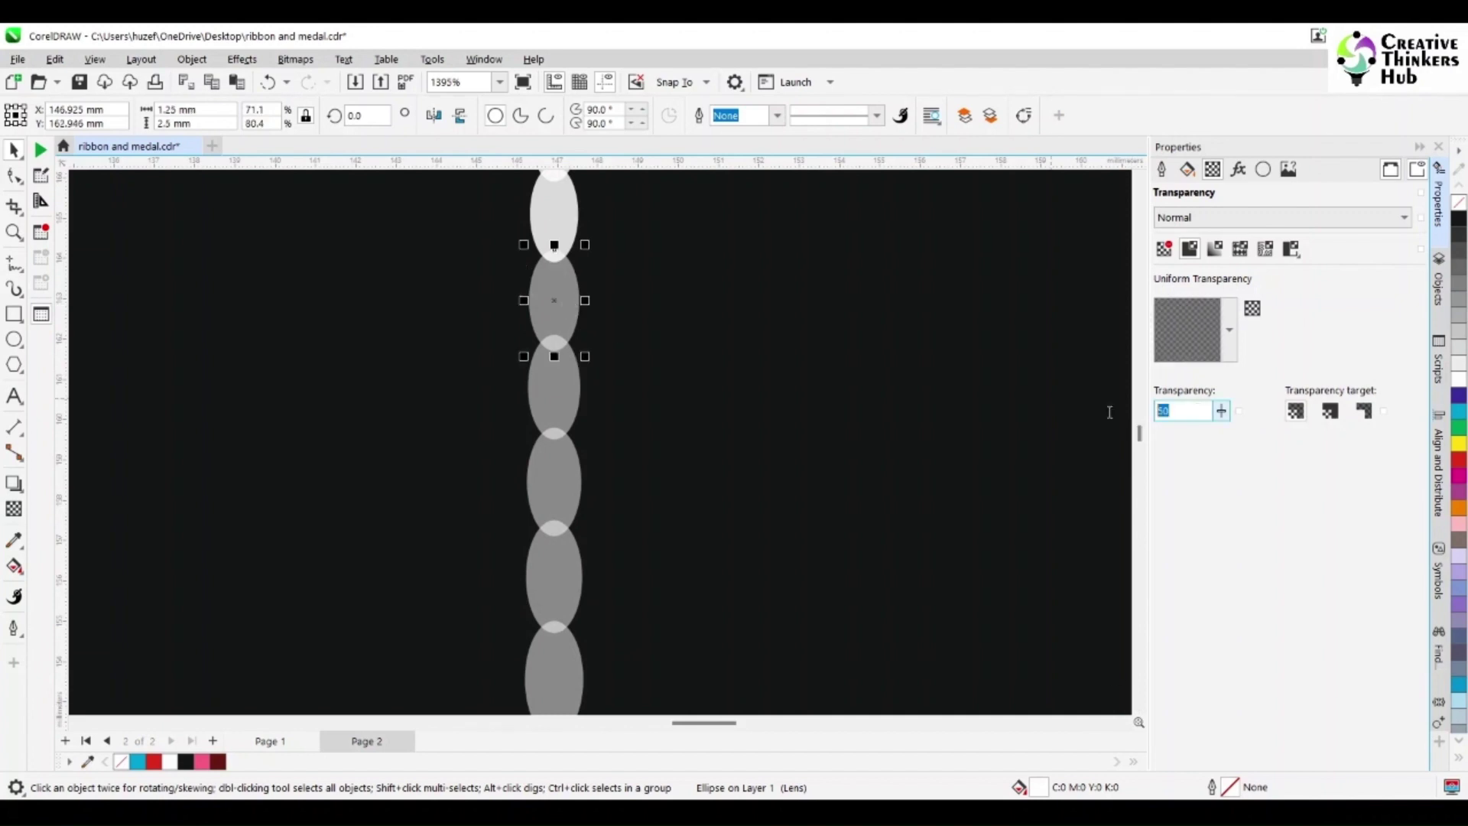
key(Return)
key(Tab)
text(5)
key(Return)
key(Tab)
text(0)
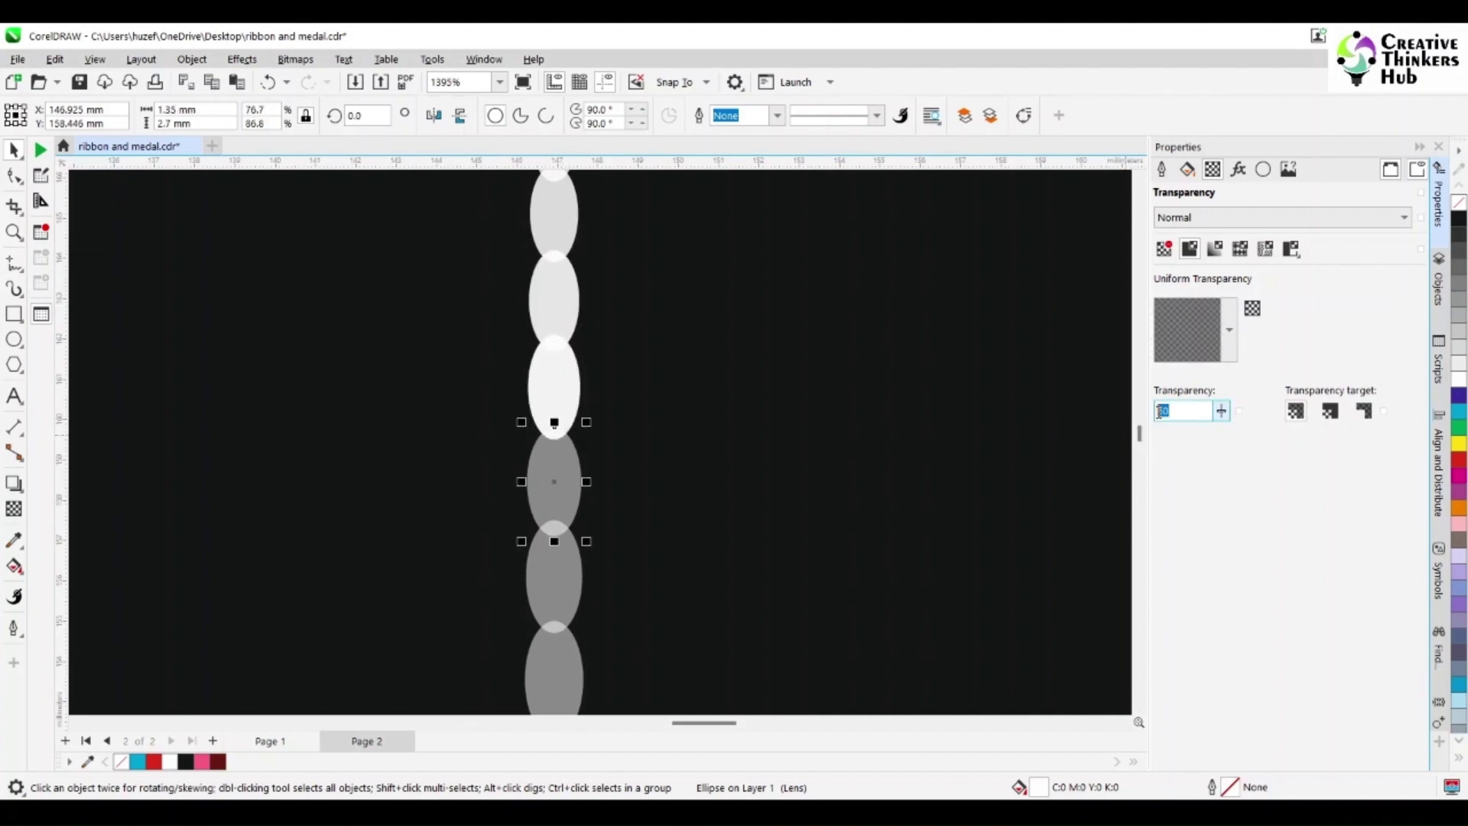
key(Return)
scroll(717, 560, down, 2)
key(Tab)
text(0)
key(Return)
- Delete the surplus ellipses below the twenty-first one so that the faded column ends there
key(Tab)
text(100)
key(Return)
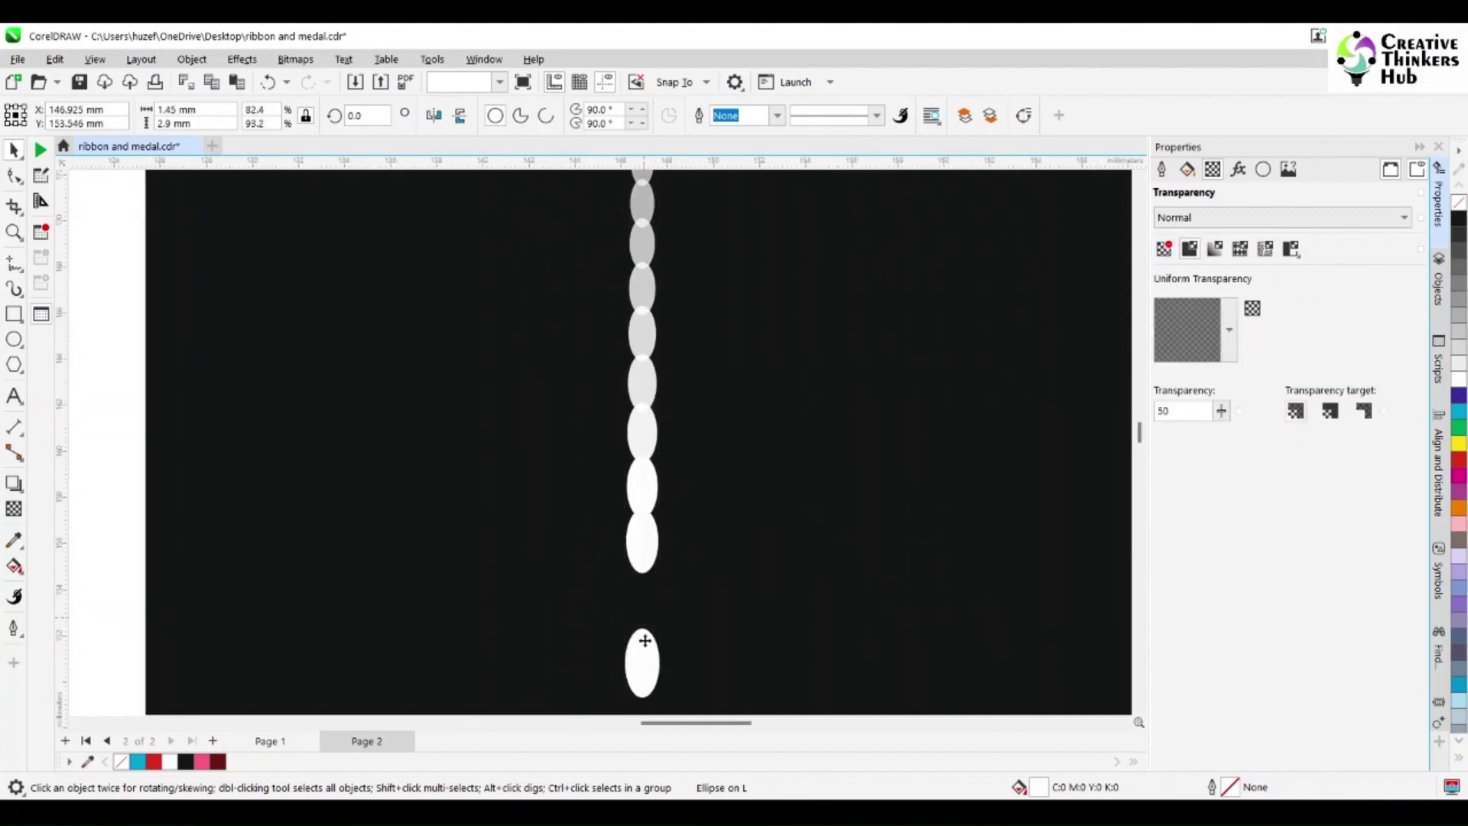
click(648, 654)
key(Delete)
- Group the 21 faded ellipses, mirror a copy vertically directly below the original, and nudge that copy down 0.8 mm
scroll(693, 621, down, 3)
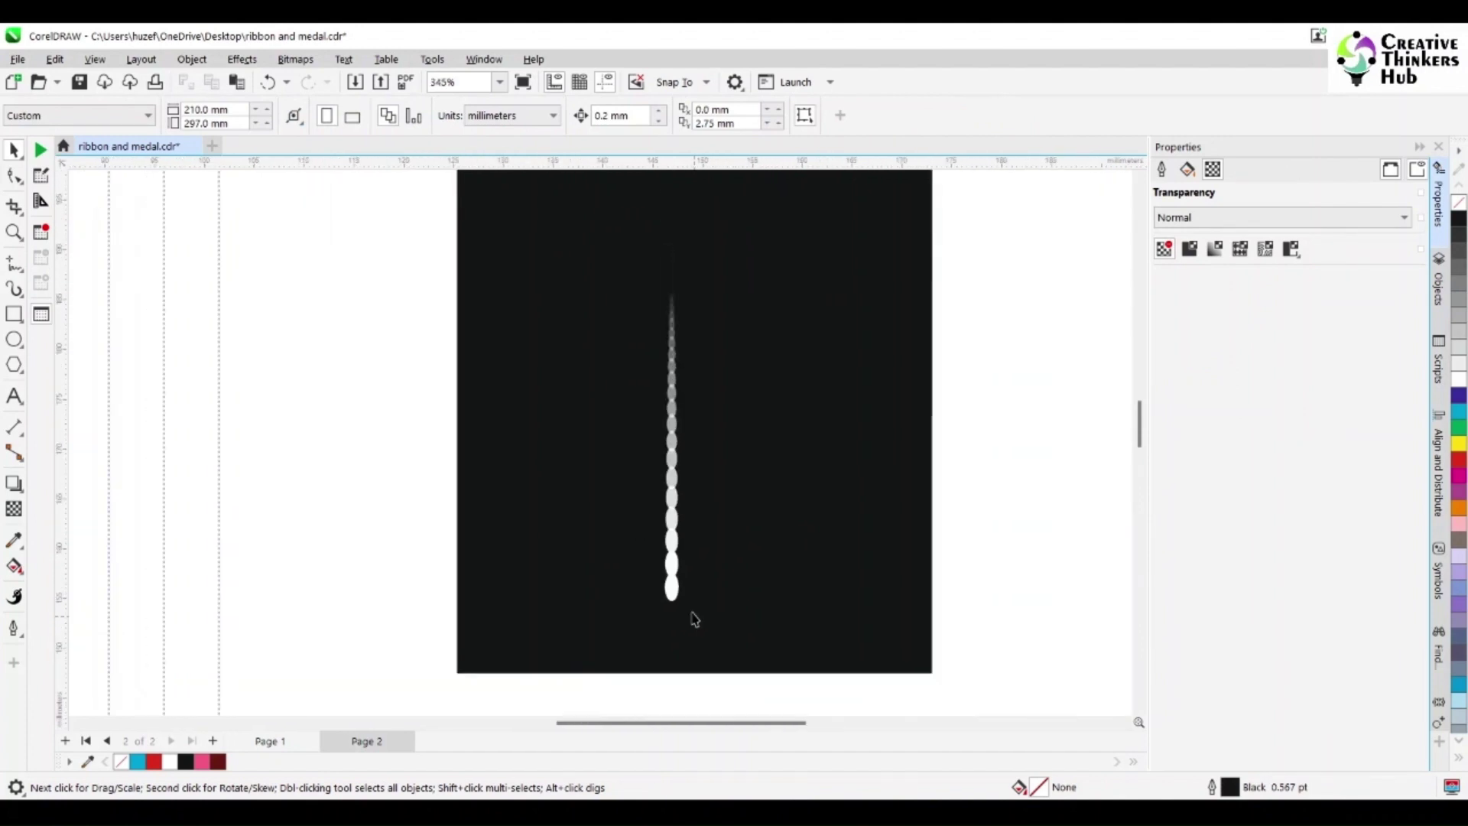
drag(418, 250, 777, 639)
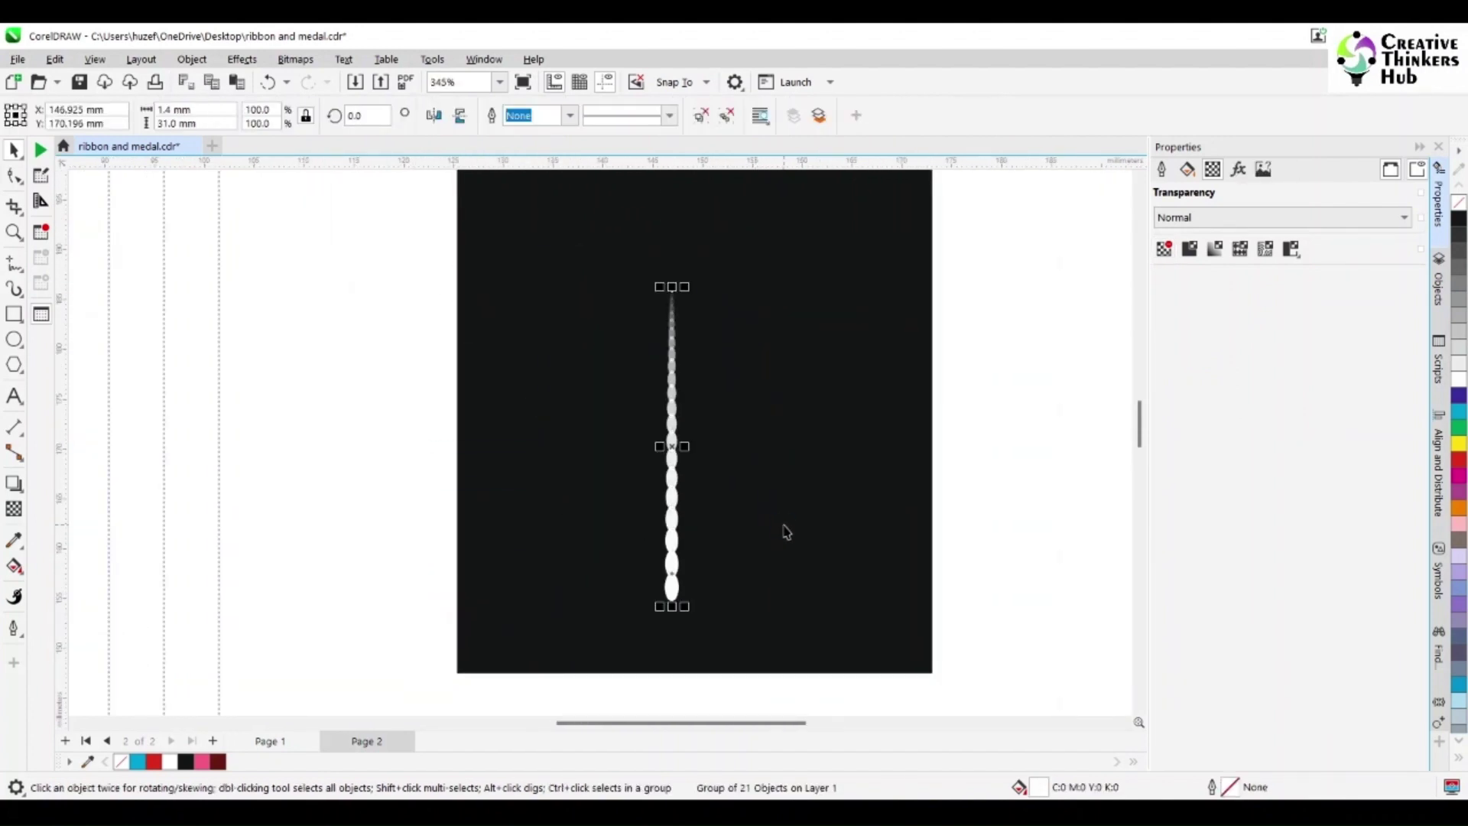
click(460, 115)
drag(671, 295, 673, 603)
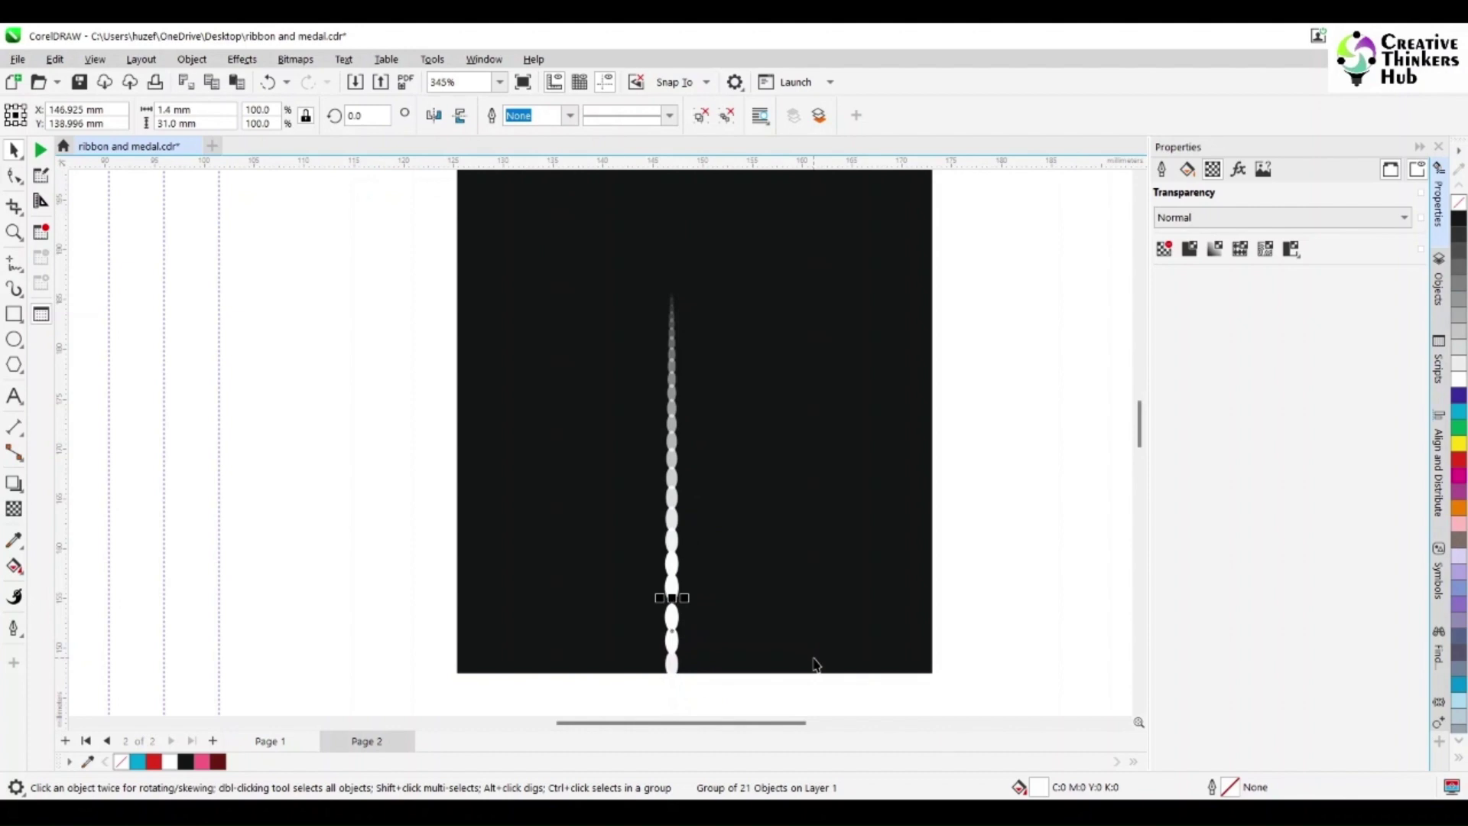
key(Down)
key(Down)
key(Down)
key(Down)
- Select the upper and lower rays together and rotate a copy of them by 90 degrees to form a cross
shift+click(674, 604)
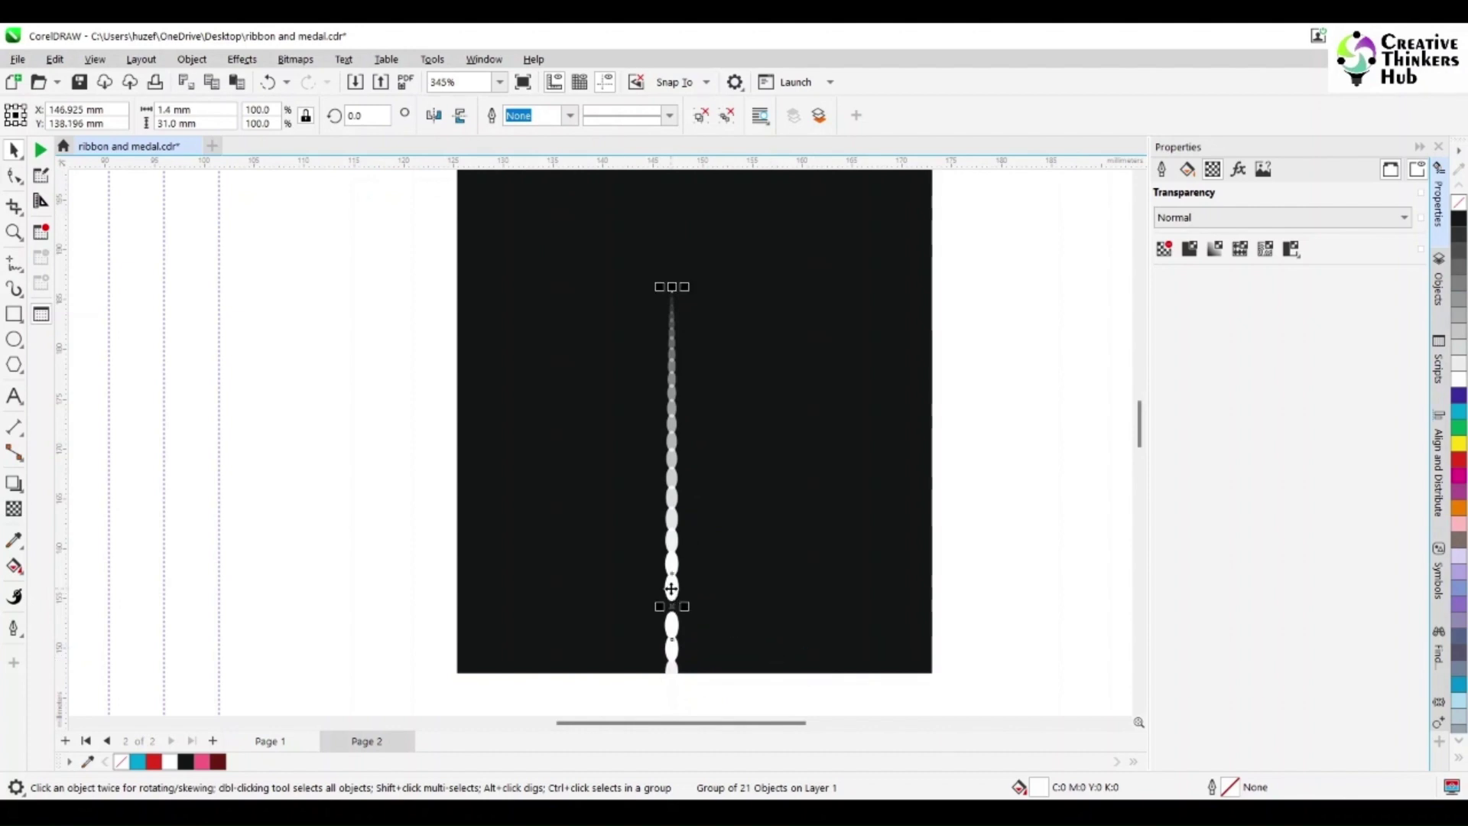
click(361, 115)
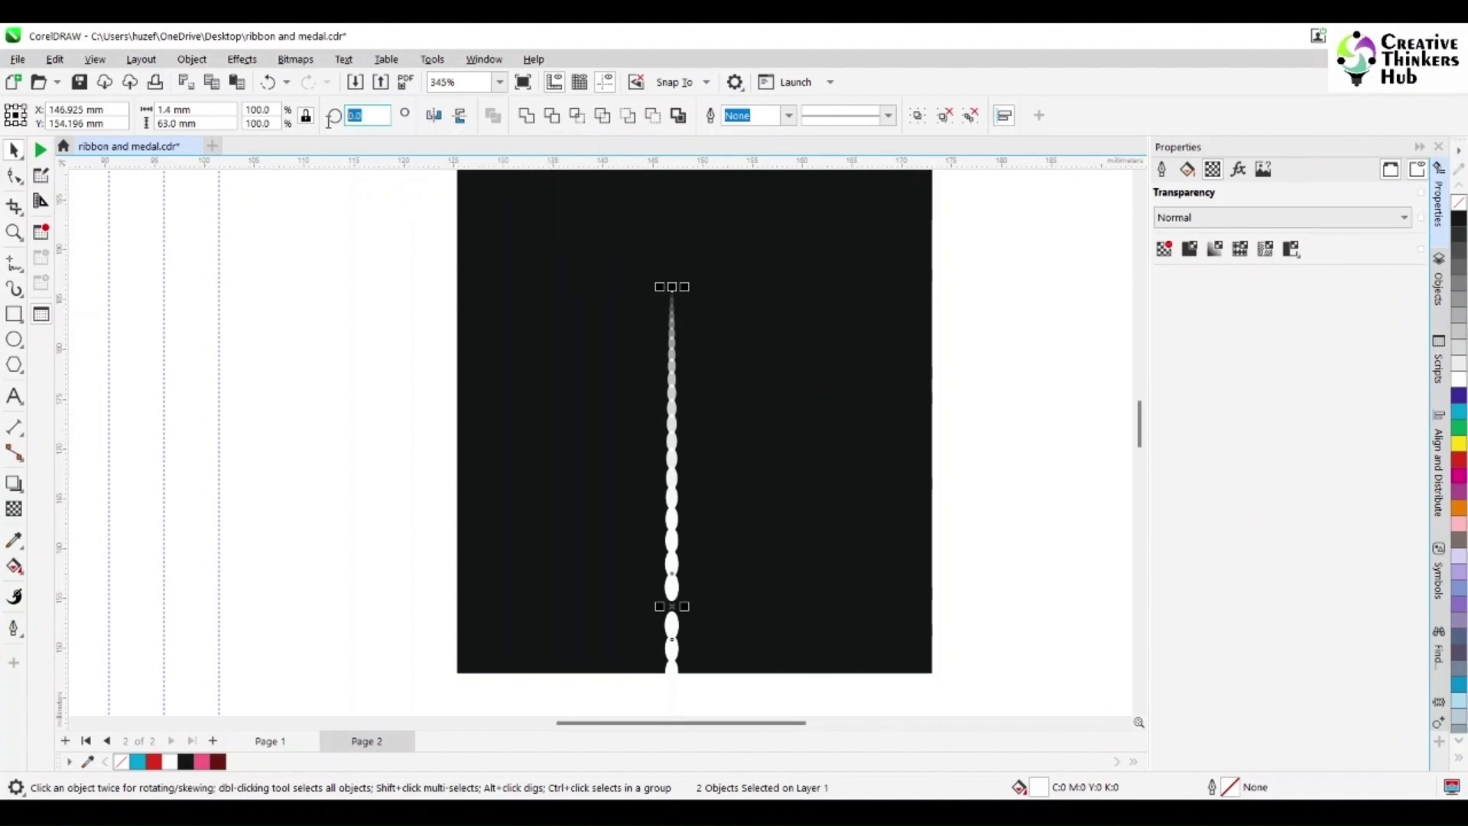
text(90)
key(Return)
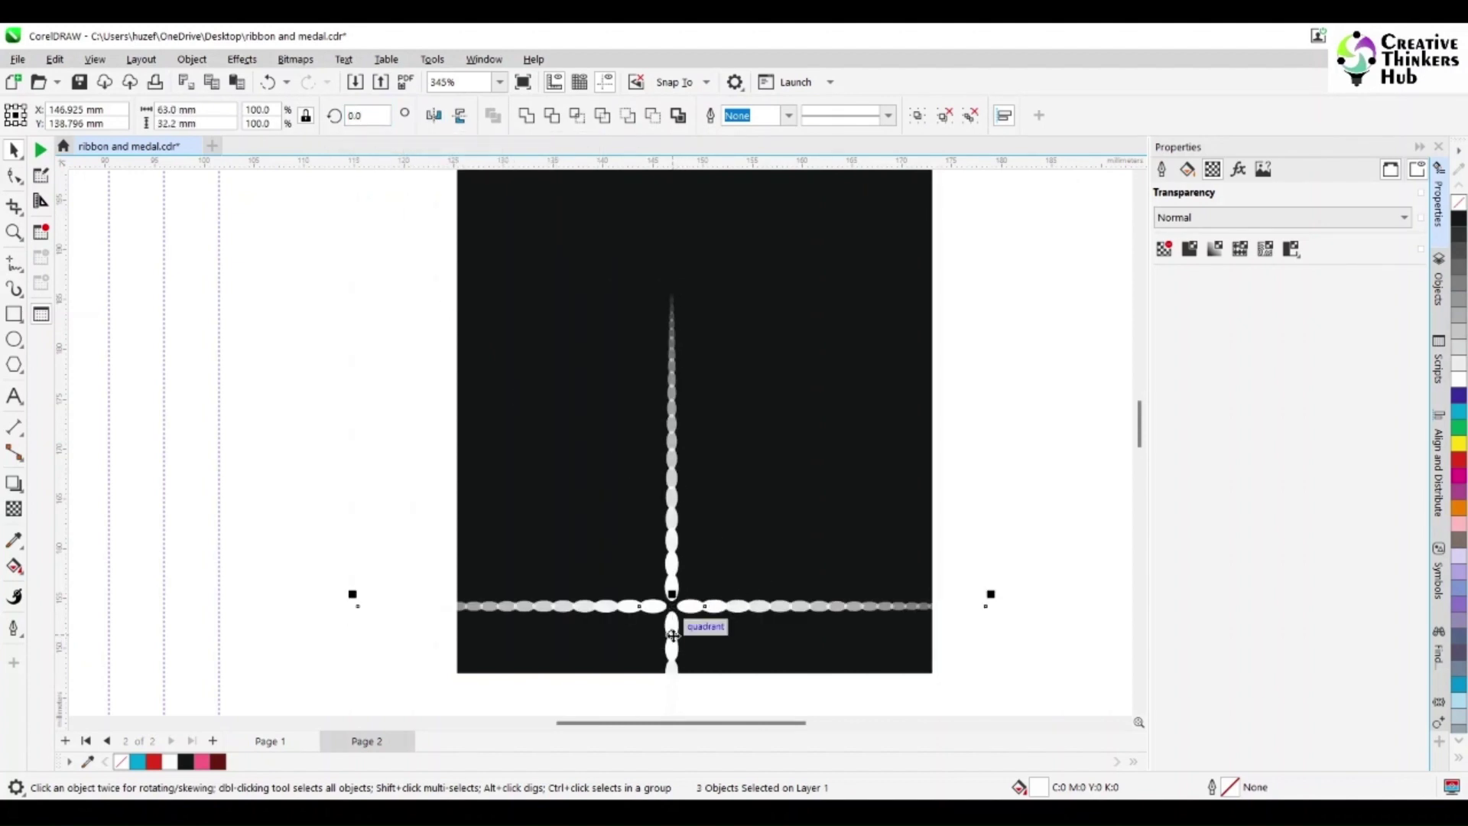
key(ctrl+z)
key(Escape)
- Enlarge the black background square so that it surrounds the whole four-ray cross
scroll(744, 526, down, 1)
click(499, 82)
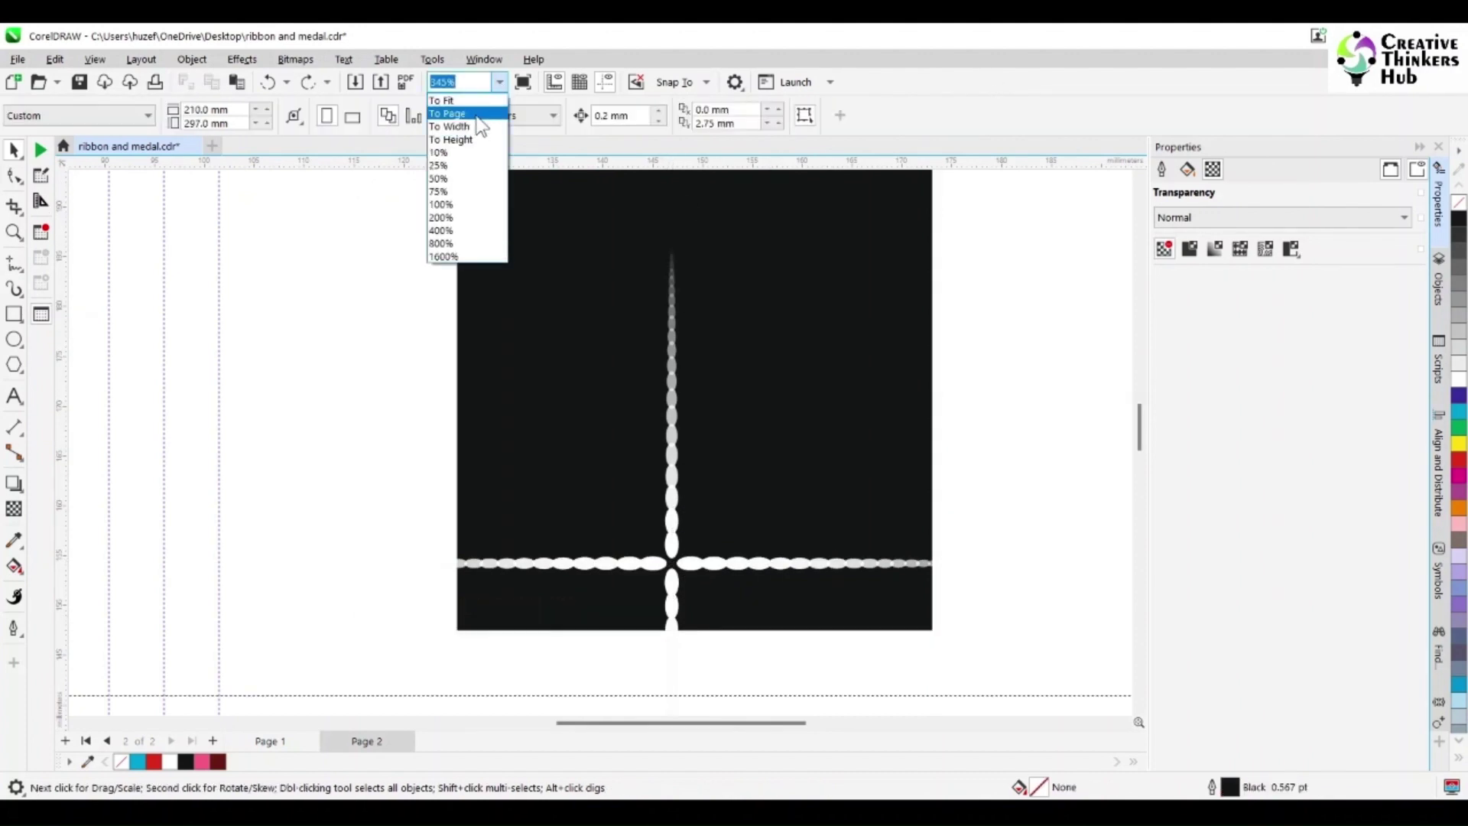
click(476, 115)
click(672, 406)
drag(625, 448, 563, 524)
drag(705, 443, 737, 445)
- Group the rays of the cross and rotate a copy of the group by 45 degrees
click(727, 328)
drag(726, 327, 612, 517)
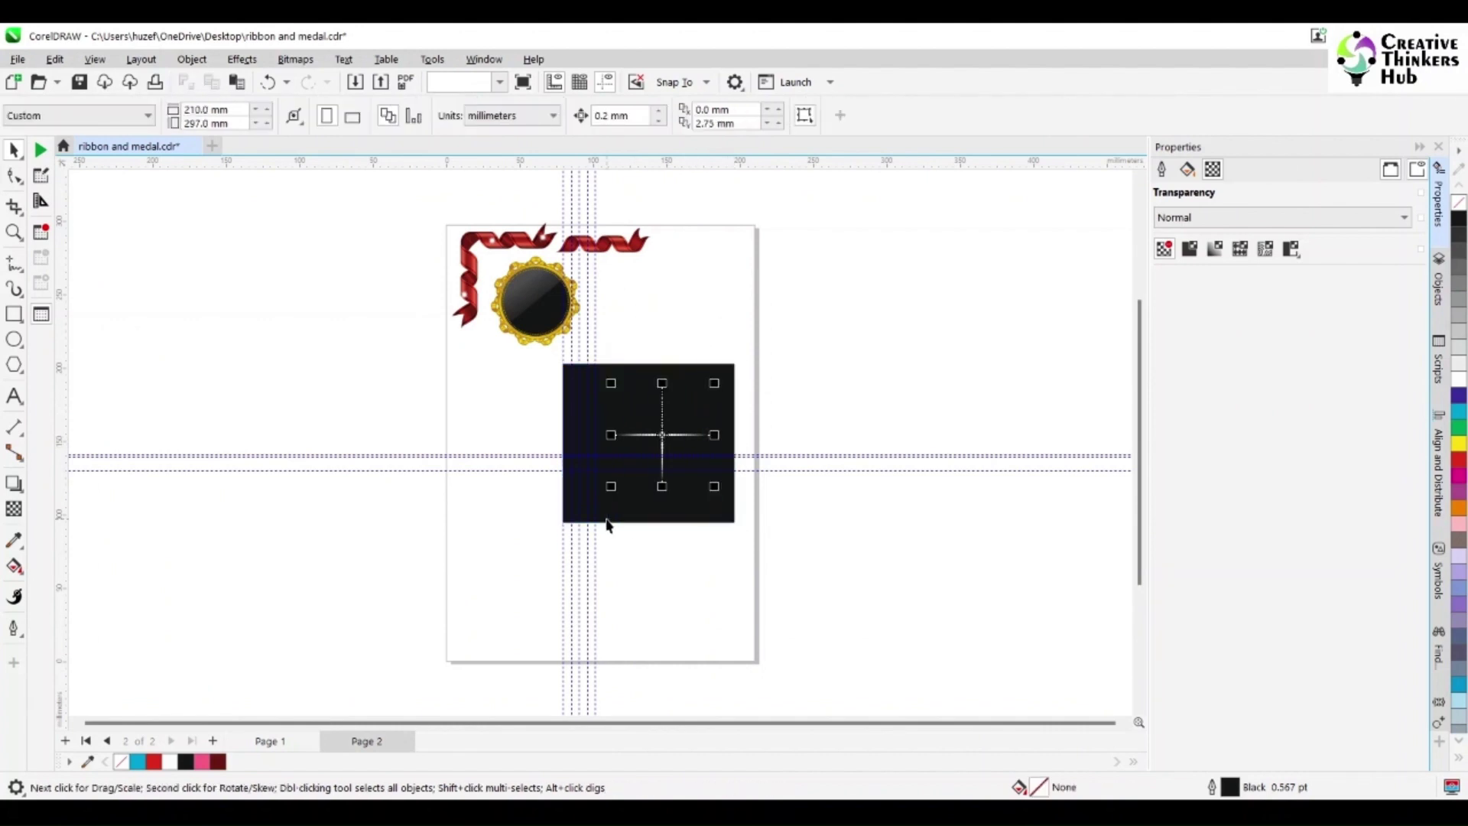
click(14, 232)
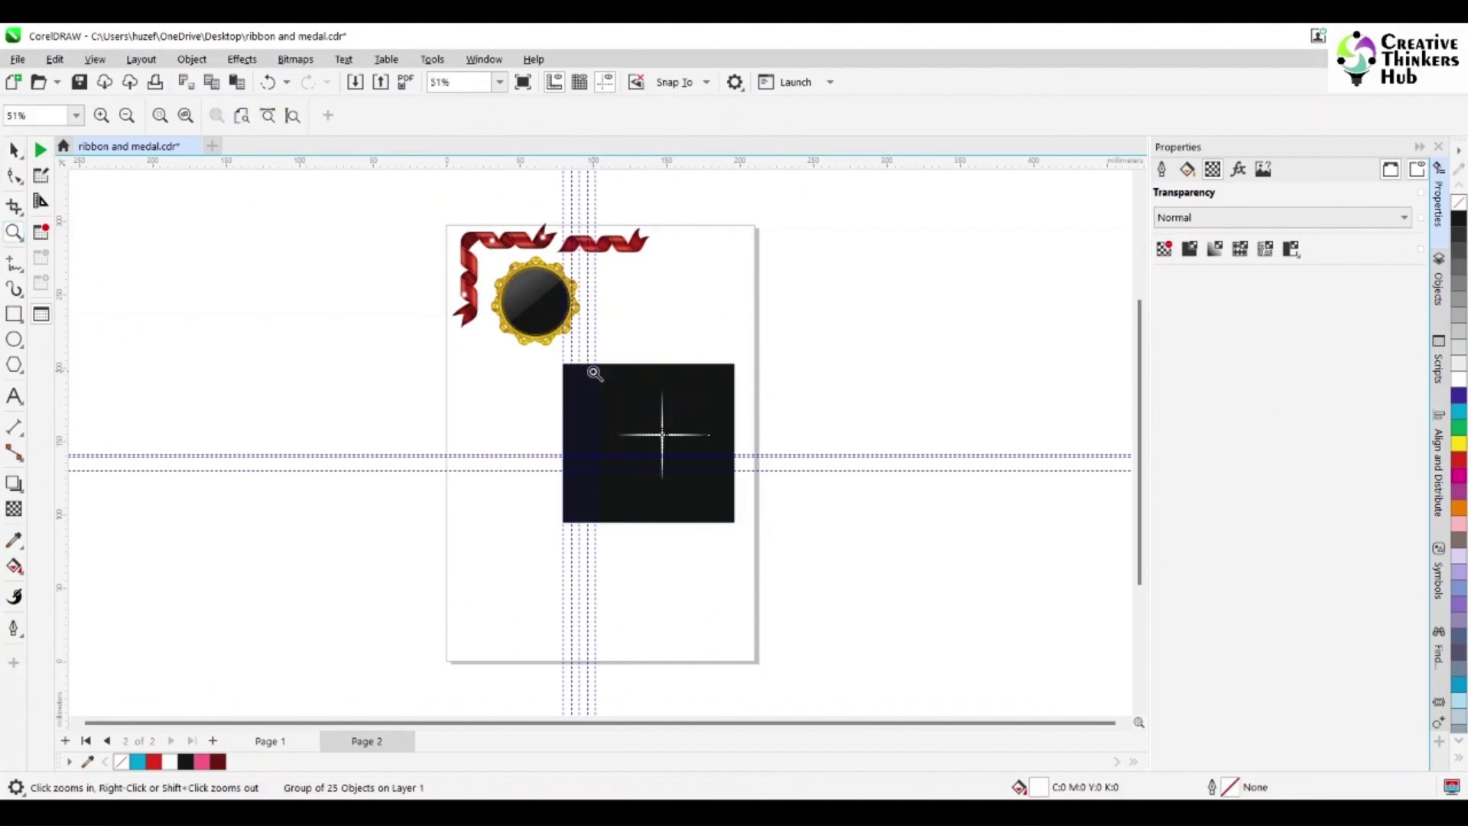
drag(595, 373, 734, 493)
click(14, 151)
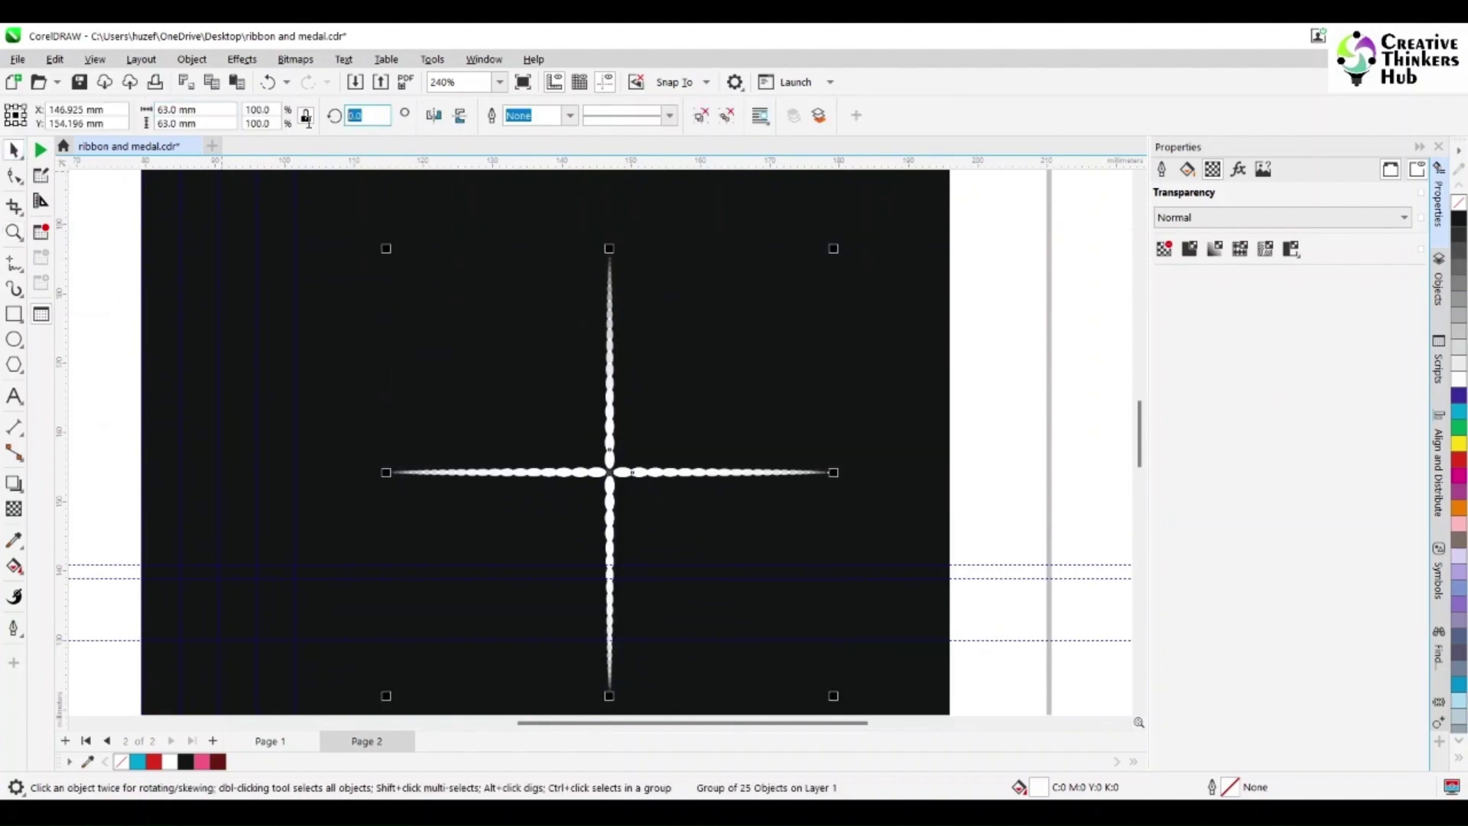
text(45)
key(Return)
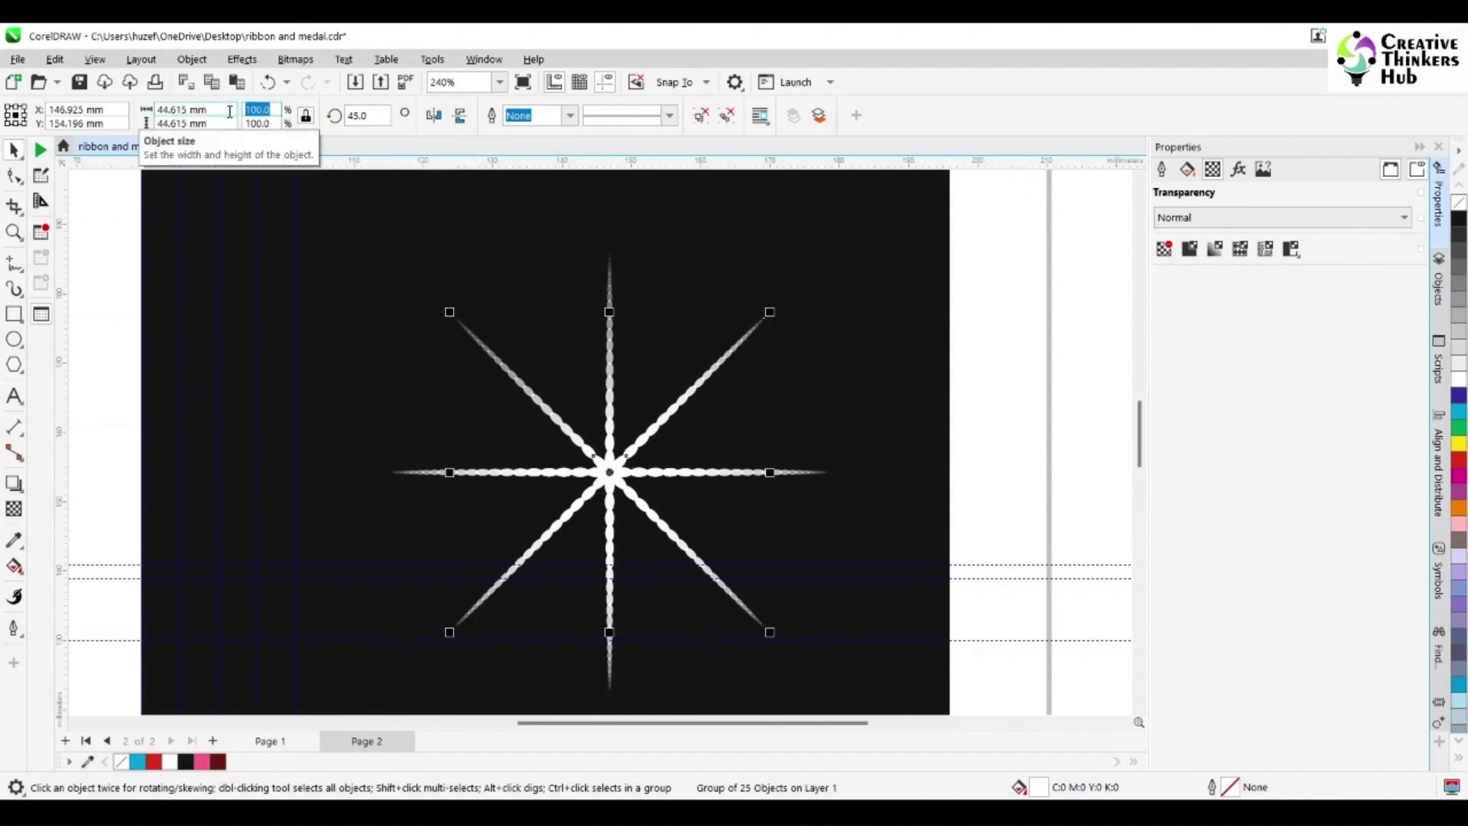
- Scale the diagonal ray group proportionally to 75%
text(75)
key(Return)
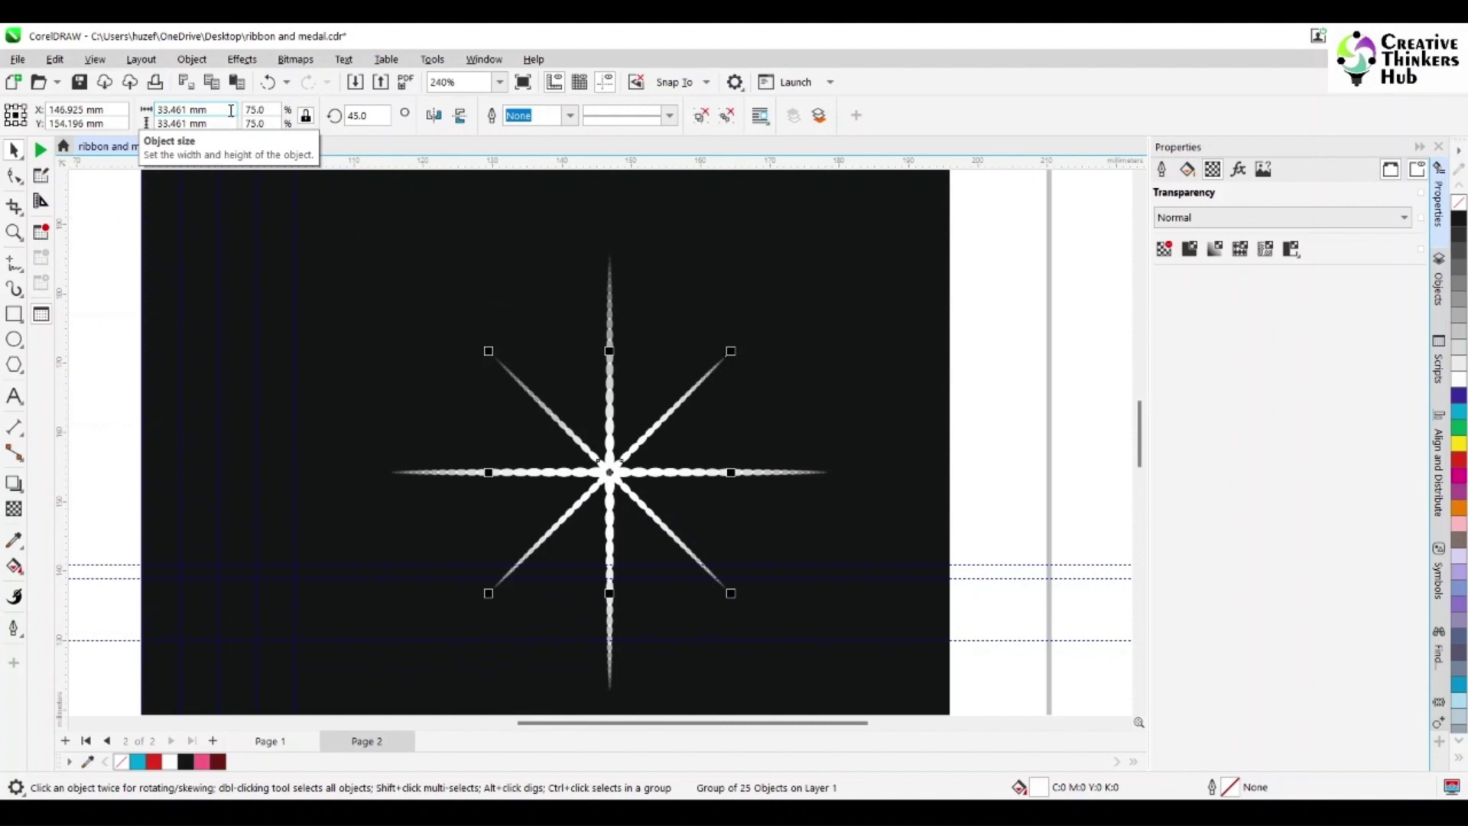
click(1000, 482)
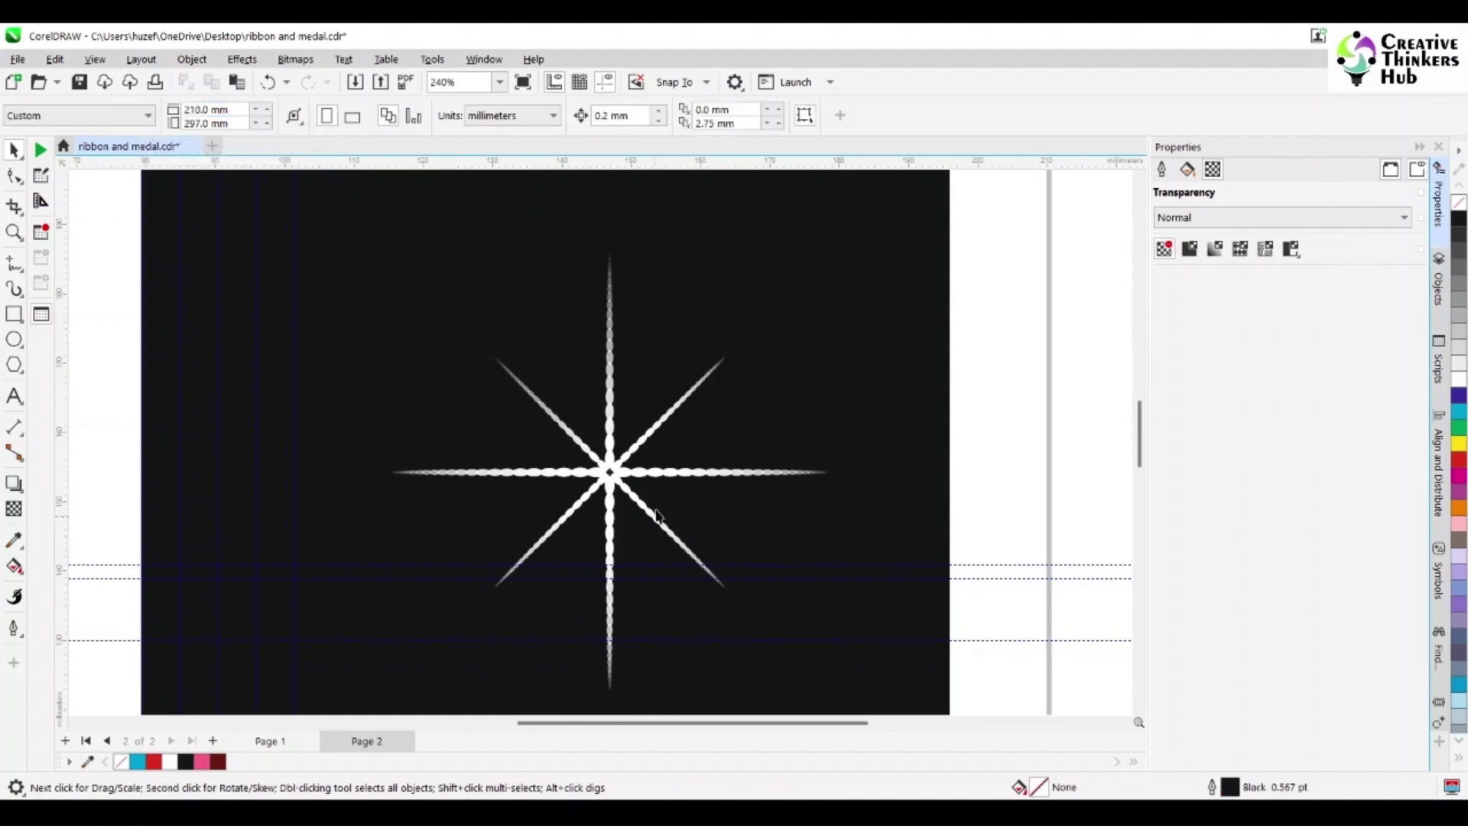
- Draw a circle about 5.7 mm across, fill it white without an outline, and place it over the star's centre
click(14, 341)
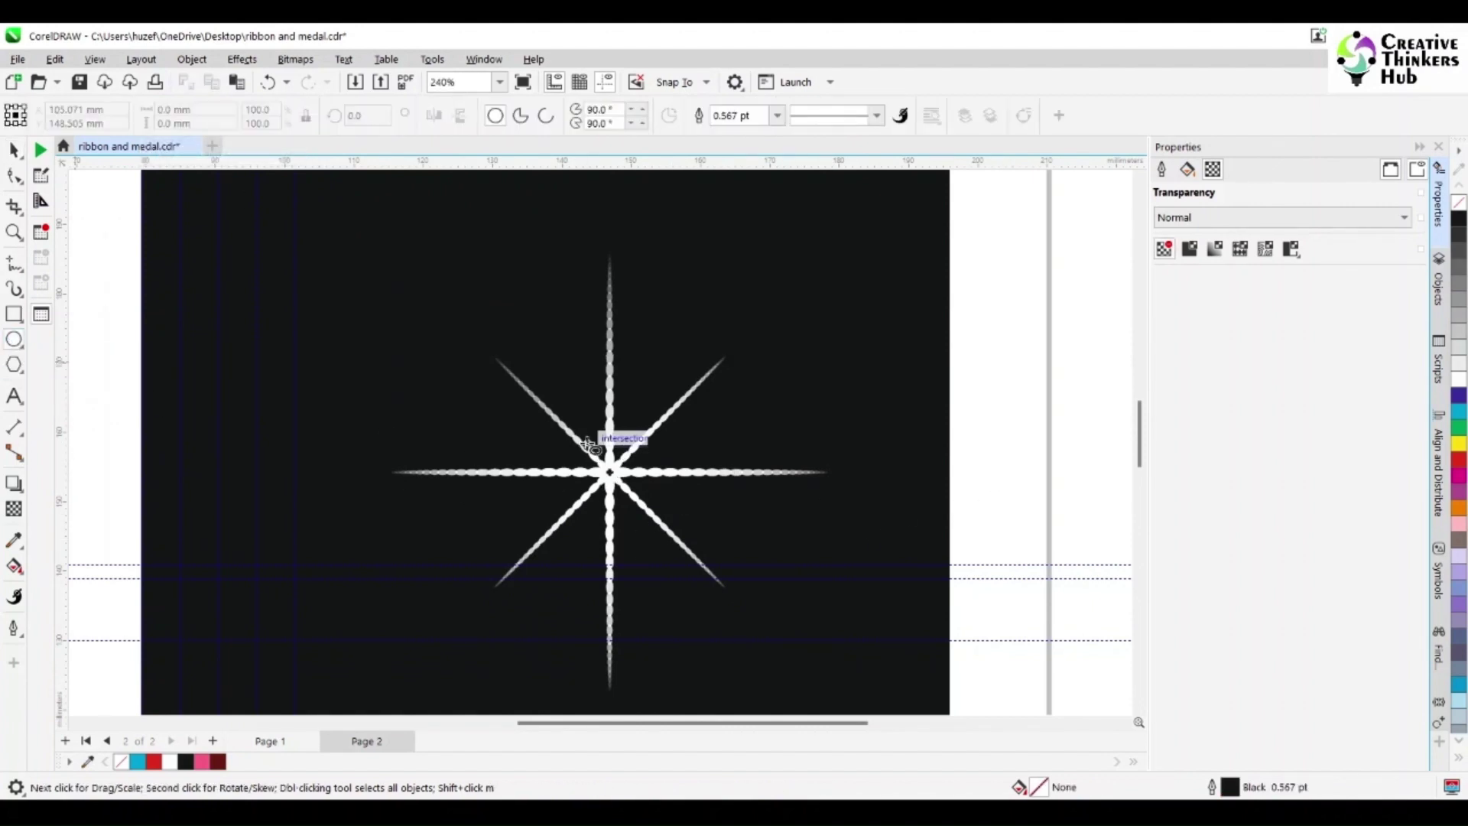
drag(803, 406, 849, 451)
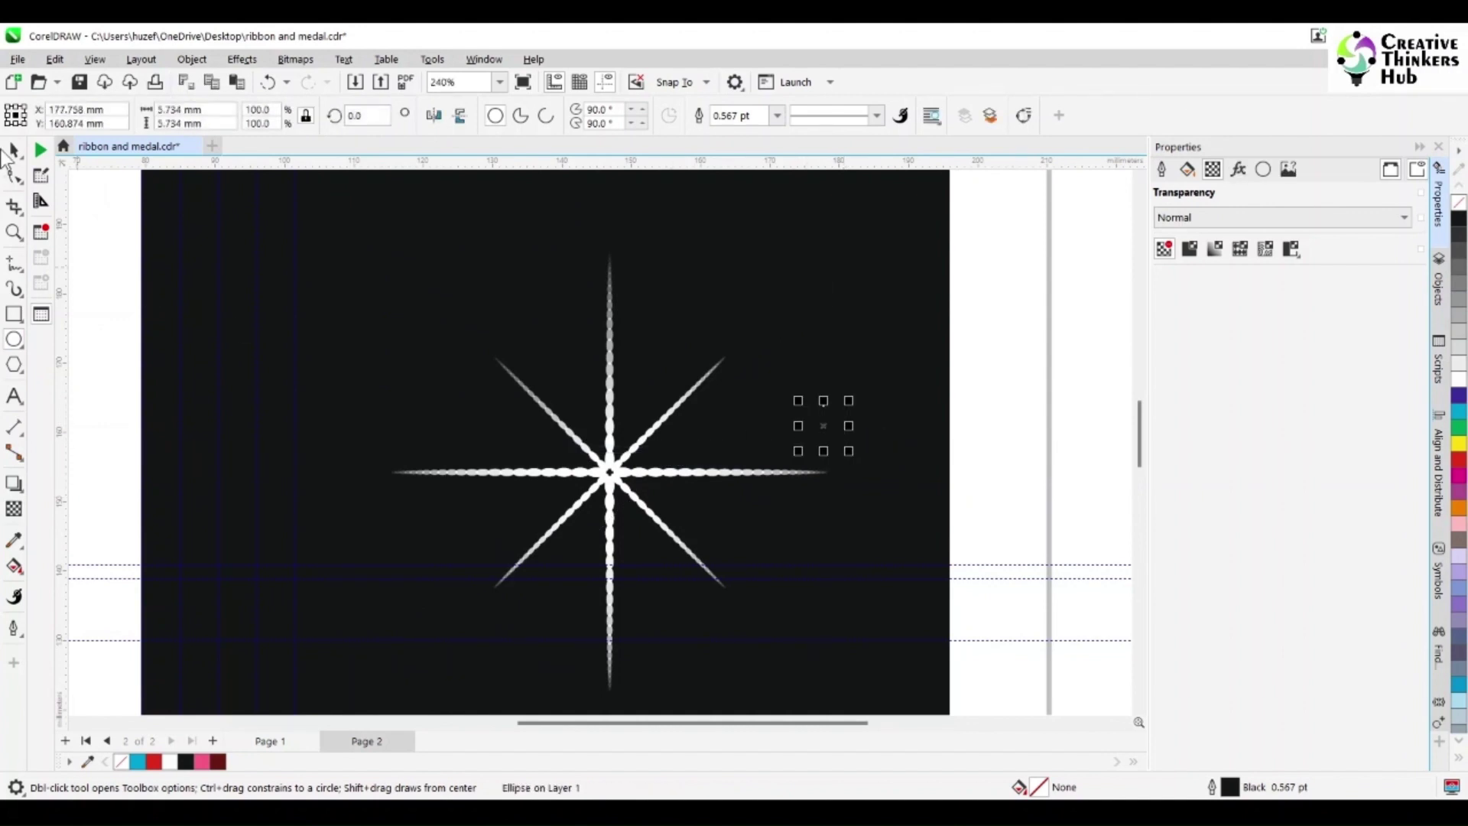
key(space)
click(1458, 377)
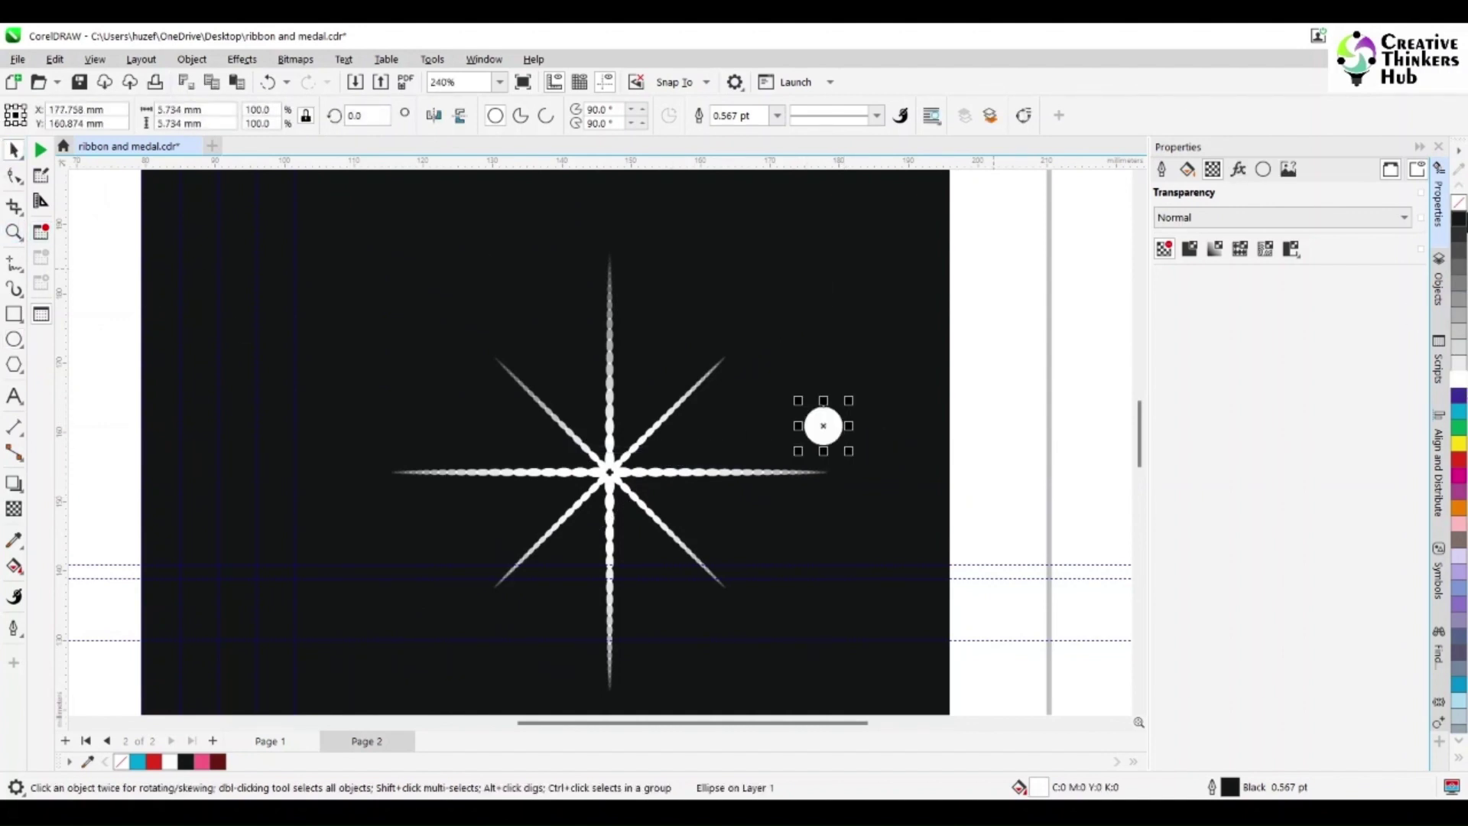
right_click(1458, 201)
drag(824, 426, 608, 473)
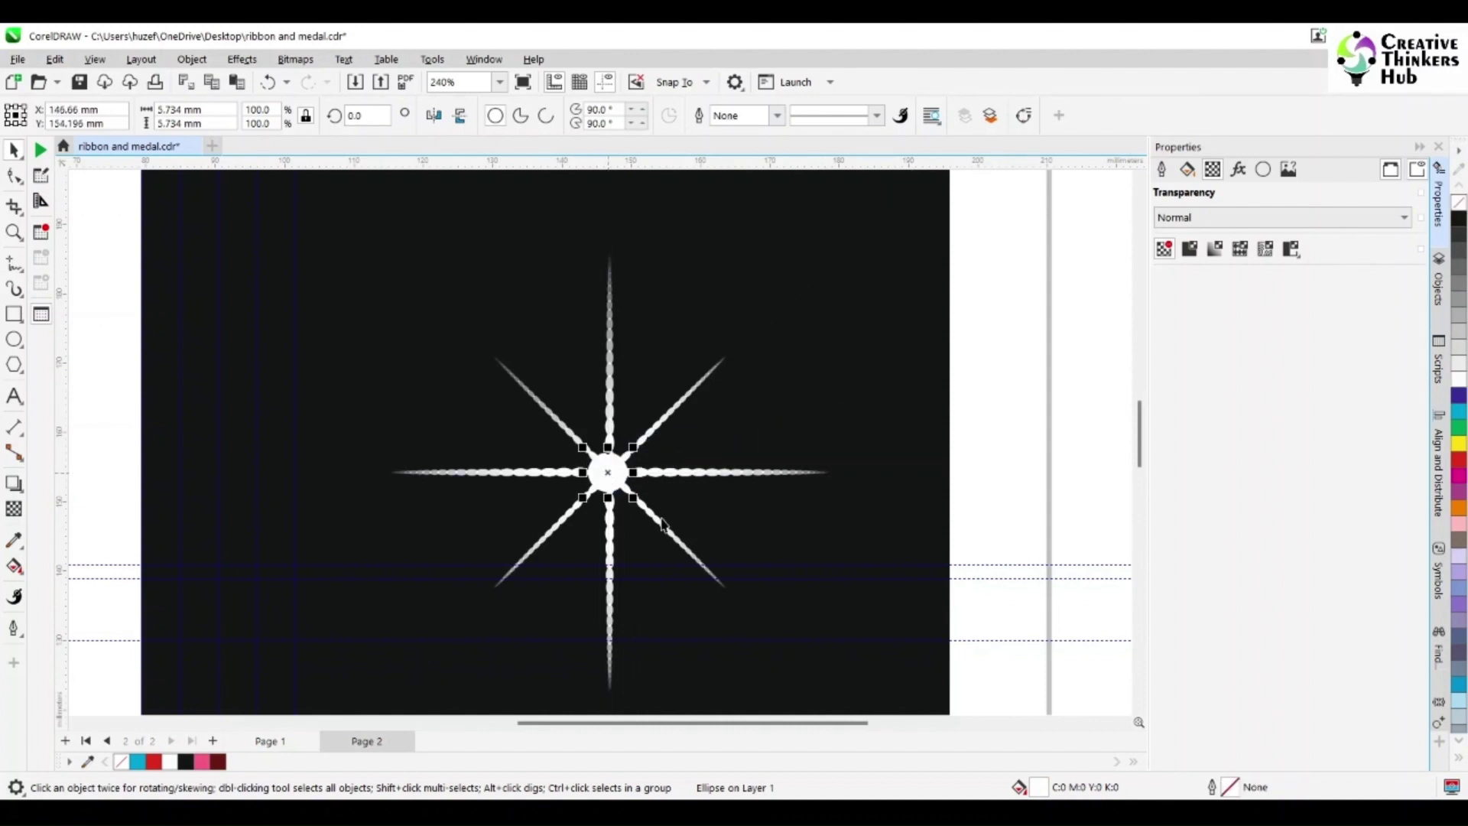
- Align the white circle's centre exactly with the centre of the upright cross
click(14, 232)
drag(534, 400, 757, 570)
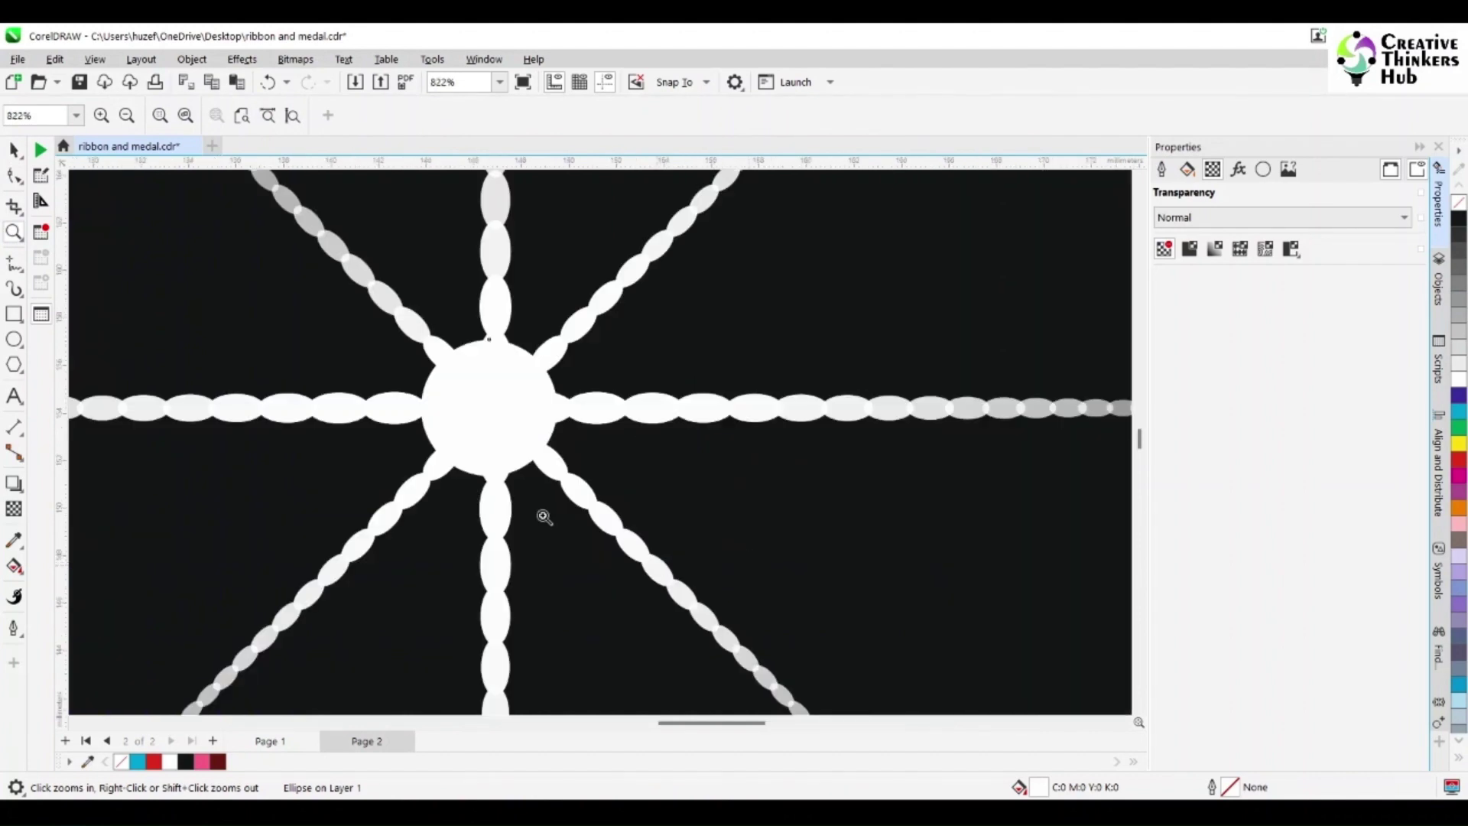
click(12, 151)
shift+click(639, 419)
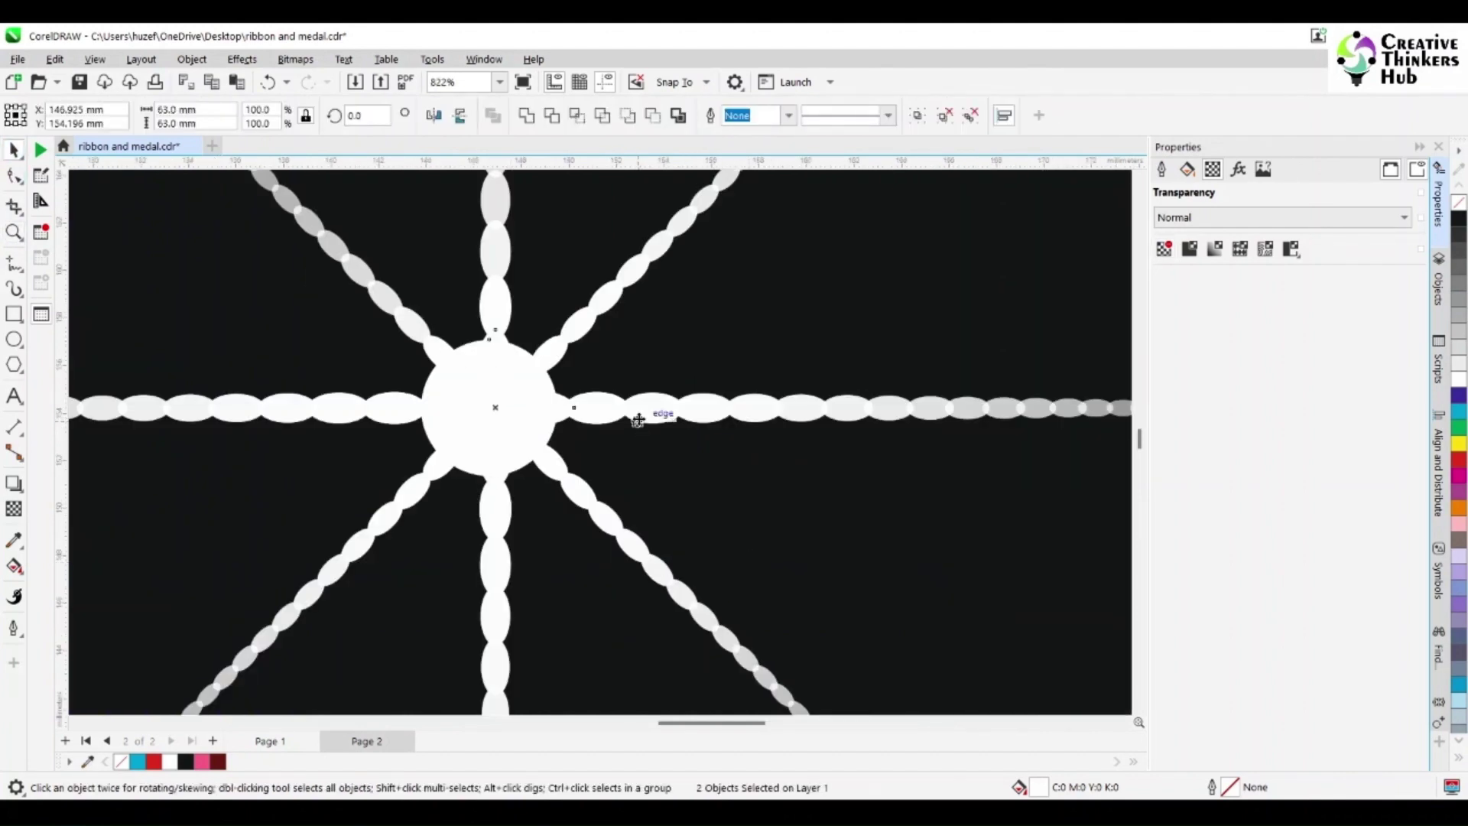
click(529, 411)
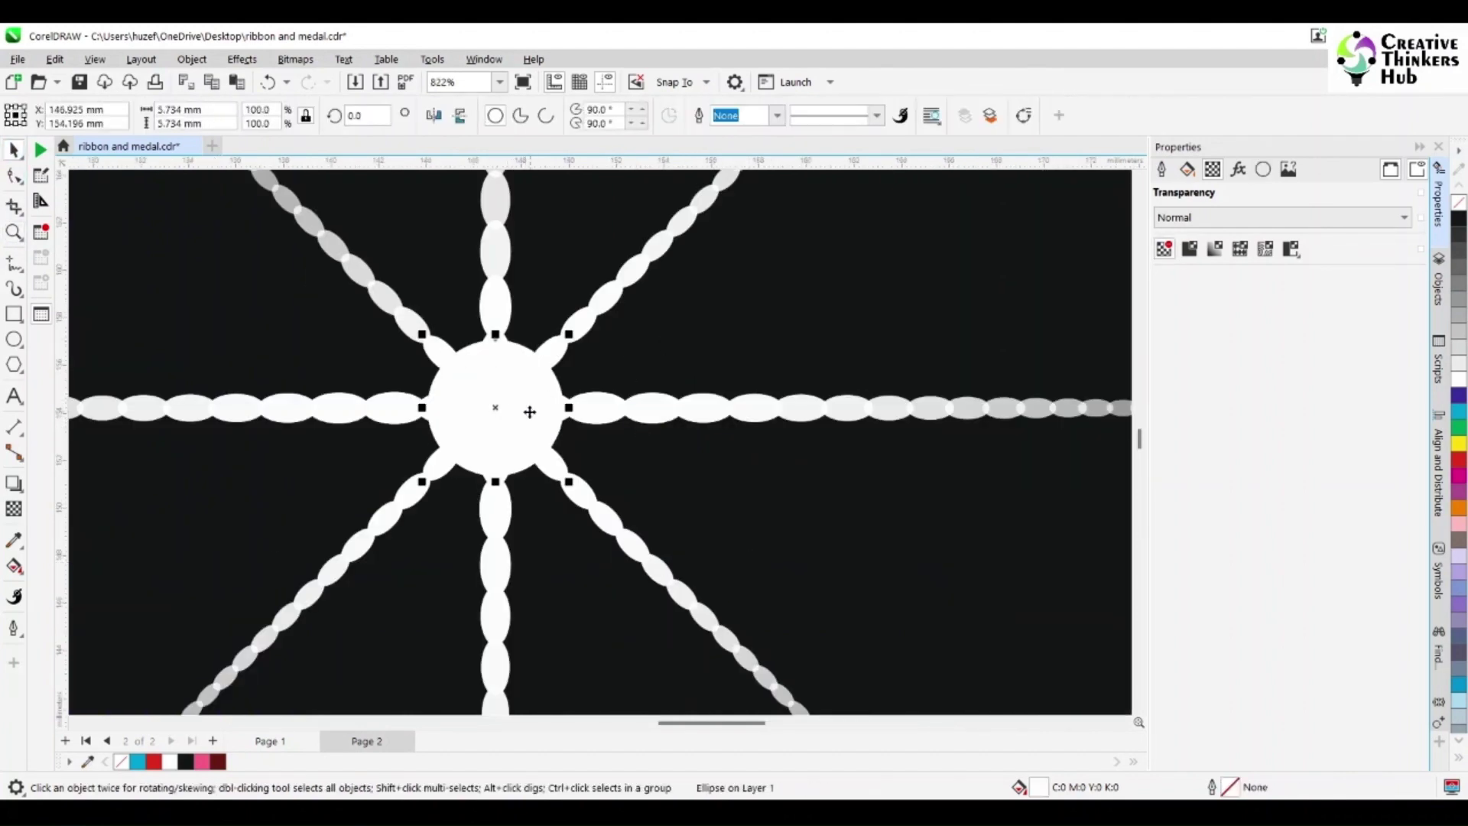
- Apply a Gaussian Blur with a radius of 12 pixels to the white centre circle
click(242, 59)
mouse_move(291, 163)
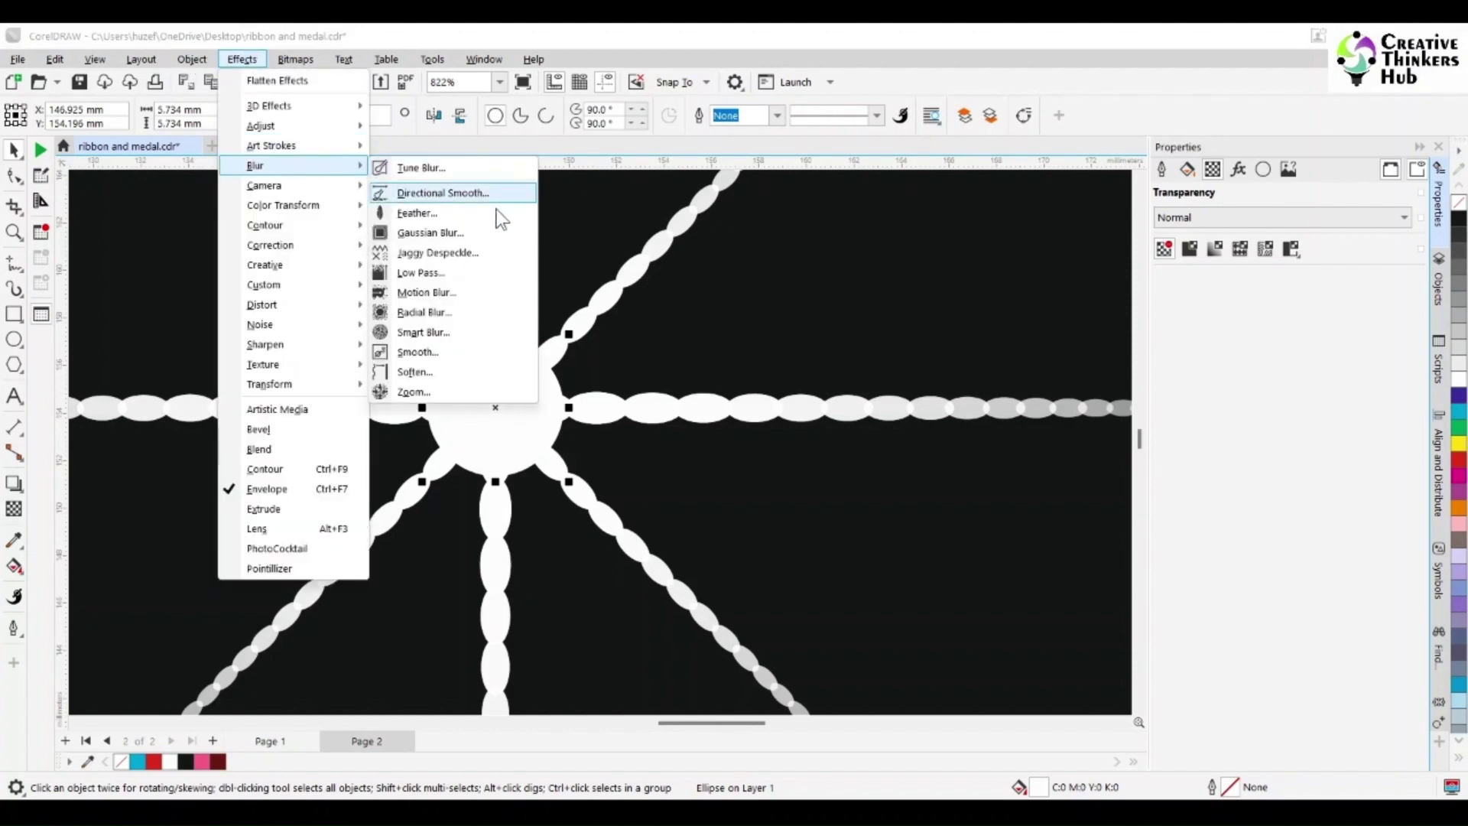
click(442, 233)
drag(753, 349, 964, 308)
drag(815, 362, 877, 370)
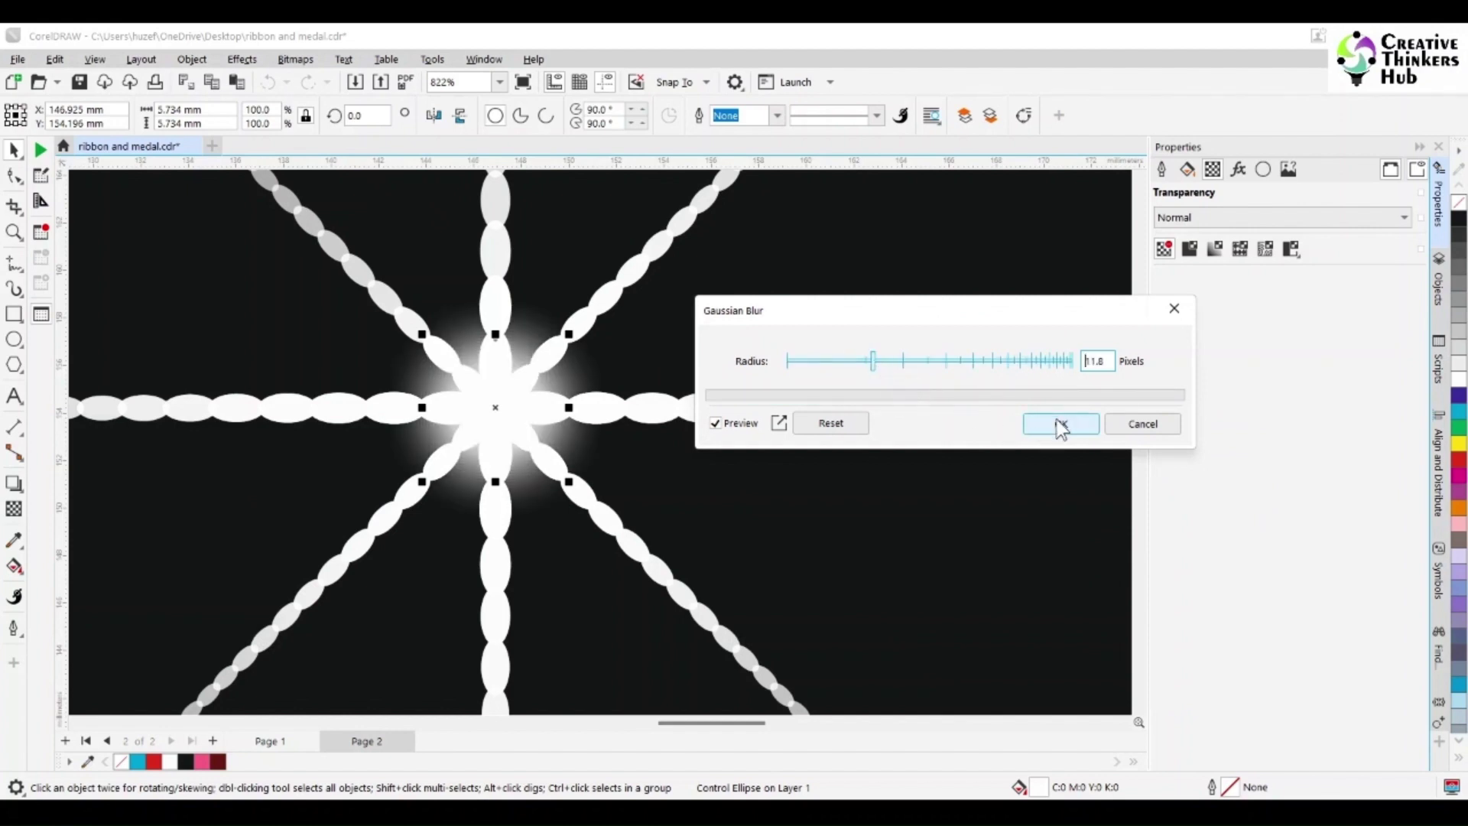
text(12)
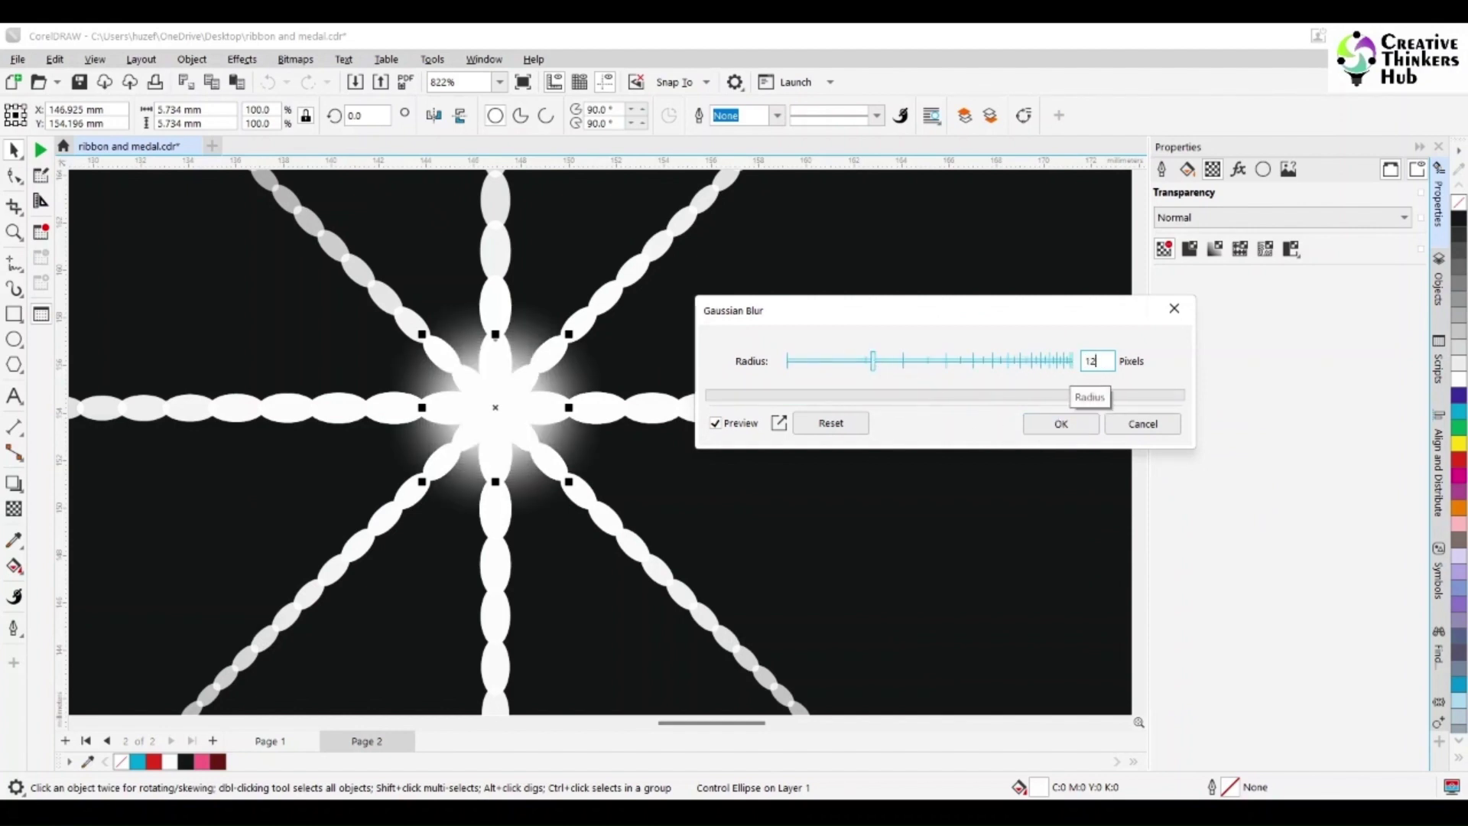
click(1063, 423)
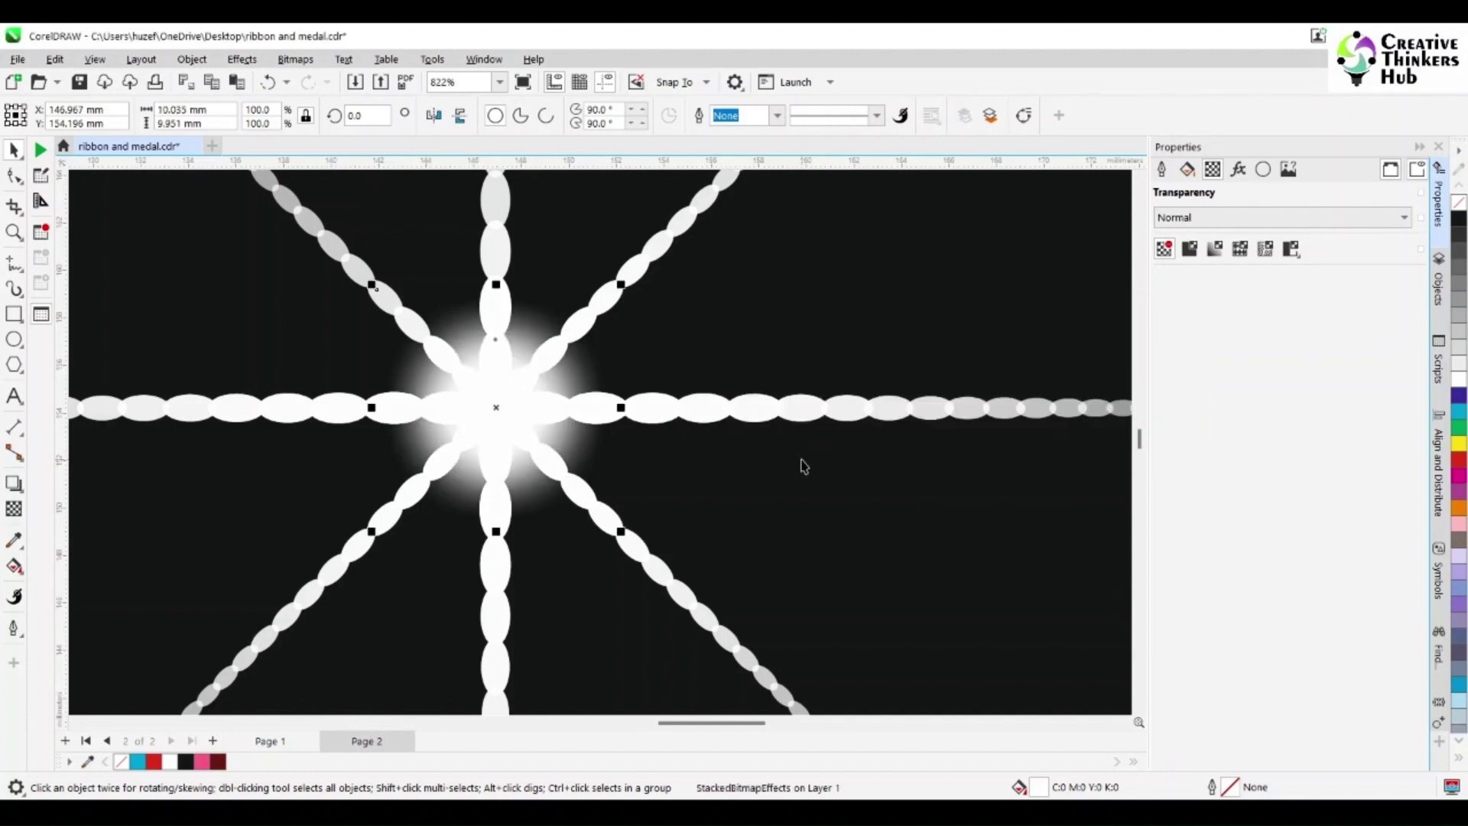
- Resize the blurred white glow proportionally about its centre to about 14.5 mm across
drag(624, 280, 740, 228)
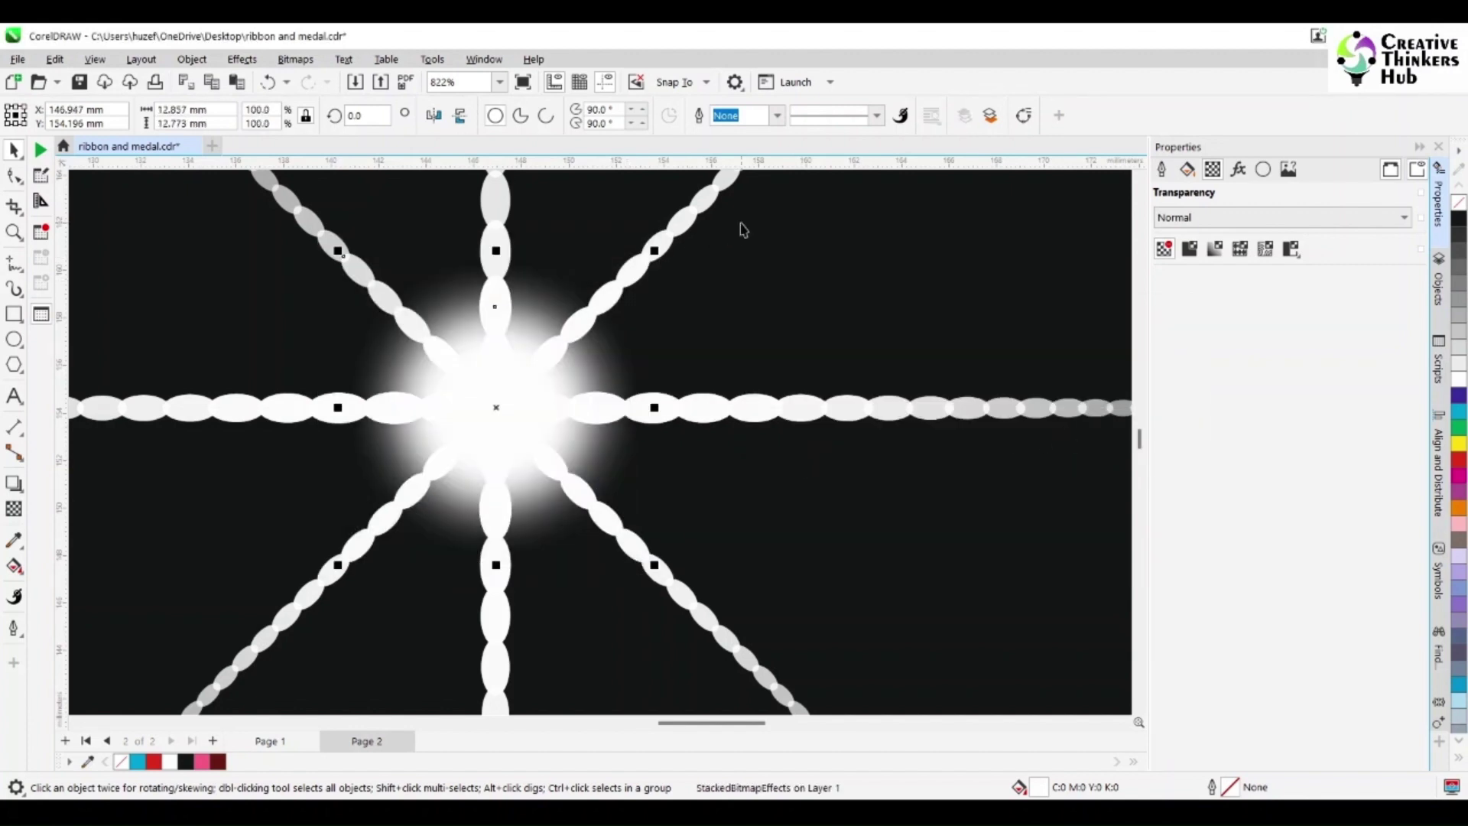
scroll(686, 488, down, 4)
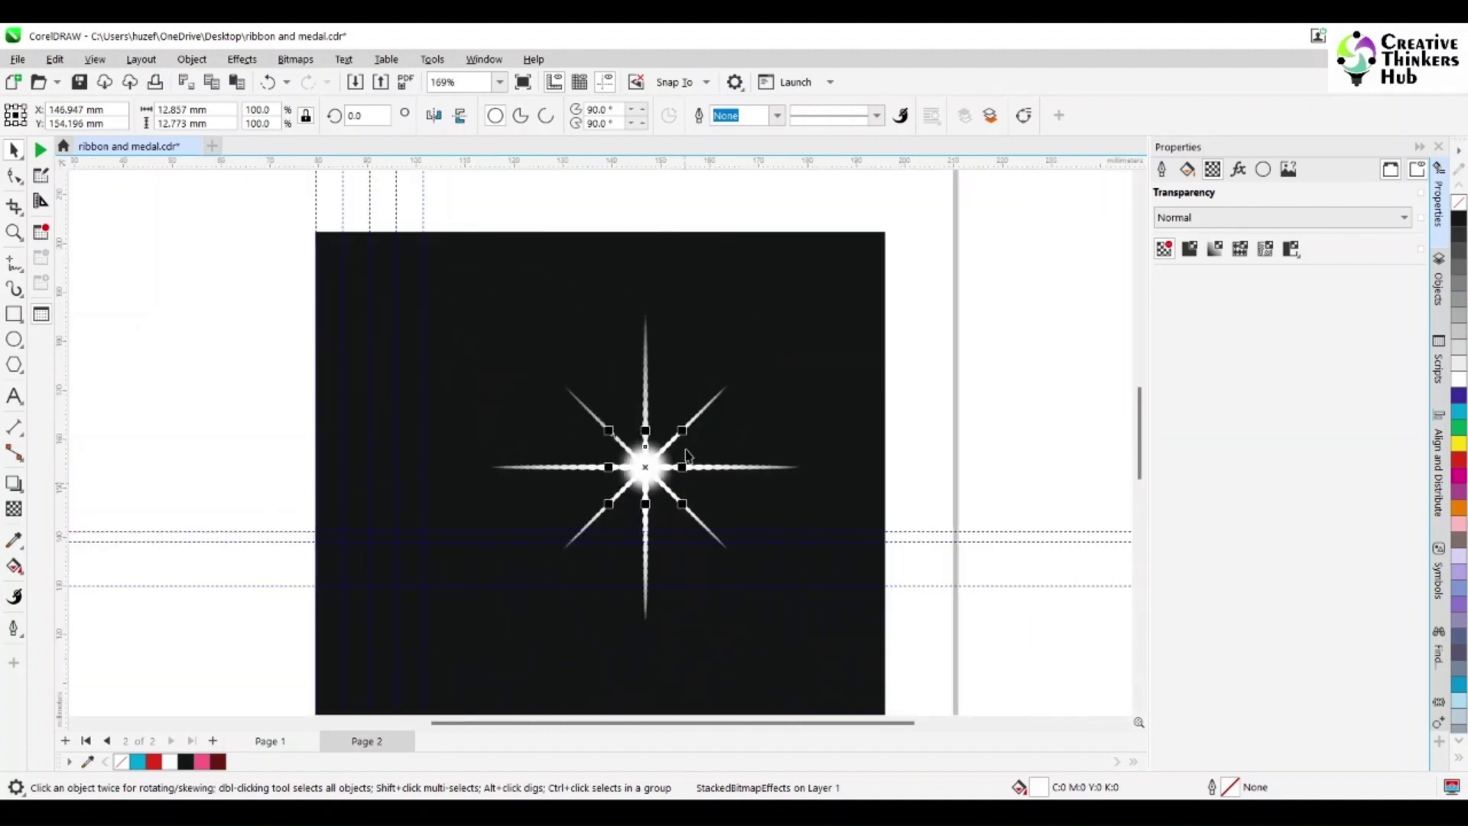
drag(921, 388, 566, 518)
mouse_move(682, 432)
mouse_down()
mouse_move(707, 407)
mouse_move(691, 421)
mouse_up()
scroll(911, 453, down, 2)
scroll(911, 457, up, 3)
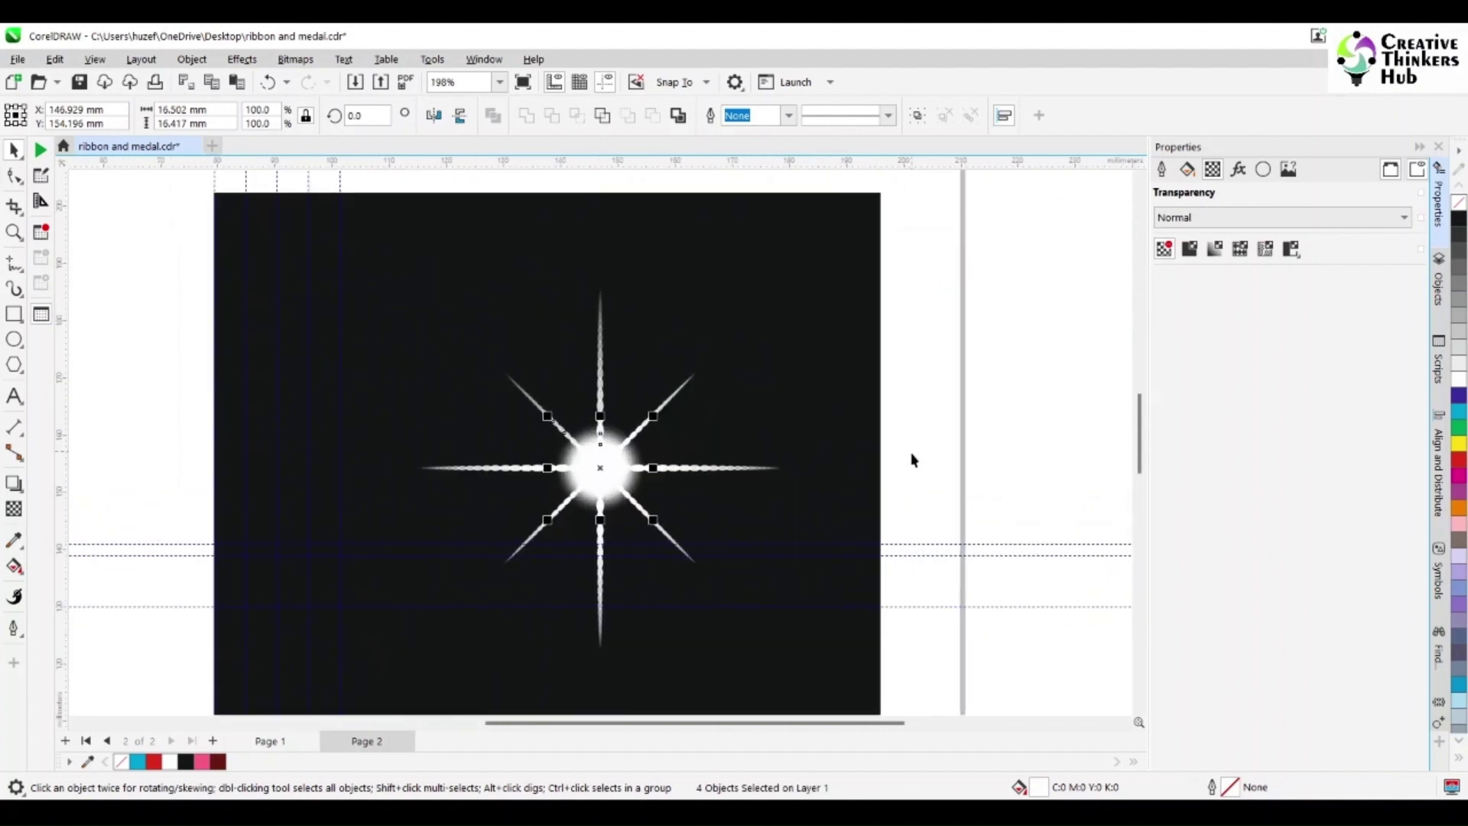
scroll(911, 462, down, 1)
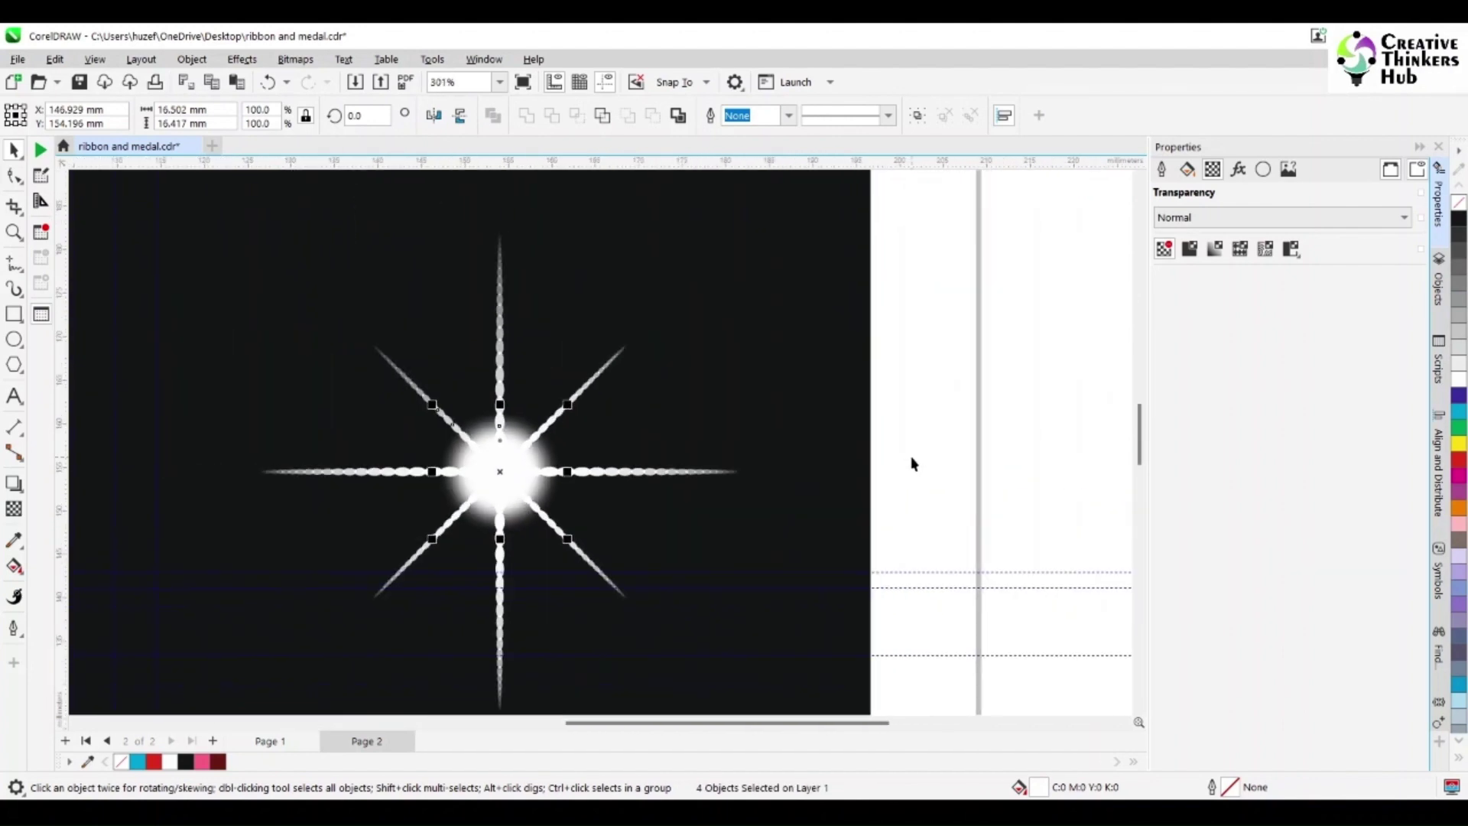
drag(610, 414, 612, 412)
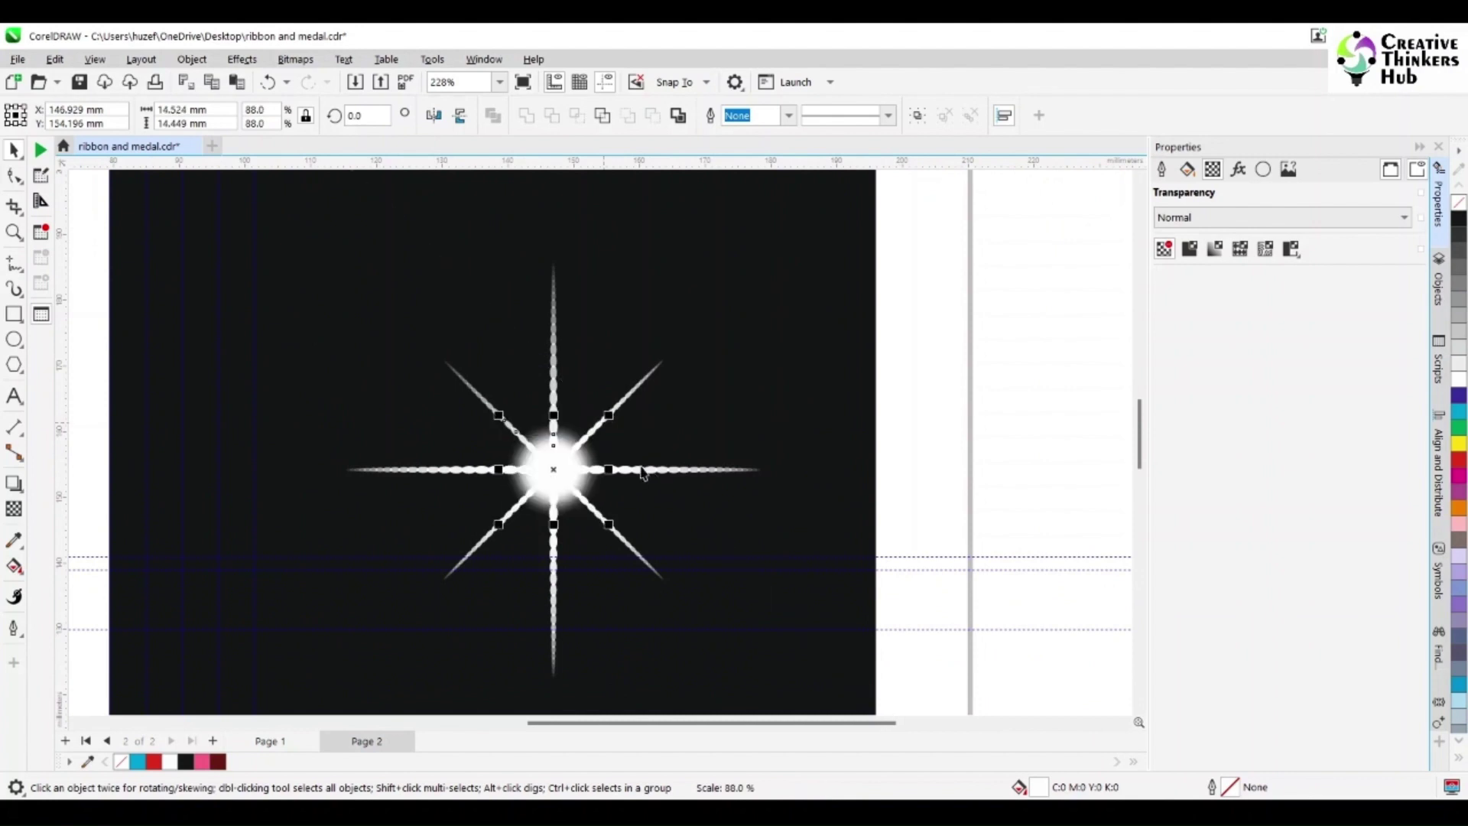
- Shrink the sparkle's rays about their centre to about 33.5 mm across and its centre glow to about 10 mm
click(645, 400)
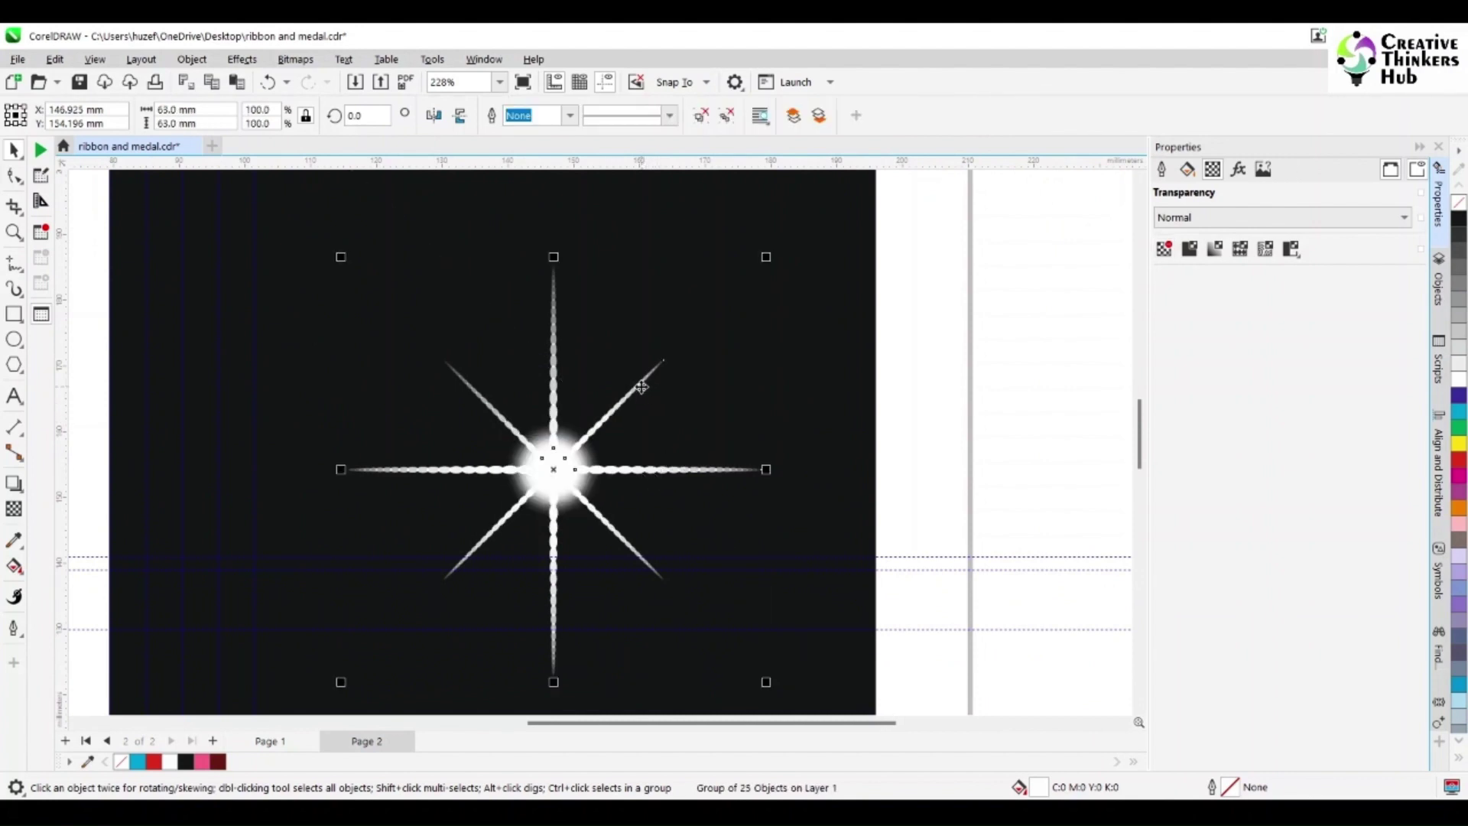
drag(768, 259, 699, 351)
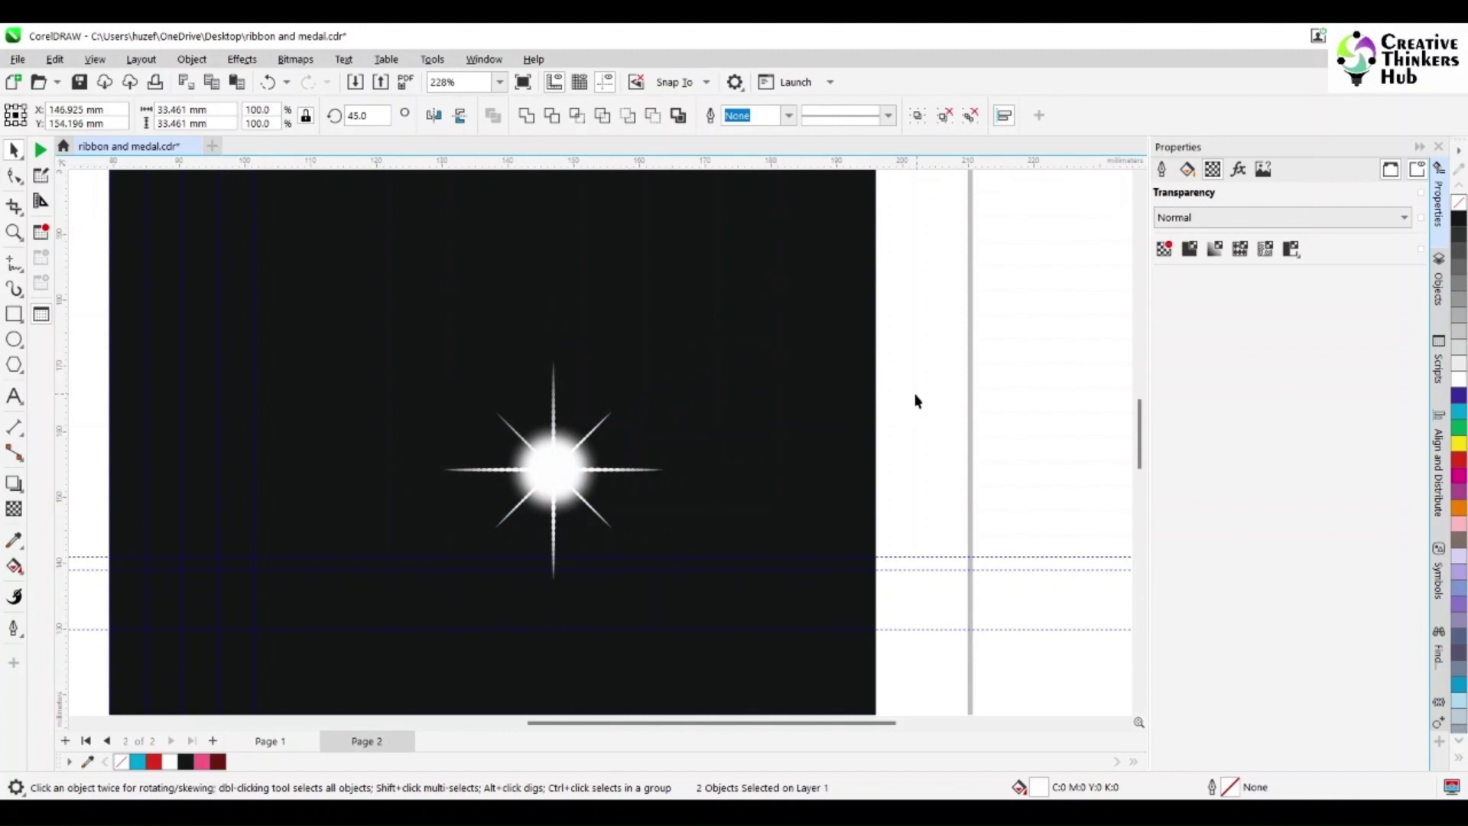
drag(910, 397, 493, 518)
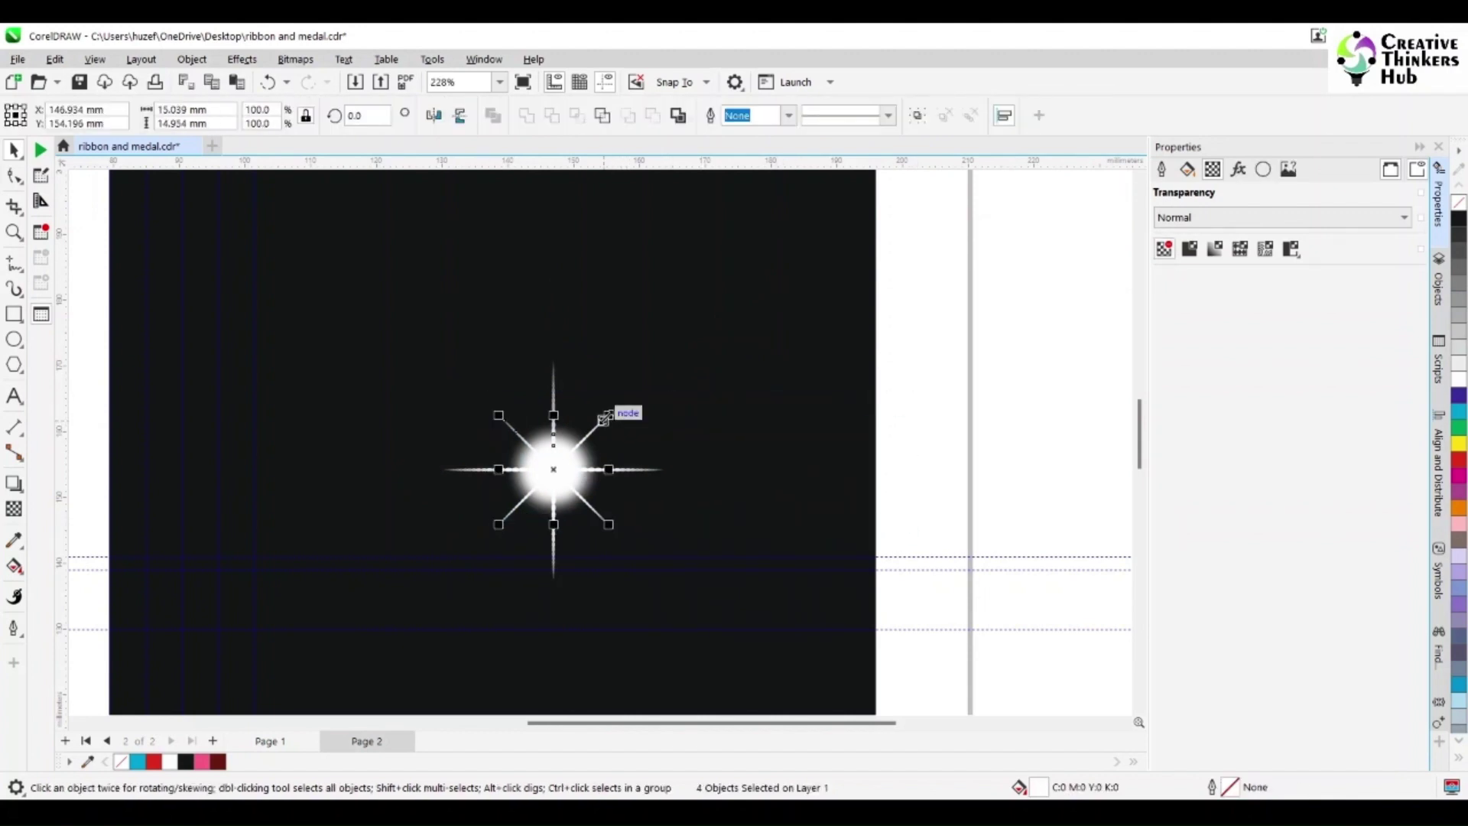
drag(889, 418, 497, 526)
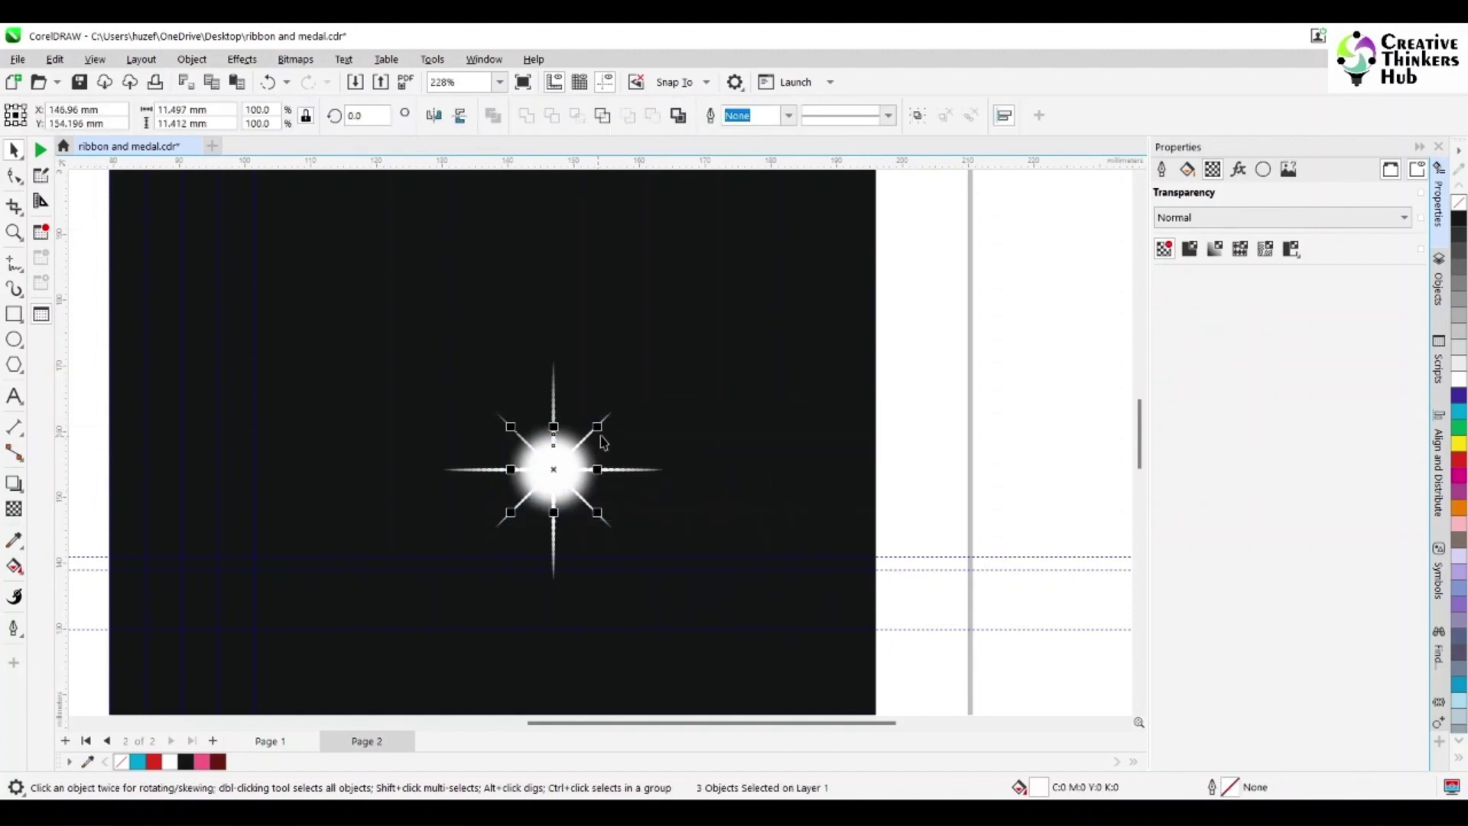
mouse_move(598, 426)
mouse_down()
mouse_move(587, 442)
mouse_move(602, 449)
mouse_up()
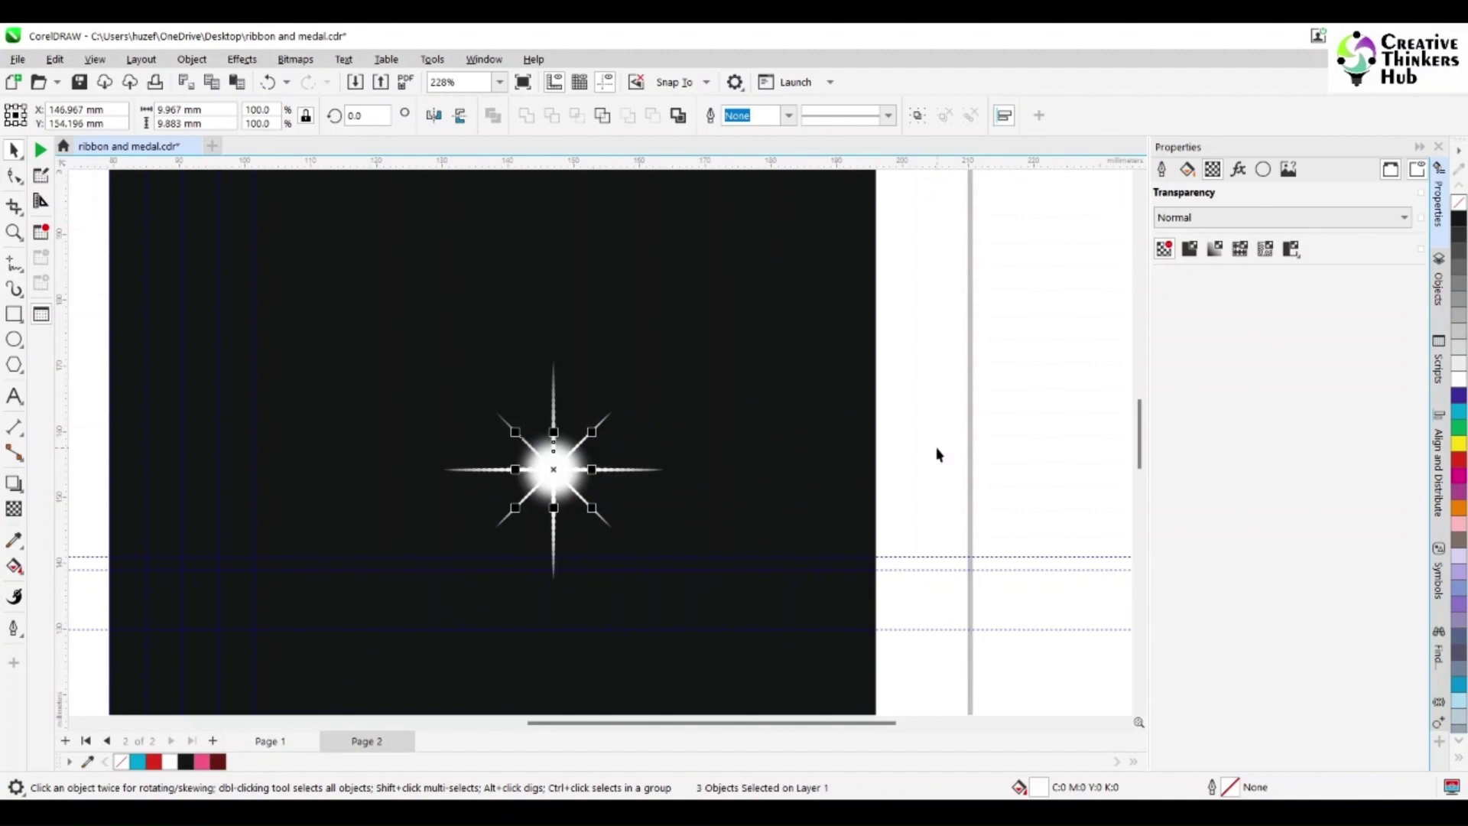
click(937, 452)
- Raise the Gaussian Blur of the sparkle's large white centre glow to a radius of 48.1 pixels
click(567, 448)
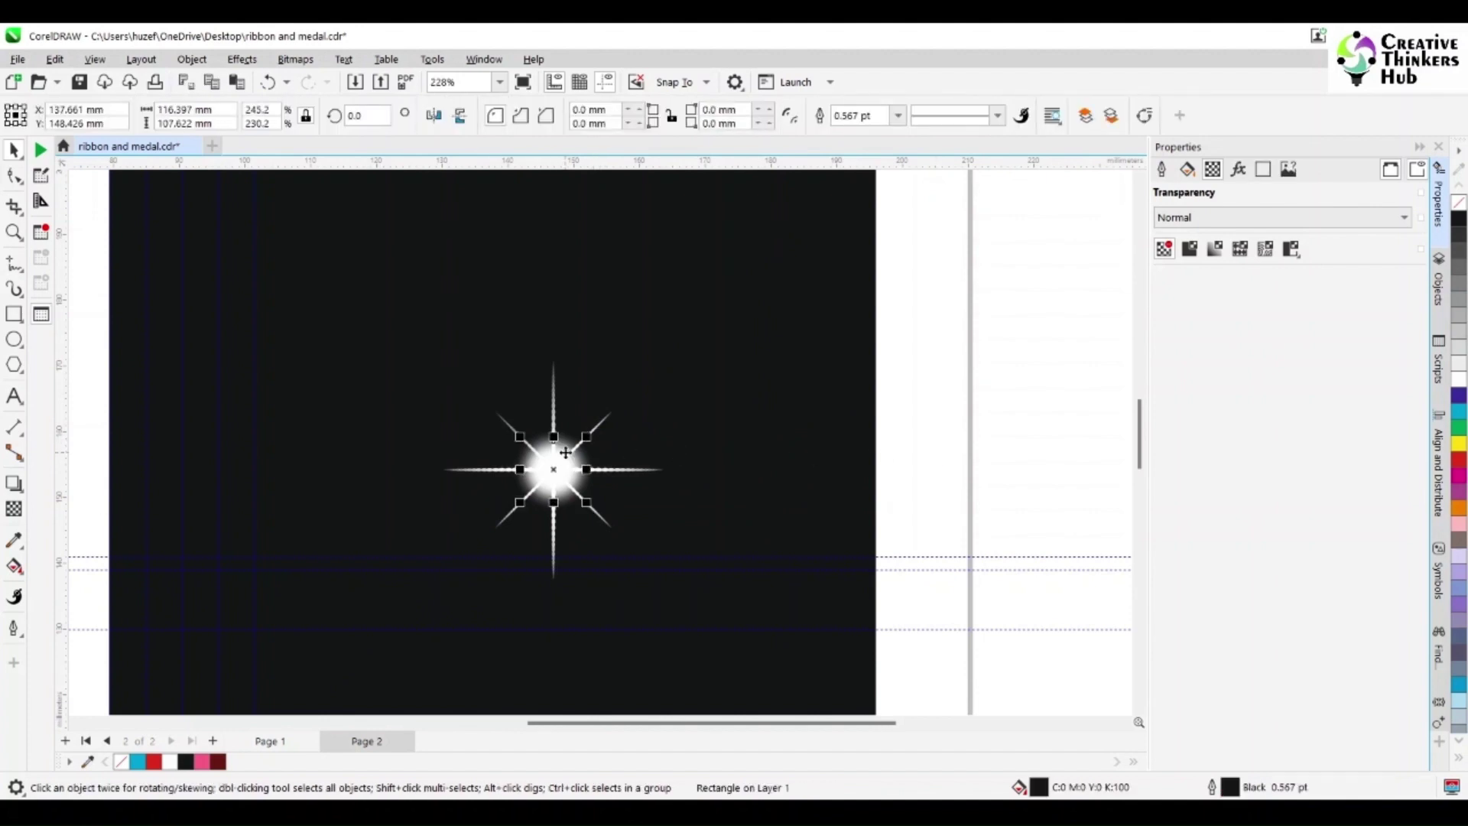
click(584, 447)
scroll(589, 517, up, 2)
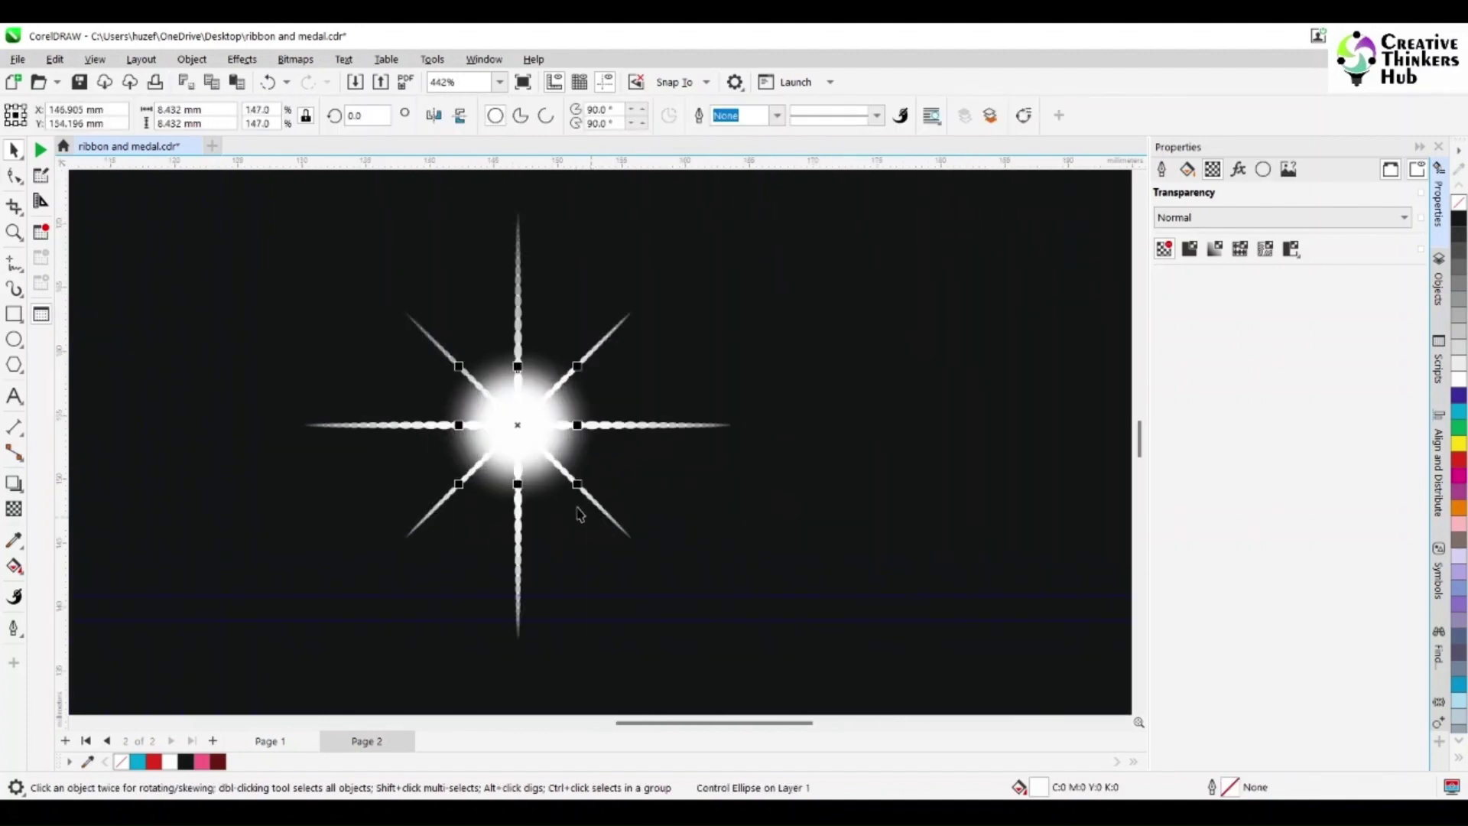
click(603, 321)
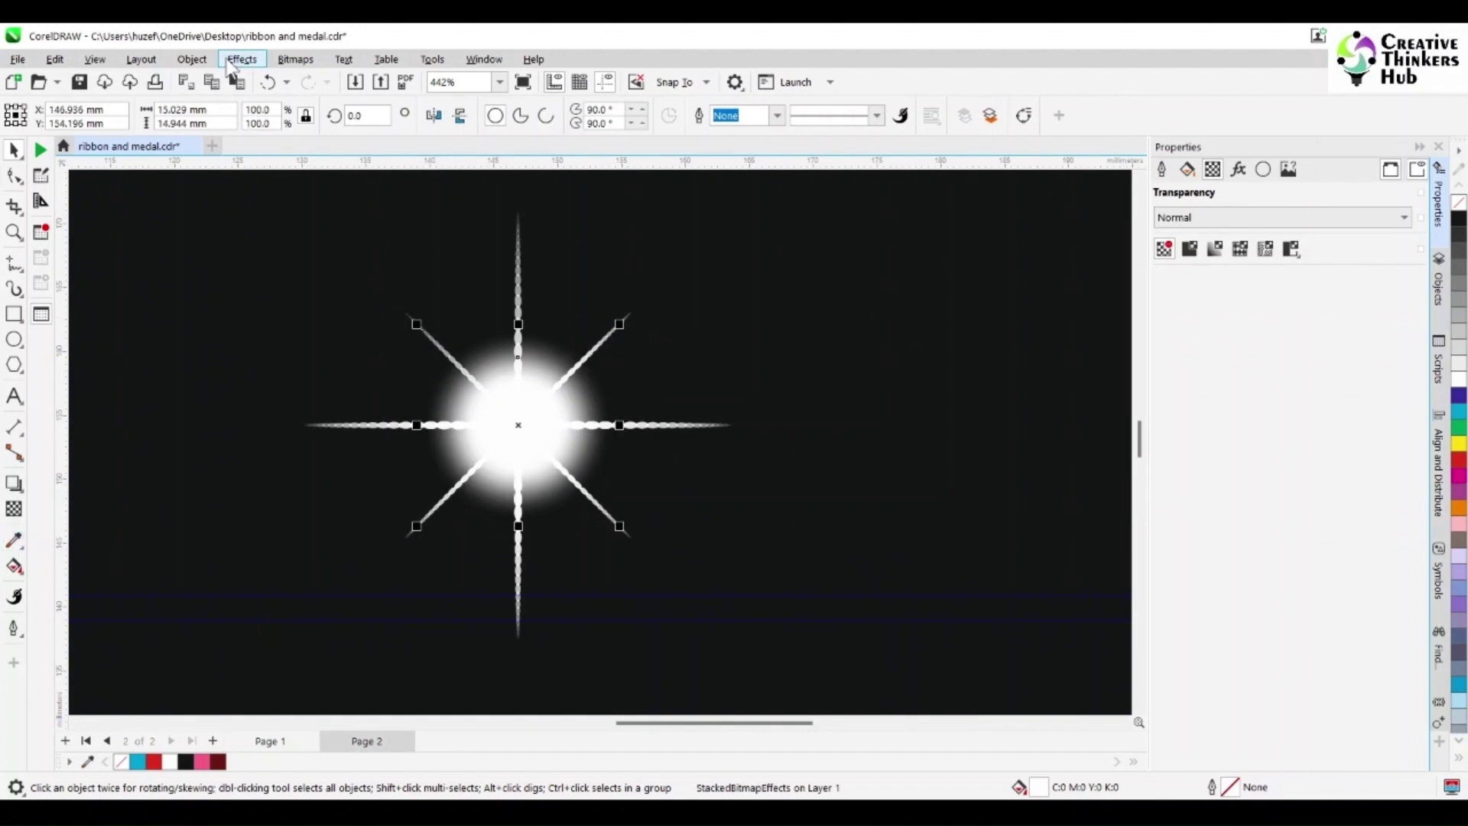
click(191, 59)
click(191, 58)
click(242, 59)
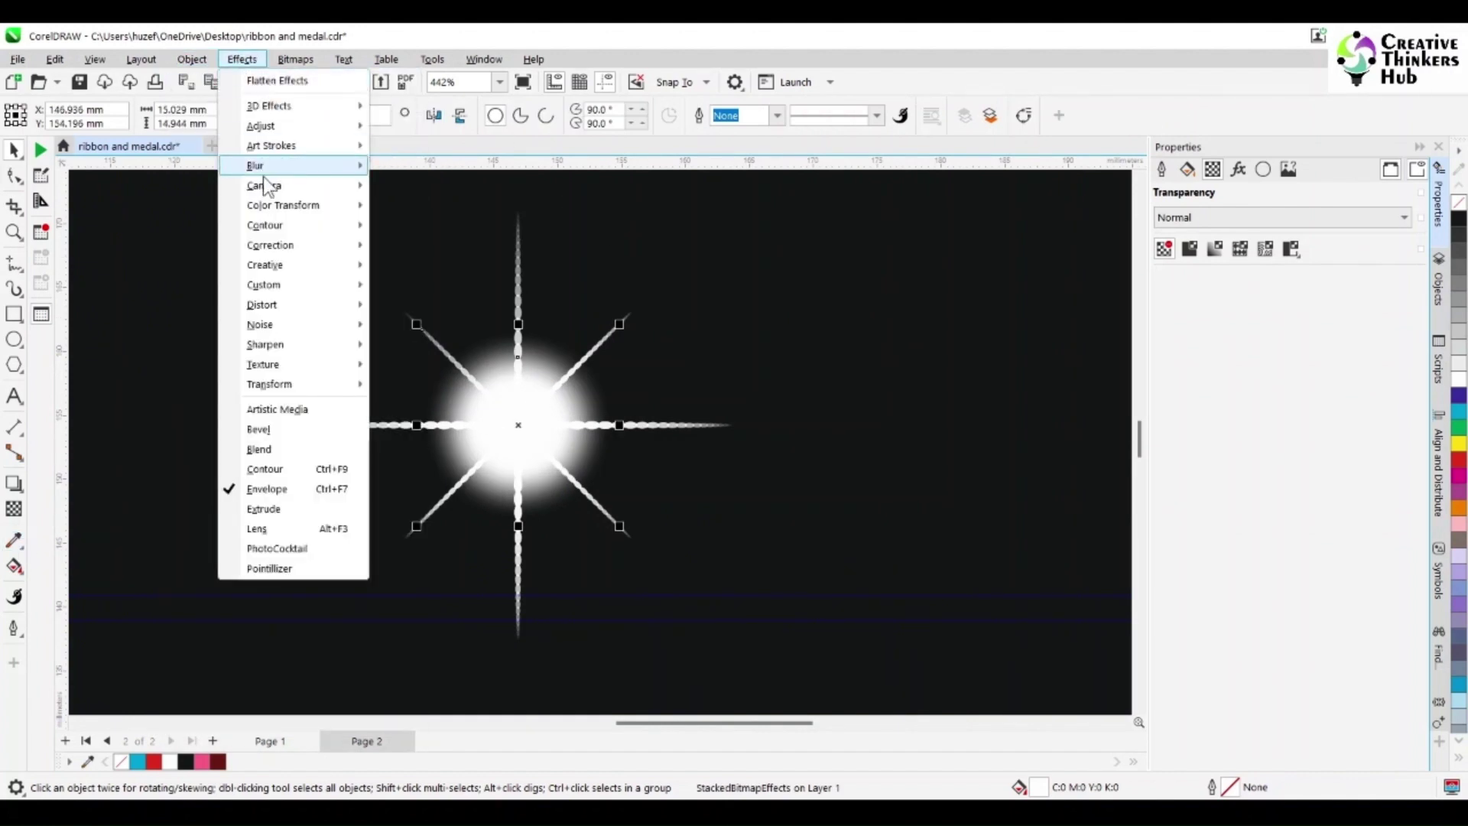
mouse_move(264, 169)
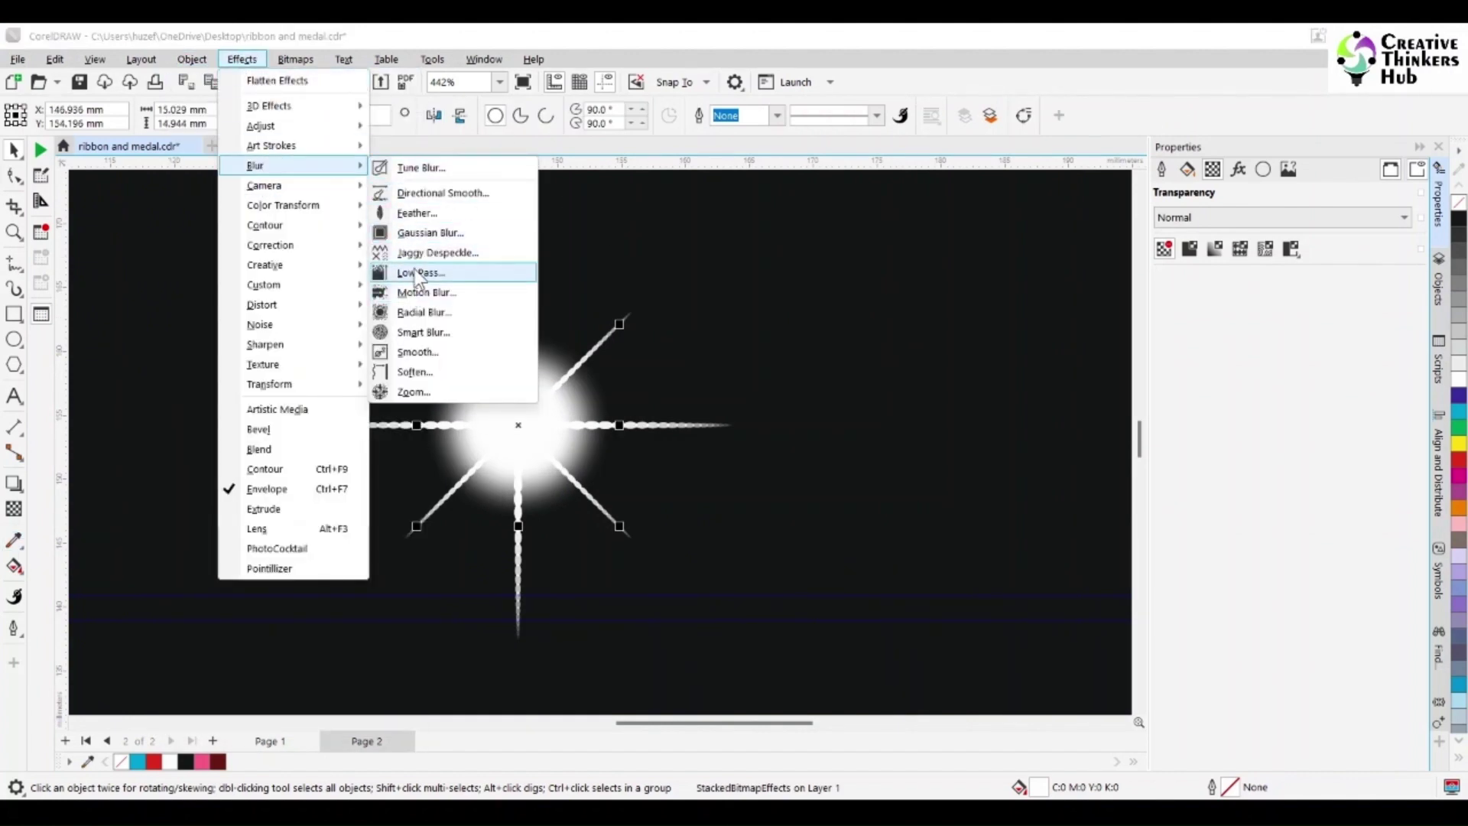
click(418, 233)
drag(729, 337, 1136, 385)
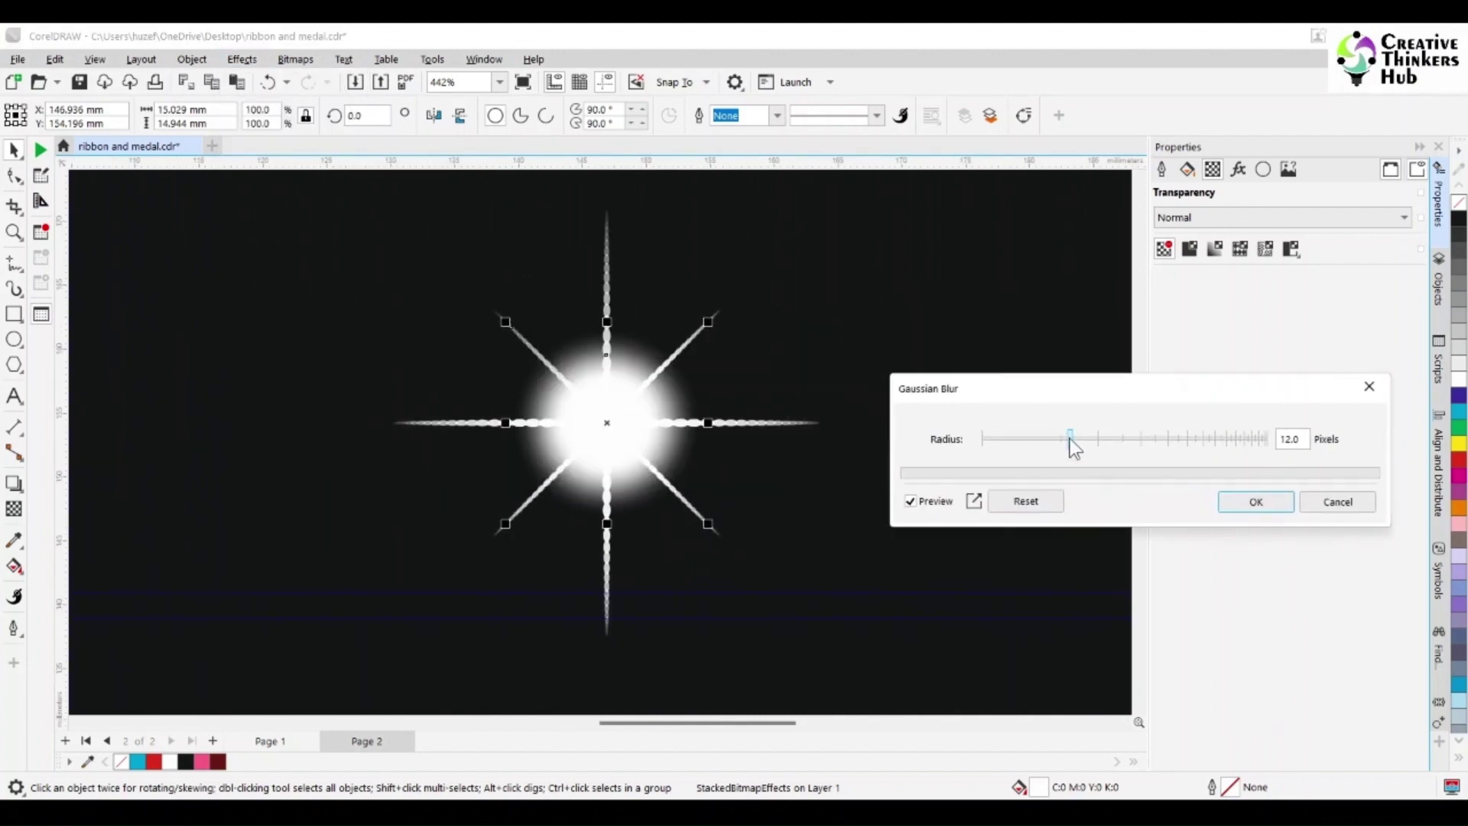
drag(1075, 448, 1153, 442)
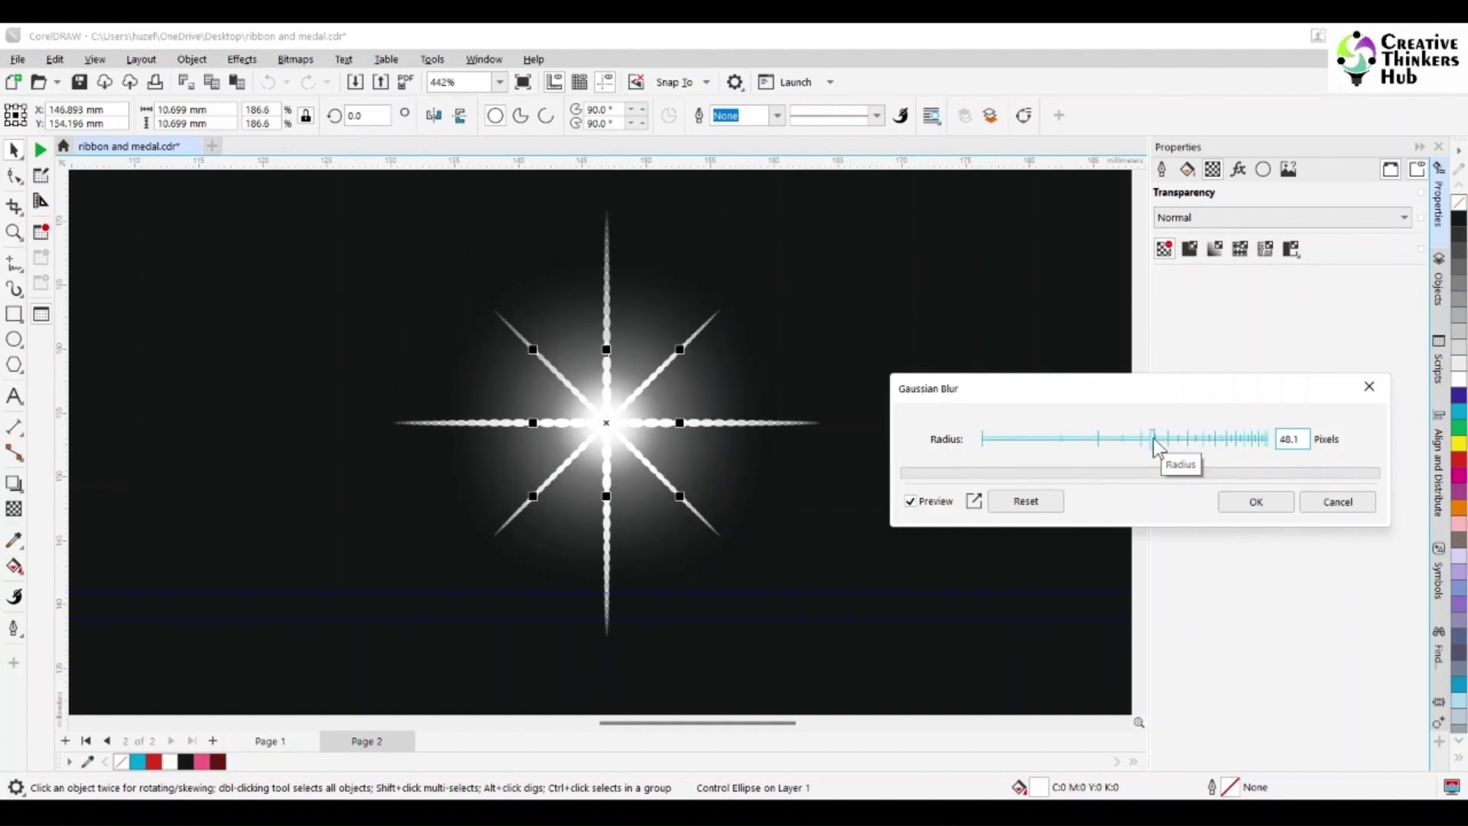
click(1255, 502)
- Group the sparkle's rays and glow, and move the group off the black square onto the straight red ribbon
scroll(934, 449, down, 6)
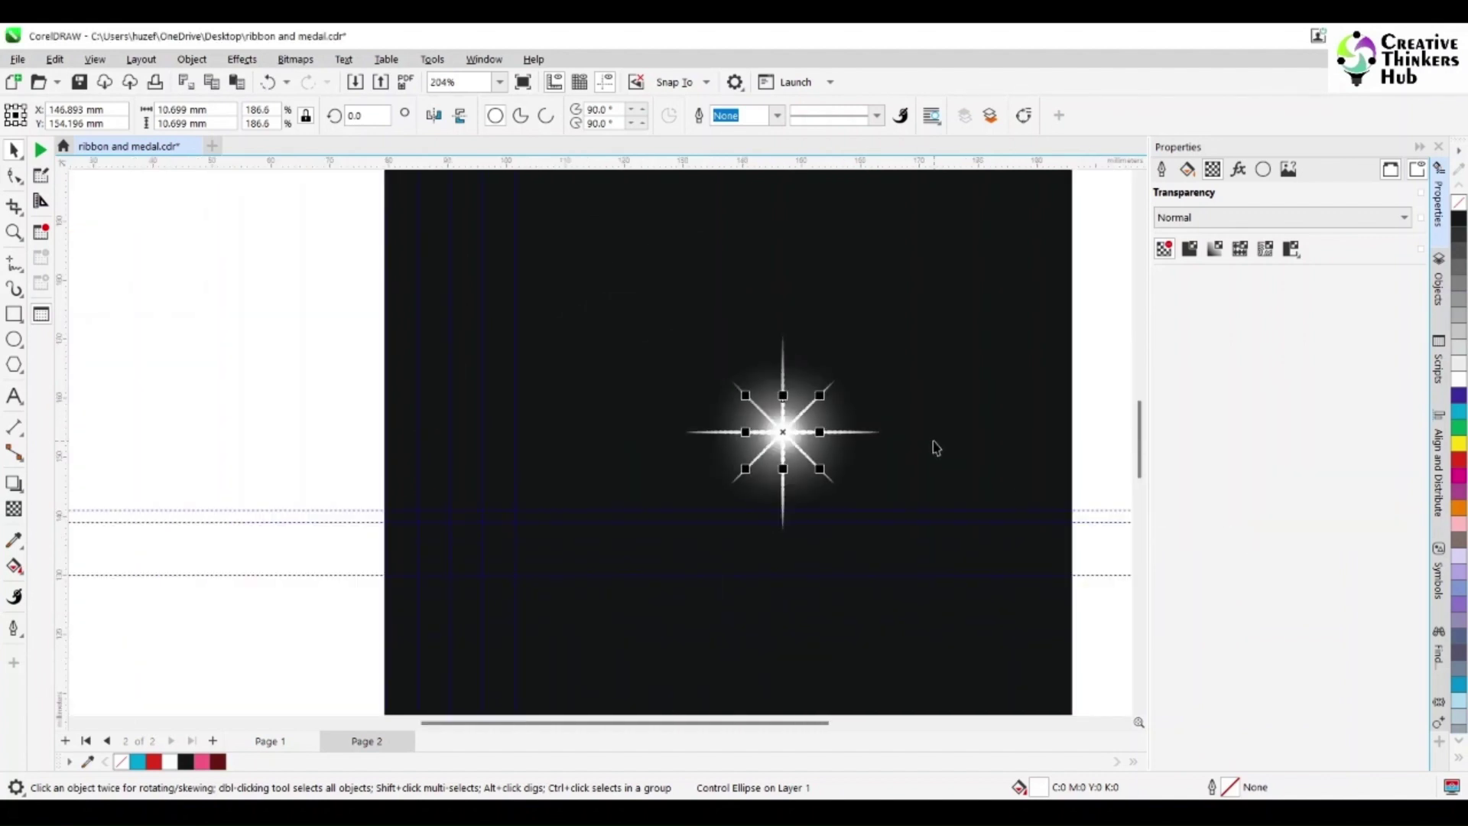
scroll(952, 388, down, 1)
click(956, 318)
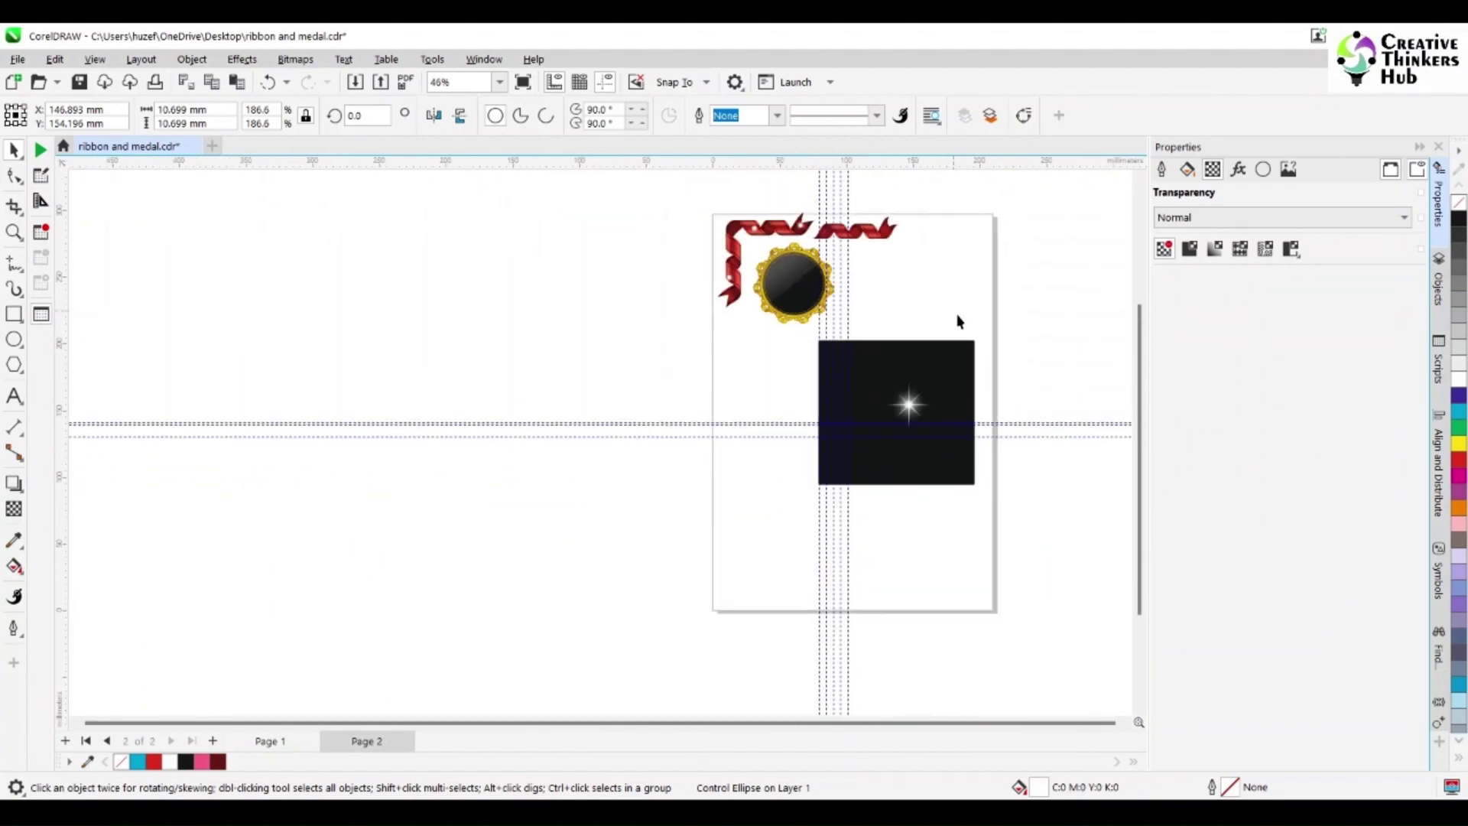
click(864, 467)
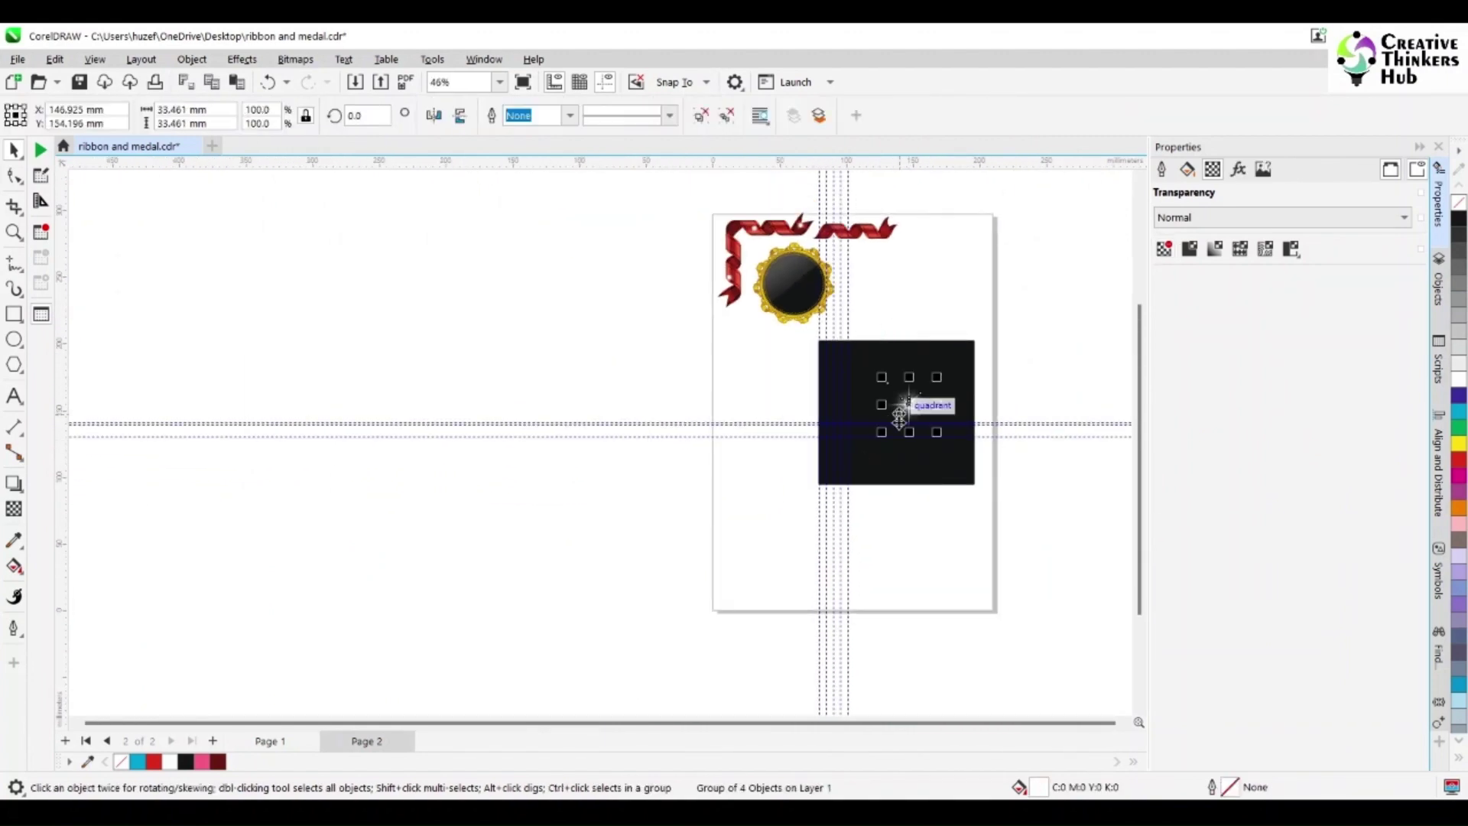
drag(903, 406, 876, 230)
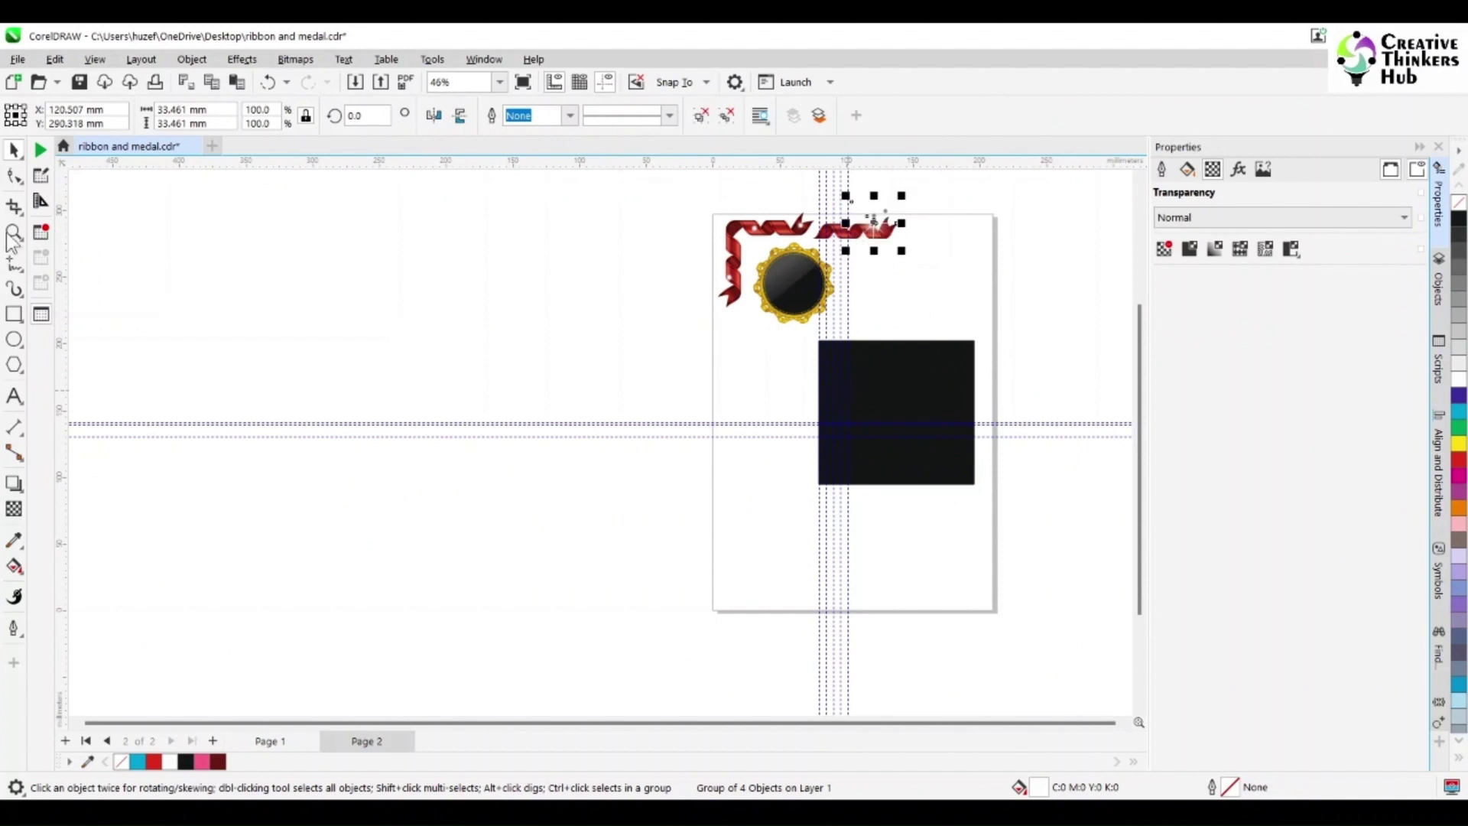
- Scale the sparkle group proportionally to 32.9% and place it on the rear upper fold of the straight red ribbon
click(13, 232)
drag(754, 193, 945, 367)
click(13, 150)
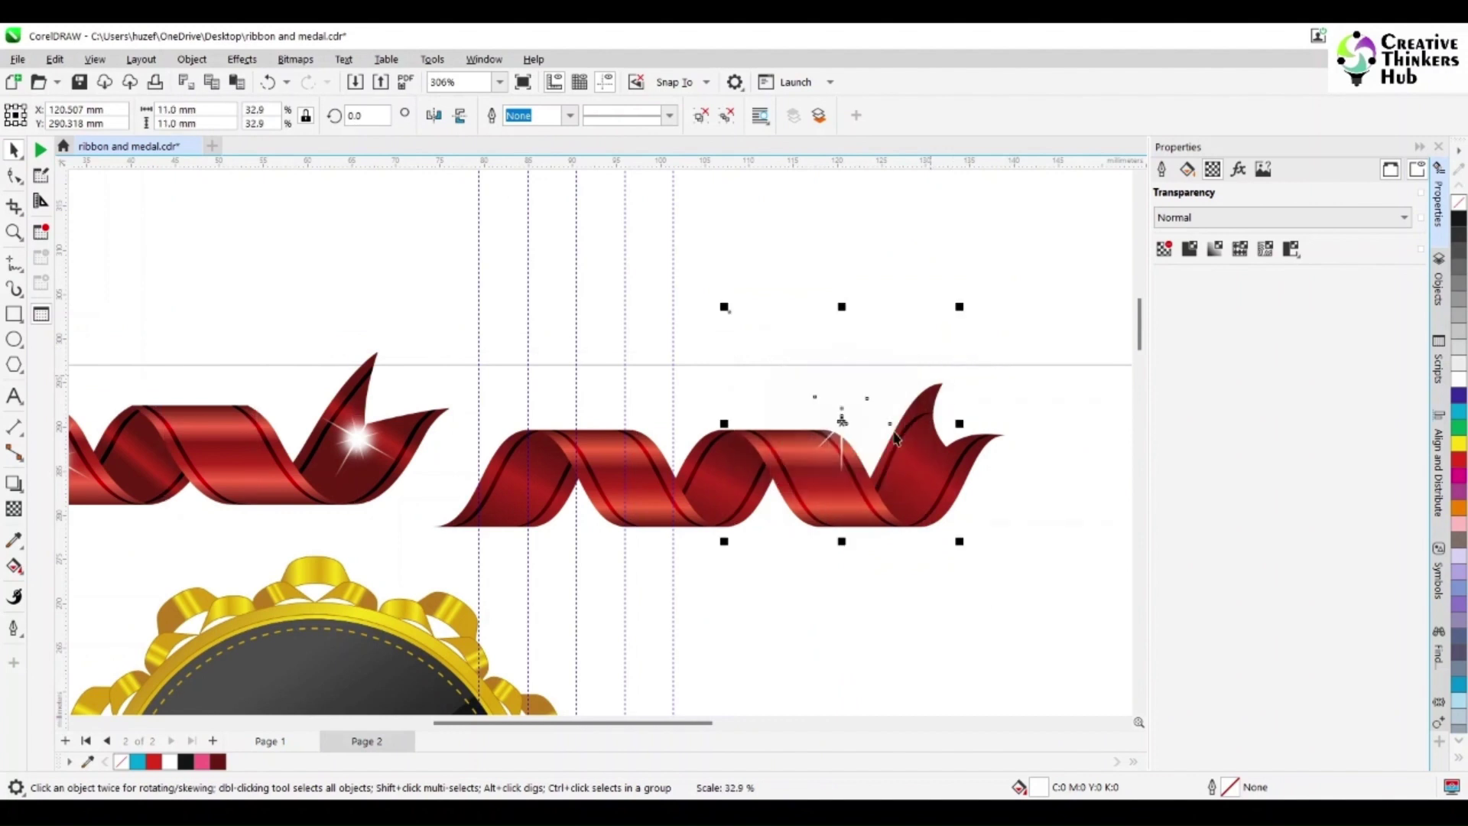
drag(845, 416, 824, 451)
- Shift the sparkle group about 3 mm left along the ribbon, over the crossing of its second loop
click(834, 596)
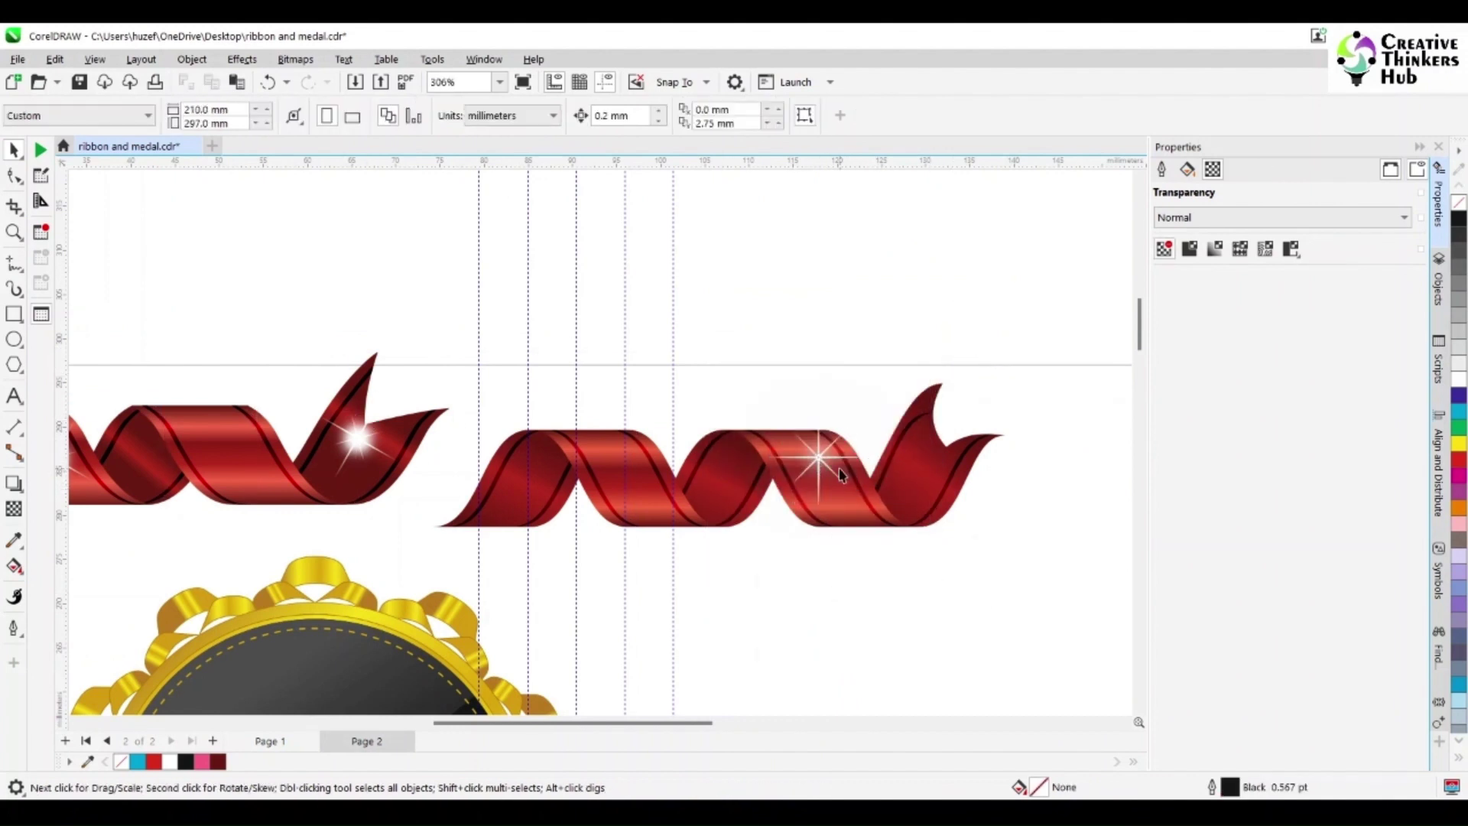
click(818, 459)
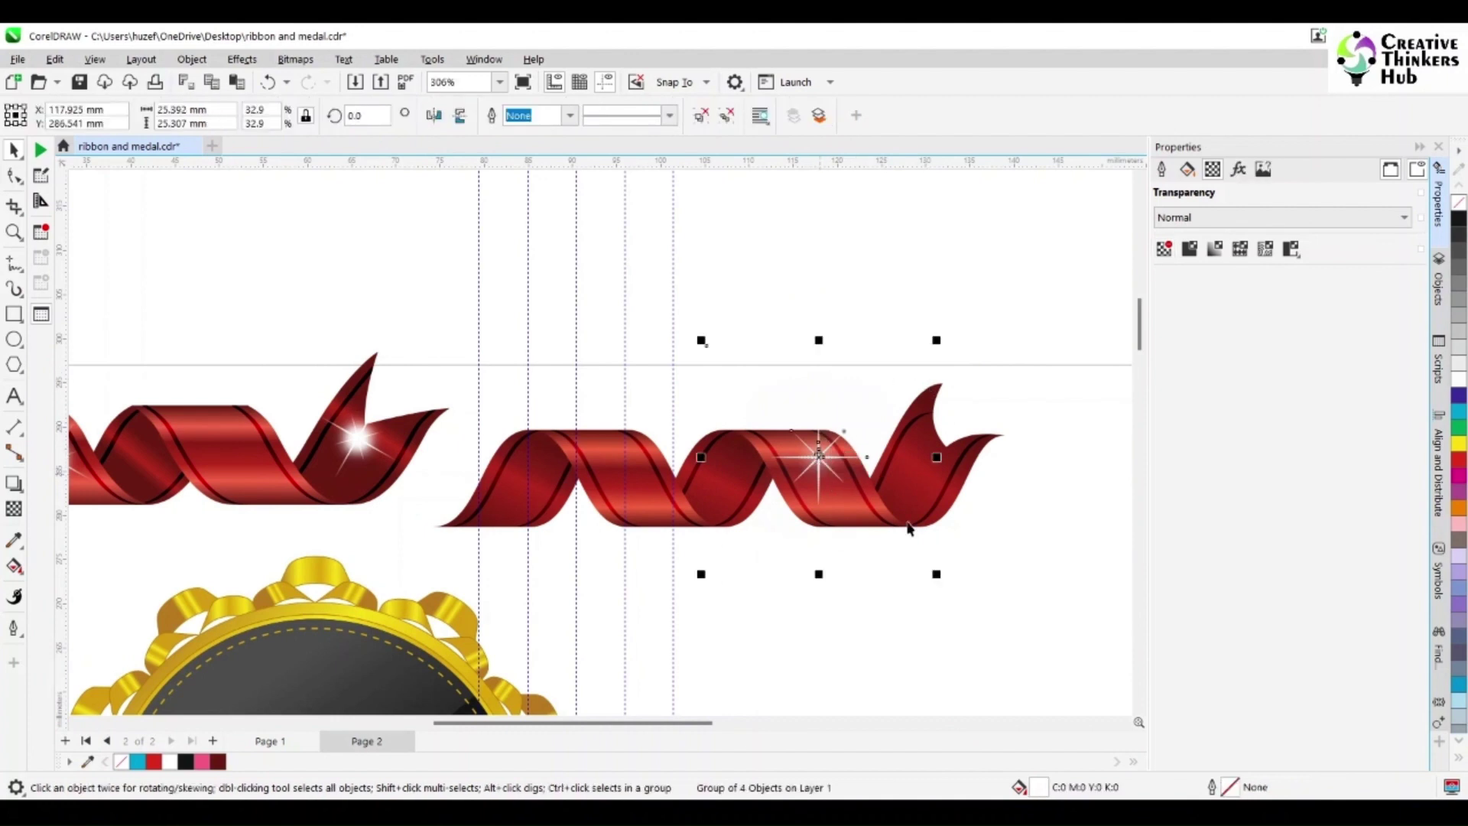
click(874, 578)
click(852, 611)
click(820, 486)
drag(820, 487, 793, 491)
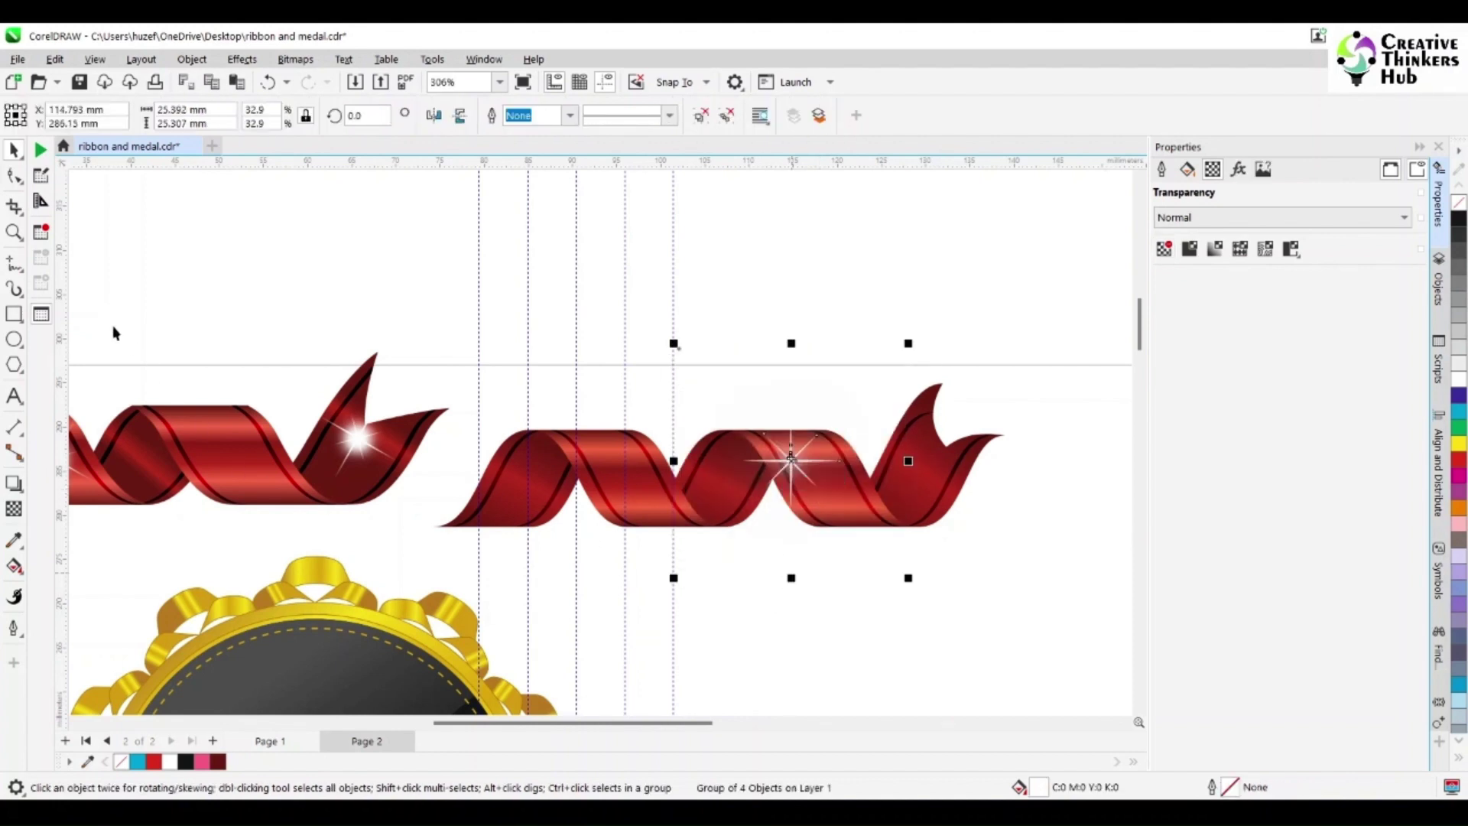
- Set the Gaussian Blur of the large glow inside the sparkle group to a radius of 6.7 pixels
click(14, 233)
drag(734, 409, 858, 597)
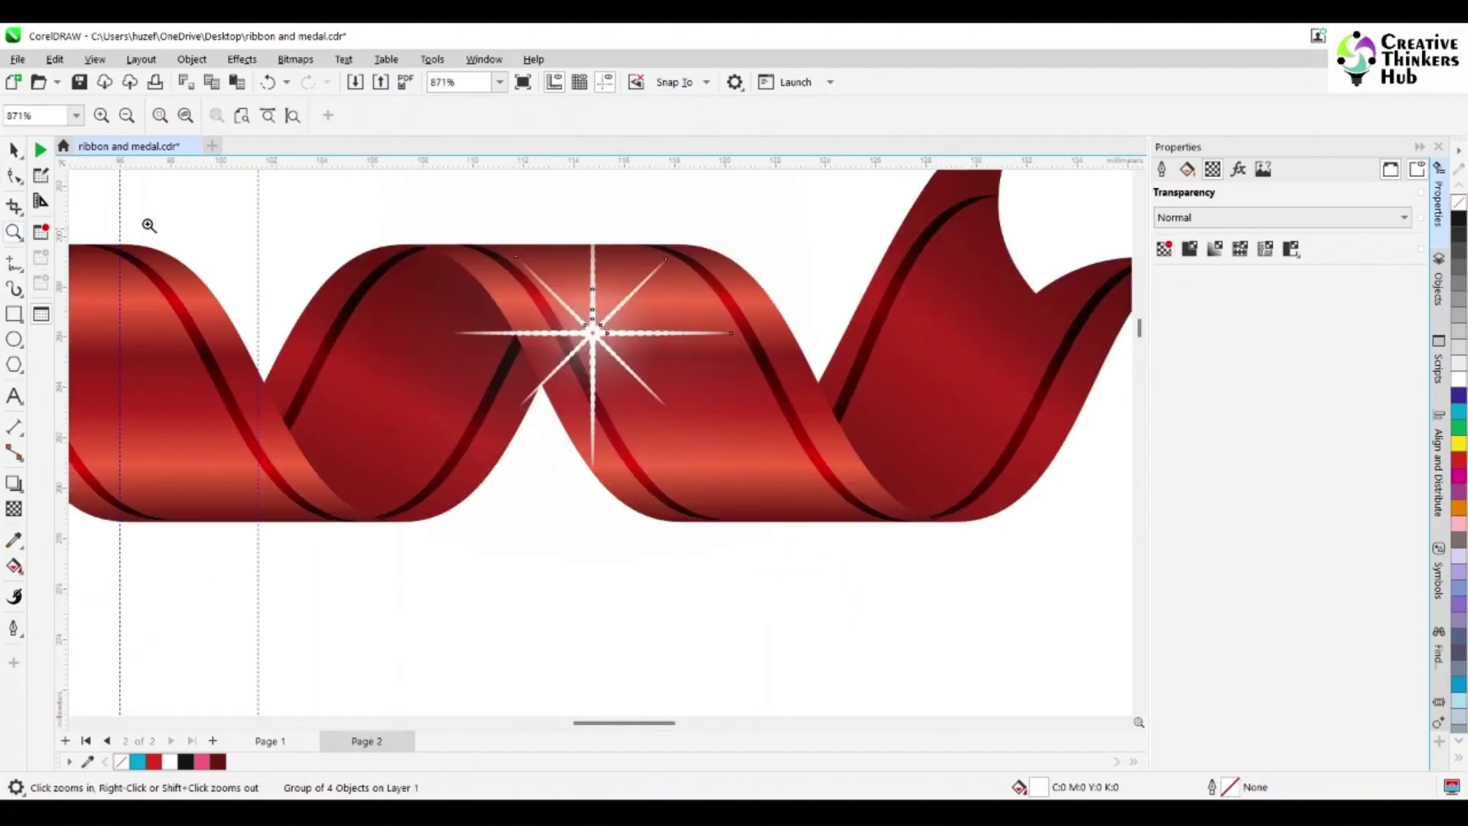
click(13, 151)
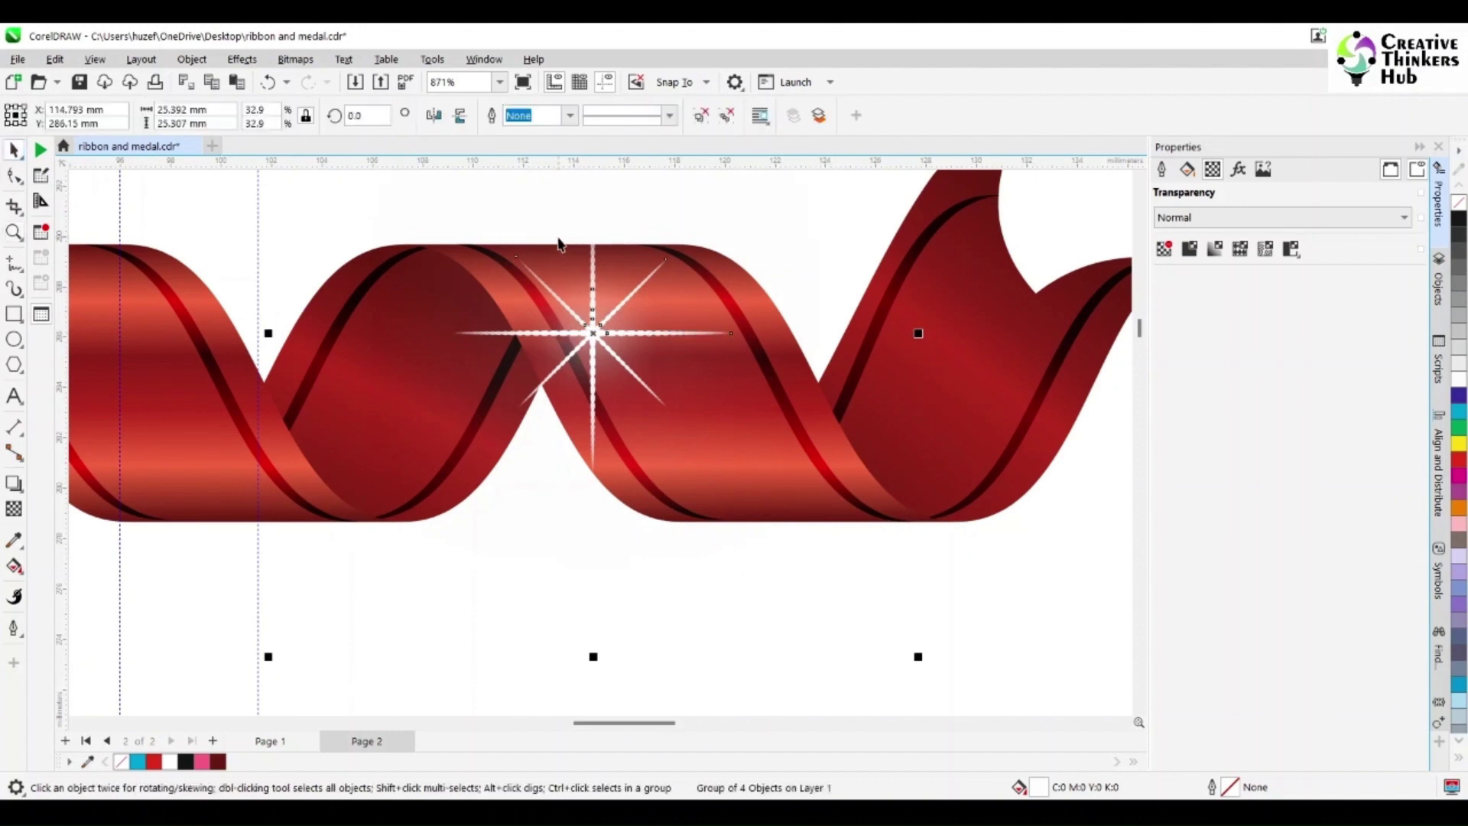
click(769, 616)
click(677, 265)
ctrl+click(603, 331)
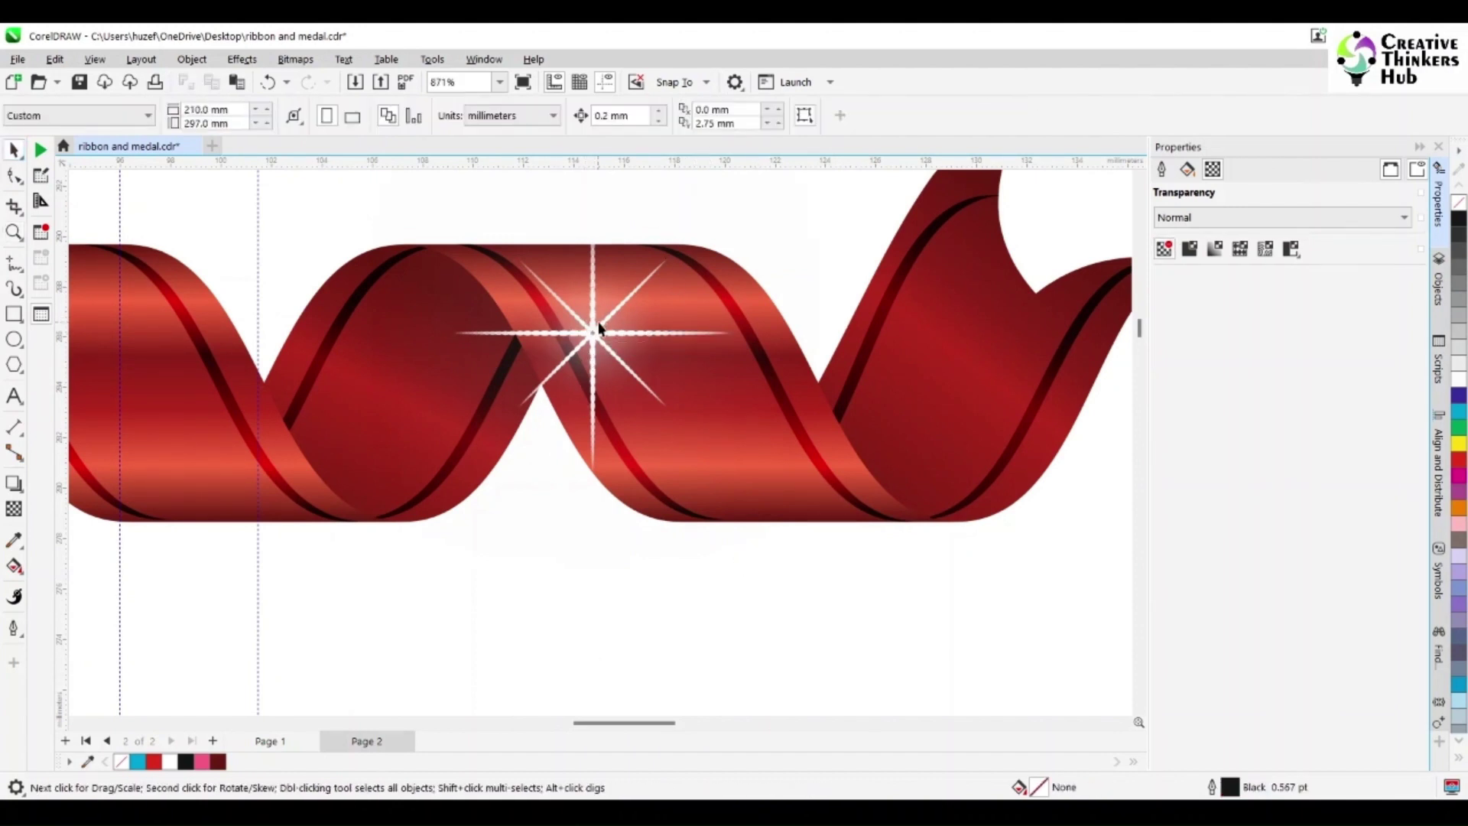
ctrl+click(603, 330)
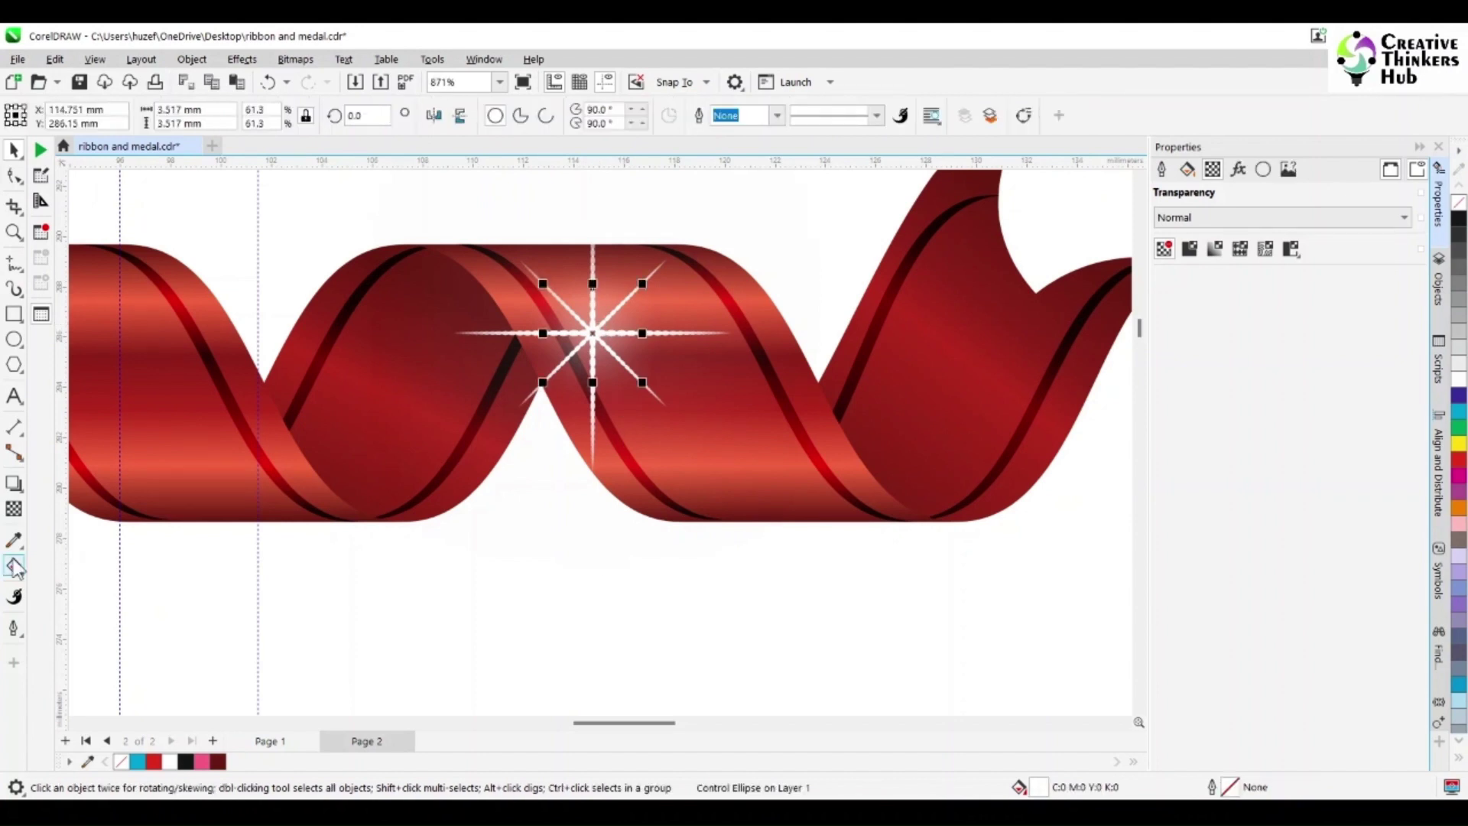
click(241, 59)
mouse_move(298, 165)
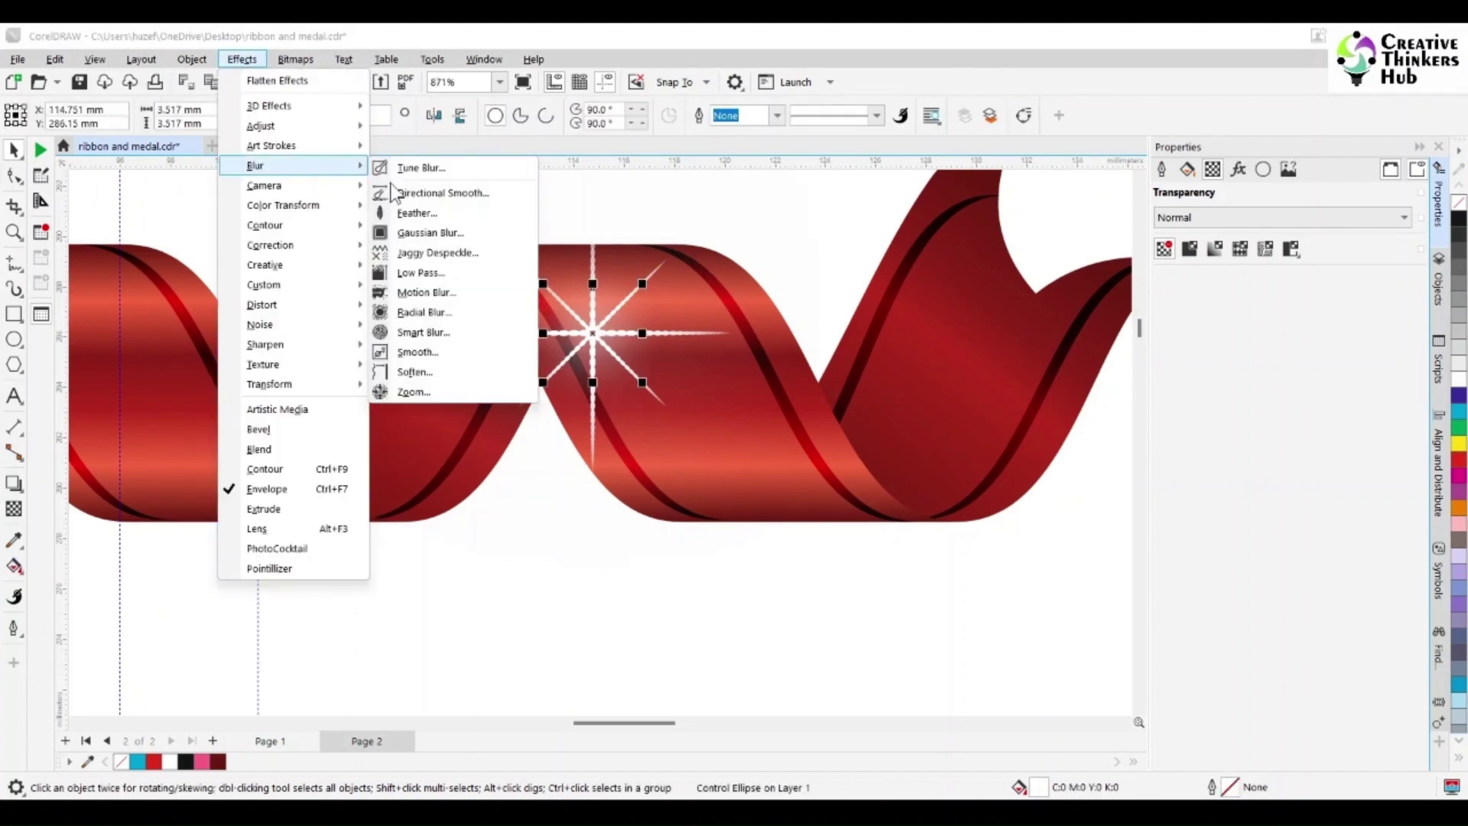
click(419, 234)
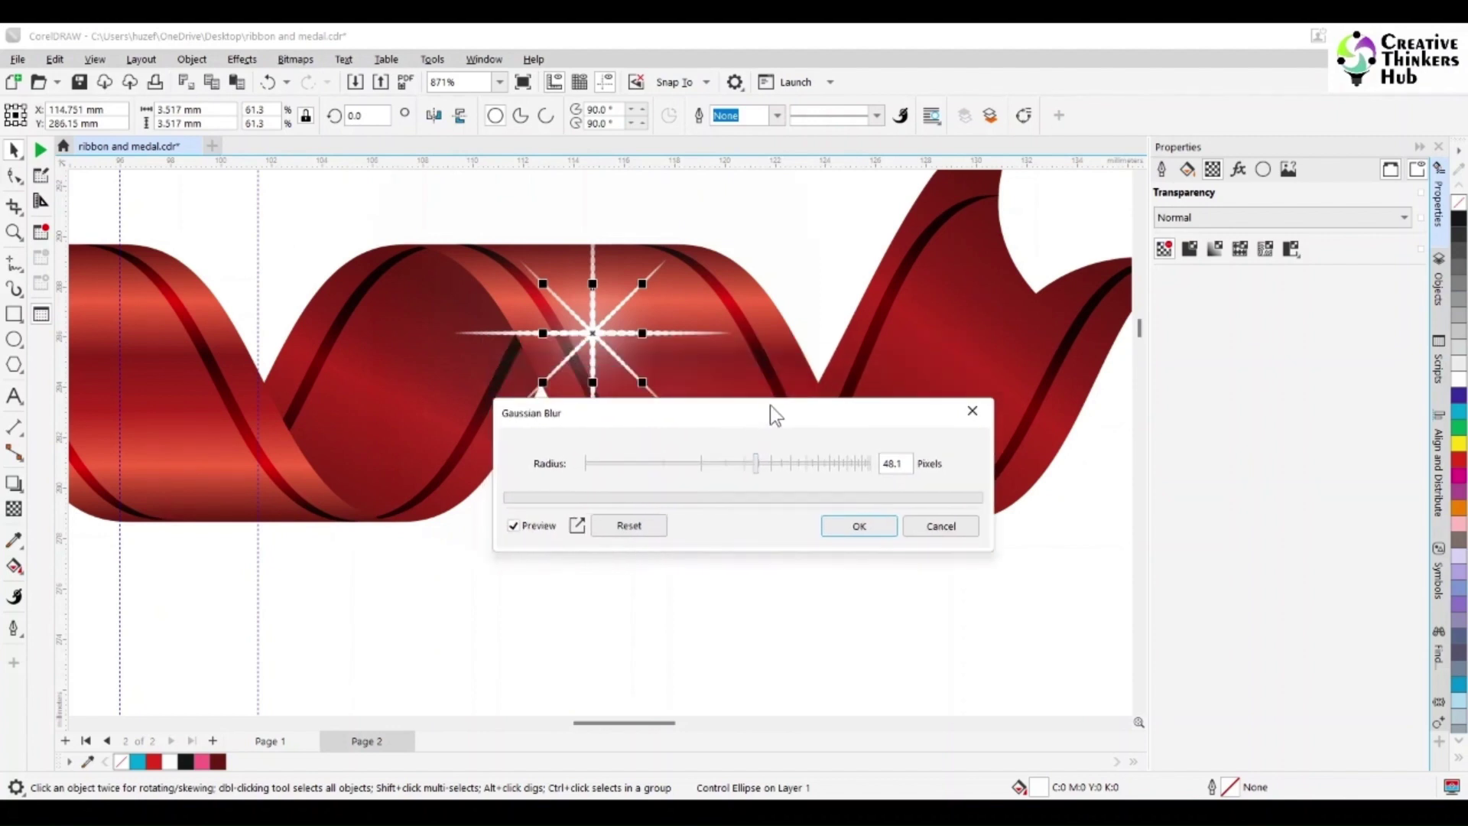
drag(717, 475, 639, 471)
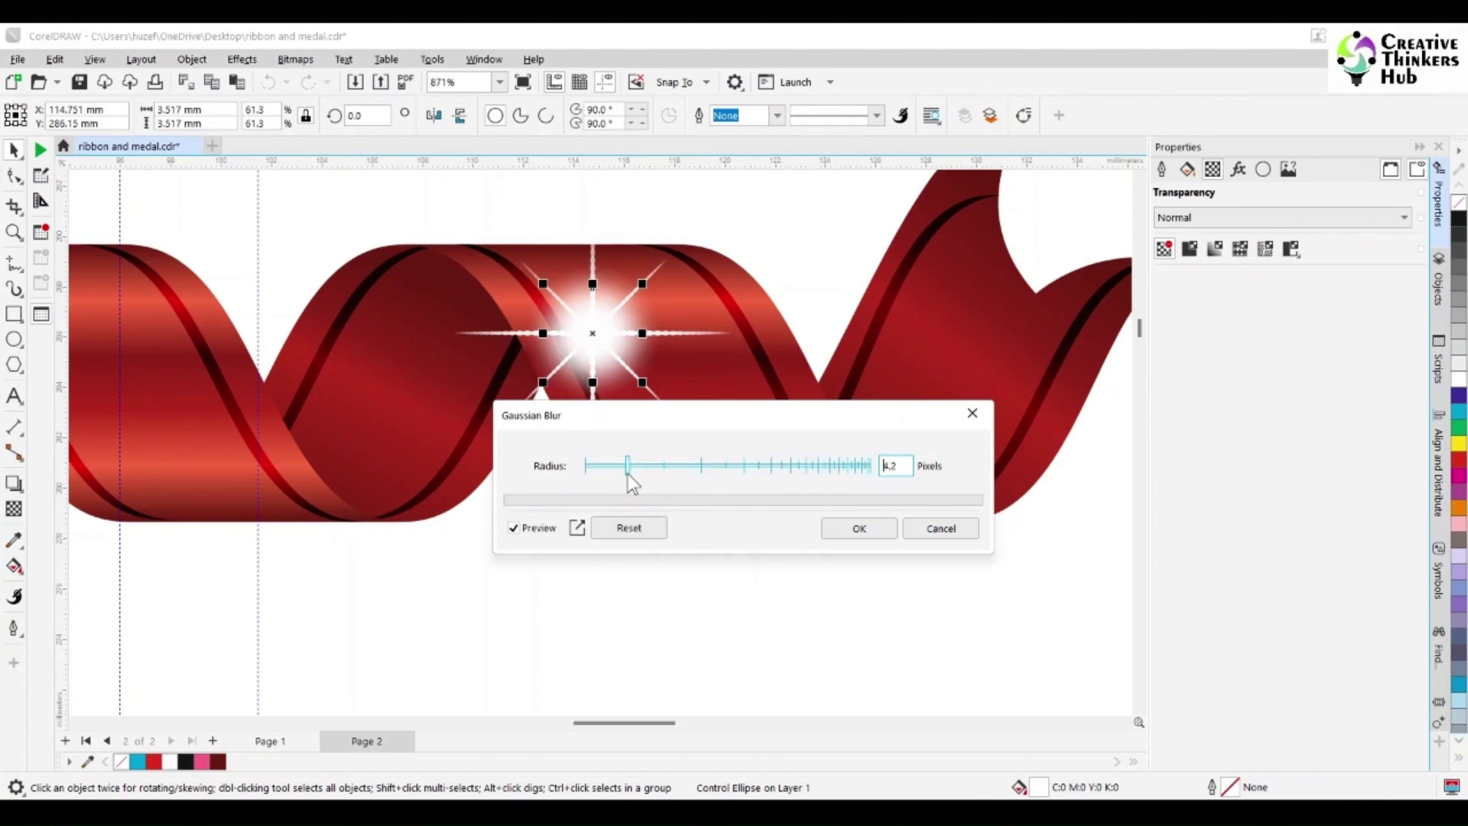
drag(629, 474, 646, 474)
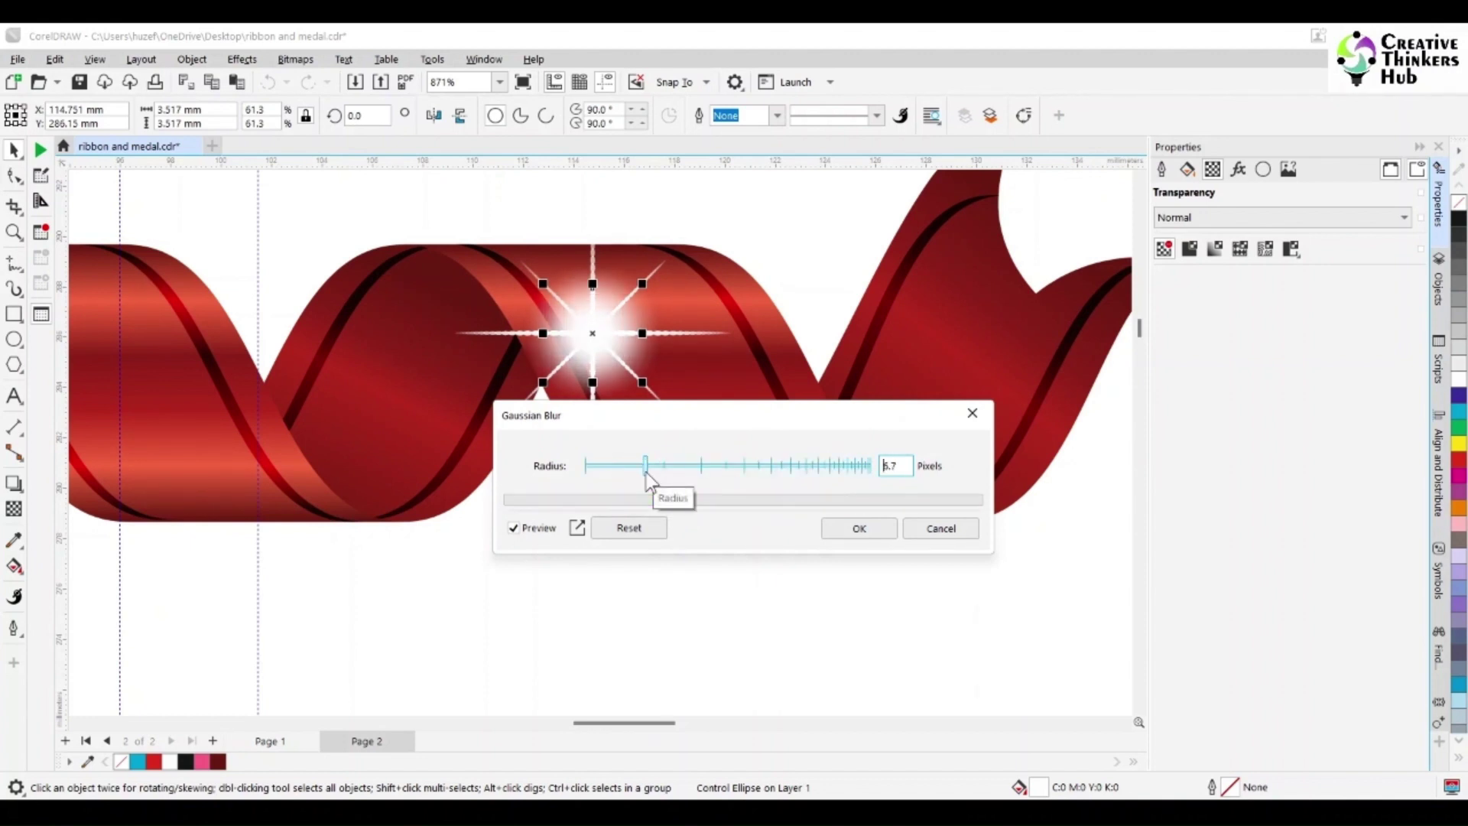
click(864, 528)
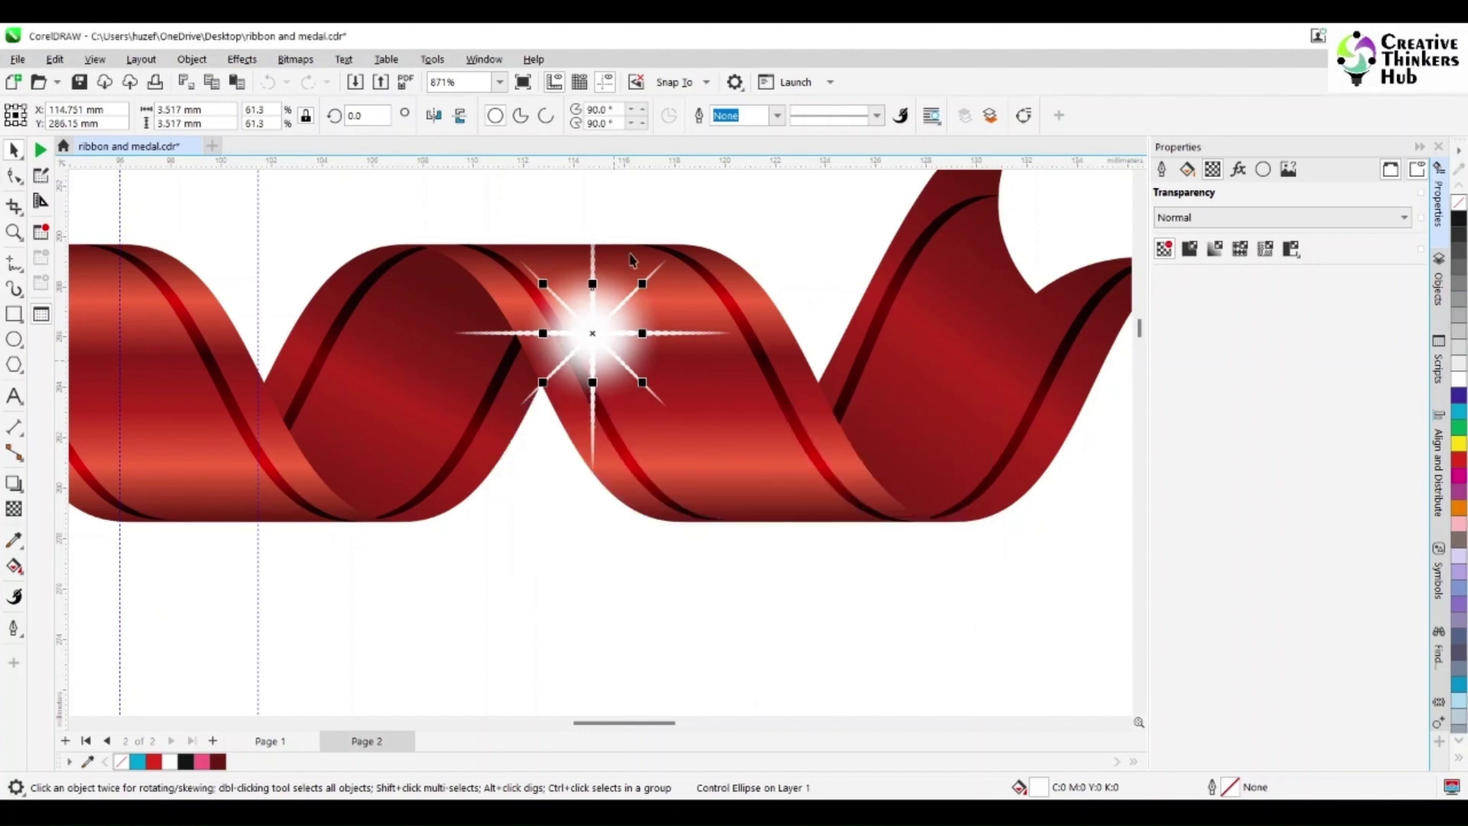
- Move the large white glow off the star's centre to the lower right of the rays, exposing the small centre circle
click(597, 331)
click(601, 334)
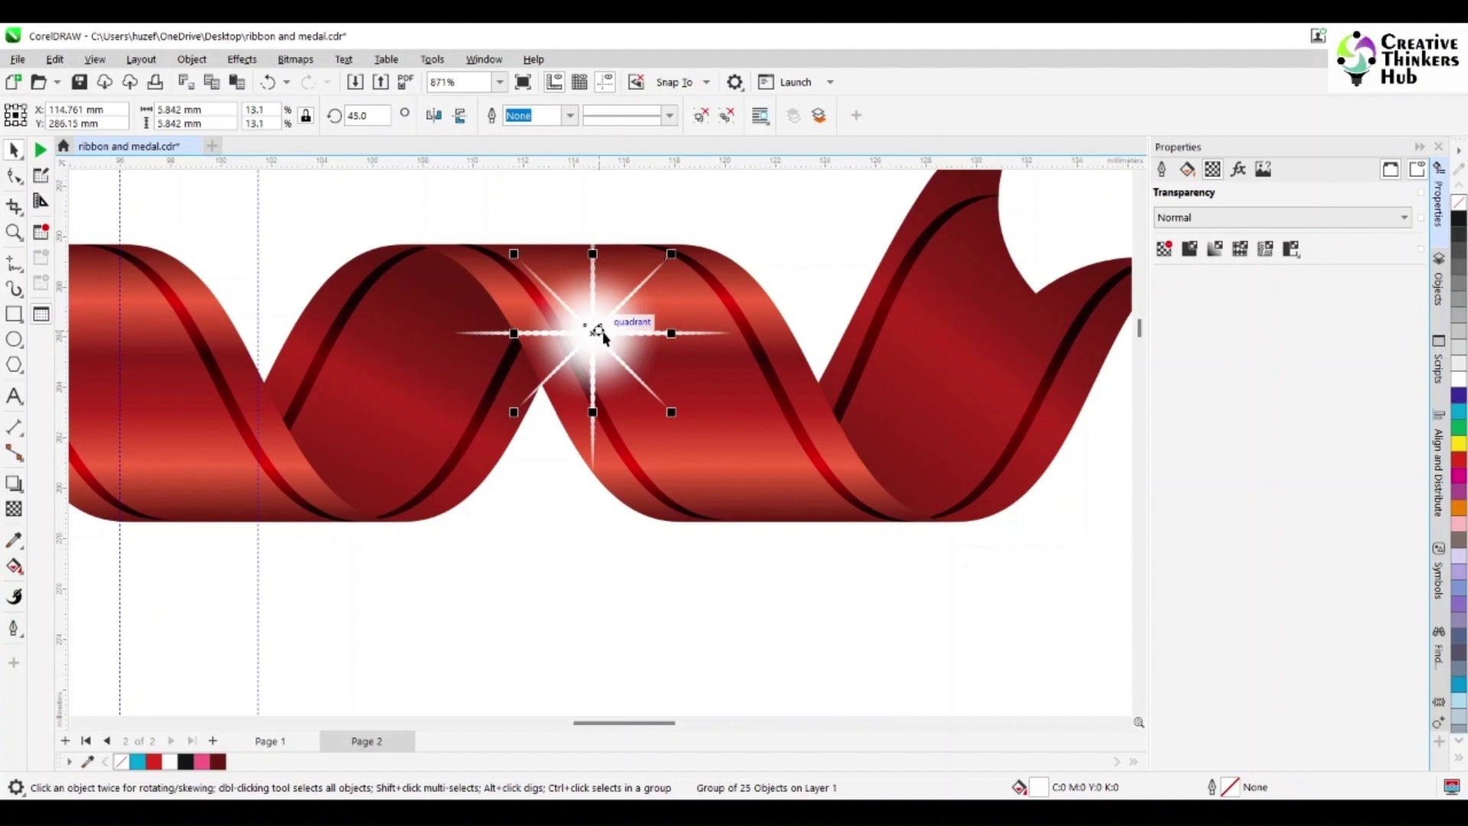
scroll(597, 330, up, 3)
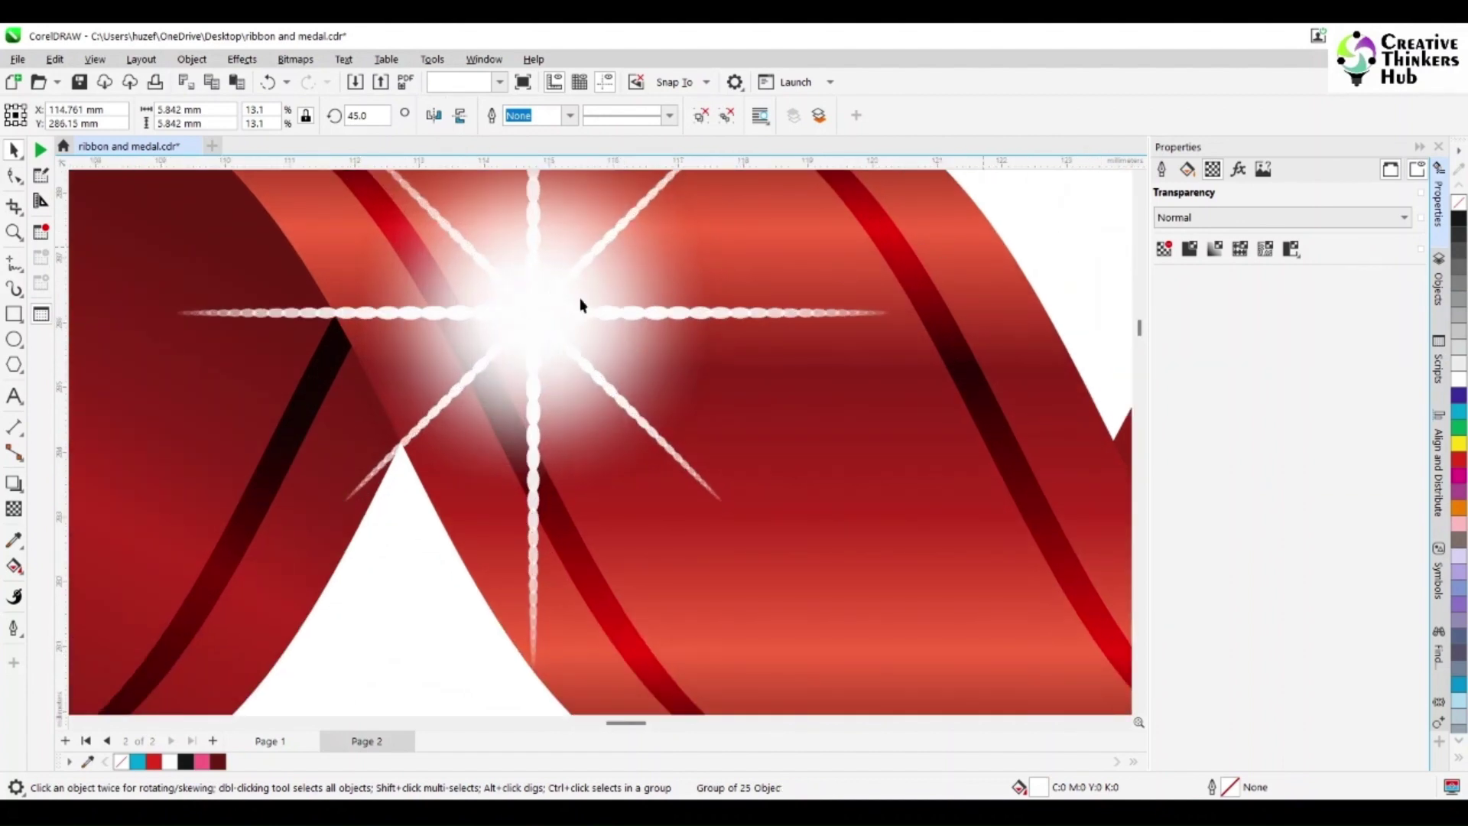
key(Escape)
click(573, 300)
drag(573, 299, 777, 447)
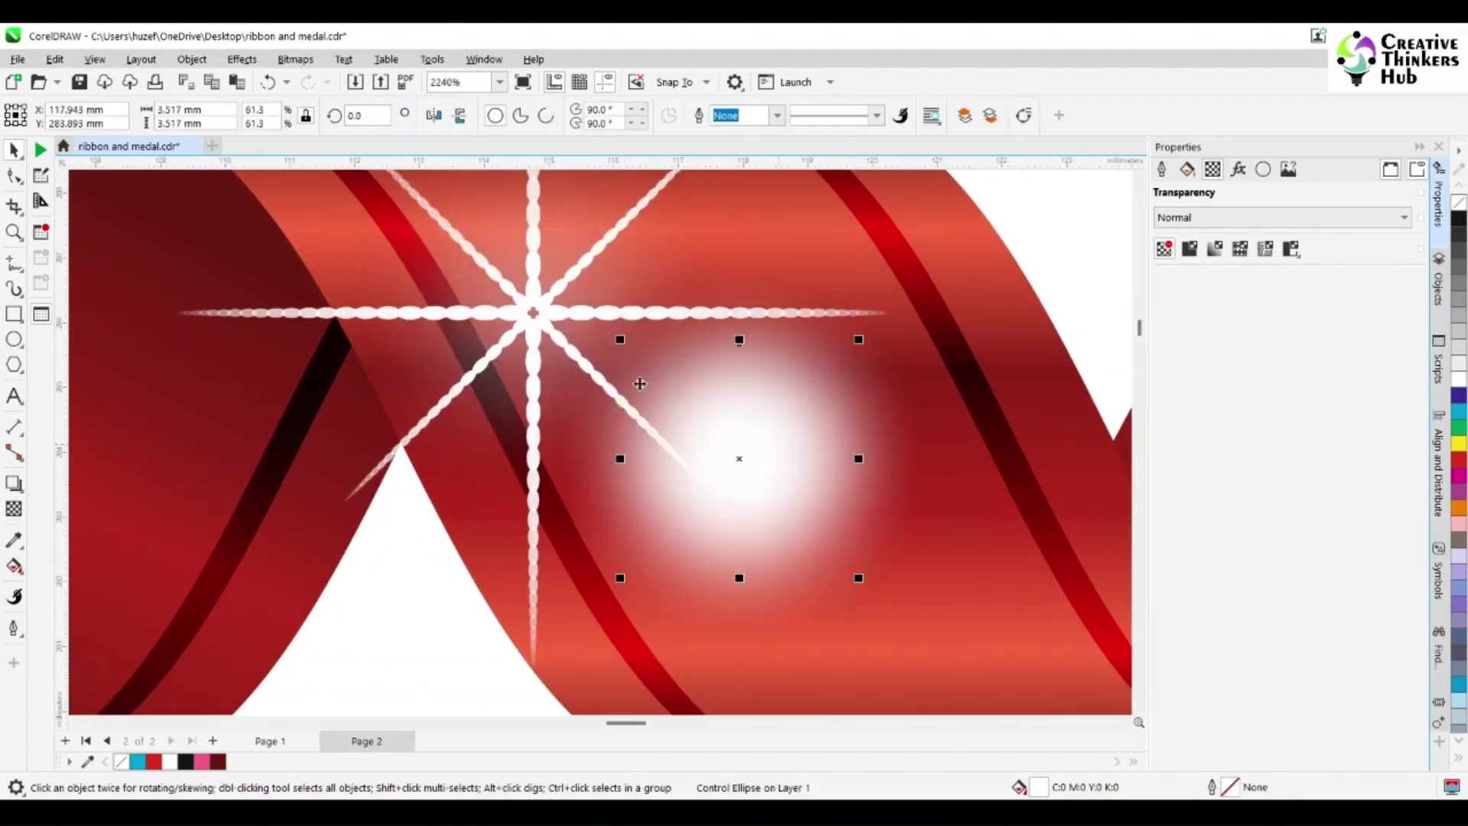
- Apply a Gaussian Blur with a radius of 1.6 pixels to the small white circle at the star's centre
click(549, 267)
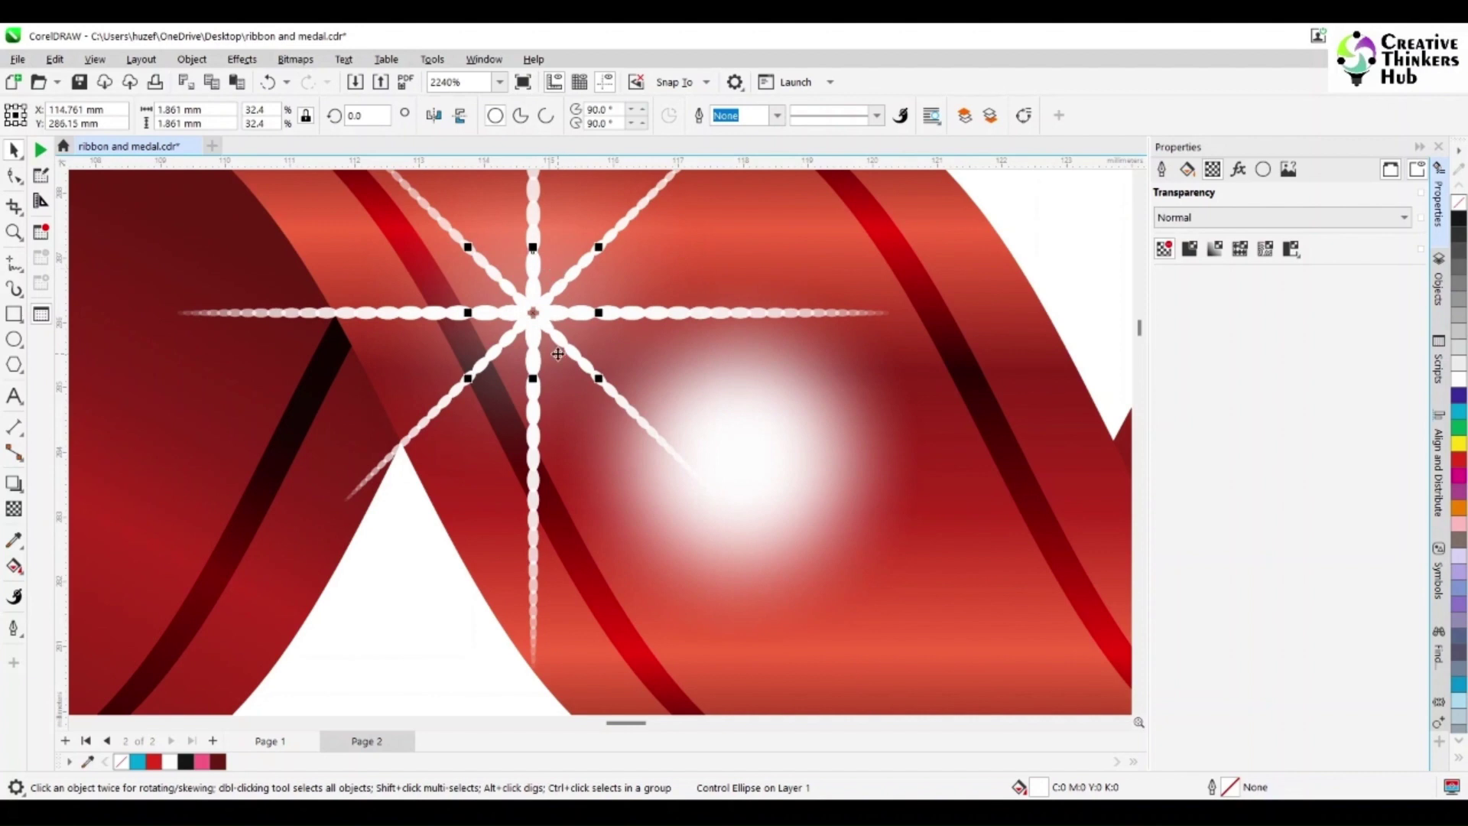
click(296, 59)
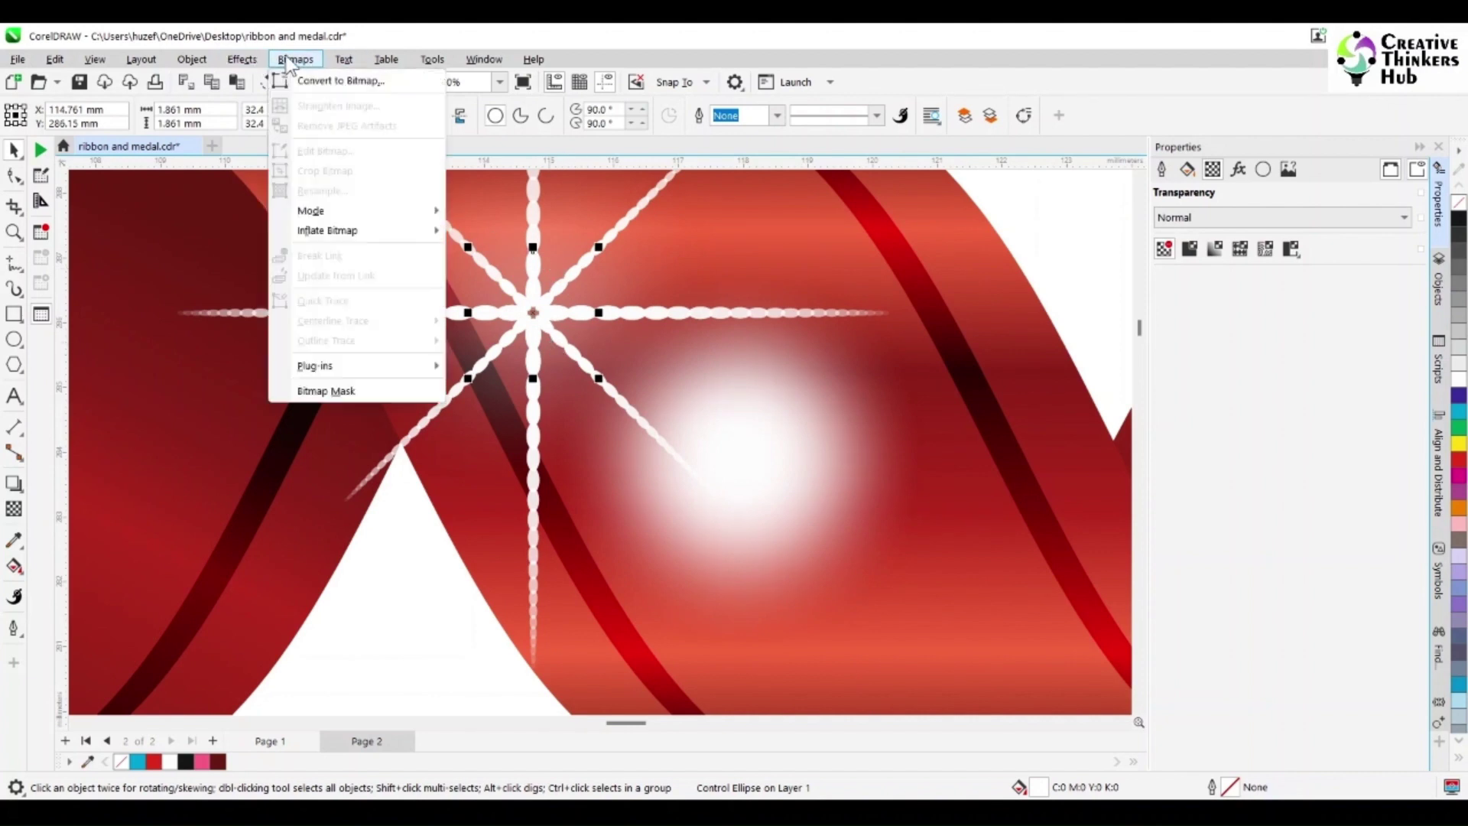
mouse_move(249, 55)
mouse_move(269, 166)
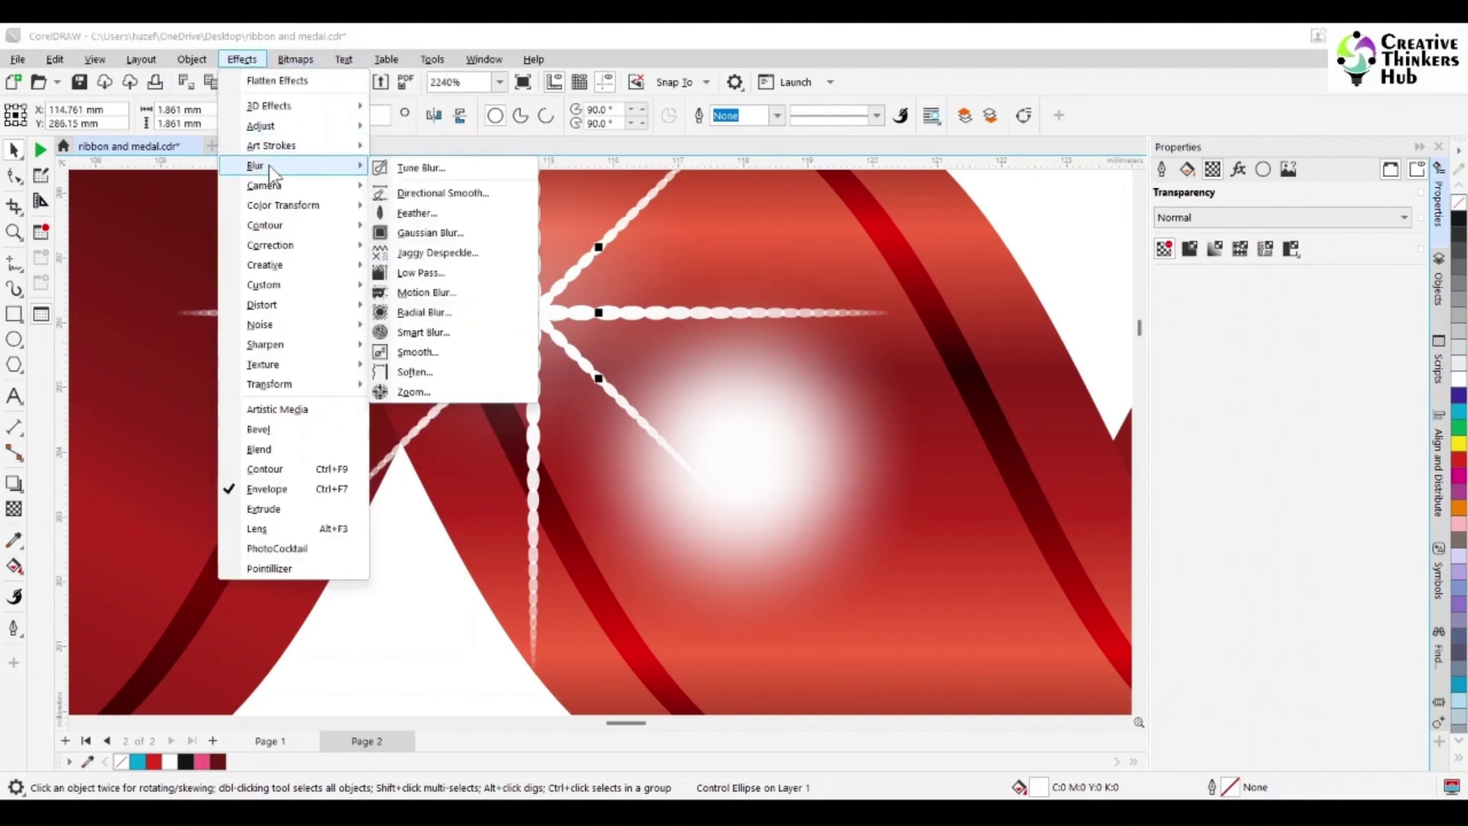
click(443, 233)
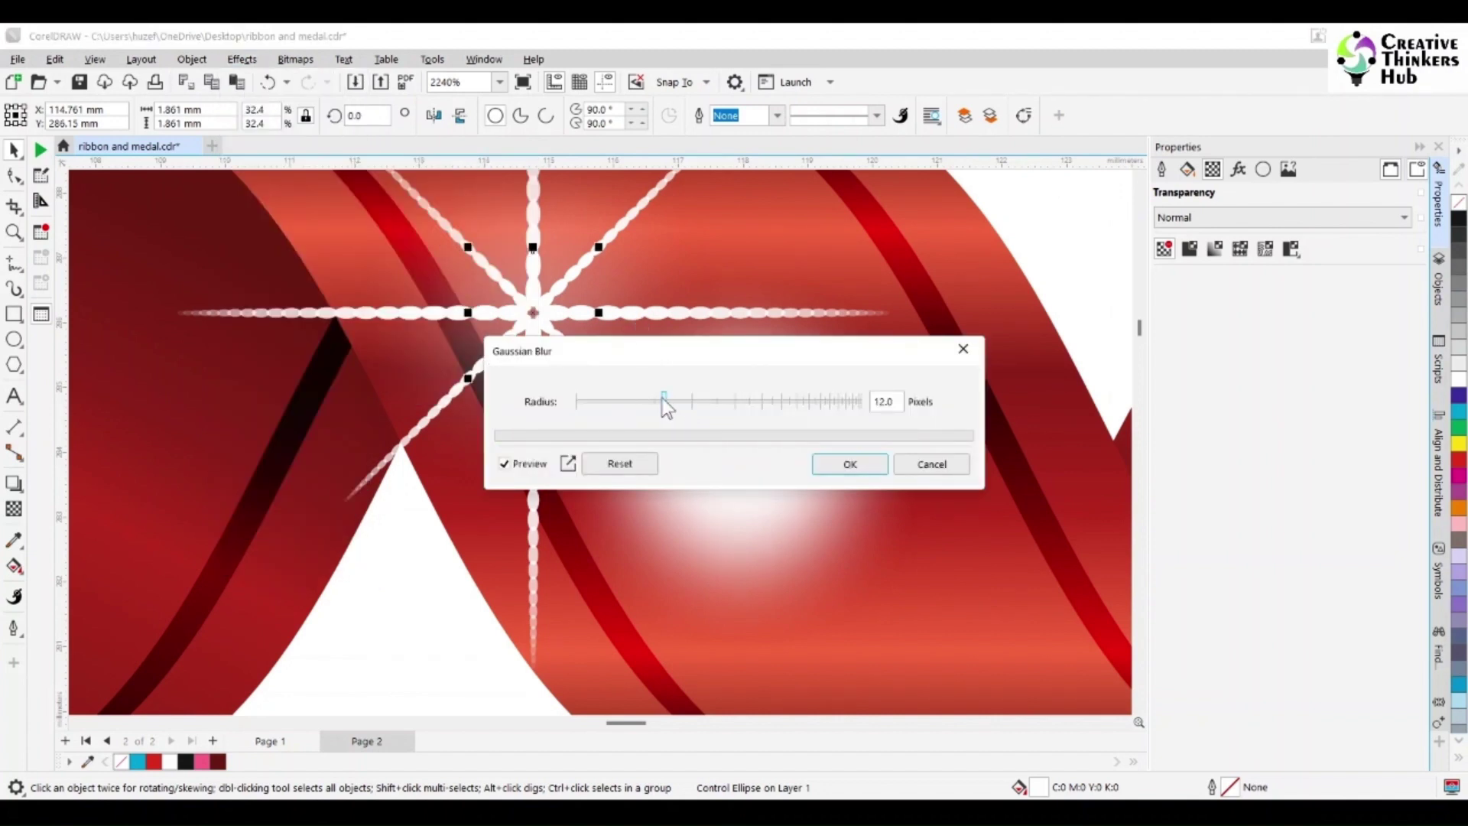
drag(664, 398, 595, 422)
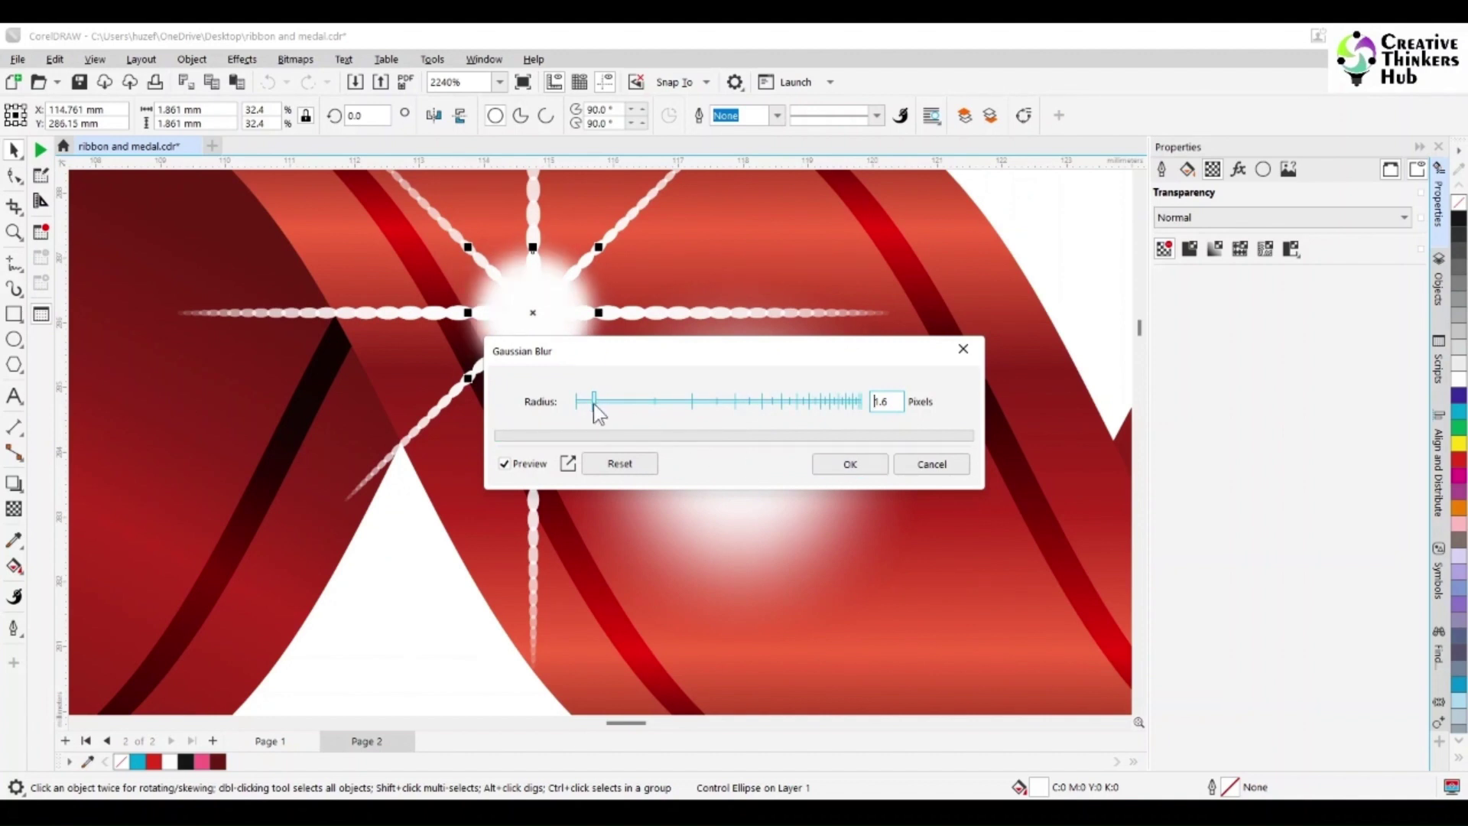
click(823, 465)
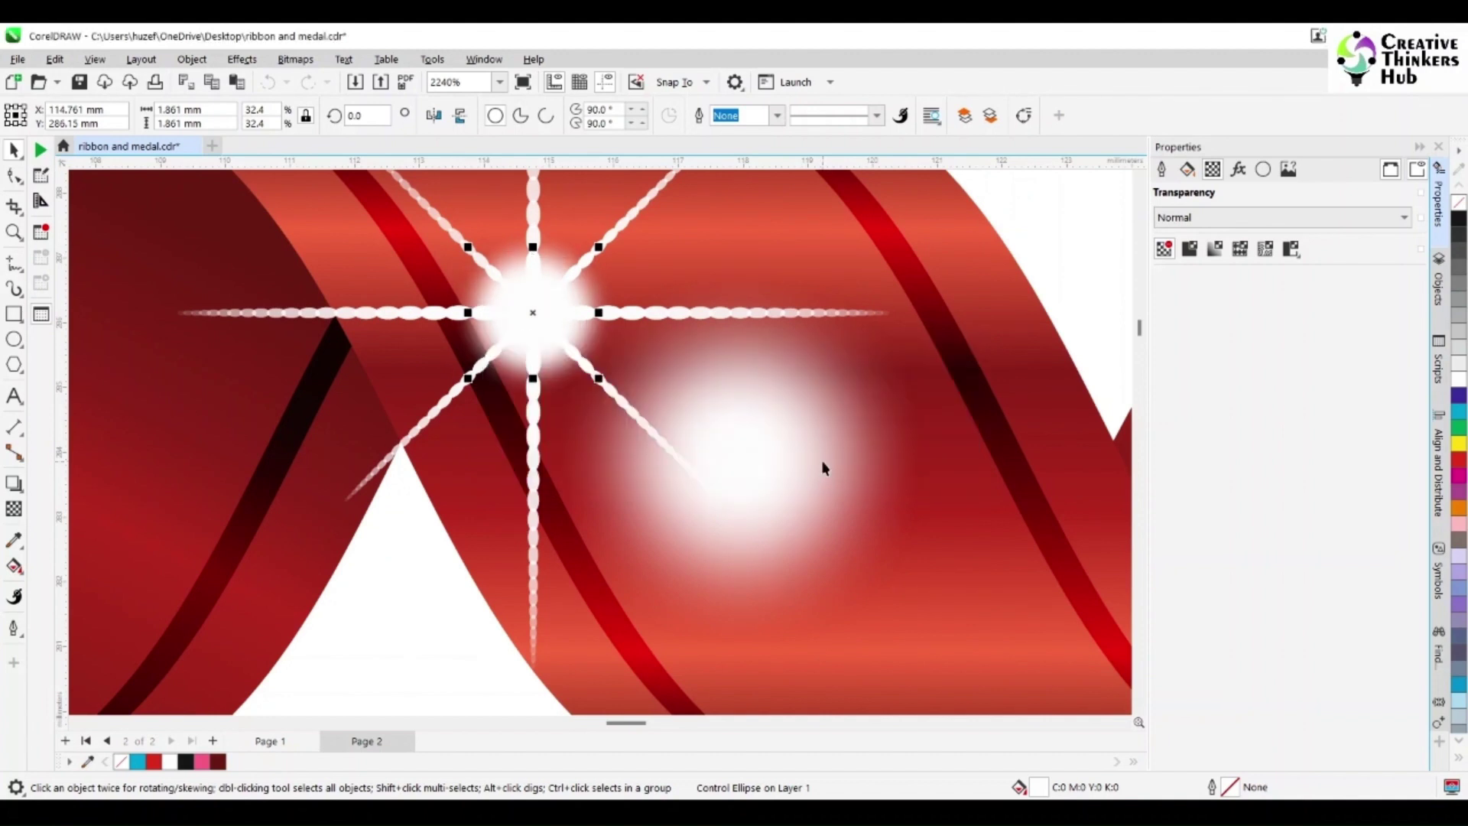
- Align the large white glow horizontally and vertically with the centre of the star's rays
click(780, 457)
shift+click(717, 310)
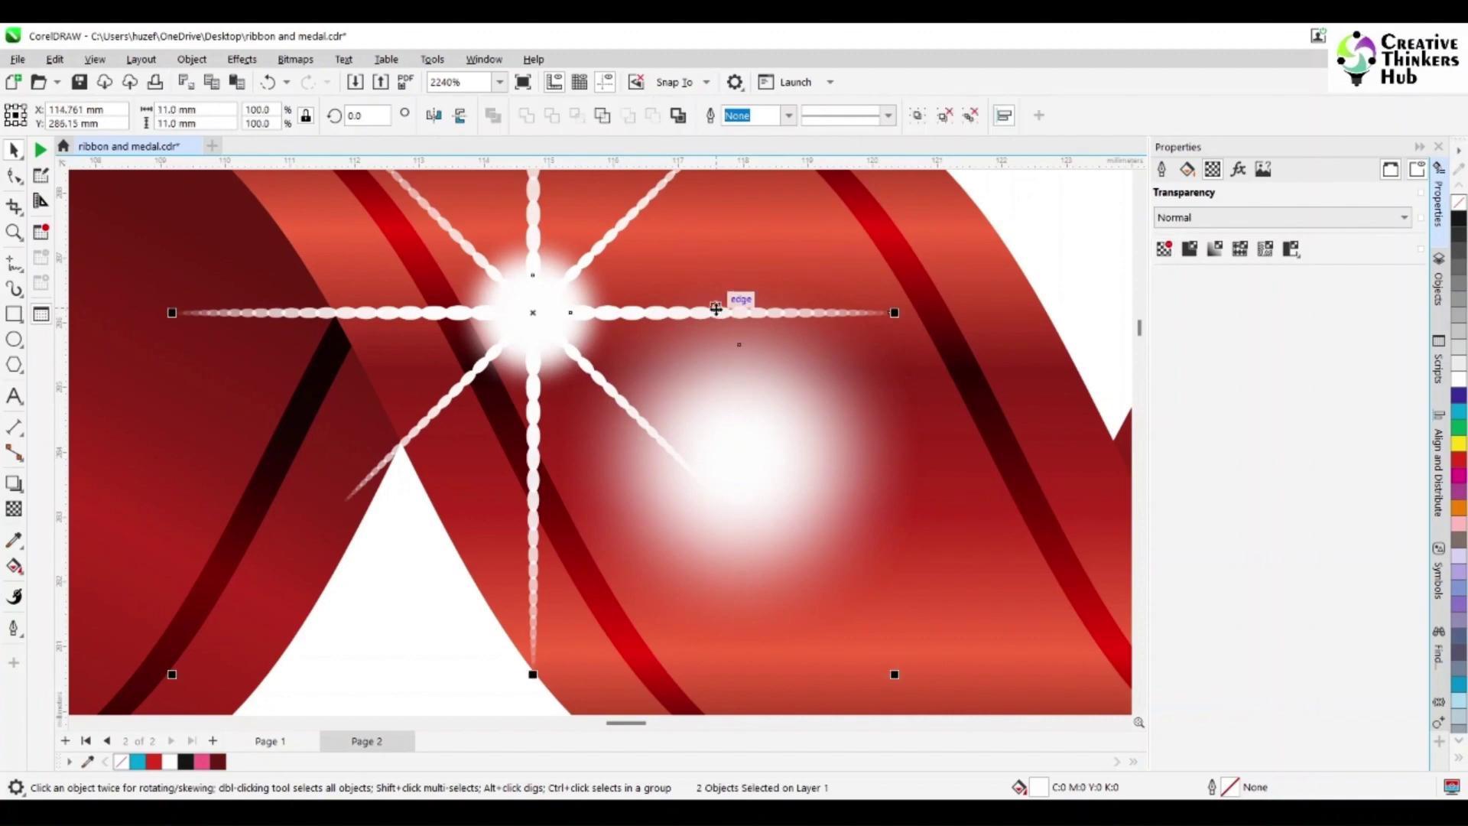
key(c)
key(e)
scroll(728, 430, down, 5)
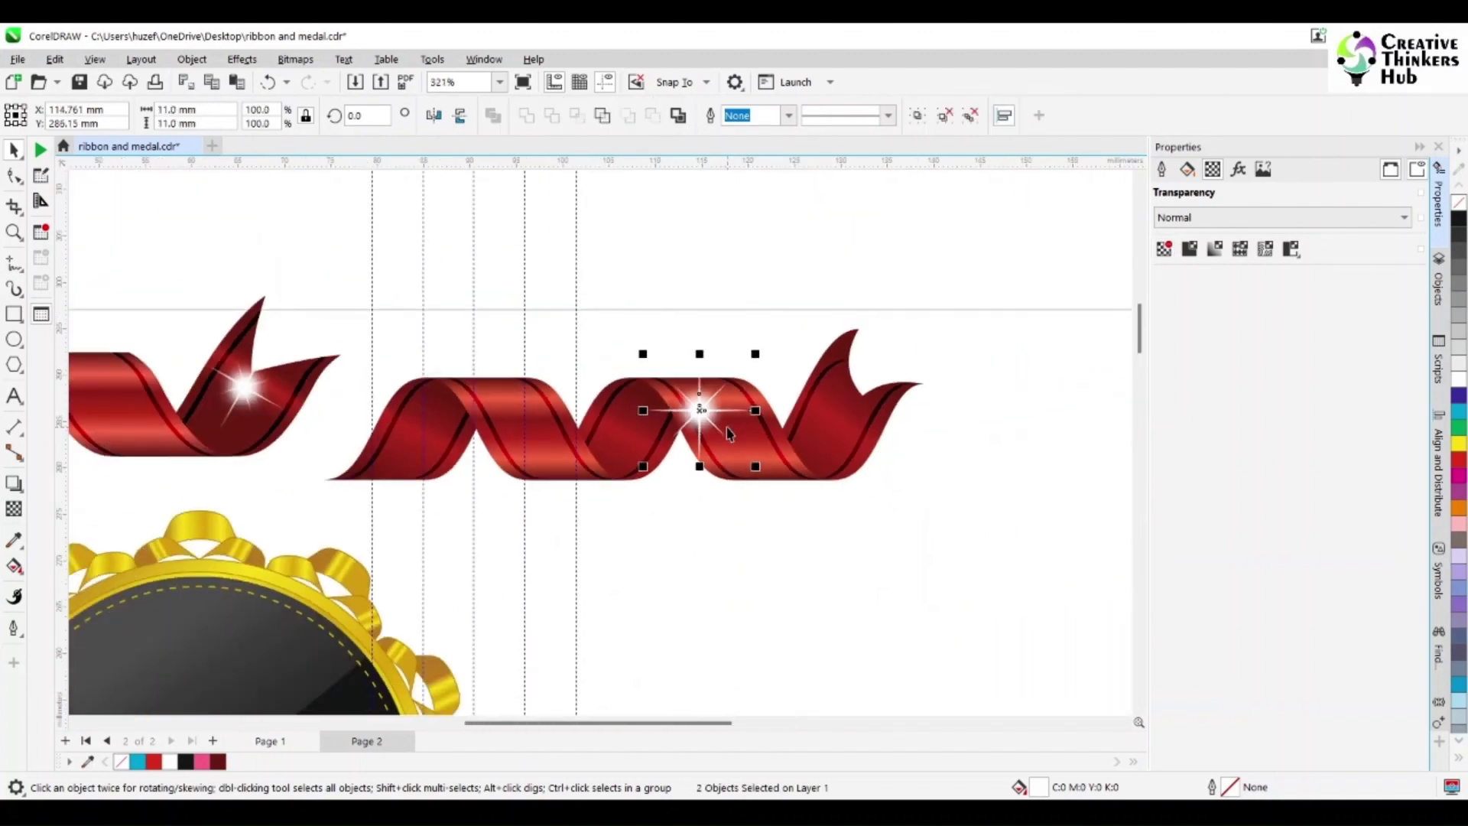
click(644, 346)
- Group the star's rays and both centre glows on the straight ribbon into one sparkle object
scroll(728, 455, up, 1)
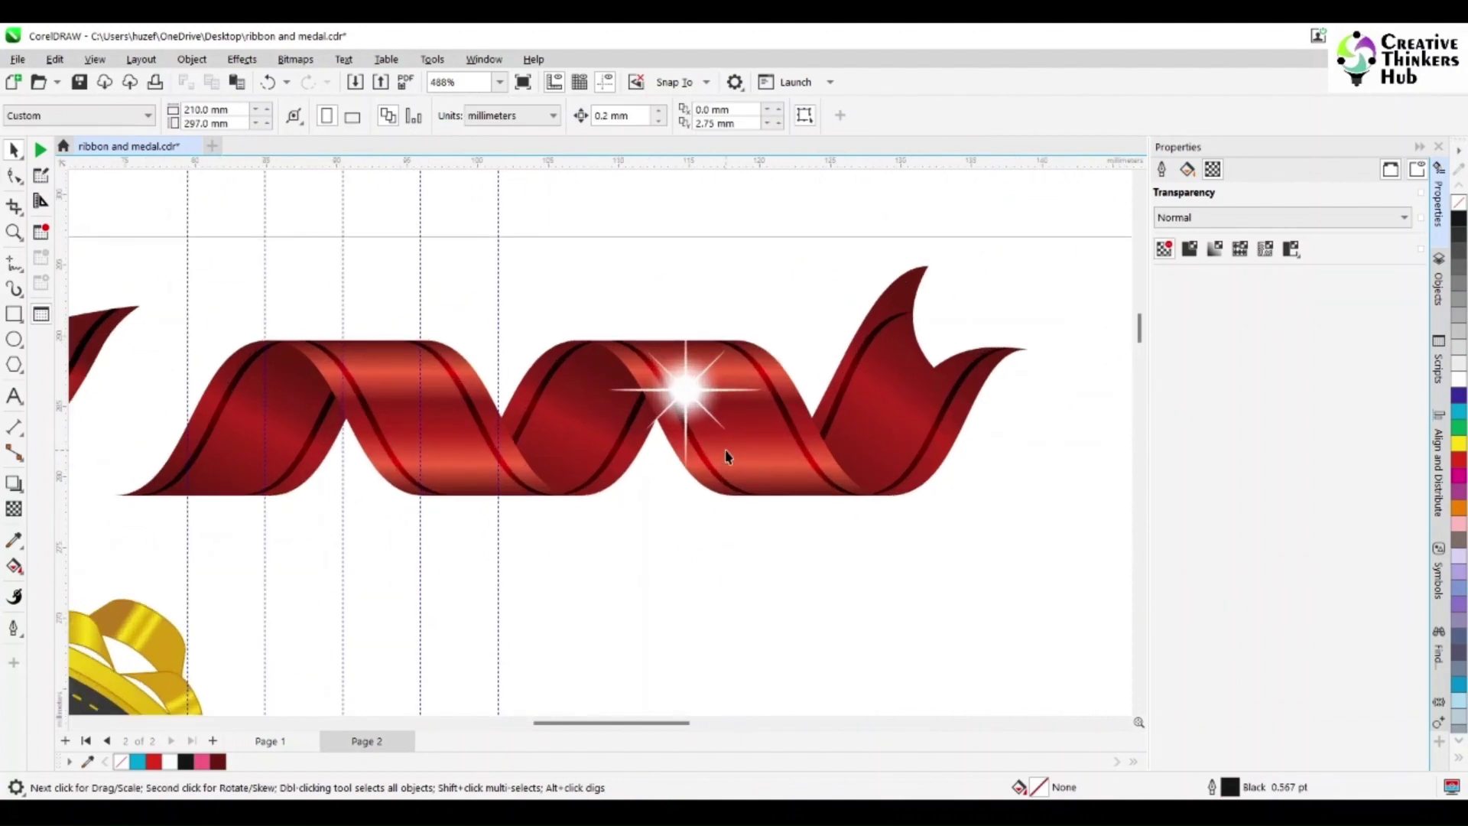
scroll(726, 457, up, 1)
drag(511, 230, 811, 537)
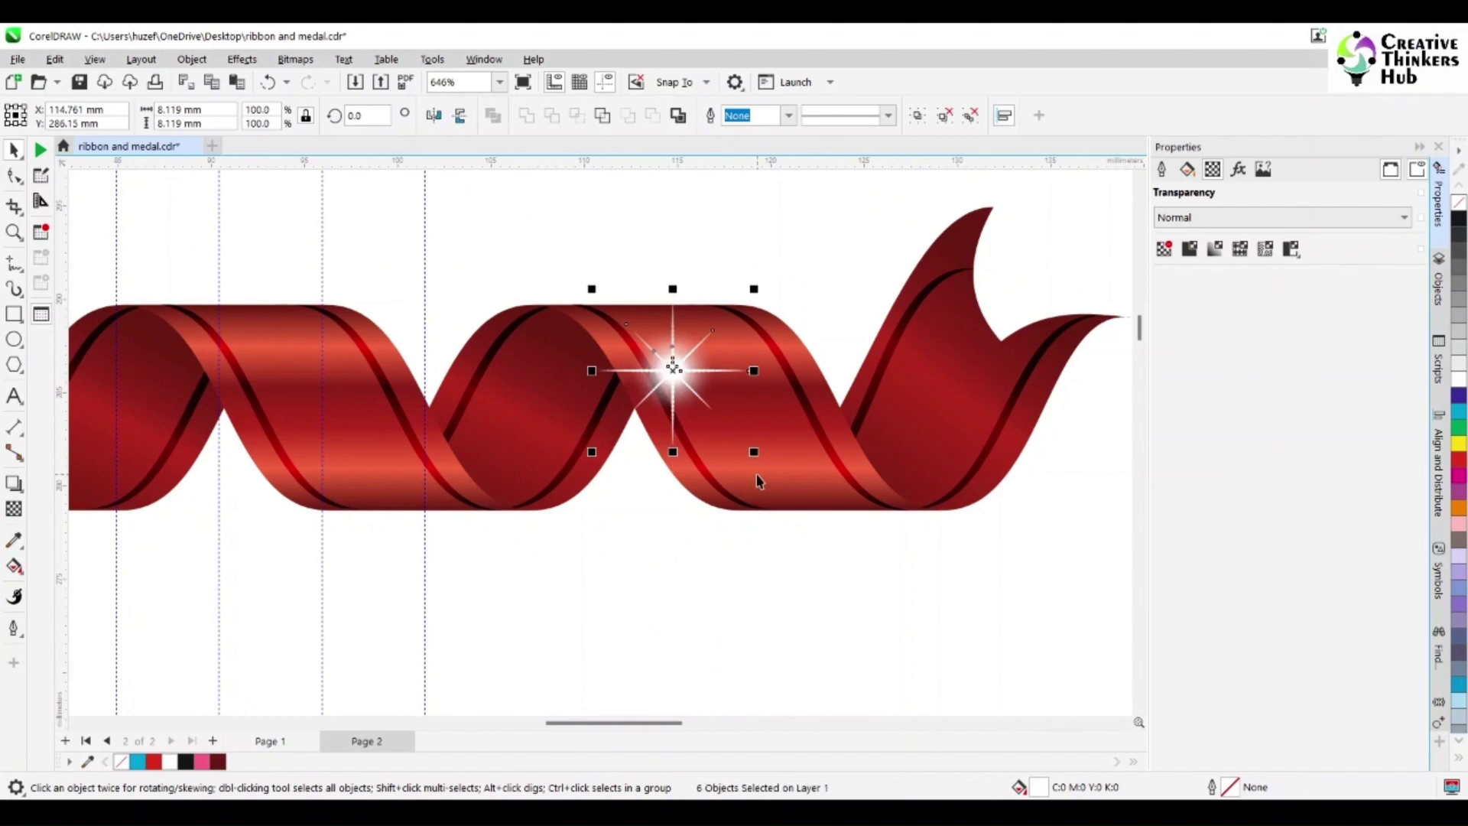
key(ctrl+g)
scroll(691, 567, down, 2)
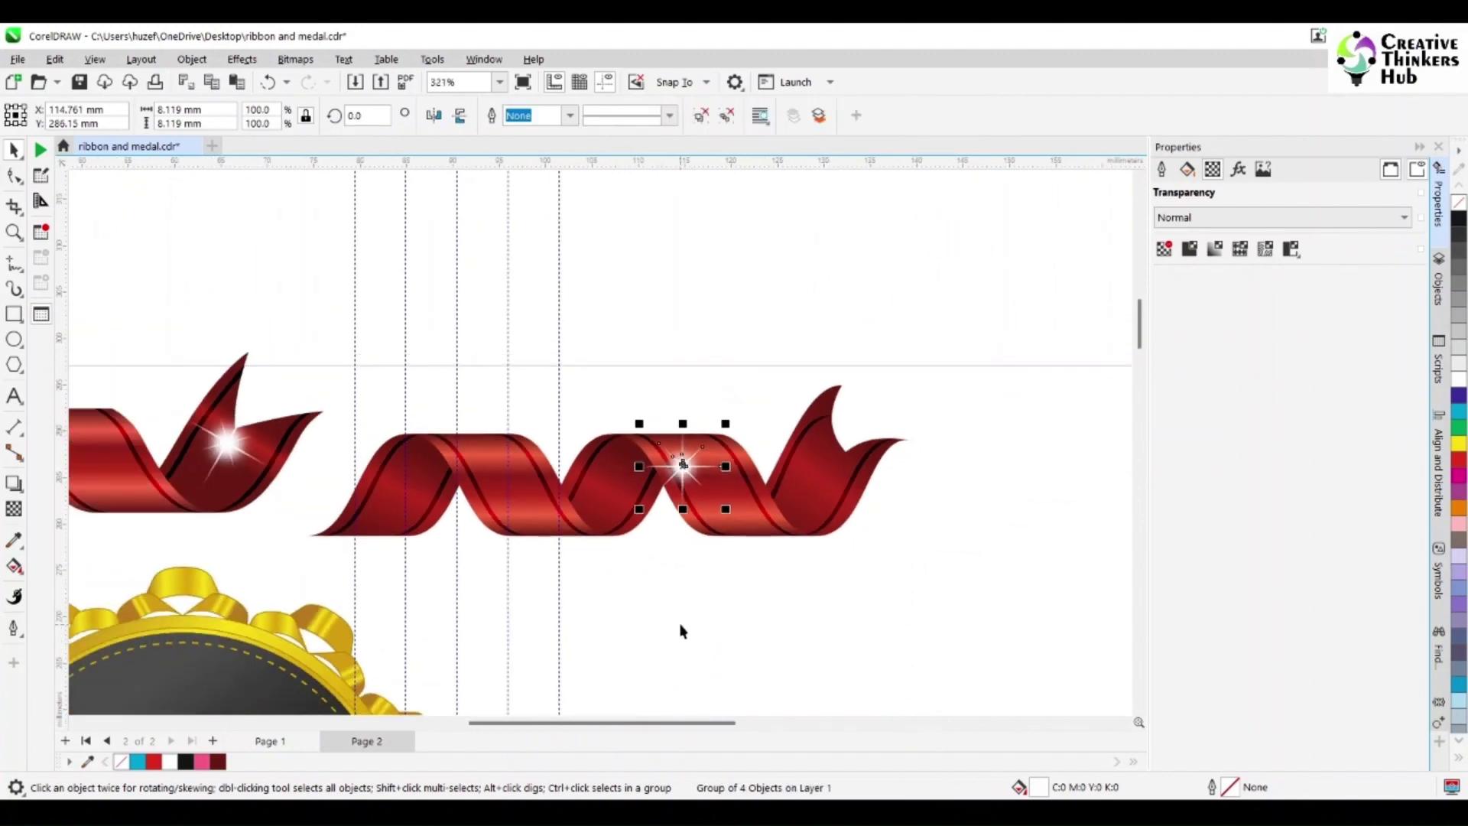
click(672, 685)
scroll(671, 684, down, 3)
scroll(671, 679, up, 2)
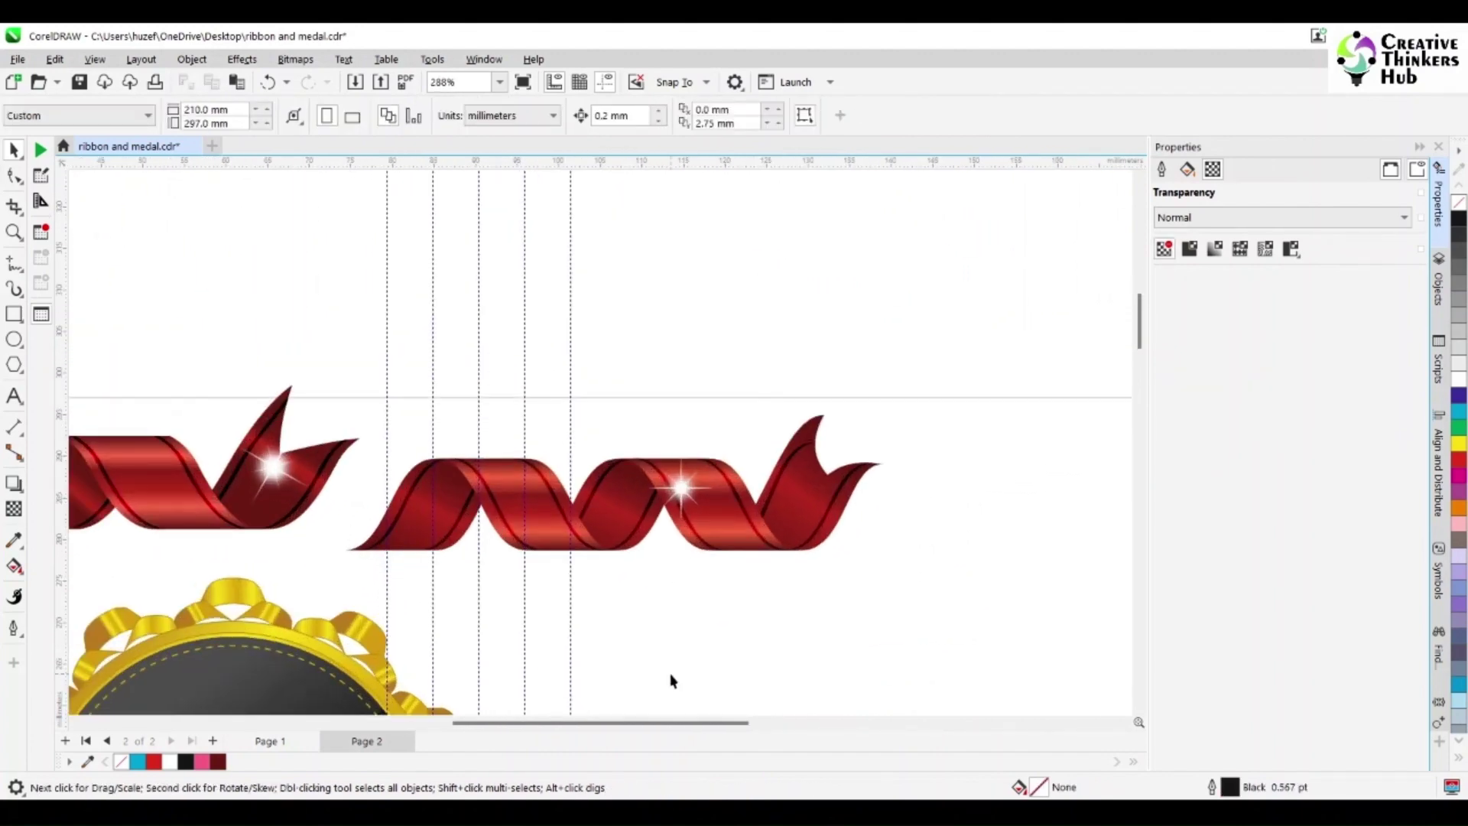